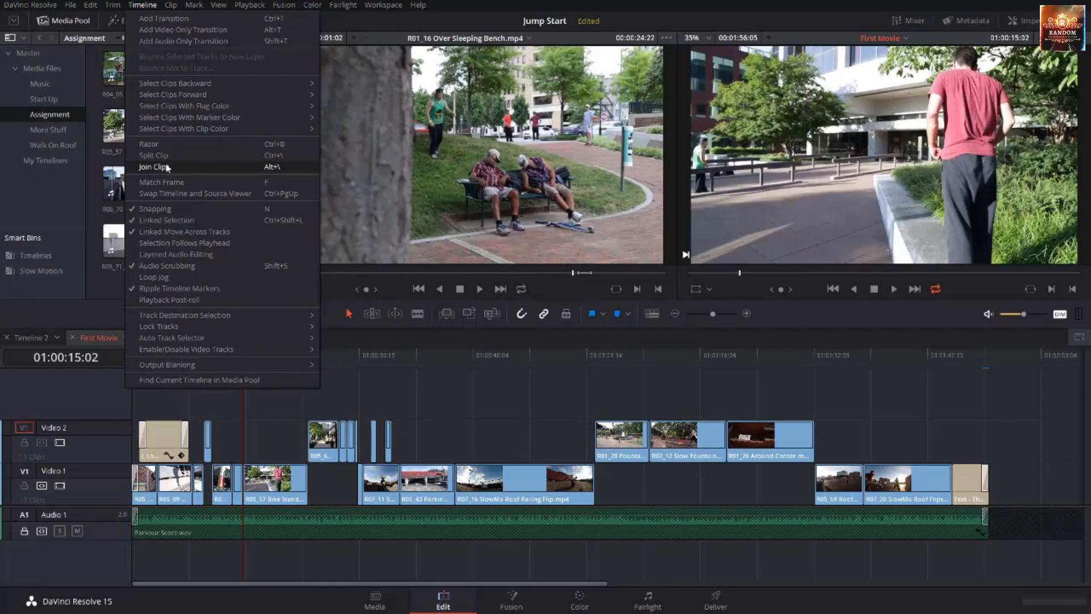
pyautogui.click(167, 166)
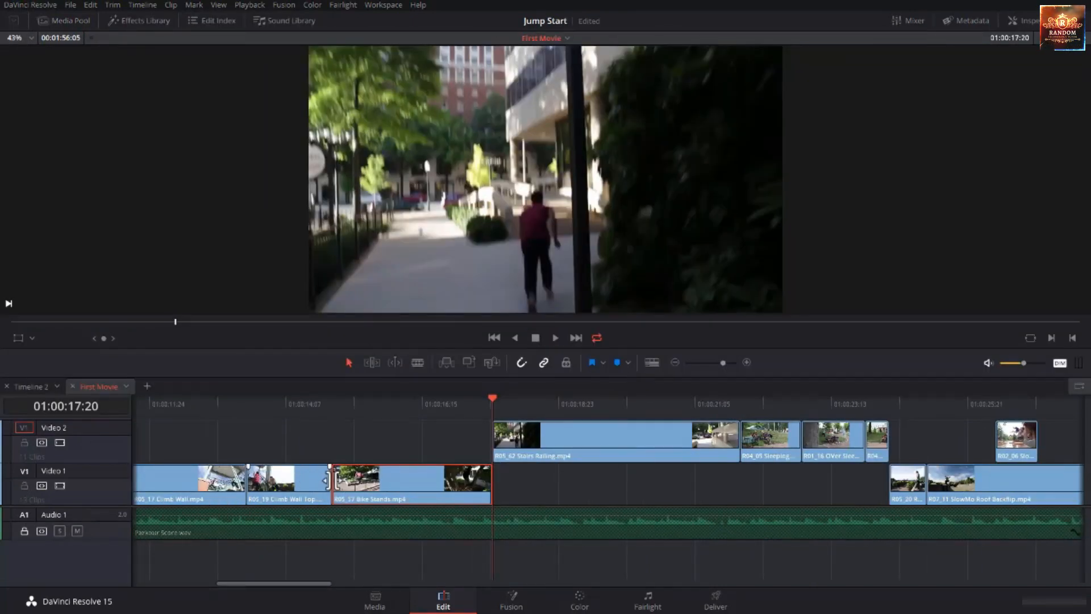
pyautogui.click(390, 449)
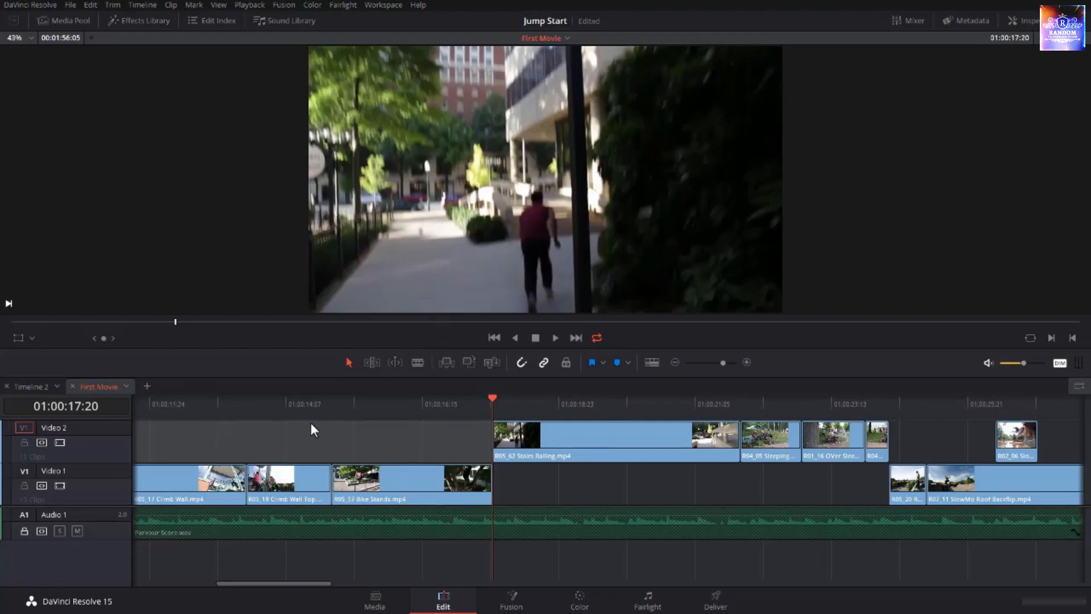
pyautogui.click(559, 561)
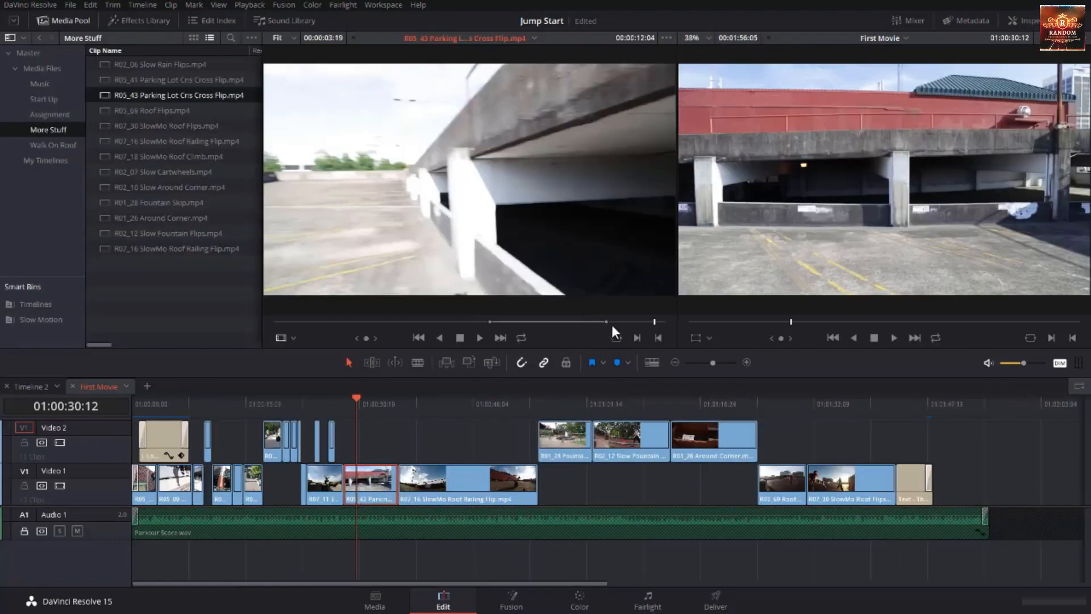
pyautogui.moveTo(554, 323); pyautogui.dragTo(538, 323)
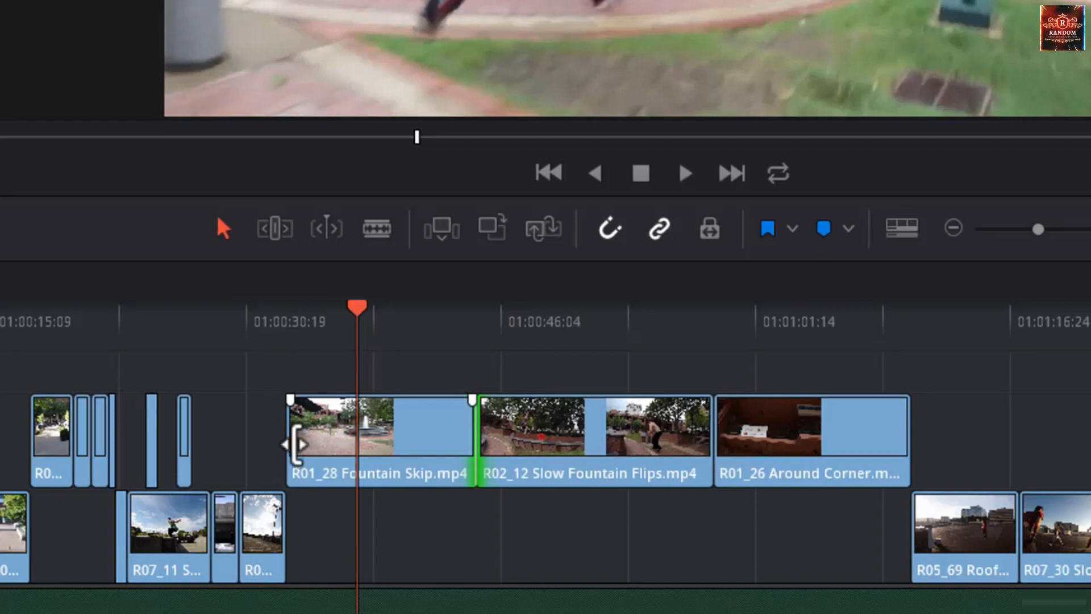
# Trim the start of the R01_28 Fountain Skip clip on Video 2 to the playhead.
pyautogui.click(295, 445)
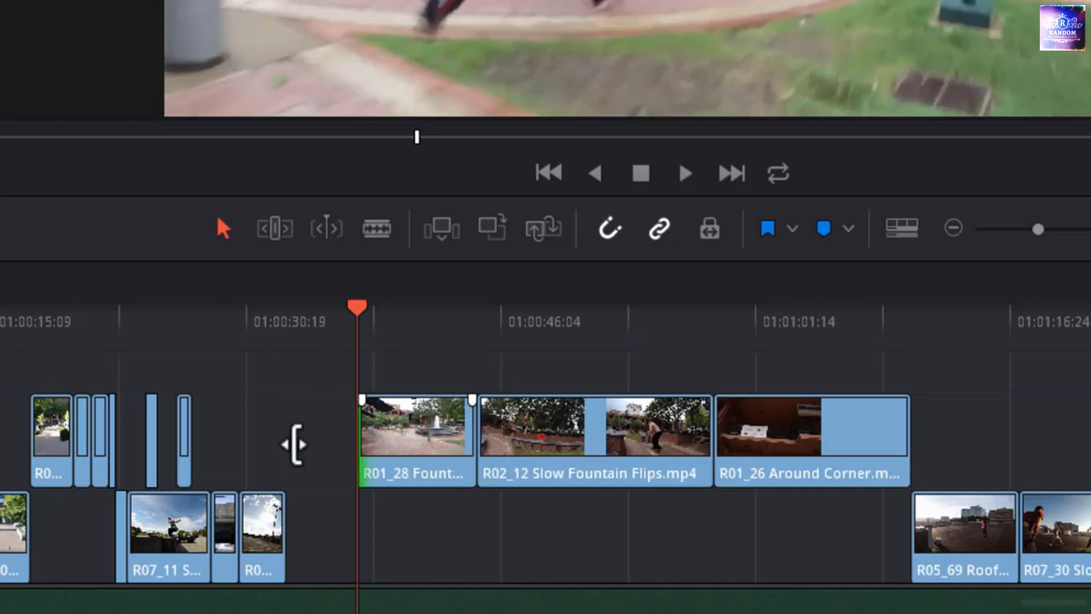
pyautogui.hotkey('shift', '[')
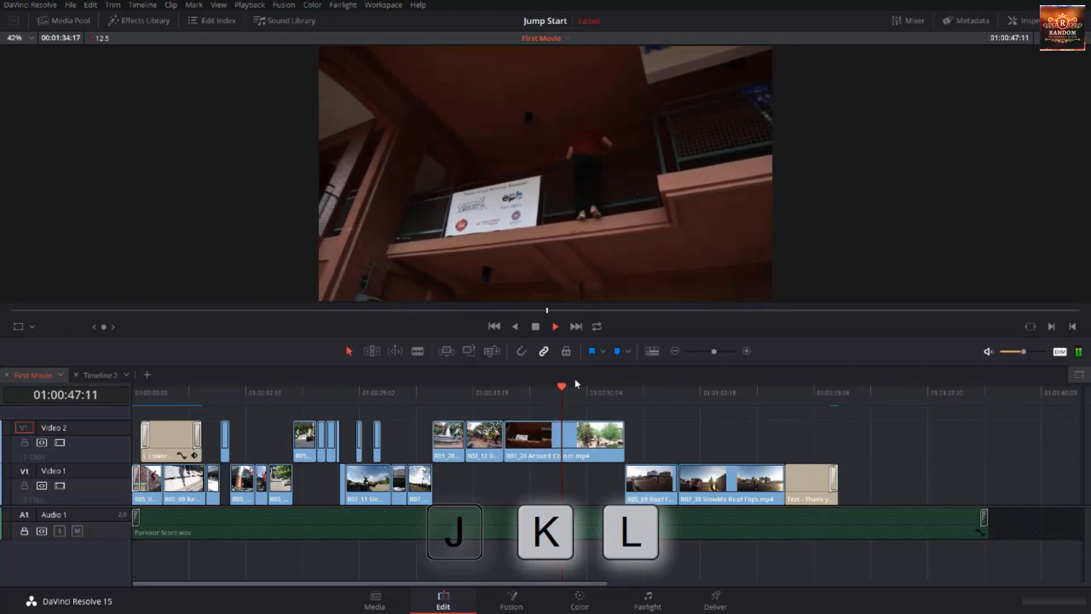
# Stop playback within the R01_26 Around Corner clip and advance frame by frame to about 01:00:48:19.
pyautogui.press('k')
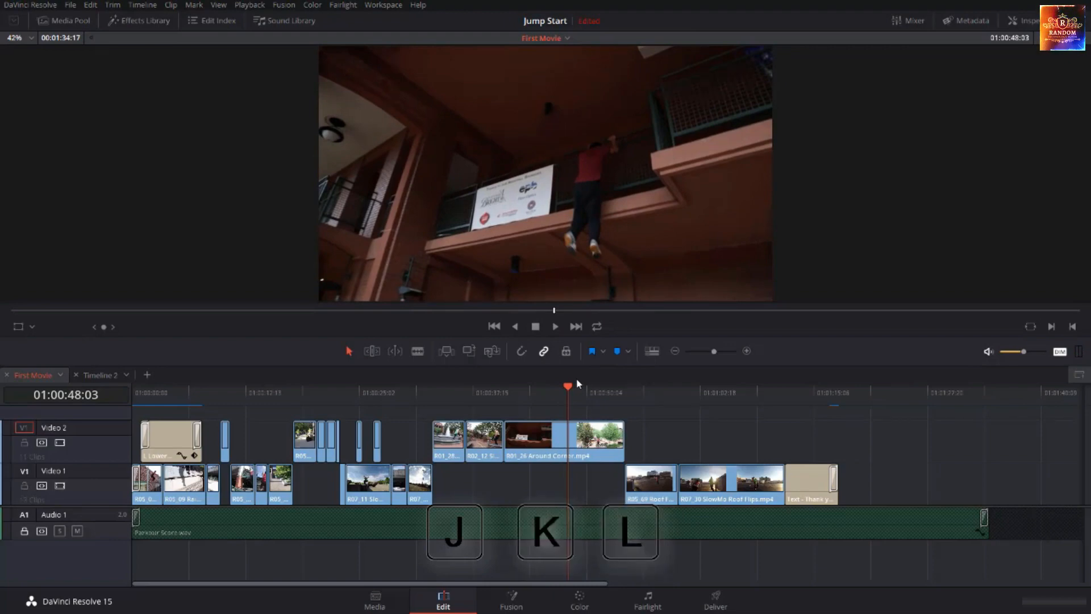
pyautogui.press('k')
pyautogui.press('l')
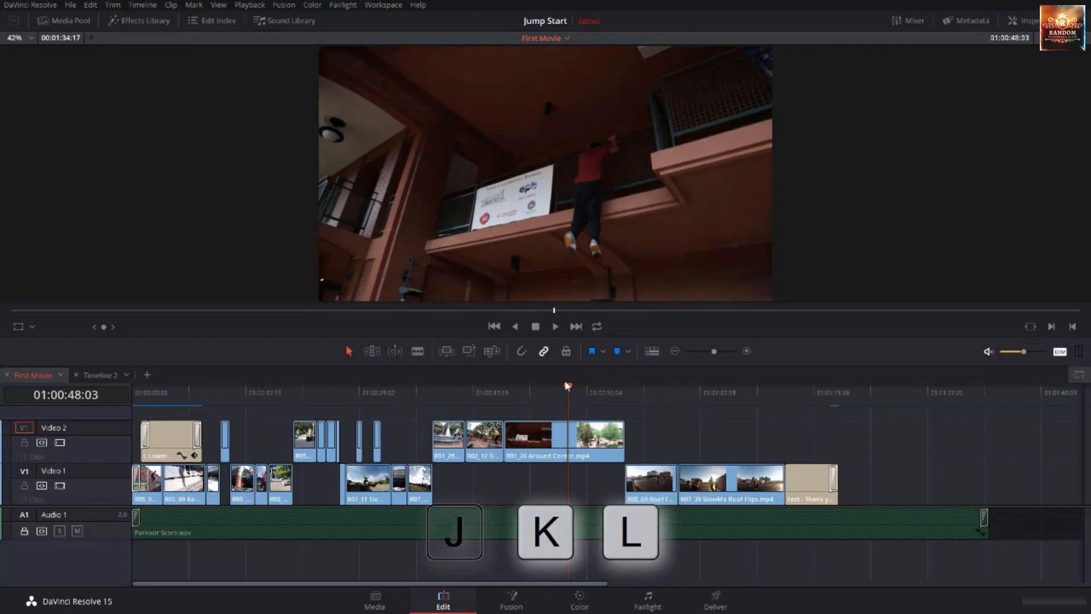
pyautogui.press('l')
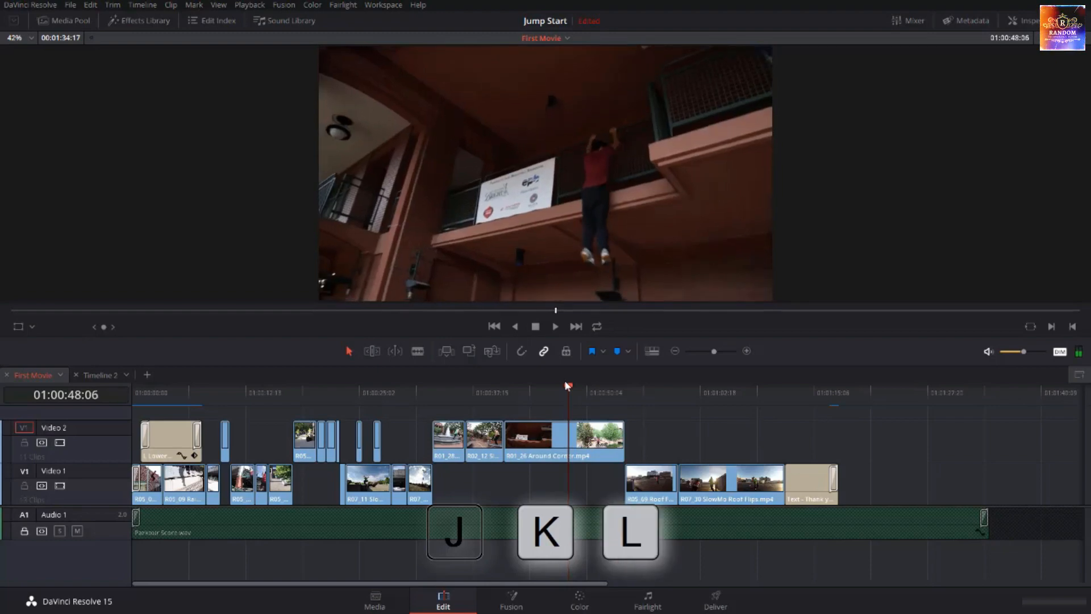
pyautogui.press('l')
pyautogui.press('l')
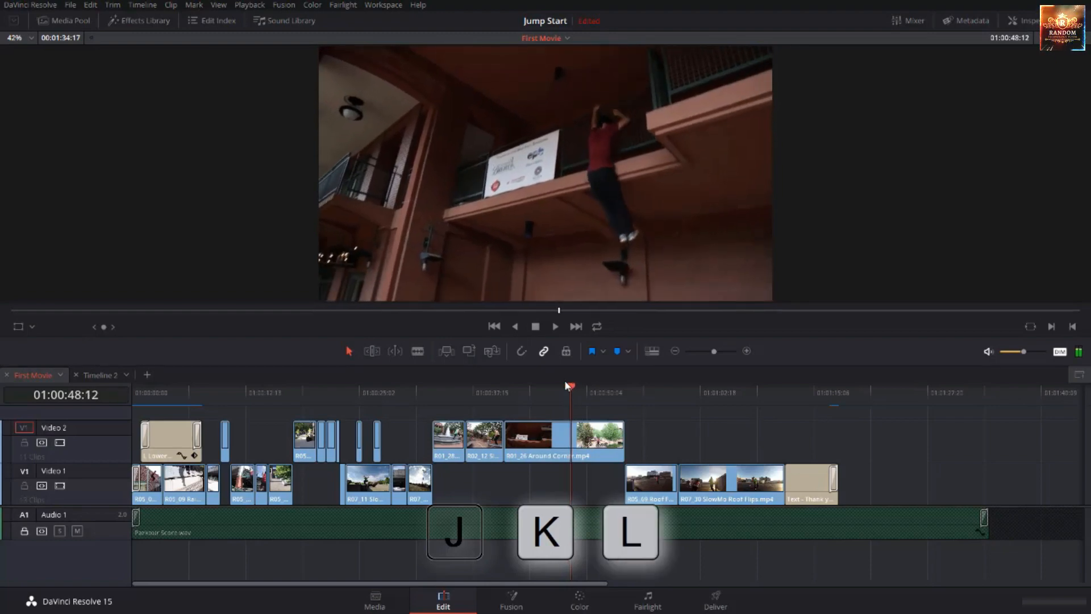
pyautogui.press('l')
pyautogui.press('l')
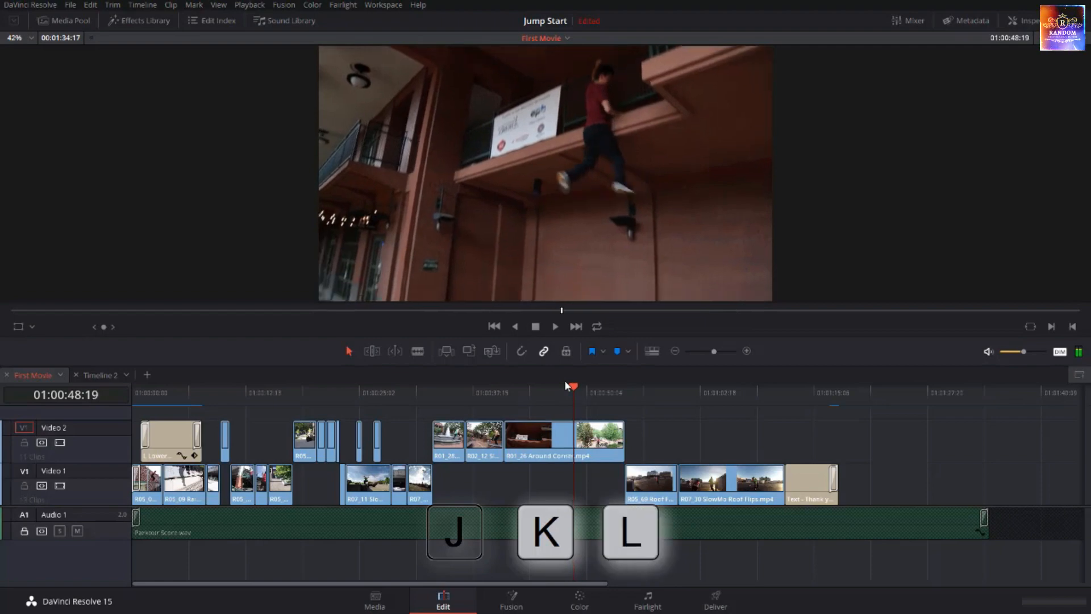
pyautogui.press('l')
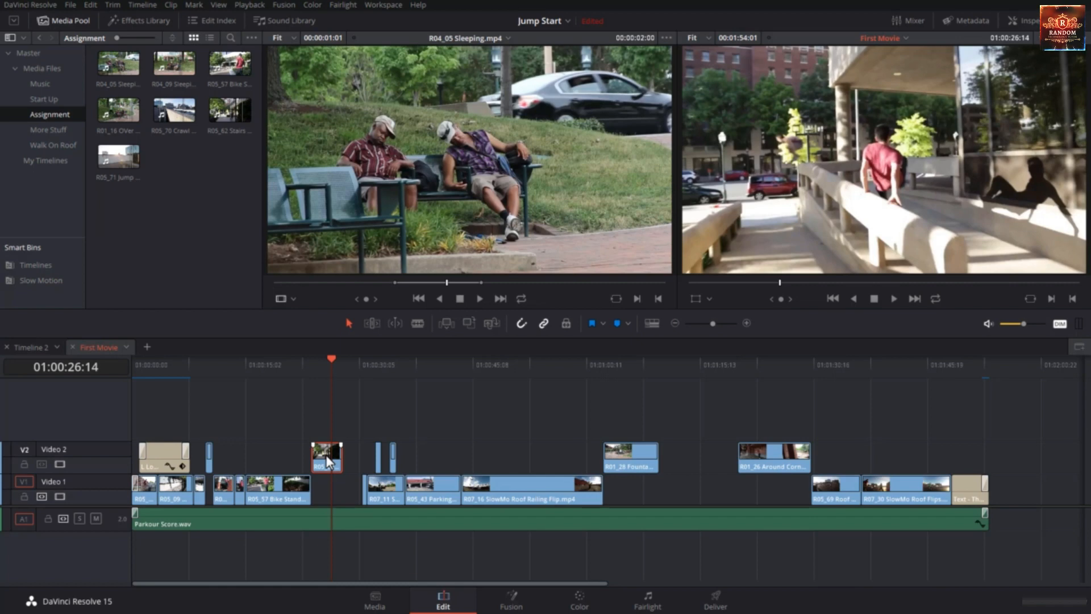
# Select the start and end edit points of the R05_62 Stairs Railing clip and check its available media handles.
pyautogui.hotkey('ctrl', '=')
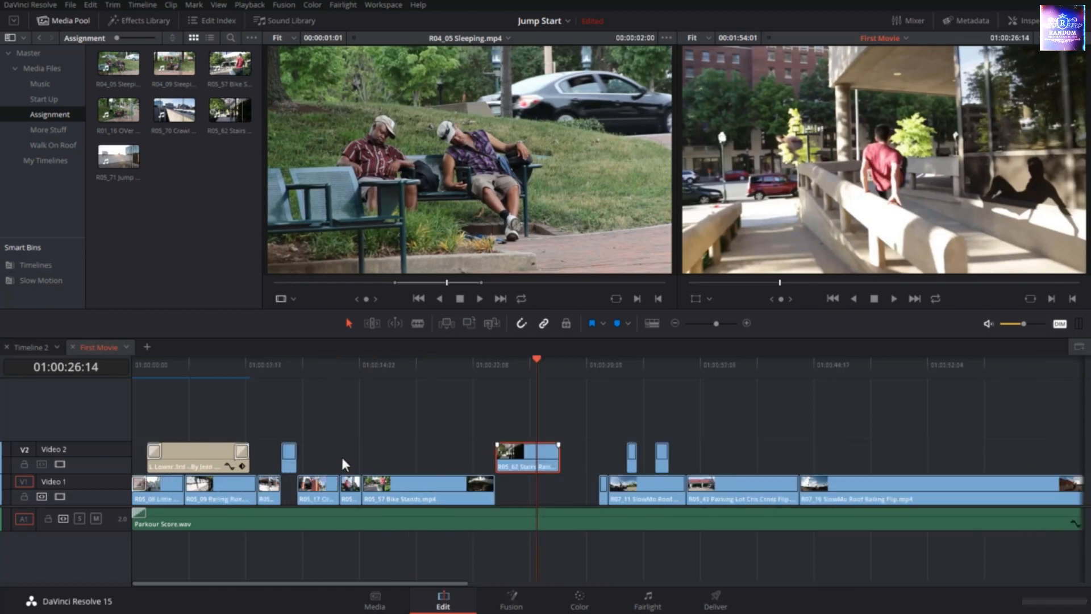
pyautogui.hotkey('ctrl', '=')
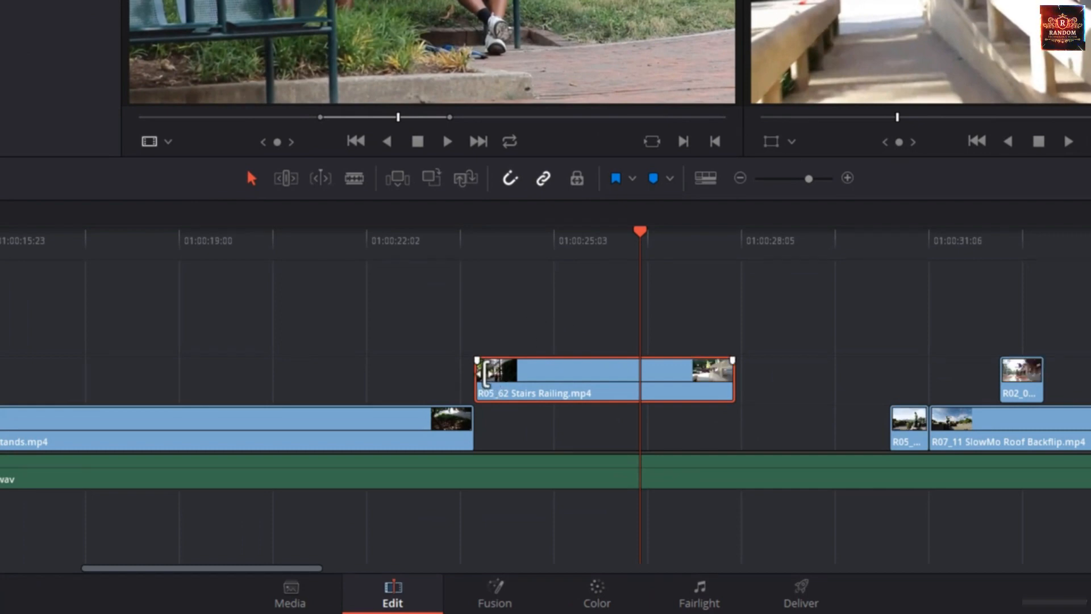
pyautogui.click(485, 374)
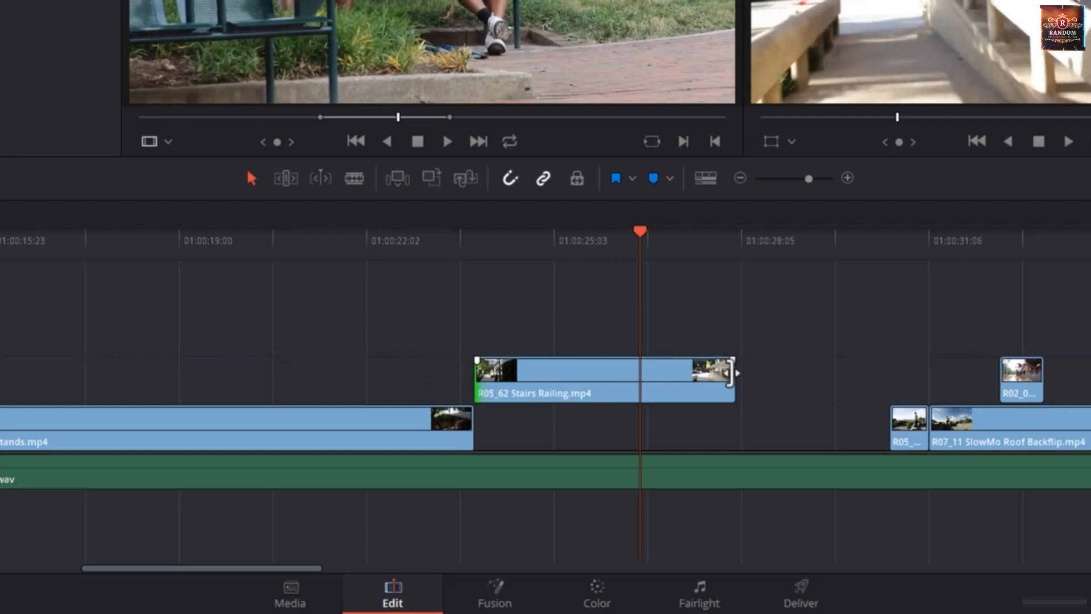
pyautogui.click(732, 374)
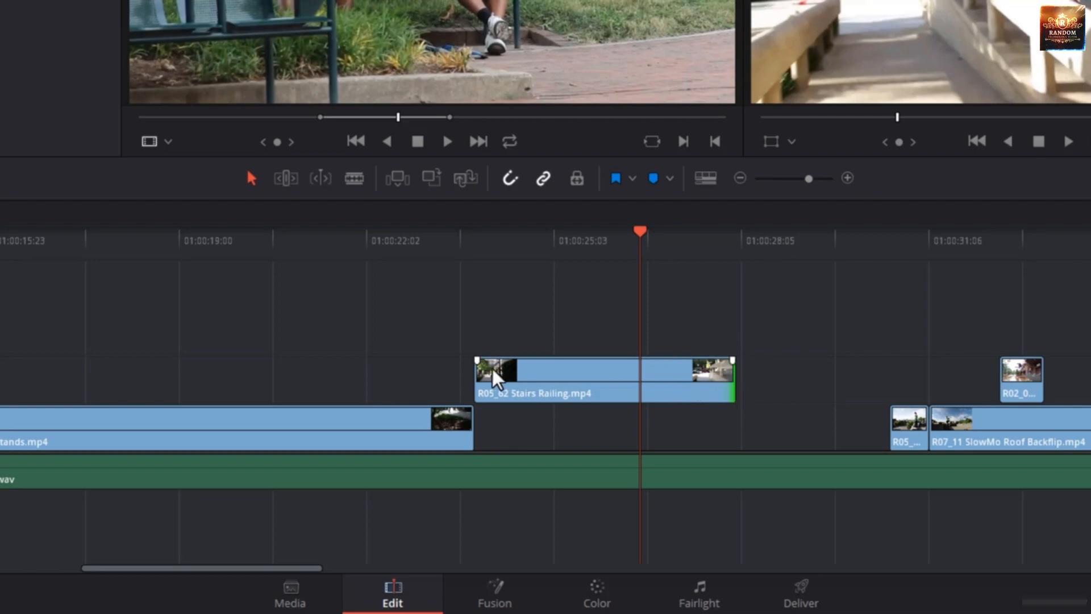
pyautogui.moveTo(726, 375); pyautogui.dragTo(726, 375)
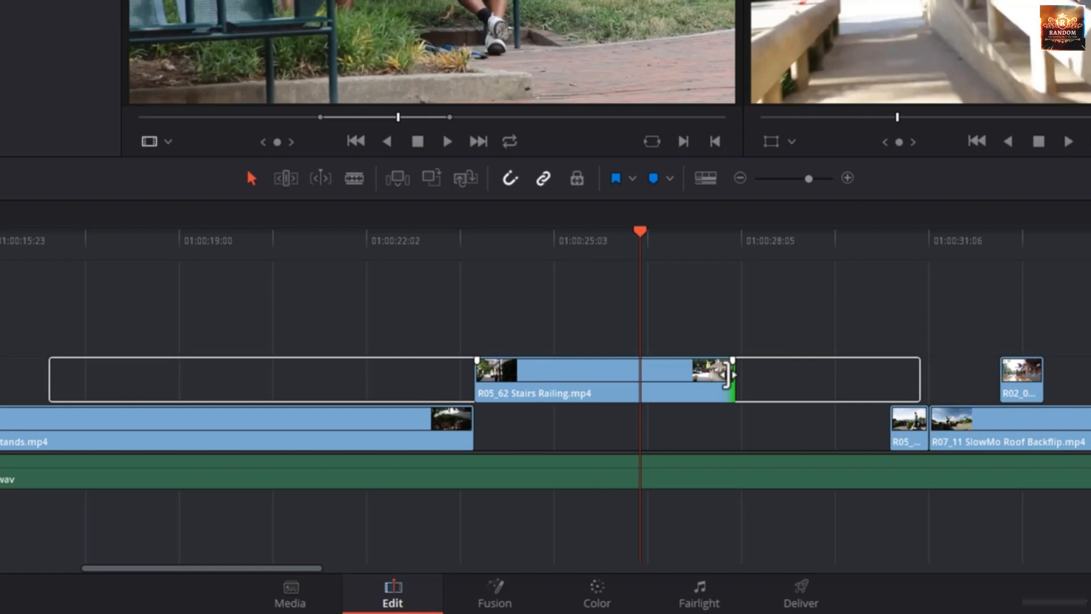
pyautogui.moveTo(727, 375); pyautogui.dragTo(726, 375)
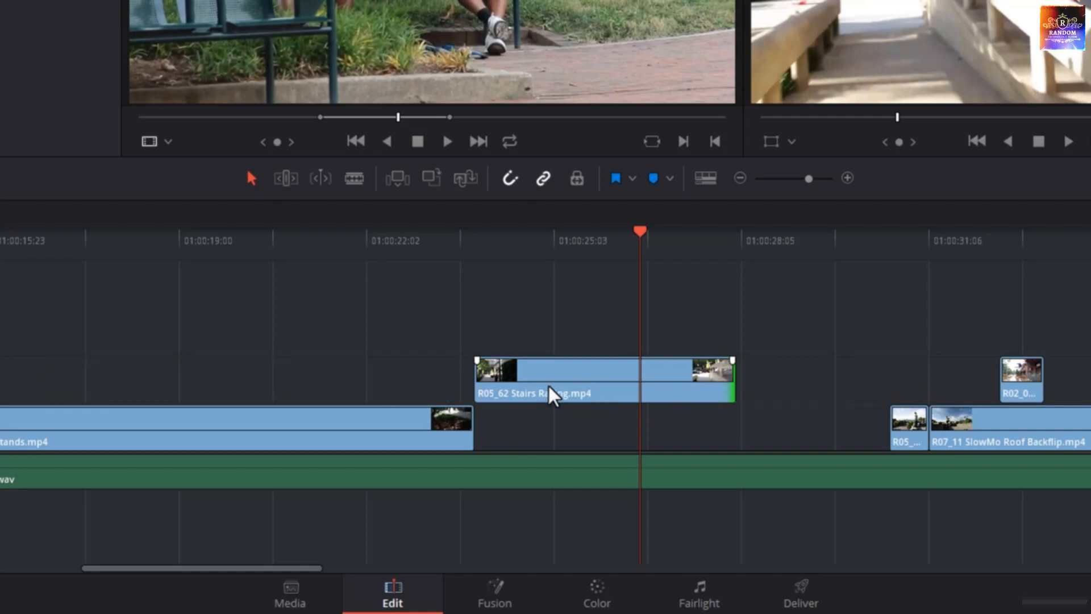
# Trim a short piece off the end of the R05_62 Stairs Railing clip on Video 2.
pyautogui.moveTo(484, 375); pyautogui.dragTo(476, 408)
pyautogui.click(726, 377)
pyautogui.moveTo(729, 385); pyautogui.dragTo(706, 397)
# Select the start and end edit points of the R01_26 Around Corner clip to check for extra media beyond each end.
pyautogui.hscroll(10, 809, 409)
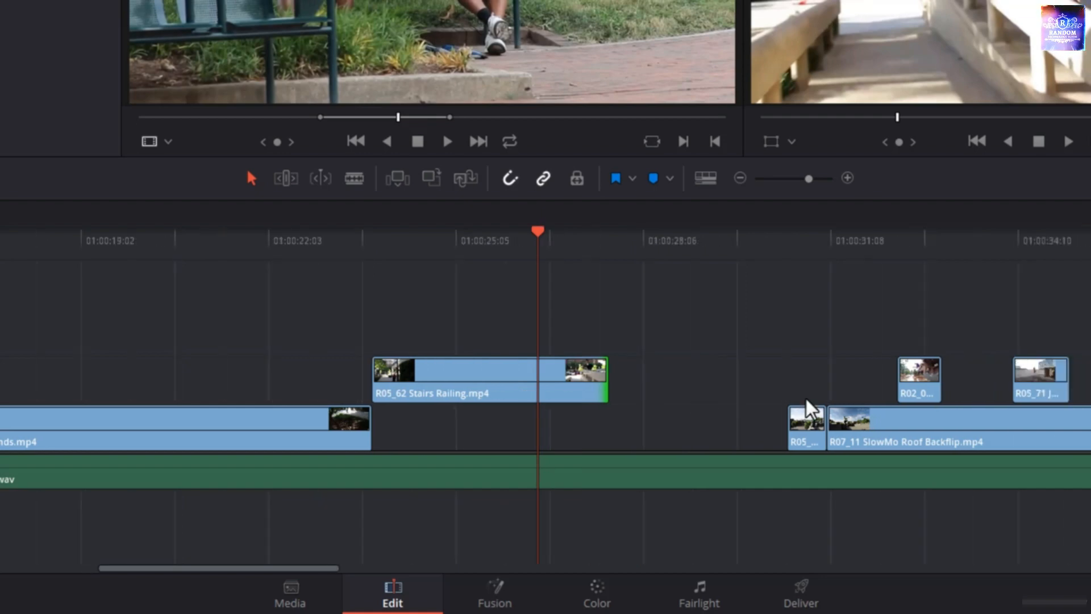
pyautogui.hscroll(12, 816, 443)
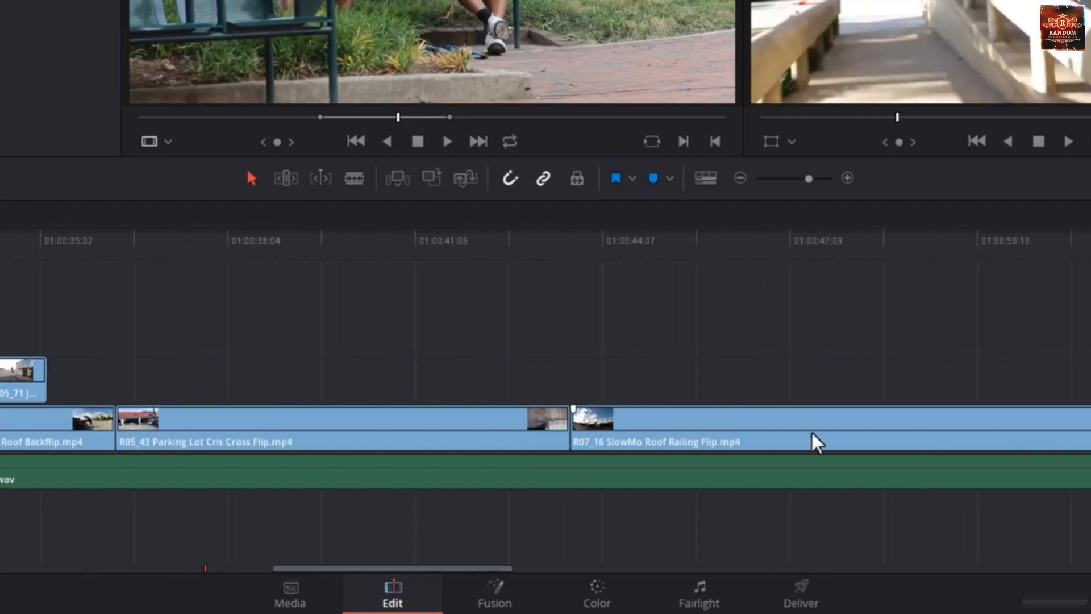
pyautogui.hscroll(15, 806, 445)
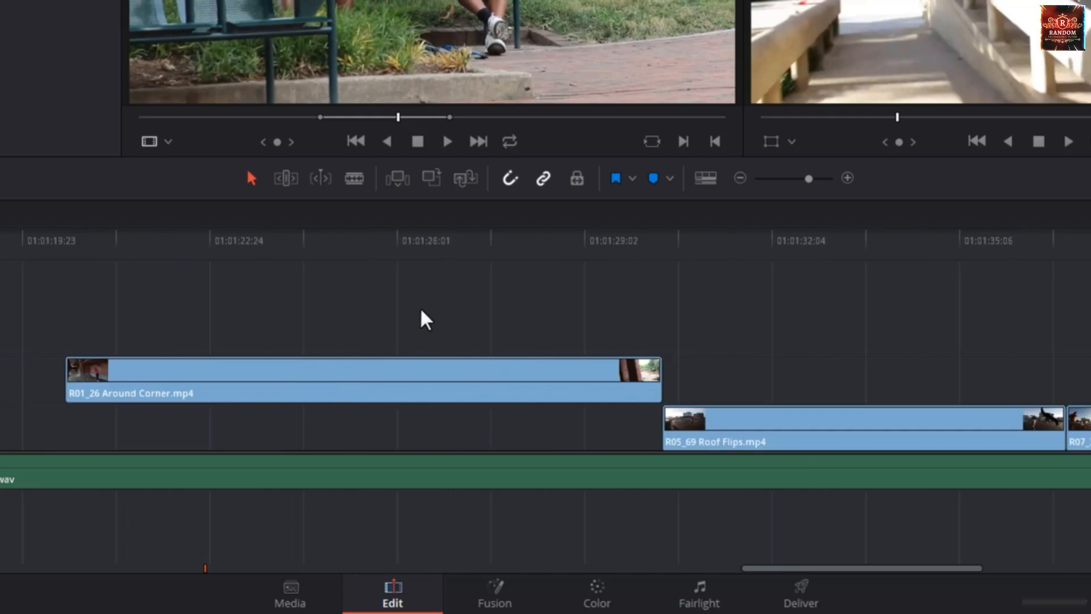
pyautogui.click(77, 374)
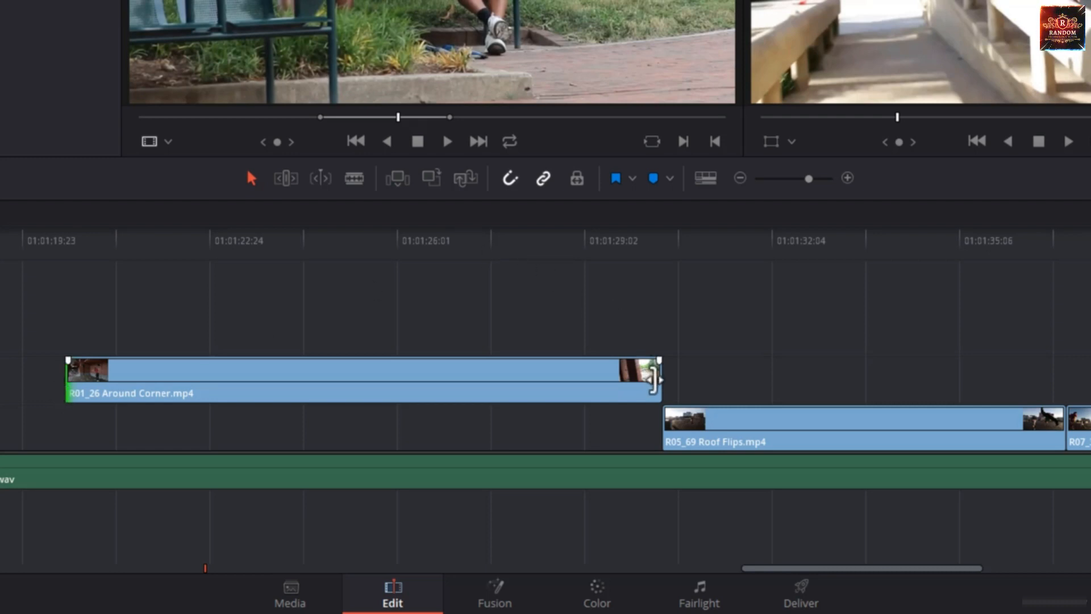
pyautogui.click(654, 380)
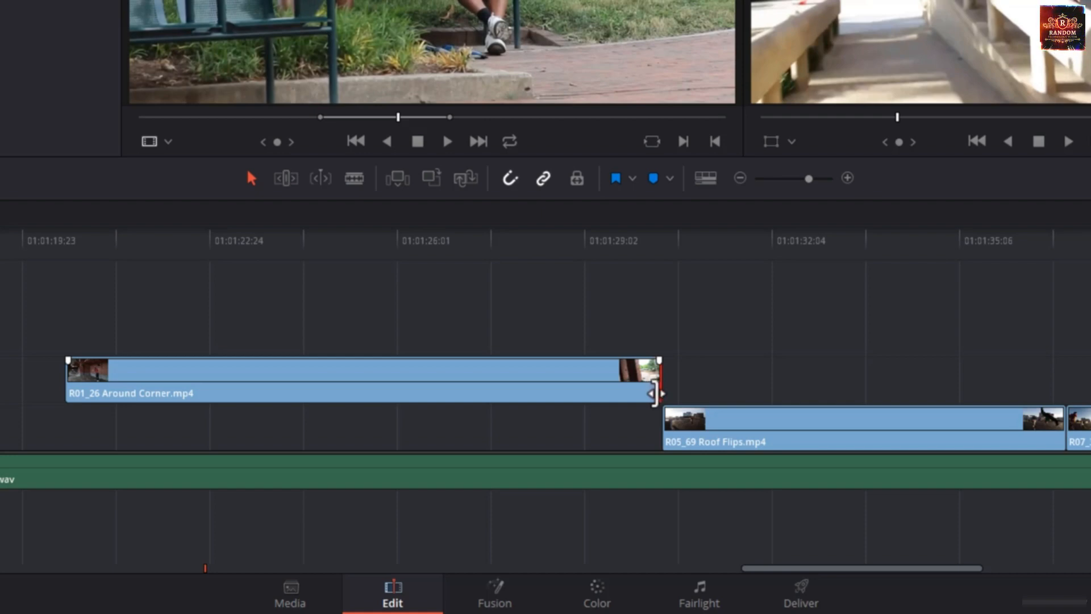
pyautogui.hscroll(-4, 338, 395)
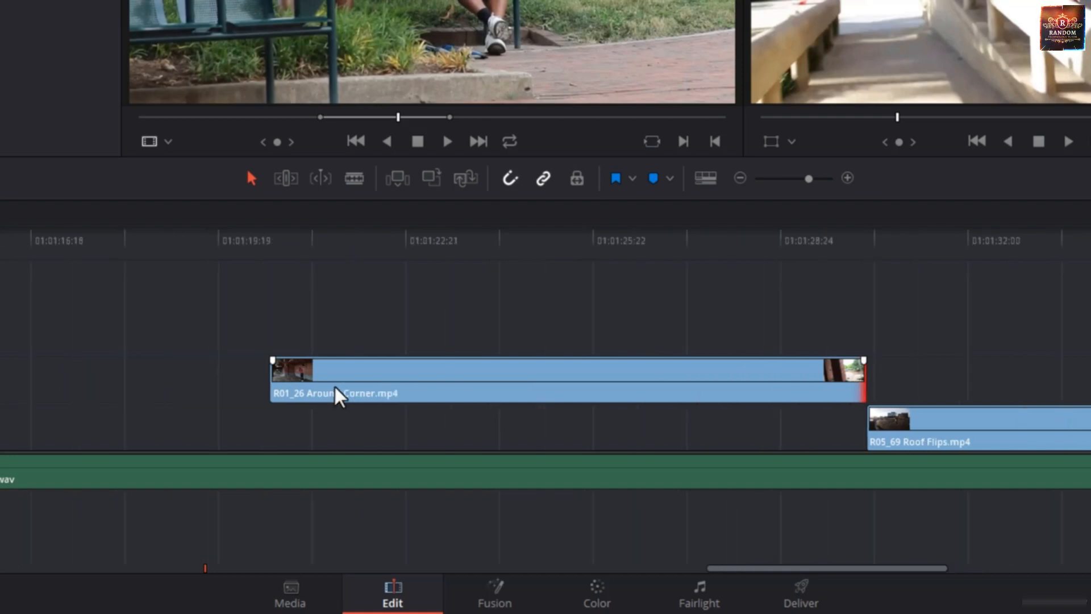
pyautogui.hscroll(-2, 338, 395)
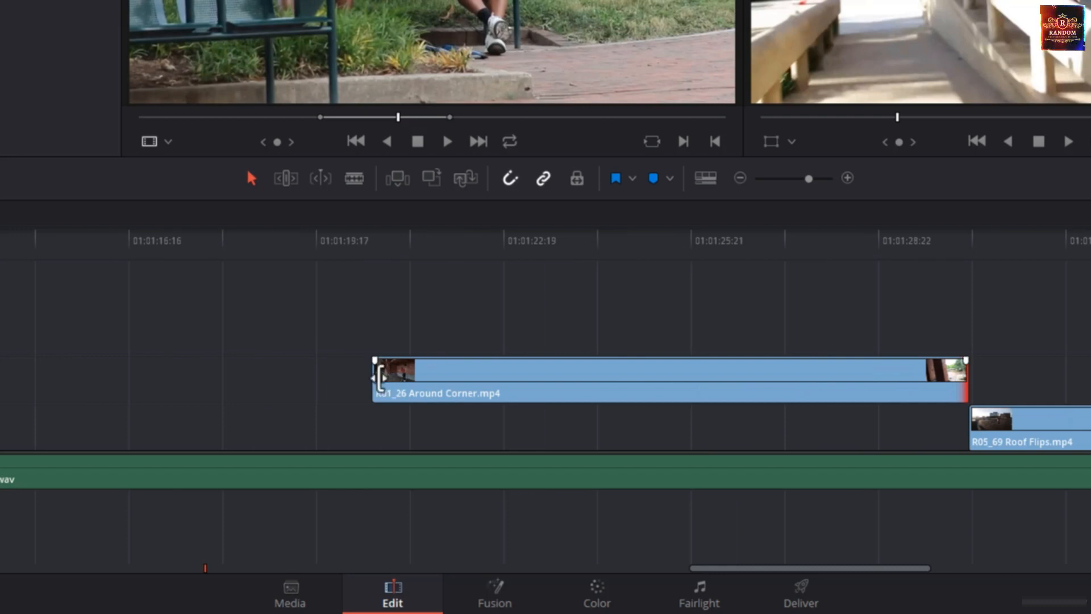
pyautogui.moveTo(379, 377); pyautogui.dragTo(379, 378)
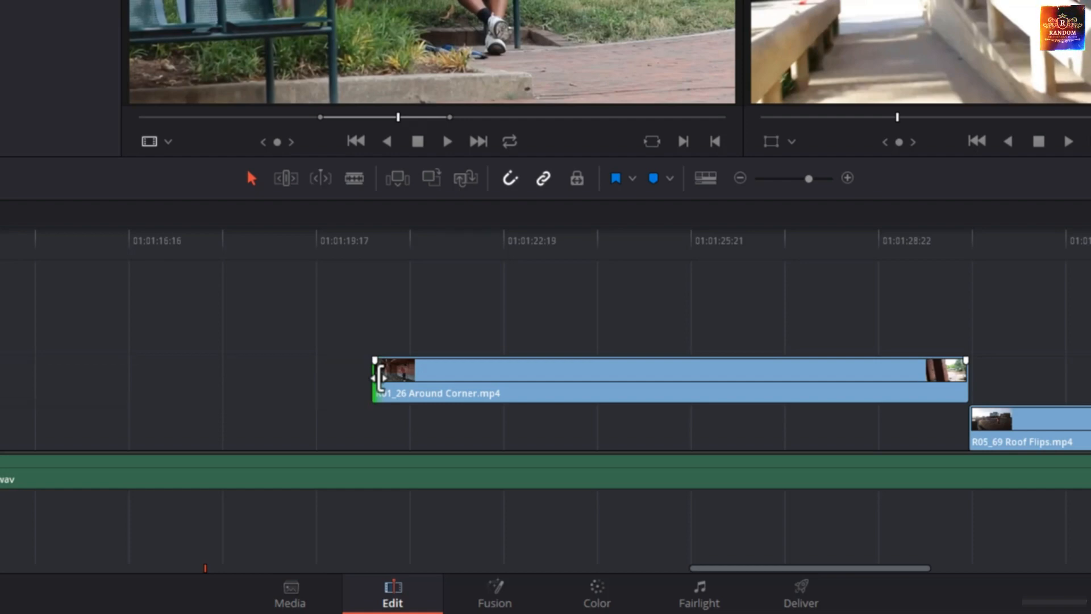
pyautogui.moveTo(962, 378)
pyautogui.mouseDown()
pyautogui.moveTo(1028, 394)
pyautogui.moveTo(969, 384)
pyautogui.moveTo(870, 401)
pyautogui.moveTo(714, 397)
pyautogui.moveTo(966, 392)
pyautogui.mouseUp()
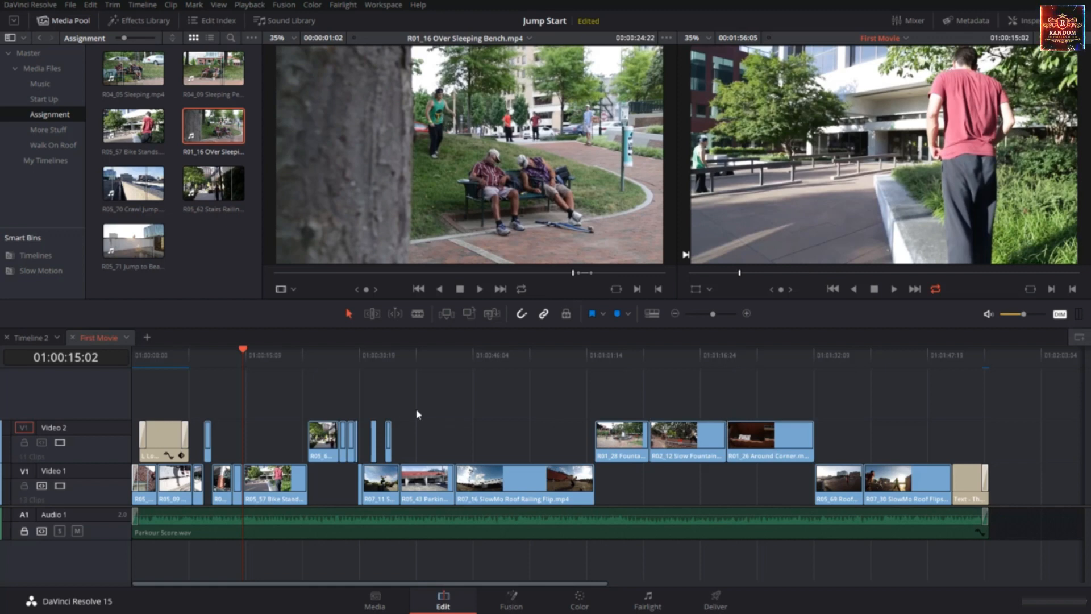
# Review the available trim commands and the timeline editing commands, including Join Clips.
pyautogui.click(113, 6)
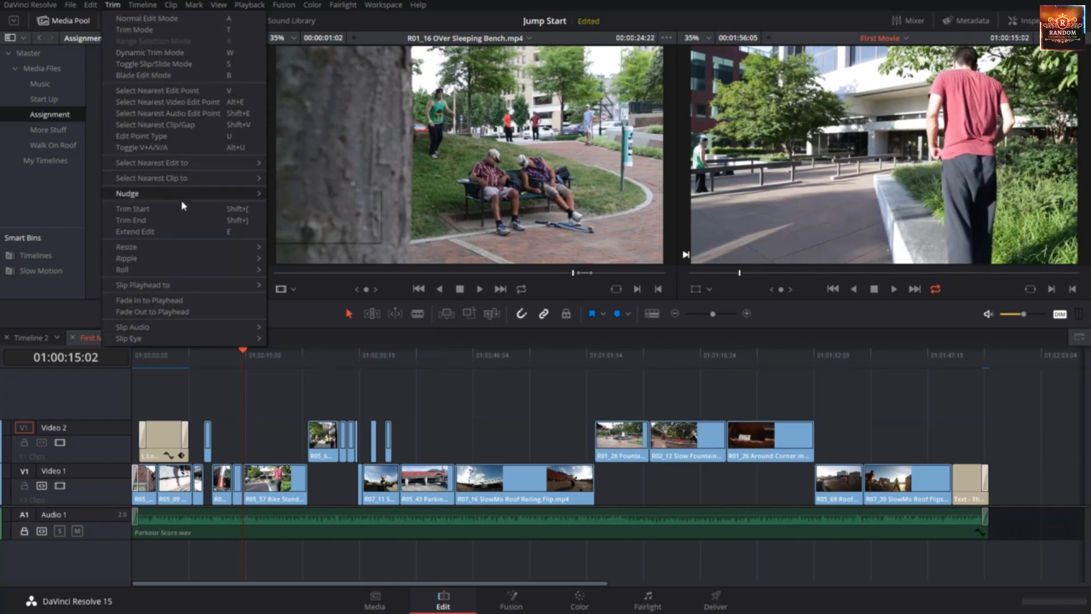
pyautogui.moveTo(179, 181)
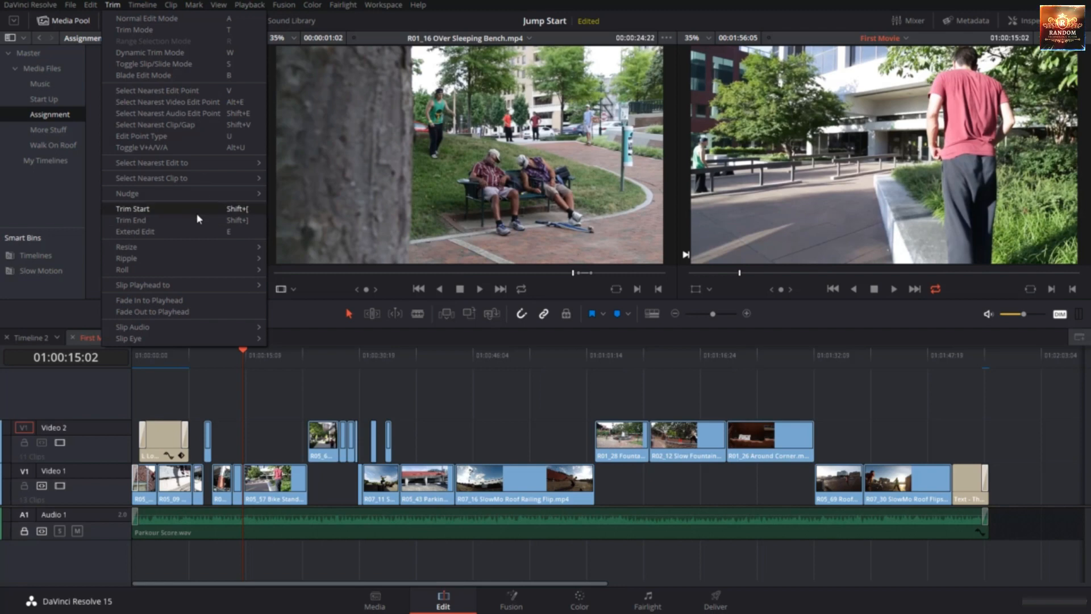
pyautogui.moveTo(187, 327)
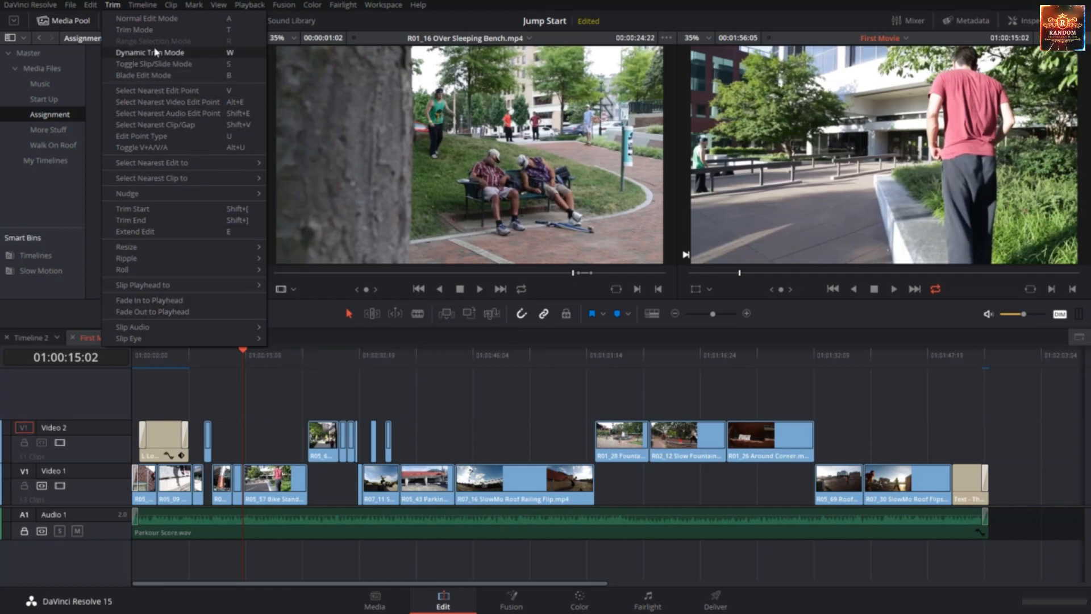
pyautogui.moveTo(150, 9)
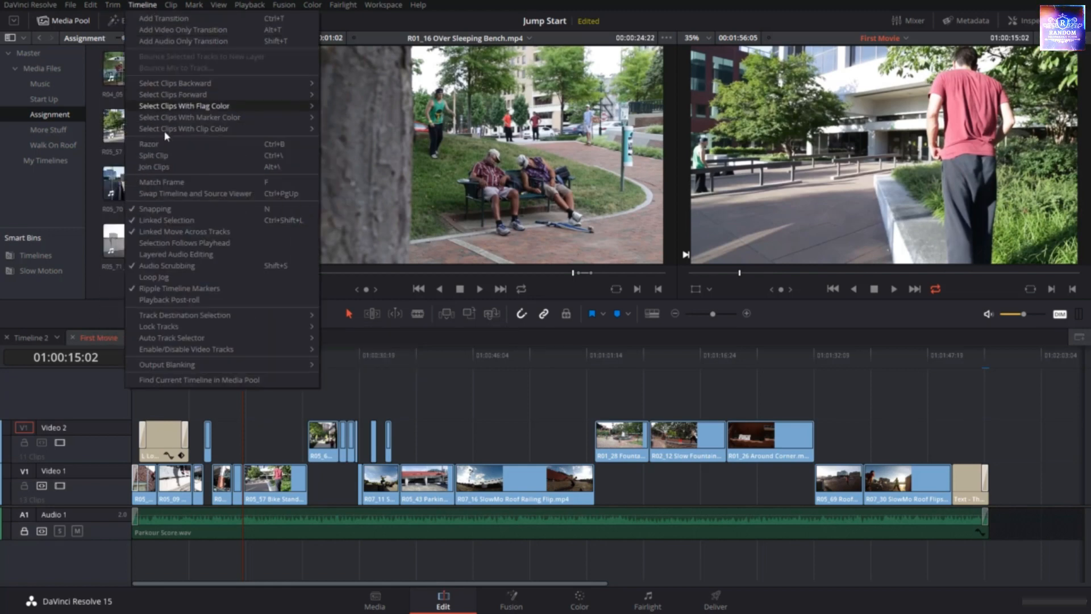
pyautogui.click(166, 167)
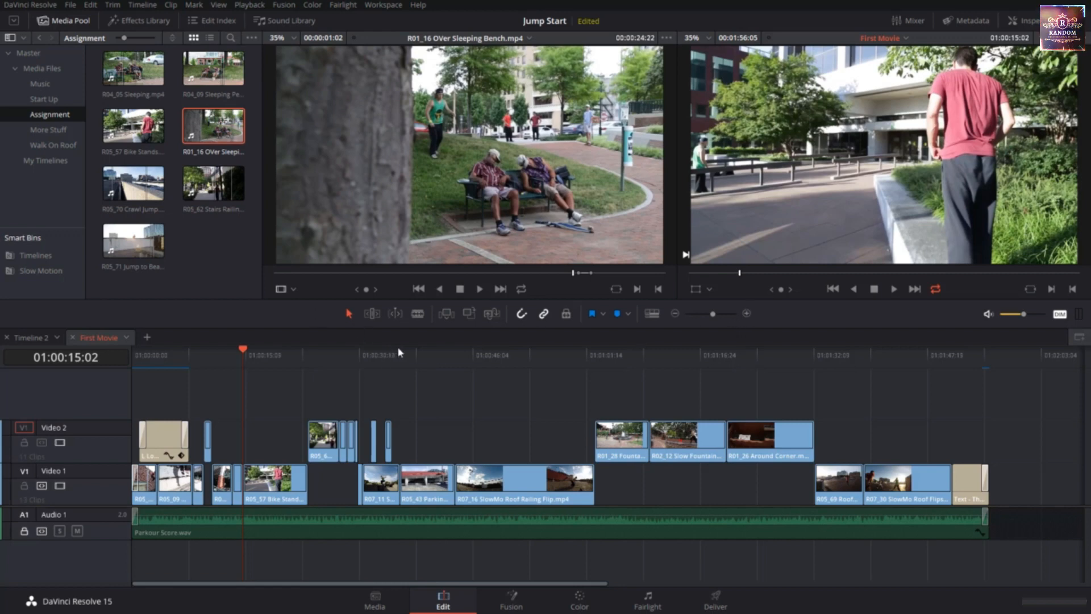
# Switch to Trim Edit mode, turn on Dynamic Trim mode and set it to Slip.
pyautogui.click(374, 317)
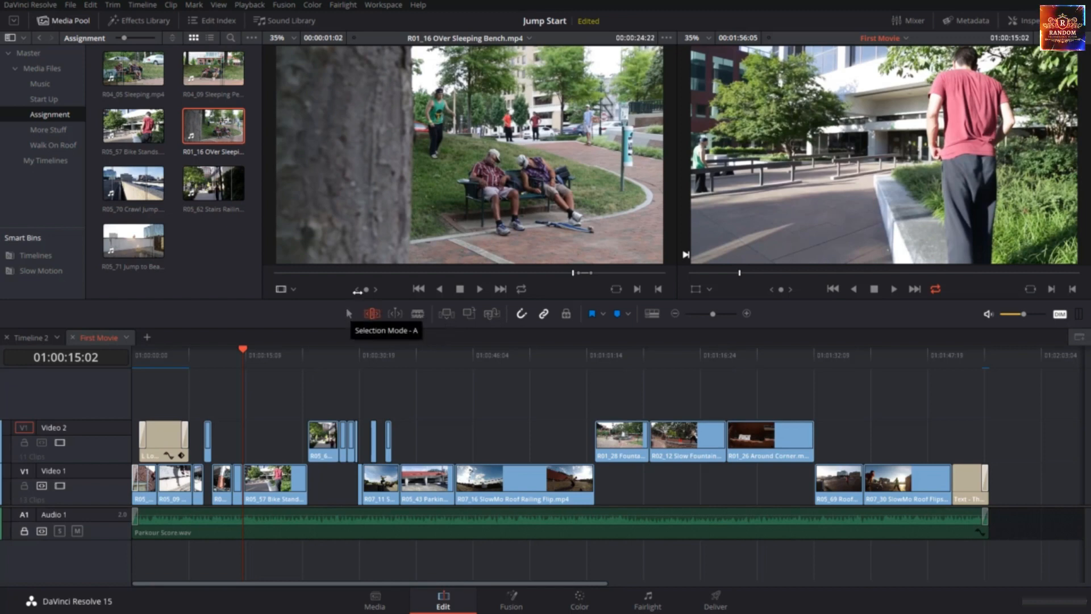
pyautogui.click(395, 314)
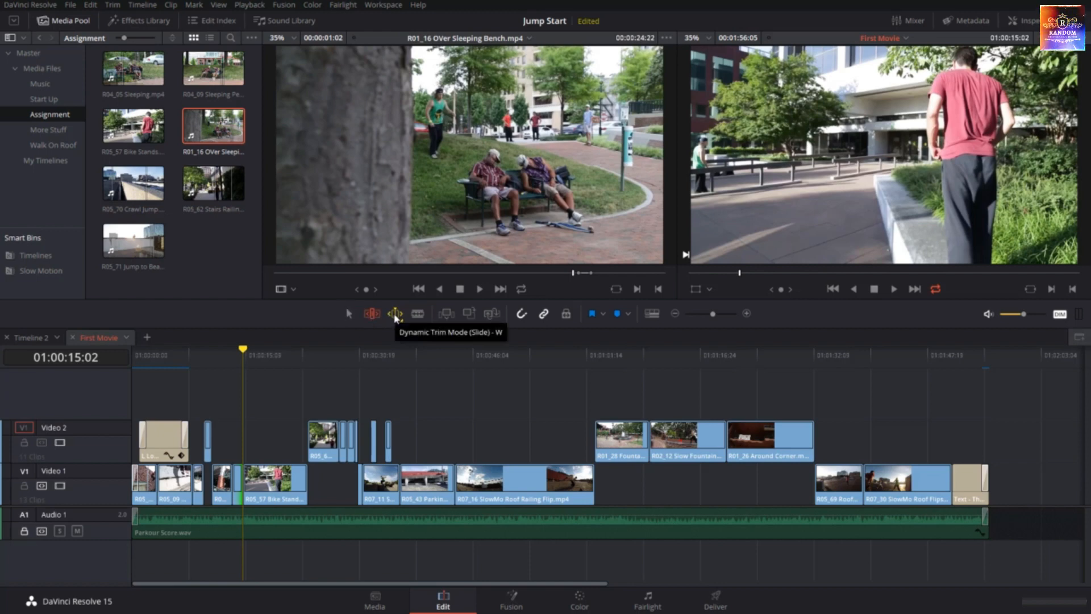
pyautogui.rightClick(395, 316)
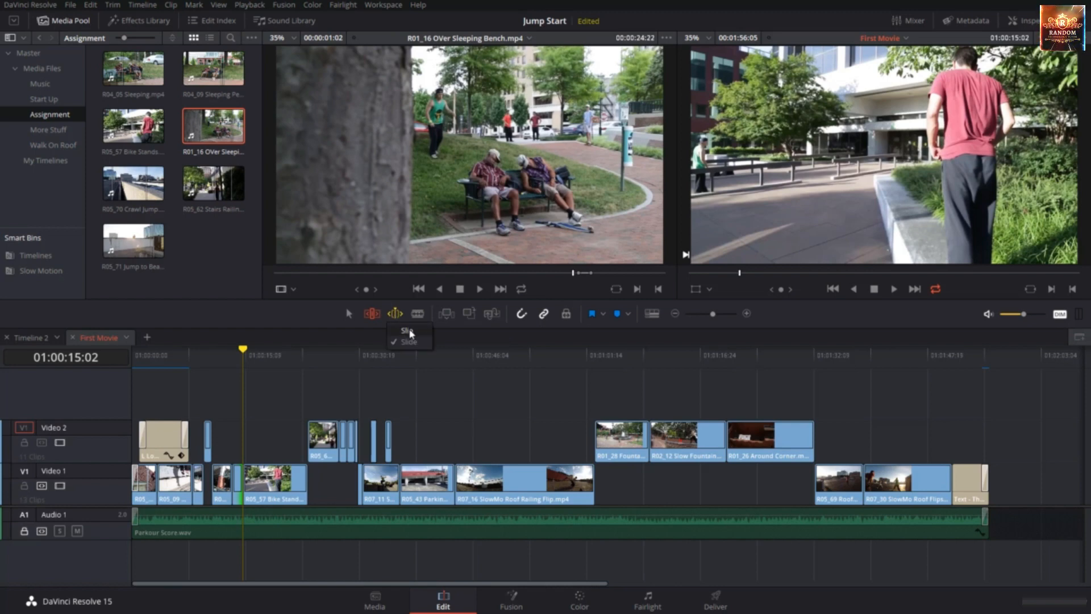
pyautogui.click(412, 332)
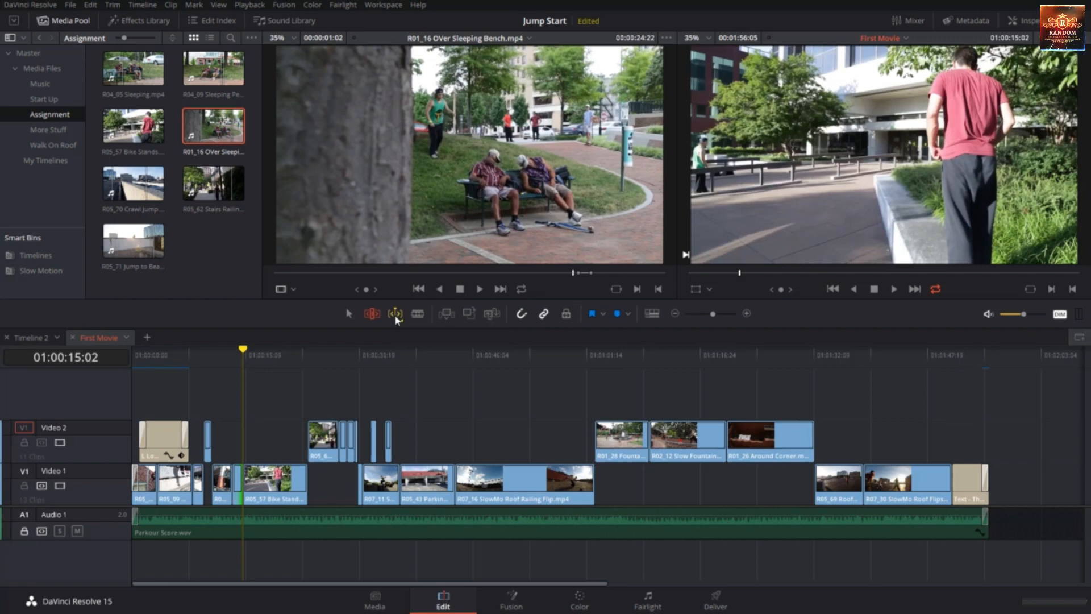
# Toggle between the Selection, Trim Edit and Dynamic Trim modes, finishing in Selection mode.
pyautogui.click(395, 314)
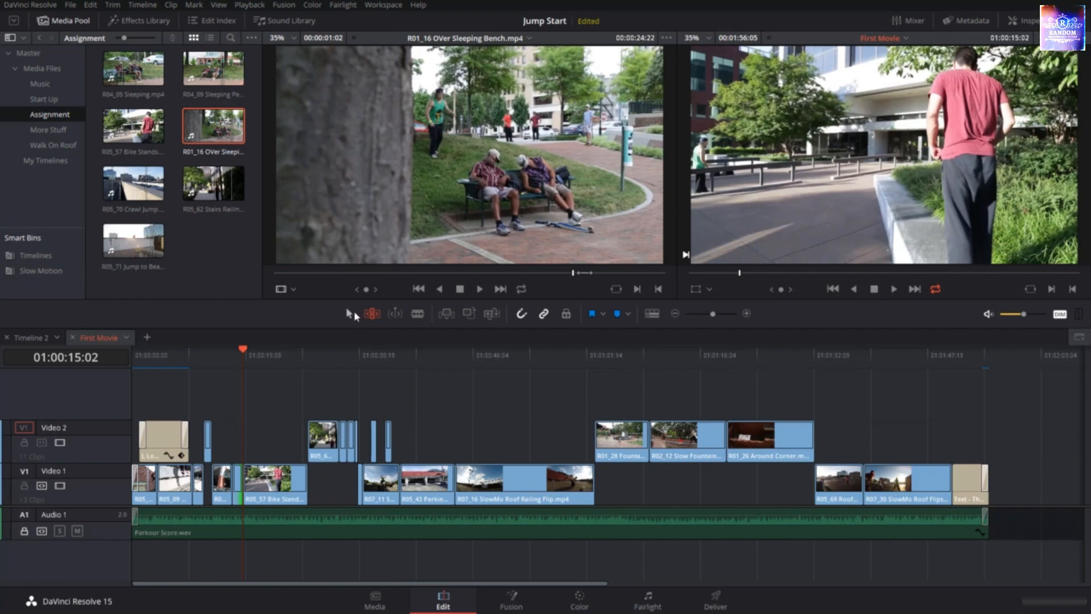
pyautogui.click(350, 313)
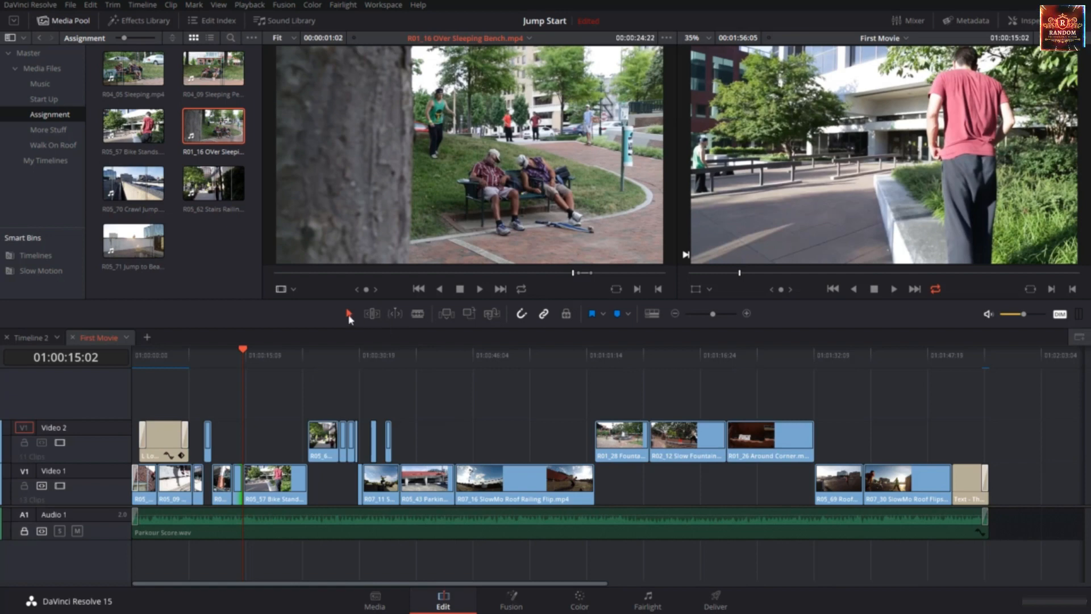
pyautogui.click(373, 317)
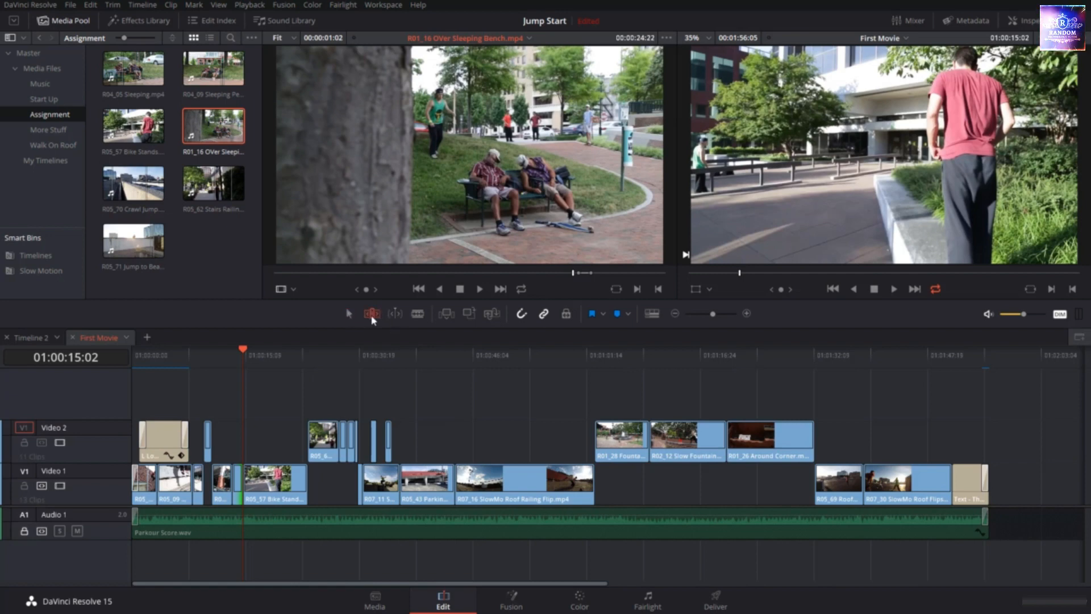
pyautogui.click(398, 315)
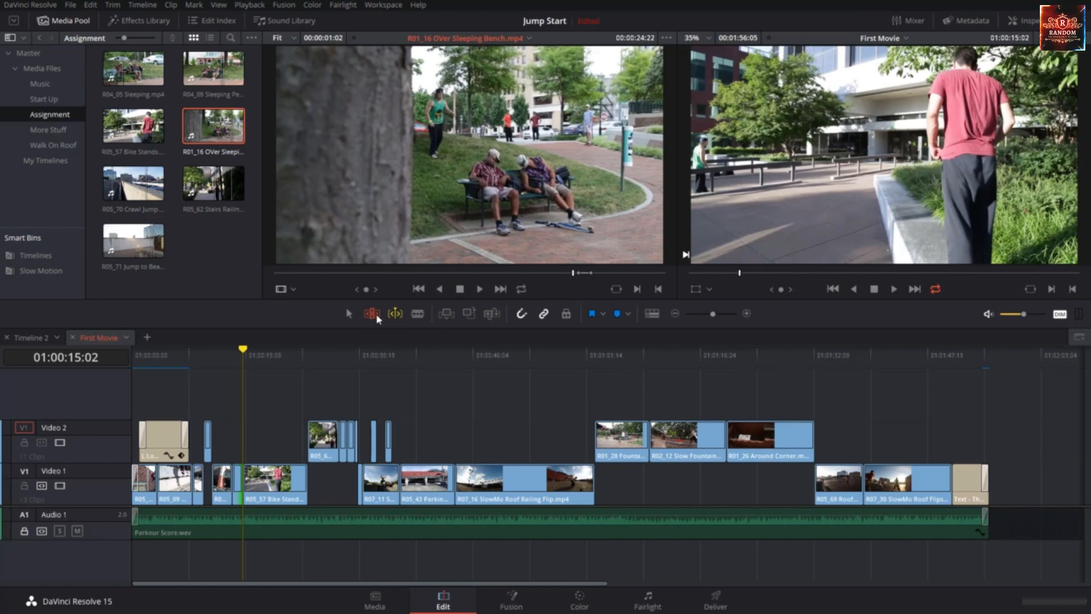
pyautogui.click(349, 313)
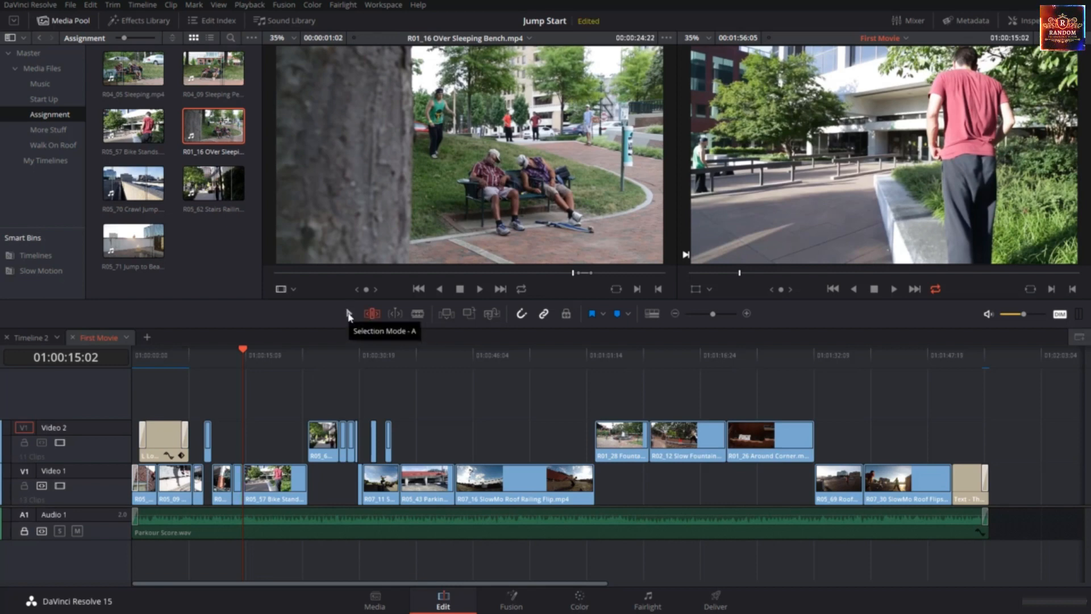
pyautogui.click(349, 314)
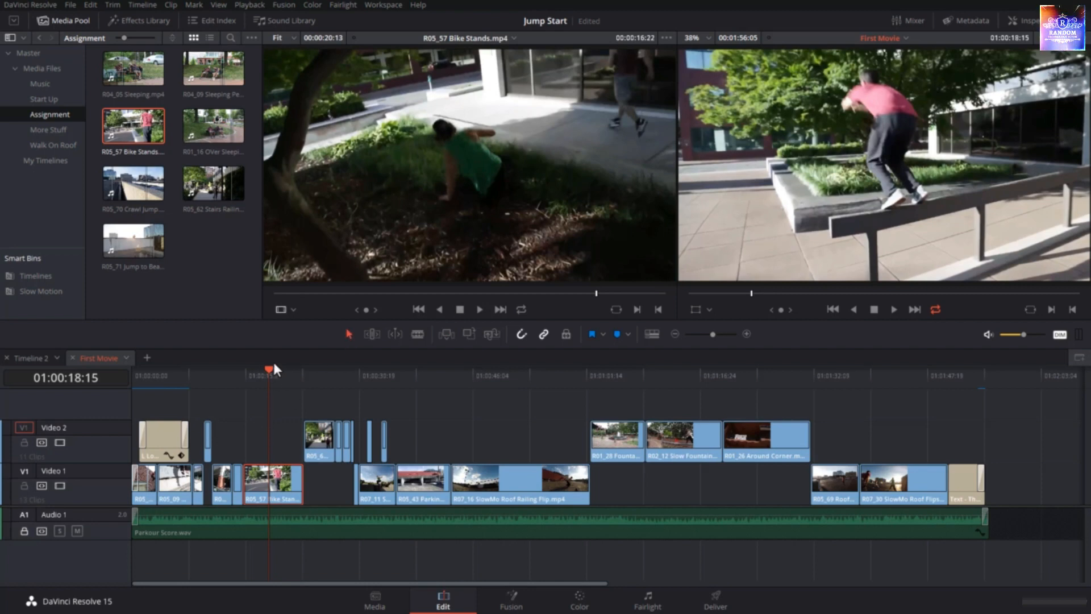
# Play the beginning and ending of the R05_57 Bike Stands clip to review its action.
pyautogui.moveTo(273, 369); pyautogui.dragTo(239, 381)
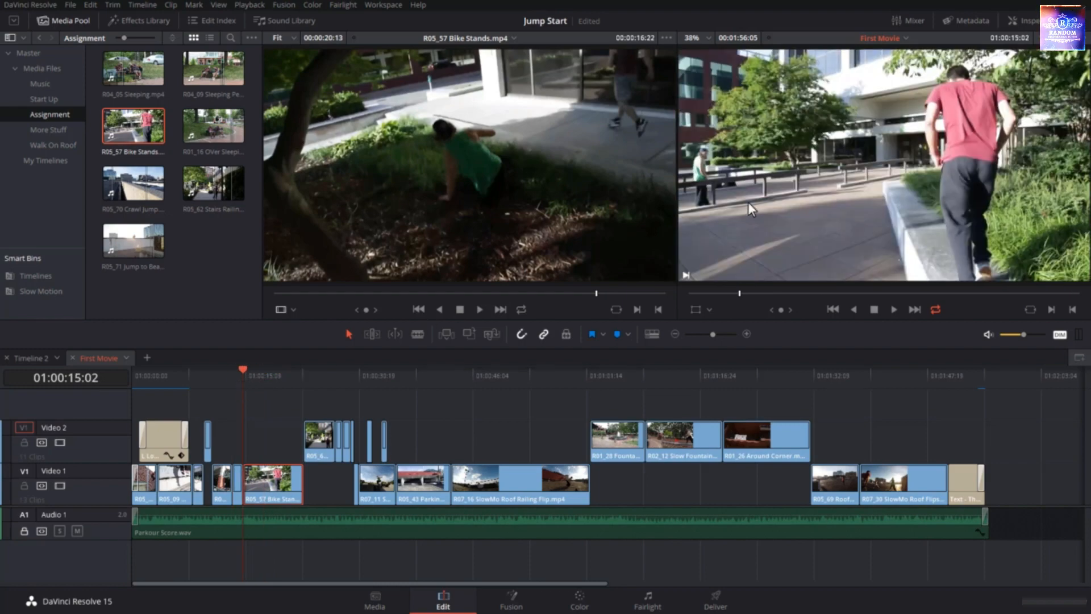
pyautogui.press('space')
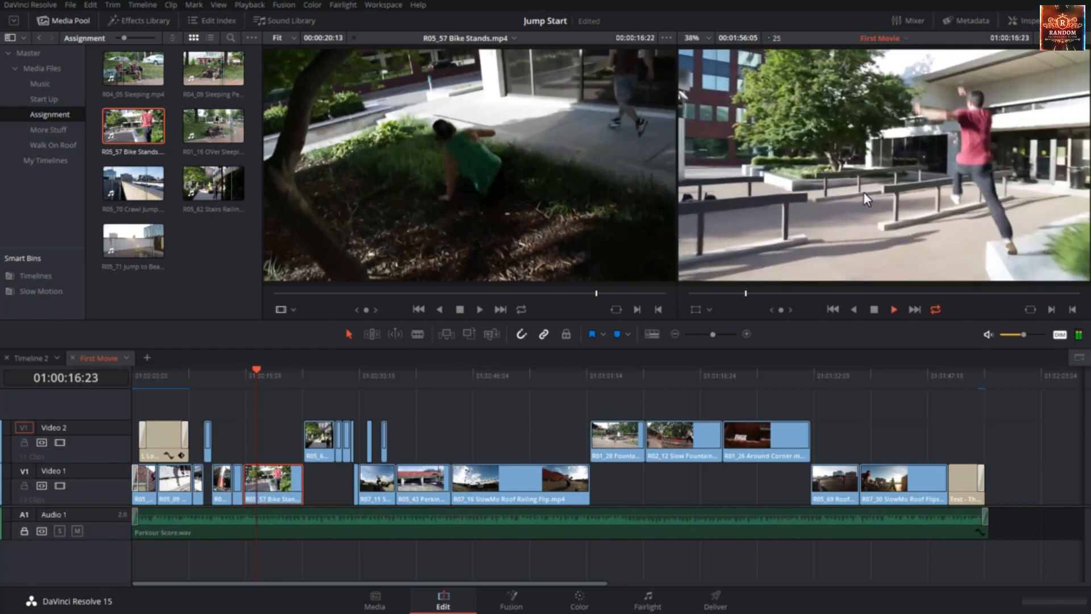
pyautogui.press('space')
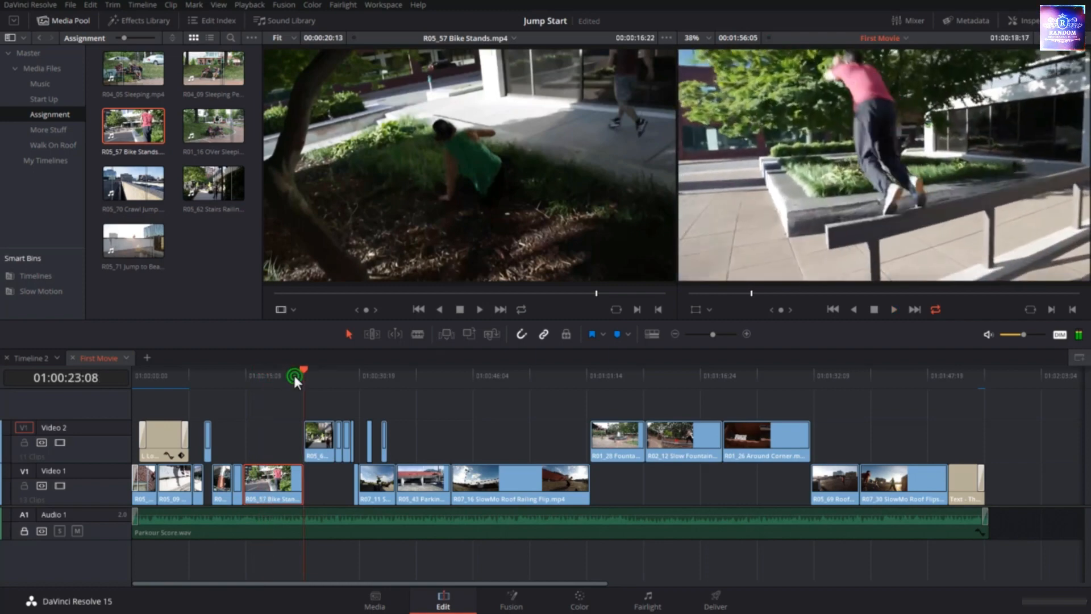
pyautogui.click(292, 373)
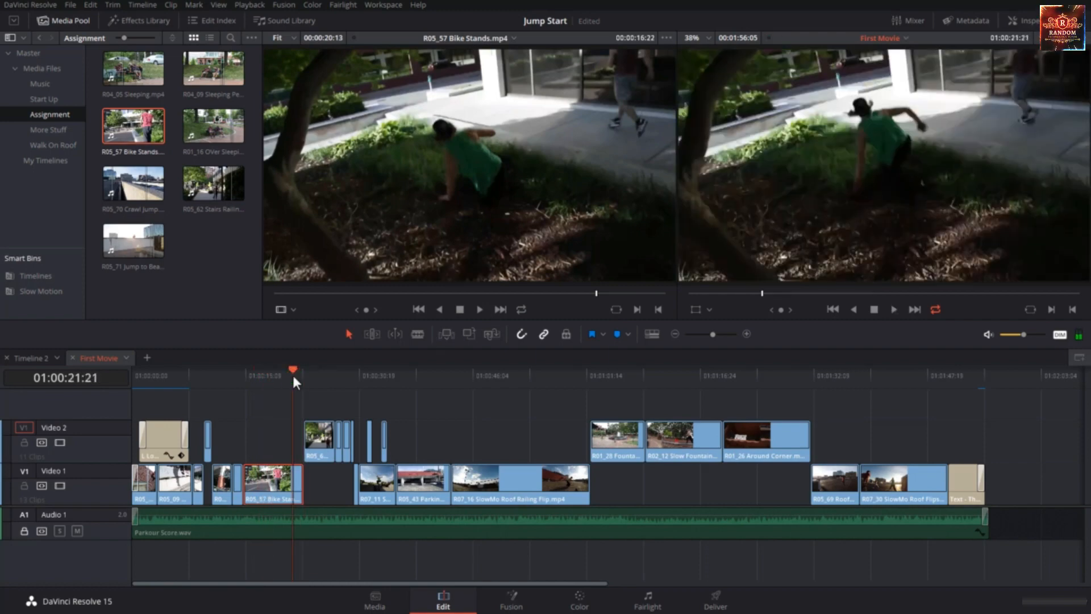
pyautogui.press('space')
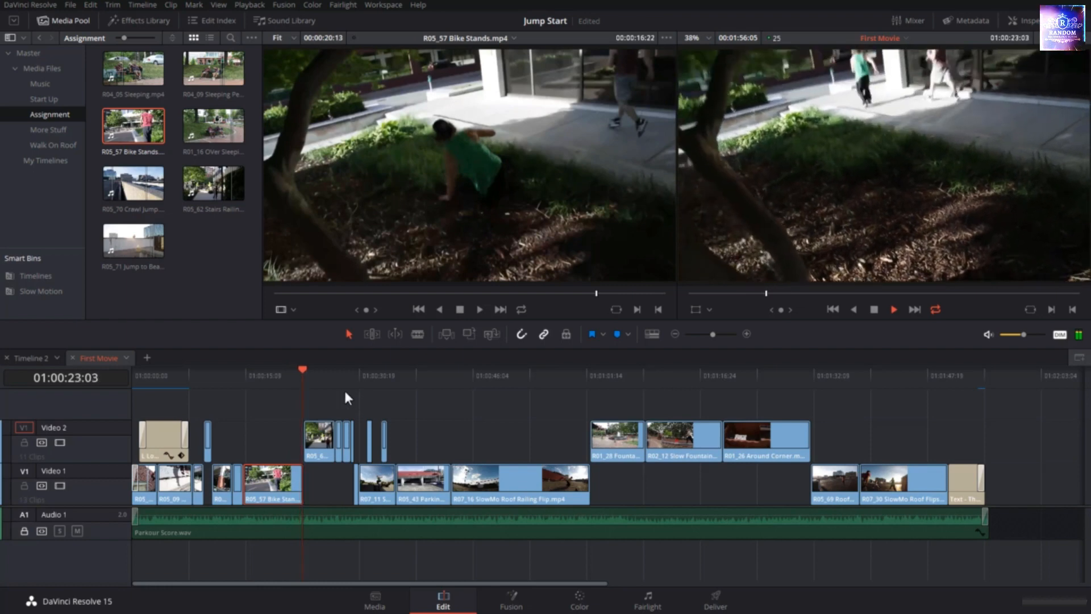
pyautogui.click(284, 375)
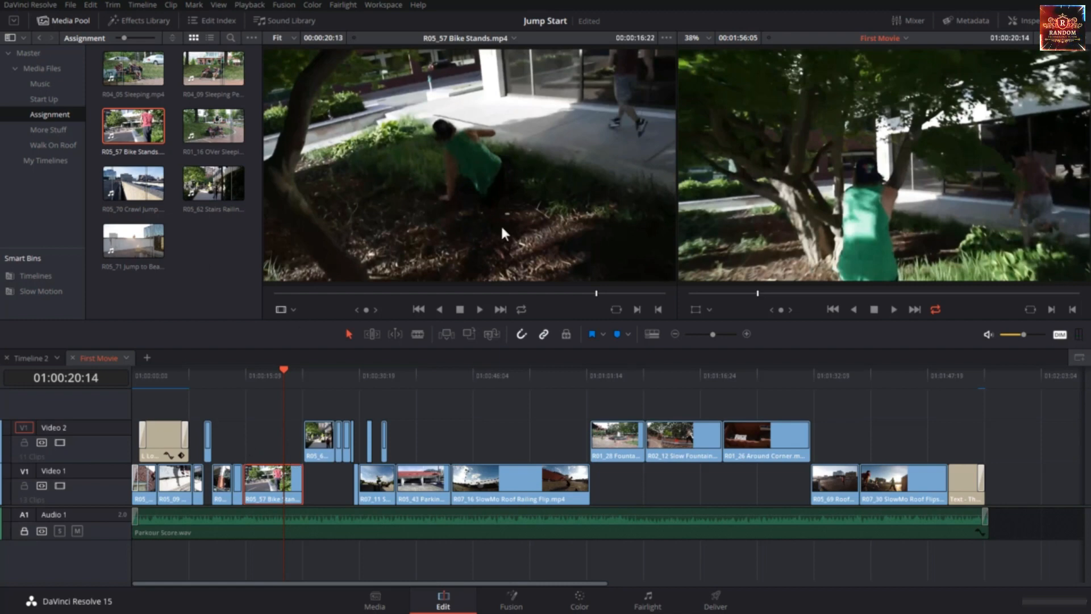
# Hide the Media Pool, switch to a single timeline viewer and enlarge the viewer area.
pyautogui.click(74, 21)
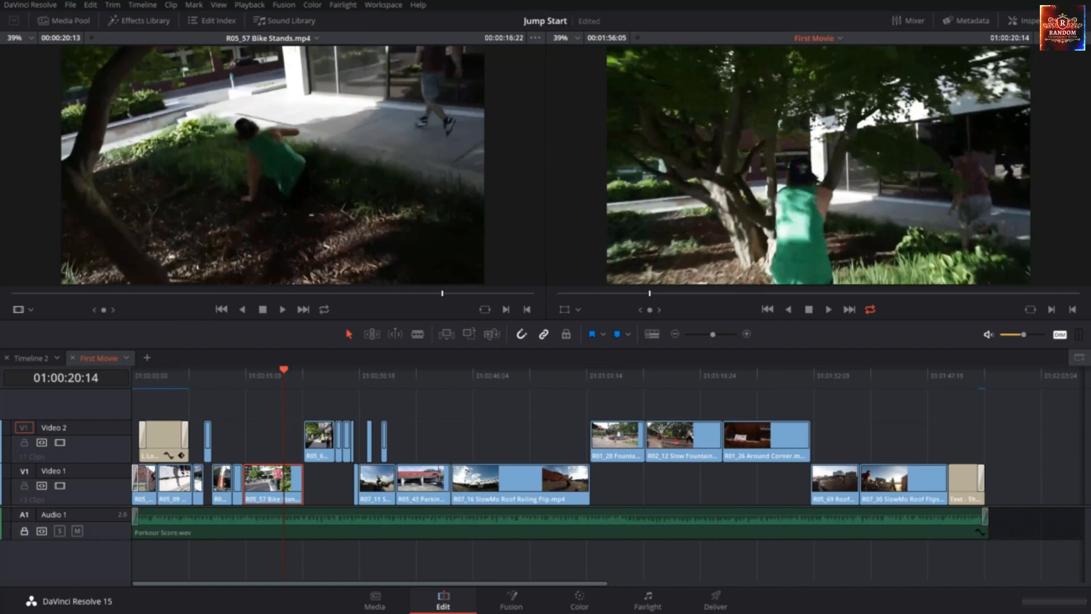
pyautogui.click(1077, 38)
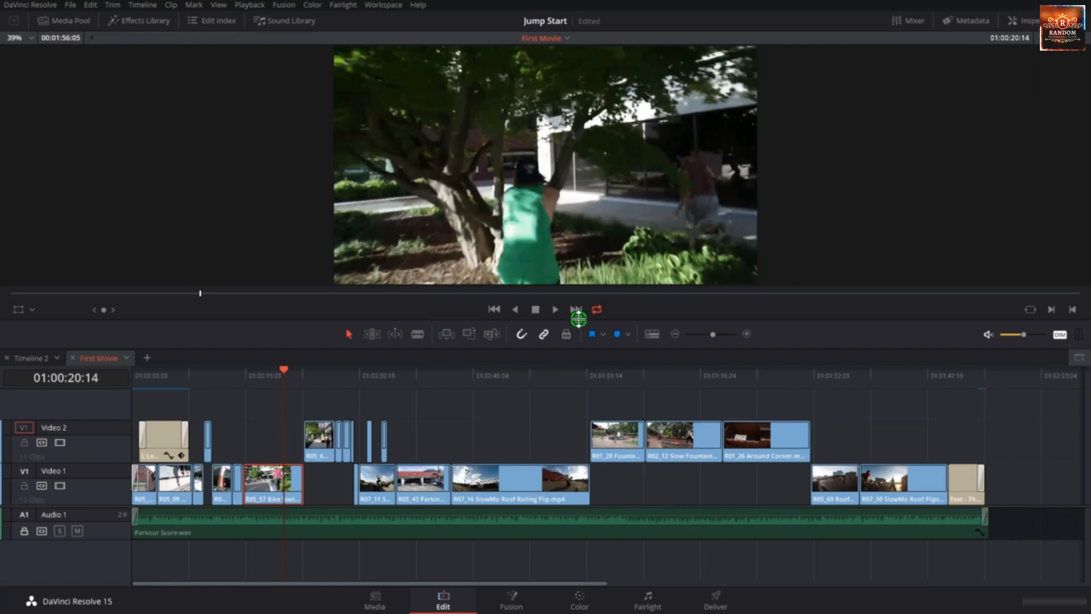
pyautogui.moveTo(578, 318); pyautogui.dragTo(583, 348)
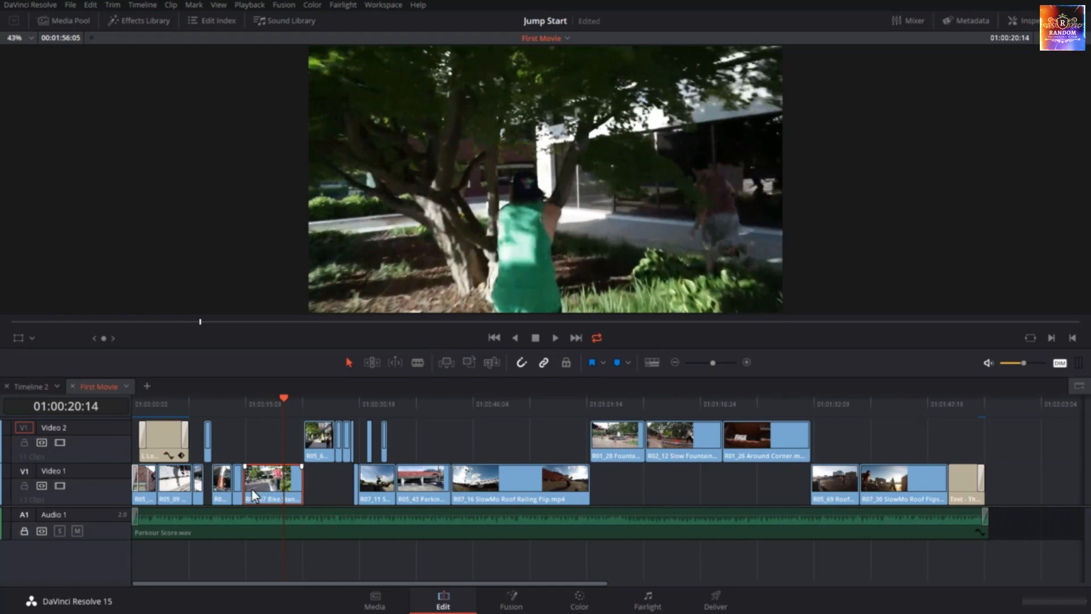
# Park the playhead at 01:00:15:09, just after the start of the R05_57 Bike Stands clip.
pyautogui.scroll(3, 251, 489)
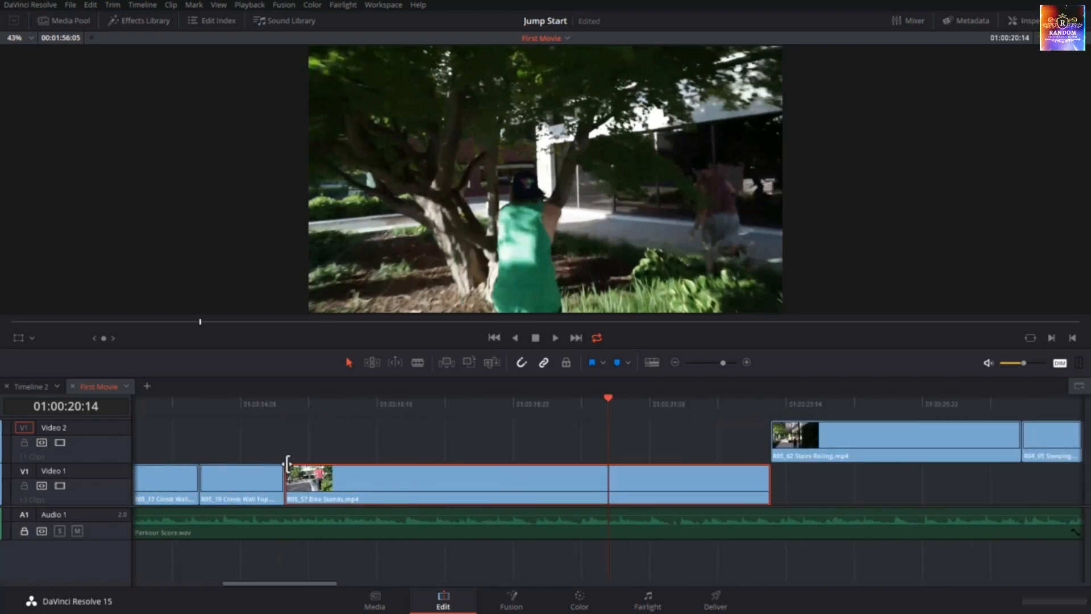
pyautogui.click(301, 407)
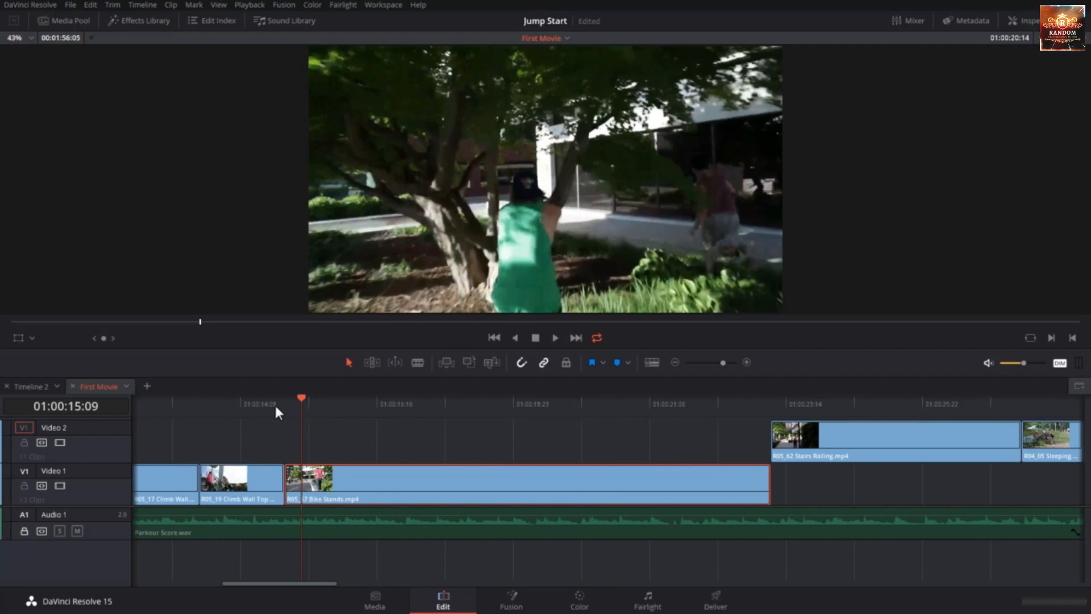
pyautogui.moveTo(276, 400); pyautogui.dragTo(422, 404)
pyautogui.moveTo(500, 418); pyautogui.dragTo(306, 437)
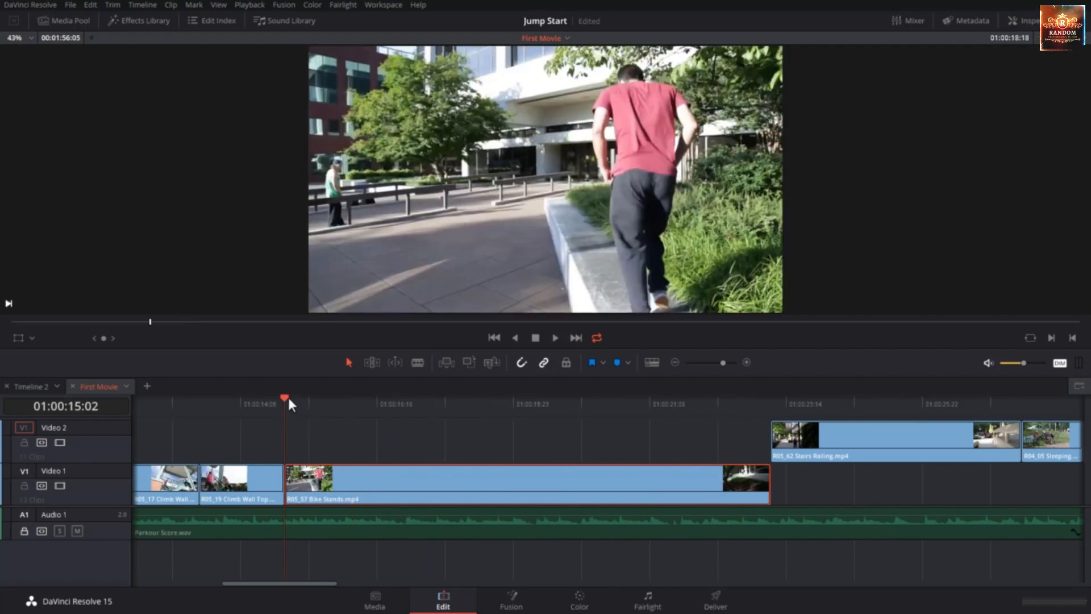
pyautogui.moveTo(289, 398); pyautogui.dragTo(301, 406)
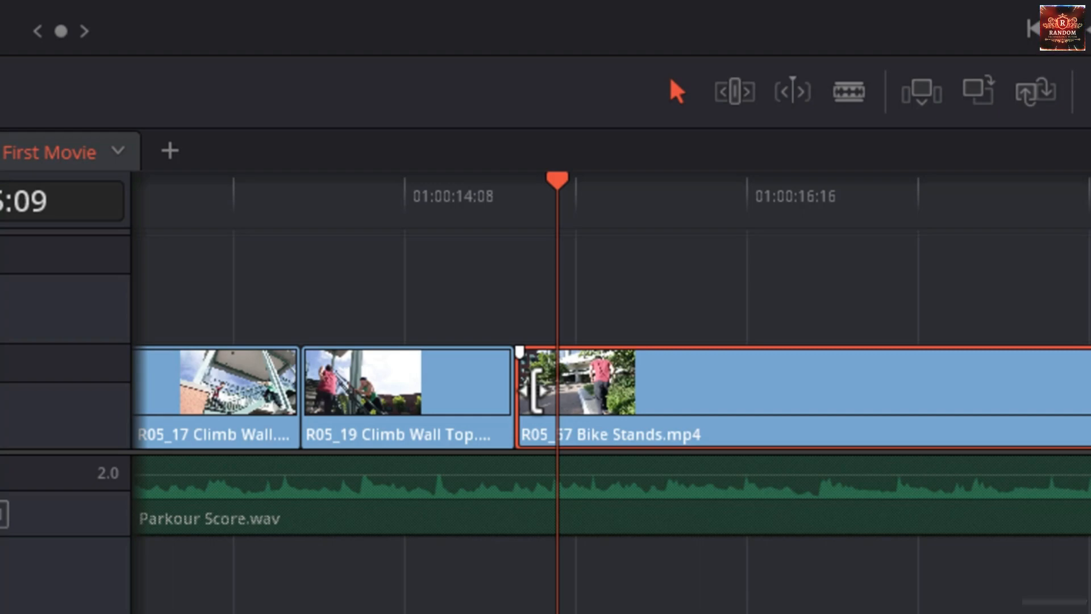
# Select the start of R05_57 Bike Stands, the end of R05_19 Climb Wall Top and both sides of their cut in turn, and clear the selection.
pyautogui.click(536, 391)
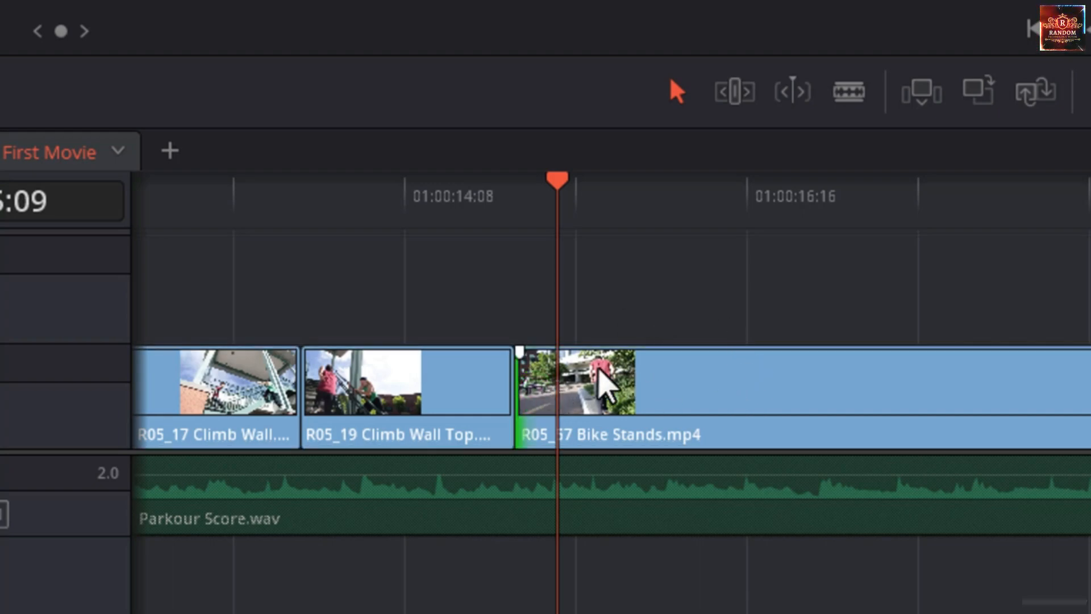
pyautogui.click(500, 401)
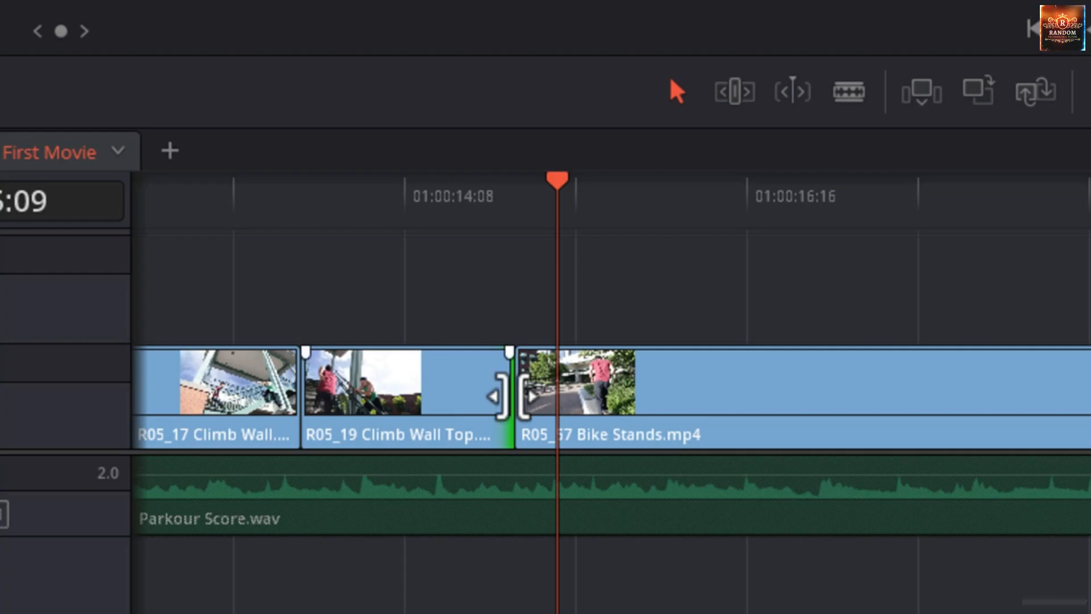
pyautogui.click(509, 393)
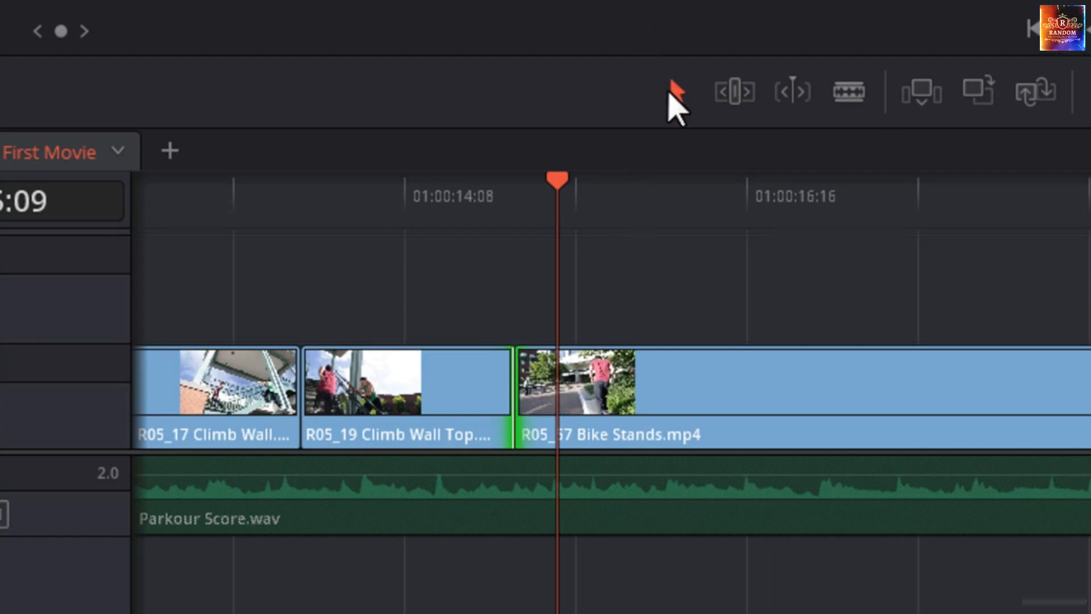
pyautogui.click(528, 295)
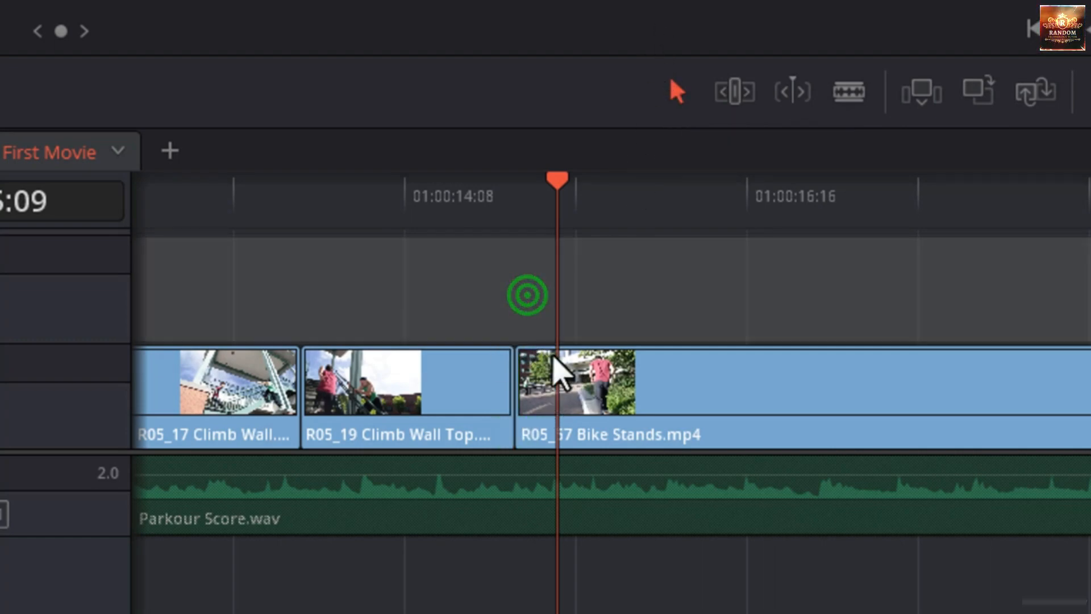
# Select the cut before R05_57 Bike Stands and cycle its edit point type until only that clip's start is selected.
pyautogui.press('v')
pyautogui.click(585, 325)
pyautogui.click(513, 376)
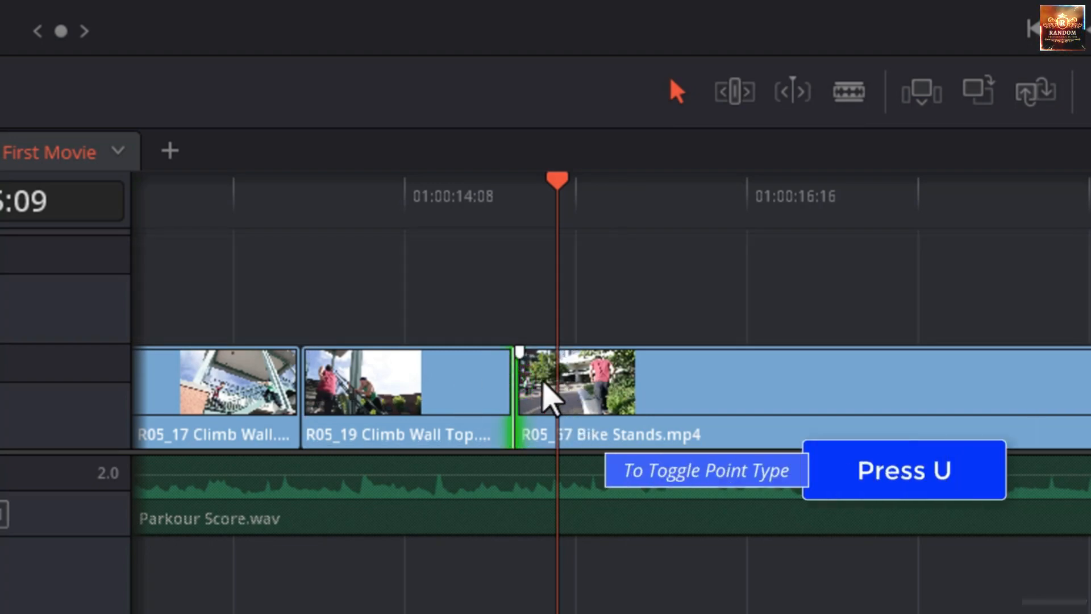
pyautogui.press('u')
pyautogui.press('u')
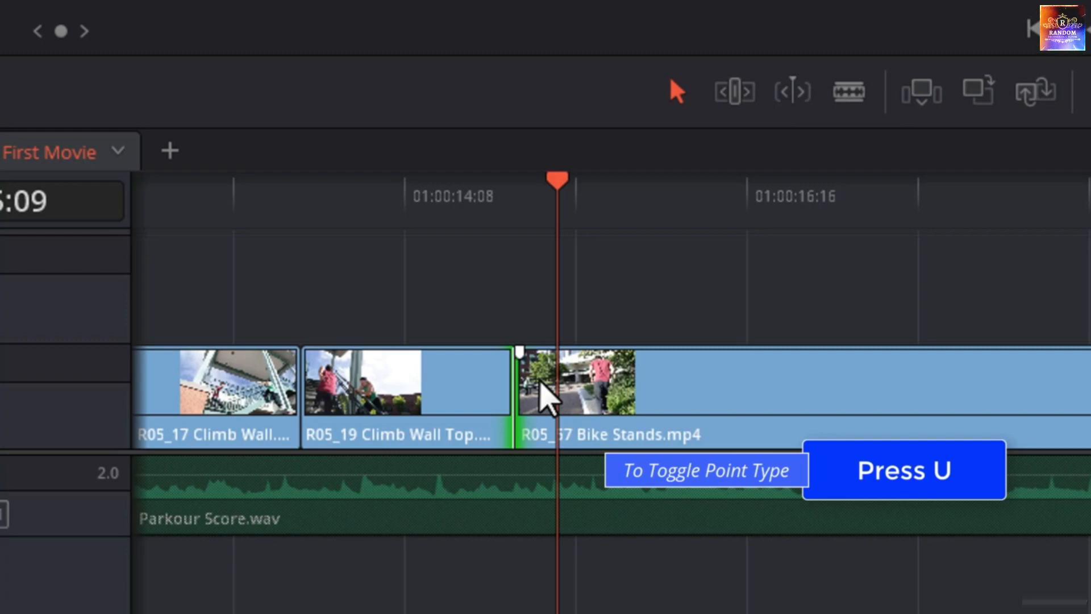
pyautogui.press('u')
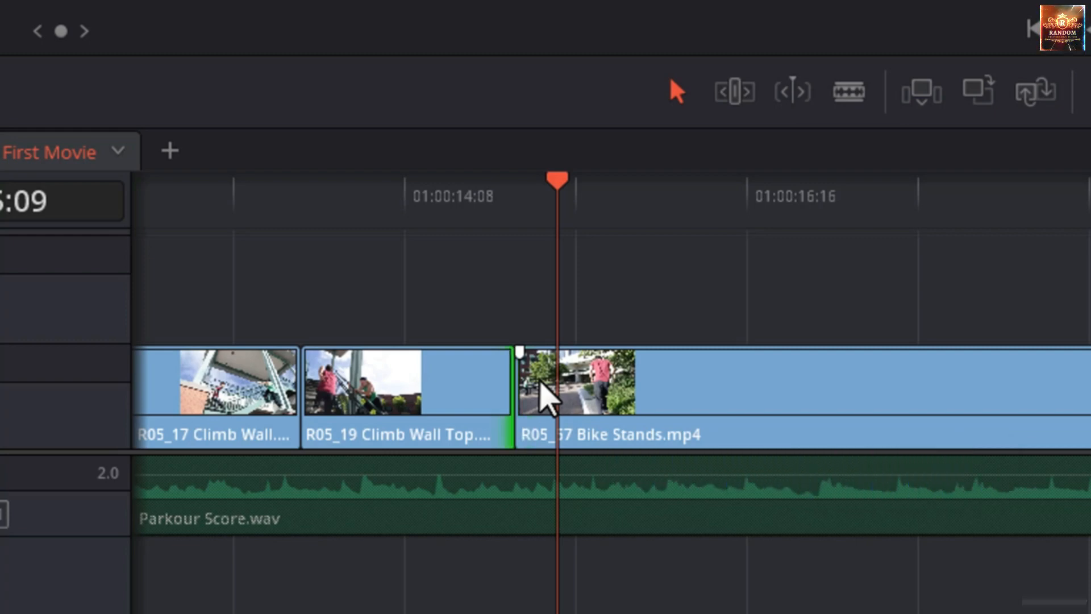
pyautogui.press('u')
pyautogui.press('u')
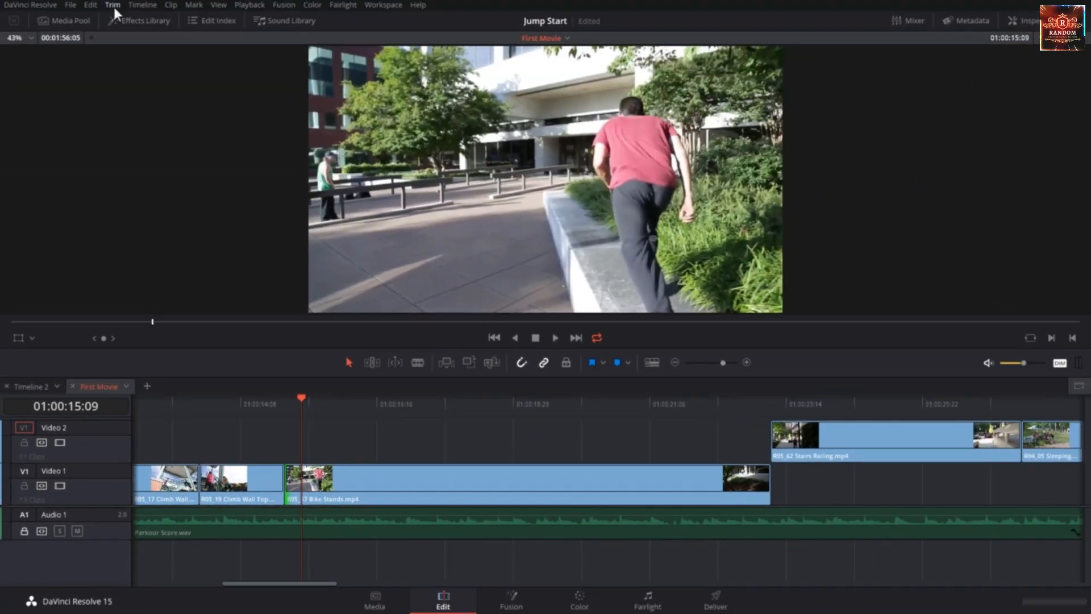
pyautogui.click(112, 5)
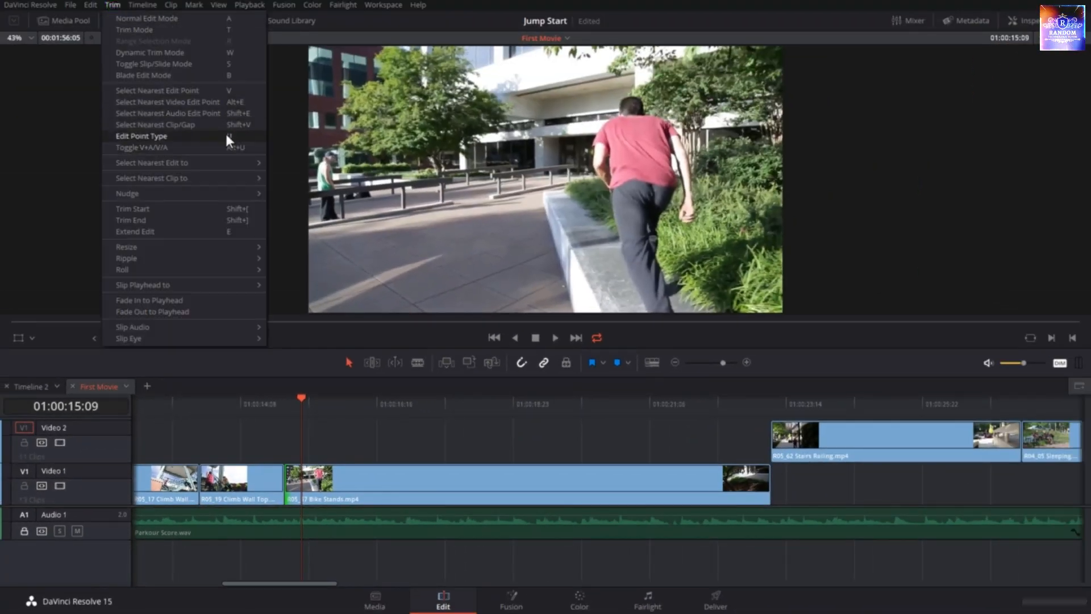
pyautogui.click(289, 483)
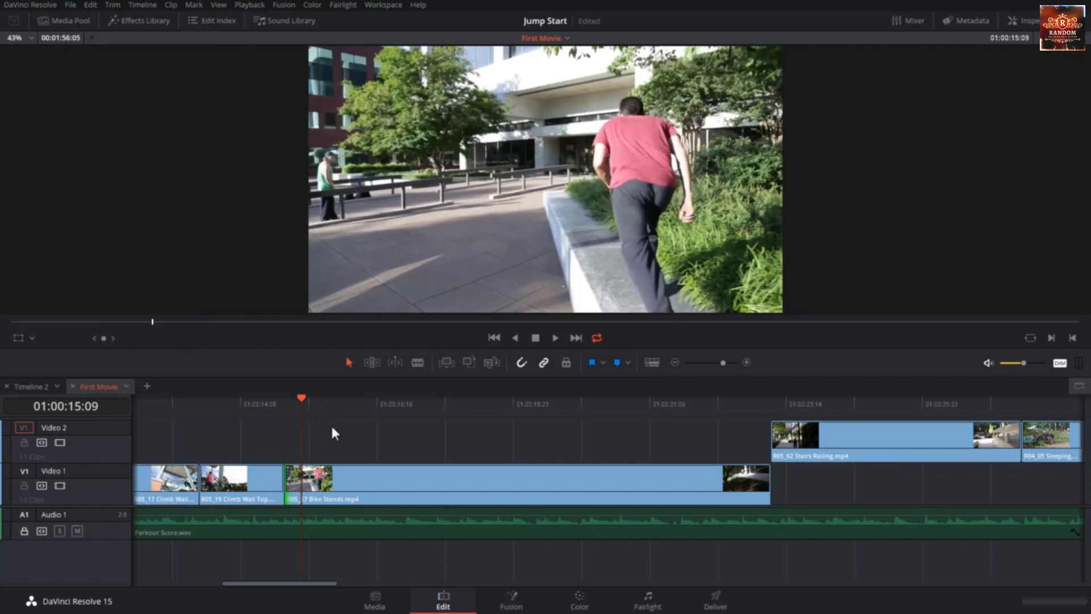
# Park the playhead at 01:00:18:19 and trim R05_57 Bike Stands to start at about 01:00:18:14 and end at about 01:00:21:07.
pyautogui.moveTo(299, 400); pyautogui.dragTo(502, 408)
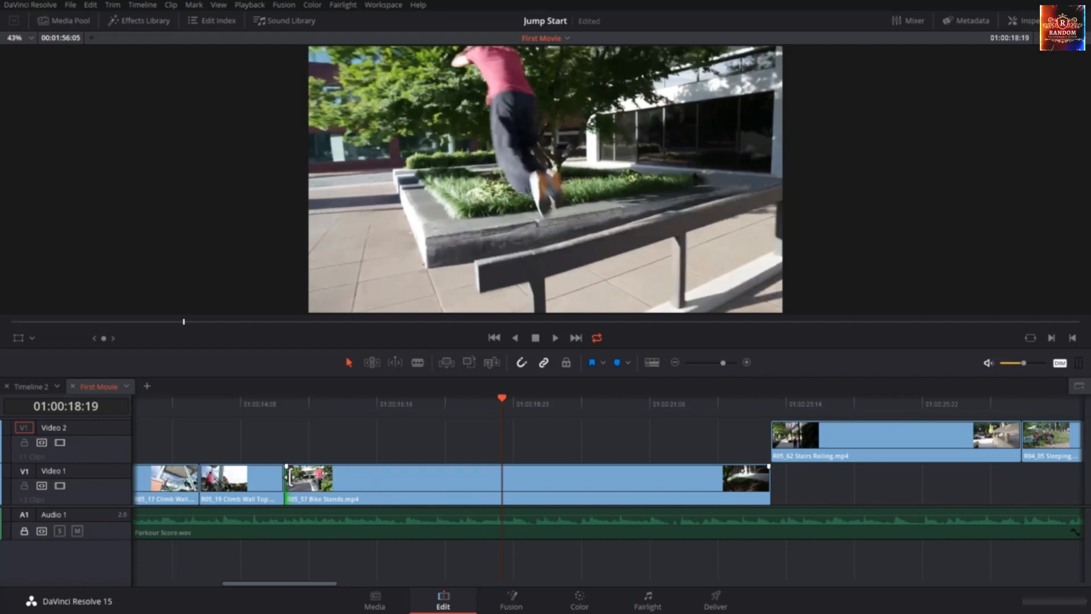
pyautogui.moveTo(287, 478); pyautogui.dragTo(344, 477)
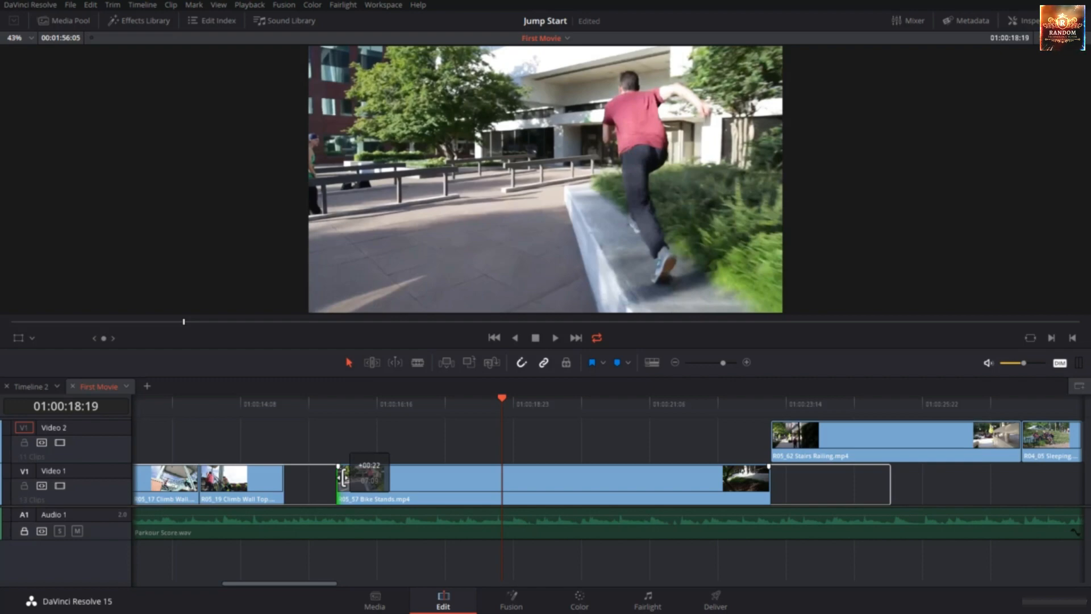
pyautogui.moveTo(344, 477); pyautogui.dragTo(495, 479)
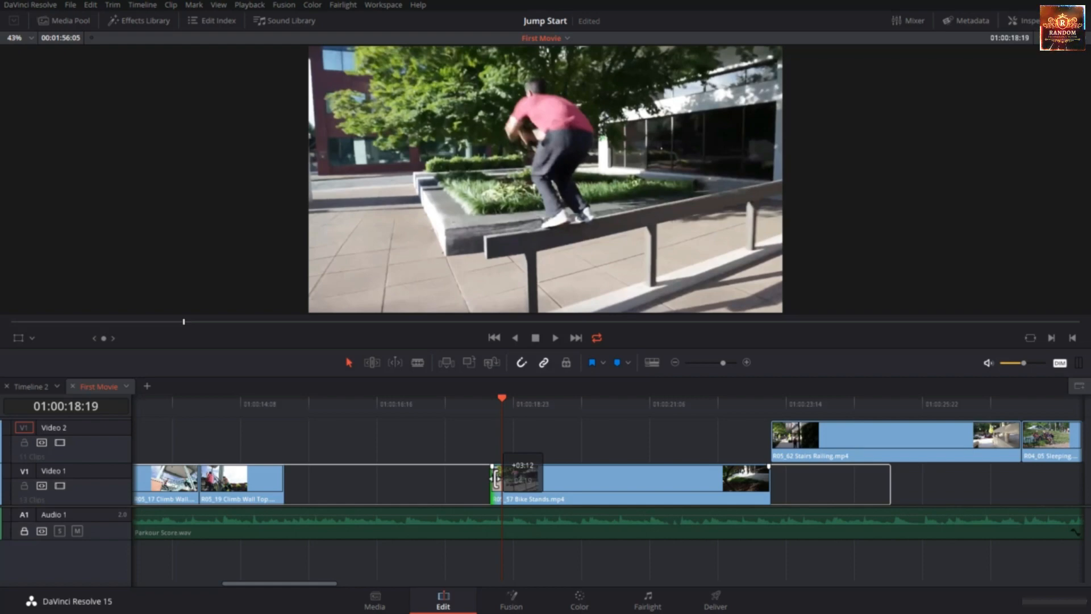
pyautogui.moveTo(495, 479); pyautogui.dragTo(491, 479)
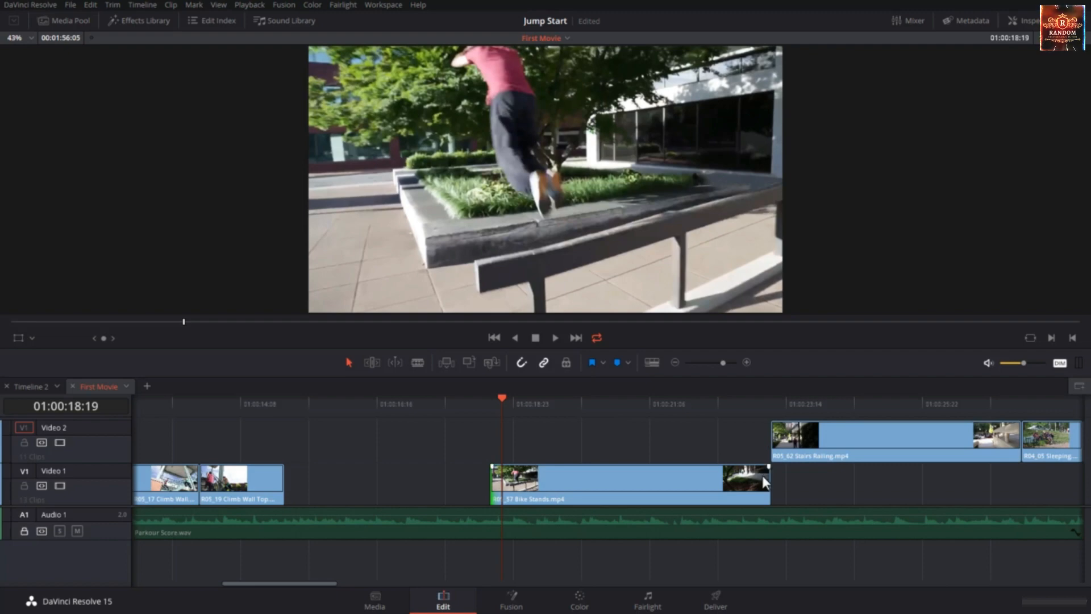
pyautogui.moveTo(765, 478); pyautogui.dragTo(642, 494)
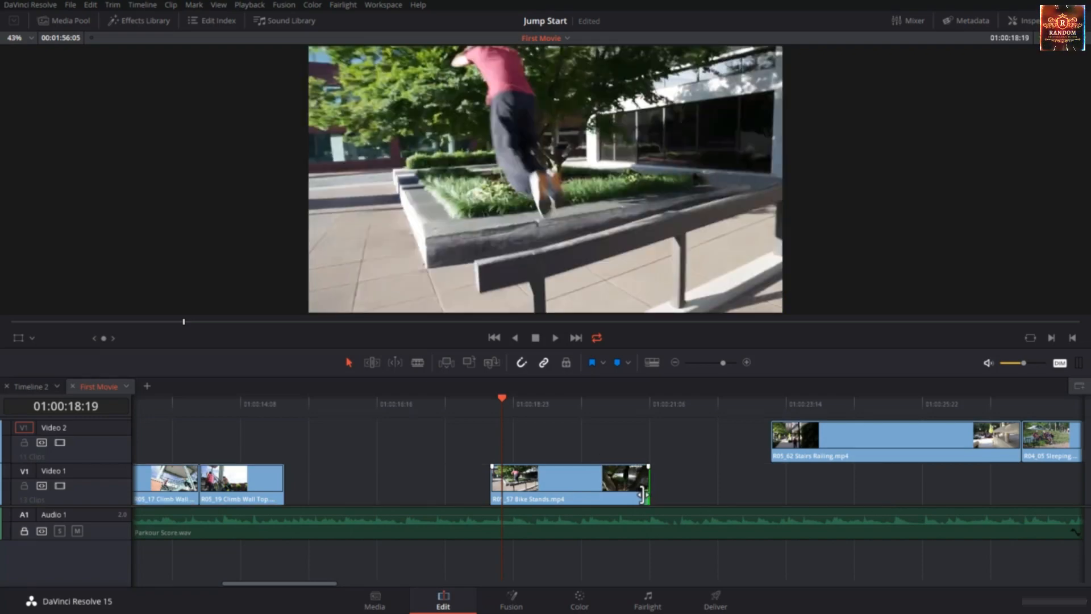
# Select the start of R05_57 Bike Stands, park the playhead on it at 01:00:18:14 and nudge the start later by several frames.
pyautogui.click(490, 479)
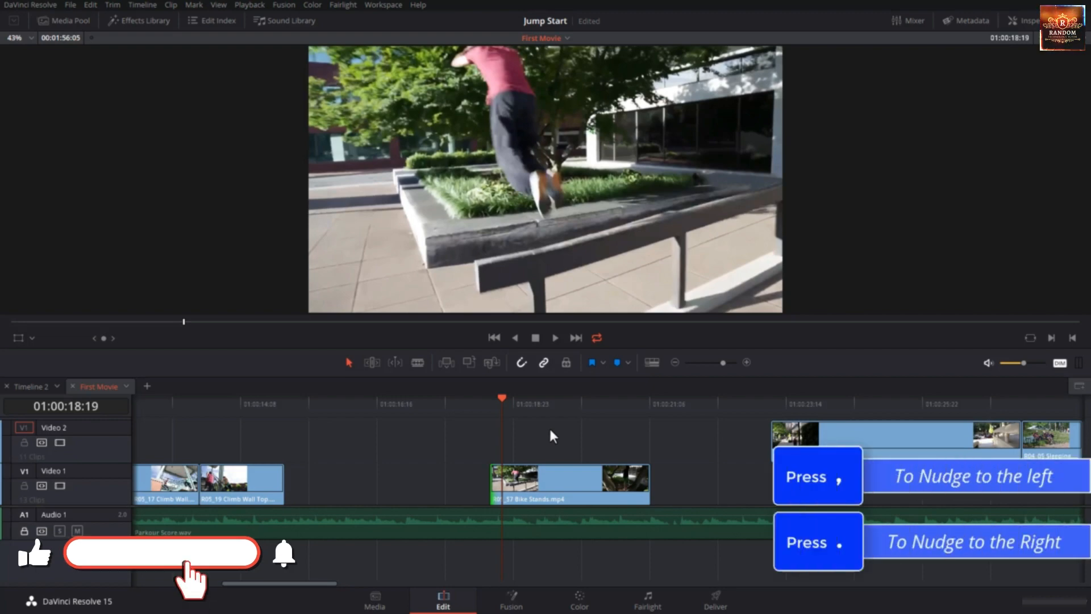
pyautogui.click(497, 399)
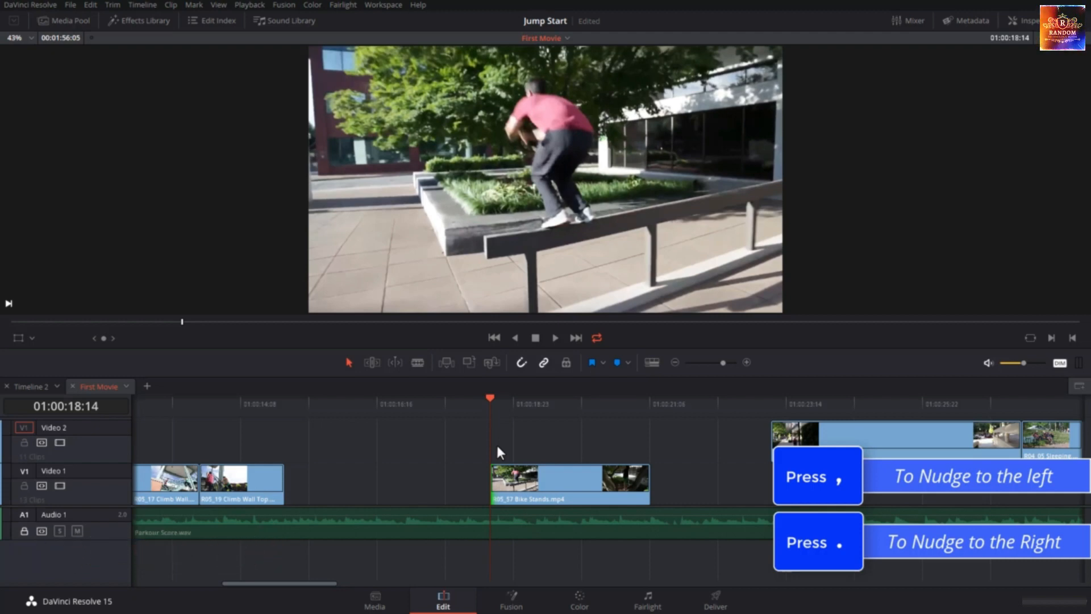
pyautogui.press('.')
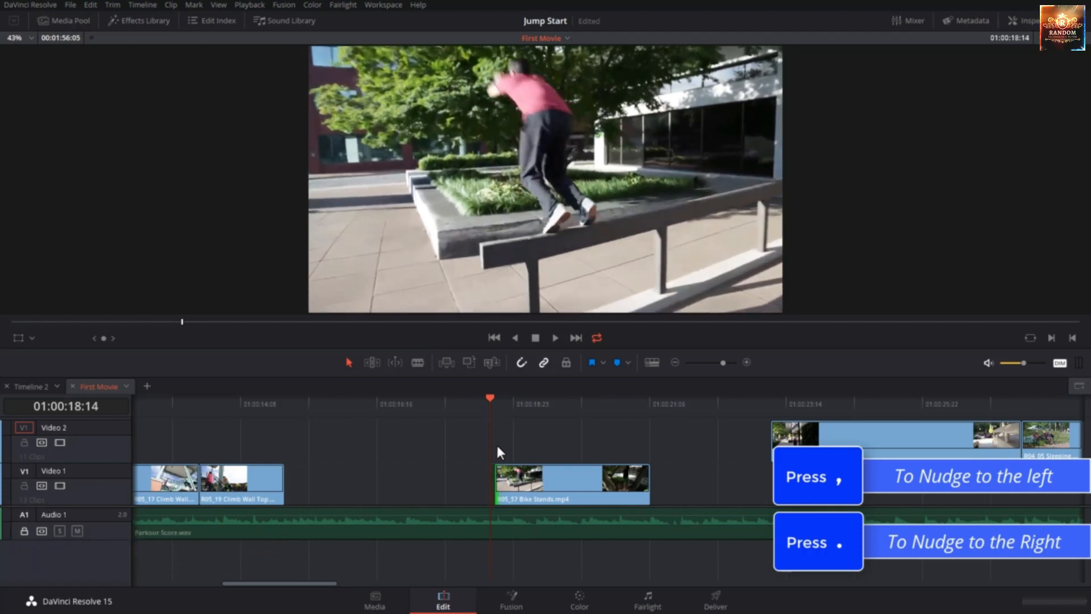
pyautogui.press('.')
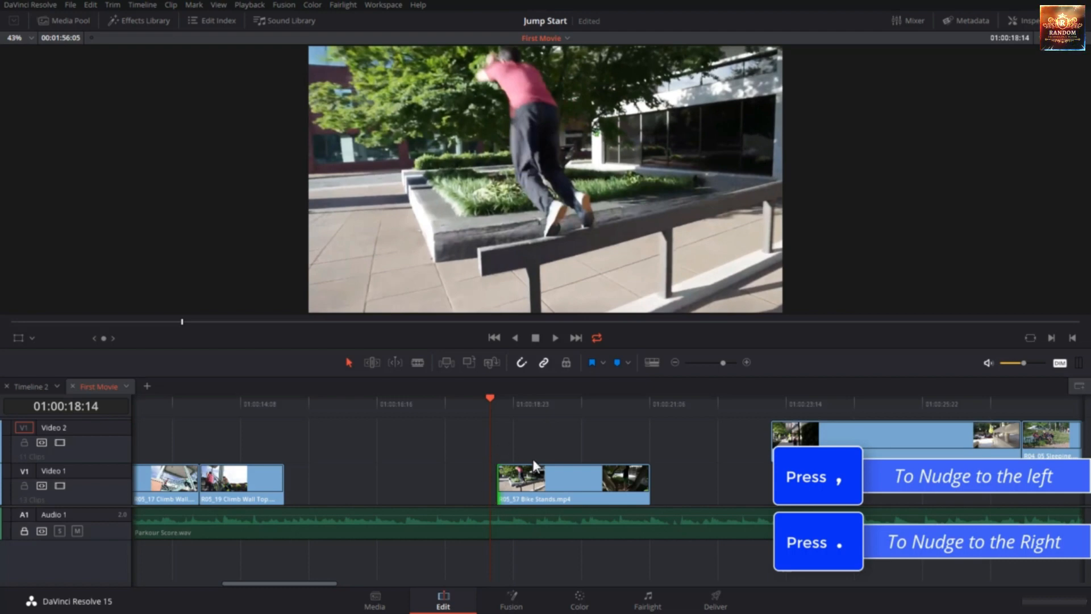
pyautogui.press('.')
pyautogui.press('.')
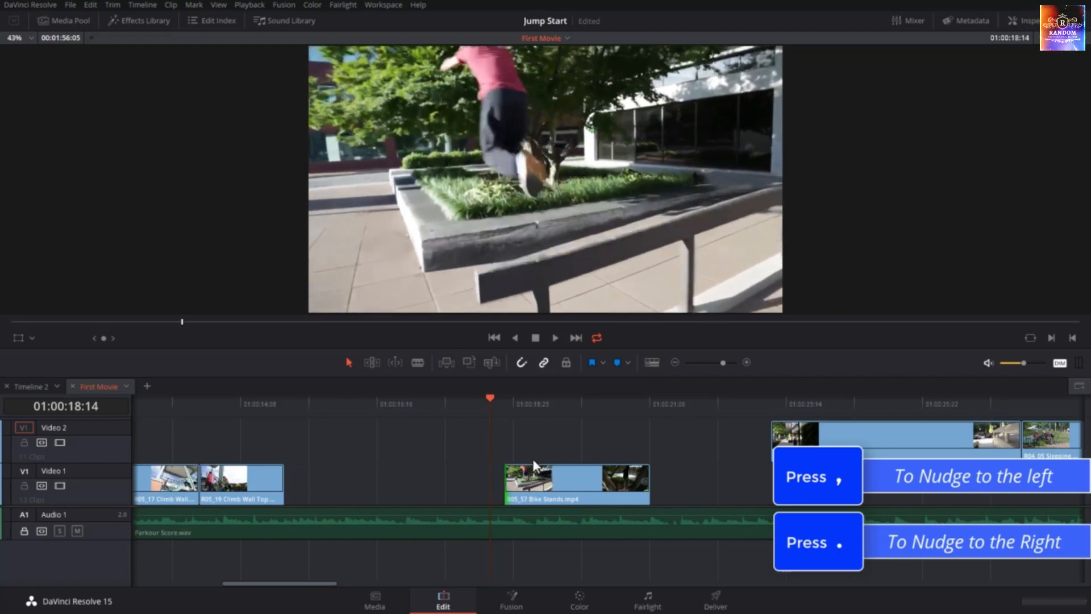
# Nudge the start of R05_57 Bike Stands earlier, to about two frames before the playhead.
pyautogui.press(',')
pyautogui.press(',')
pyautogui.press(',')
pyautogui.press(',')
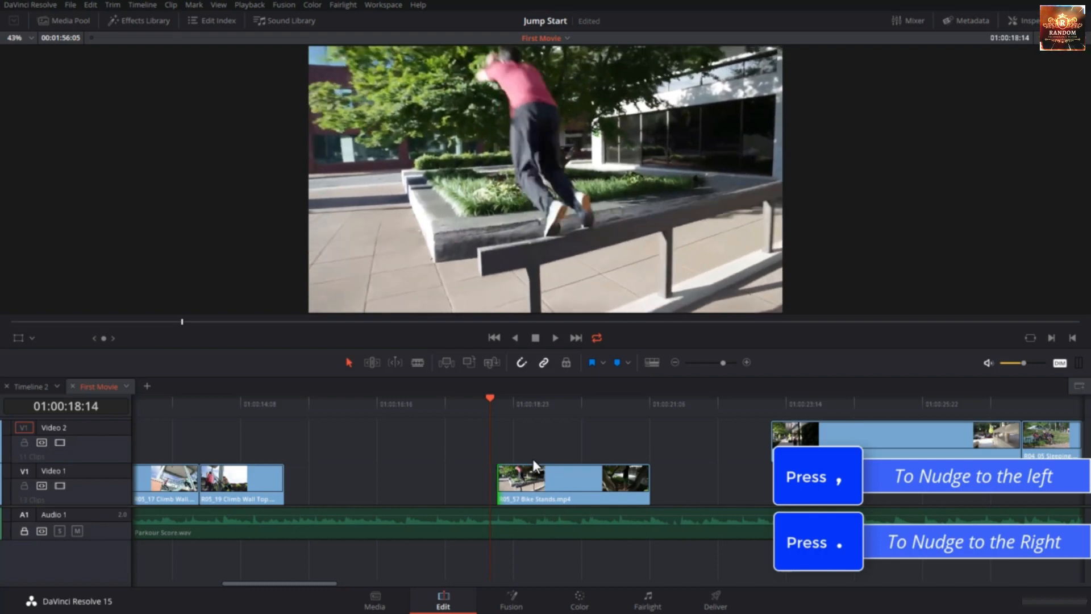
pyautogui.press(',')
pyautogui.press(',')
pyautogui.press(',')
pyautogui.press(',')
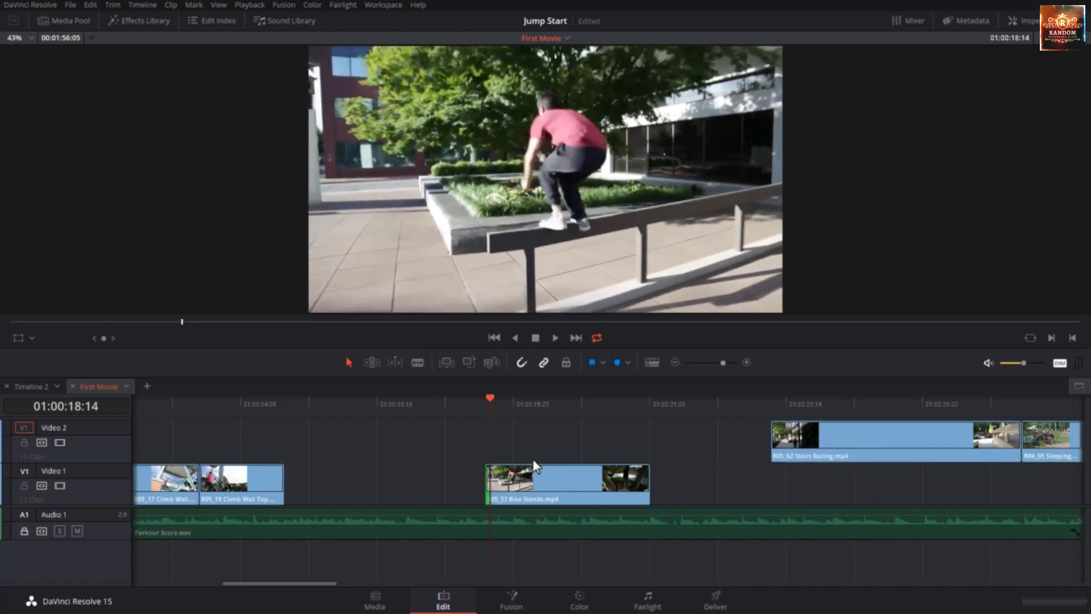
# Nudge the start of R05_57 Bike Stands back and forth frame by frame, ending about three frames before the playhead.
pyautogui.press('.')
pyautogui.press('.')
pyautogui.press('.')
pyautogui.press('.')
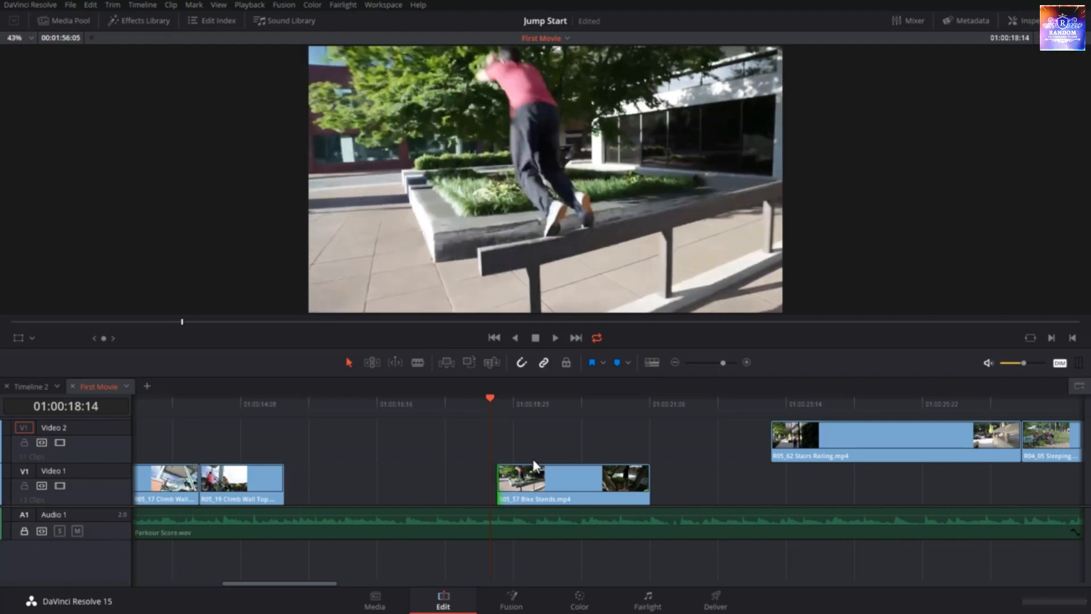
pyautogui.press('.')
pyautogui.press('.')
pyautogui.press('.')
pyautogui.press('.')
pyautogui.press('.')
pyautogui.press(',')
pyautogui.press(',')
pyautogui.press(',')
pyautogui.press(',')
pyautogui.press(',')
pyautogui.press(',')
pyautogui.press(',')
pyautogui.press(',')
pyautogui.press(',')
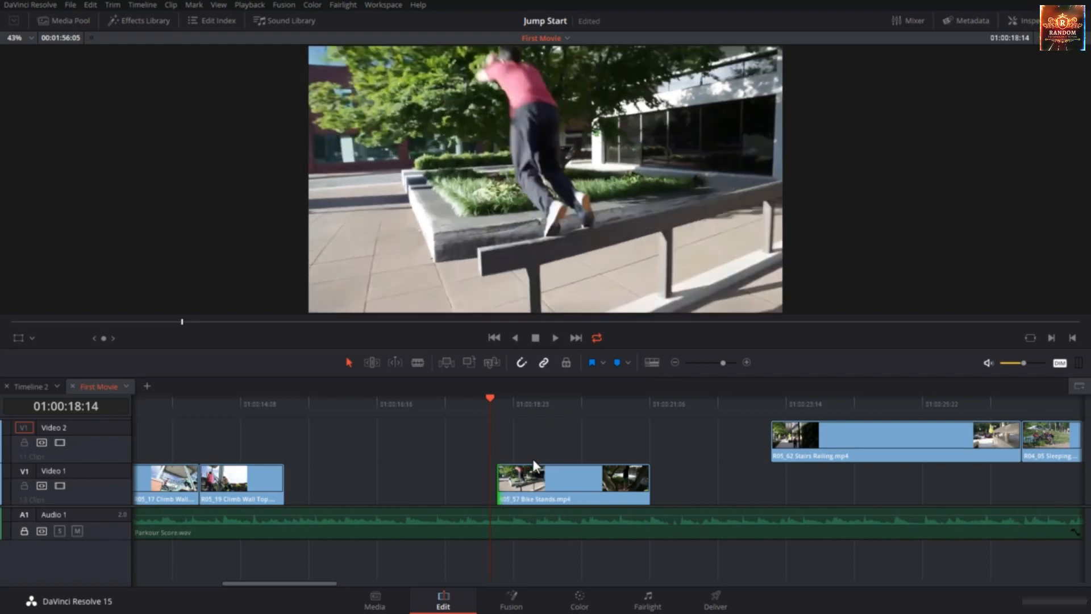
pyautogui.press('.')
pyautogui.press('.')
pyautogui.press('.')
pyautogui.press('.')
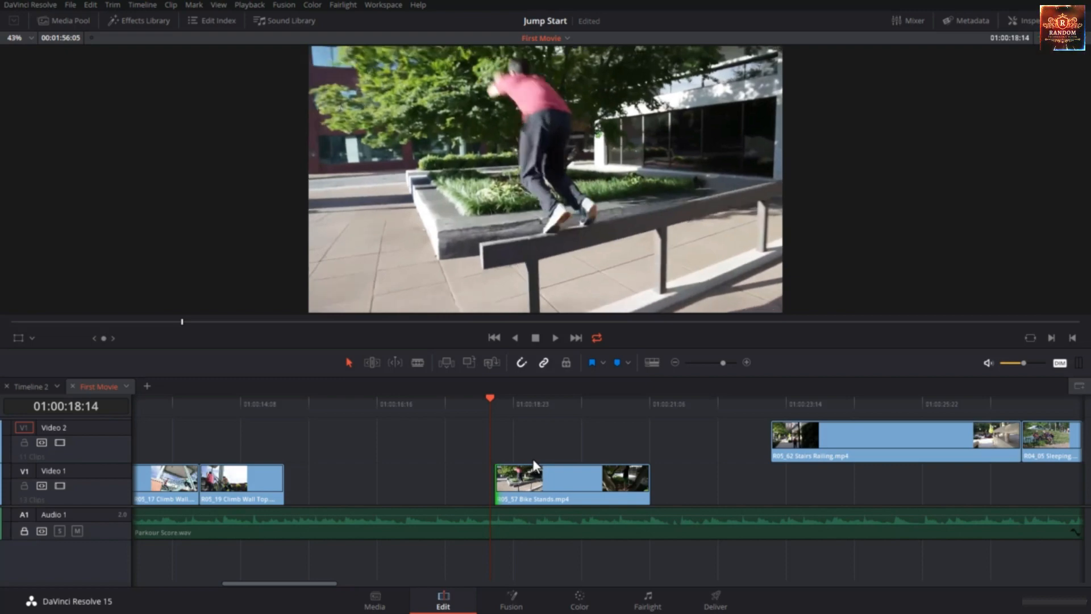
pyautogui.press(',')
pyautogui.press(',')
pyautogui.press(',')
pyautogui.press(',')
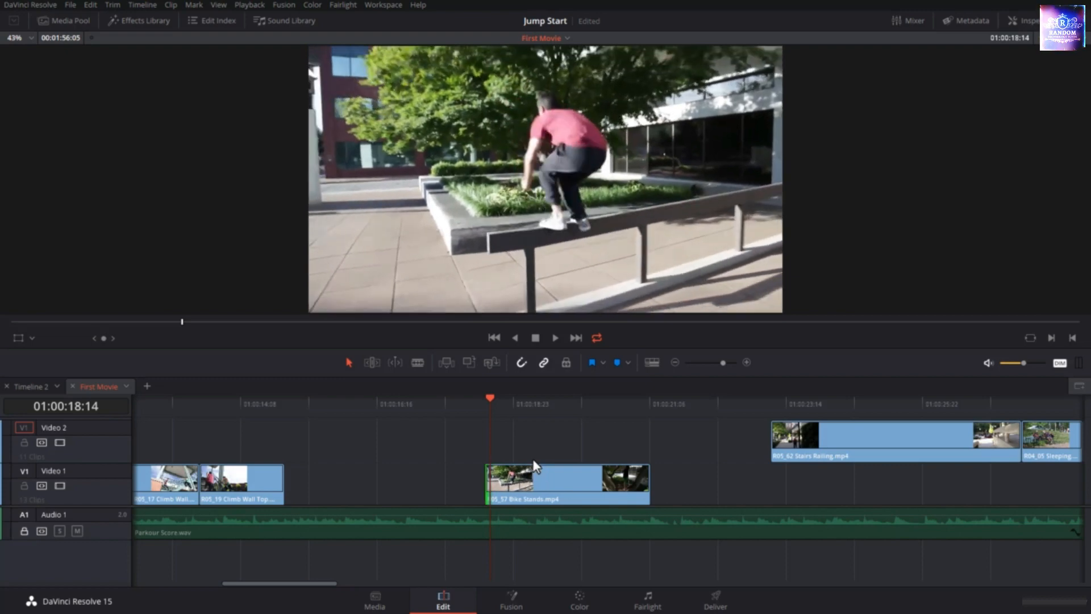
pyautogui.press(',')
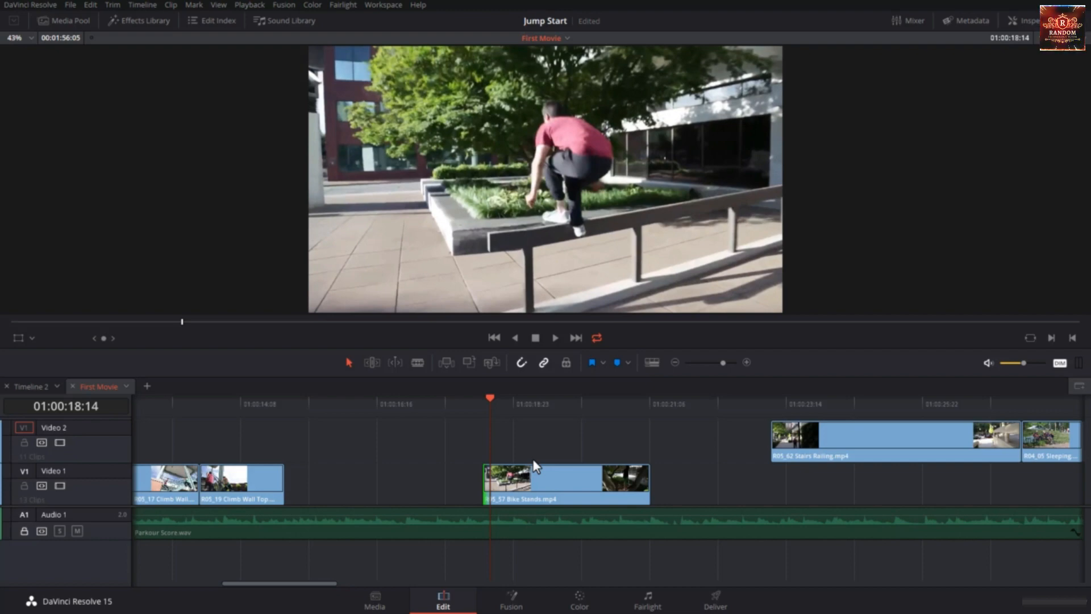
# Select the end of R05_57 Bike Stands, park the playhead on its last frame at 01:00:21:06 and nudge the end eight frames earlier.
pyautogui.click(648, 483)
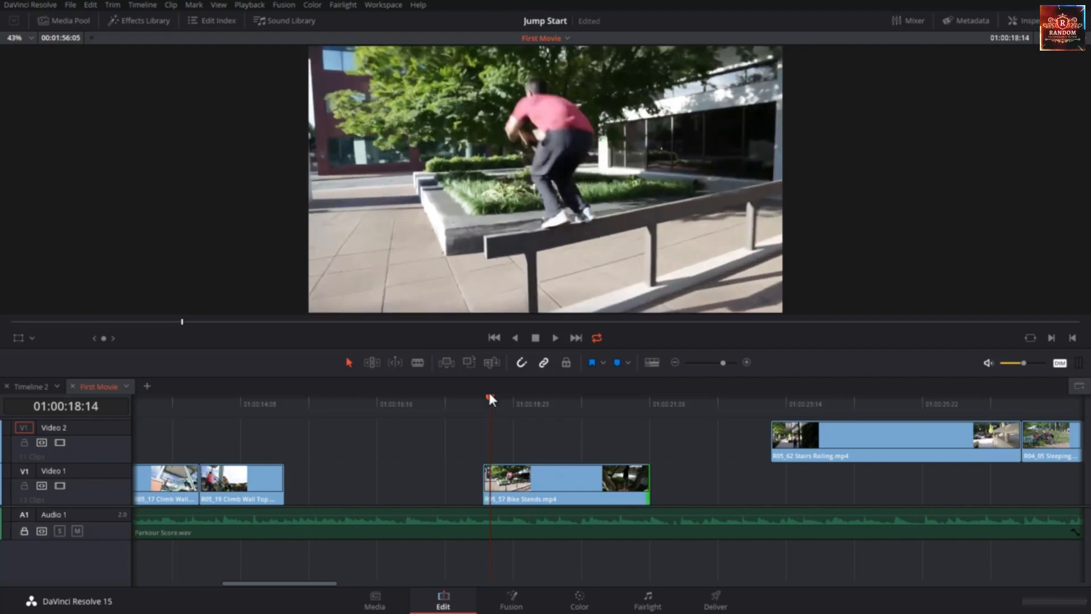
pyautogui.press('Down')
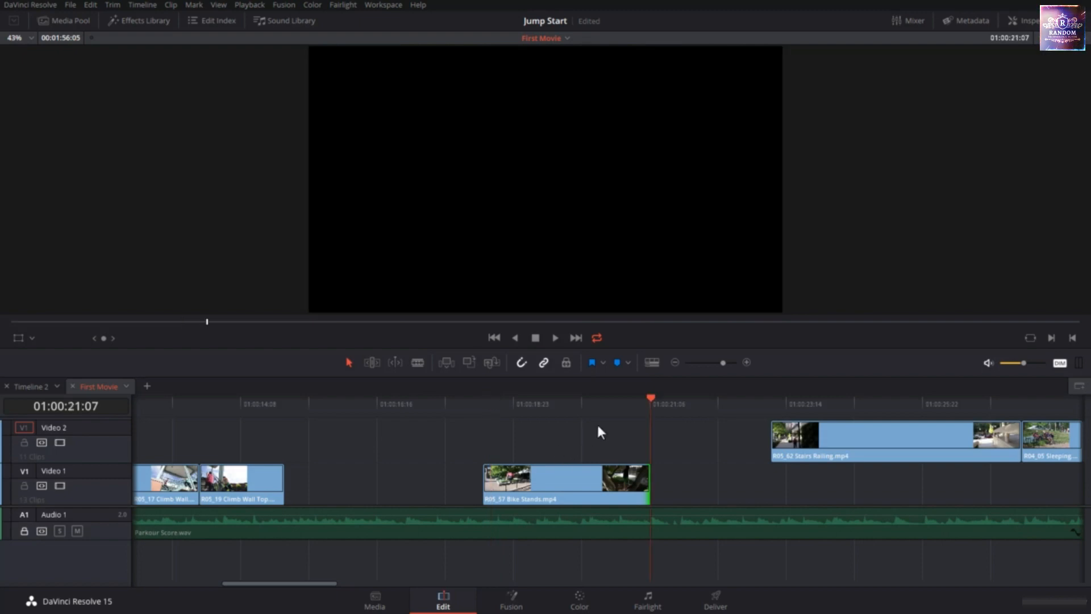
pyautogui.press('Left')
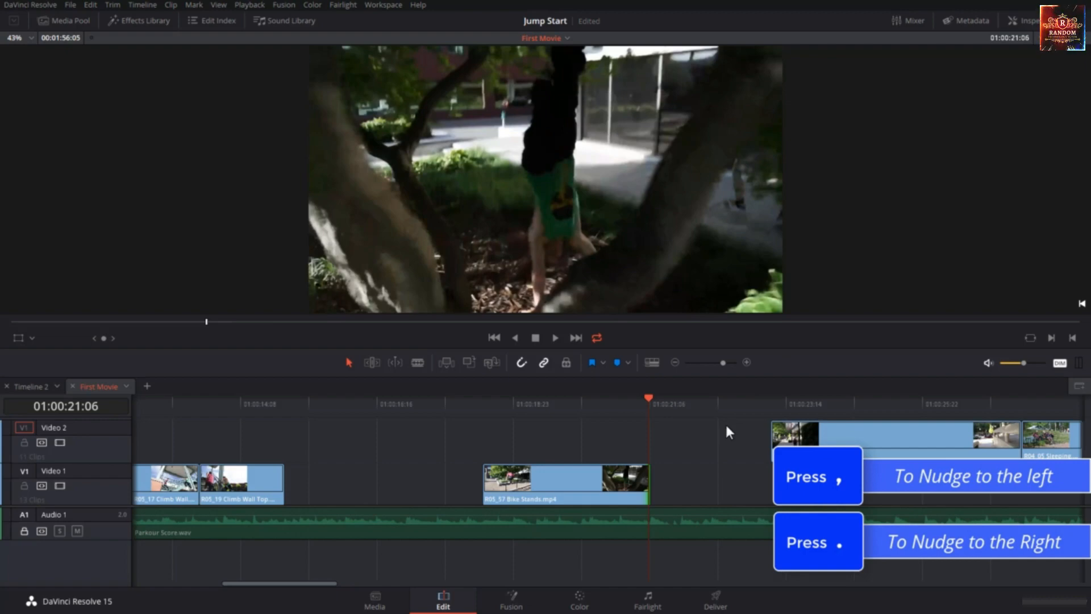
pyautogui.press(',')
pyautogui.press(',')
pyautogui.press(',')
pyautogui.press(',')
pyautogui.press(',')
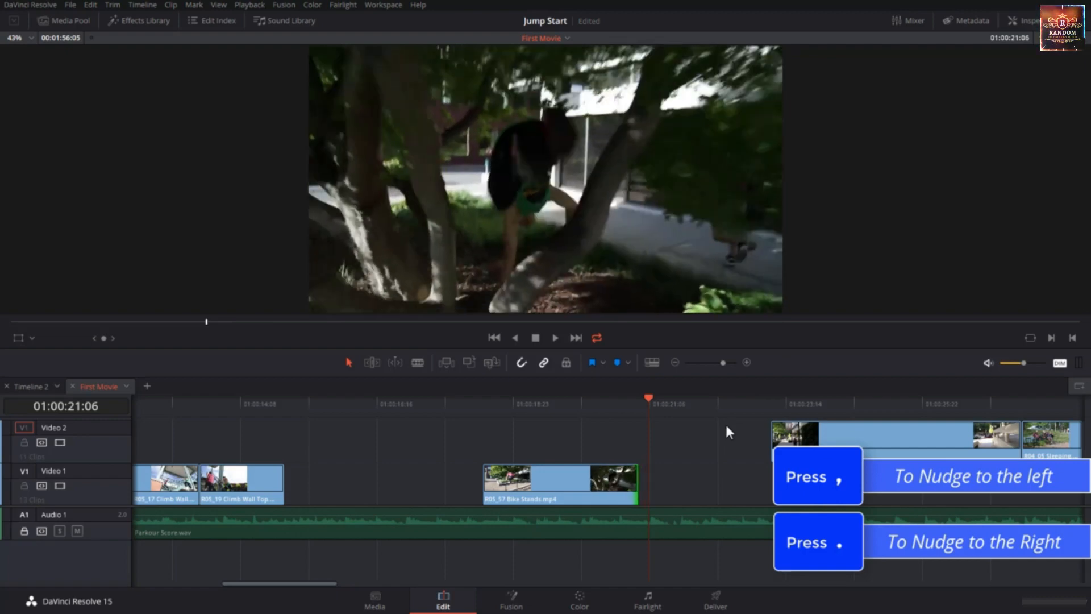
pyautogui.press(',')
pyautogui.press(',')
pyautogui.press(',')
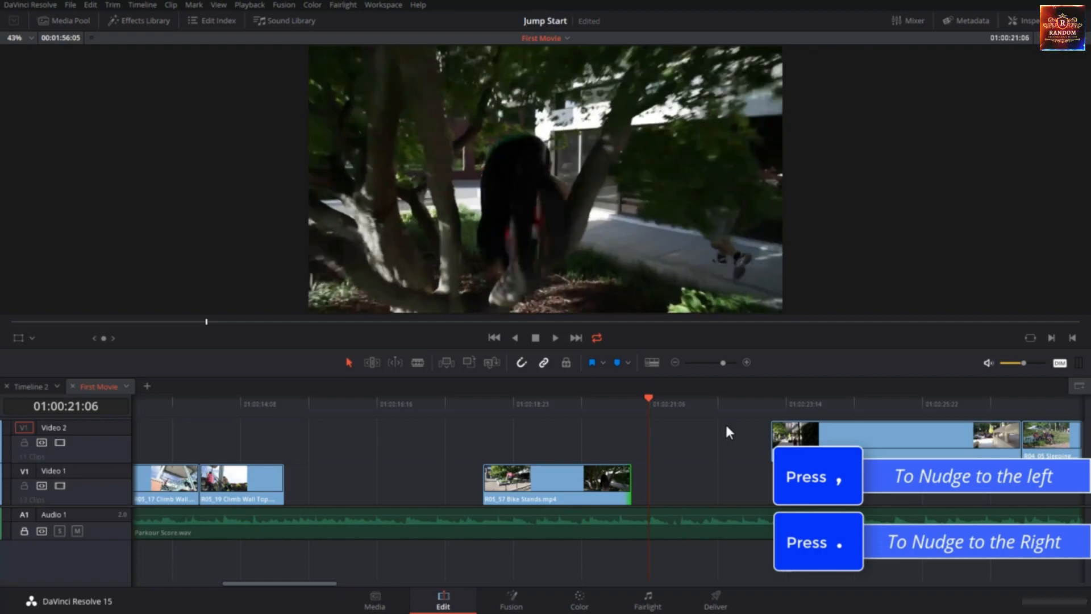
# Nudge the end of R05_57 Bike Stands back and forth frame by frame, finishing about two frames before the playhead.
pyautogui.press('.')
pyautogui.press('.')
pyautogui.press('.')
pyautogui.press('.')
pyautogui.press('.')
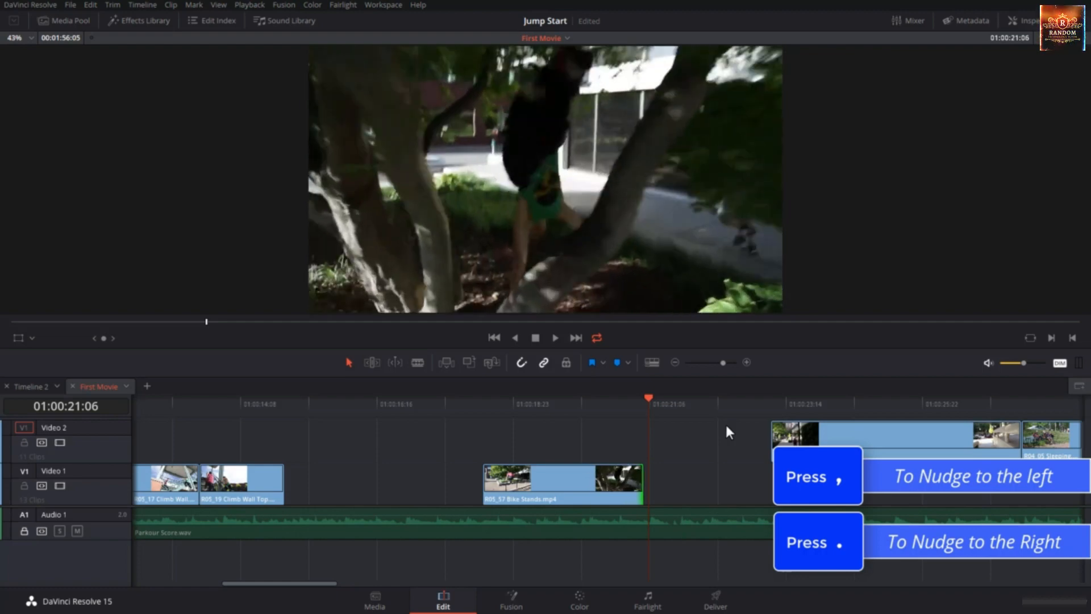
pyautogui.press(',')
pyautogui.press(',')
pyautogui.press(',')
pyautogui.press(',')
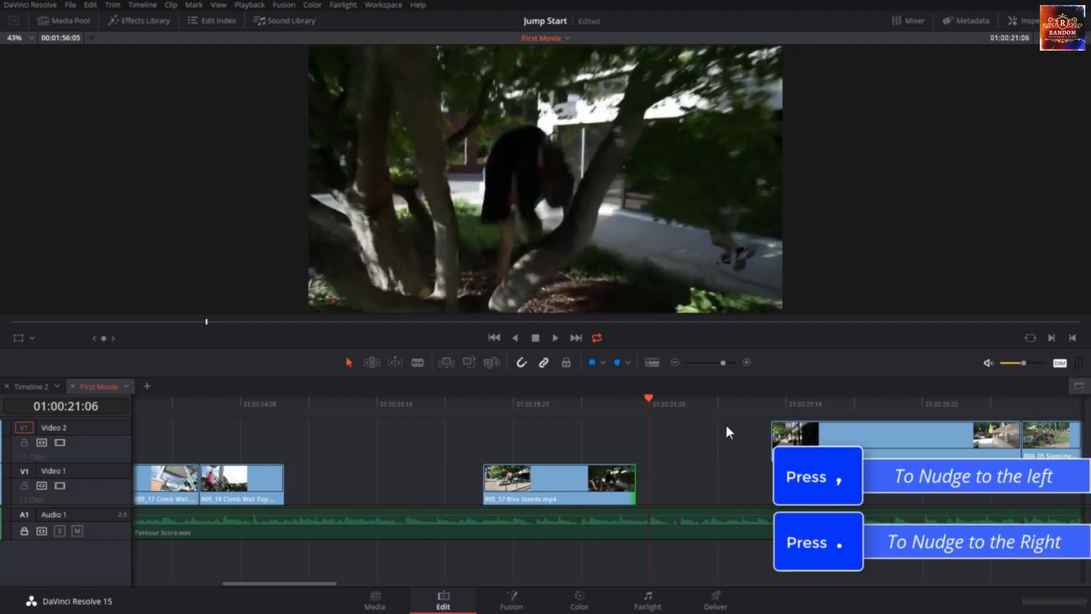
pyautogui.press(',')
pyautogui.press(',')
pyautogui.press(',')
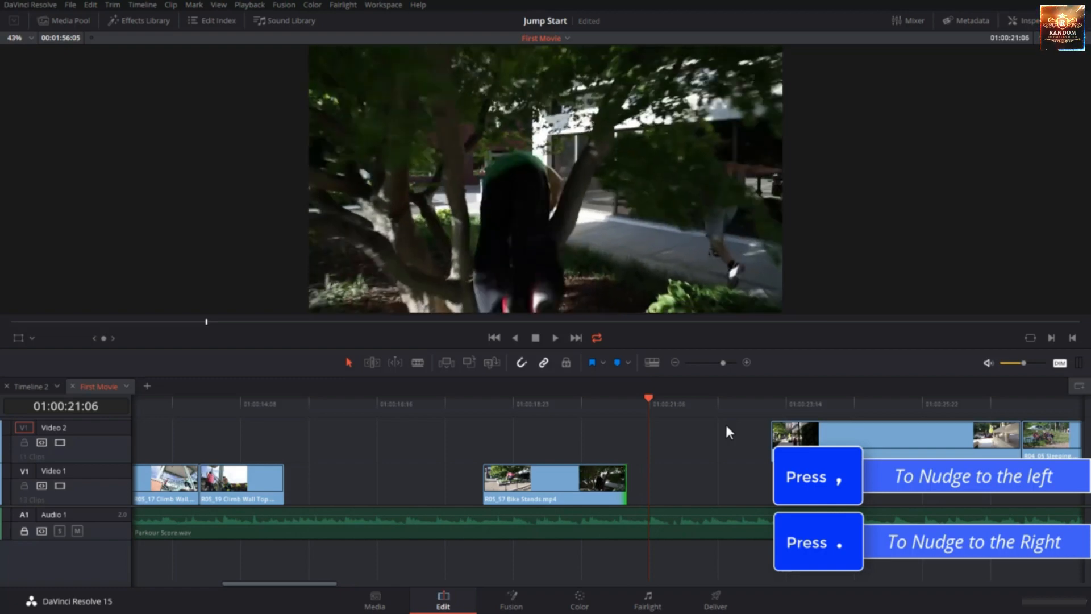
pyautogui.press('.')
pyautogui.press('.')
pyautogui.press('.')
pyautogui.press('.')
pyautogui.press('.')
pyautogui.press('.')
pyautogui.press('.')
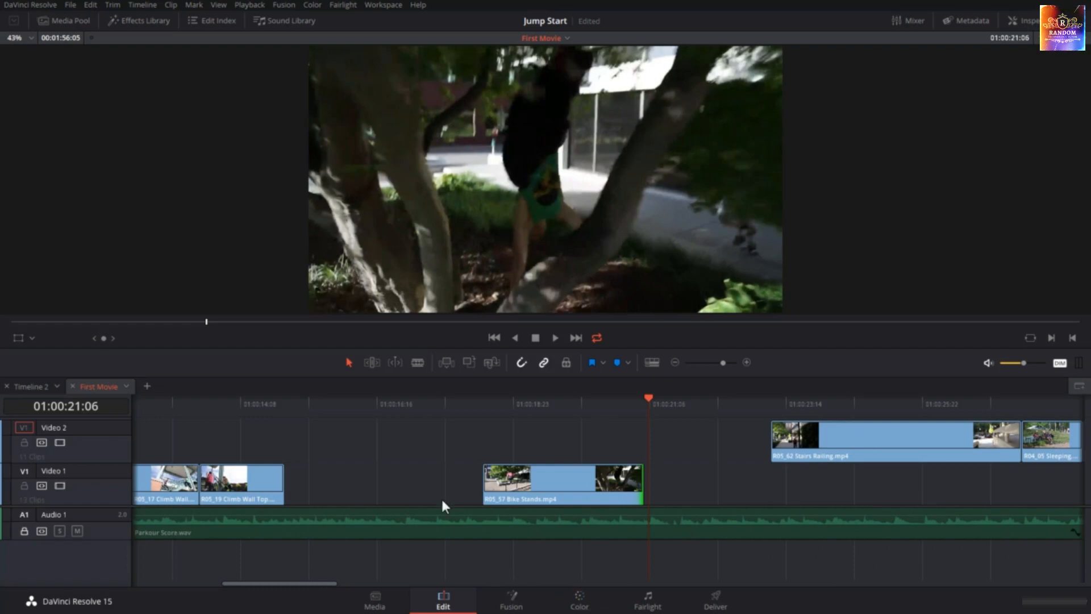
# Select in turn the gaps before and after R05_57 Bike Stands on Video 1 and the gap before R05_62 Stairs Railing on Video 2.
pyautogui.click(402, 492)
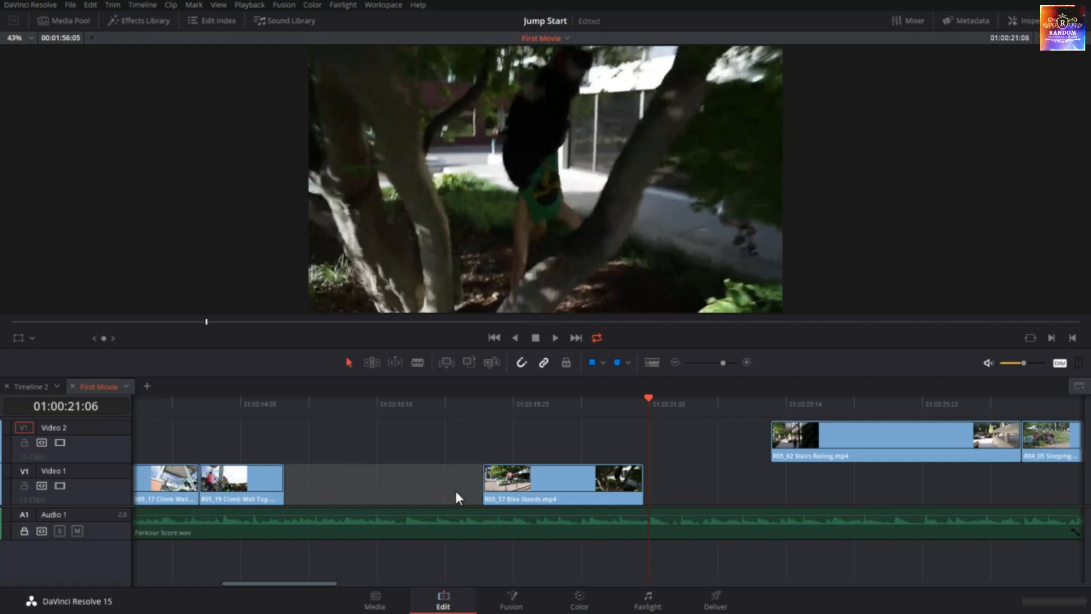
pyautogui.click(691, 482)
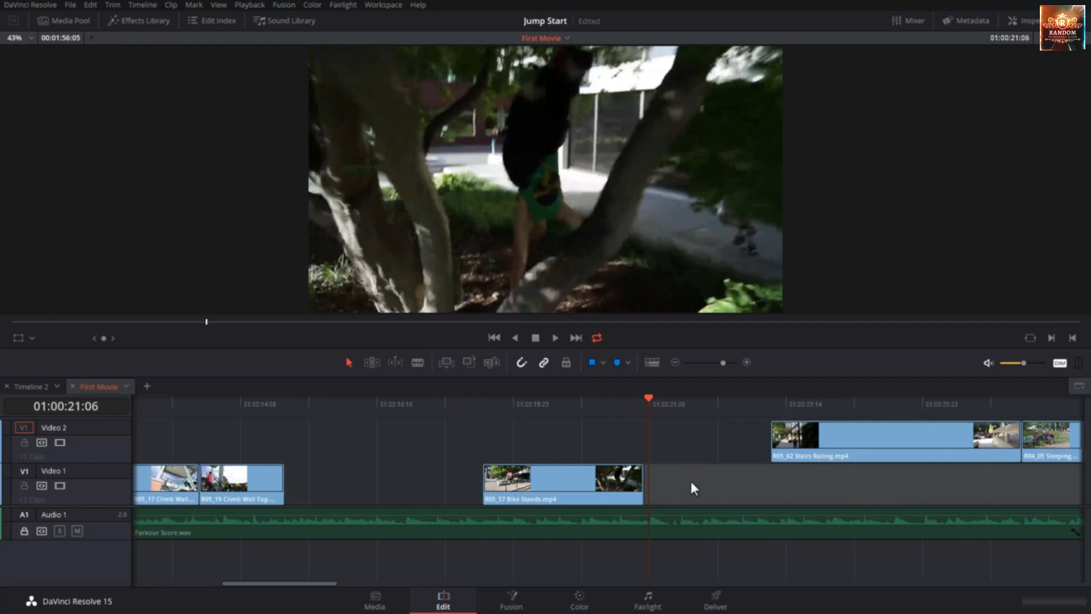
pyautogui.click(704, 456)
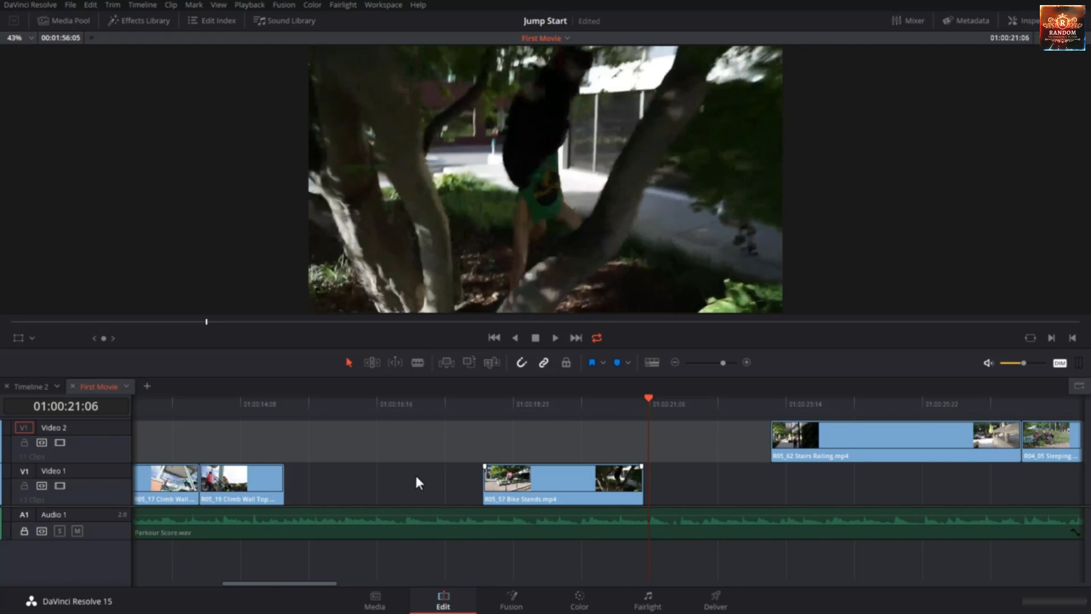
# Delete the Video 1 gap between R05_19 Climb Wall Top and R05_57 Bike Stands, closing up the clips that follow.
pyautogui.hotkey('shift', 'z')
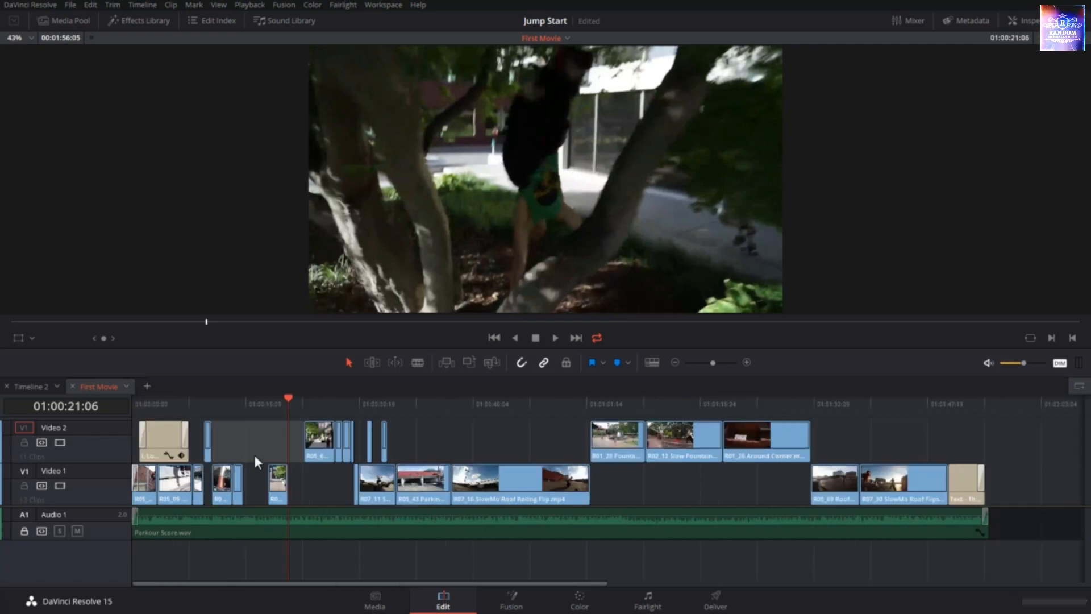
pyautogui.click(260, 493)
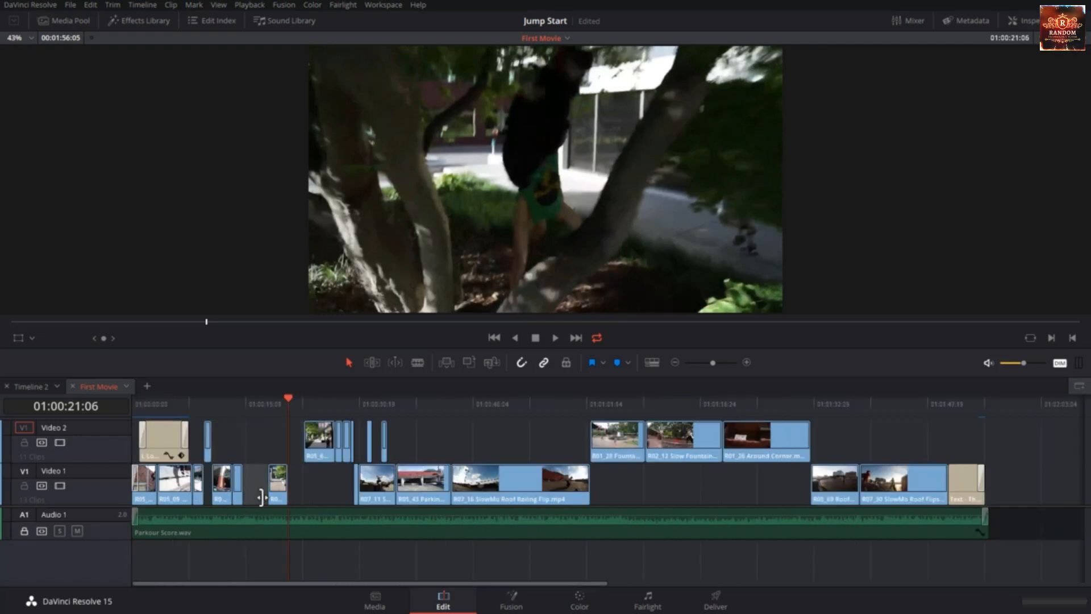
pyautogui.press('BackSpace')
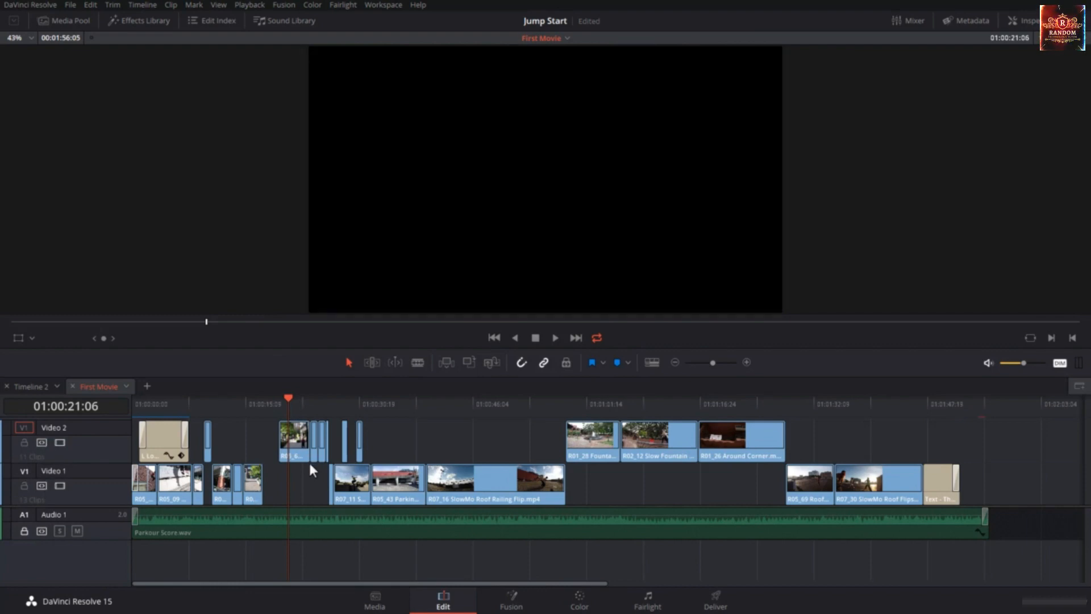
# Select the gap before R05_62 Stairs Railing, the gap after R05_57 Bike Stands, the Bike Stands clip and the Stairs Railing clip in turn.
pyautogui.click(248, 438)
pyautogui.click(307, 490)
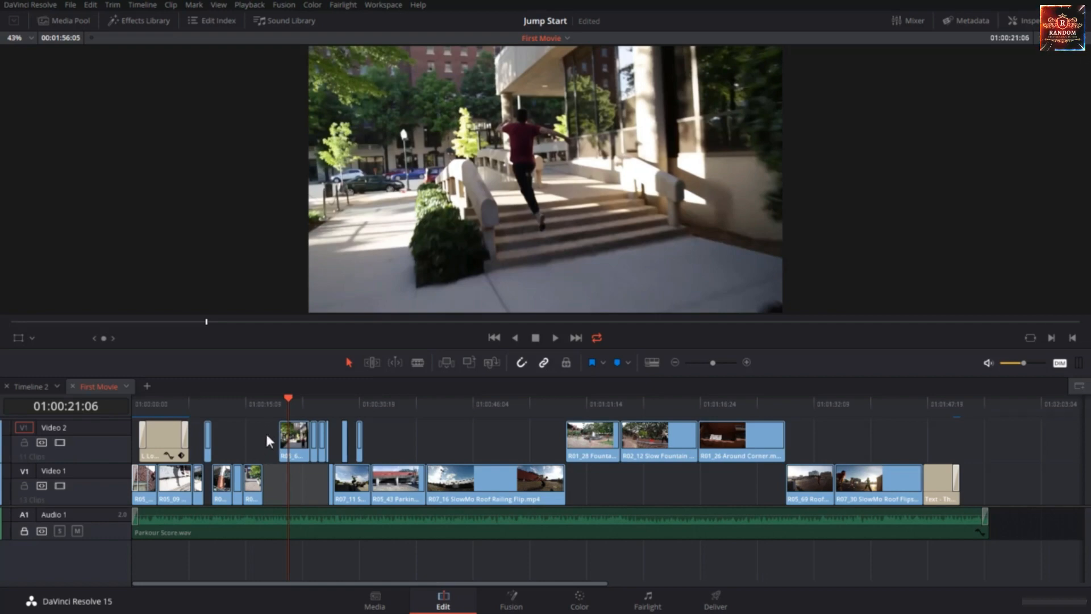
pyautogui.click(253, 479)
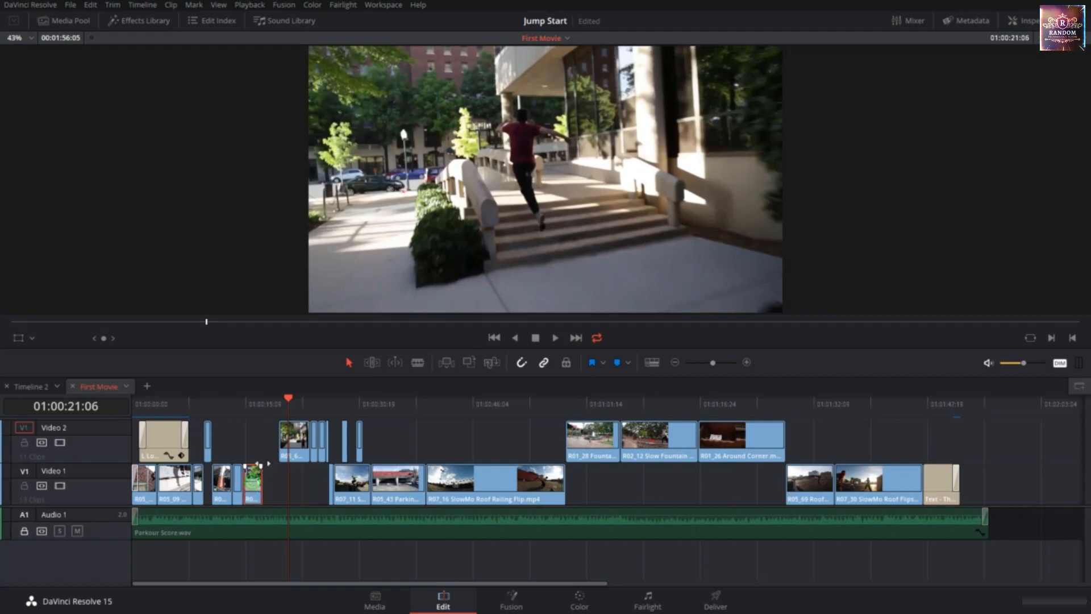
pyautogui.click(295, 450)
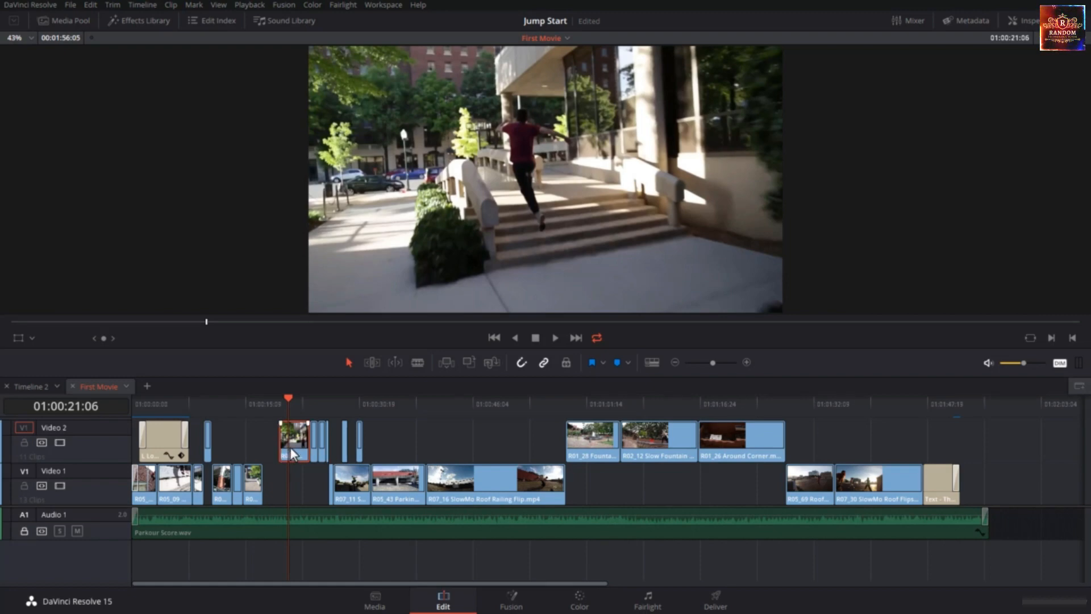
# Try shifting Stairs Railing and everything after it earlier to close the gap after Bike Stands, and undo the move.
pyautogui.hotkey('alt', 'y')
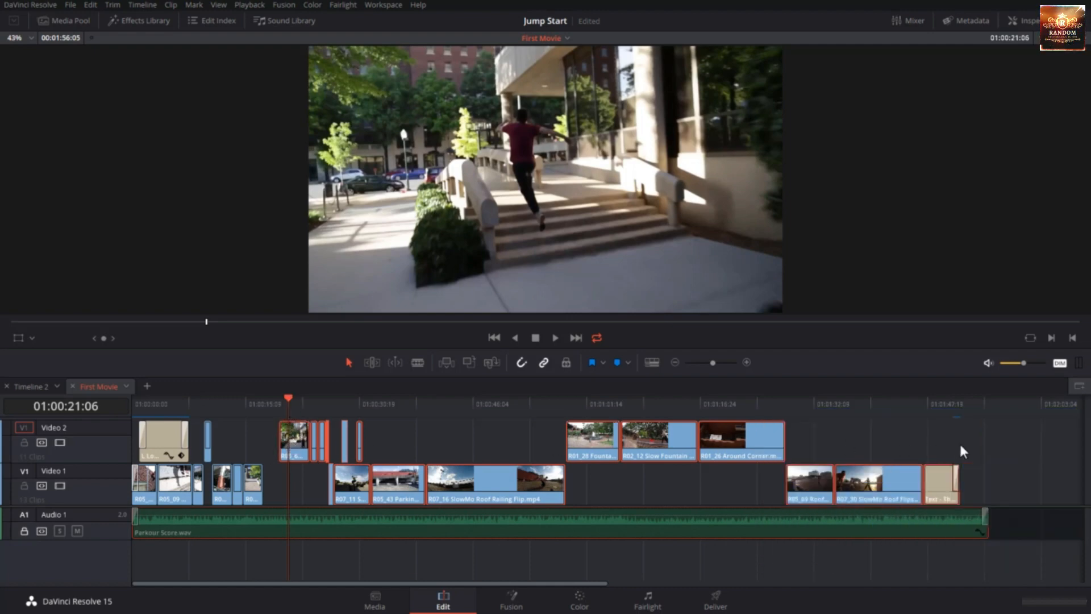
pyautogui.moveTo(300, 451)
pyautogui.mouseDown()
pyautogui.moveTo(268, 453)
pyautogui.moveTo(298, 445)
pyautogui.mouseUp()
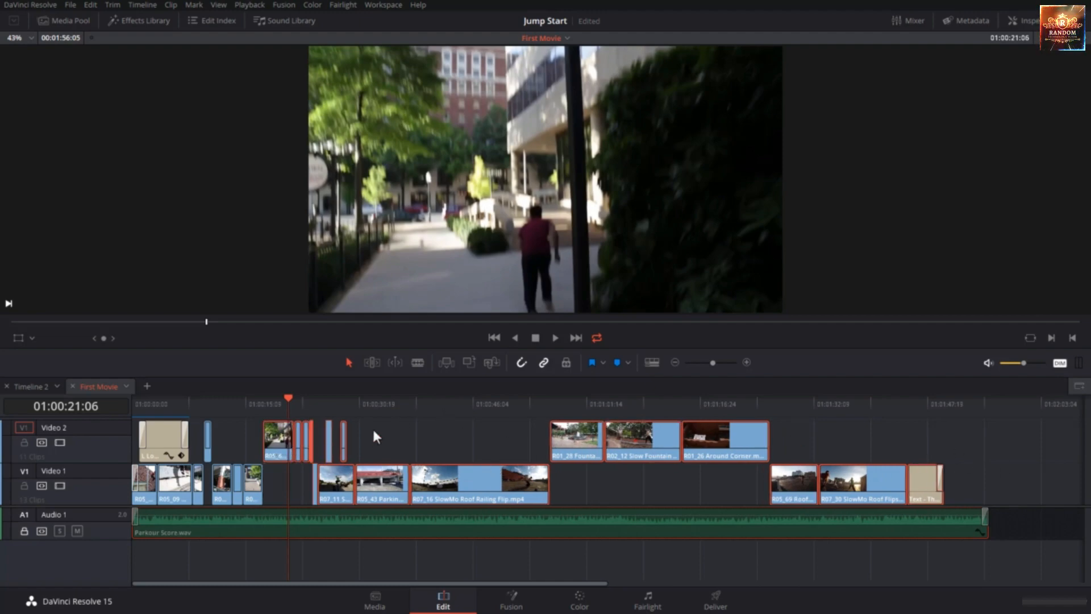
pyautogui.hotkey('ctrl', 'z')
# Mark the range from 01:00:17:20 to 01:00:19:24 and ripple-delete it, closing the gap between Bike Stands and Stairs Railing.
pyautogui.click(272, 436)
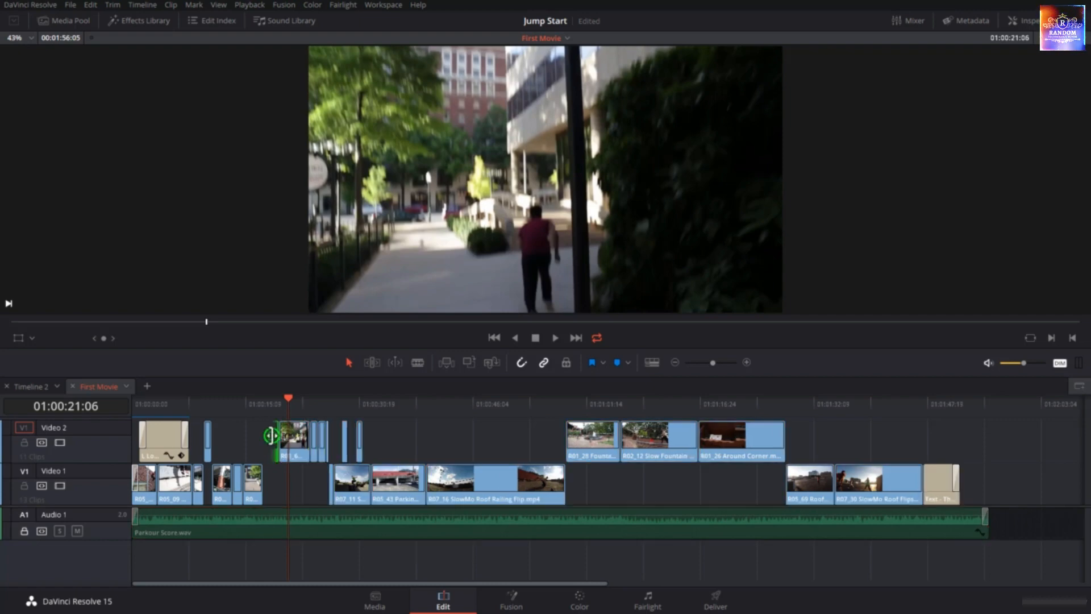
pyautogui.moveTo(267, 407); pyautogui.dragTo(278, 410)
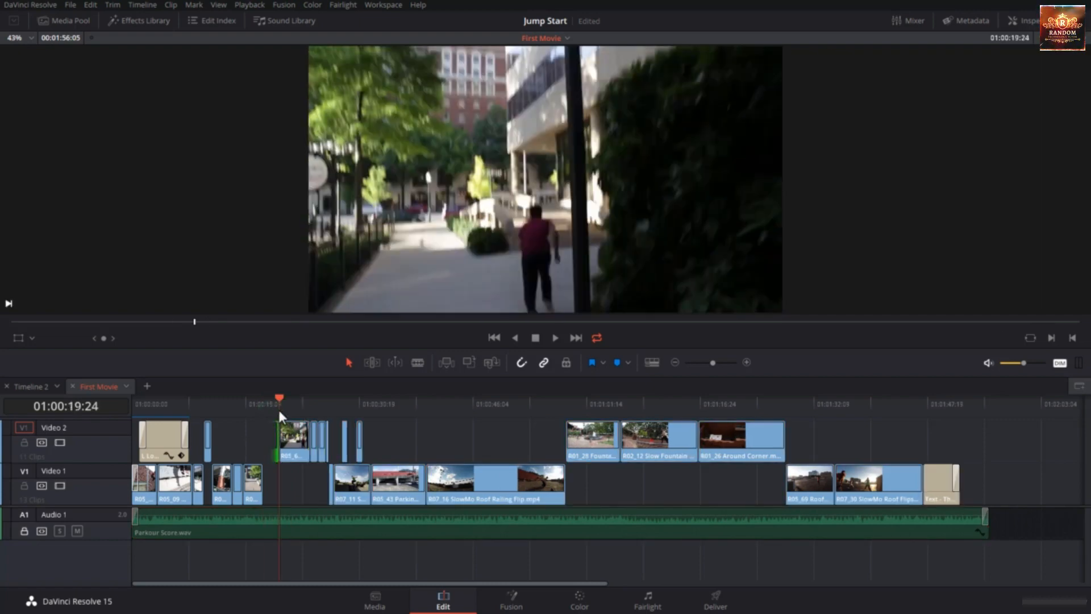
pyautogui.press('o')
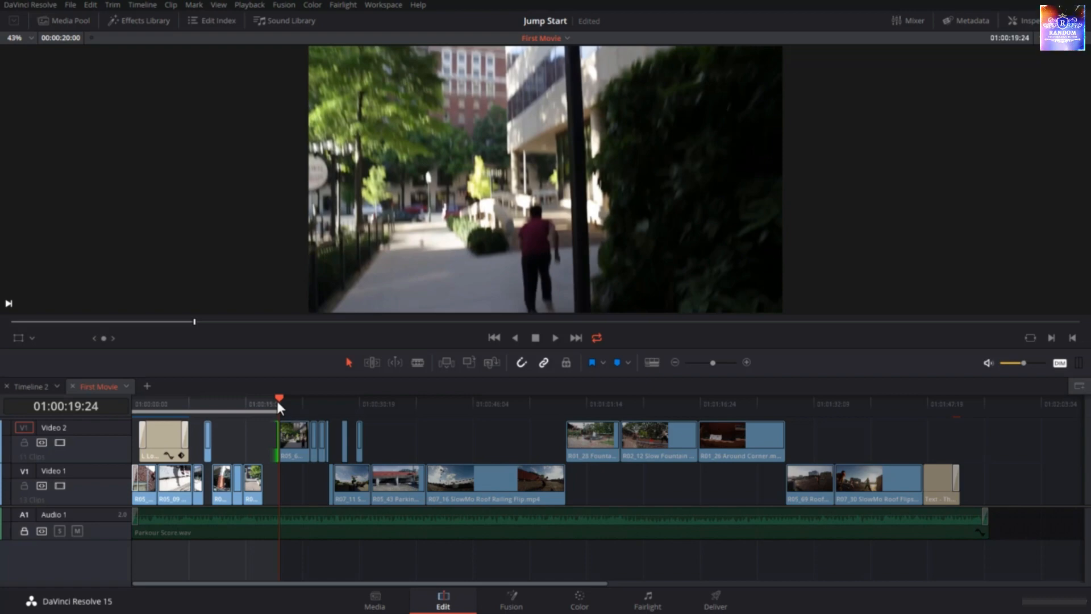
pyautogui.click(255, 400)
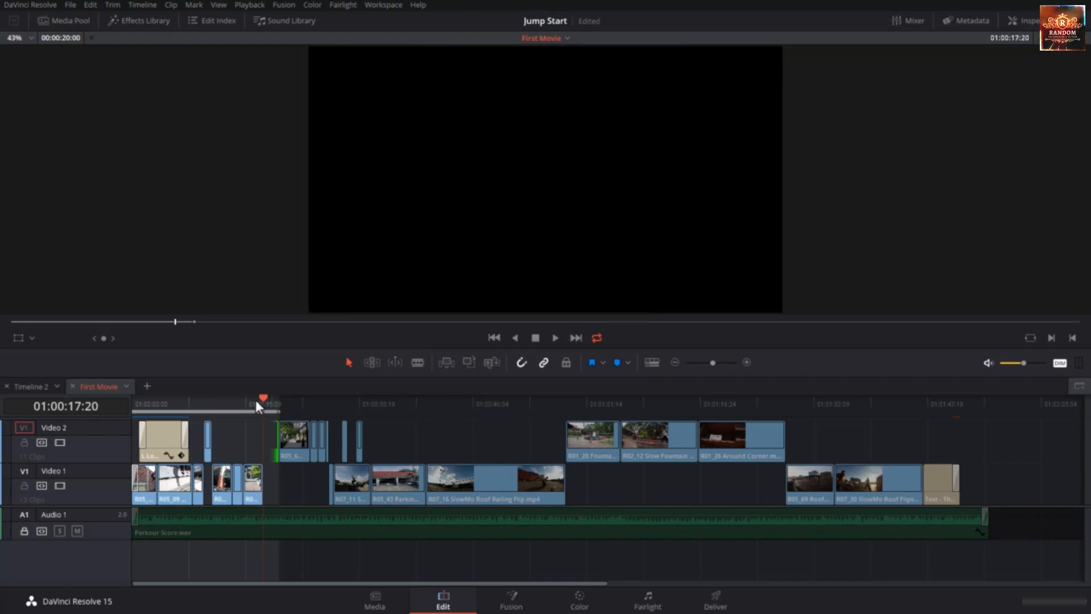
pyautogui.press('i')
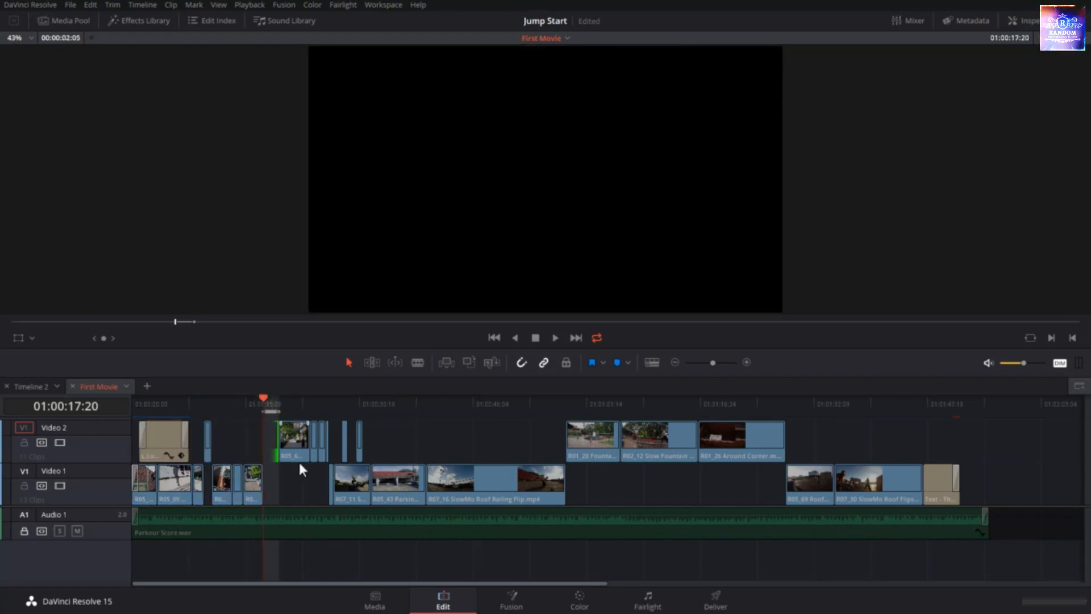
pyautogui.click(327, 545)
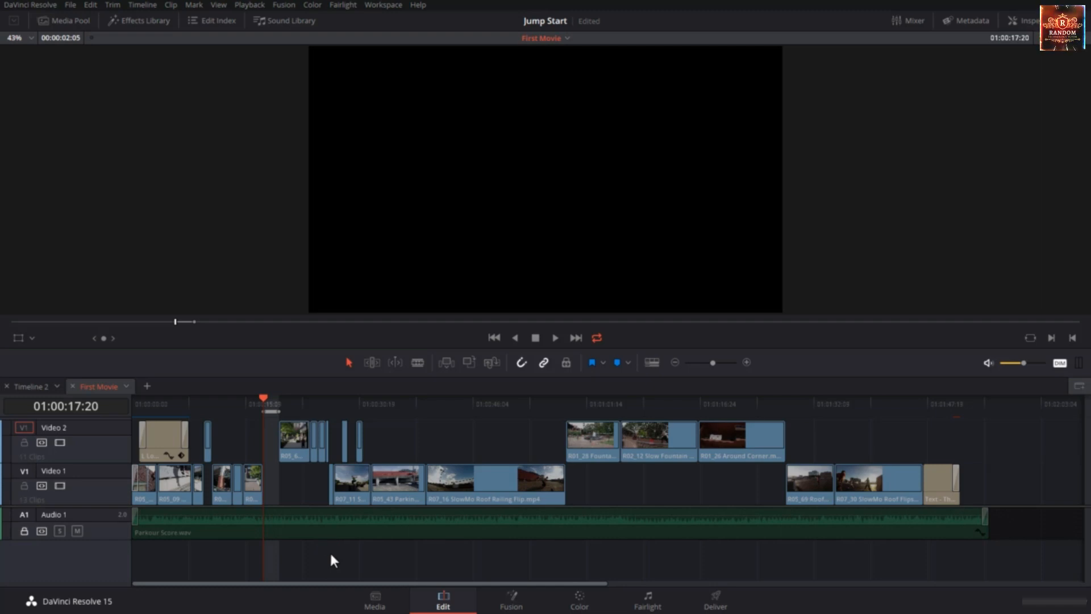
pyautogui.press('Delete')
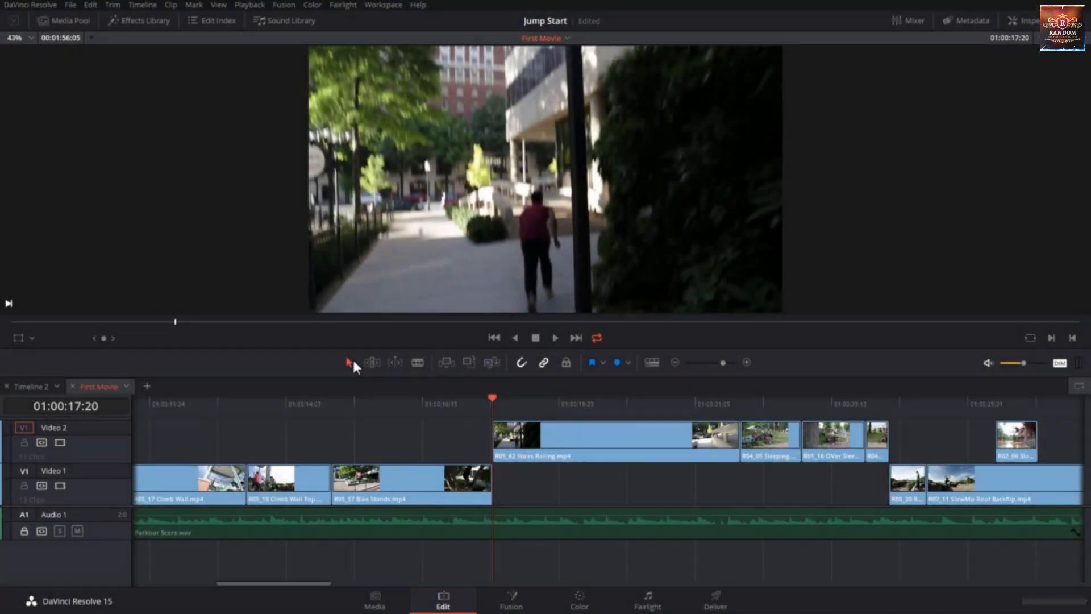
# In selection mode, select the Bike Stands clip, the gap above it and a group of neighbouring clips in turn, and clear the selection.
pyautogui.click(392, 486)
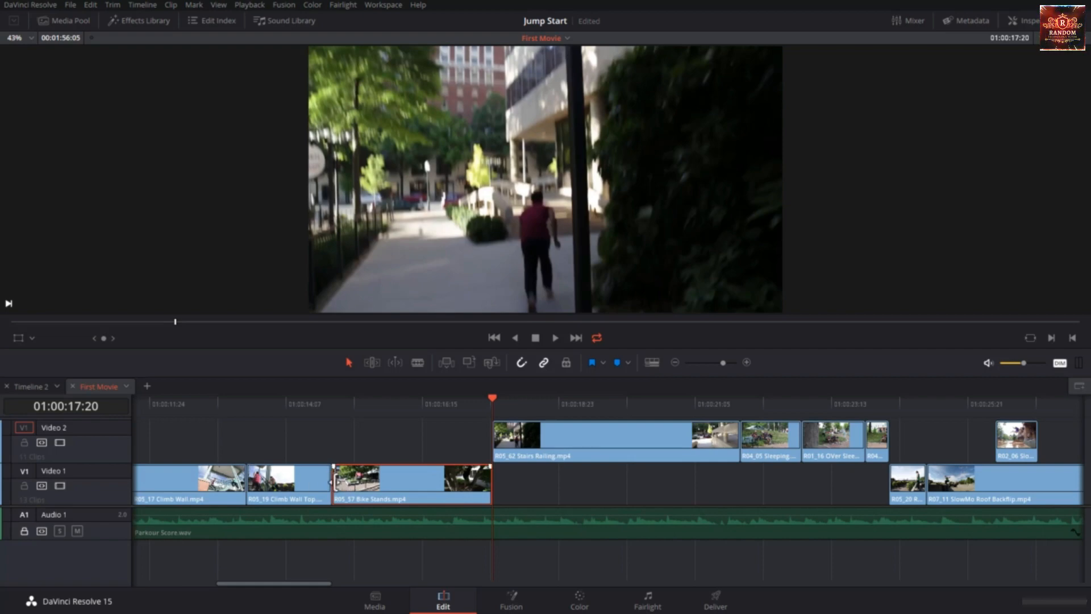
pyautogui.click(389, 449)
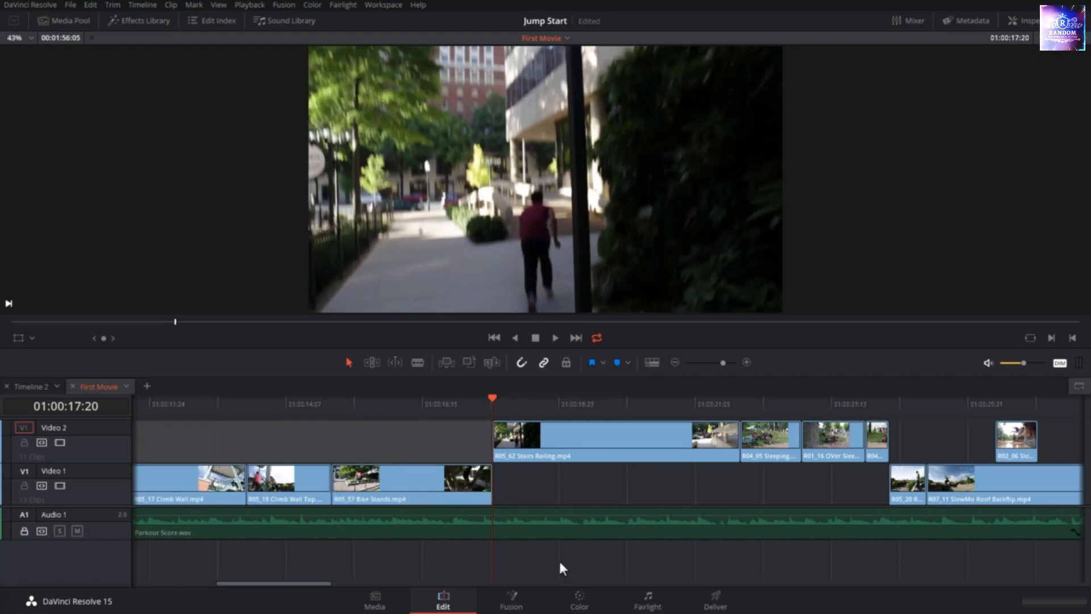
pyautogui.moveTo(560, 563); pyautogui.dragTo(263, 438)
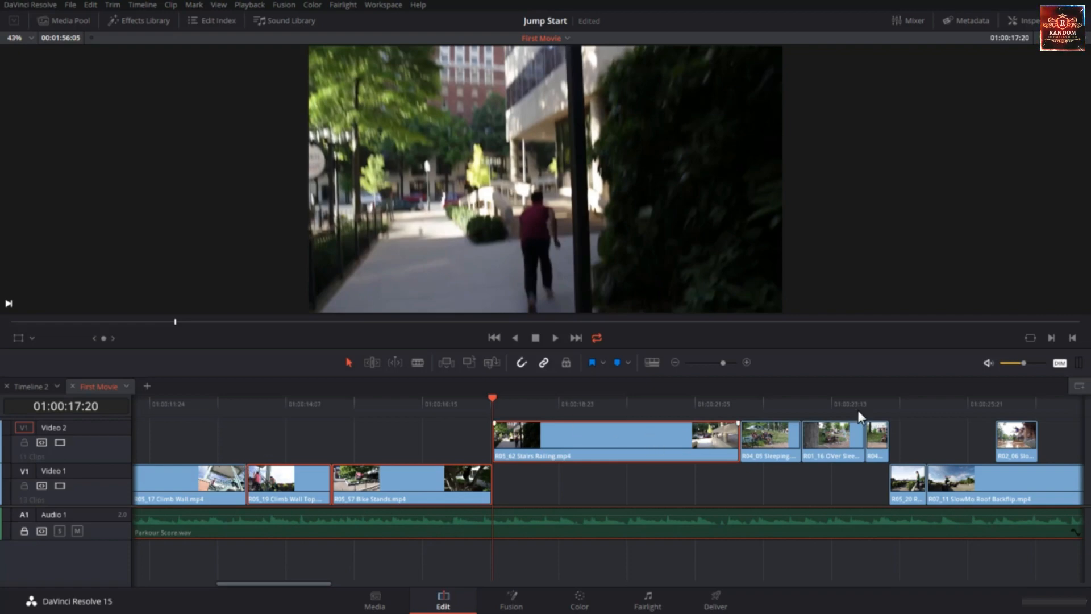
pyautogui.click(590, 559)
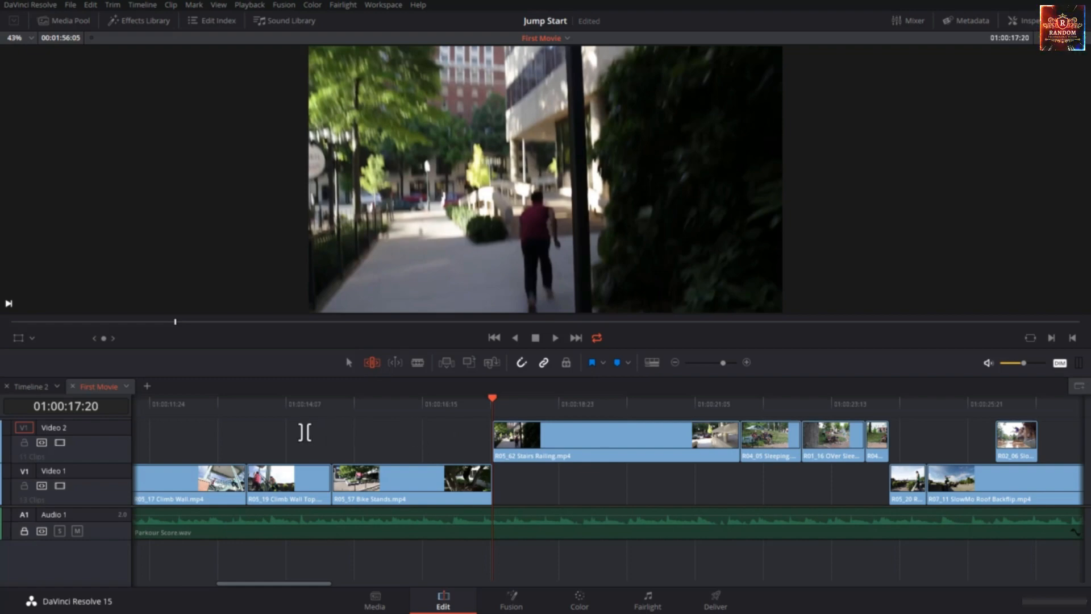
# In Trim Edit mode, select the edit points around Stairs Railing as a group, clear them, and select the Stairs Railing clip.
pyautogui.moveTo(304, 432); pyautogui.dragTo(895, 551)
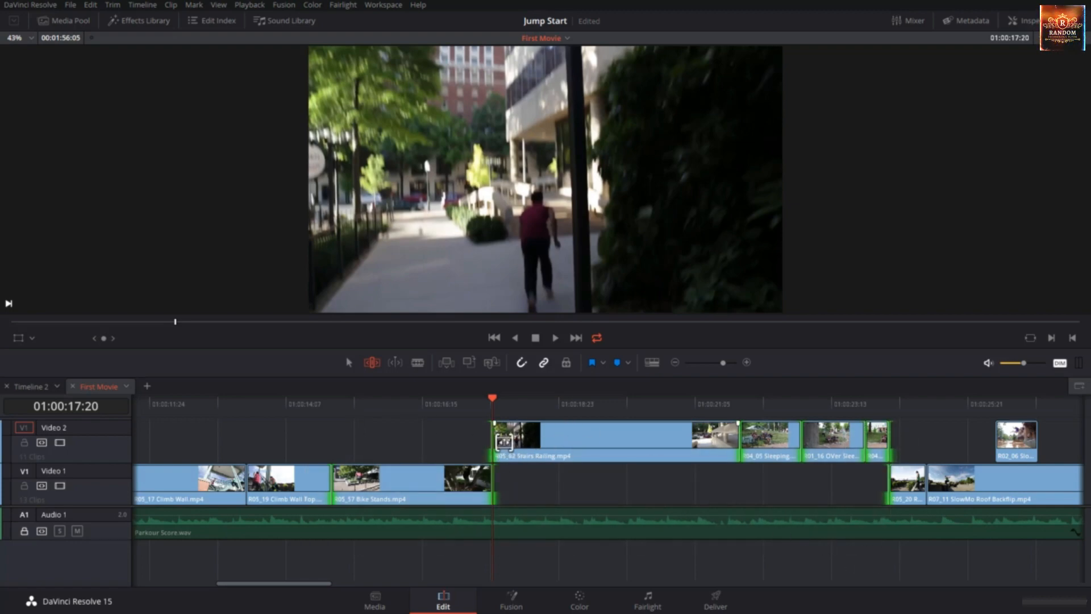
pyautogui.click(557, 554)
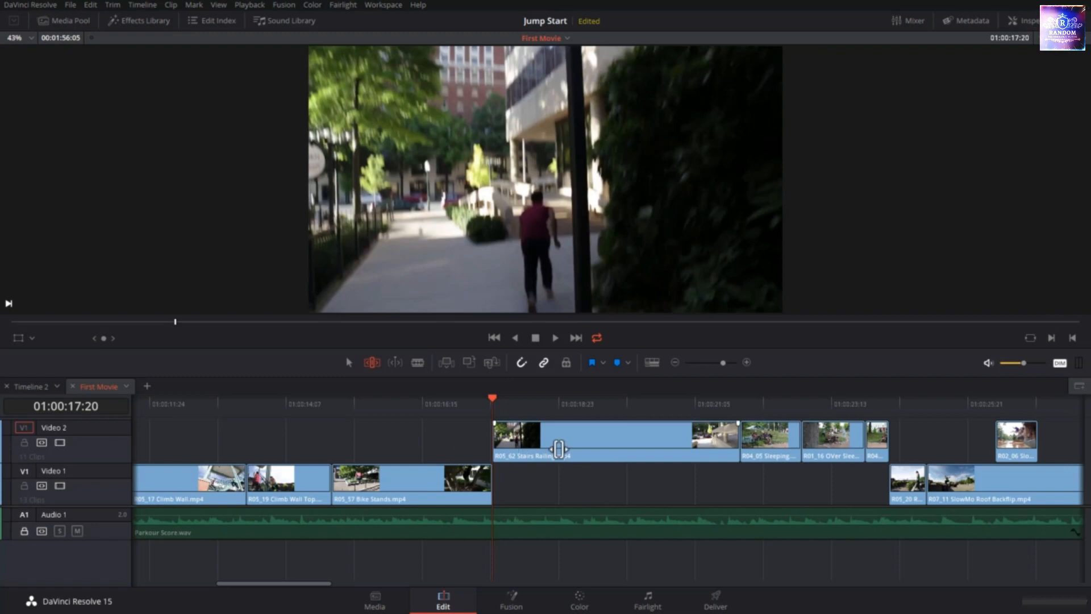
pyautogui.click(559, 449)
pyautogui.moveTo(486, 396); pyautogui.dragTo(515, 480)
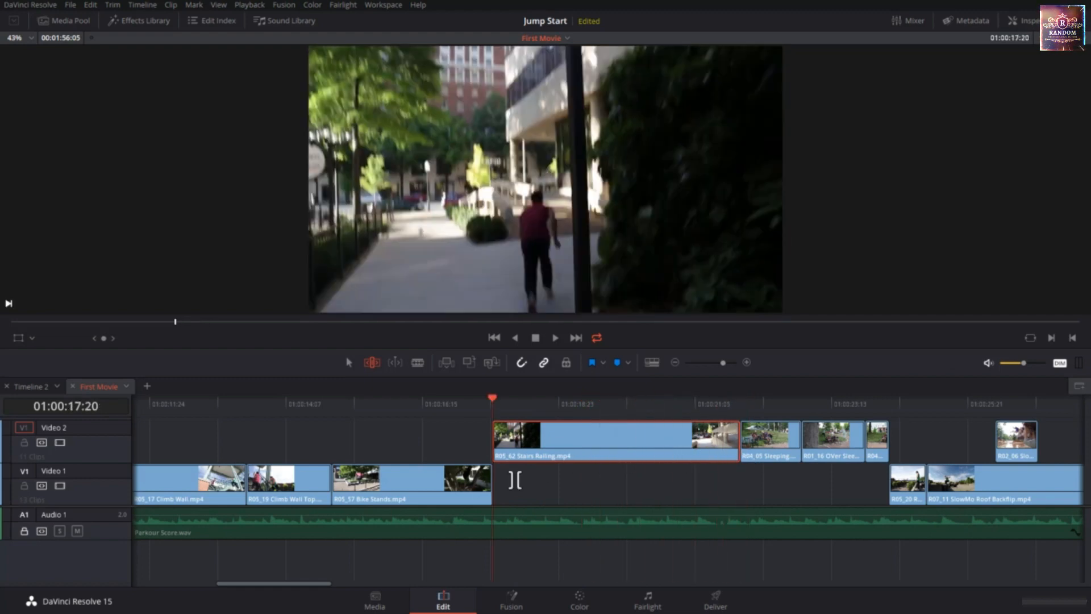
# Ripple-trim 14 frames off the start of R05_62 Stairs Railing on Video 2.
pyautogui.click(500, 436)
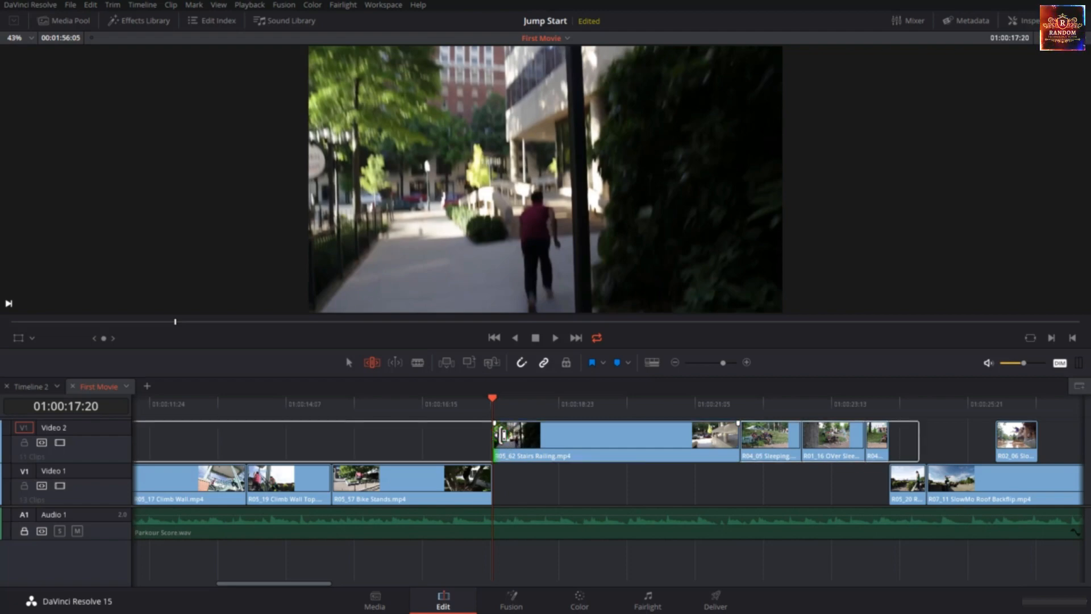
pyautogui.moveTo(500, 435); pyautogui.dragTo(529, 441)
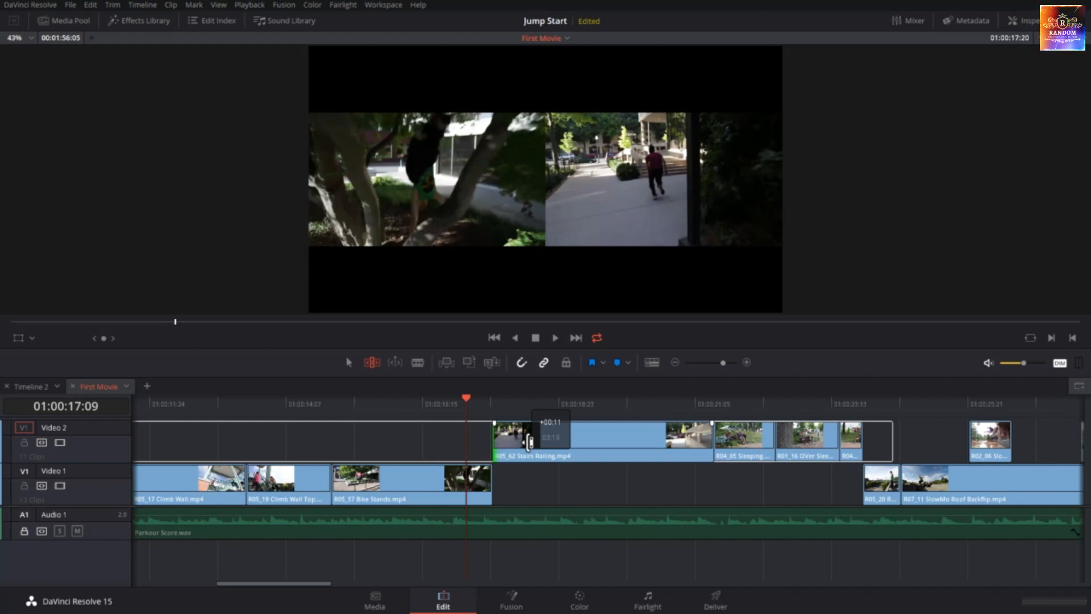
pyautogui.moveTo(529, 441)
pyautogui.mouseDown()
pyautogui.moveTo(545, 442)
pyautogui.moveTo(536, 442)
pyautogui.mouseUp()
pyautogui.moveTo(541, 442)
pyautogui.mouseDown()
pyautogui.moveTo(570, 442)
pyautogui.moveTo(537, 442)
pyautogui.mouseUp()
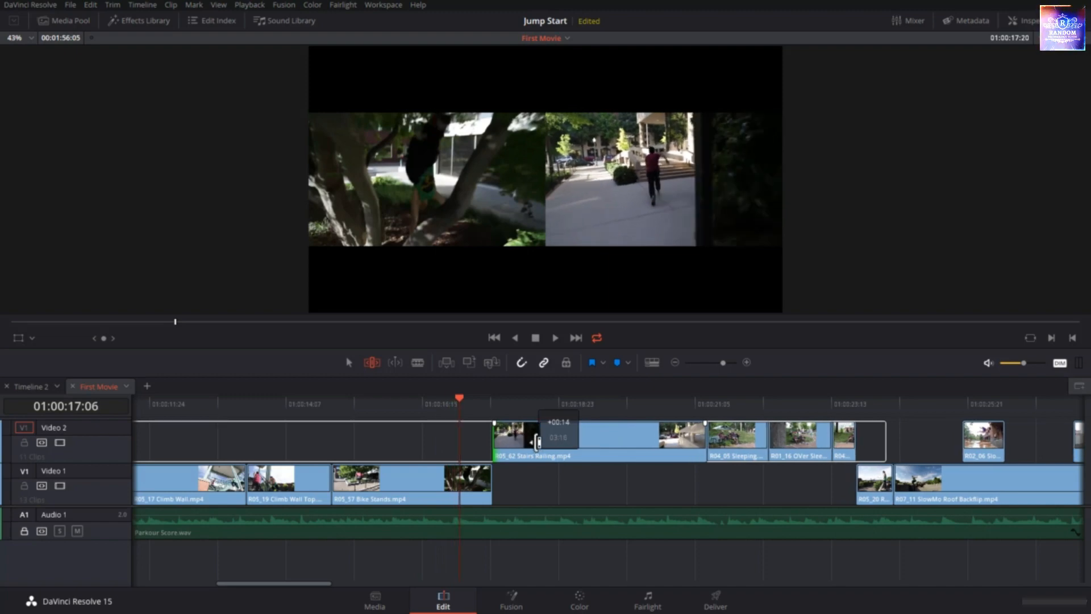
pyautogui.moveTo(537, 442); pyautogui.dragTo(537, 442)
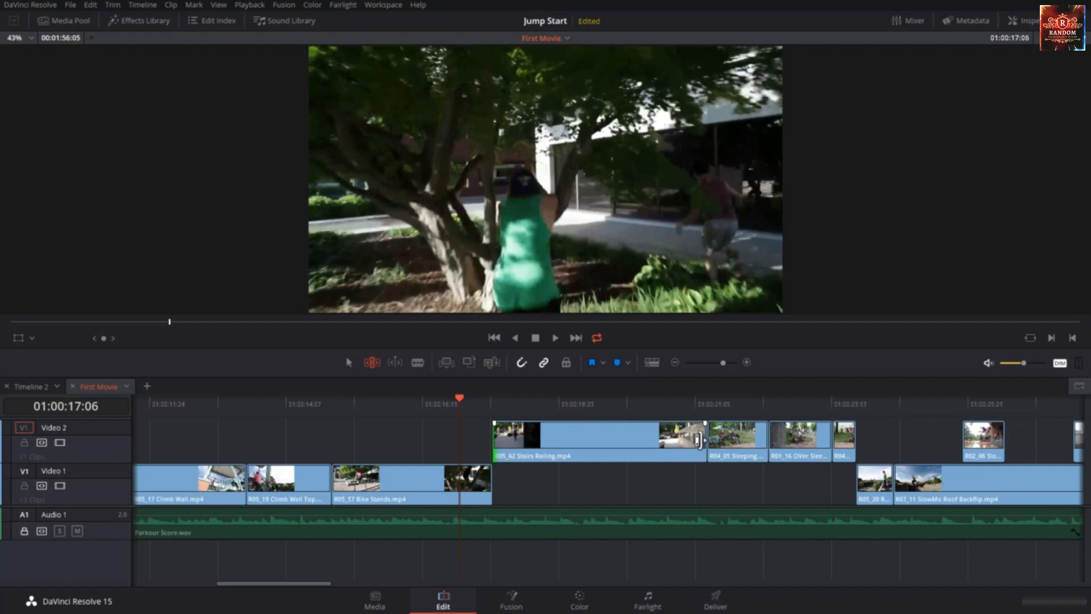
# Ripple-trim the end of R05_62 Stairs Railing earlier by about 12 frames, checking the outgoing frame against the bench shot.
pyautogui.moveTo(699, 436); pyautogui.dragTo(682, 437)
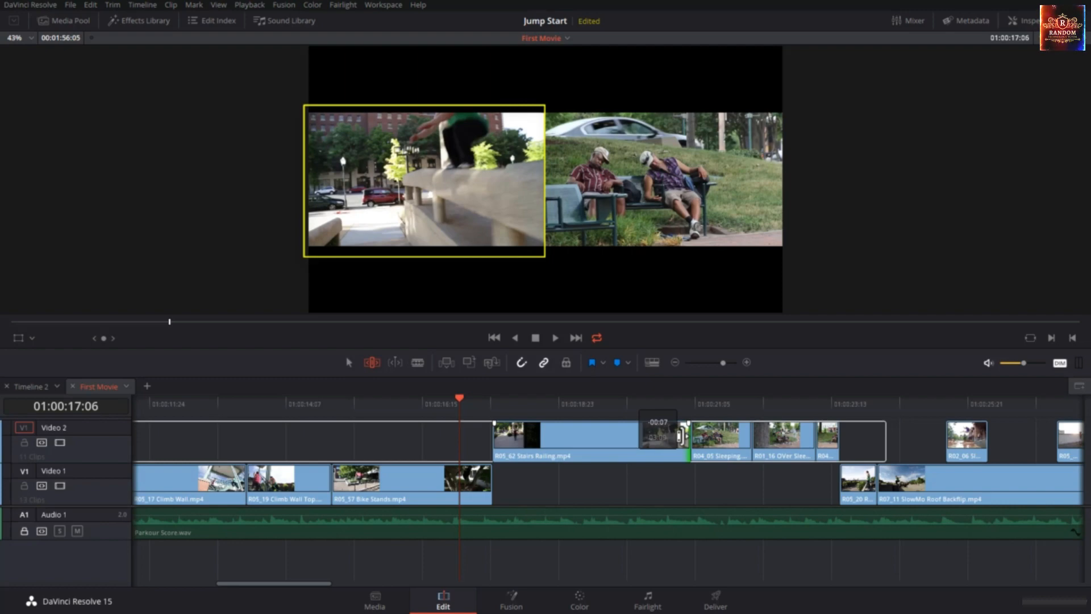
pyautogui.moveTo(680, 436); pyautogui.dragTo(665, 436)
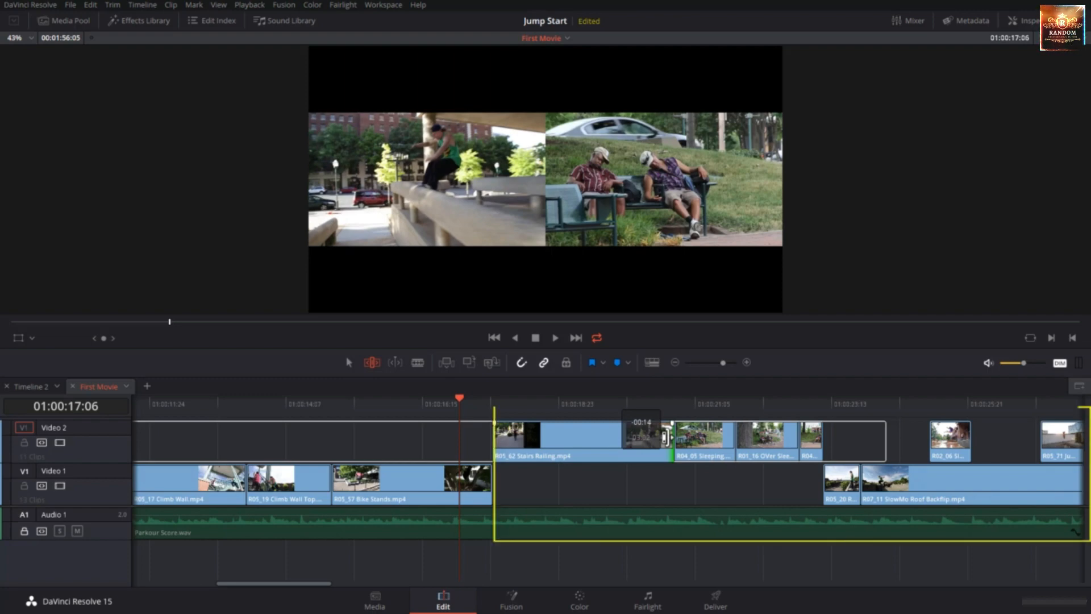
pyautogui.moveTo(666, 437)
pyautogui.mouseDown()
pyautogui.moveTo(722, 437)
pyautogui.moveTo(658, 436)
pyautogui.mouseUp()
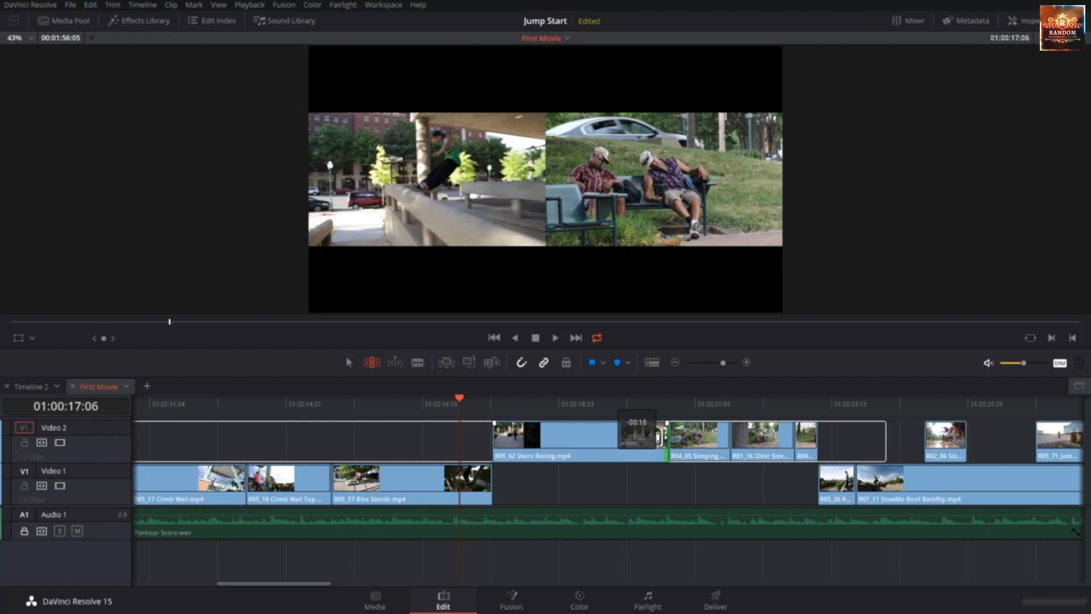
pyautogui.moveTo(659, 437)
pyautogui.mouseDown()
pyautogui.moveTo(686, 443)
pyautogui.moveTo(668, 443)
pyautogui.mouseUp()
# Park the playhead at 01:00:17:20 and ripple-nudge the start of Stairs Railing frame by frame, shortening it by about ten frames.
pyautogui.moveTo(458, 402); pyautogui.dragTo(492, 441)
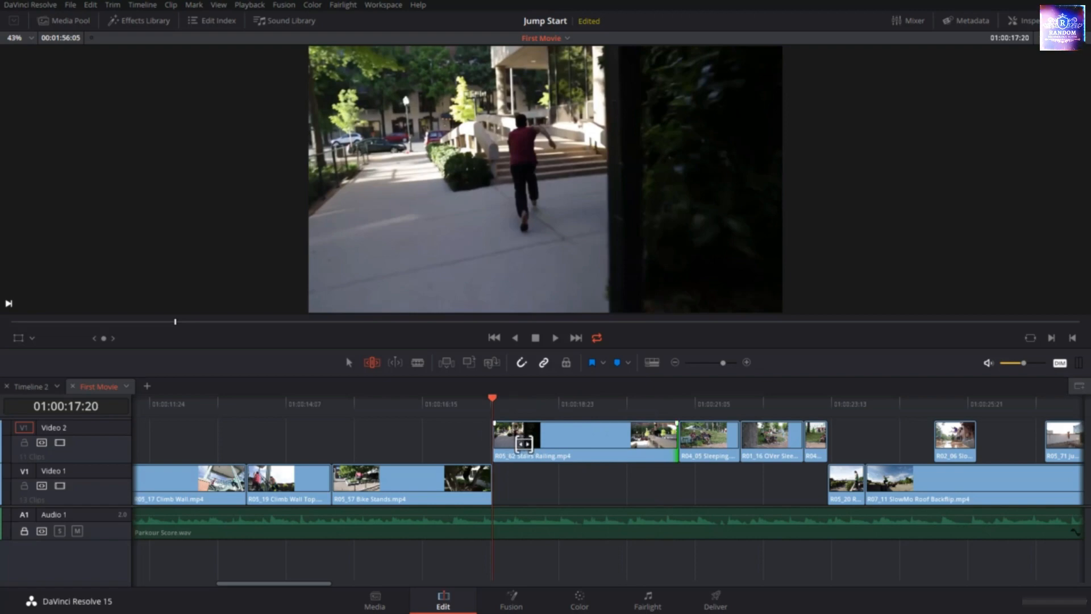
pyautogui.click(494, 441)
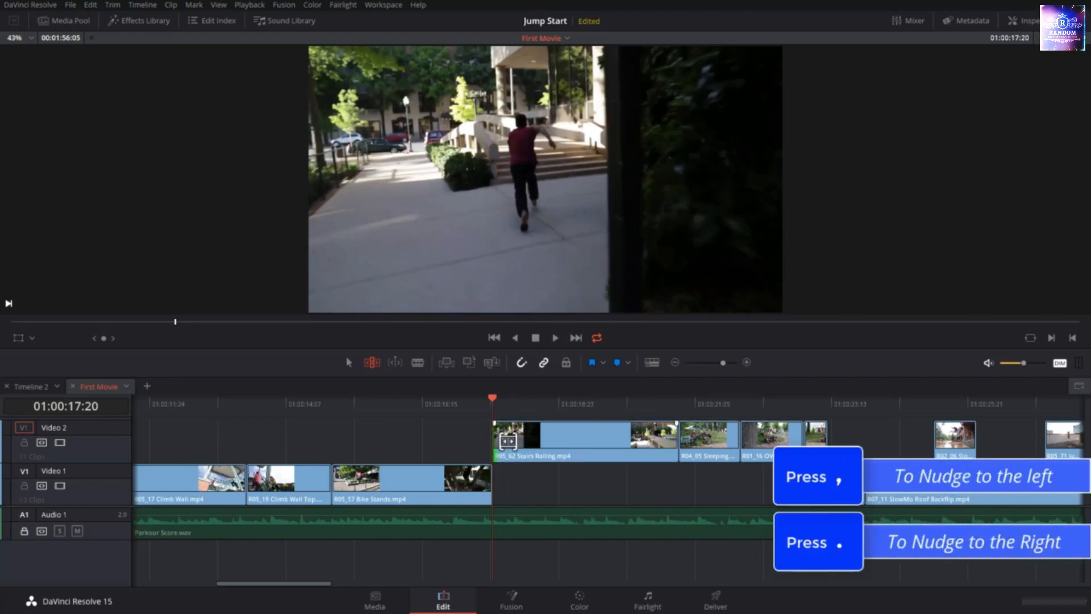
pyautogui.press(',')
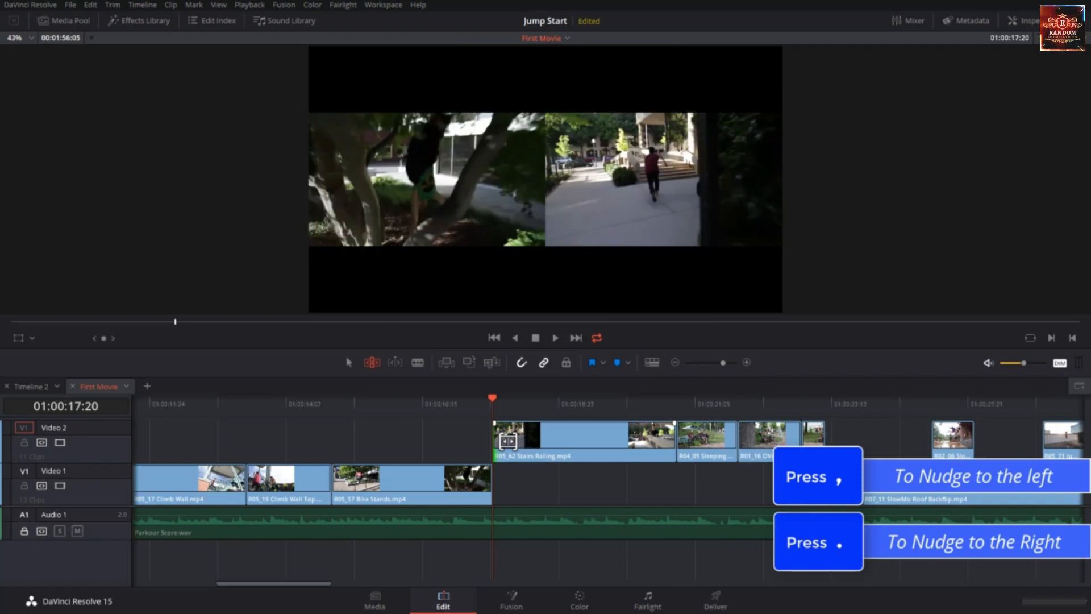
pyautogui.press(',')
pyautogui.press(',')
pyautogui.press(',')
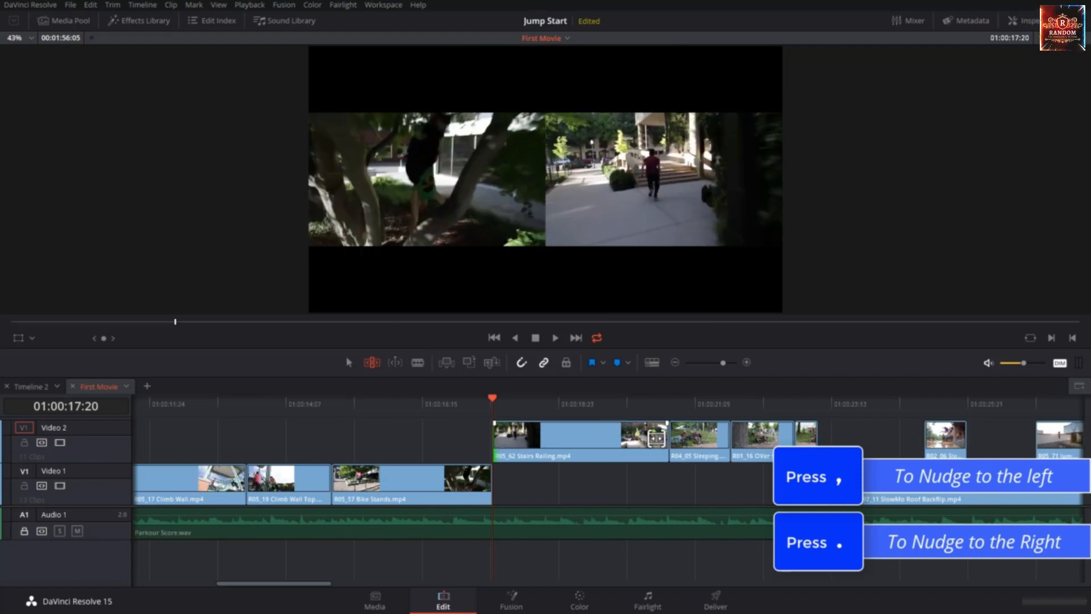
pyautogui.press(',')
pyautogui.press(',')
pyautogui.press(',')
pyautogui.press(',')
pyautogui.press(',')
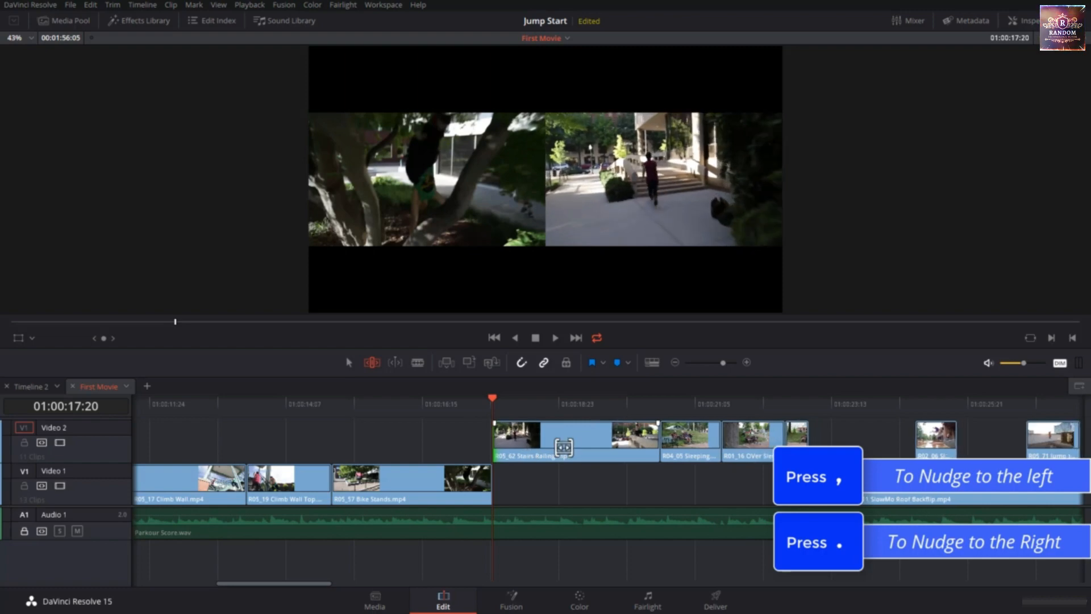
pyautogui.press(',')
pyautogui.press(',')
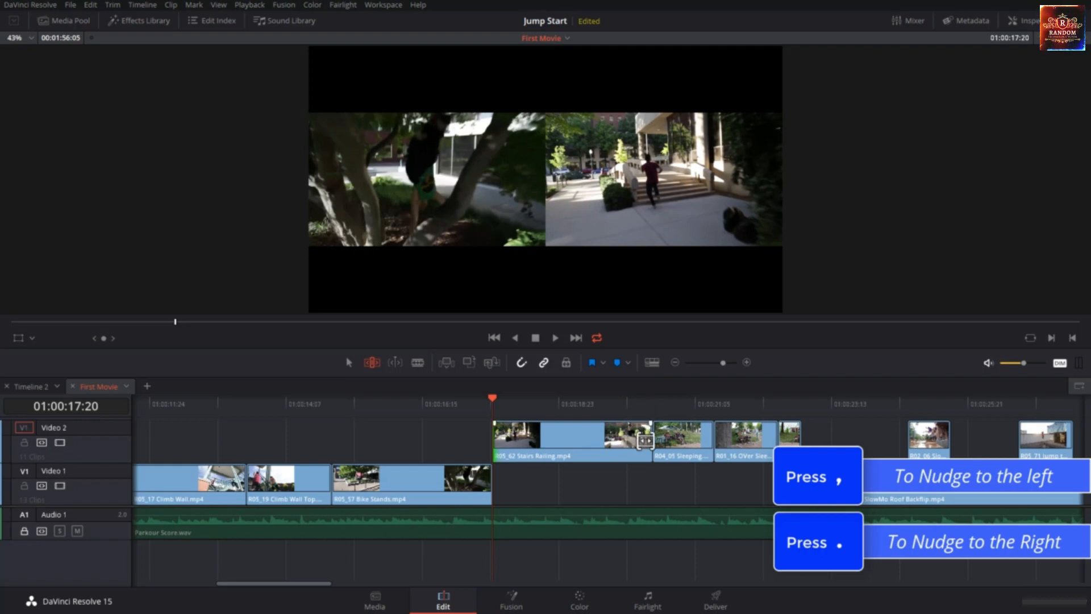
# Nudge the end of Stairs Railing back and forth frame by frame, finishing with the clip two frames shorter.
pyautogui.click(646, 441)
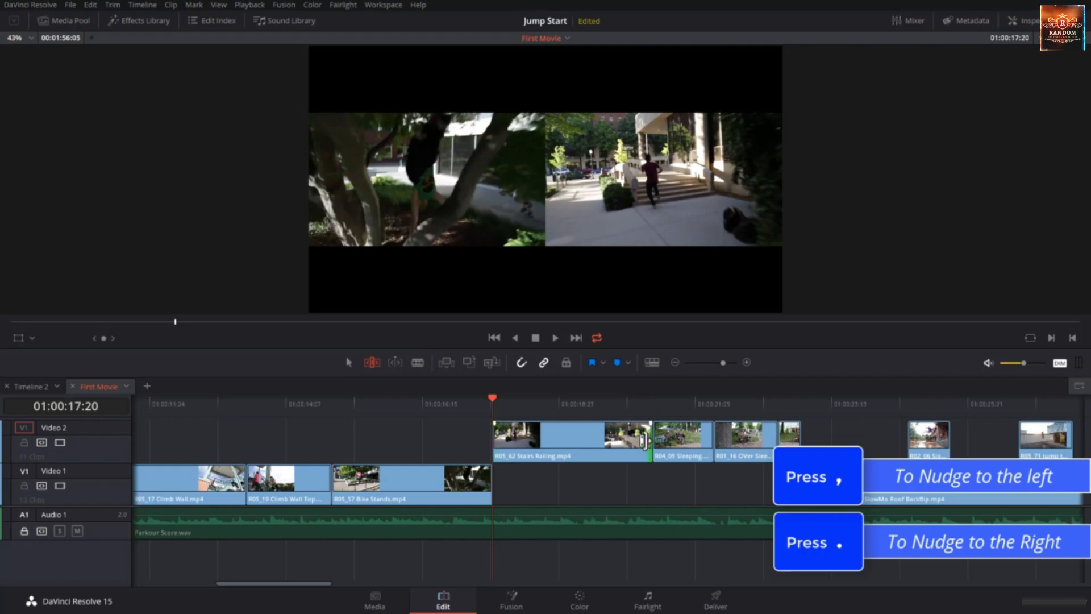
pyautogui.press(',')
pyautogui.press(',')
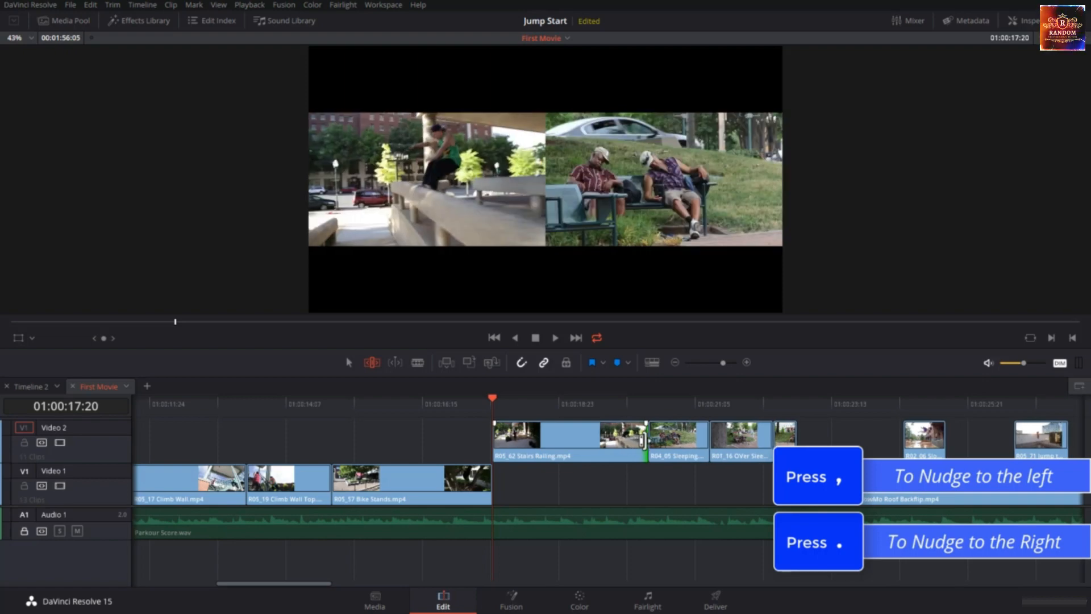
pyautogui.press('.')
pyautogui.press('.')
pyautogui.press(',')
pyautogui.press(',')
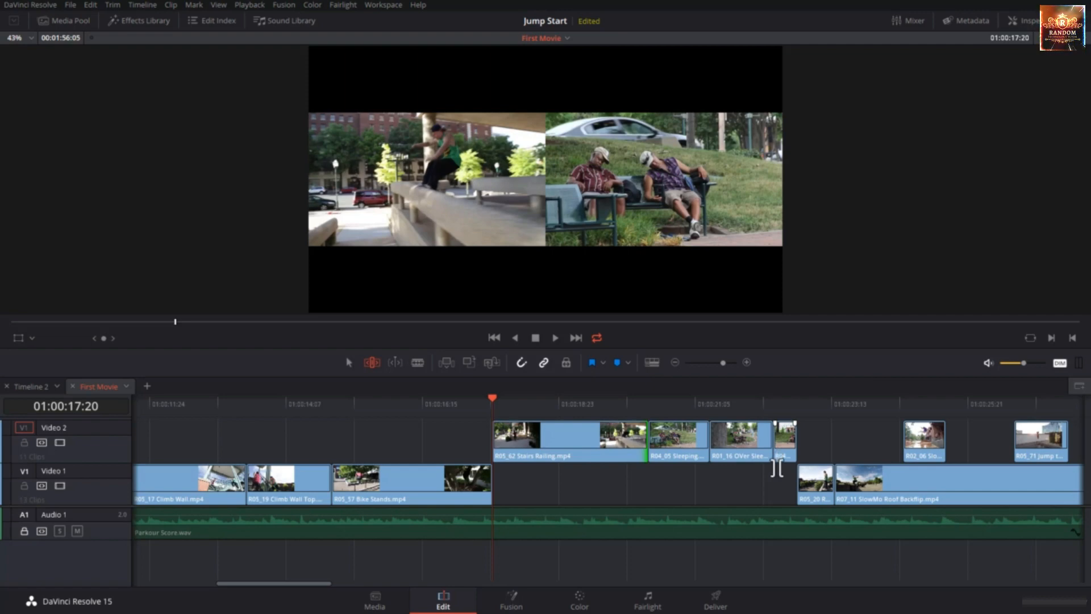
# Fit the whole timeline in view and select the R05_43 clip on Video 1 under the playhead.
pyautogui.hotkey('shift', 'z')
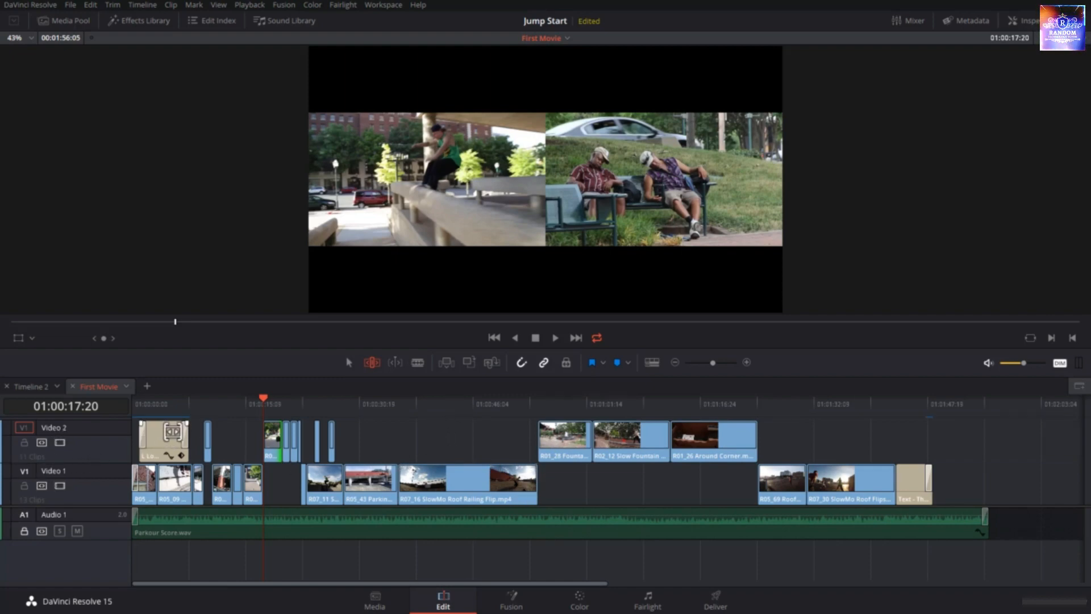
pyautogui.hotkey('shift', 'z')
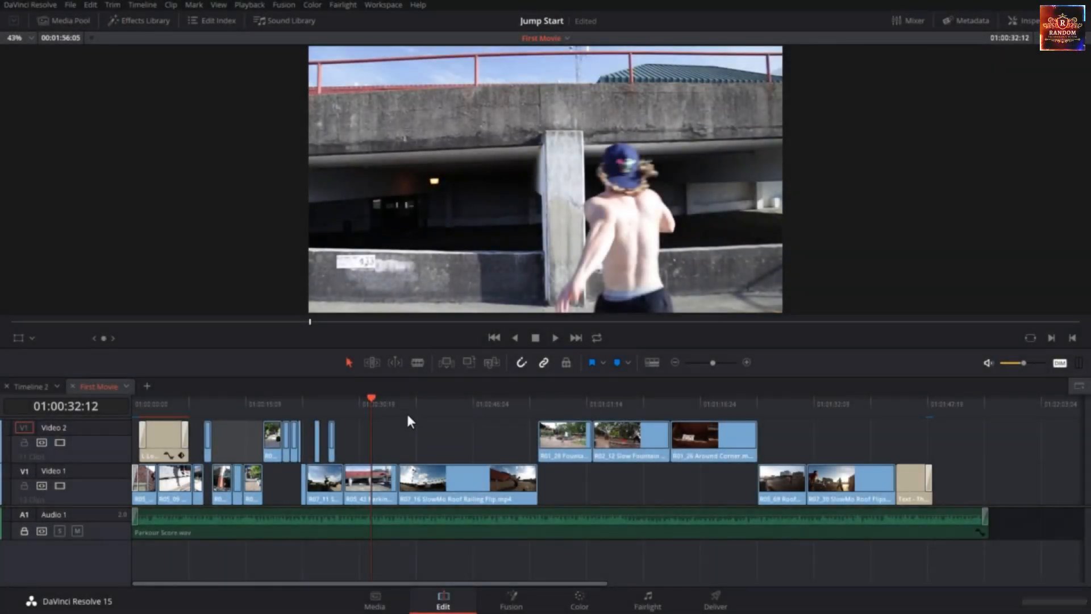
pyautogui.click(377, 483)
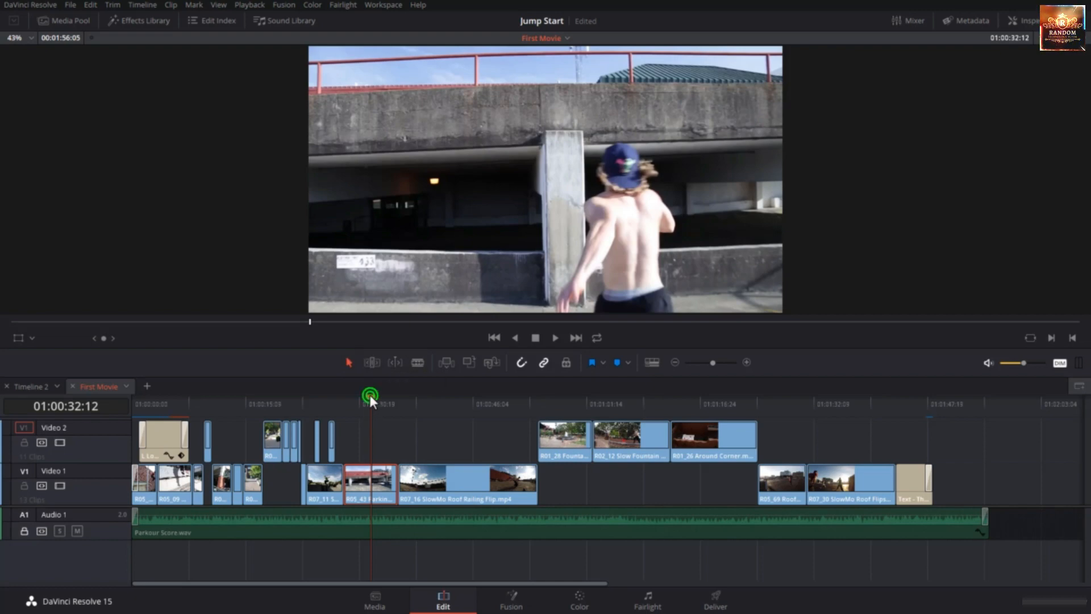
# Scrub the playhead back across the R05_43 clip on Video 1 and park it at 01:00:30:12.
pyautogui.moveTo(369, 394); pyautogui.dragTo(342, 417)
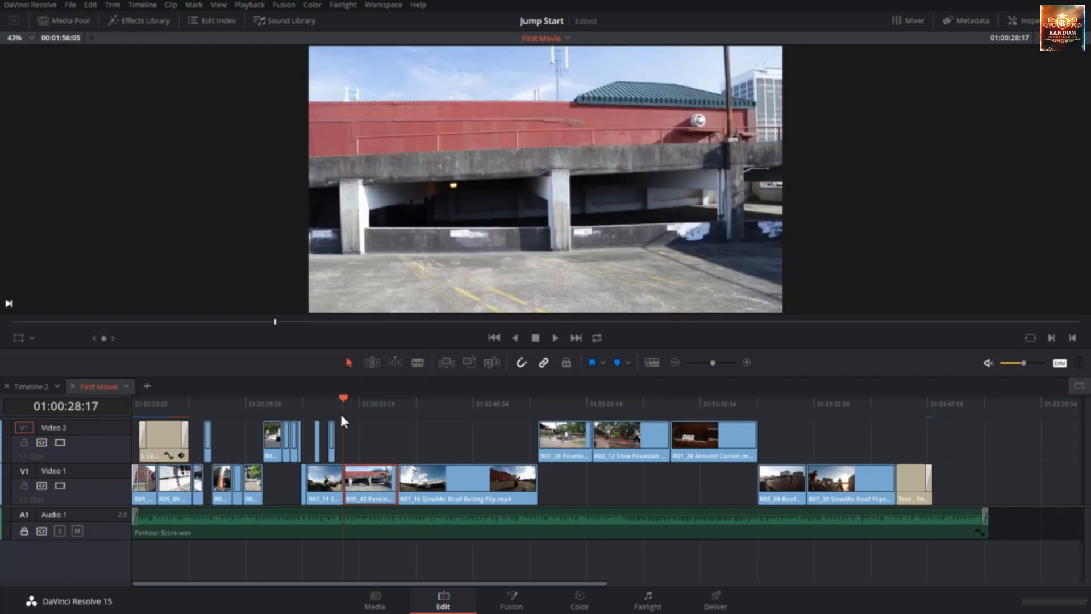
pyautogui.moveTo(341, 417); pyautogui.dragTo(357, 441)
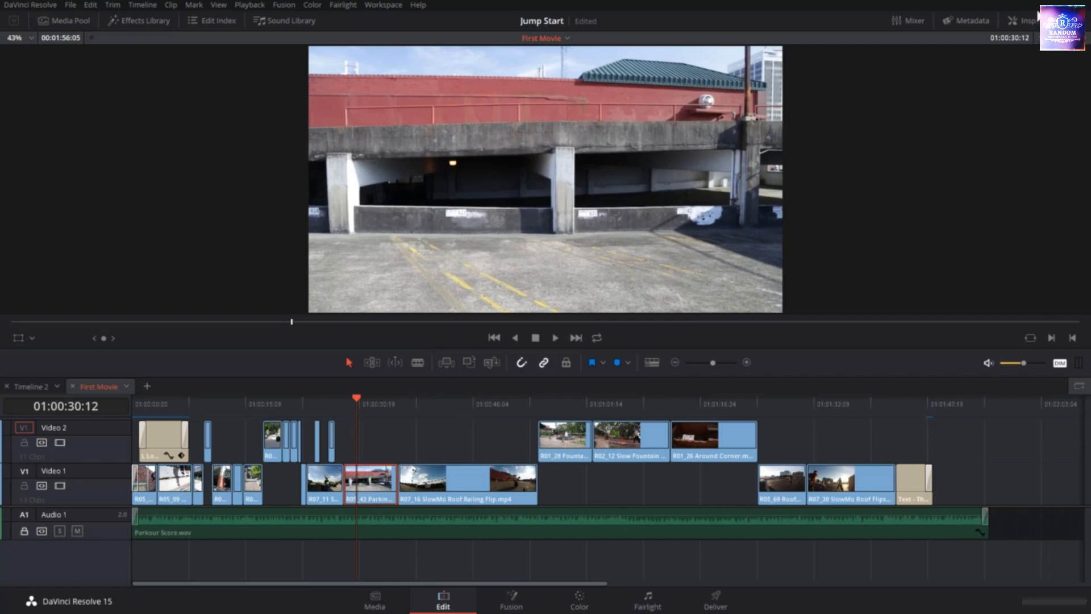
# Show both the source and timeline viewers and locate the timeline's R05_43 clip in the Media Pool.
pyautogui.click(1077, 38)
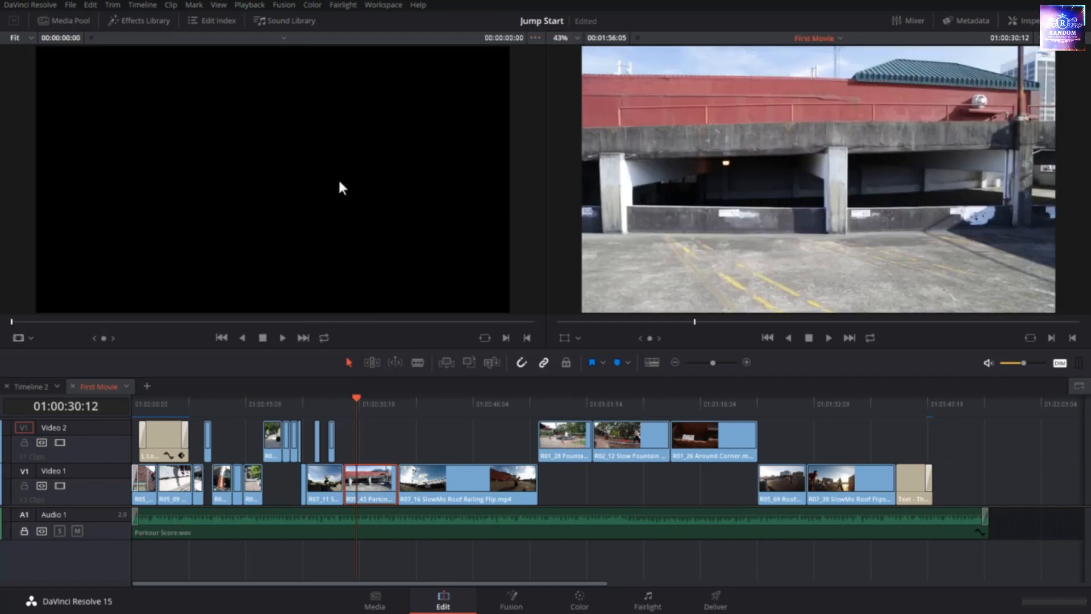
pyautogui.rightClick(372, 492)
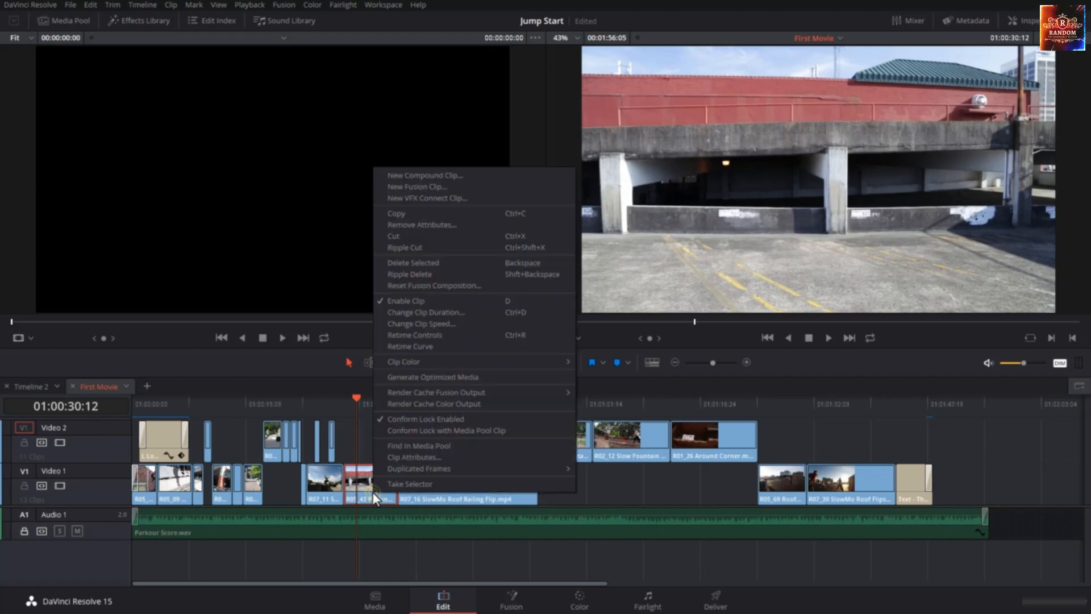
pyautogui.click(422, 445)
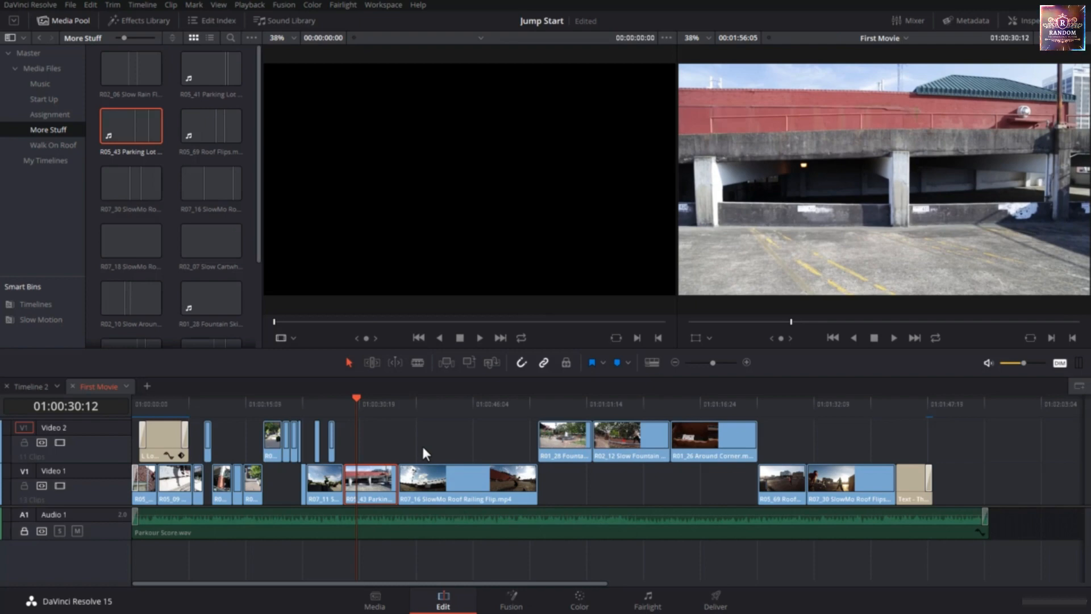
# Load R05_43 Parking Lot Cris Cross Flip.mp4 from the bin, shown as a list, and shorten its marked source range to 00:00:01:14.
pyautogui.doubleClick(124, 128)
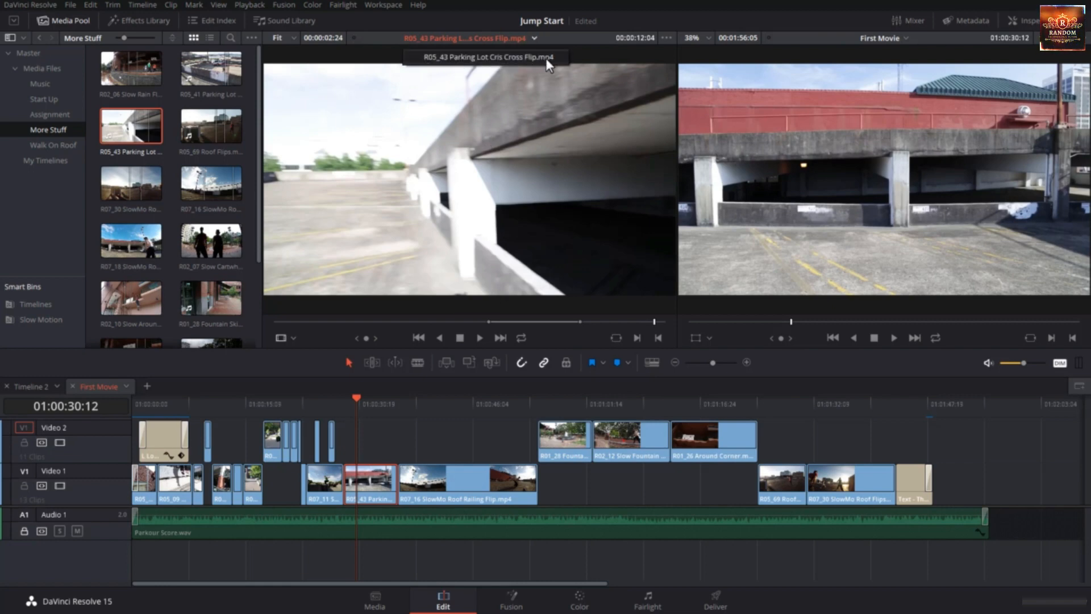
pyautogui.click(209, 39)
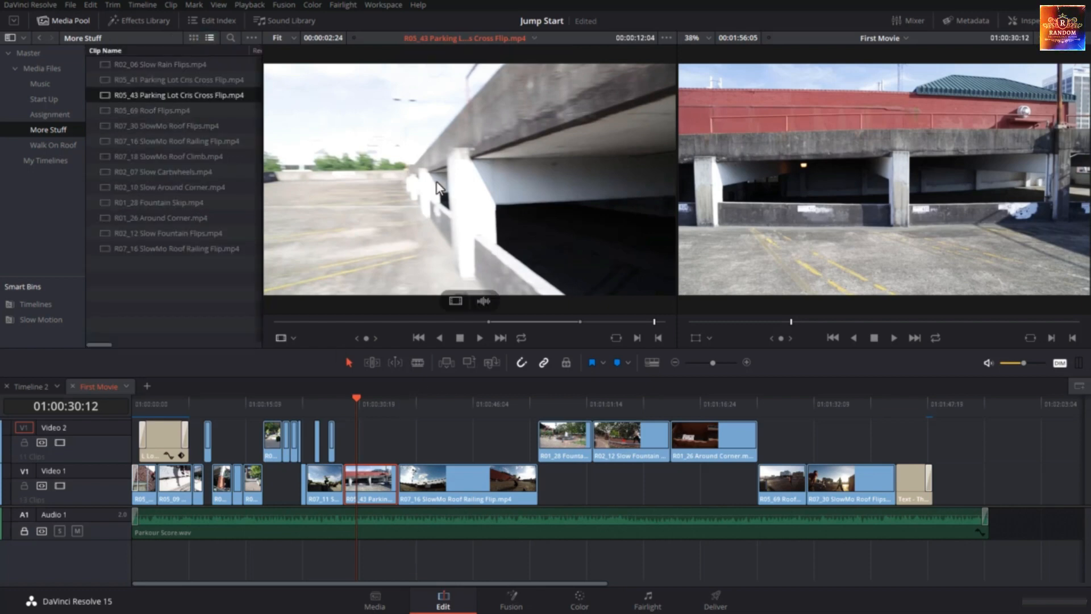
pyautogui.moveTo(488, 322); pyautogui.dragTo(536, 337)
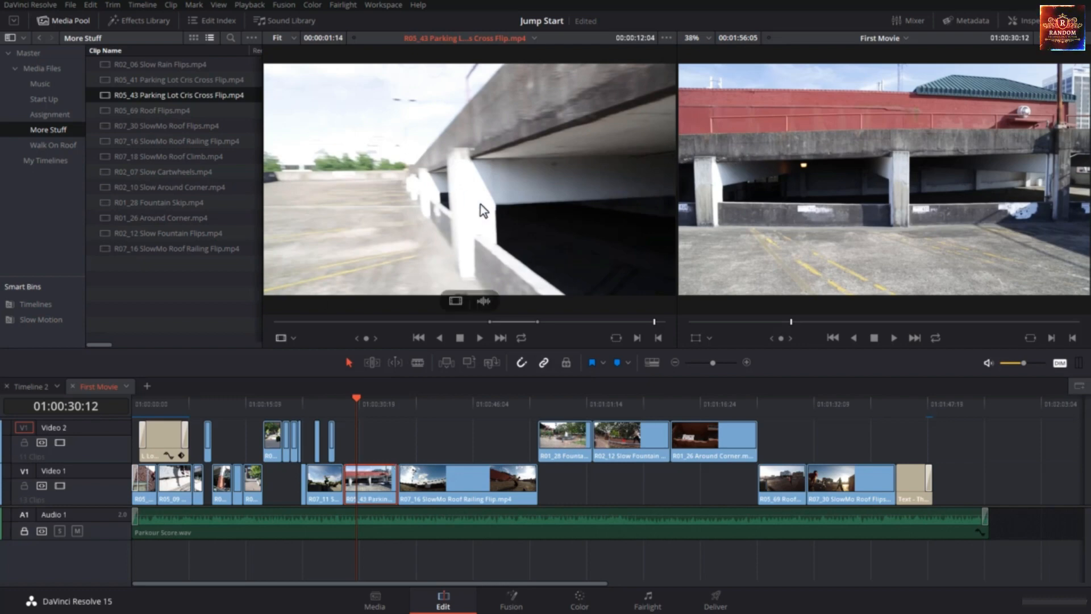
# Load the timeline instance of R05_43 into the source viewer and choose its First Movie entry among the recent clips.
pyautogui.doubleClick(370, 486)
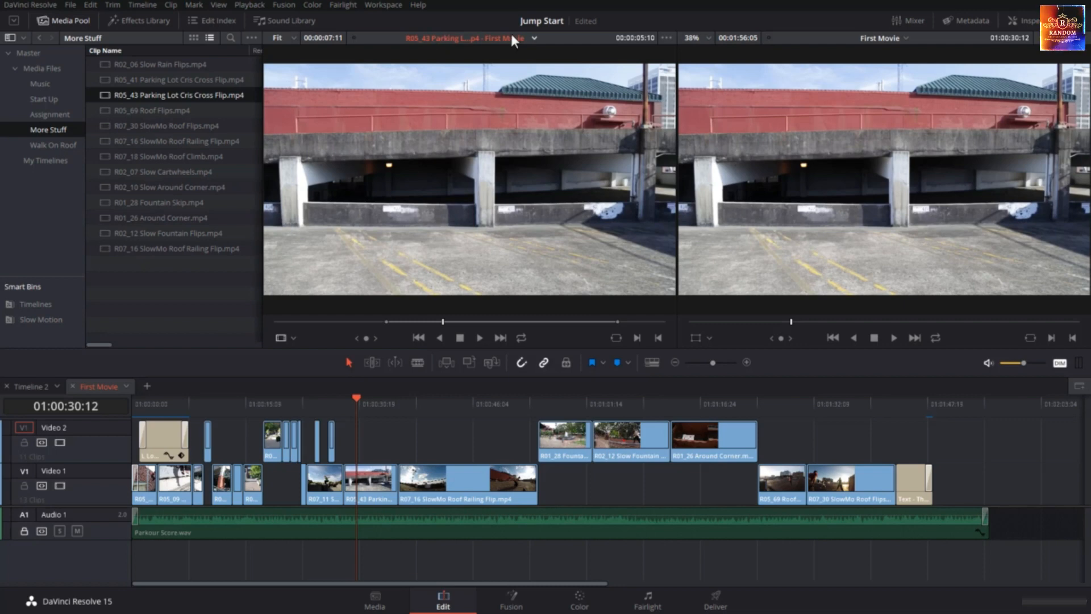
pyautogui.click(534, 39)
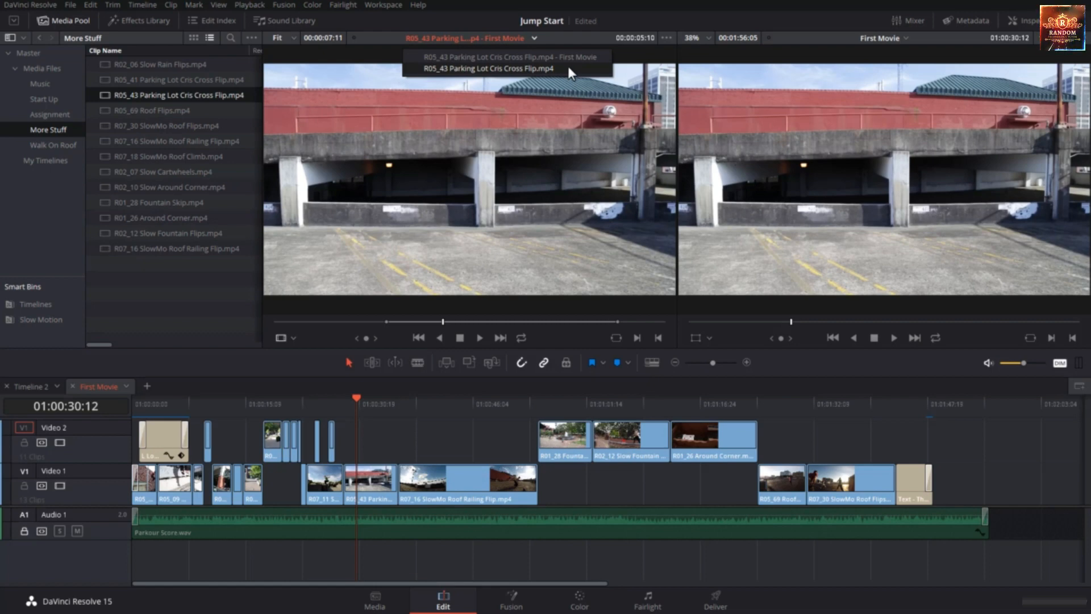
pyautogui.click(552, 59)
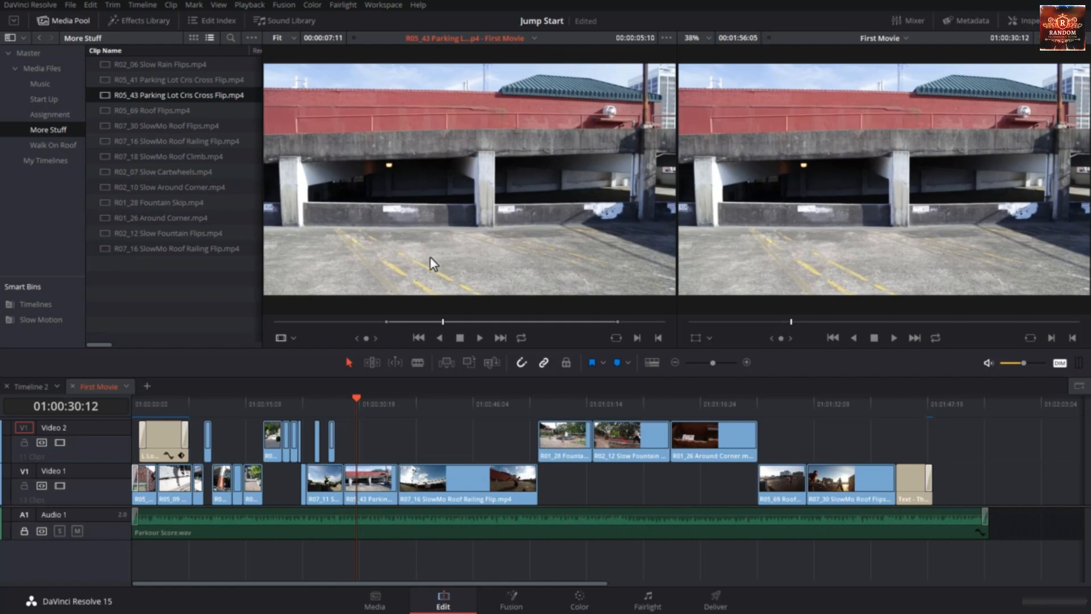
# Try trimming both ends of the R05_43 timeline clip in the source viewer to 00:00:02:11 with normal editing, and undo both trims.
pyautogui.click(379, 483)
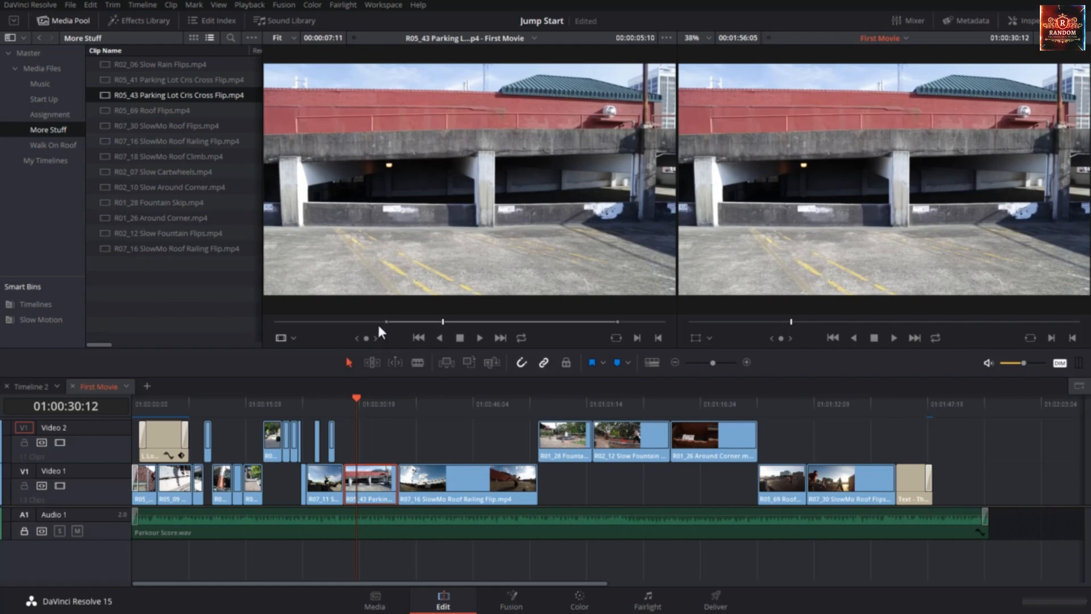
pyautogui.moveTo(387, 322); pyautogui.dragTo(499, 326)
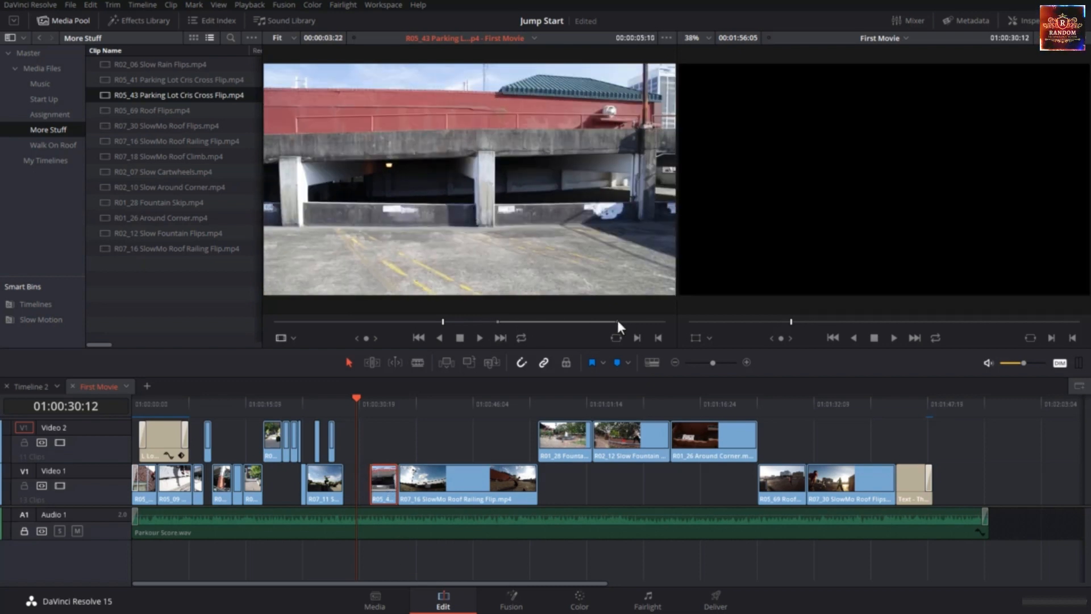
pyautogui.moveTo(617, 322); pyautogui.dragTo(573, 322)
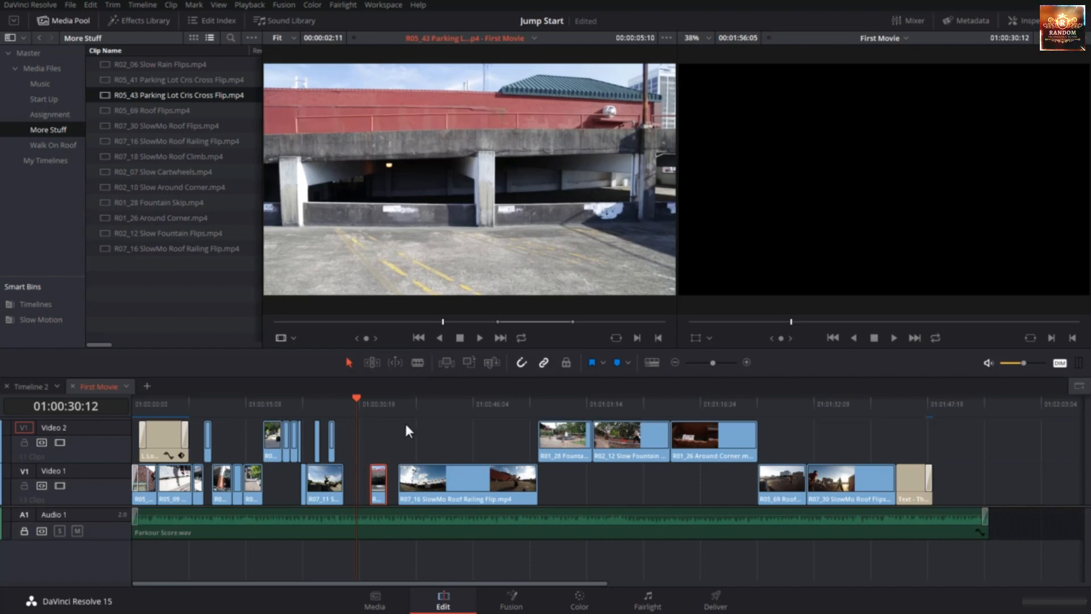
pyautogui.hotkey('ctrl', 'z')
pyautogui.hotkey('ctrl', 'z')
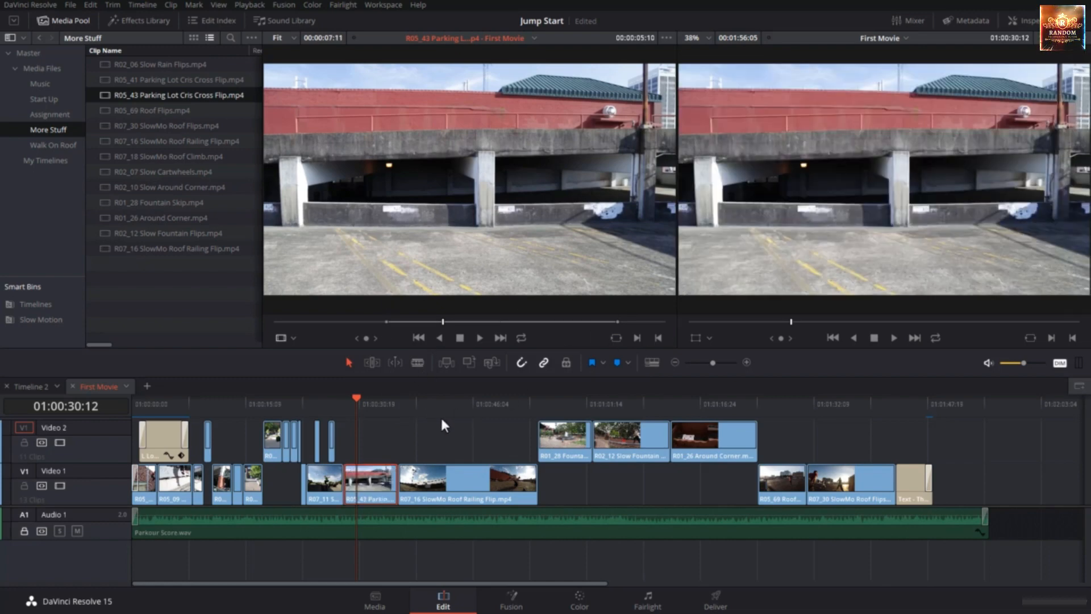
# Switch to Trim Edit mode and ripple-trim the start of R05_43 in the source viewer to a duration of 00:00:03:08.
pyautogui.click(371, 363)
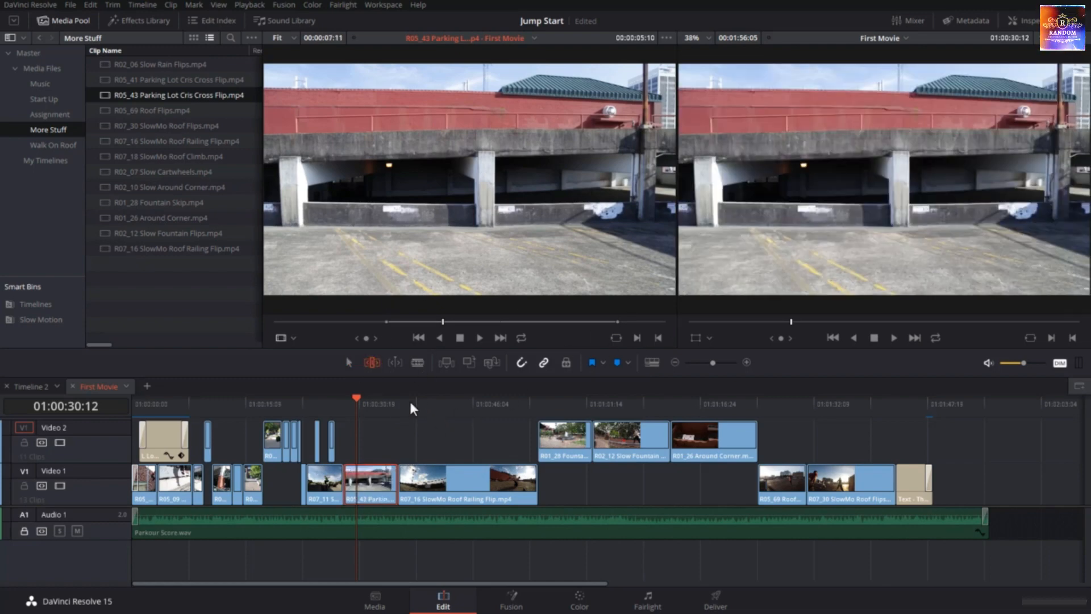
pyautogui.click(387, 321)
pyautogui.moveTo(387, 321)
pyautogui.mouseDown()
pyautogui.moveTo(529, 339)
pyautogui.moveTo(488, 338)
pyautogui.moveTo(519, 340)
pyautogui.mouseUp()
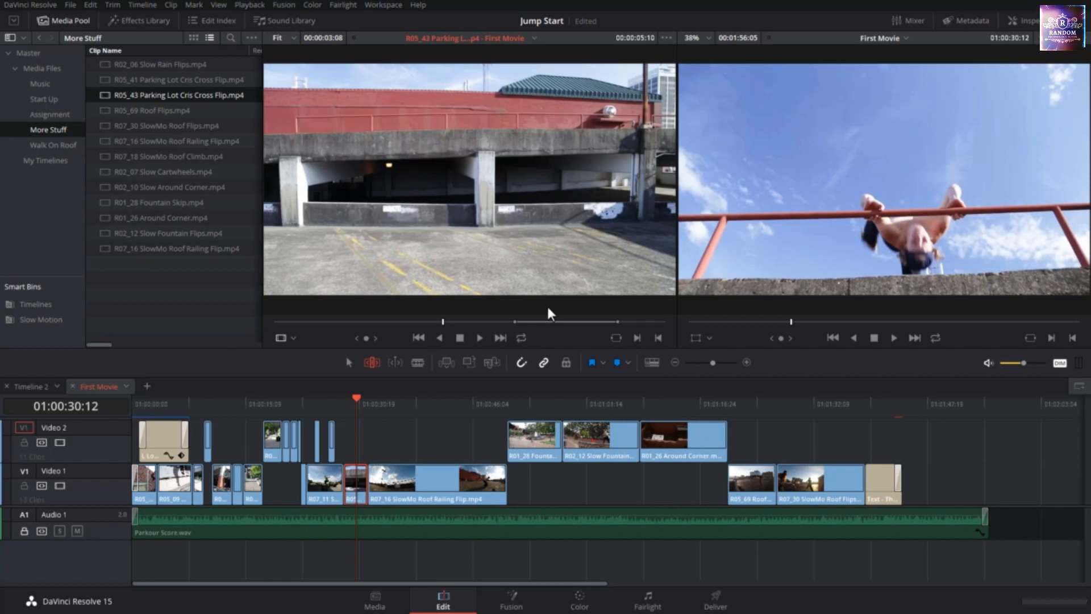
# Play R05_43 from its In point to its Out point in the source viewer with looping turned on.
pyautogui.hotkey('alt', '/')
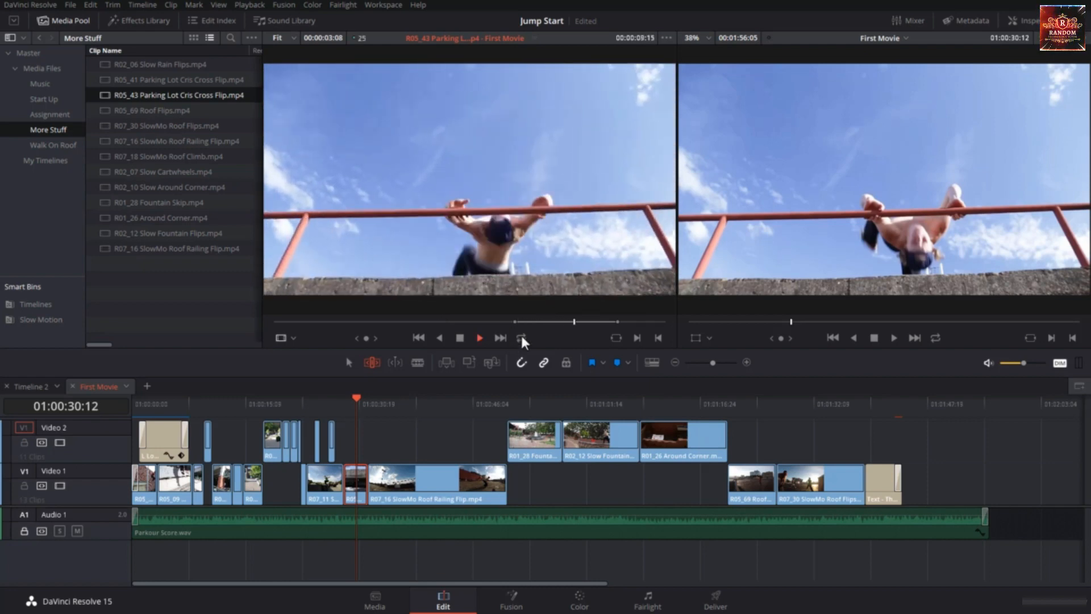
pyautogui.click(521, 338)
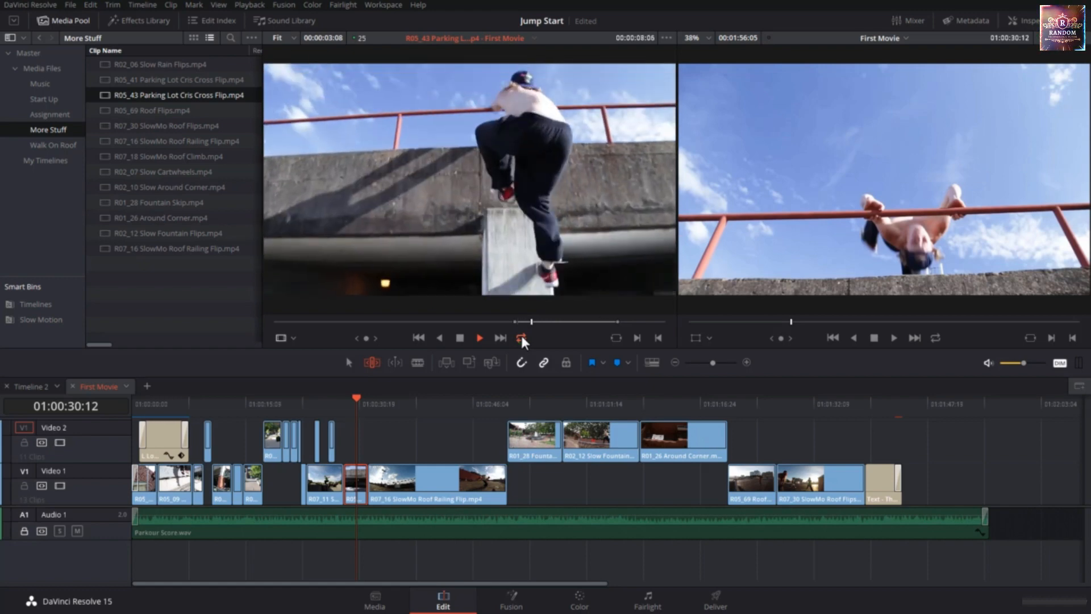
pyautogui.press('space')
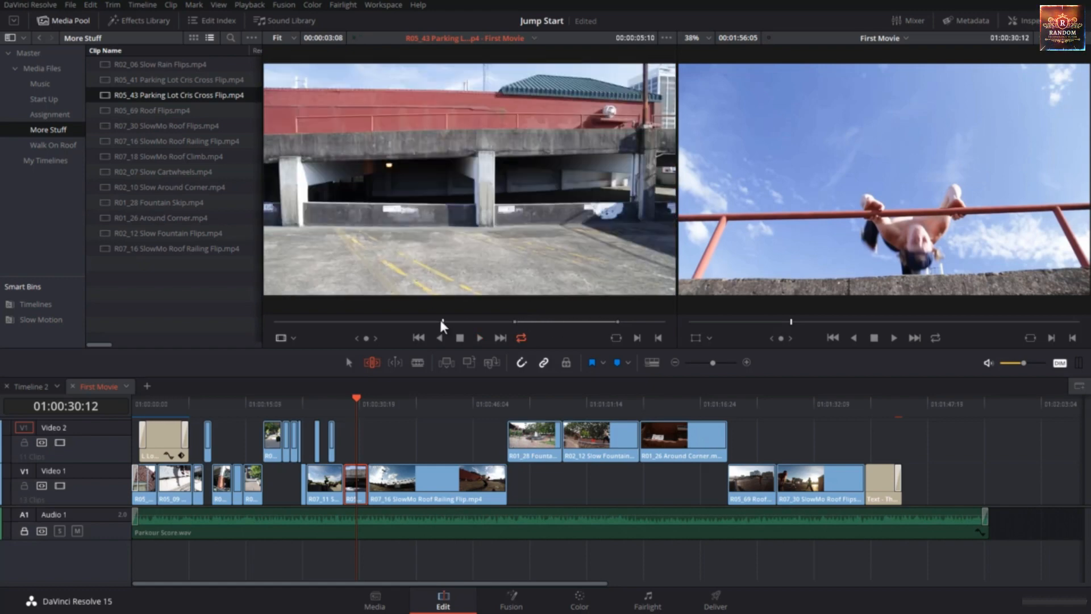
pyautogui.press('space')
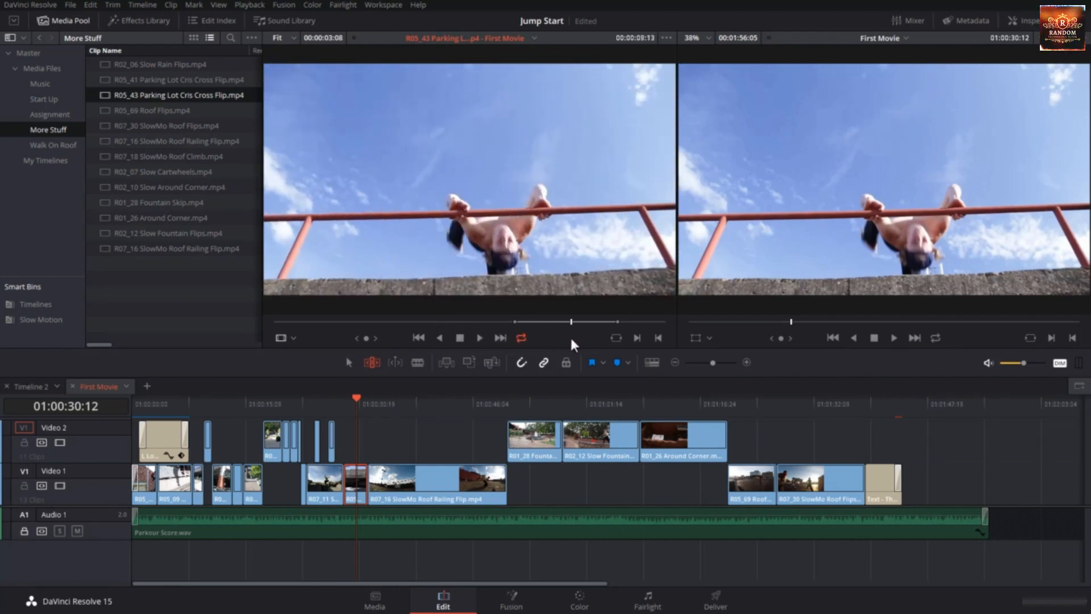
# Find source frame 00:00:09:10 in the railing flip frame by frame and set it as R05_43's new Out point.
pyautogui.moveTo(571, 339); pyautogui.dragTo(565, 339)
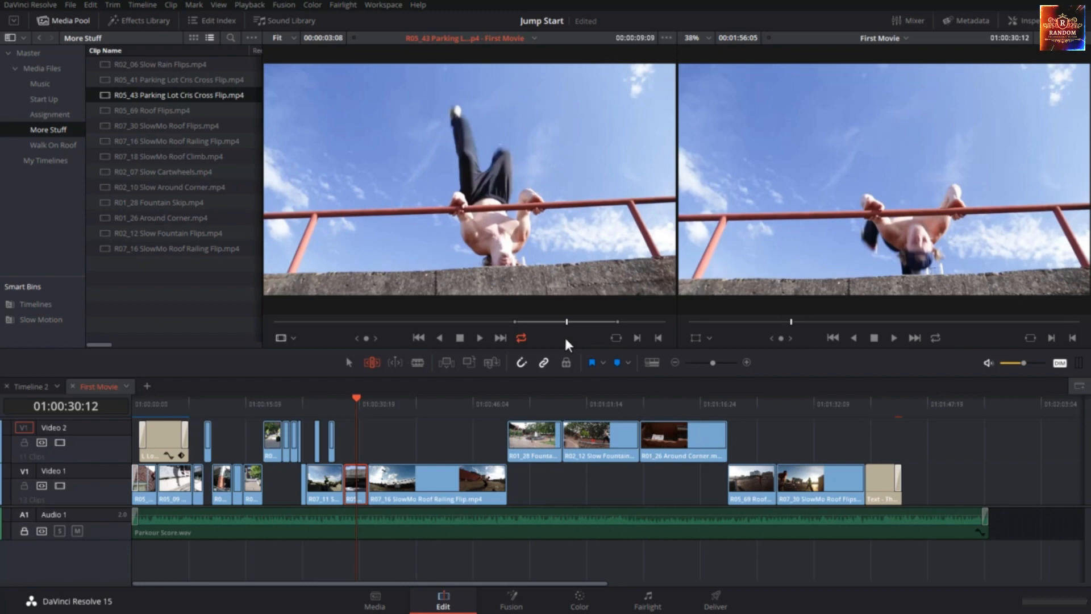
pyautogui.press('Right')
pyautogui.press('Right')
pyautogui.press('Left')
pyautogui.press('Left')
pyautogui.press('Left')
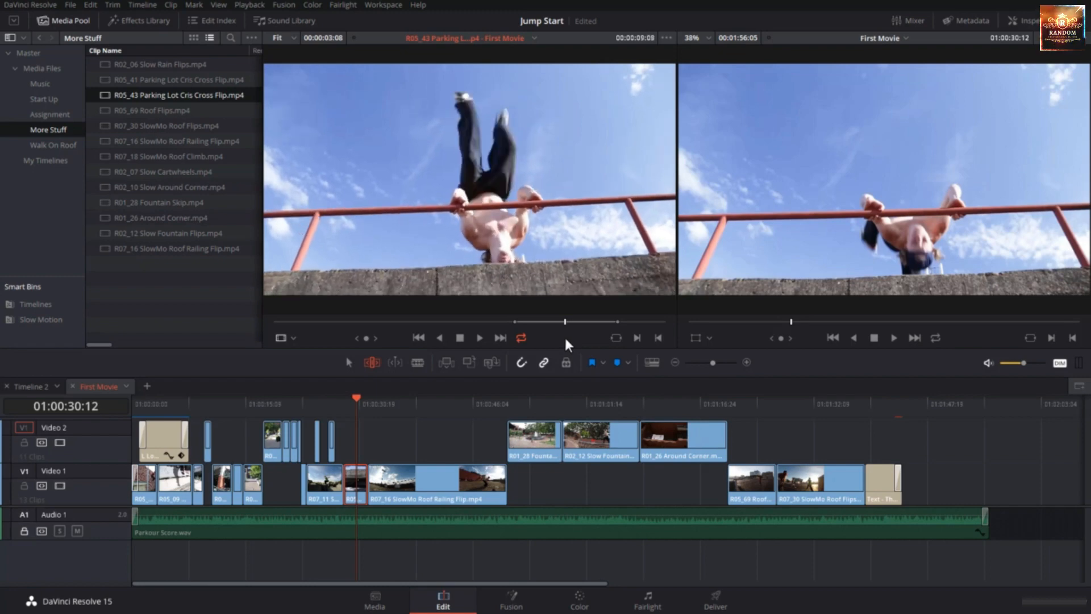
pyautogui.press('Right')
pyautogui.press('Right')
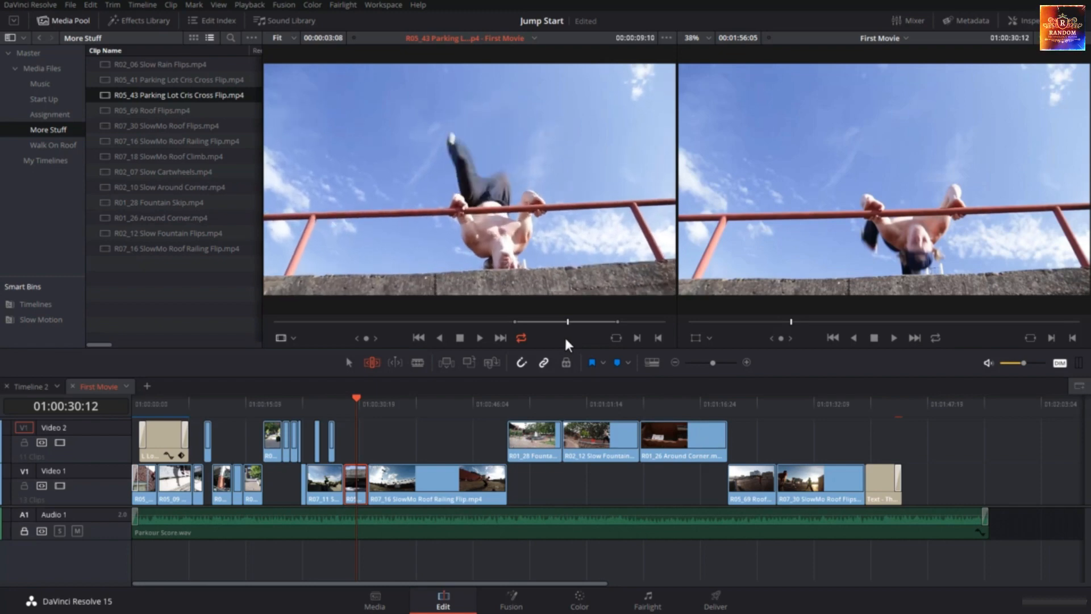
pyautogui.press('o')
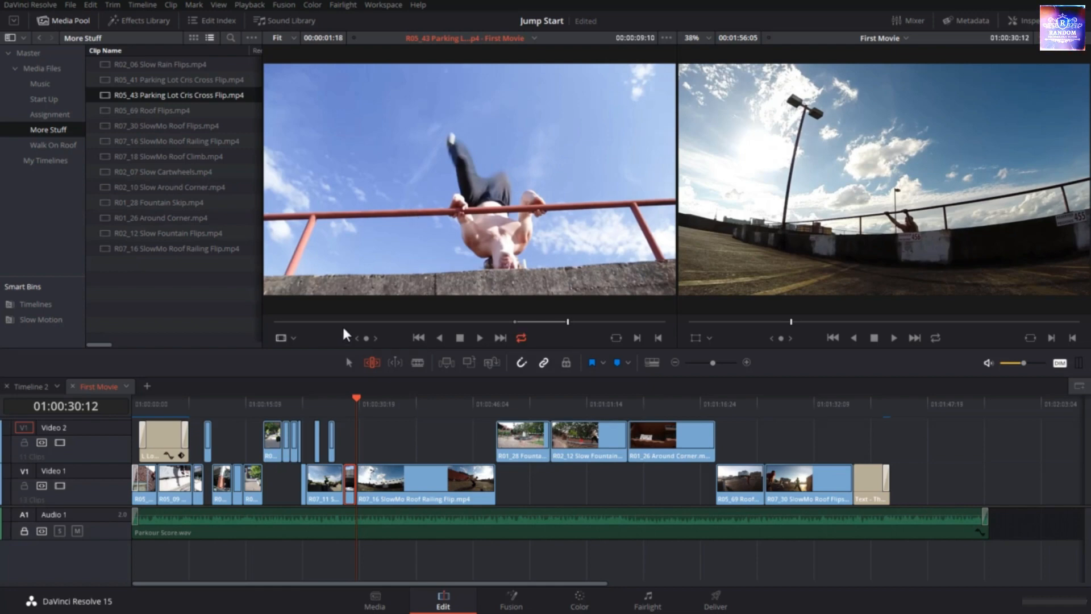
# Scrub R05_43 in the source viewer back to 00:00:04:23 and select the trimmed clip on Video 1.
pyautogui.moveTo(325, 320); pyautogui.dragTo(429, 329)
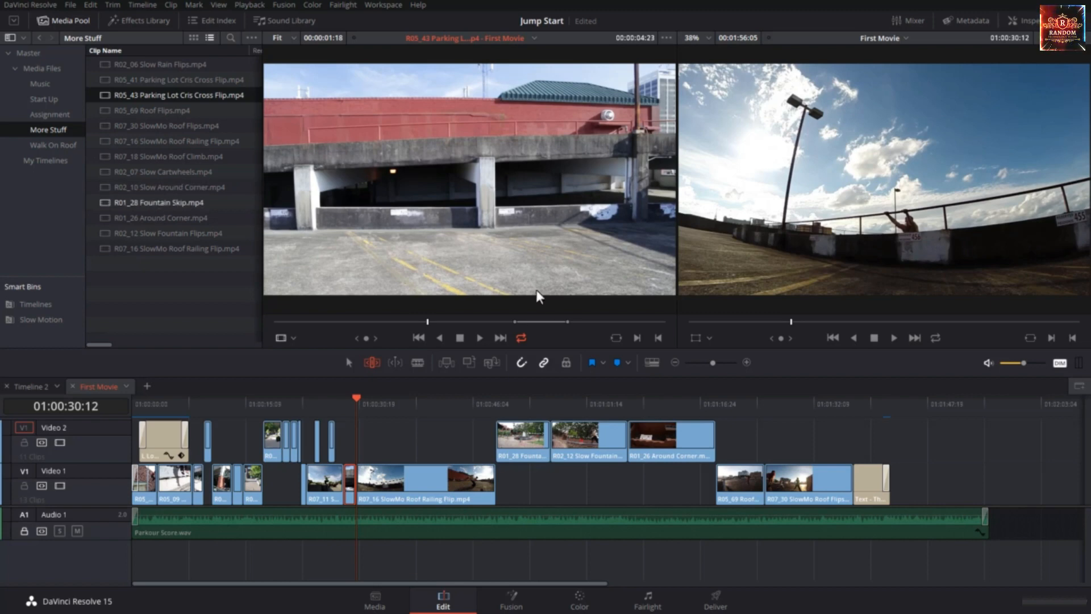
pyautogui.click(349, 480)
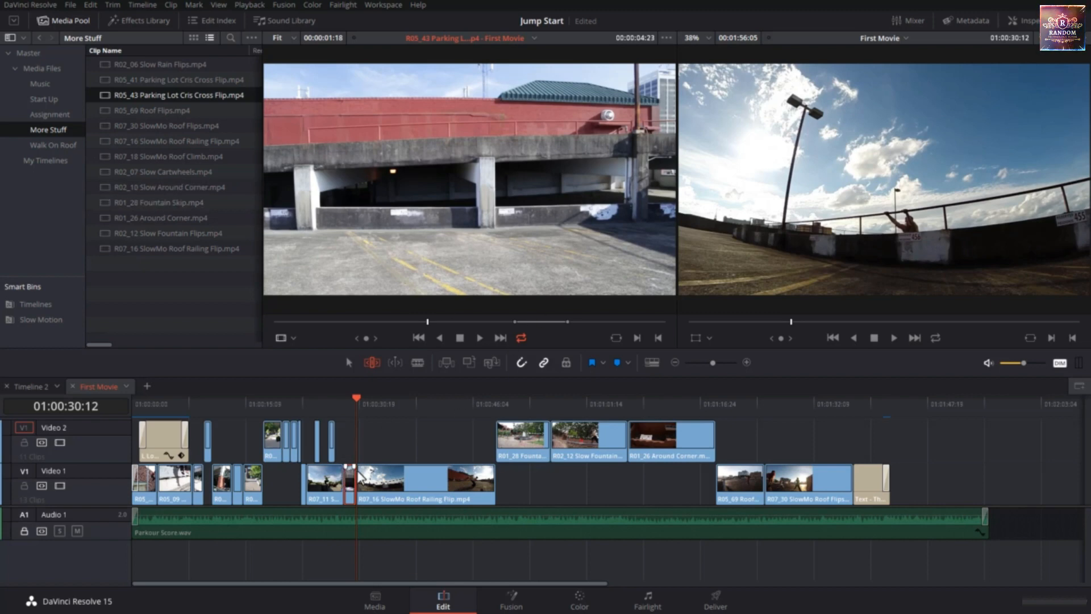
pyautogui.press('f')
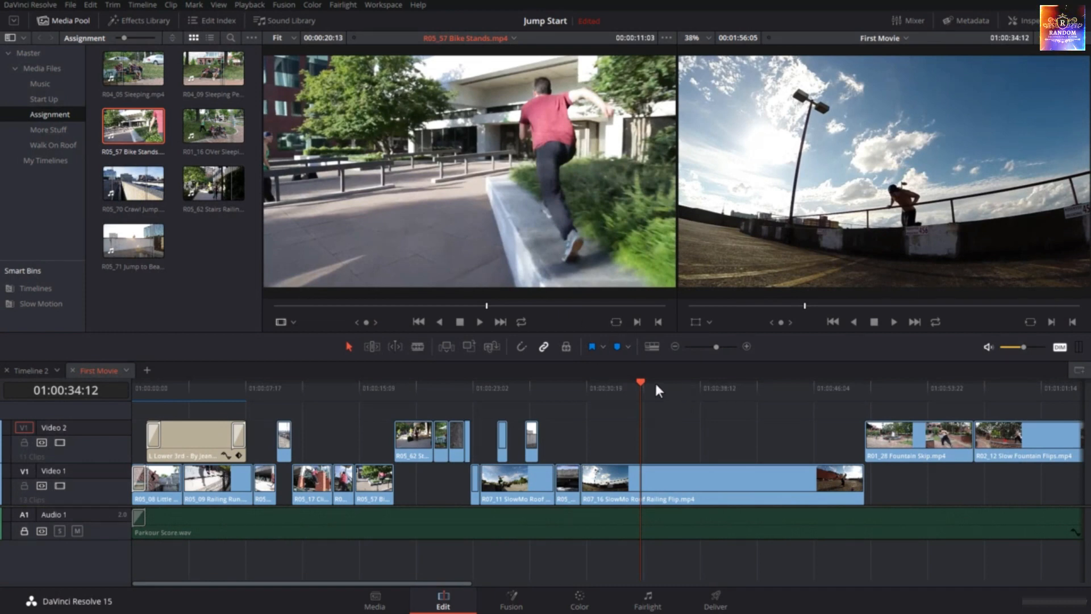
# Jump the playhead between edit points, forward to R01_26 Around Corner and back to the start of the Fountain Skip clip.
pyautogui.moveTo(641, 380); pyautogui.dragTo(674, 385)
pyautogui.press('Down')
pyautogui.press('Down')
pyautogui.press('Down')
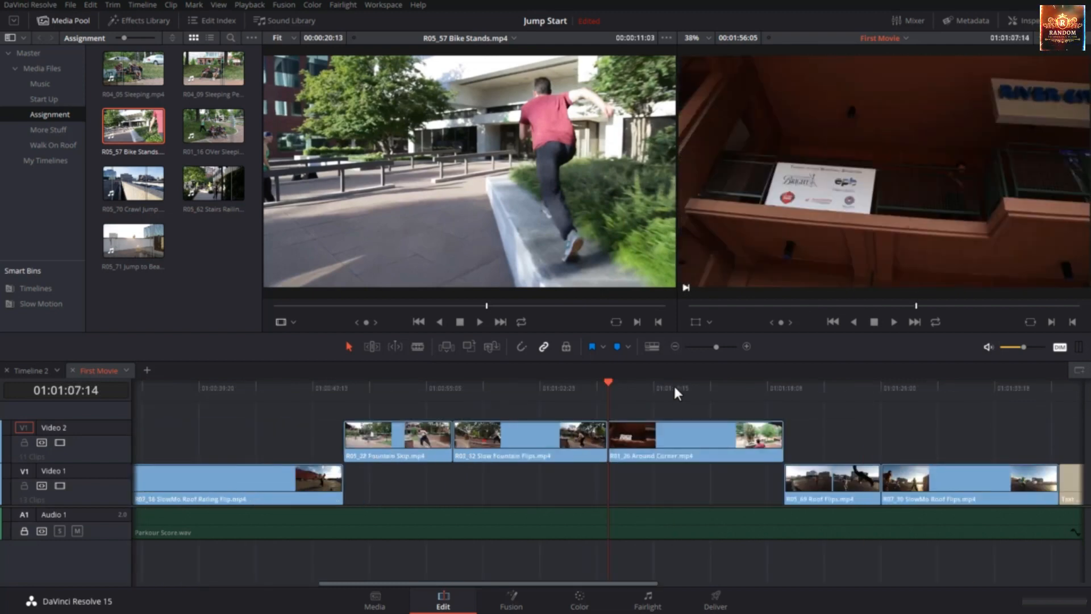
pyautogui.press('Up')
pyautogui.press('Up')
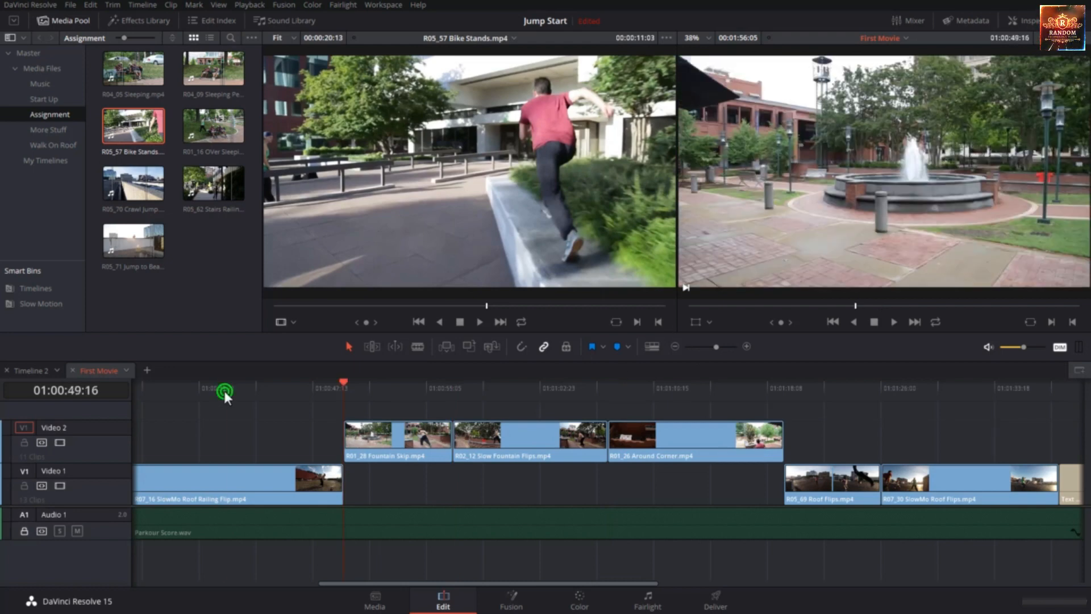
# From inside R07_16 SlowMo Roof Railing Flip, jump the playhead to the clip's last frame and, from inside again, to its first frame.
pyautogui.moveTo(224, 391); pyautogui.dragTo(709, 401)
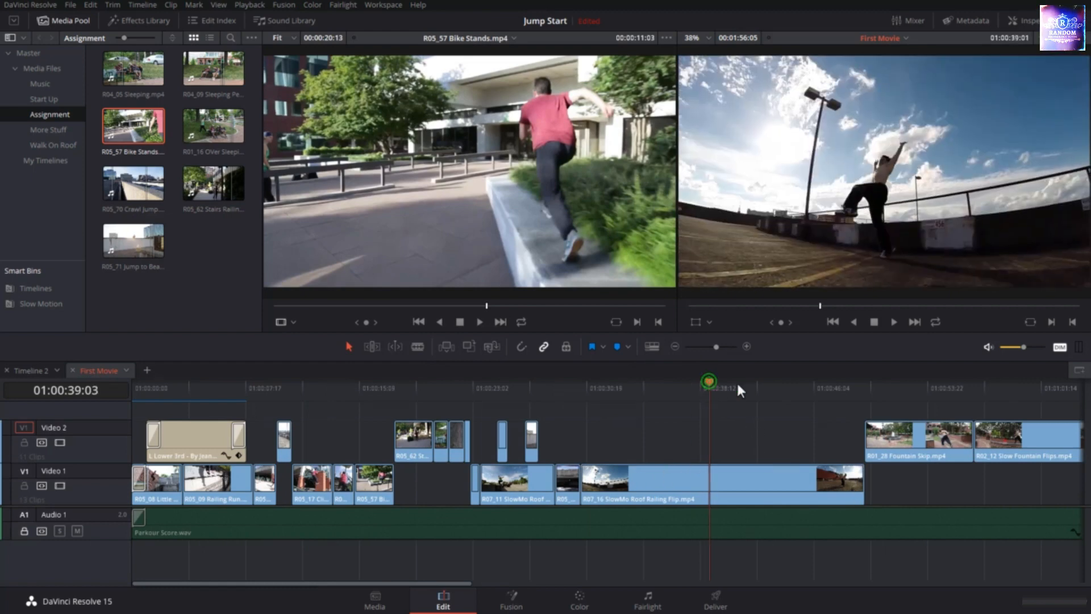
pyautogui.moveTo(736, 381); pyautogui.dragTo(704, 398)
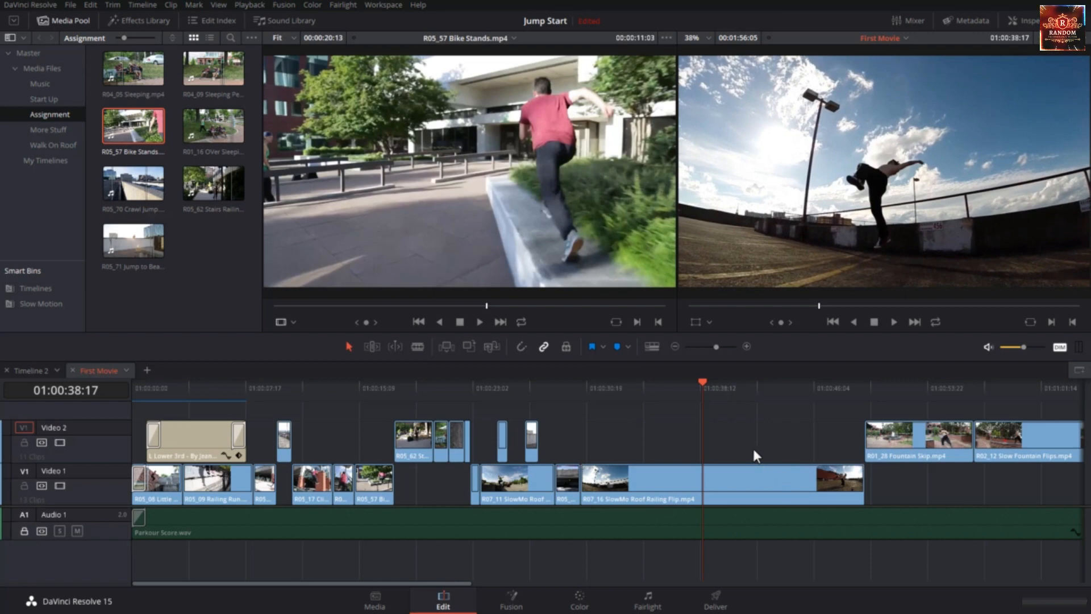
pyautogui.press("'")
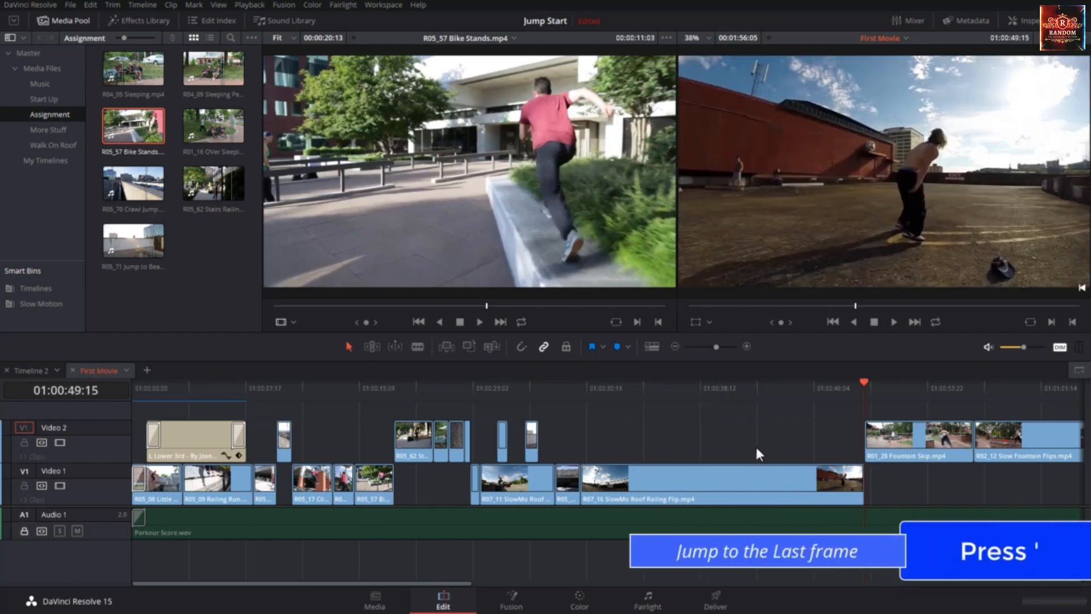
pyautogui.click(707, 390)
pyautogui.press("'")
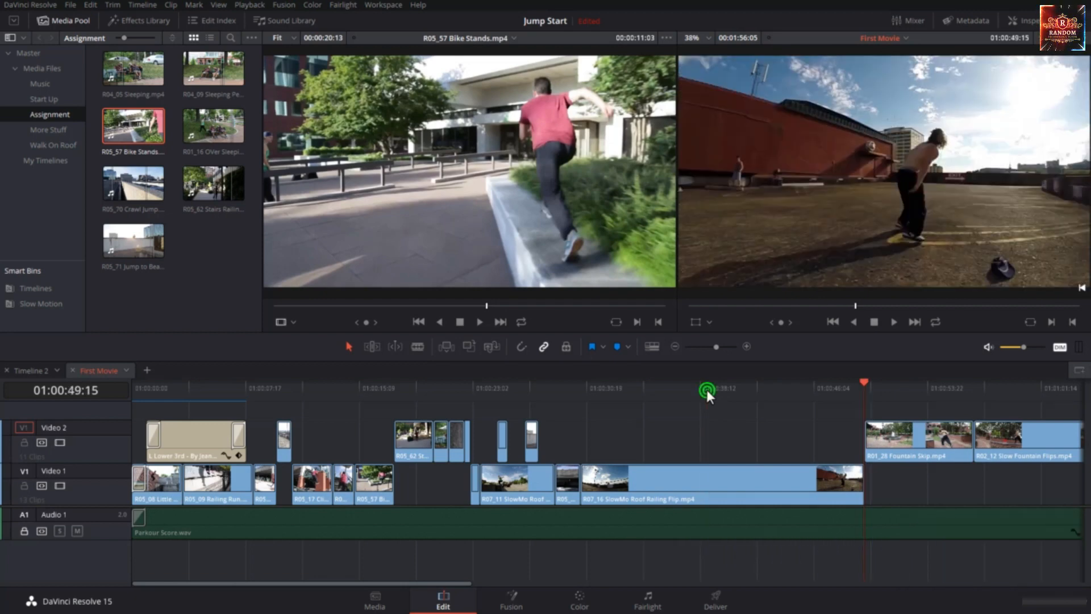
pyautogui.click(707, 390)
pyautogui.press(';')
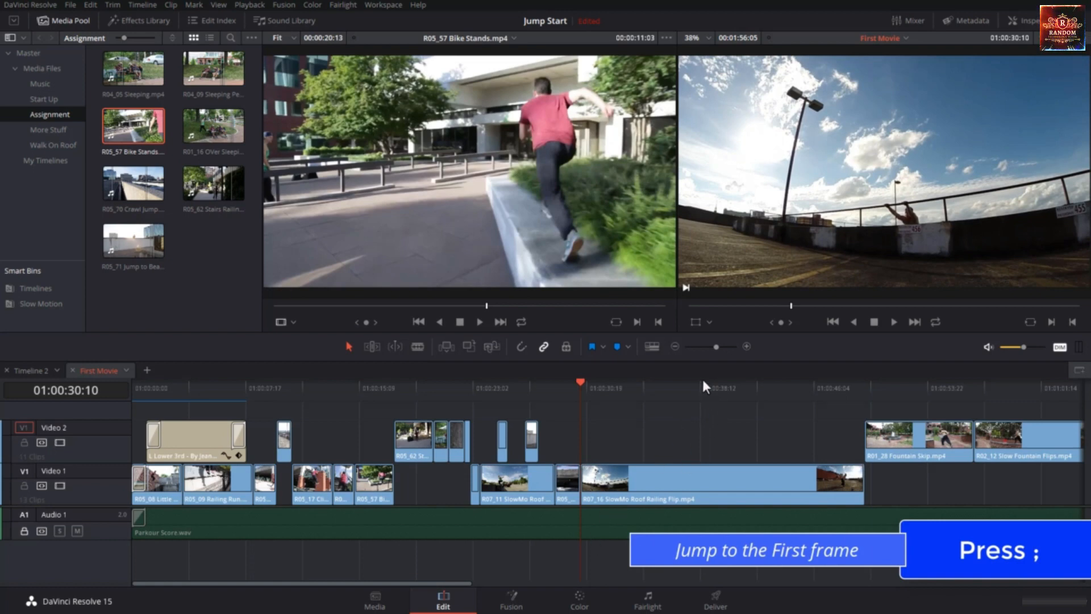
# Jump the playhead to R07_16's first frame and on to its last frame, and return it to 01:00:38:24 inside the clip.
pyautogui.click(702, 389)
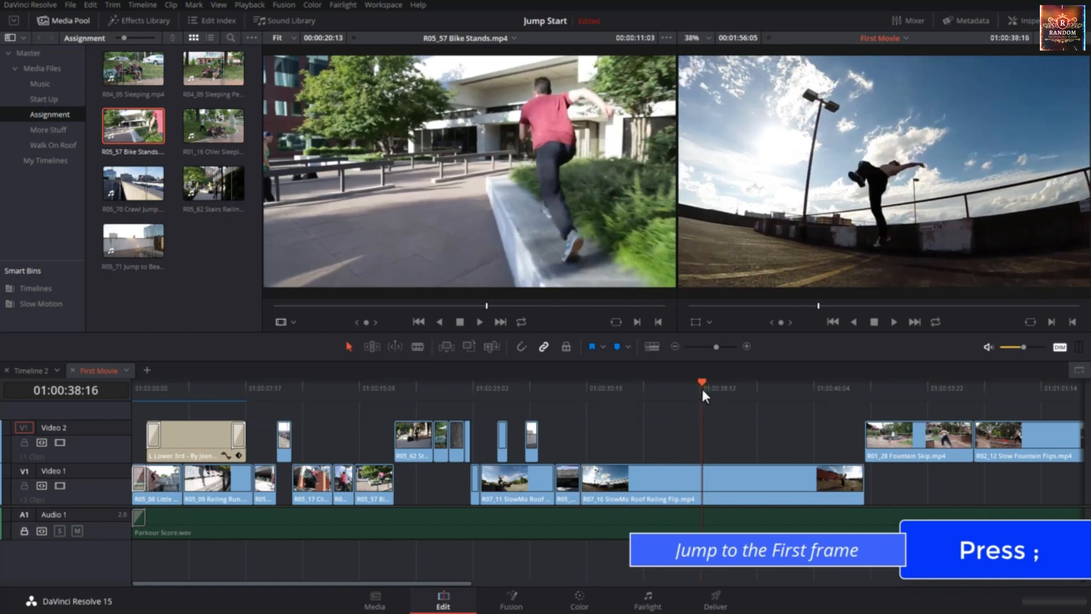
pyautogui.press(';')
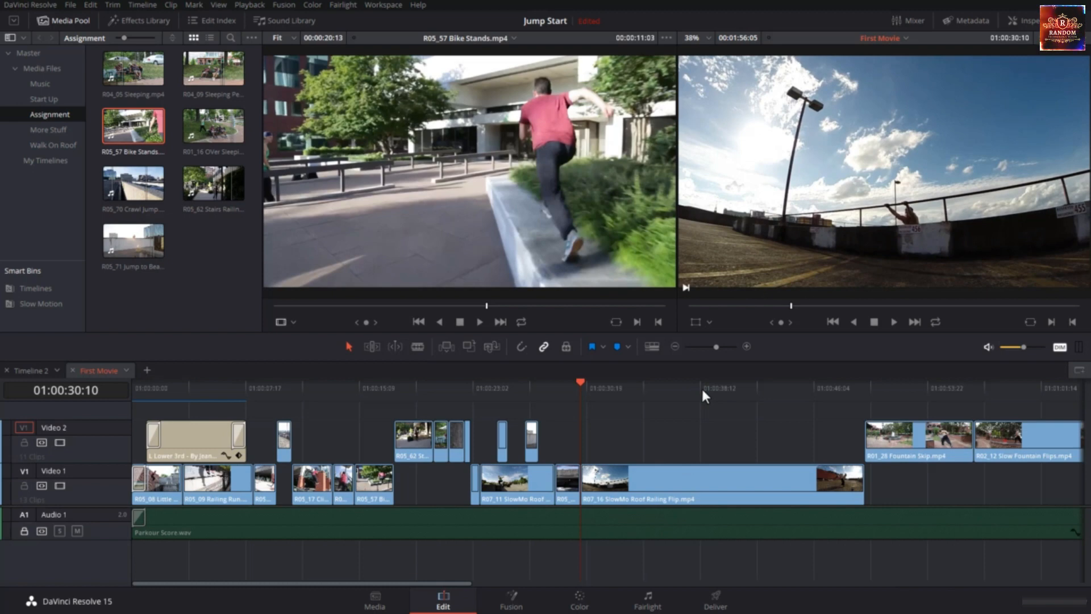
pyautogui.press("'")
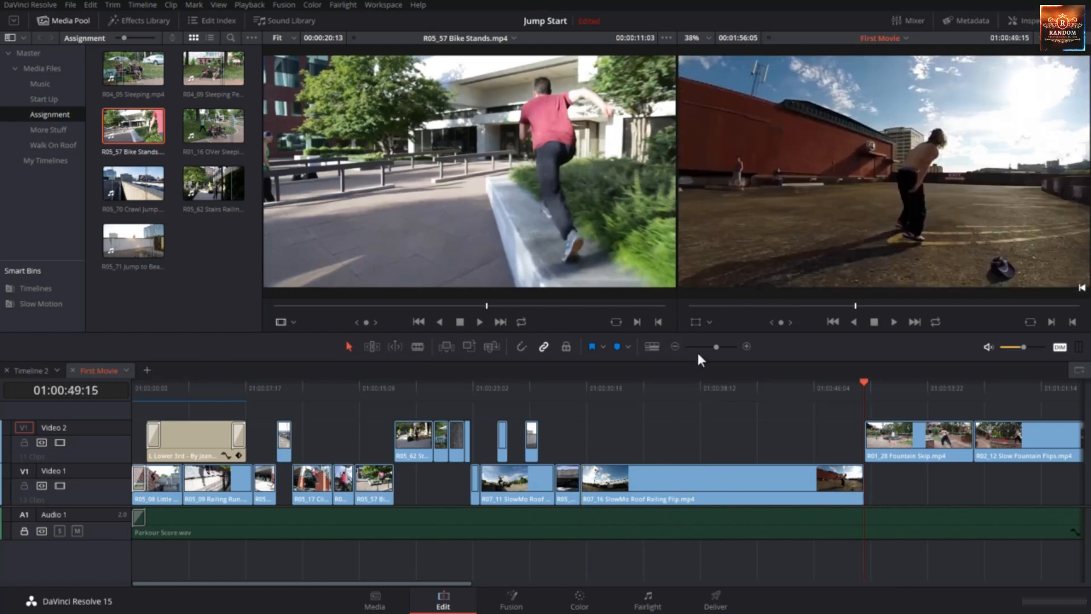
pyautogui.click(707, 390)
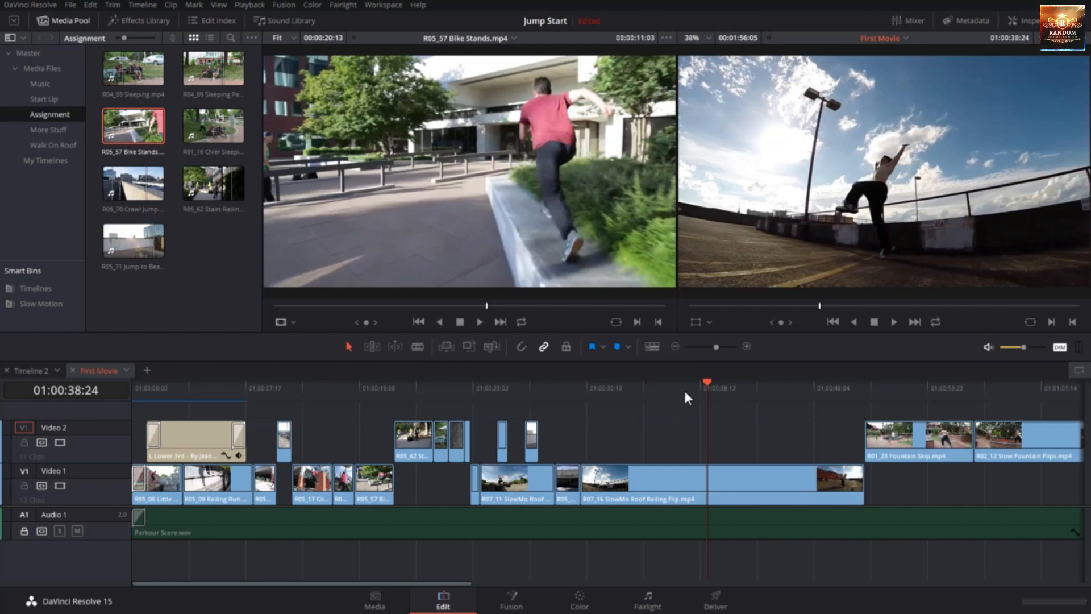
# Place the playhead over R05_43 on Video 1, jump to the clip's end, and open it in the source viewer.
pyautogui.moveTo(577, 386); pyautogui.dragTo(567, 384)
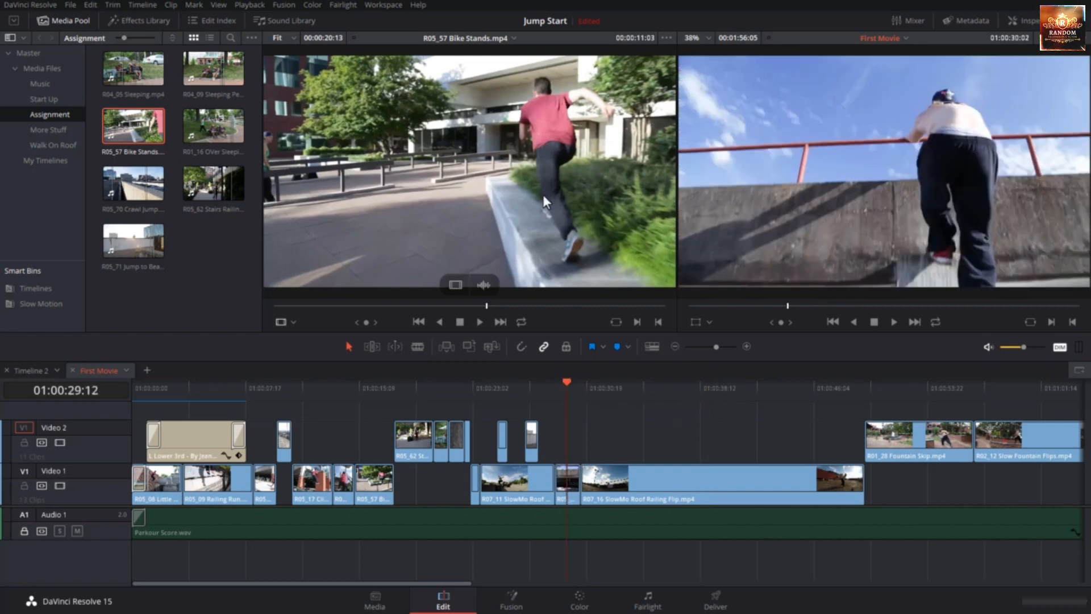
pyautogui.click(571, 483)
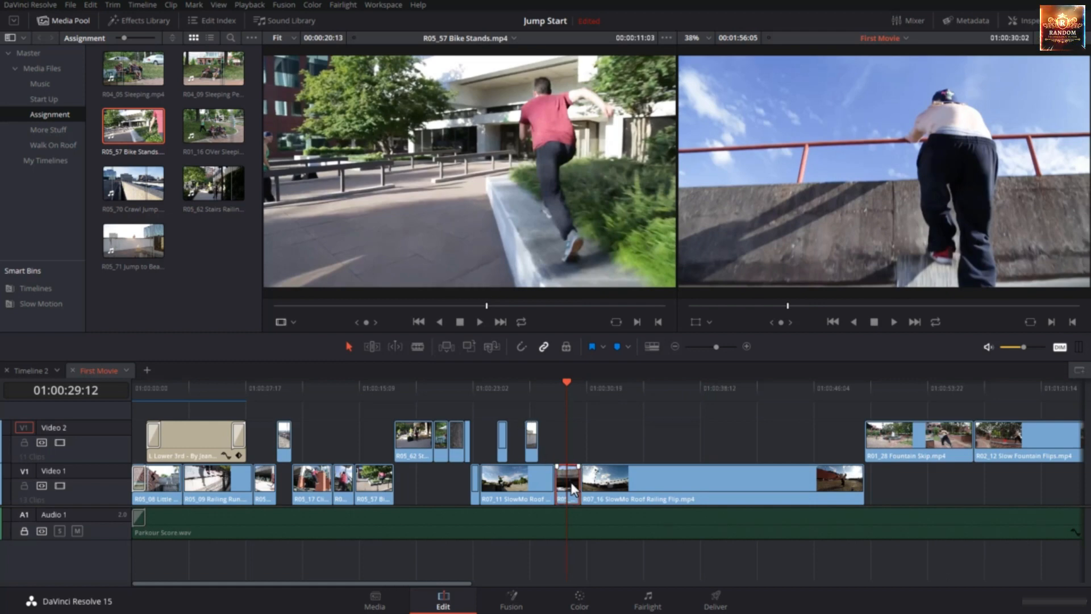
pyautogui.press('Down')
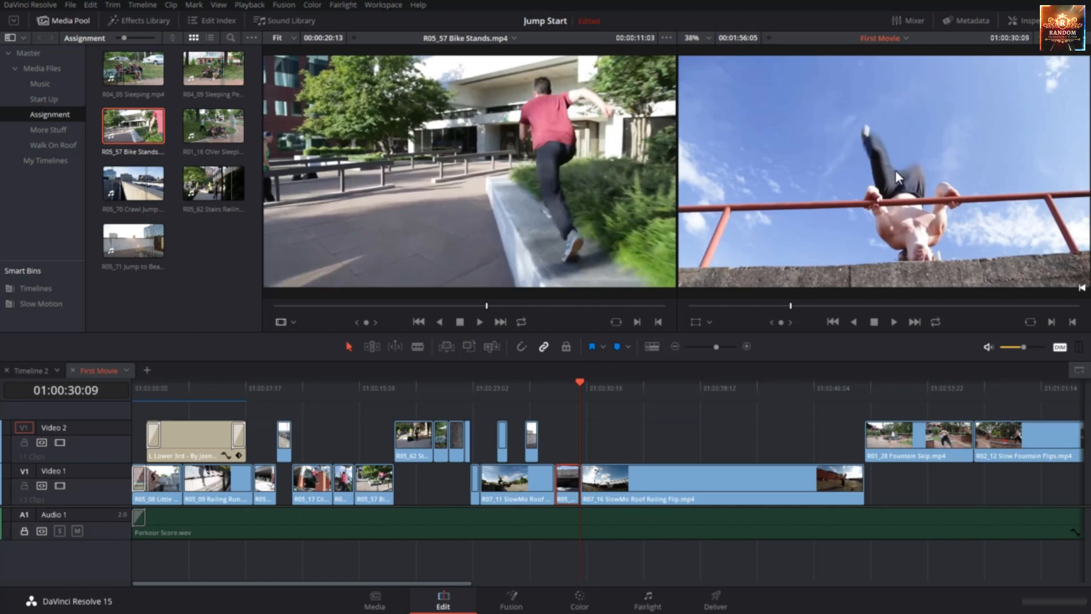
pyautogui.doubleClick(567, 483)
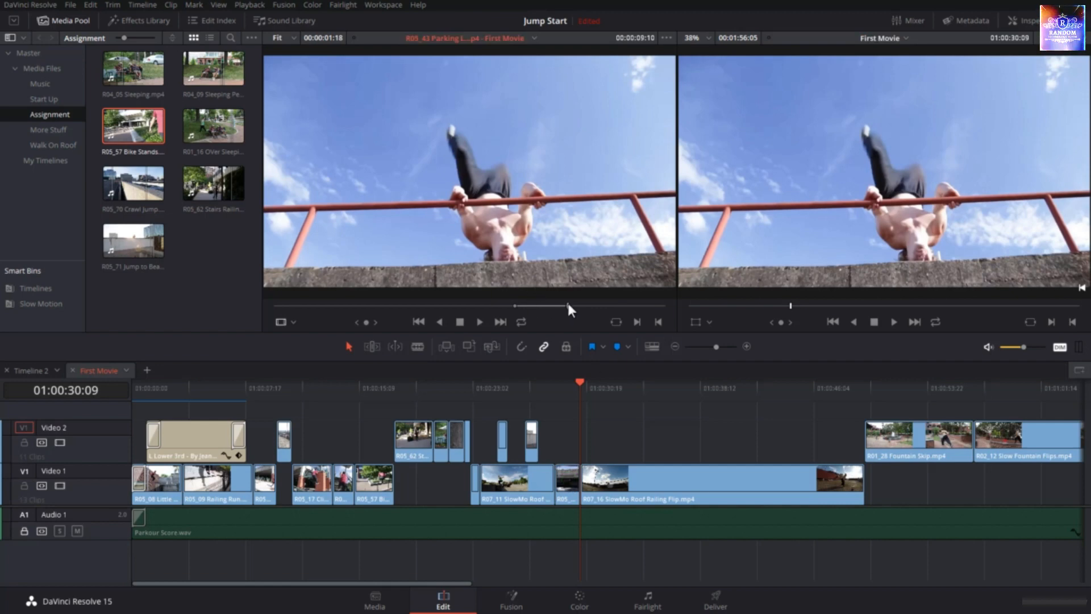
# Jump the timeline playhead to R05_43's first frame and load the clip in the source viewer at that frame.
pyautogui.click(575, 414)
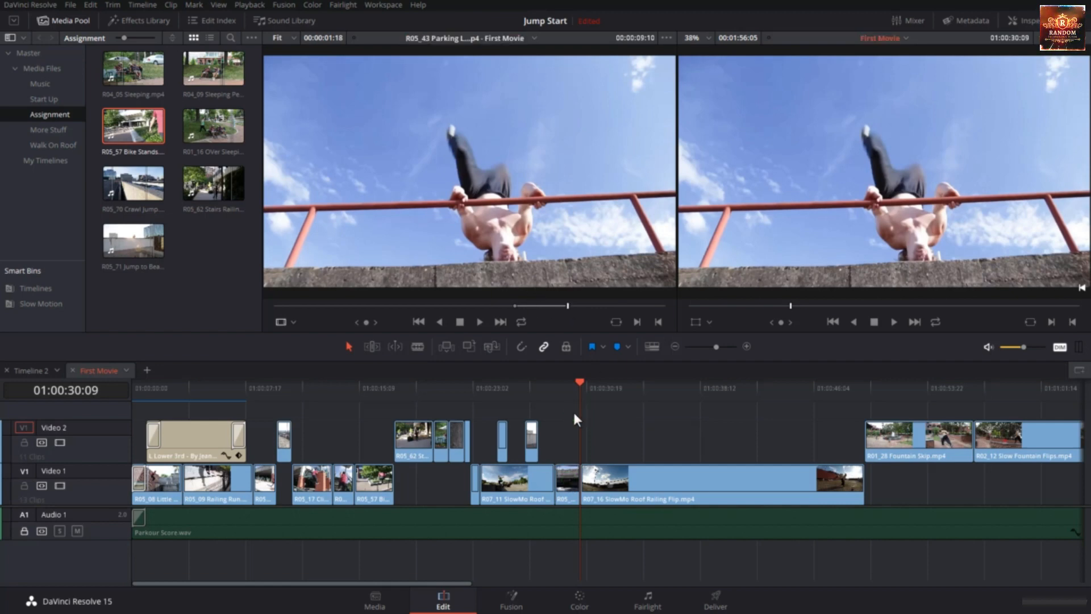
pyautogui.press('Up')
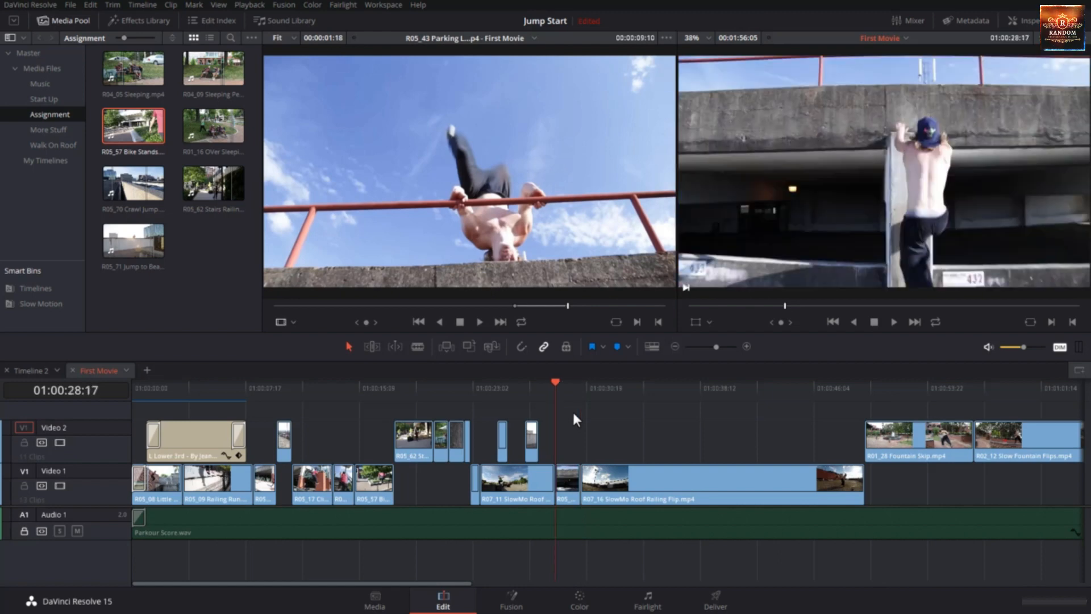
pyautogui.doubleClick(567, 483)
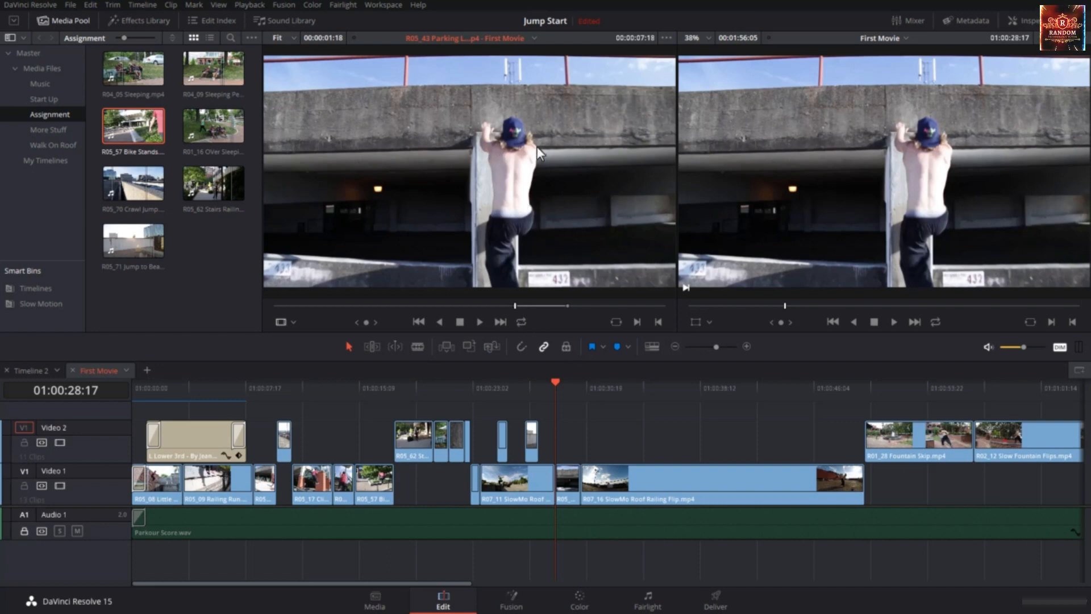
# Jump between R05_43's Out and In points in the source viewer, ending on the Out point.
pyautogui.hotkey('shift', 'o')
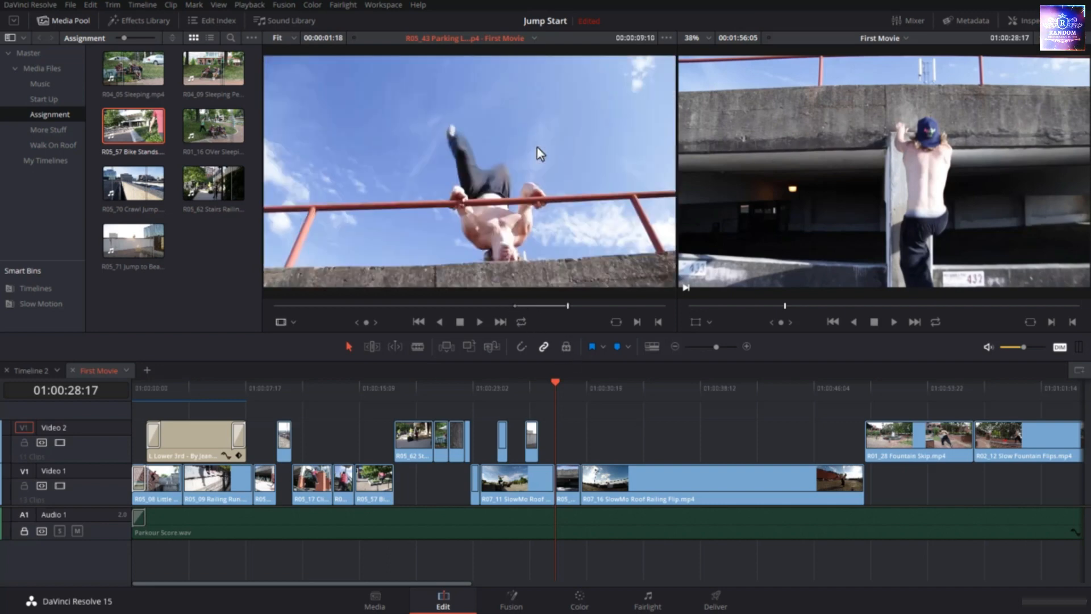
pyautogui.hotkey('shift', 'i')
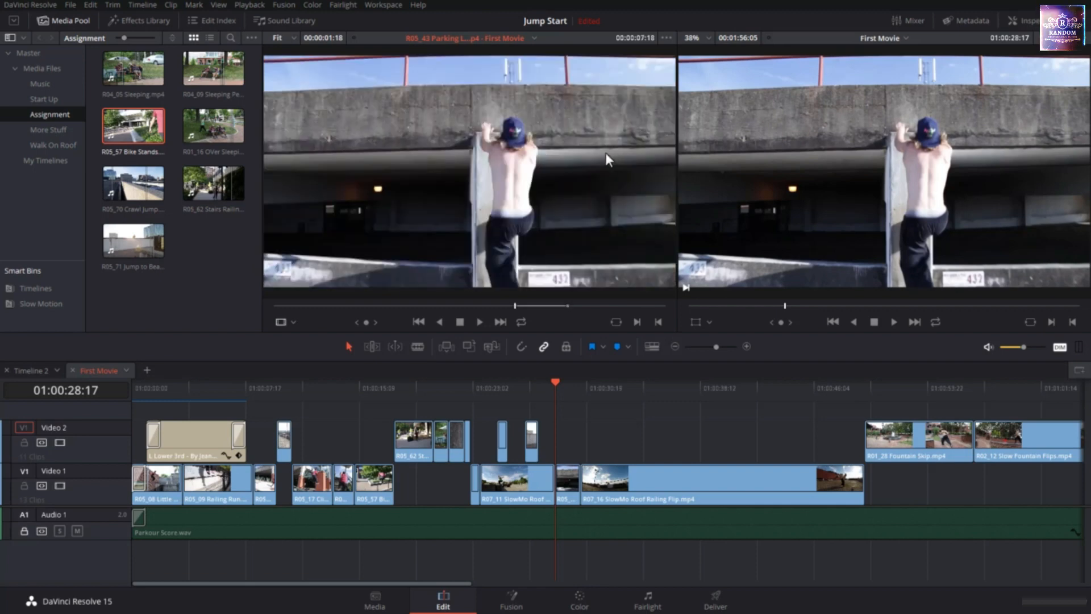
pyautogui.hotkey('shift', 'o')
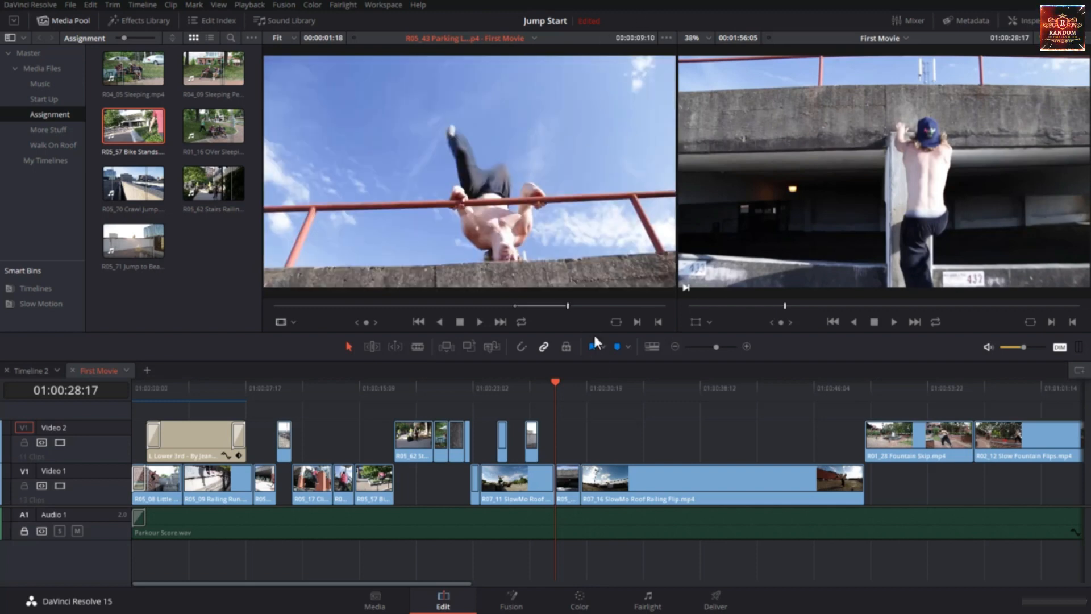
# Scrub the playhead to the mid-air flip at 01:00:36:15 and select R07_16 SlowMo Roof Railing Flip.
pyautogui.moveTo(555, 389); pyautogui.dragTo(594, 404)
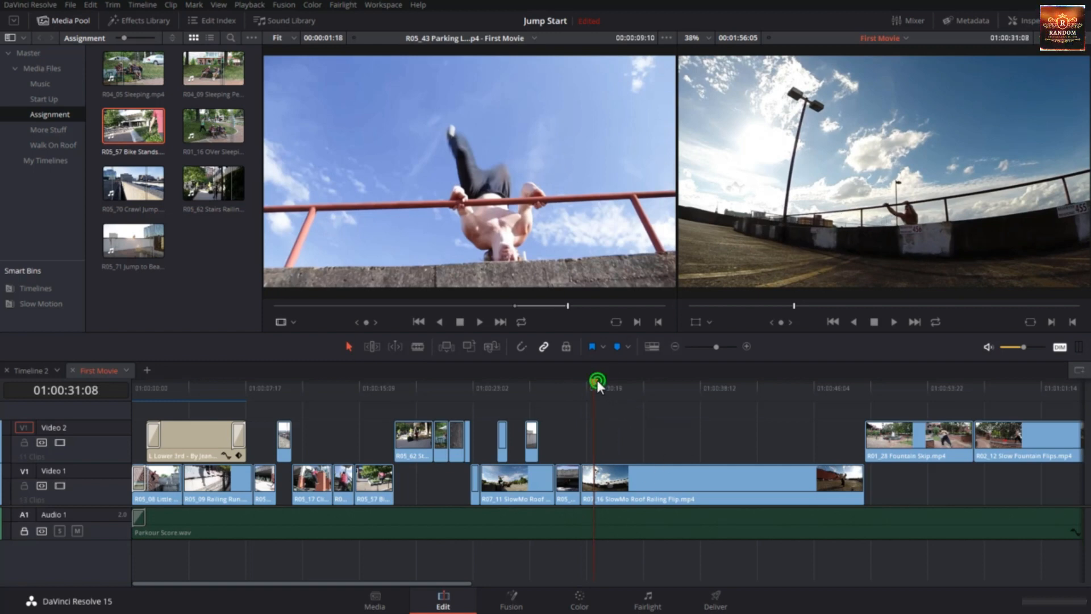
pyautogui.moveTo(598, 383); pyautogui.dragTo(675, 397)
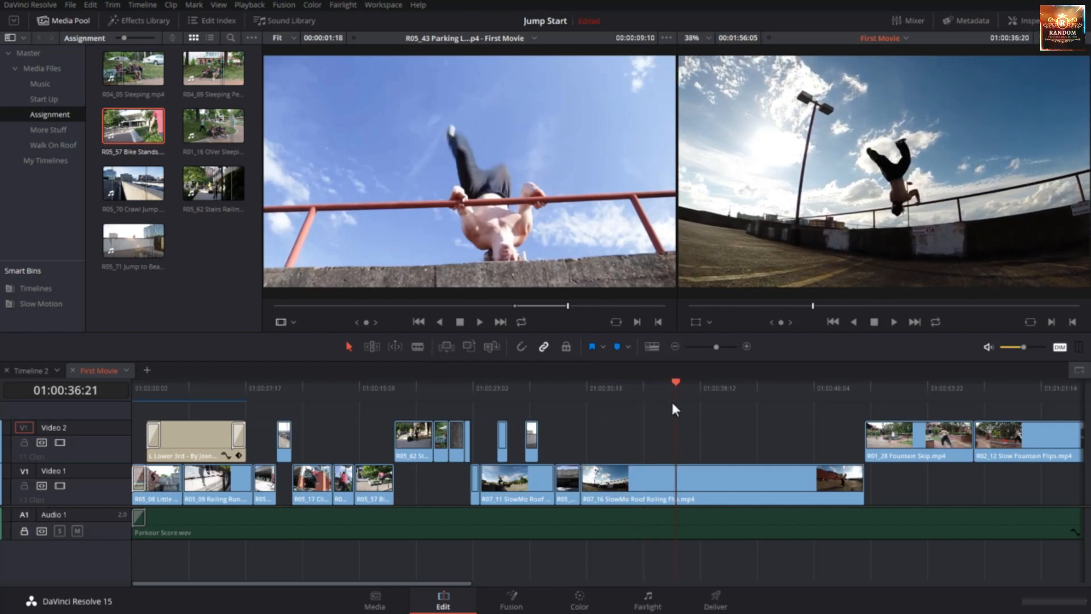
pyautogui.moveTo(676, 382); pyautogui.dragTo(671, 384)
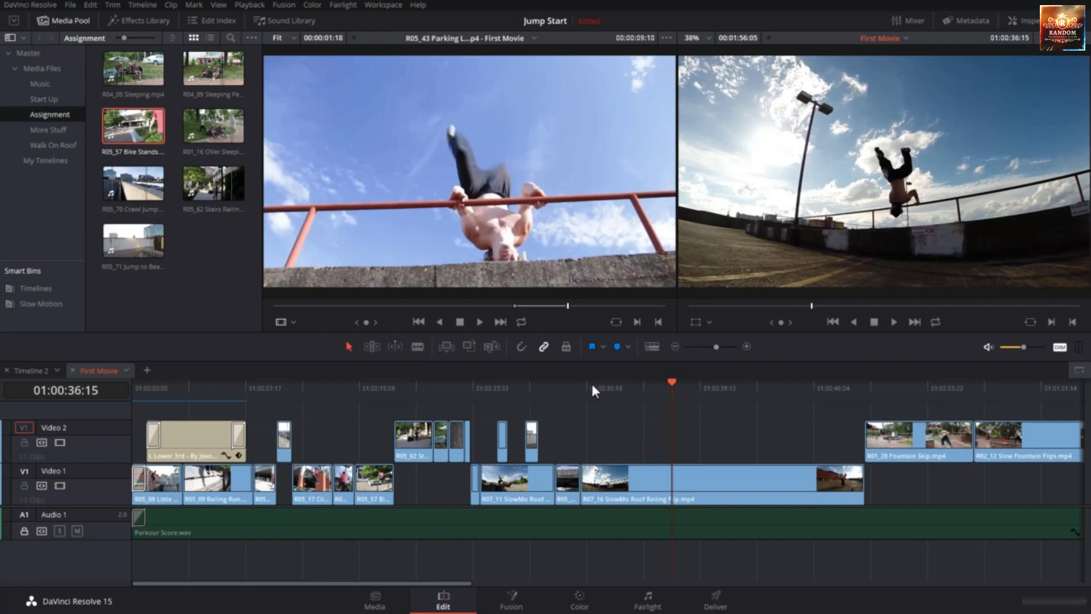
pyautogui.click(652, 473)
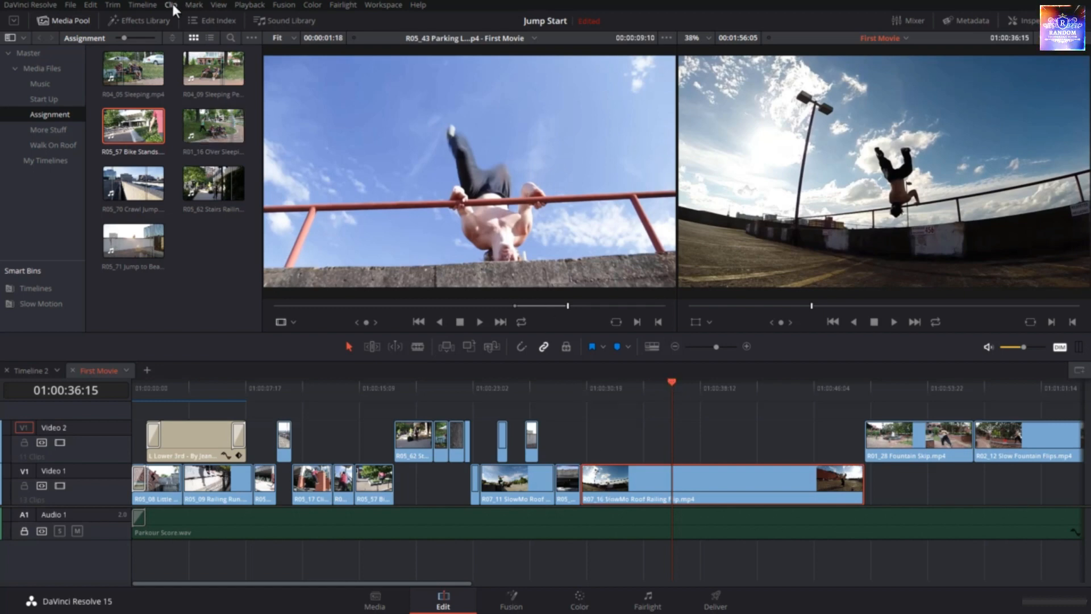
# Try trimming R07_16's start to the playhead with Trim Start, without rippling, and undo the trim.
pyautogui.click(120, 4)
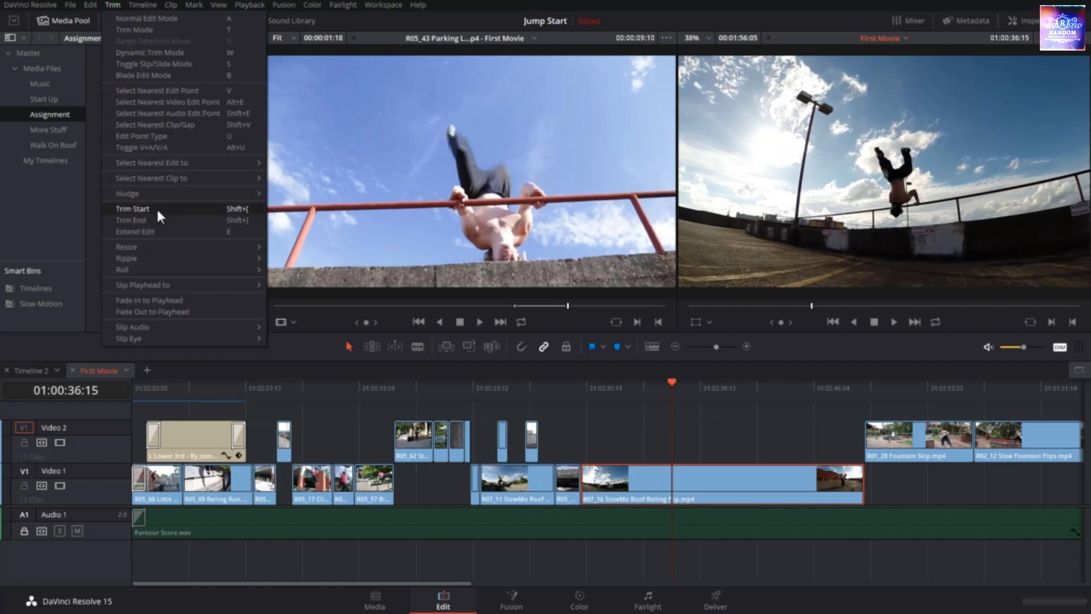
pyautogui.moveTo(166, 259)
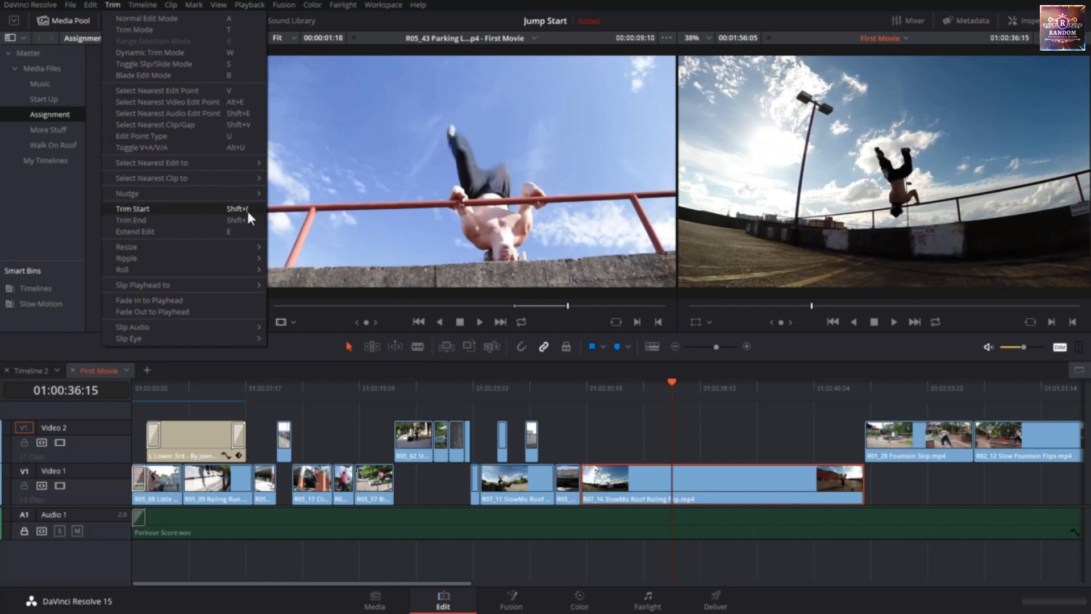
pyautogui.moveTo(245, 258)
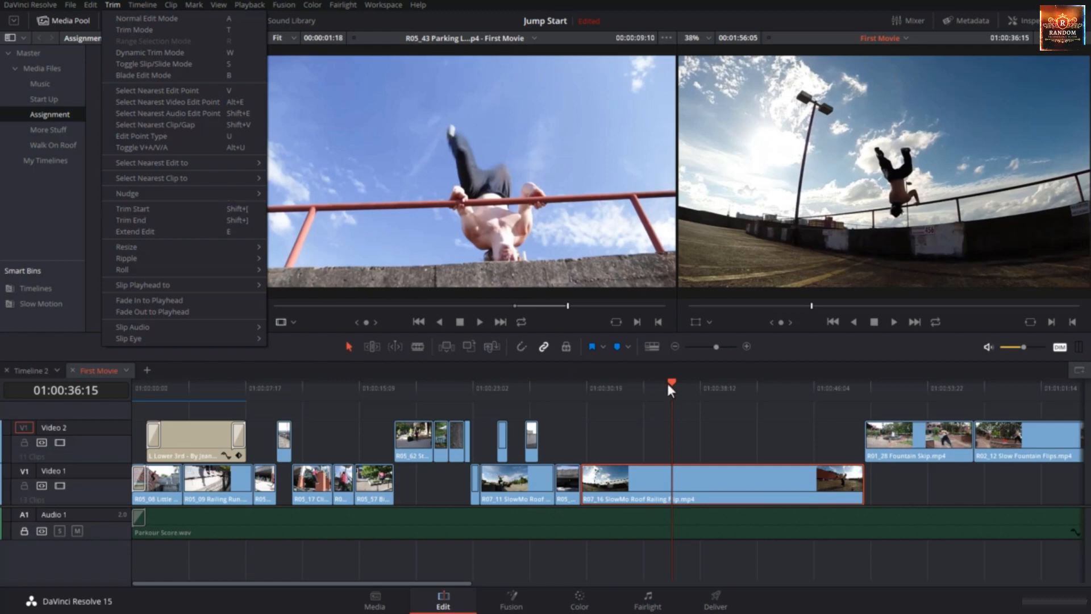
pyautogui.click(344, 345)
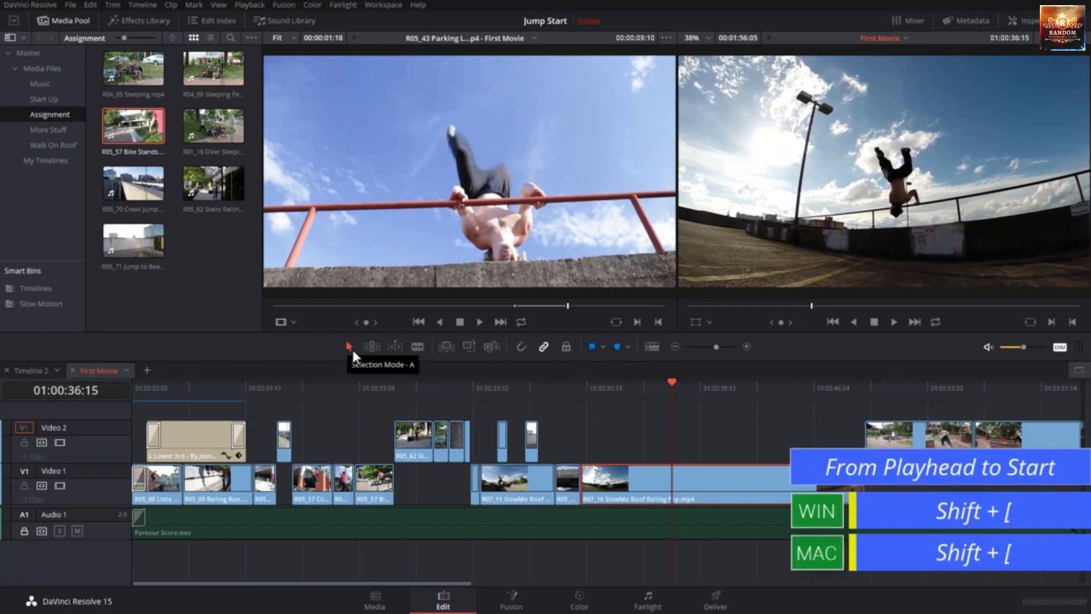
pyautogui.hotkey('shift', '[')
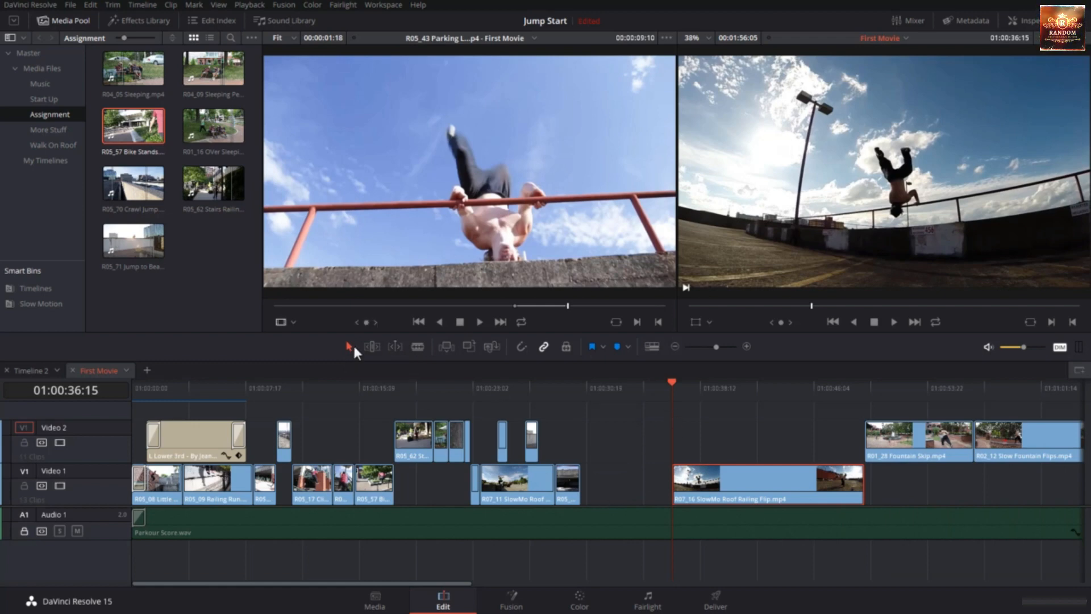
pyautogui.hotkey('ctrl', 'z')
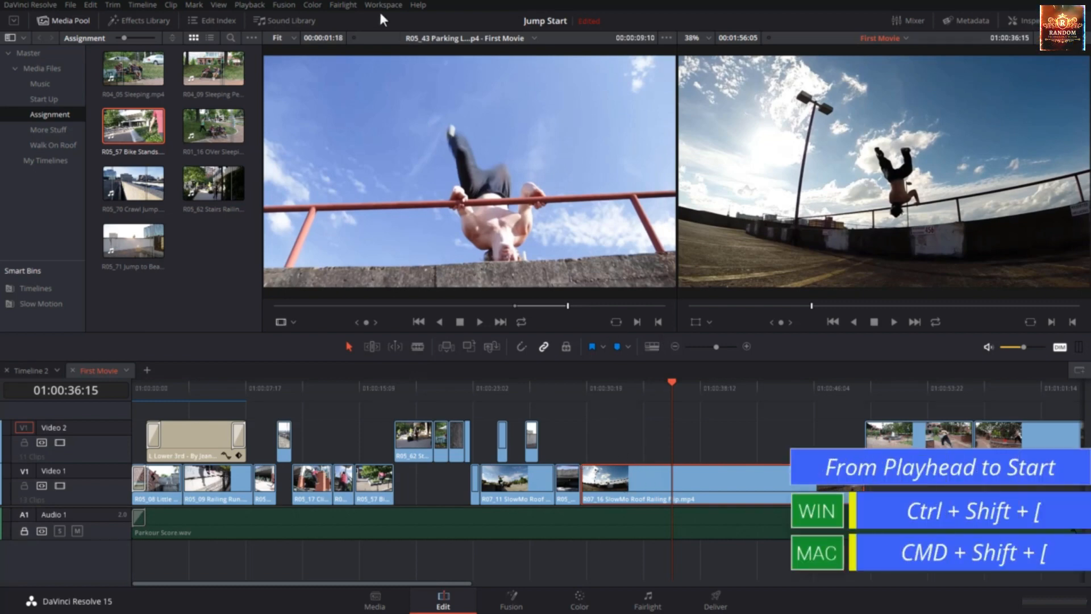
# Ripple-trim the start of R07_16 SlowMo Roof Railing Flip to the playhead at 01:00:36:15.
pyautogui.click(112, 5)
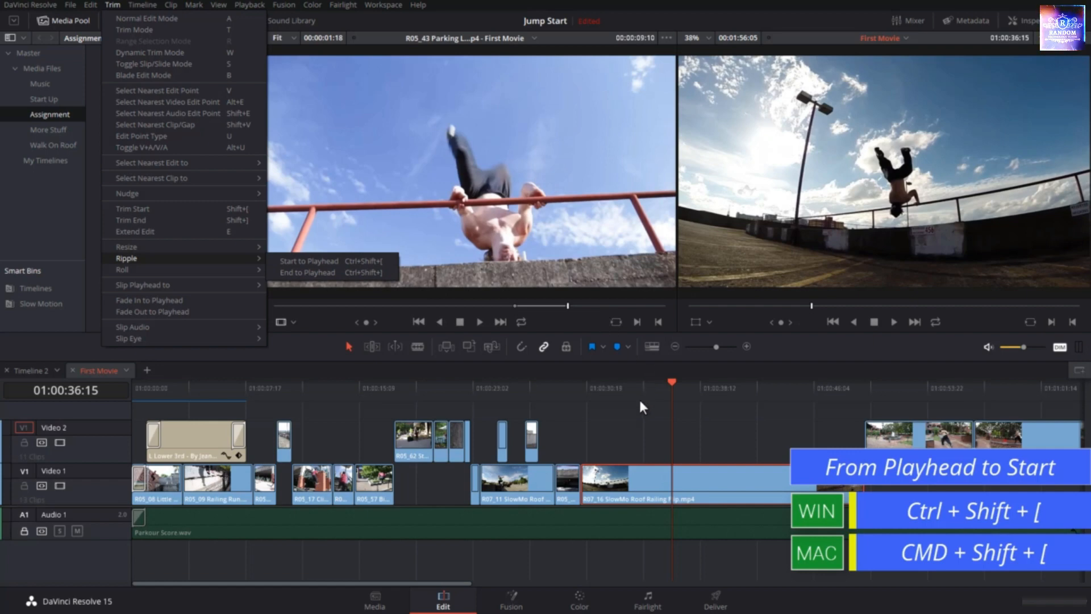
pyautogui.click(619, 562)
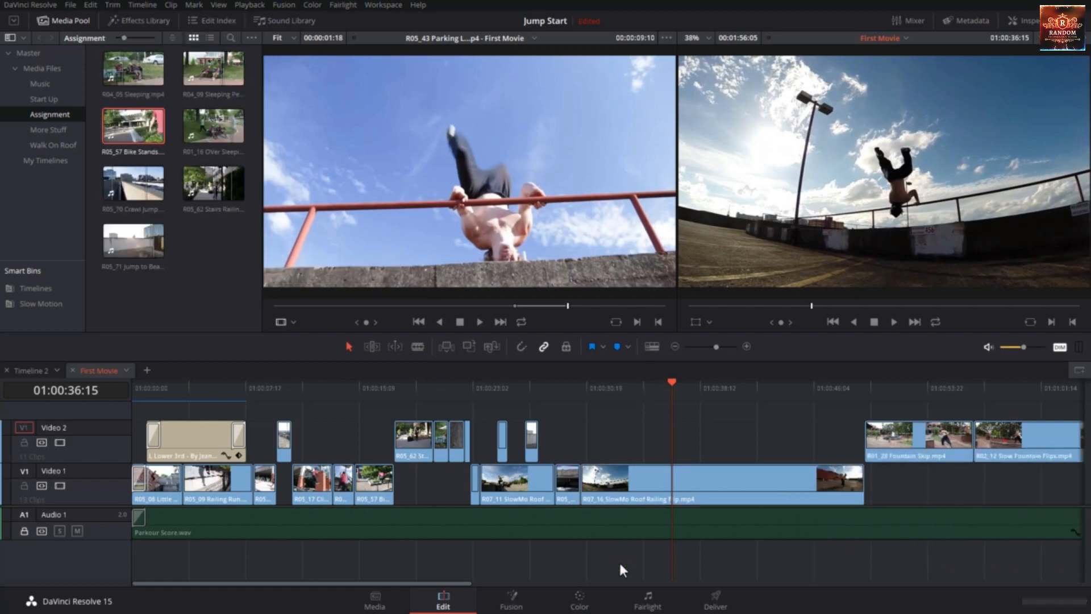
pyautogui.hotkey('shift', '[')
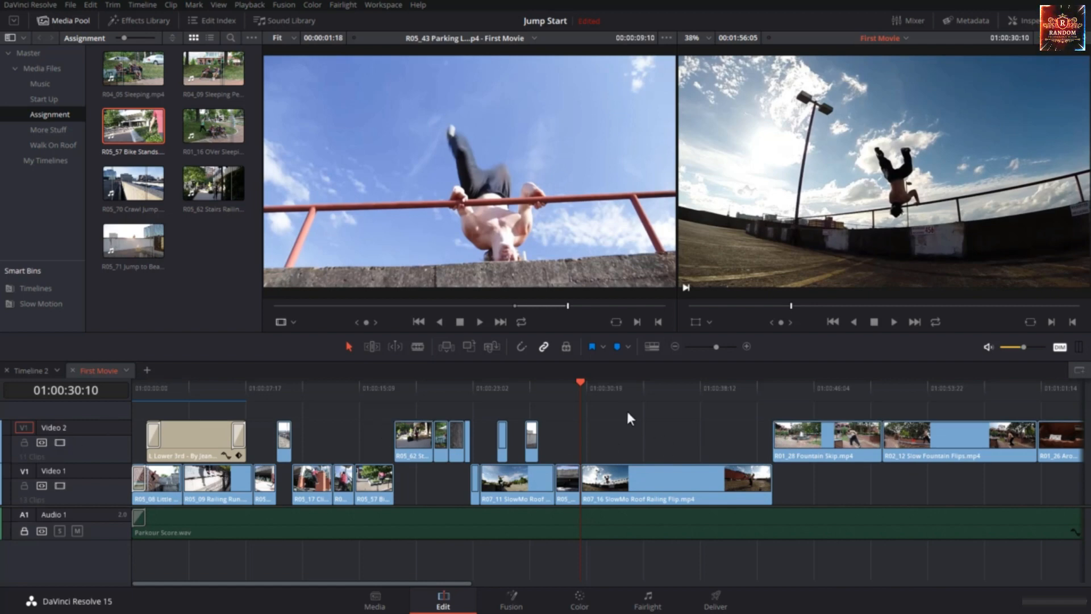
# Move the playhead inside R07_16 and step frame by frame to 01:00:33:10, after the landing, as the new end position.
pyautogui.moveTo(578, 383); pyautogui.dragTo(609, 403)
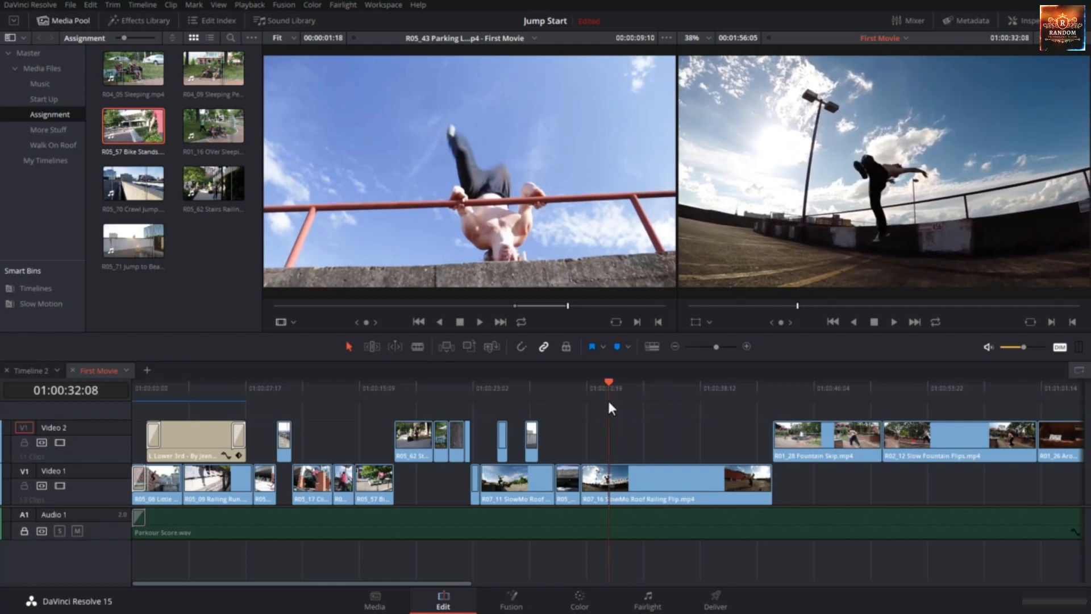
pyautogui.press('Left')
pyautogui.press('Right')
pyautogui.press('Right')
pyautogui.press('Right')
pyautogui.press('Right')
pyautogui.press('Right')
pyautogui.press('Right')
pyautogui.press('Right')
pyautogui.press('Right')
pyautogui.press('Right')
pyautogui.press('Right')
pyautogui.press('Right')
pyautogui.press('Right')
pyautogui.press('Right')
pyautogui.press('Right')
pyautogui.press('Right')
pyautogui.press('Right')
pyautogui.press('Right')
pyautogui.press('Right')
pyautogui.press('Right')
pyautogui.press('Right')
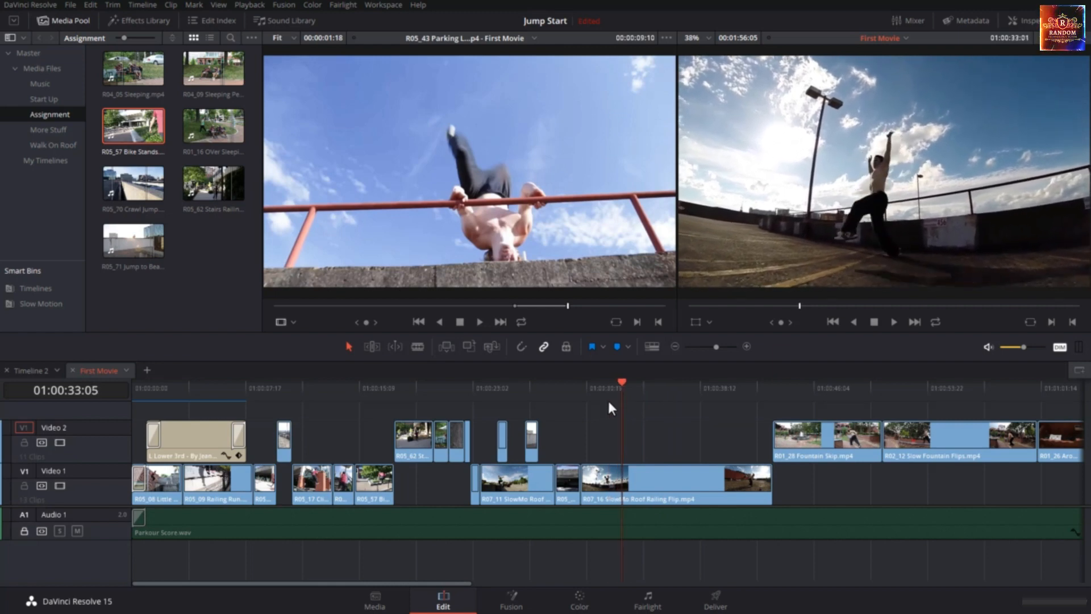
pyautogui.press('Right')
pyautogui.press('Right')
pyautogui.press('Right')
pyautogui.press('Right')
pyautogui.press('Right')
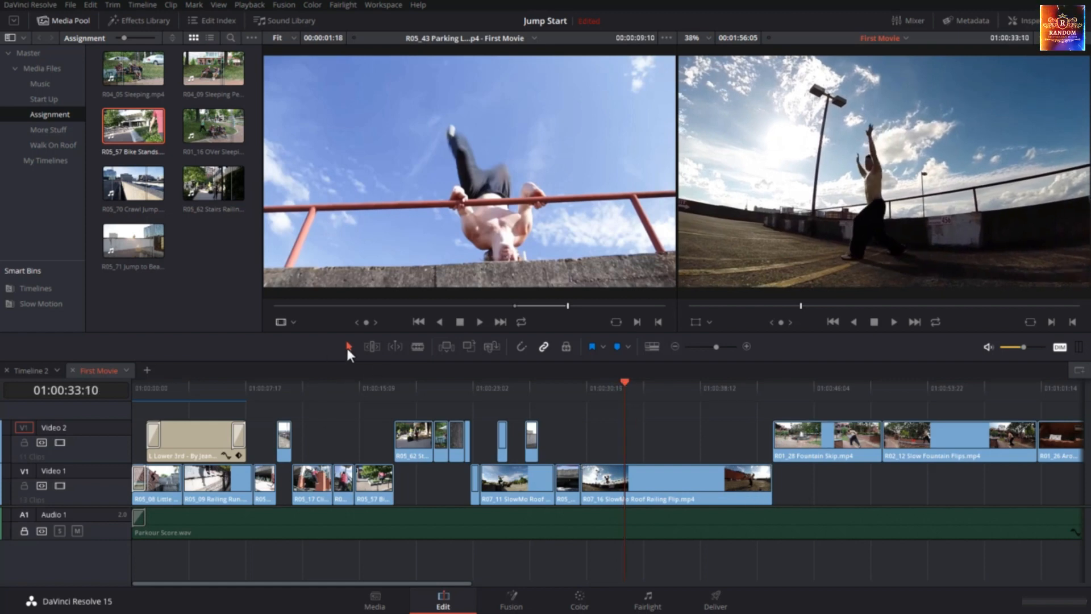
# Try trimming R07_16's end to the playhead with Trim End, without rippling, and undo the trim.
pyautogui.click(116, 5)
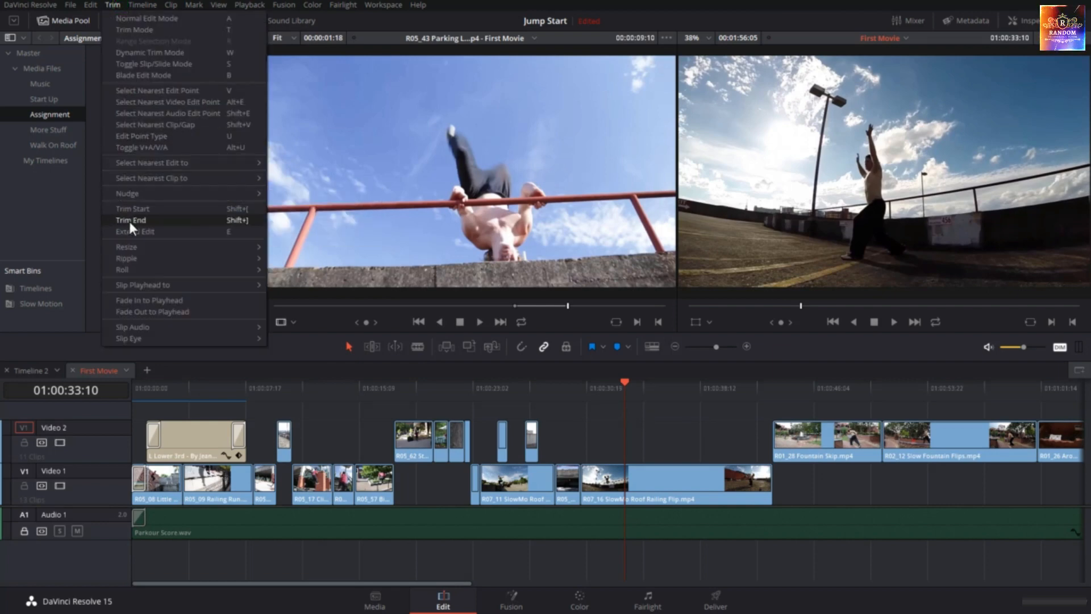
pyautogui.moveTo(135, 260)
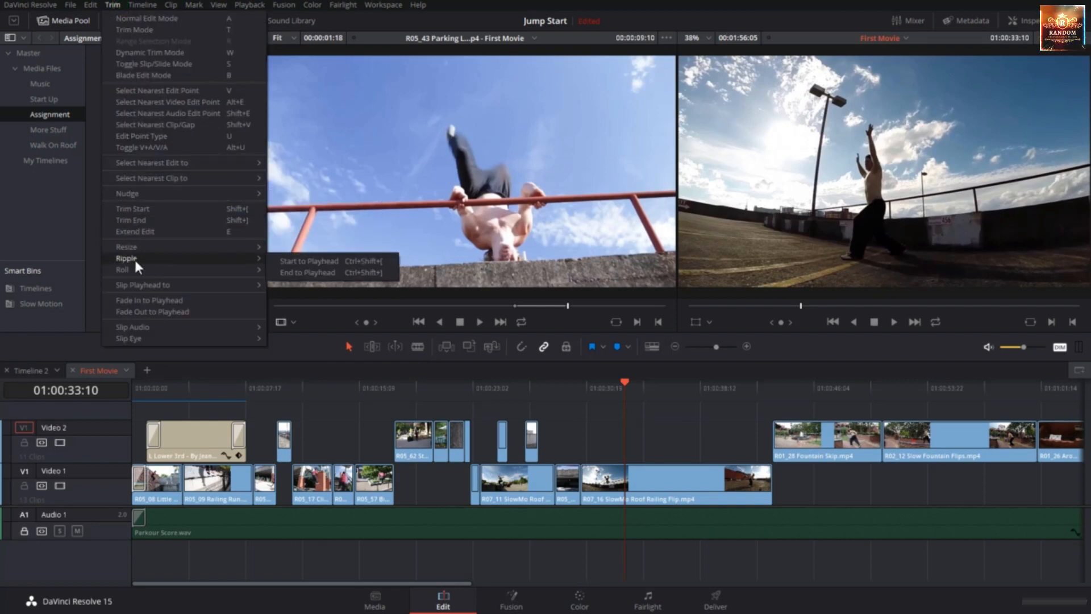
pyautogui.click(688, 565)
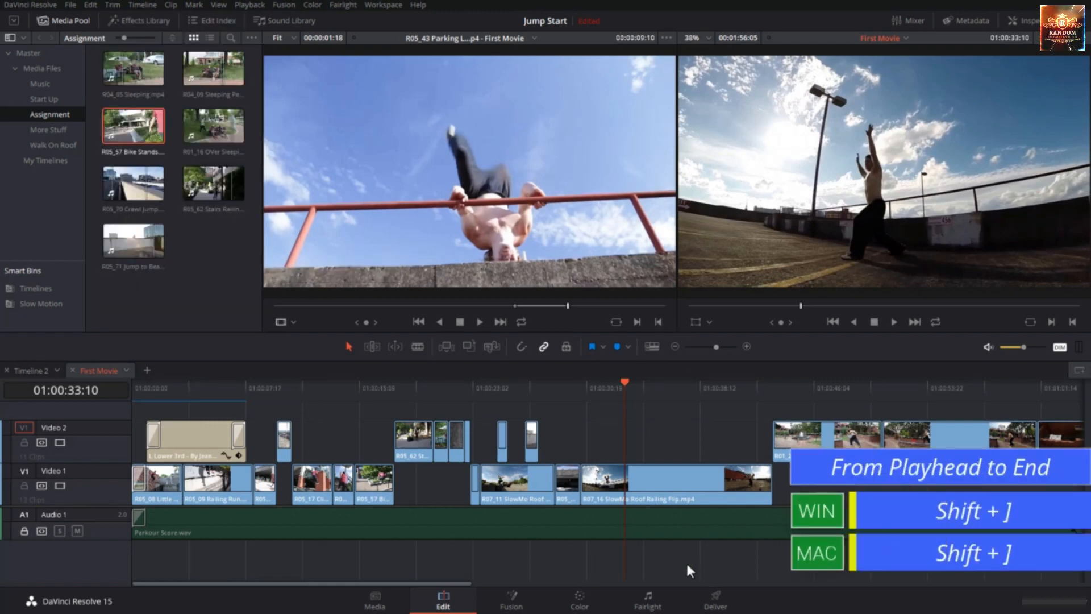
pyautogui.hotkey('shift', ']')
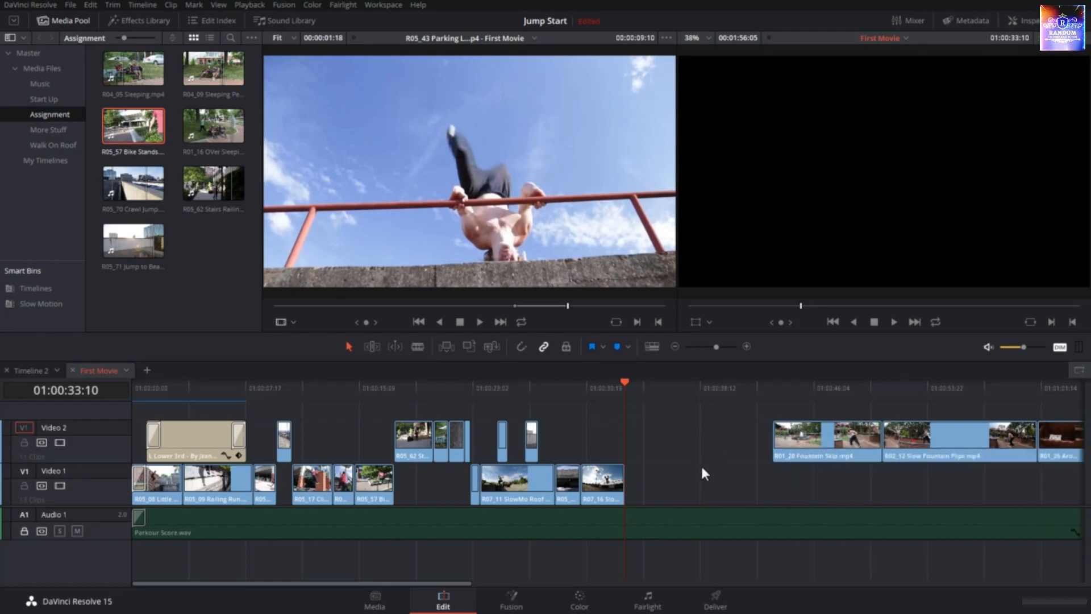
pyautogui.hotkey('ctrl', 'z')
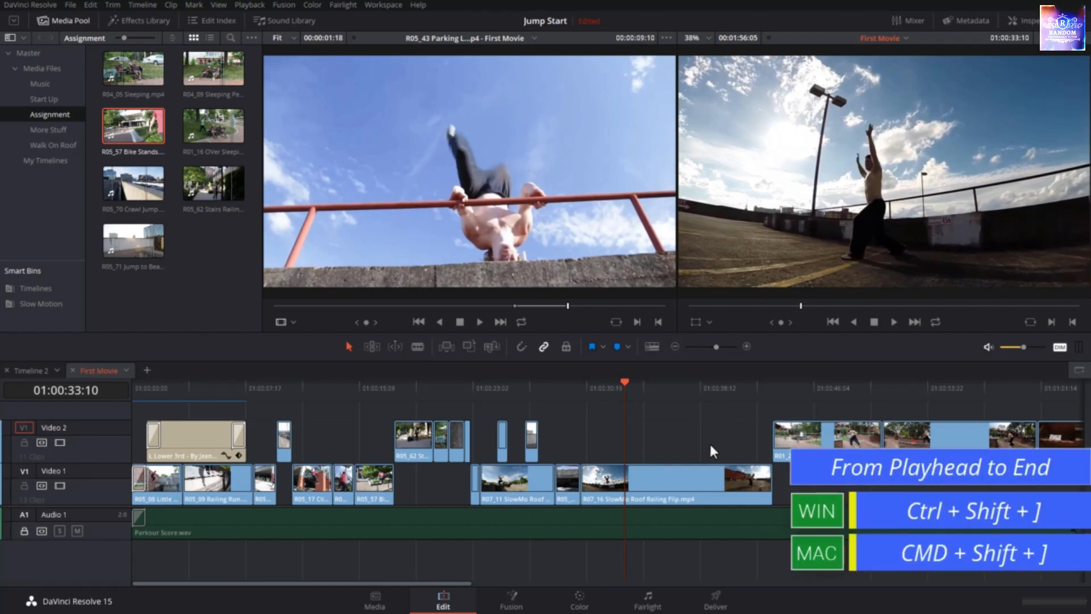
# Try ripple-trimming R07_16's end to the playhead at 01:00:33:10, and undo both ripple trims of the clip.
pyautogui.hotkey('ctrl', 'shift', ']')
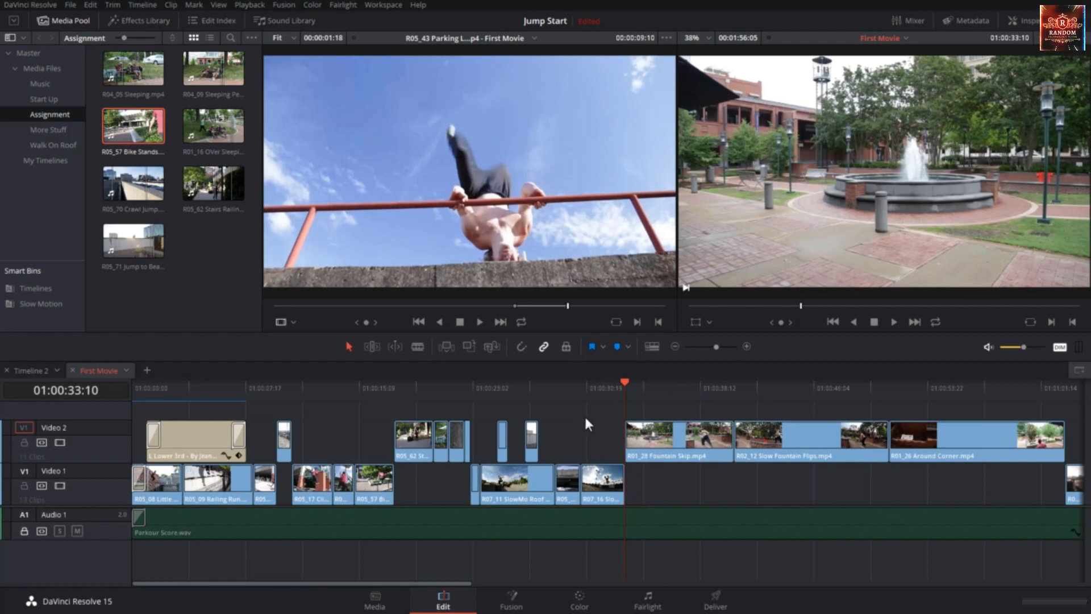
pyautogui.press('Left')
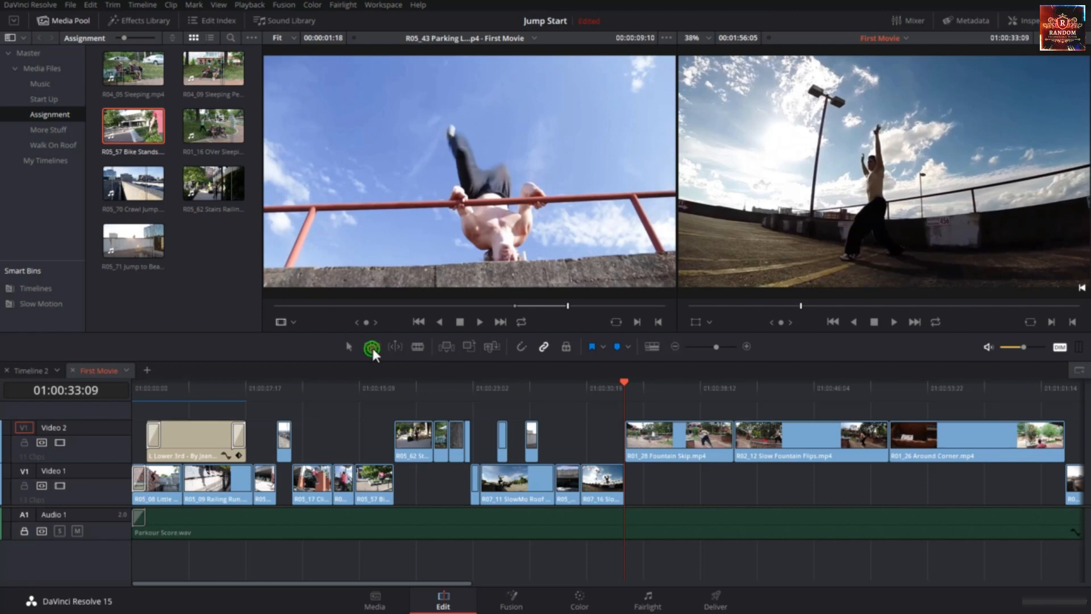
pyautogui.hotkey('ctrl', 'z')
pyautogui.hotkey('ctrl', 'z')
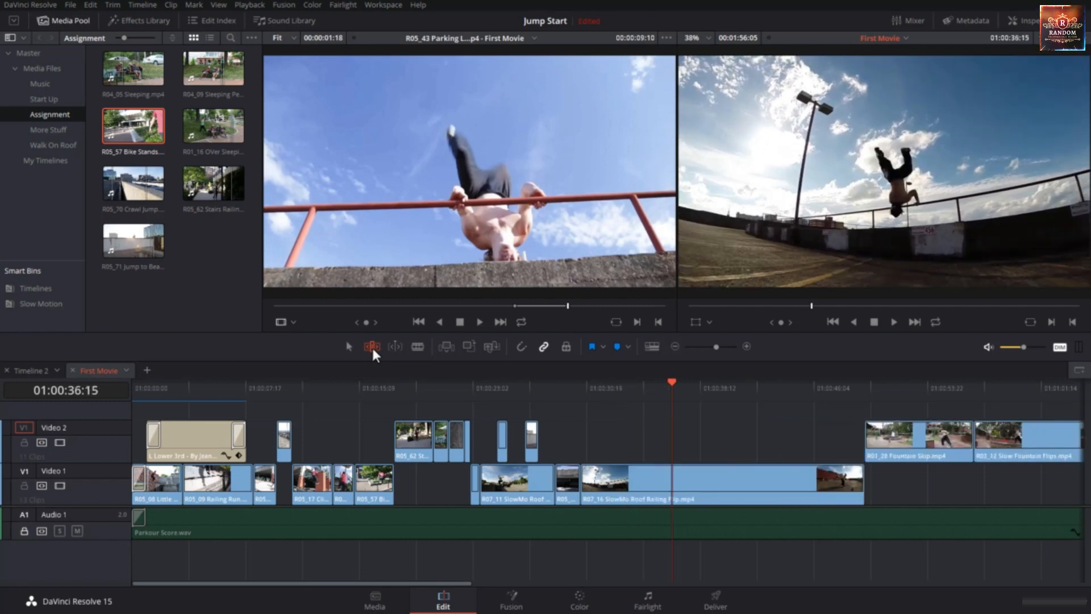
# Ripple-trim the start of R07_16 SlowMo Roof Railing Flip to the playhead at 01:00:36:15 with Trim Mode active.
pyautogui.click(121, 7)
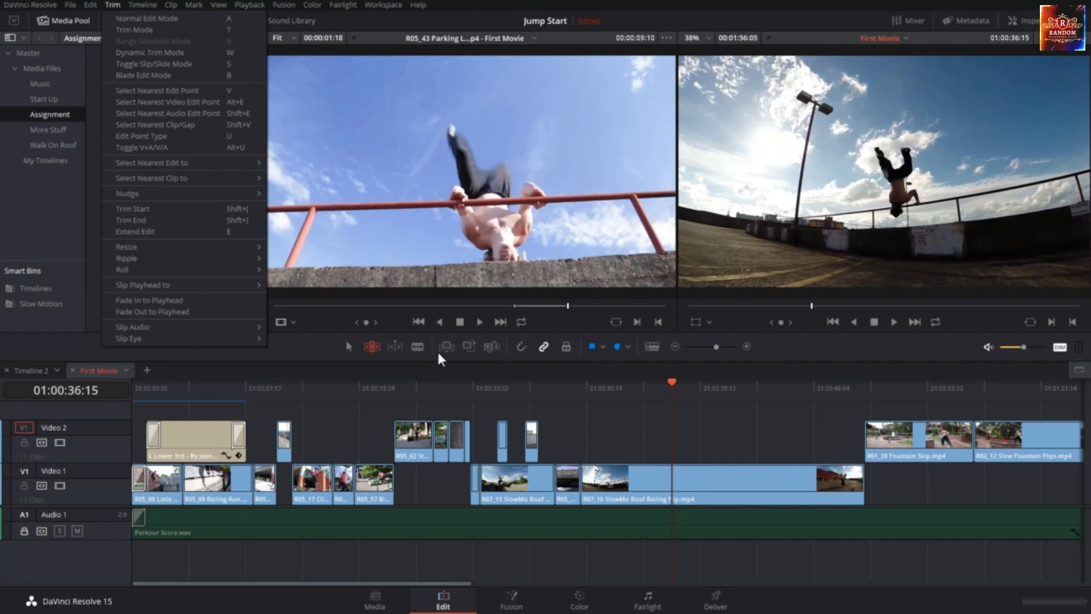
pyautogui.click(700, 568)
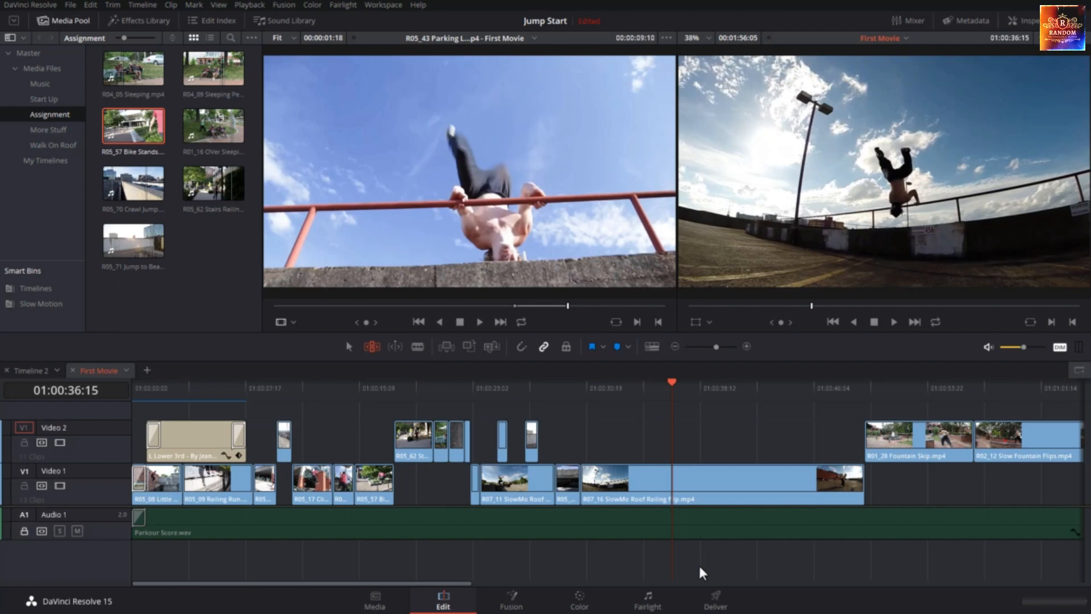
pyautogui.hotkey('ctrl', 'shift', '[')
pyautogui.hotkey('ctrl', 'z')
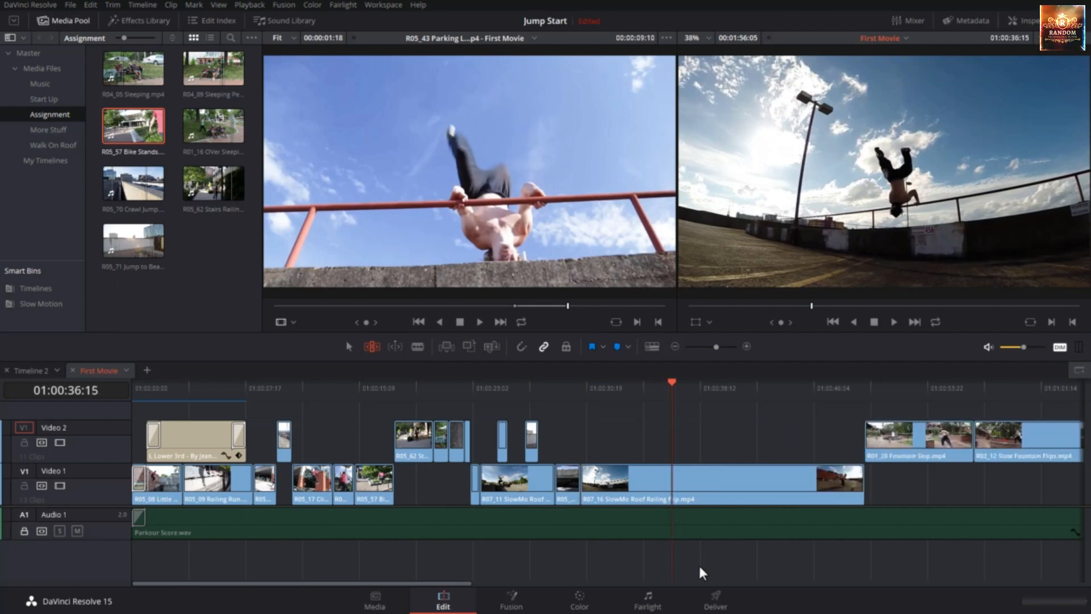
pyautogui.hotkey('ctrl', 'shift', '[')
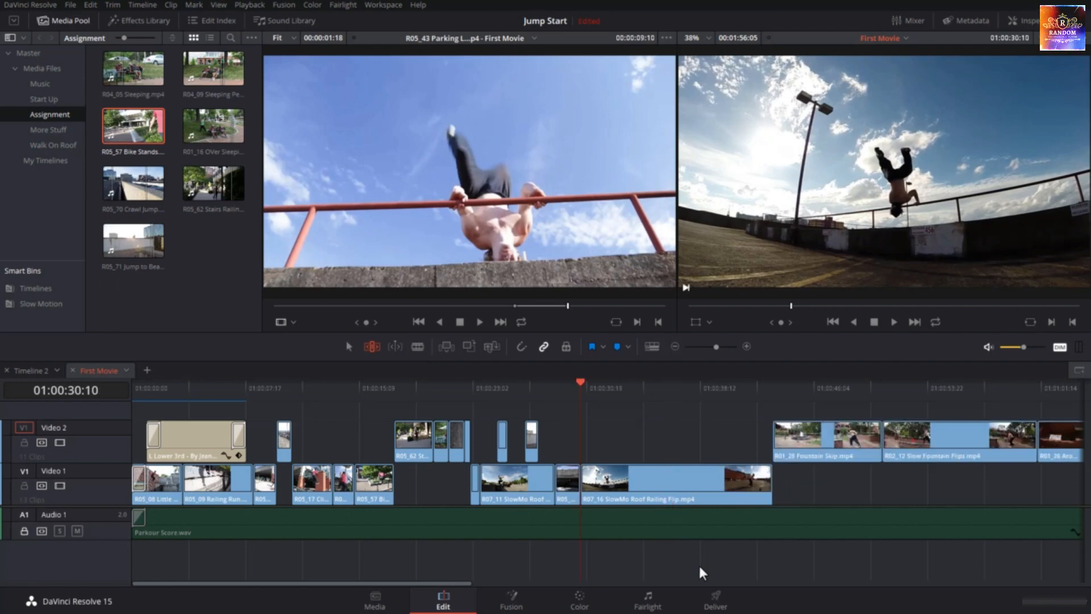
# Move the playhead back to the landing in R07_16 and ripple-trim the clip's end there with Trim End.
pyautogui.click(662, 389)
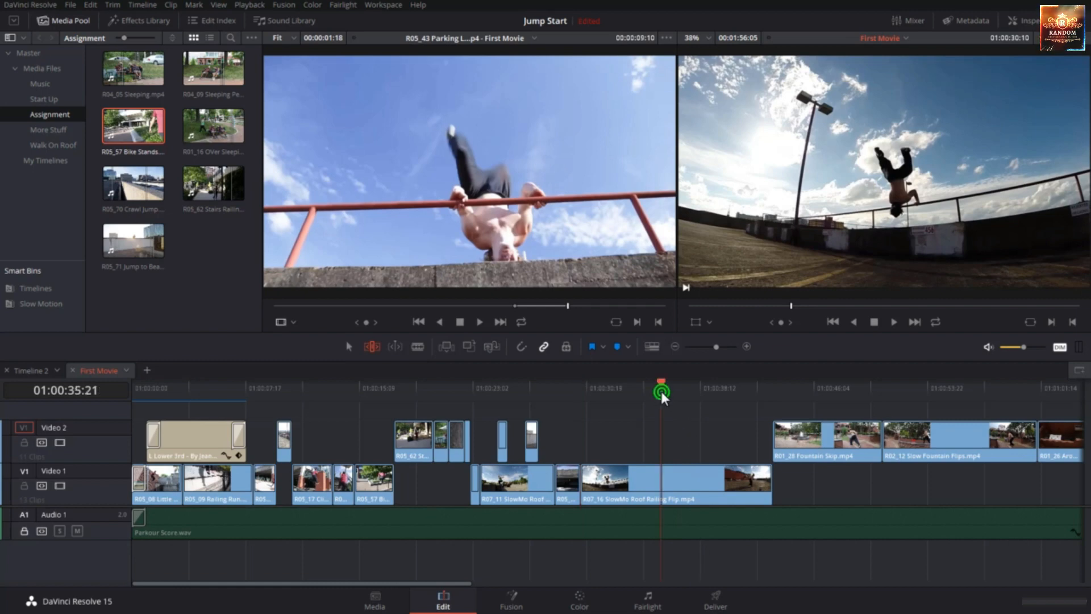
pyautogui.moveTo(663, 392); pyautogui.dragTo(625, 407)
pyautogui.hotkey('shift', ']')
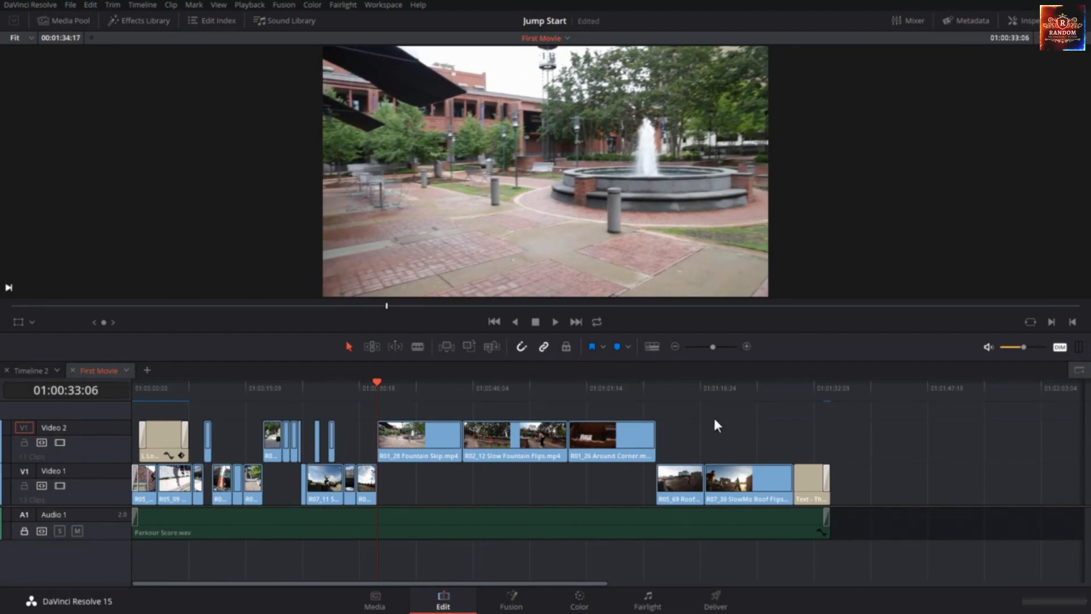
# Place the playhead inside R01_28 Fountain Skip, select the clip's start edit point, and trim it to the playhead.
pyautogui.click(113, 5)
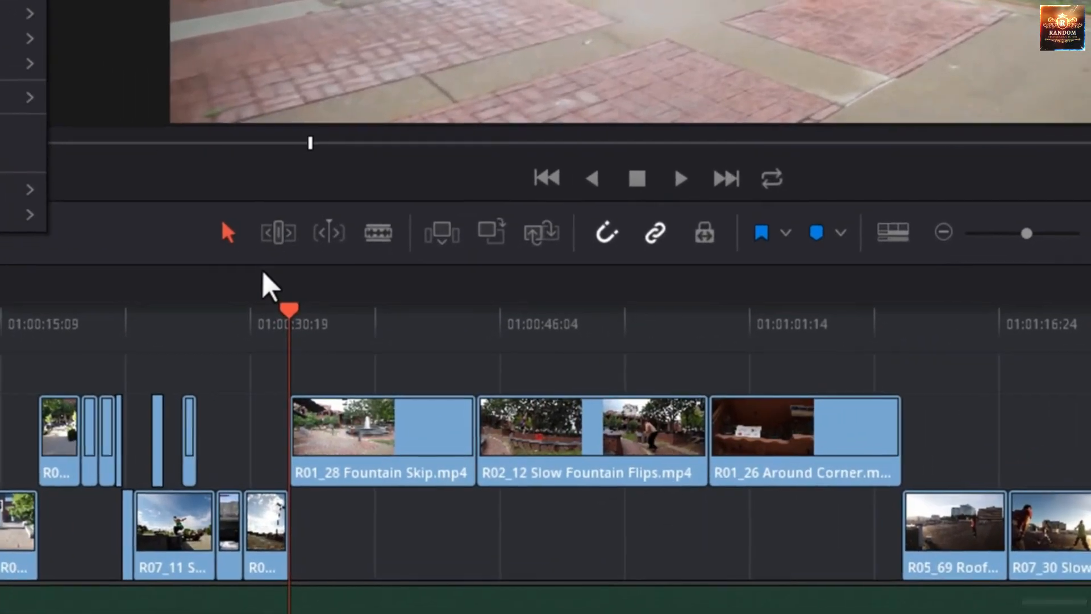
pyautogui.click(316, 312)
pyautogui.click(320, 309)
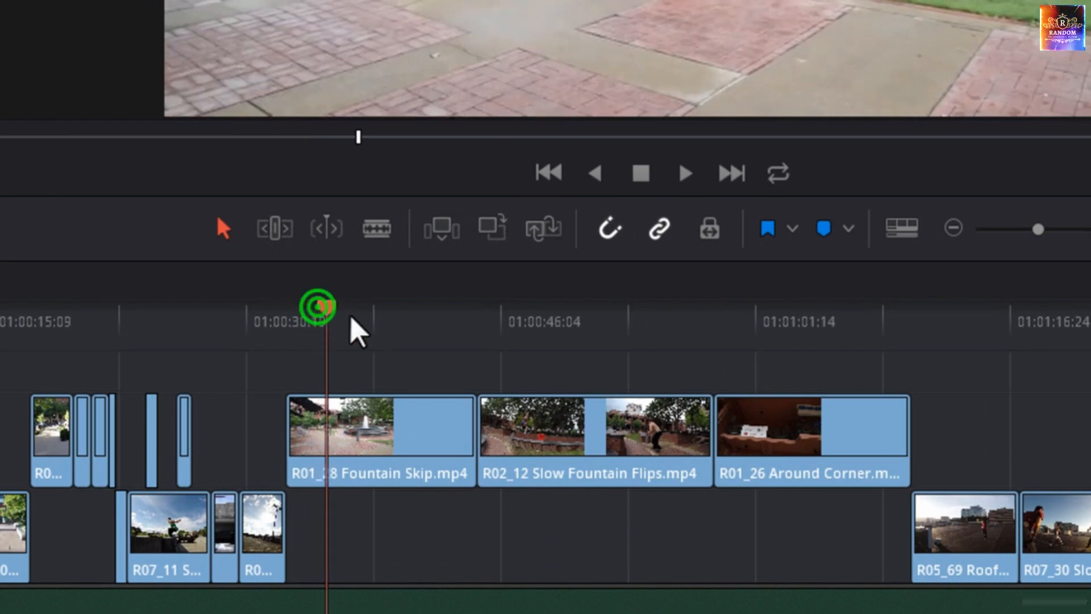
pyautogui.click(358, 330)
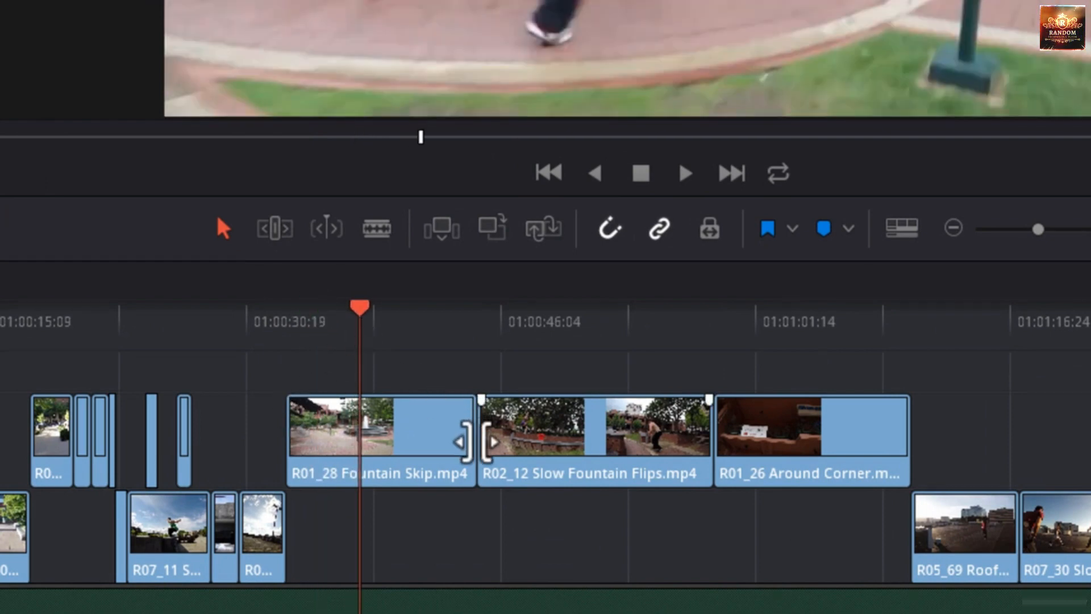
pyautogui.click(470, 420)
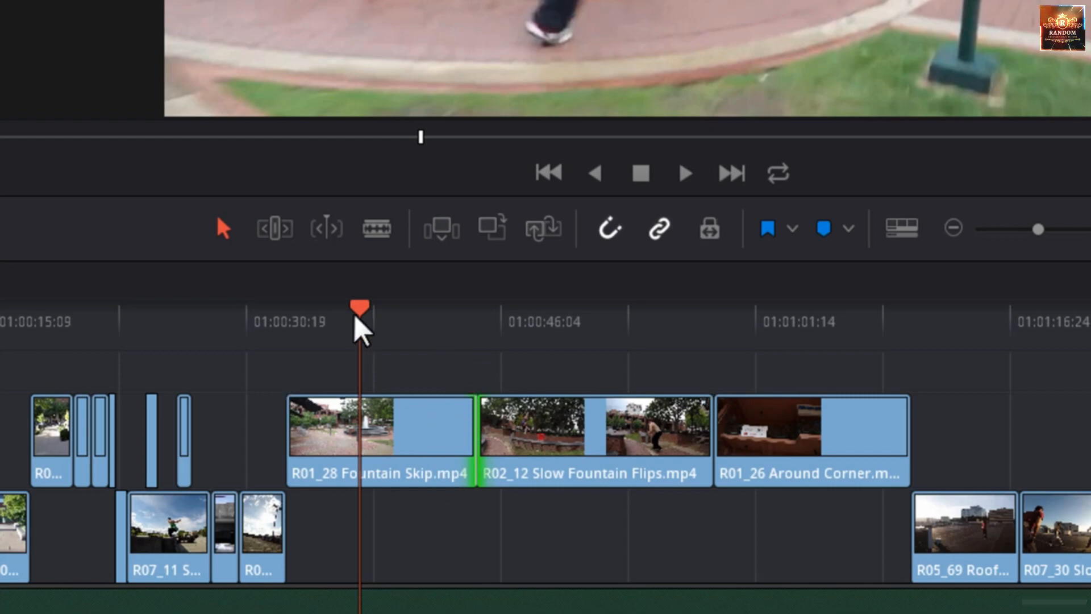
pyautogui.moveTo(355, 318); pyautogui.dragTo(357, 366)
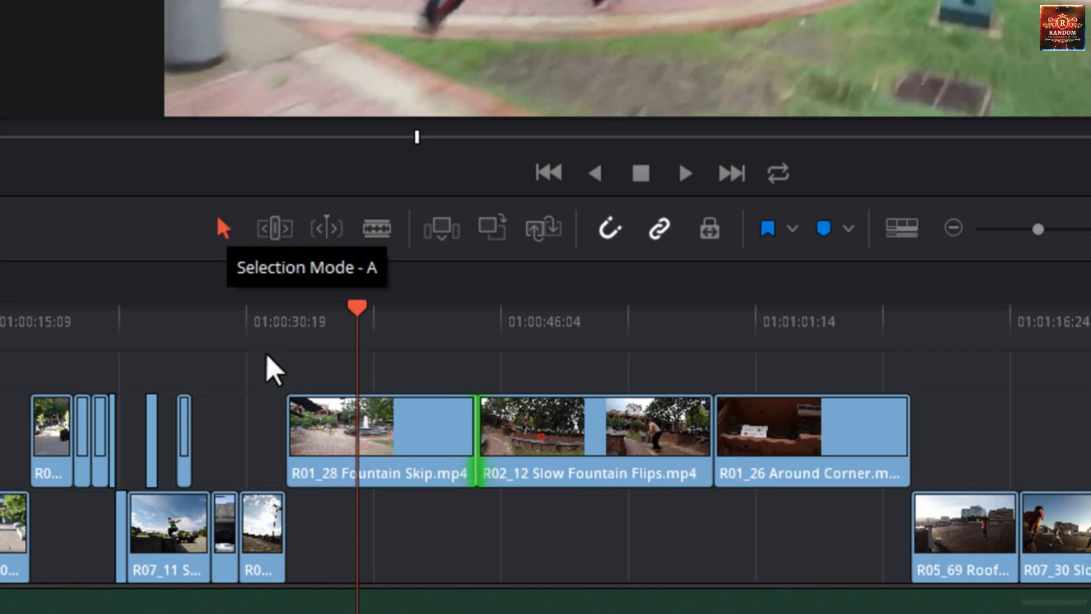
pyautogui.click(295, 444)
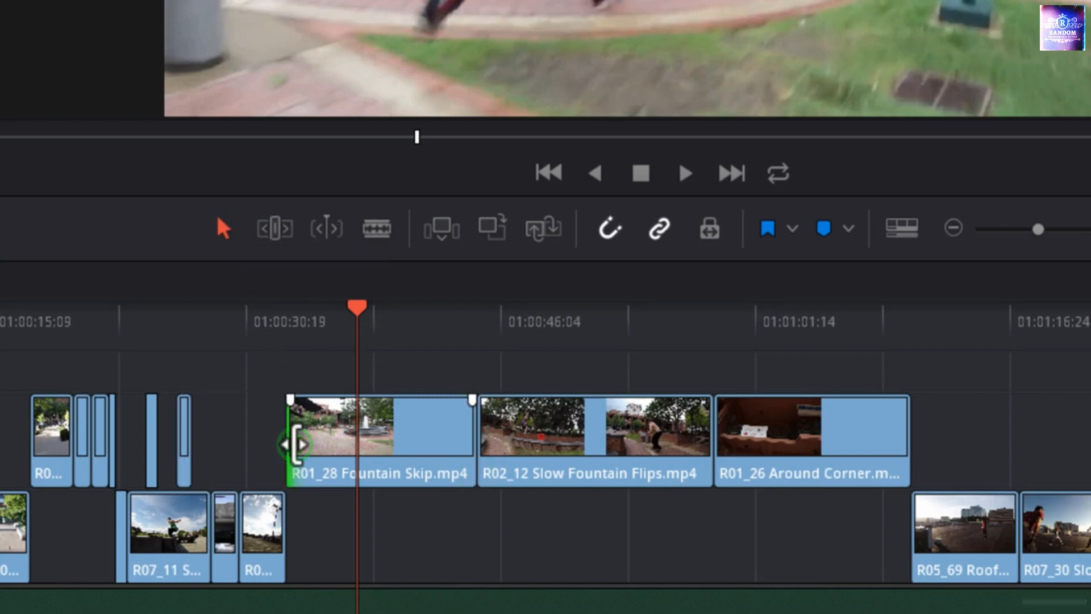
pyautogui.hotkey('shift', '[')
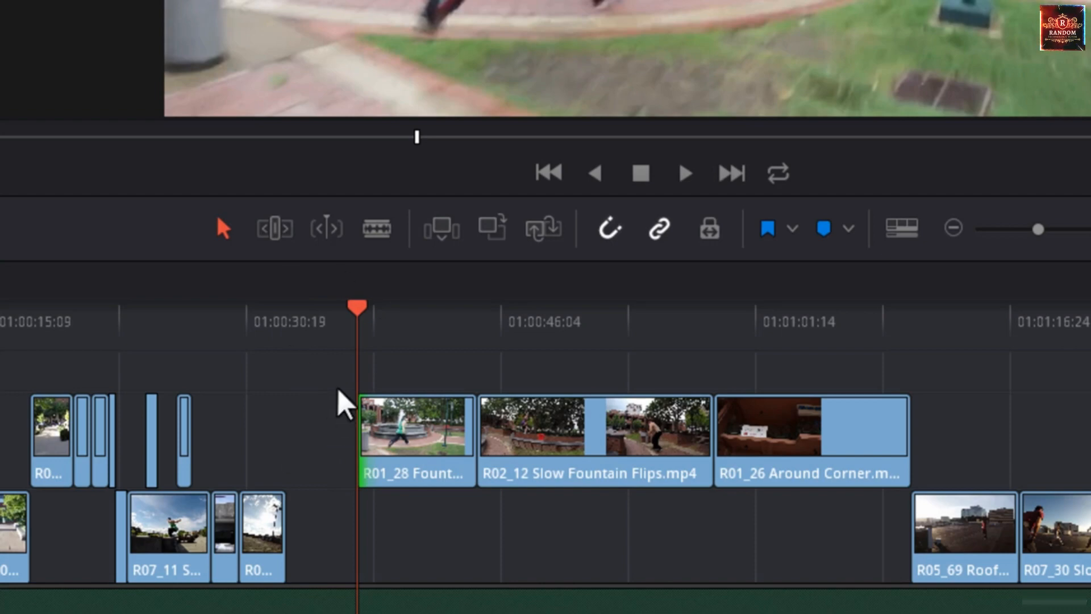
# Try trimming the selected end of R01_28 to a further playhead position, and undo both the end and start trims.
pyautogui.moveTo(357, 310); pyautogui.dragTo(387, 318)
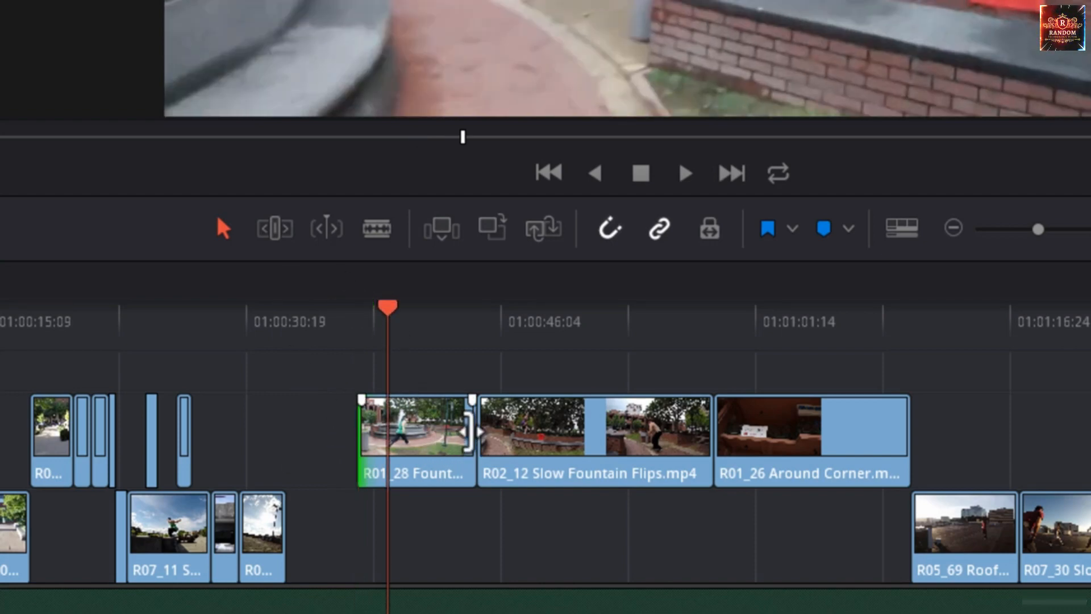
pyautogui.click(473, 432)
pyautogui.moveTo(392, 312); pyautogui.dragTo(422, 341)
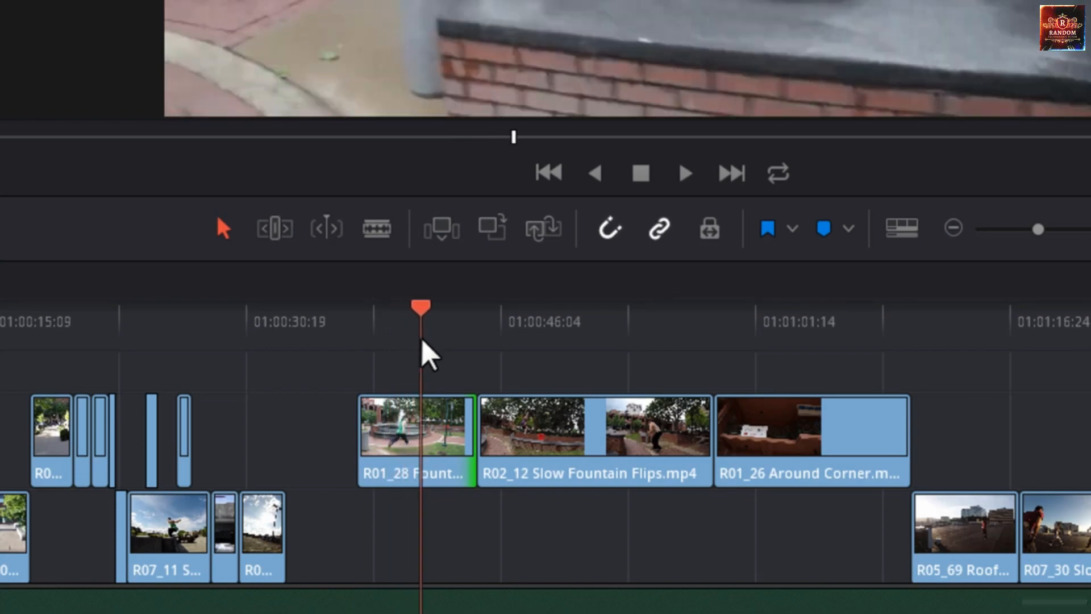
pyautogui.hotkey('shift', ']')
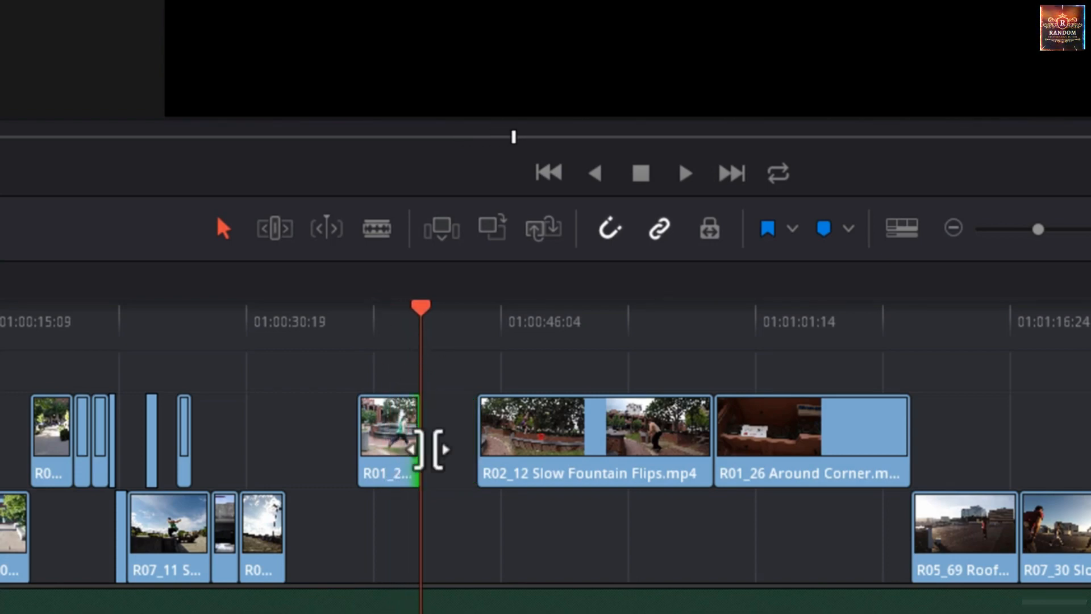
pyautogui.hotkey('ctrl', 'z')
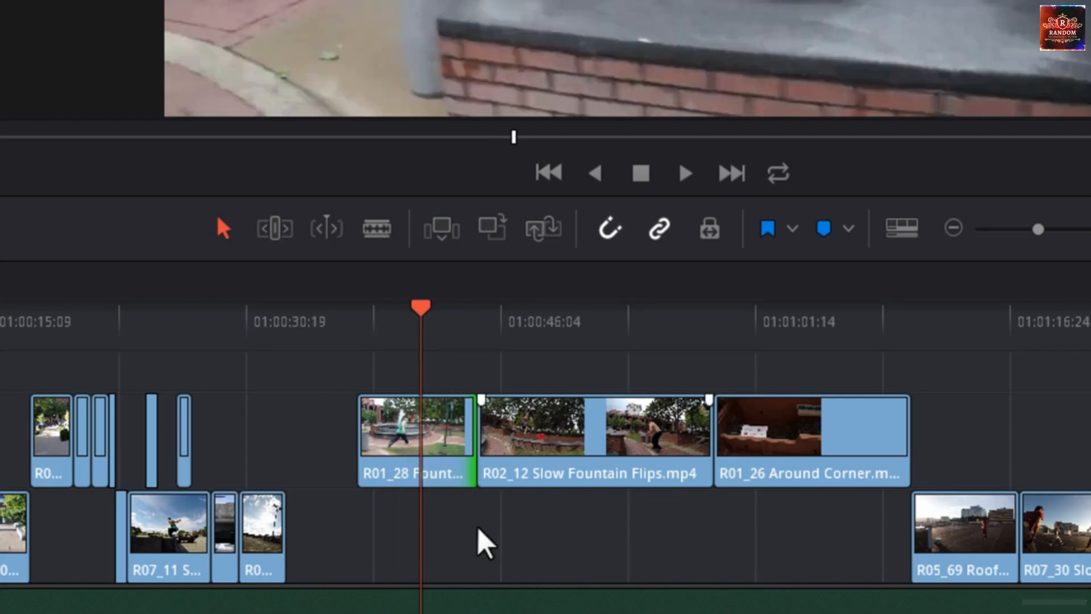
pyautogui.hotkey('ctrl', 'z')
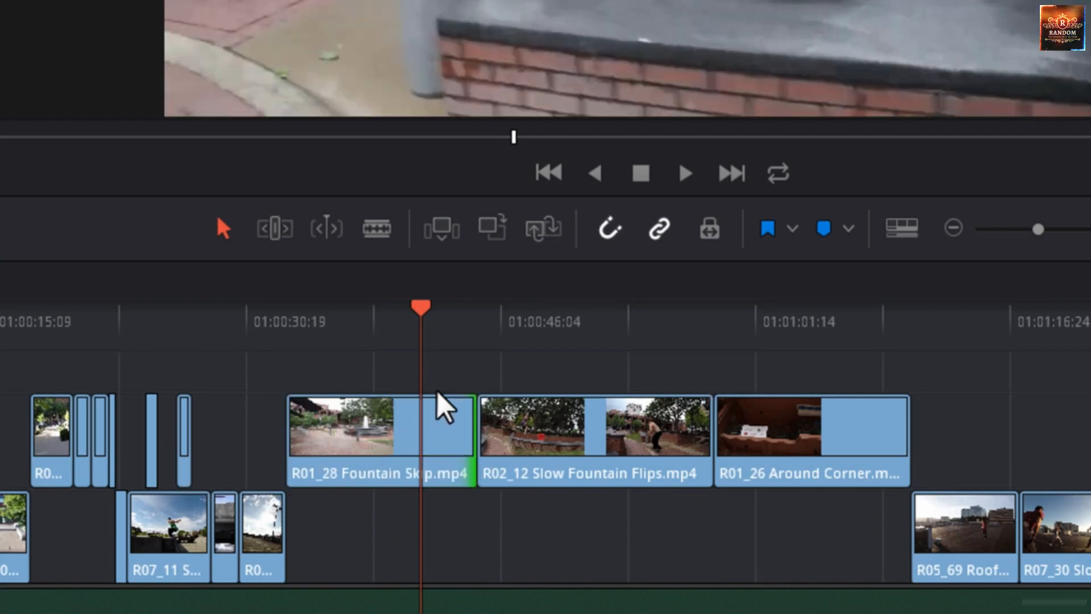
# Try rolling the edit between R01_28 Fountain Skip and R02_12 Slow Fountain Flips to the playhead with Extend Edit, and undo it.
pyautogui.click(479, 443)
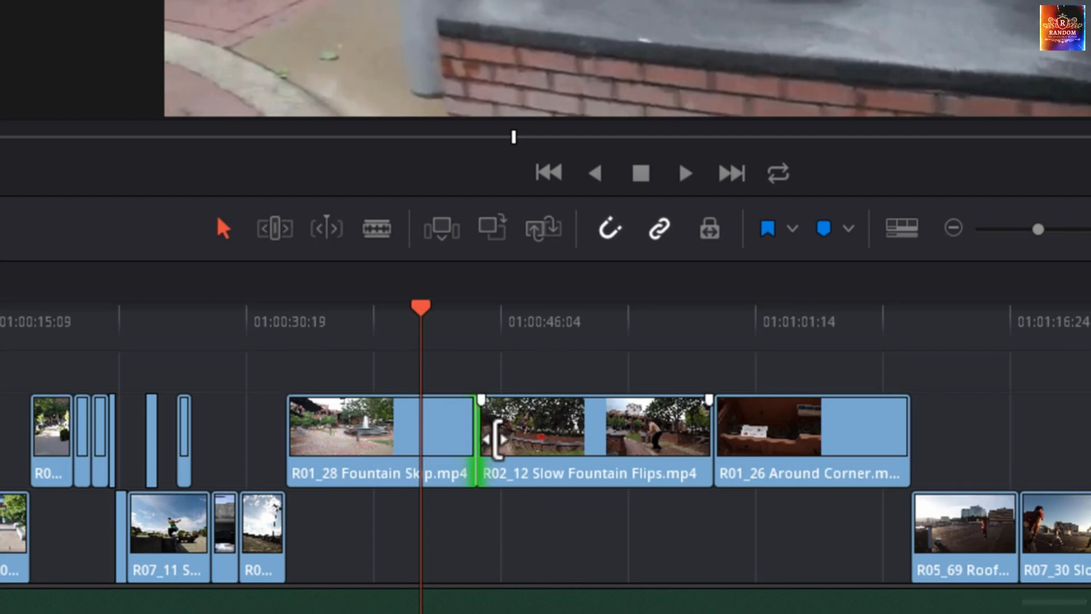
pyautogui.press('e')
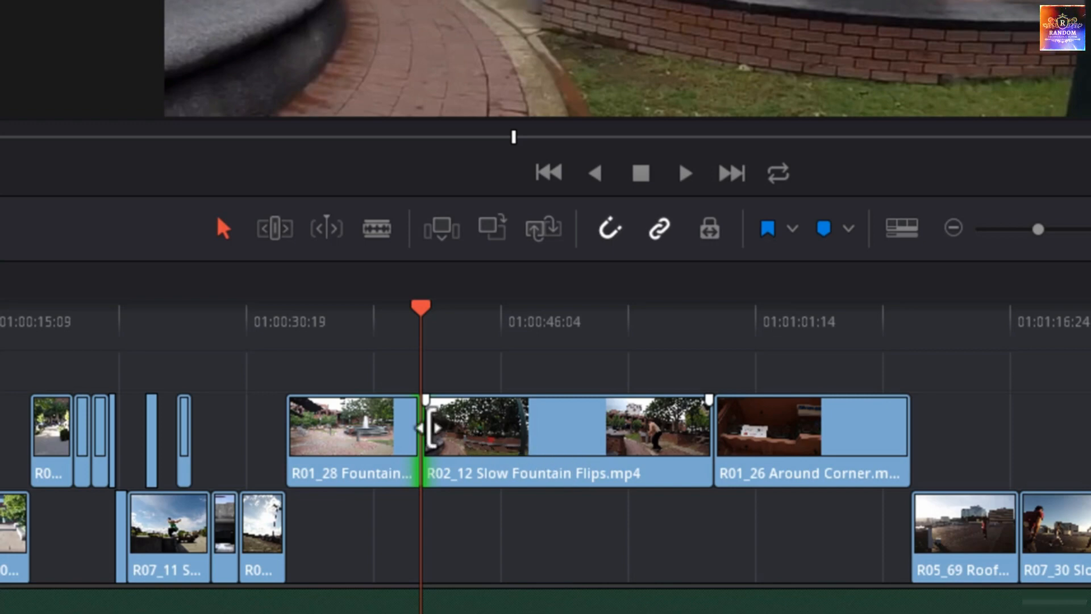
pyautogui.hotkey('ctrl', 'z')
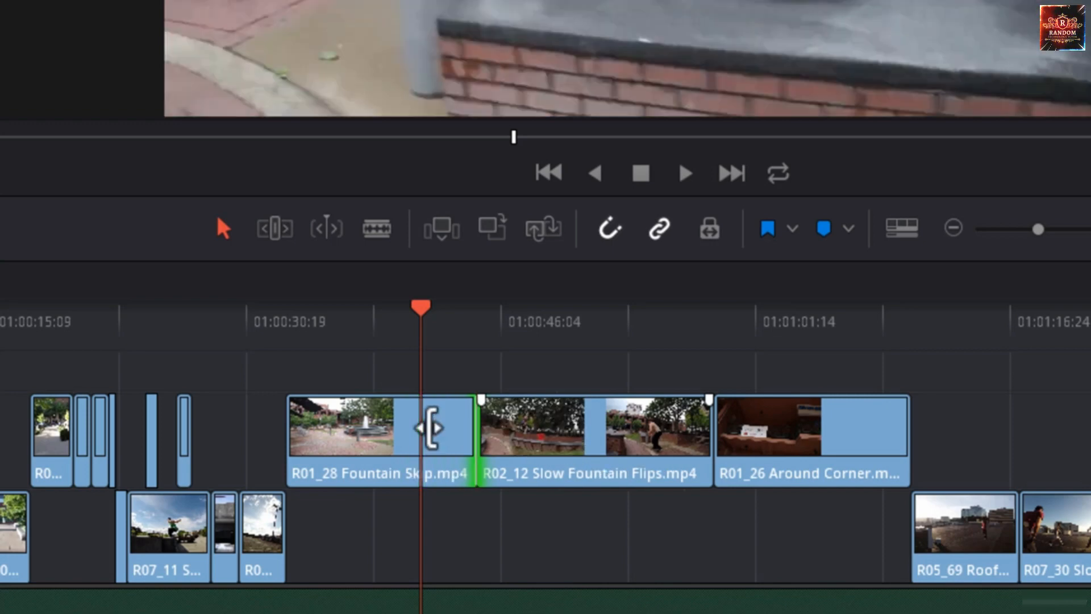
# Reselect the edit between R01_28 and R02_12, extend it to the playhead, and extend it again toward a playhead position inside R02_12.
pyautogui.click(407, 399)
pyautogui.click(577, 428)
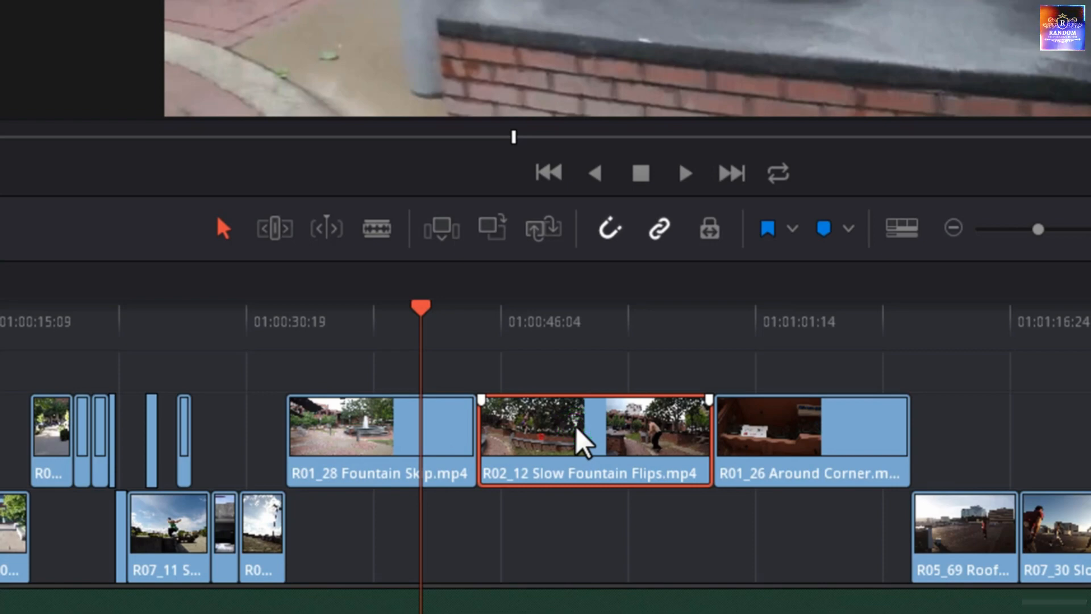
pyautogui.click(479, 426)
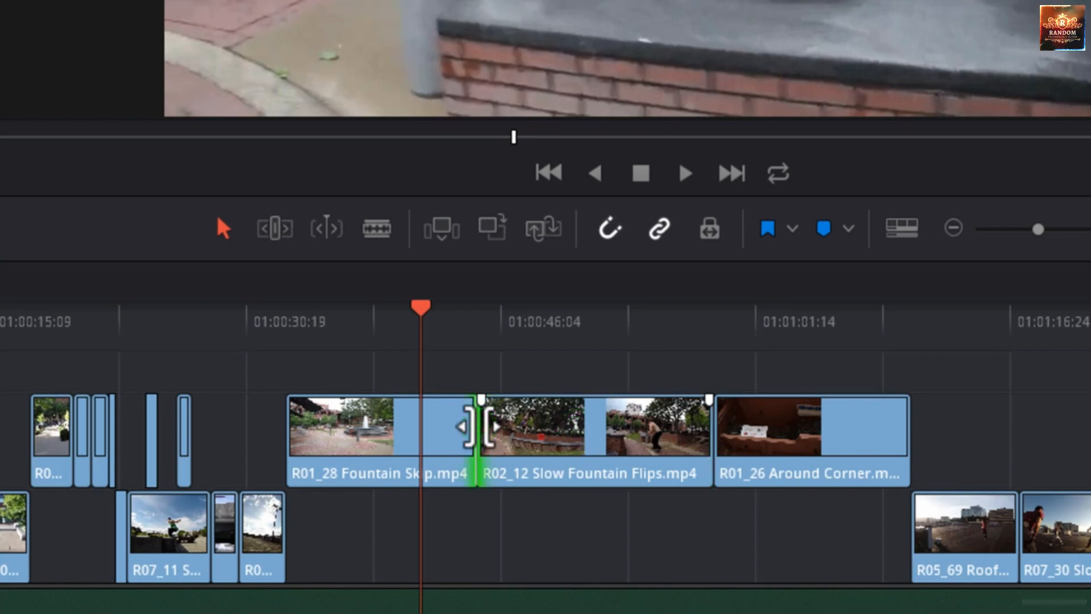
pyautogui.press('e')
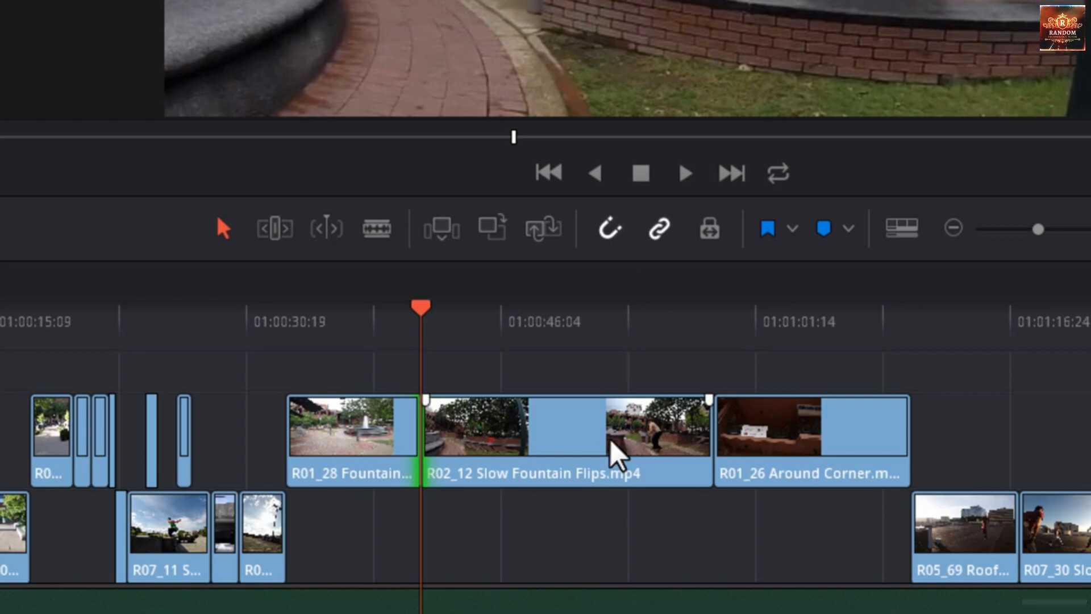
pyautogui.moveTo(460, 332); pyautogui.dragTo(504, 469)
pyautogui.press('e')
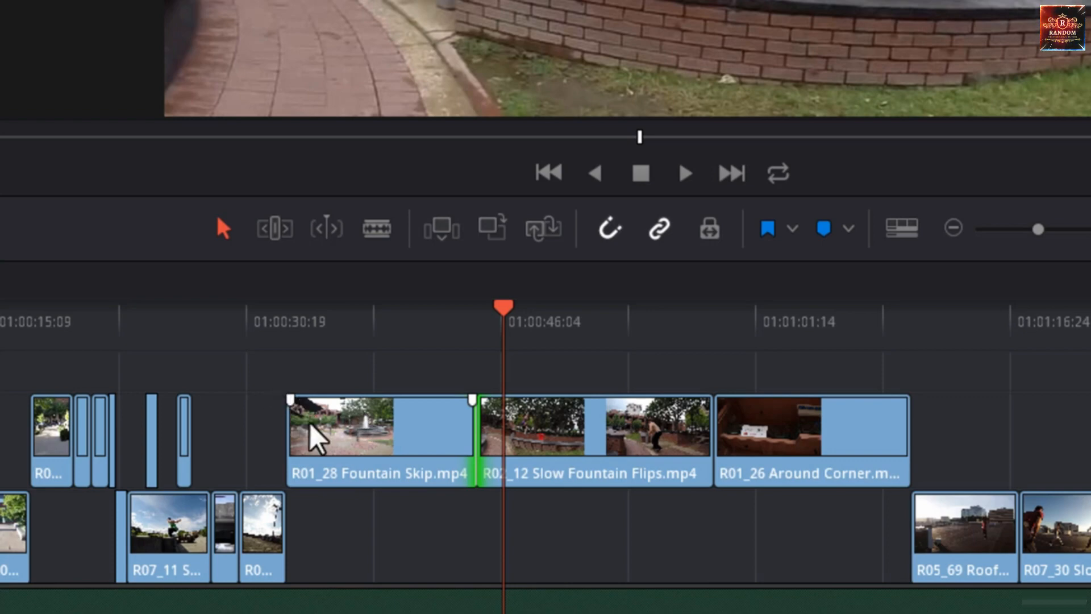
# Shorten R01_28's start, try extending it back to the playhead at the end of R07_16, and undo the extension.
pyautogui.moveTo(293, 437); pyautogui.dragTo(366, 441)
pyautogui.moveTo(315, 321); pyautogui.dragTo(303, 332)
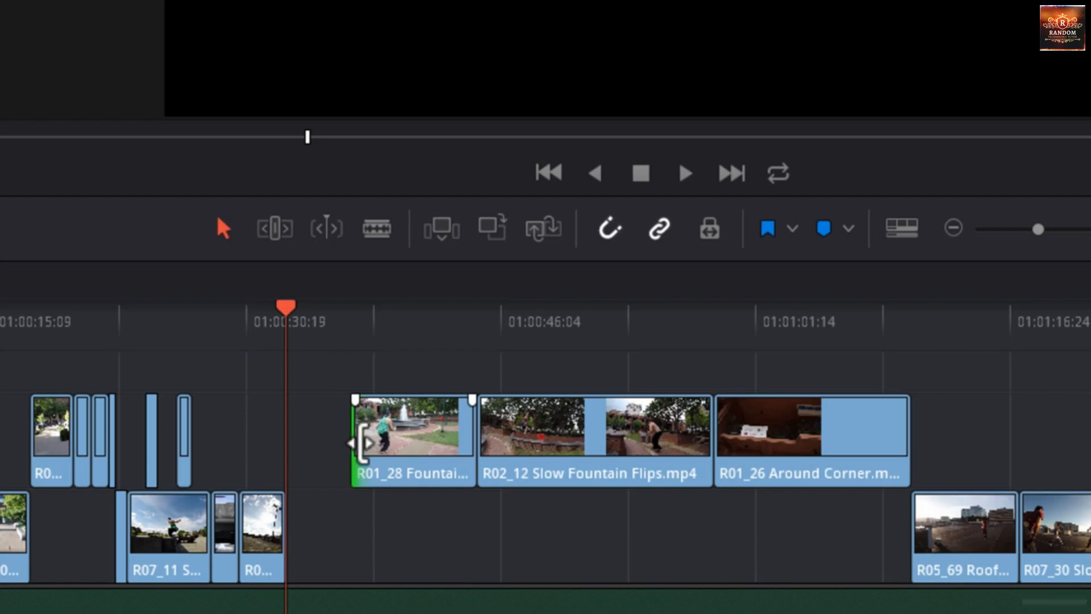
pyautogui.click(366, 442)
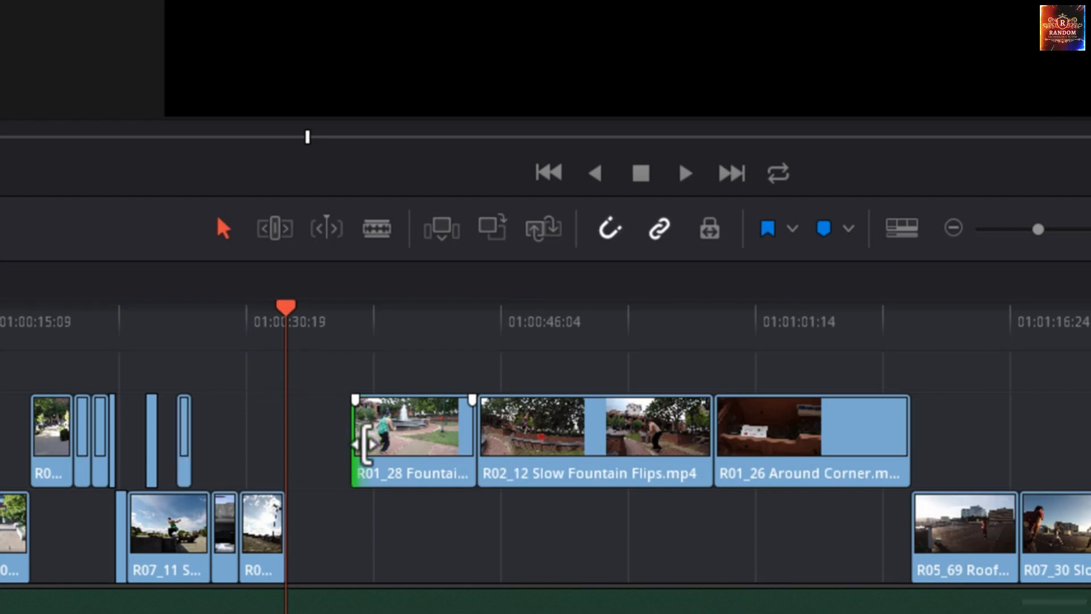
pyautogui.press('e')
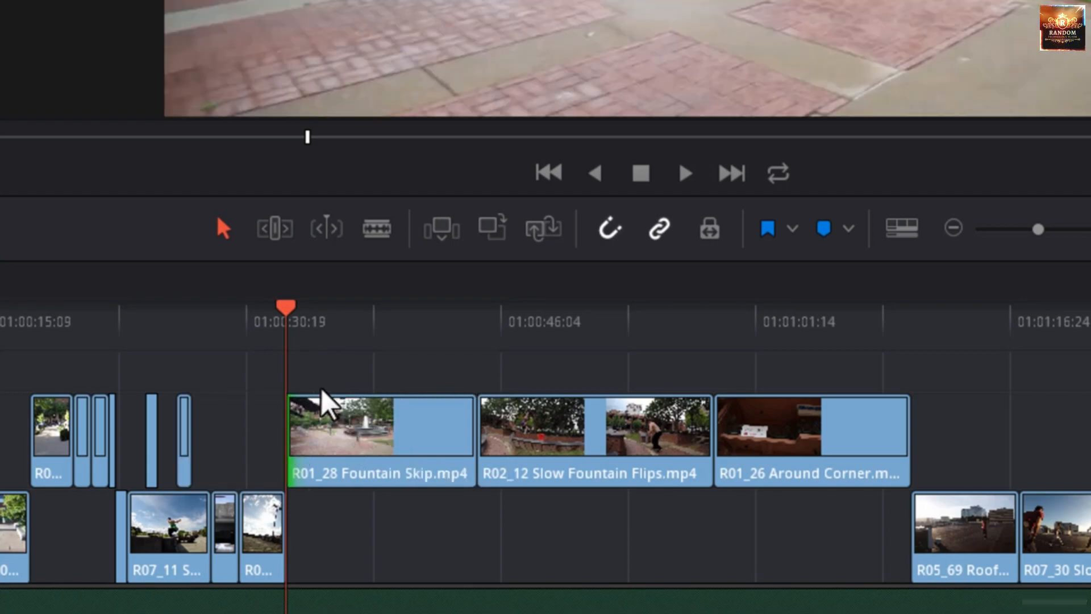
pyautogui.hotkey('ctrl', 'z')
# Try extending R01_28's start back to the playhead at the beginning of R07_16, and undo the extension and the earlier shortening.
pyautogui.click(287, 307)
pyautogui.moveTo(263, 306); pyautogui.dragTo(261, 307)
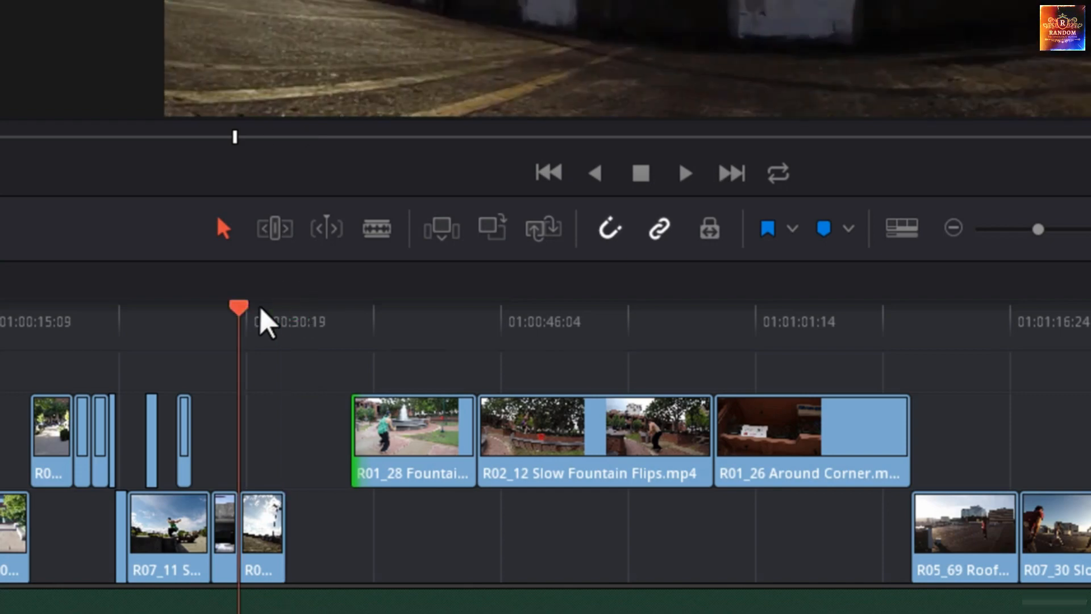
pyautogui.press('e')
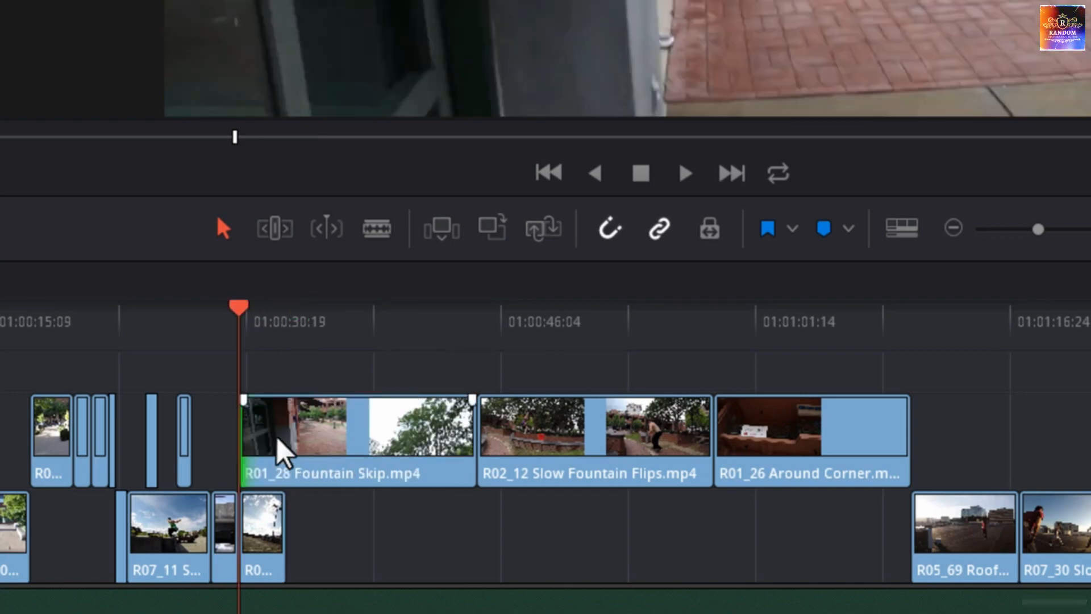
pyautogui.moveTo(253, 424)
pyautogui.mouseDown()
pyautogui.moveTo(291, 437)
pyautogui.moveTo(263, 438)
pyautogui.mouseUp()
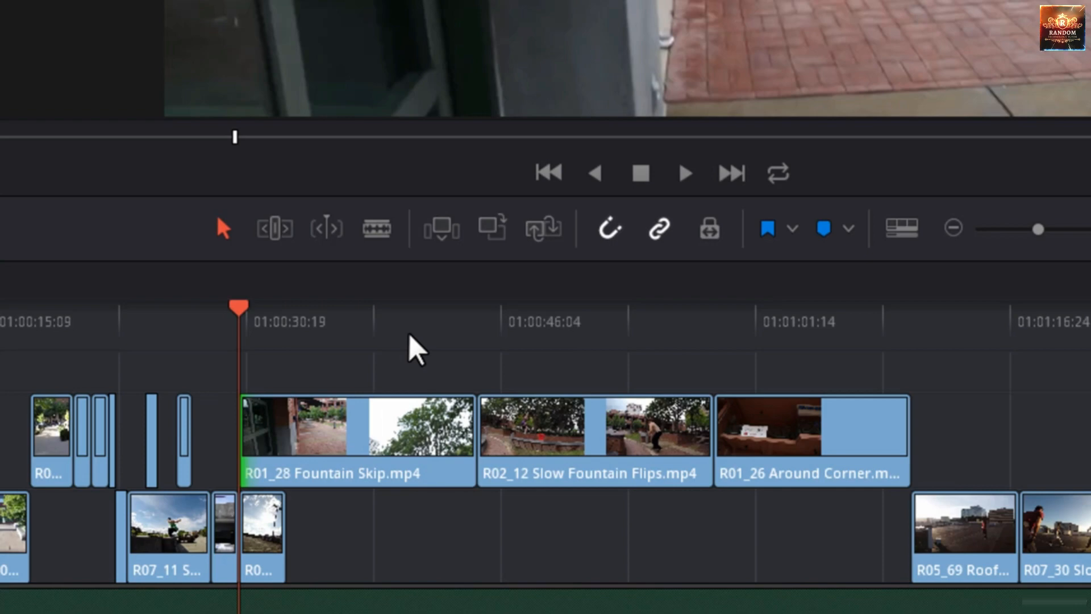
pyautogui.hotkey('ctrl', 'z')
pyautogui.hotkey('ctrl', 'z')
# Try extending the end of R01_26 Around Corner to the playhead above R05_69 with Extend Edit, and undo it.
pyautogui.moveTo(409, 334); pyautogui.dragTo(987, 385)
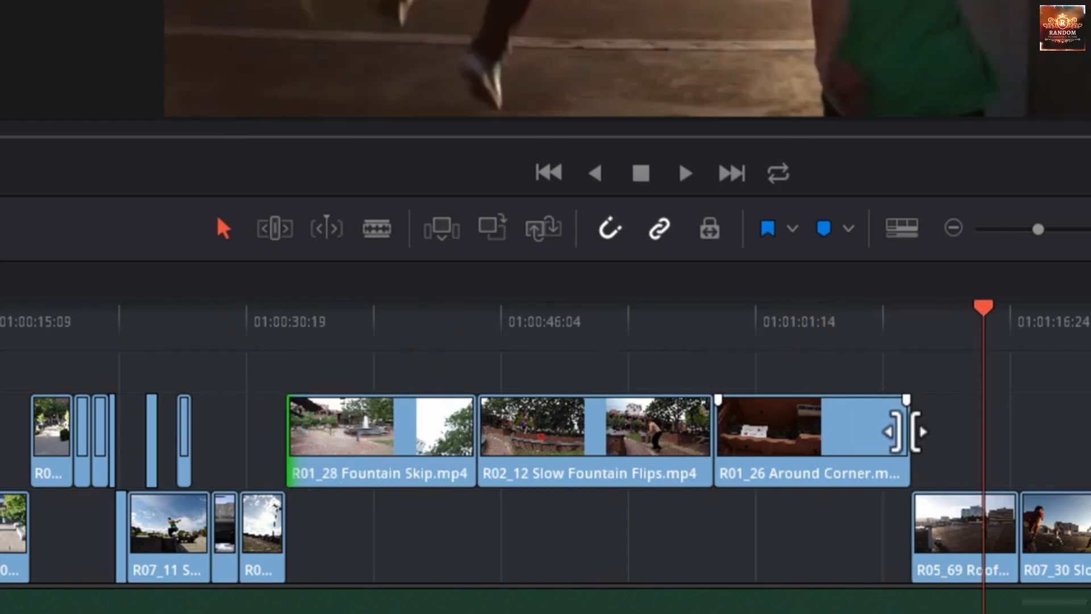
pyautogui.click(903, 432)
pyautogui.press('e')
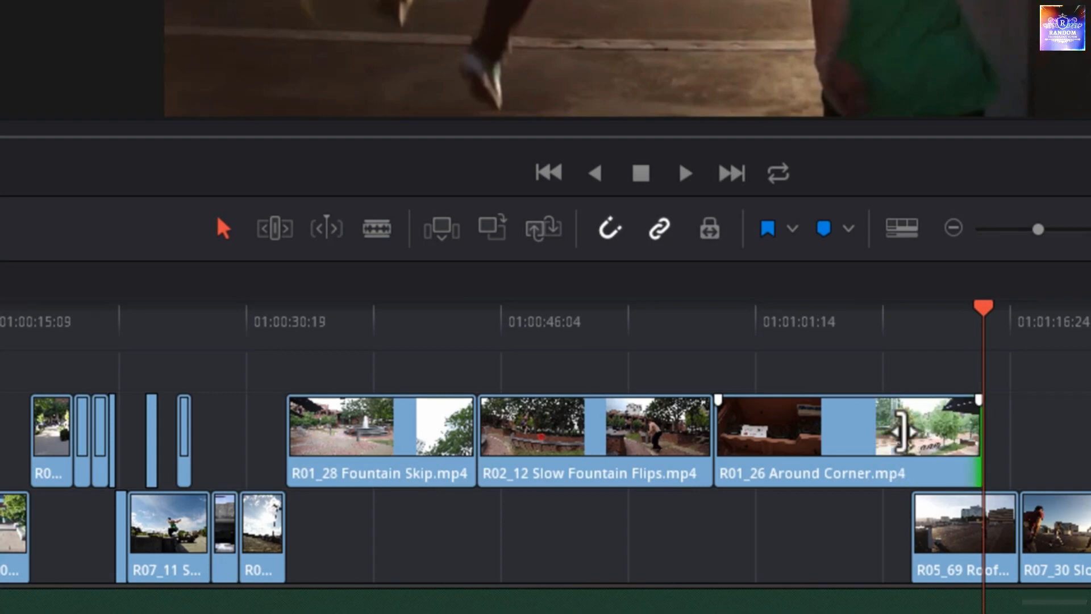
pyautogui.hotkey('ctrl', 'z')
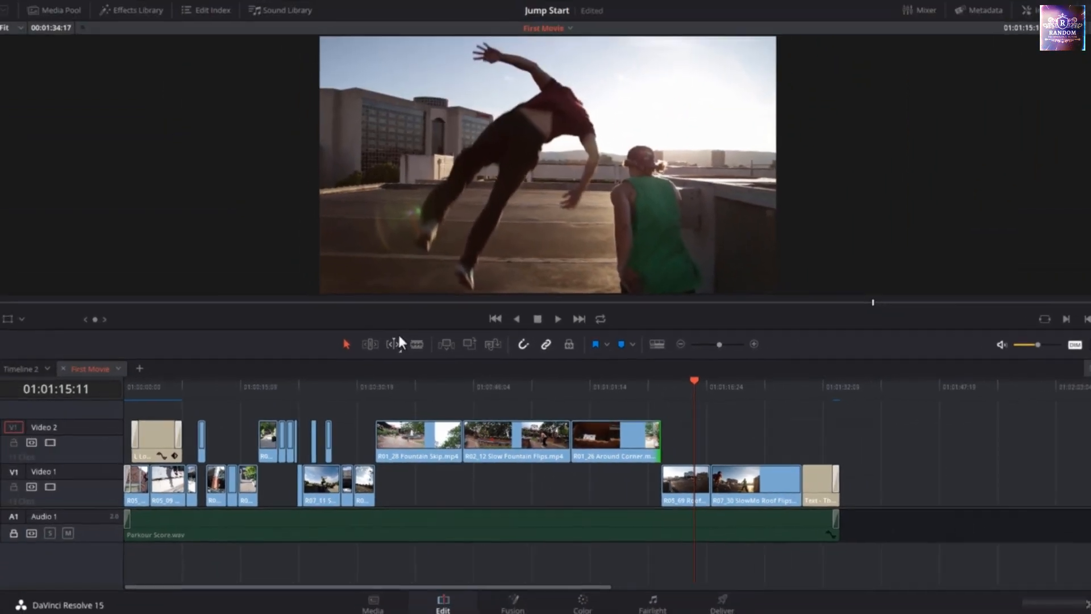
# Switch to Trim Edit mode and ripple-trim R01_28 Fountain Skip's start to the playhead at 01:00:37:21.
pyautogui.click(370, 344)
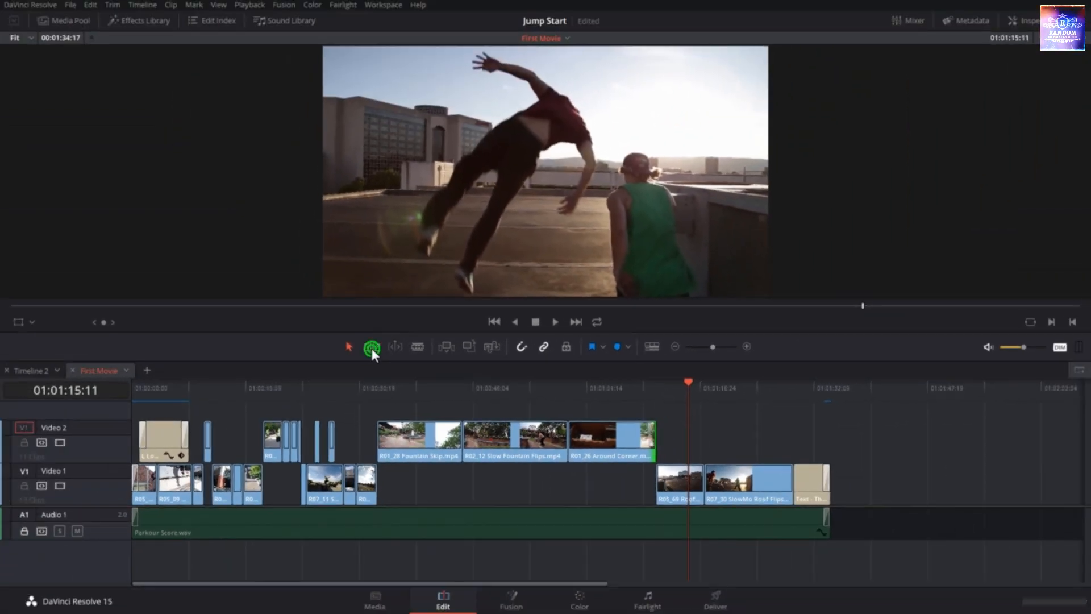
pyautogui.click(402, 387)
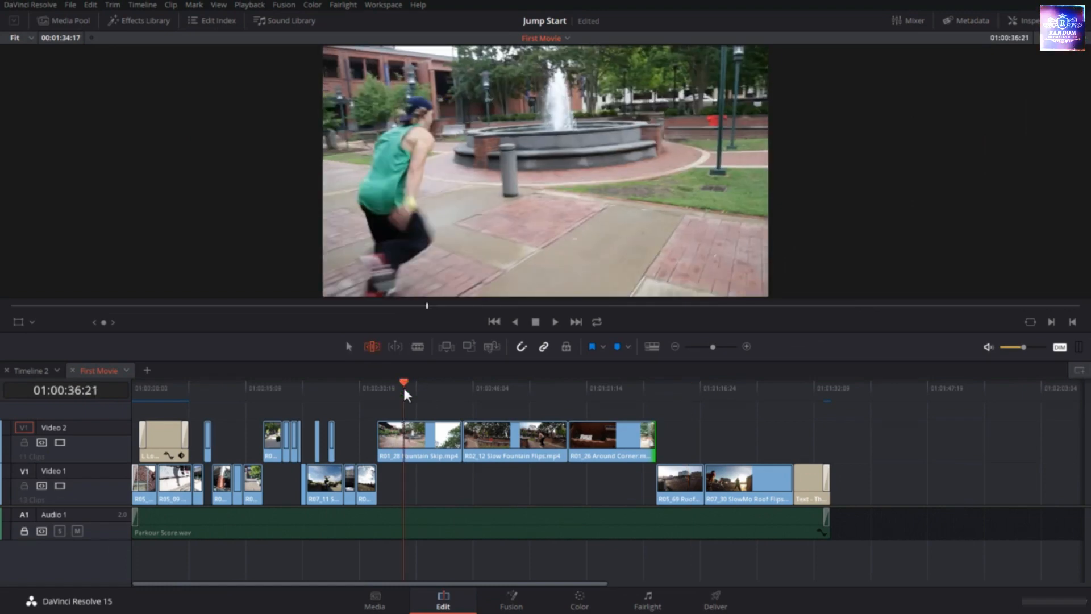
pyautogui.moveTo(403, 386); pyautogui.dragTo(410, 388)
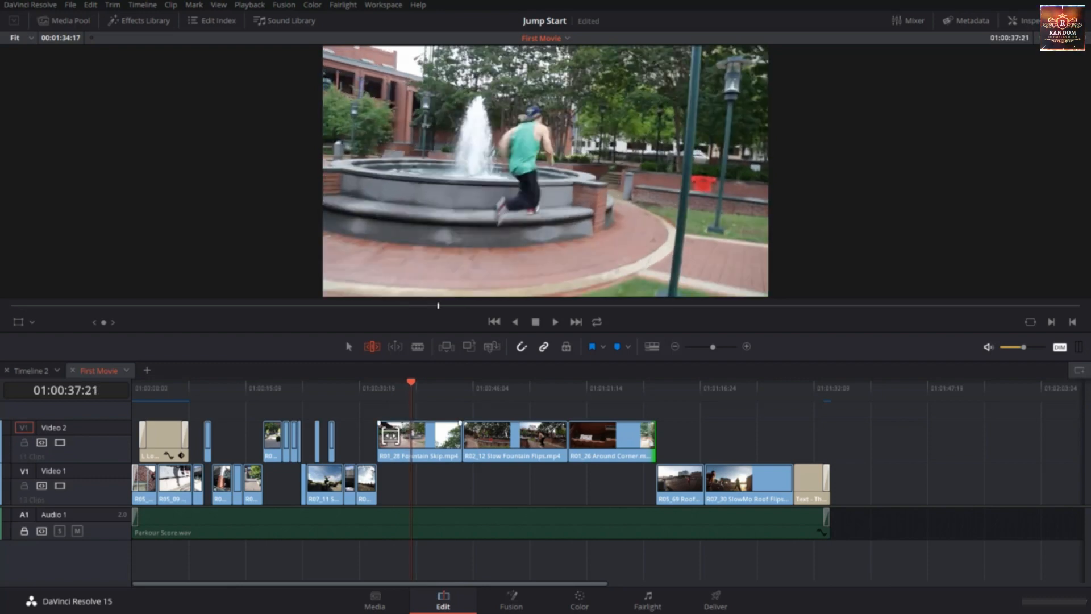
pyautogui.click(387, 444)
pyautogui.hotkey('ctrl', 'shift', '[')
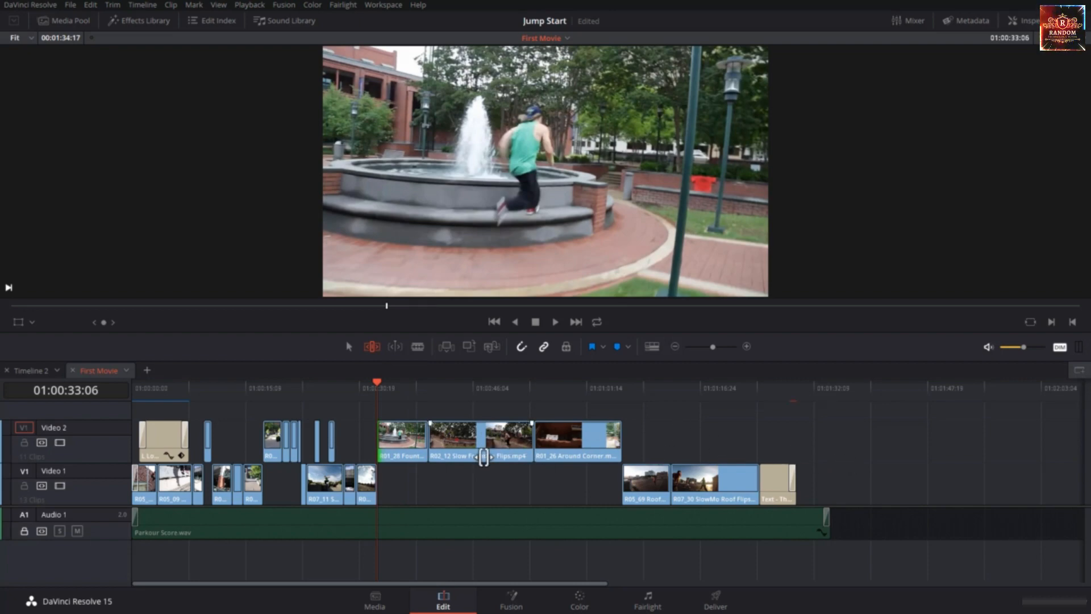
# Position the playhead at 01:00:37:00 and ripple the end of R01_28 Fountain Skip to it with Extend Edit.
pyautogui.moveTo(391, 383); pyautogui.dragTo(407, 386)
pyautogui.press('Left')
pyautogui.press('Left')
pyautogui.press('Left')
pyautogui.press('Left')
pyautogui.press('Left')
pyautogui.press('Left')
pyautogui.press('Left')
pyautogui.press('Left')
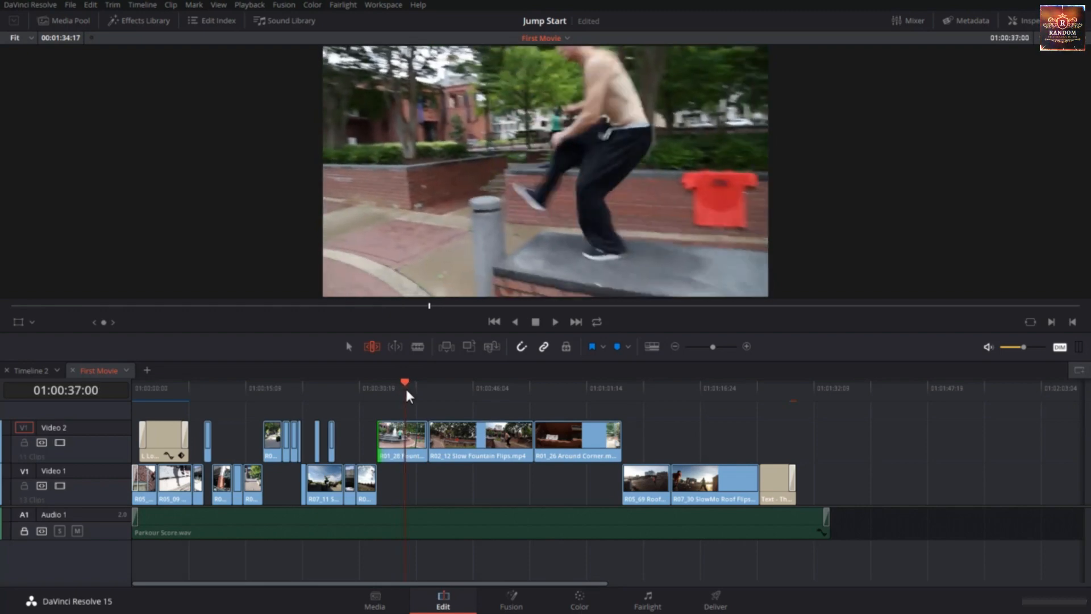
pyautogui.click(424, 436)
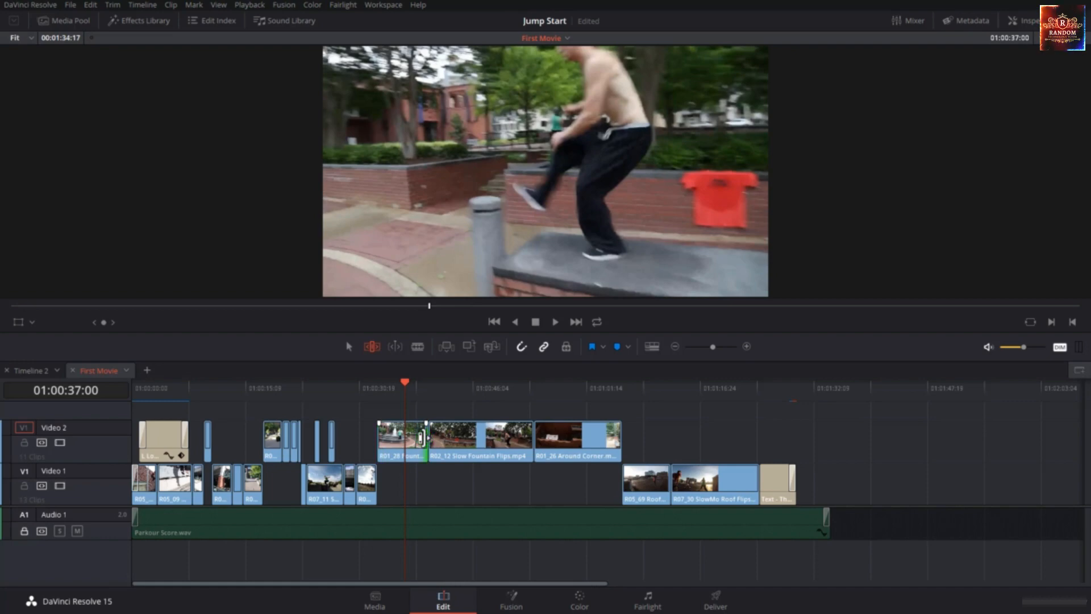
pyautogui.press('e')
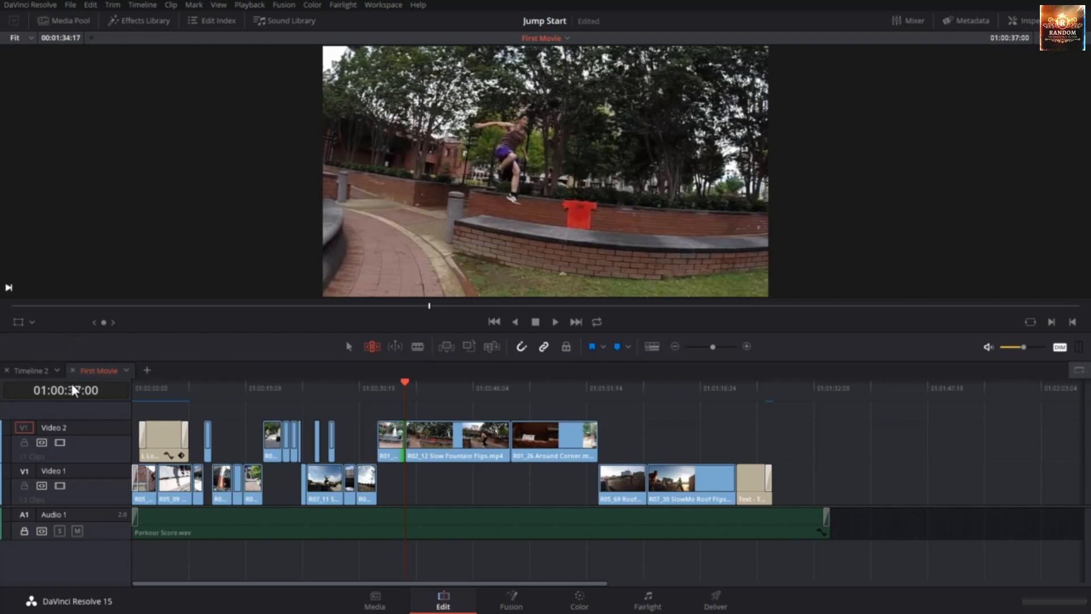
# In Timeline 2, try extending the ends of Title 1, Title 2 and Title 3 to 01:01:02:00 in Selection mode, and undo it.
pyautogui.click(33, 372)
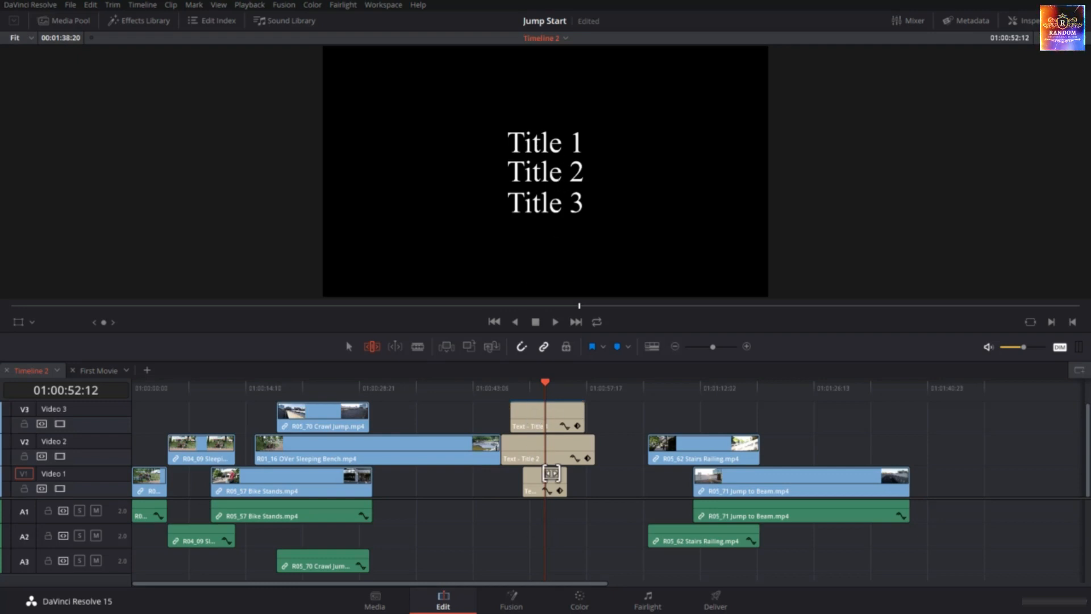
pyautogui.moveTo(544, 381); pyautogui.dragTo(618, 392)
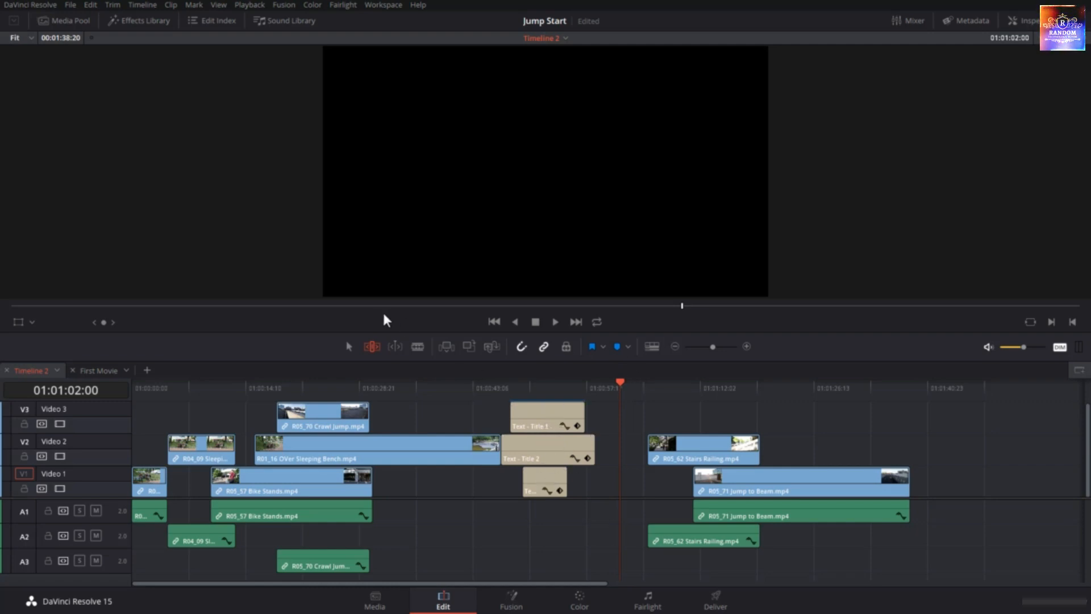
pyautogui.click(350, 346)
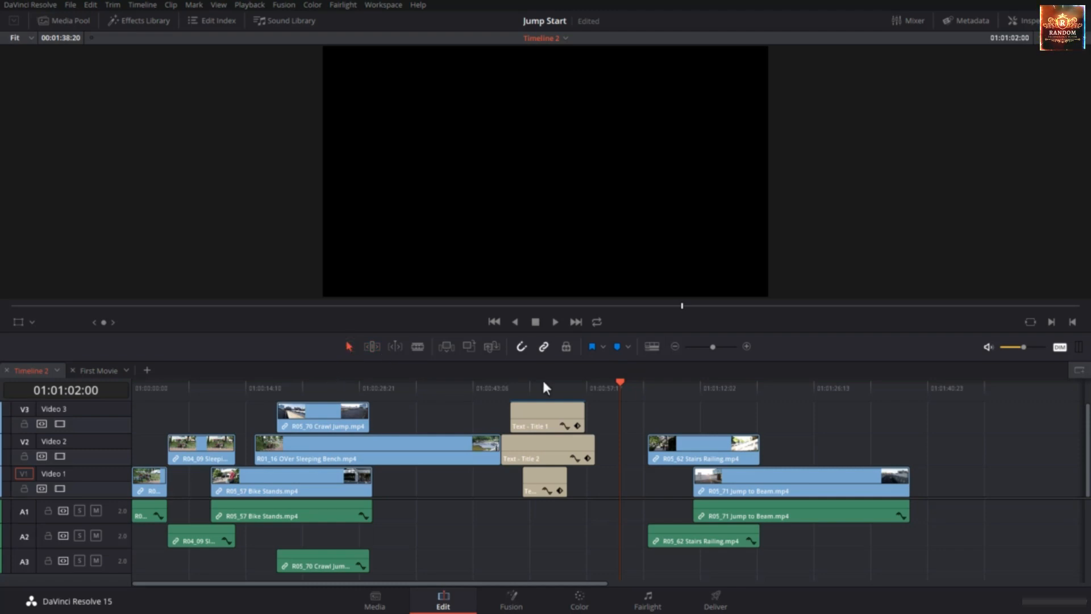
pyautogui.click(579, 420)
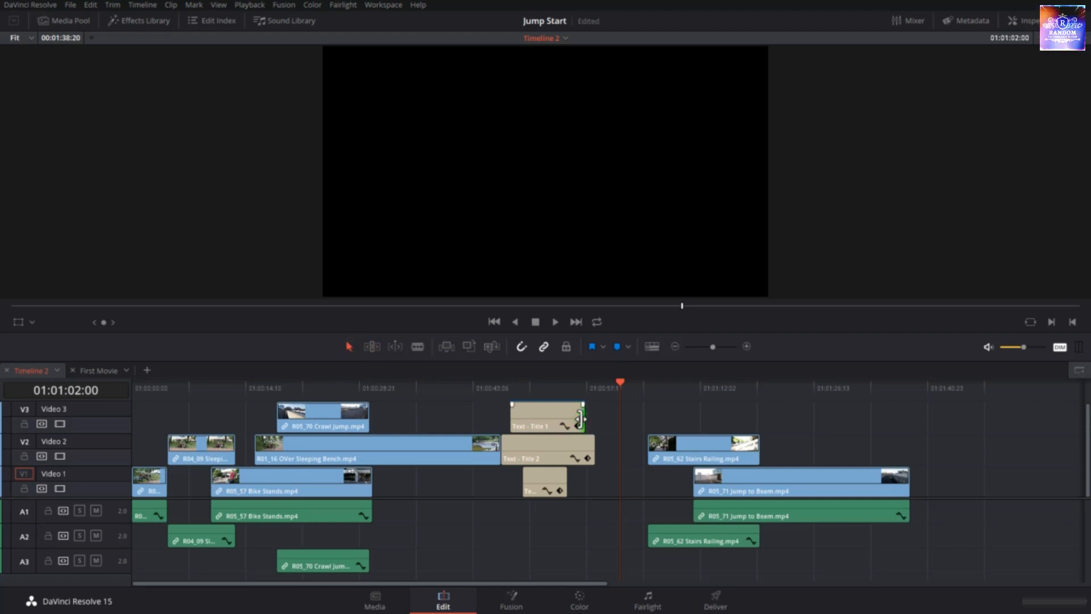
pyautogui.click(591, 449)
pyautogui.keyDown('ctrl'); pyautogui.click(564, 476); pyautogui.keyUp('ctrl')
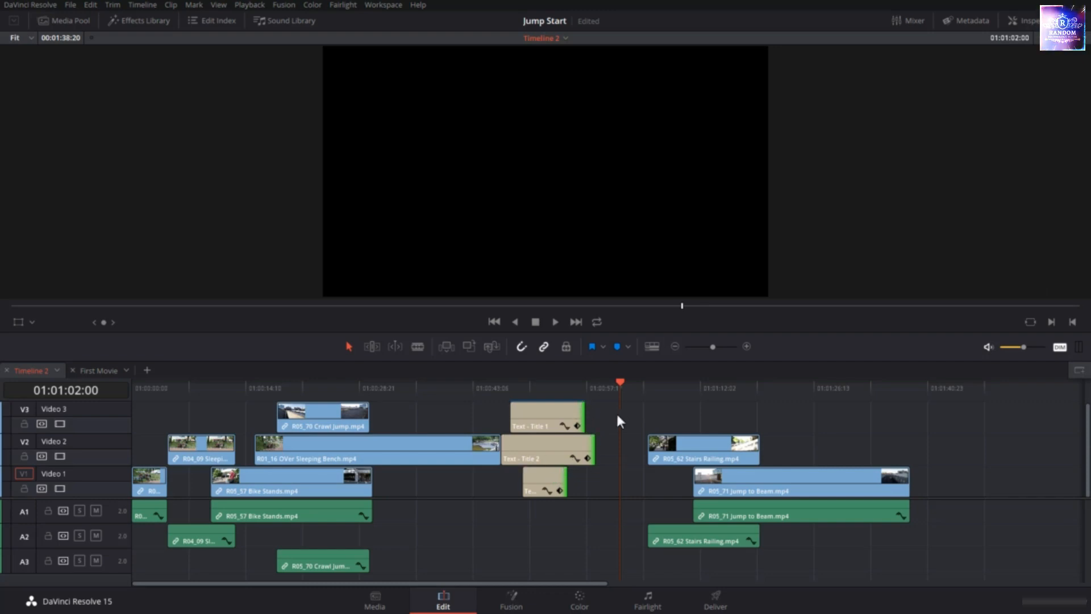
pyautogui.press('e')
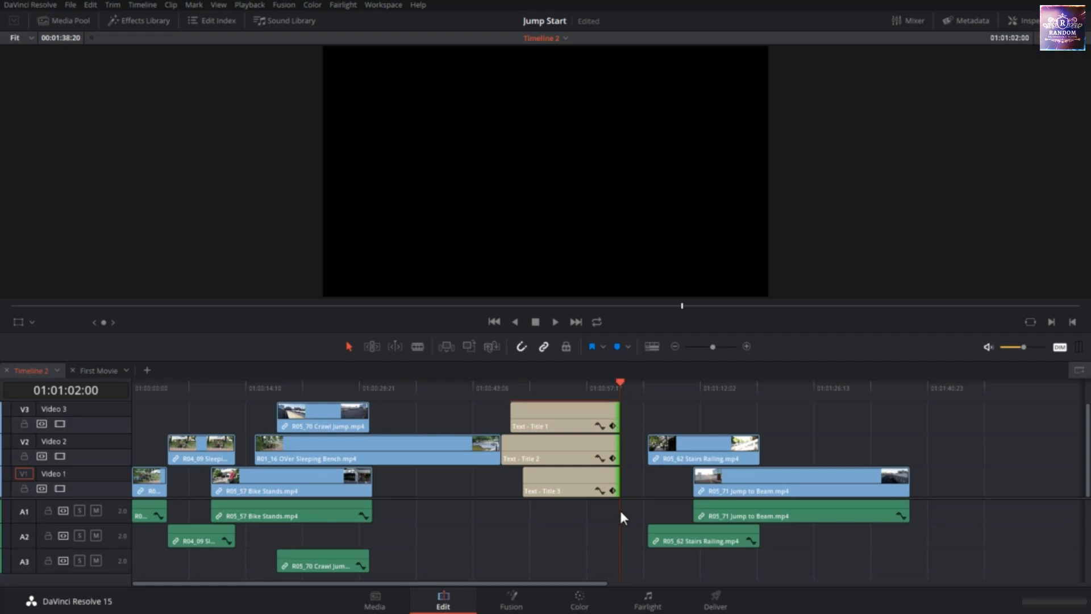
pyautogui.click(592, 391)
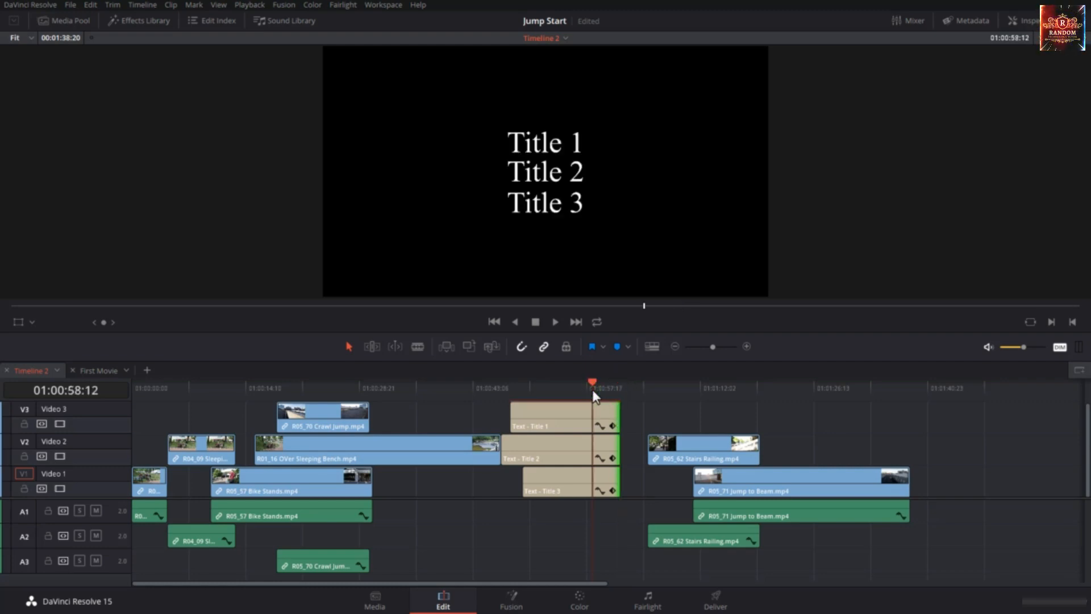
pyautogui.hotkey('ctrl', 'z')
# Try rippling the ends of all three titles to the playhead at 01:01:02:00 in Trim Edit mode, and undo the extension.
pyautogui.moveTo(593, 390); pyautogui.dragTo(620, 389)
pyautogui.click(372, 346)
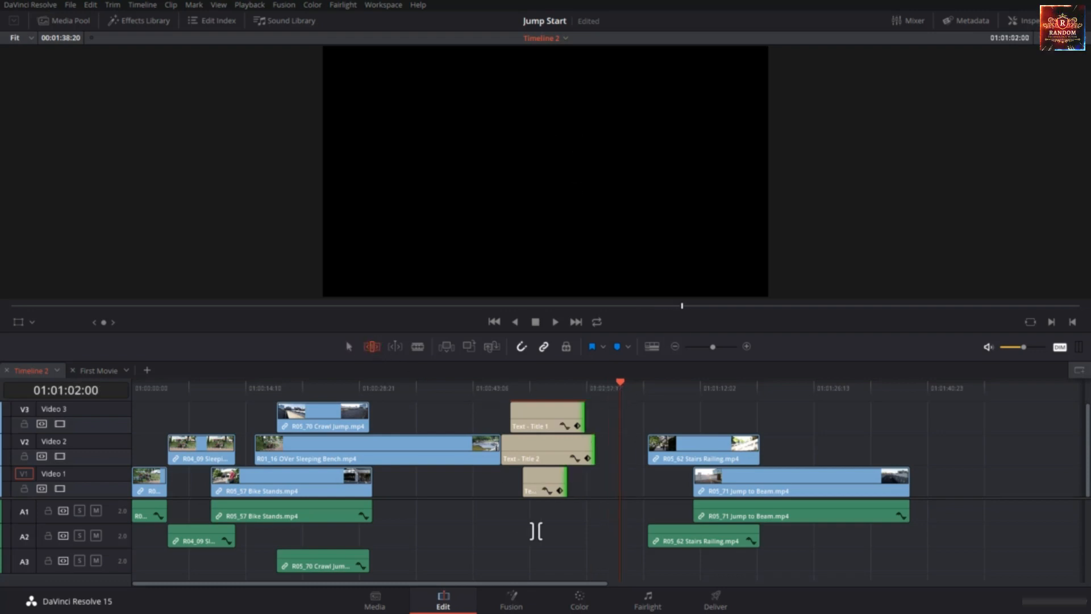
pyautogui.click(536, 531)
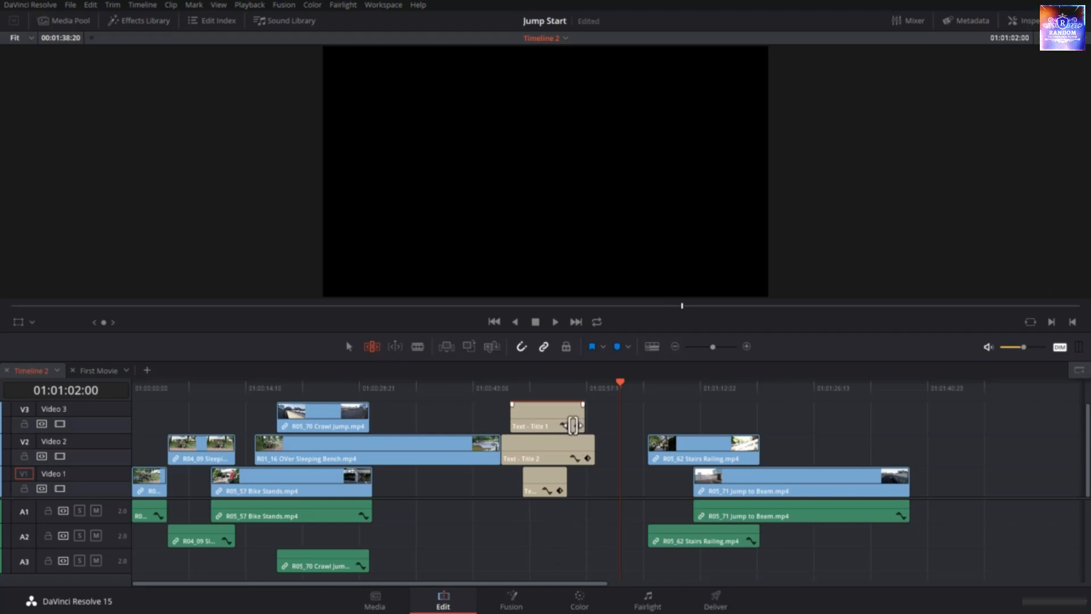
pyautogui.click(564, 514)
pyautogui.moveTo(573, 463); pyautogui.dragTo(591, 412)
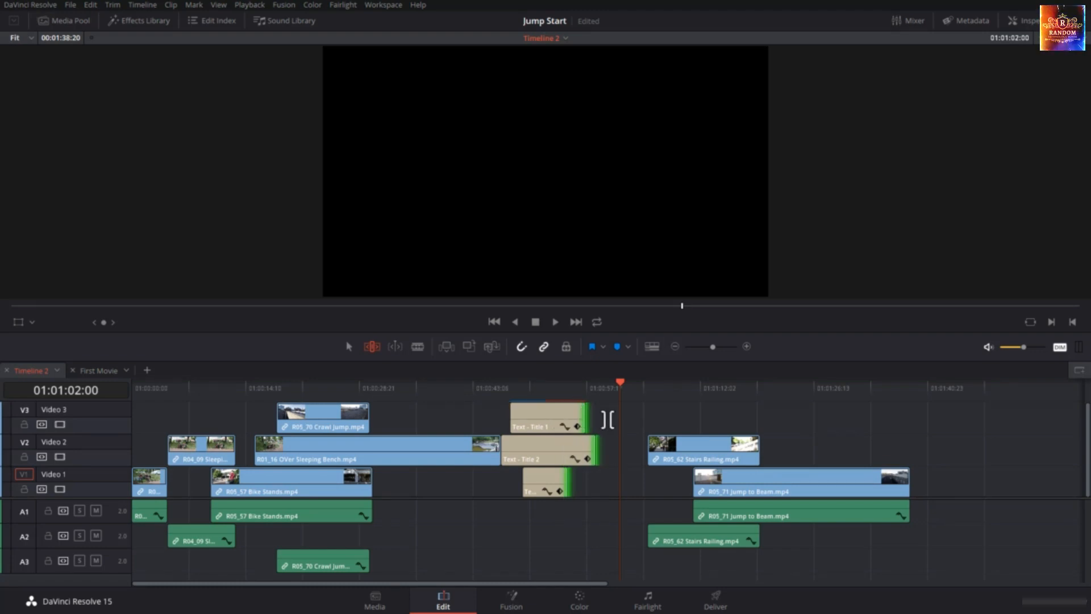
pyautogui.press('e')
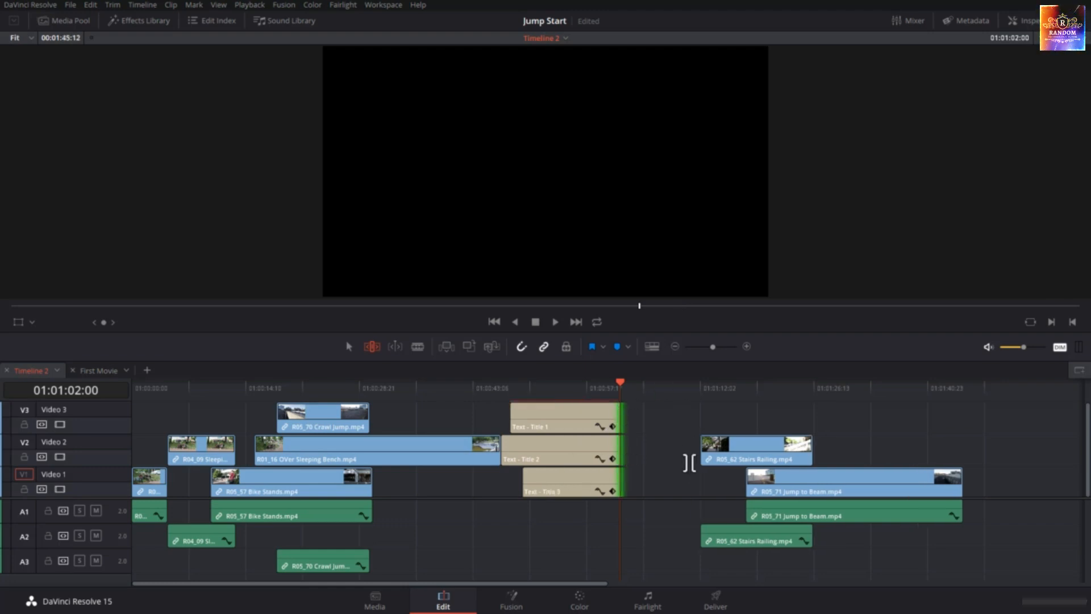
pyautogui.hotkey('ctrl', 'z')
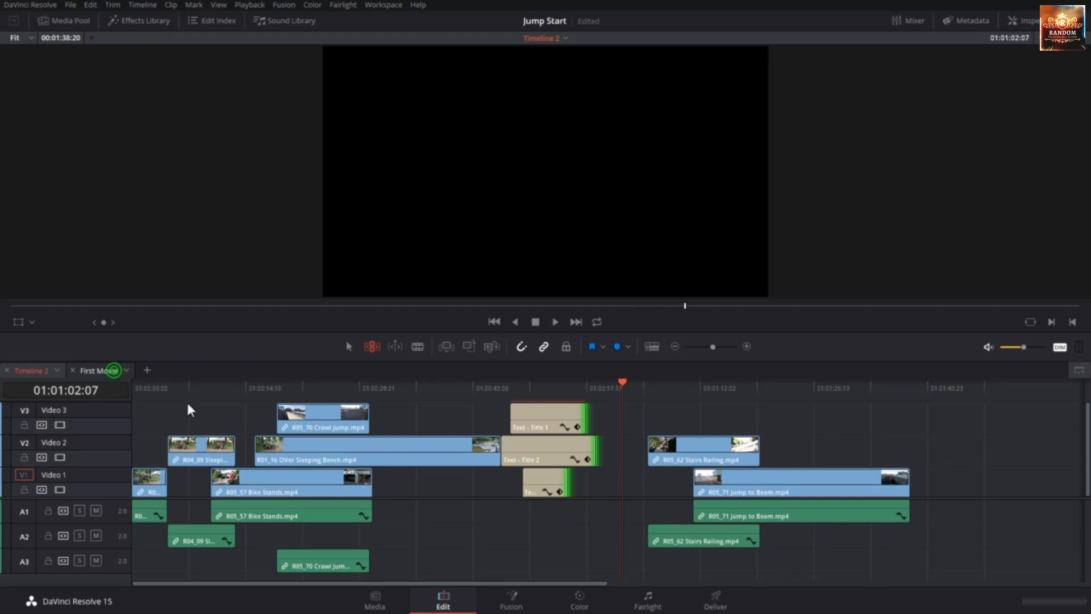
# Return to the First Movie timeline and examine the frames around the cut between R01_28 Fountain Skip and R02_12 Slow Fountain Flips.
pyautogui.click(102, 370)
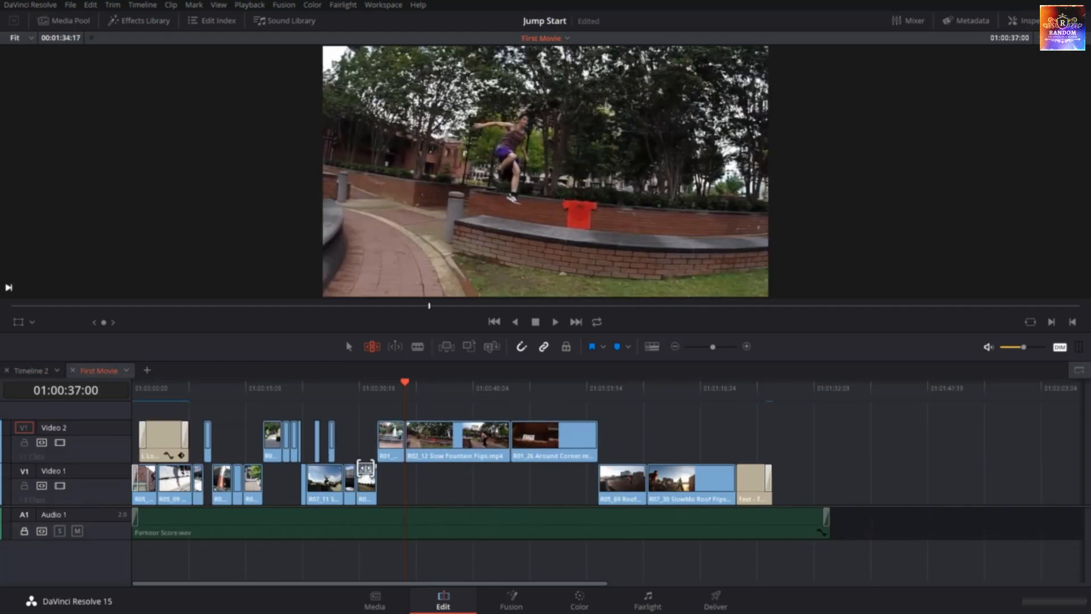
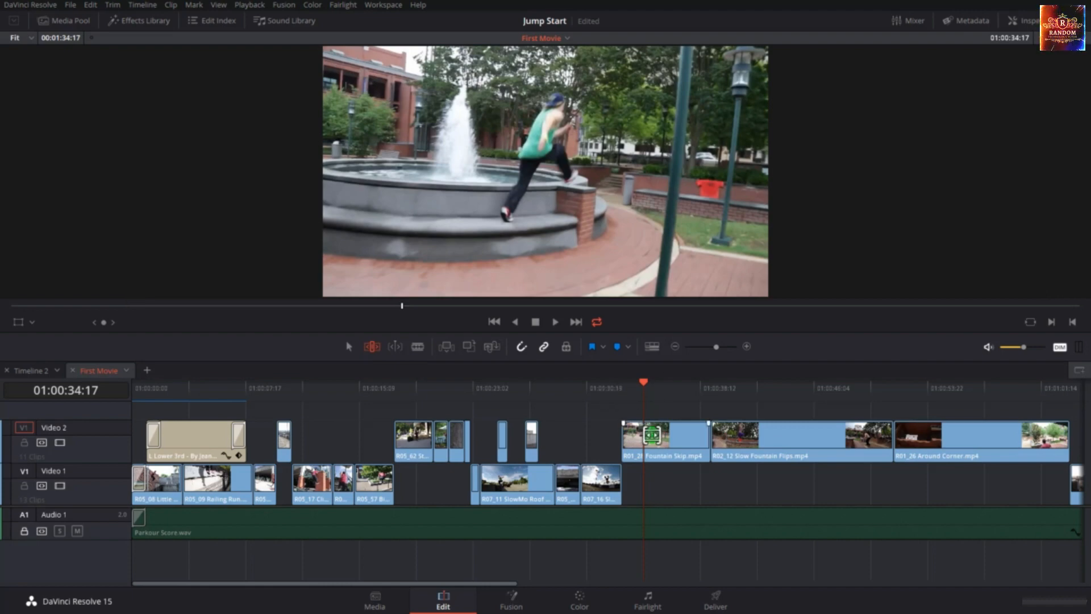
pyautogui.click(652, 435)
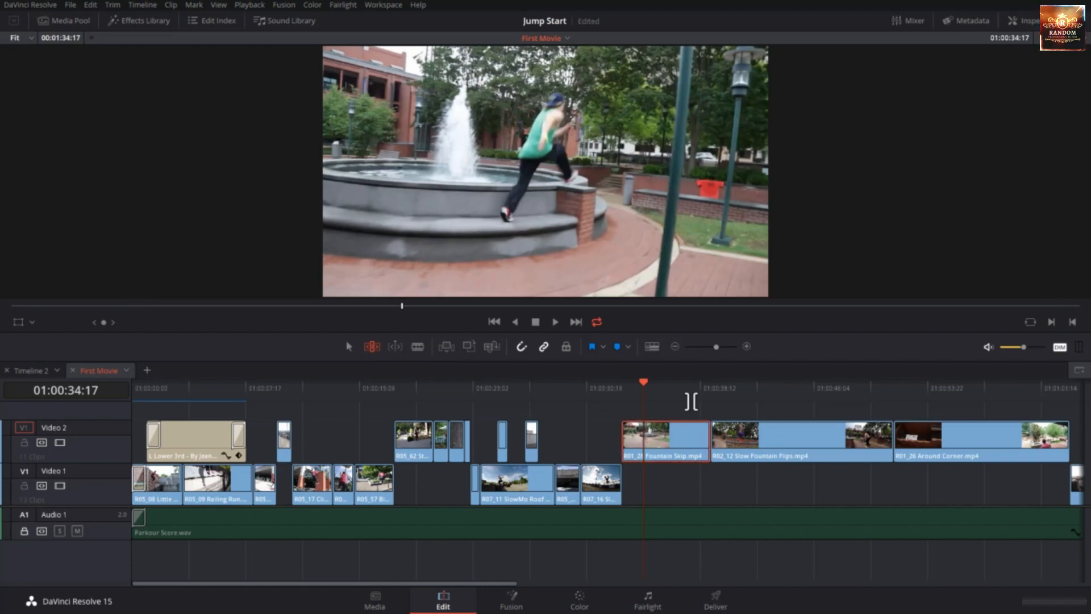
pyautogui.click(732, 385)
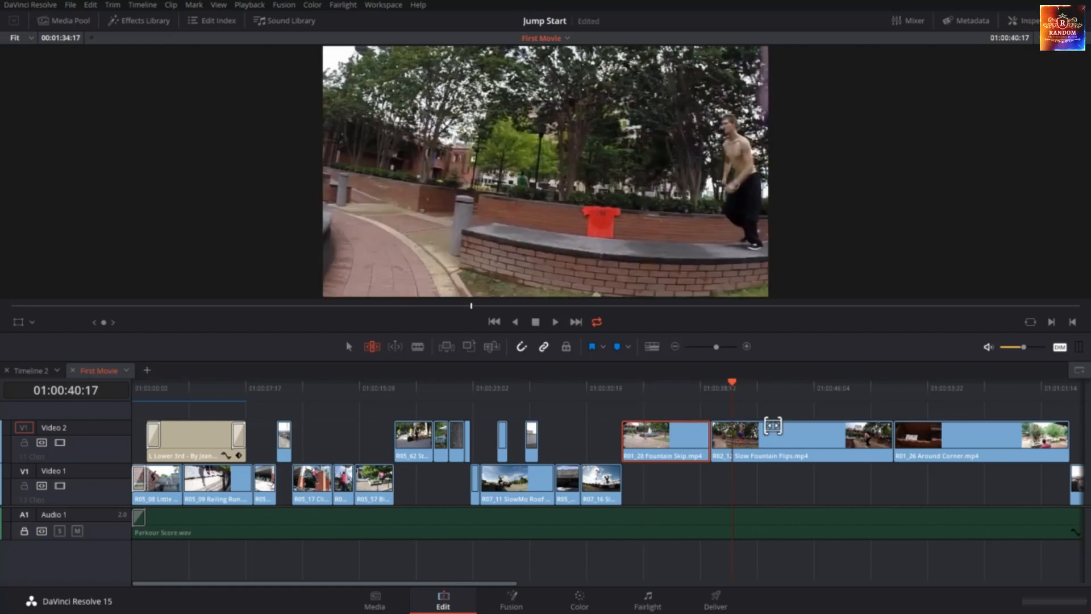
pyautogui.click(710, 386)
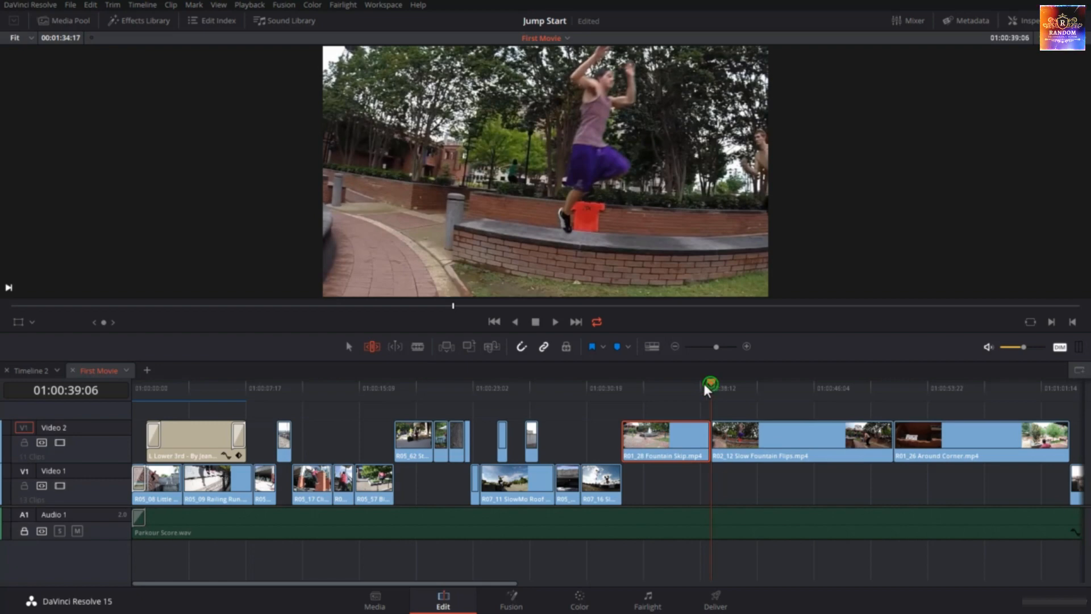
pyautogui.moveTo(704, 385)
pyautogui.mouseDown()
pyautogui.moveTo(725, 399)
pyautogui.moveTo(695, 402)
pyautogui.mouseUp()
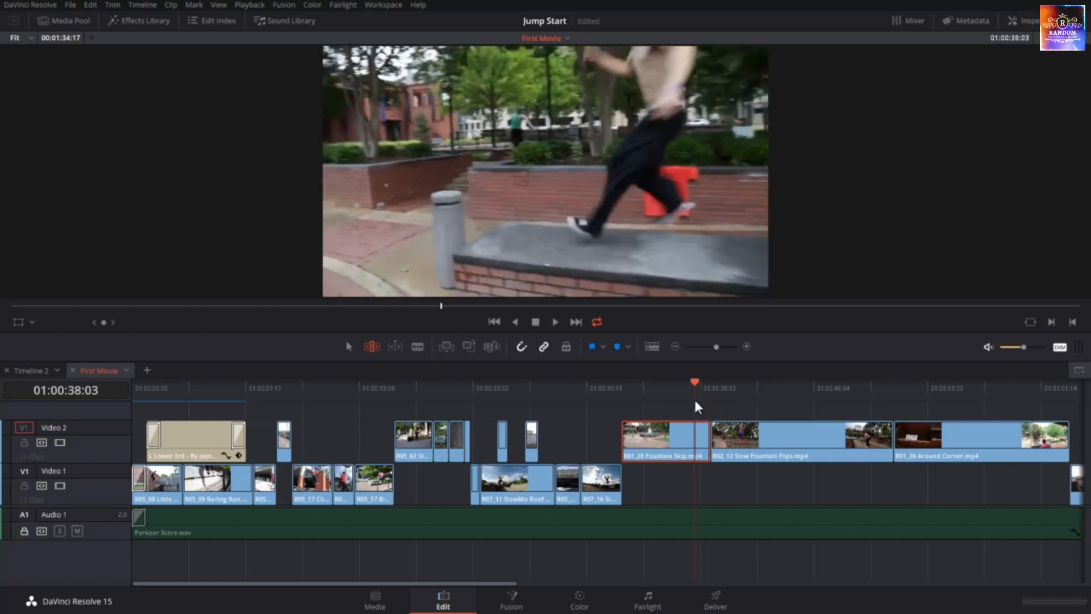
# Select the start of R01_28 Fountain Skip and ripple-trim it to the playhead at 01:00:34:17.
pyautogui.click(629, 436)
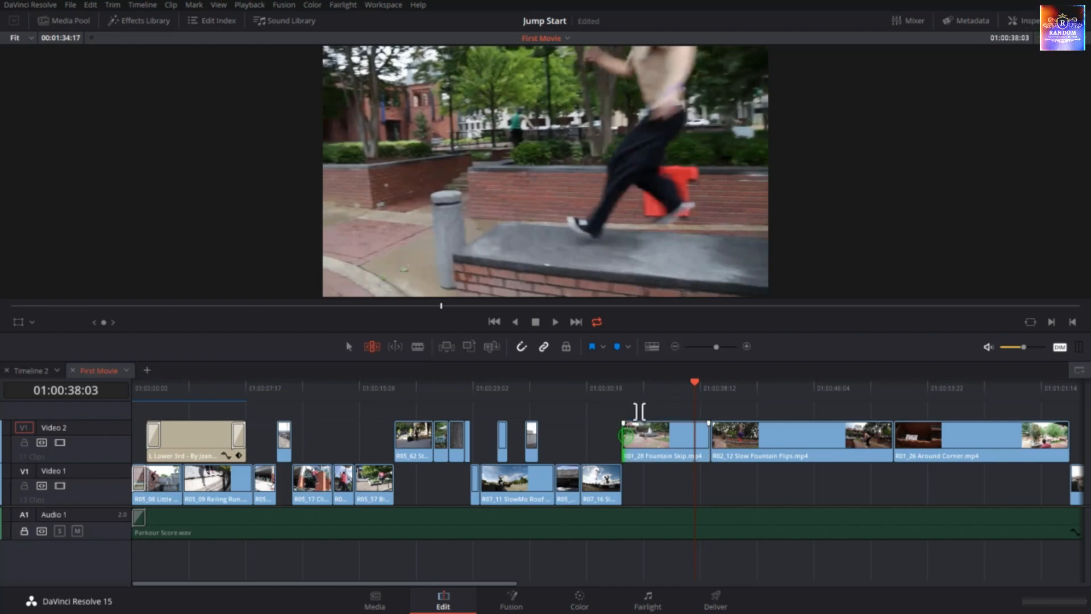
pyautogui.click(647, 385)
pyautogui.moveTo(646, 384); pyautogui.dragTo(642, 386)
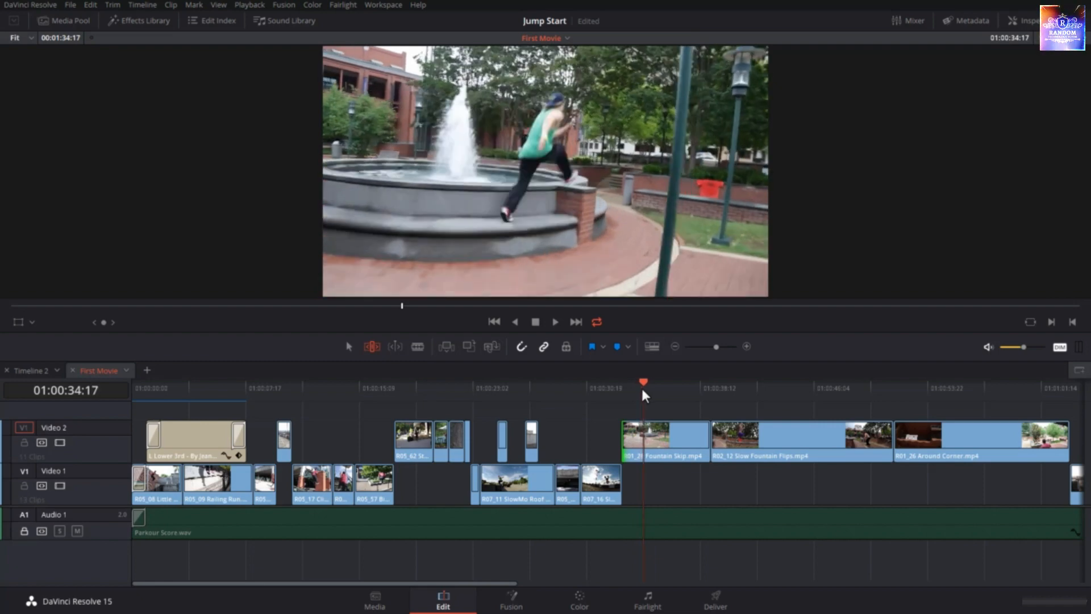
pyautogui.press('Right')
pyautogui.press('Left')
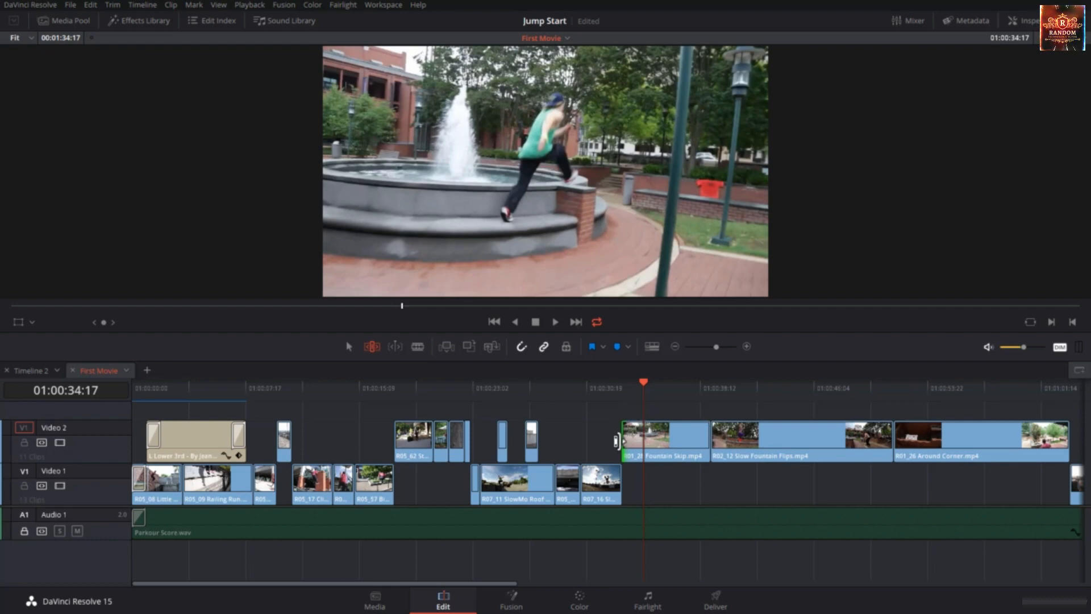
pyautogui.hotkey('ctrl', 'shift', '[')
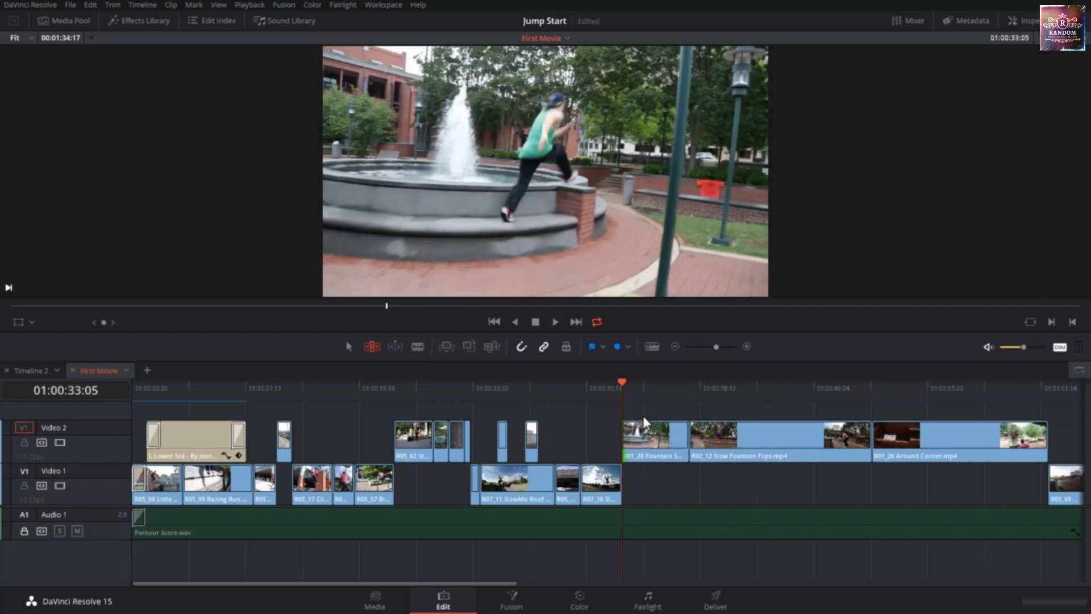
# Ripple the end of R01_28 Fountain Skip to the playhead at 01:00:36:18 with Extend Edit.
pyautogui.click(662, 392)
pyautogui.moveTo(664, 393); pyautogui.dragTo(674, 398)
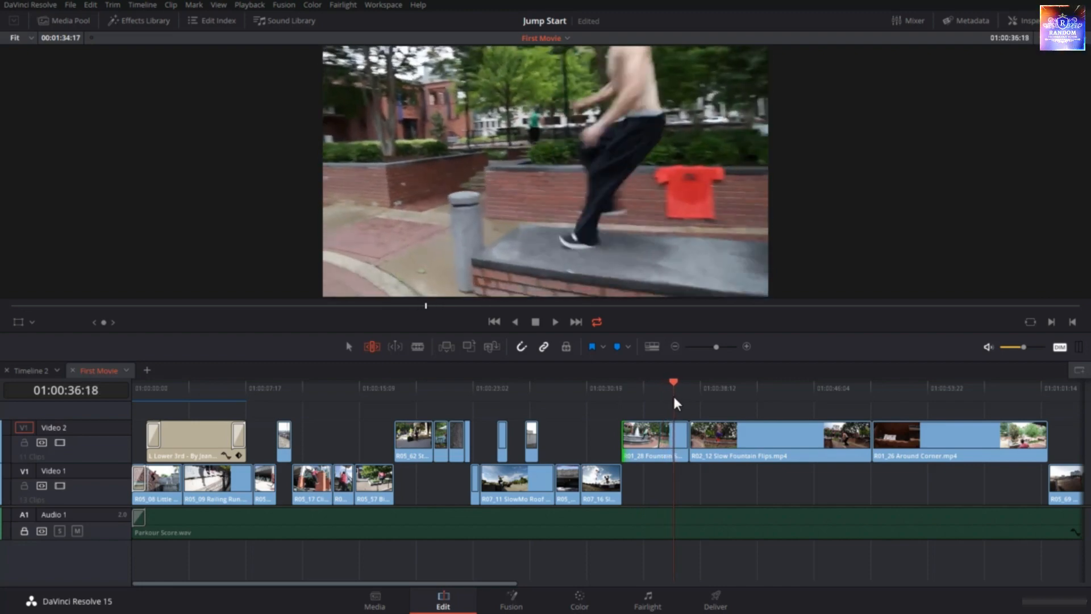
pyautogui.click(684, 434)
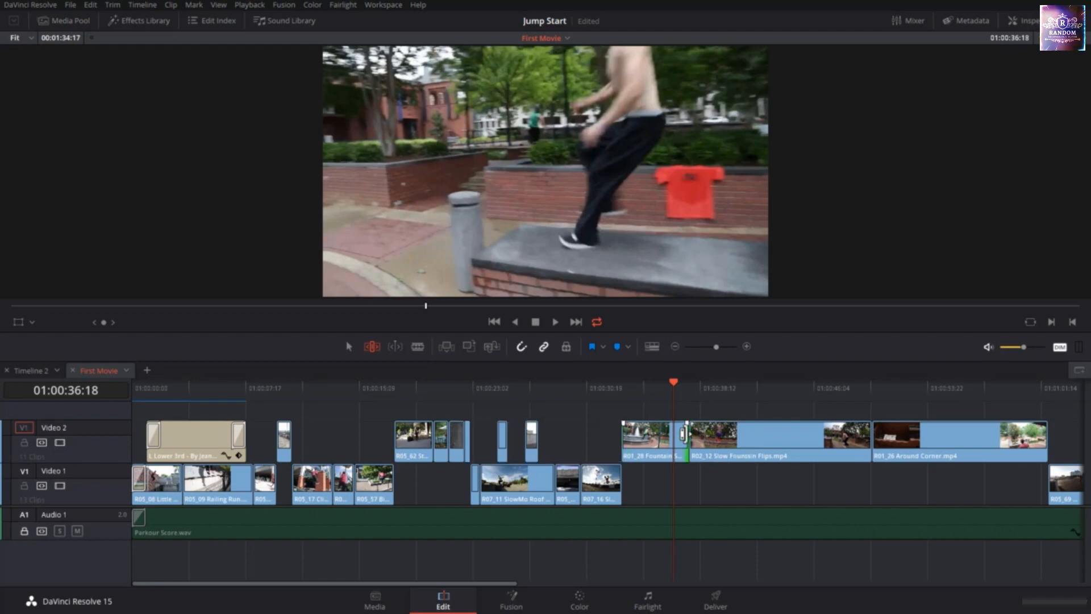
pyautogui.press('e')
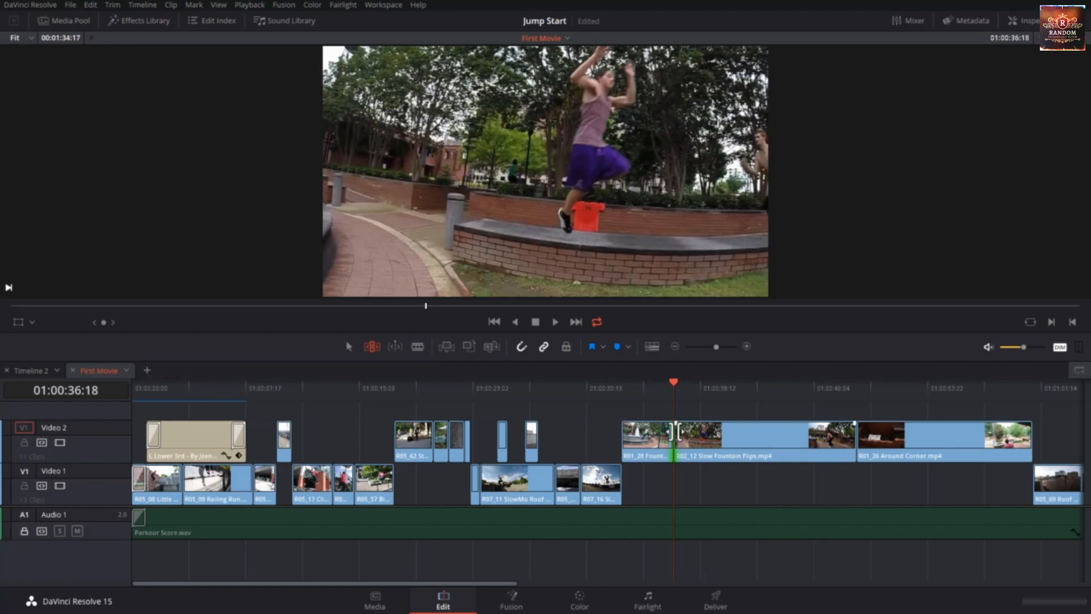
# Preview the cut after R01_28 Fountain Skip and ripple the start of R02_12 Slow Fountain Flips to the playhead at 01:00:41:02.
pyautogui.press('/')
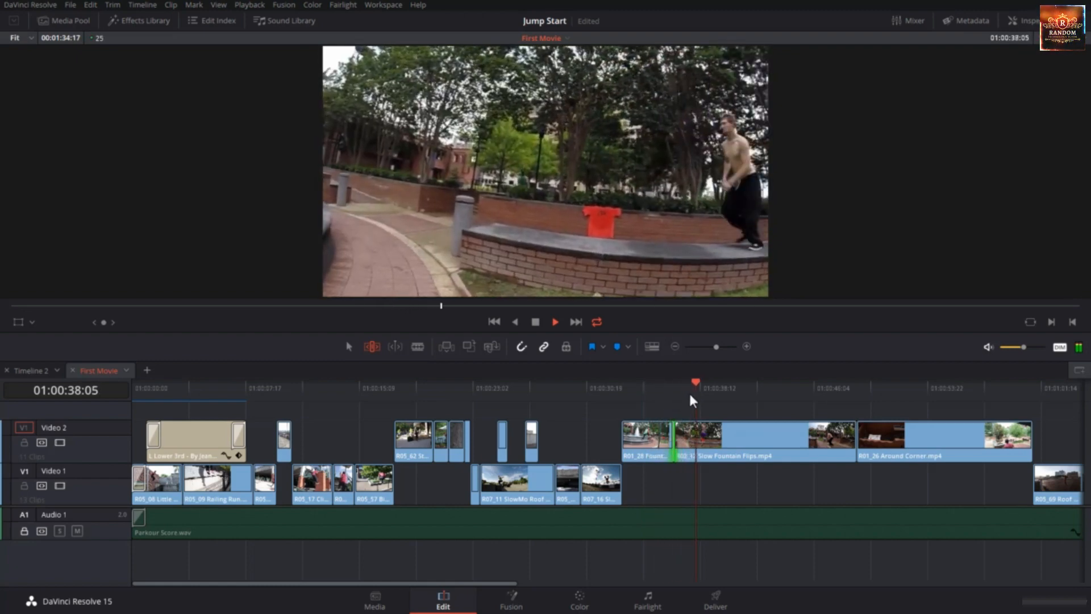
pyautogui.moveTo(675, 381); pyautogui.dragTo(738, 414)
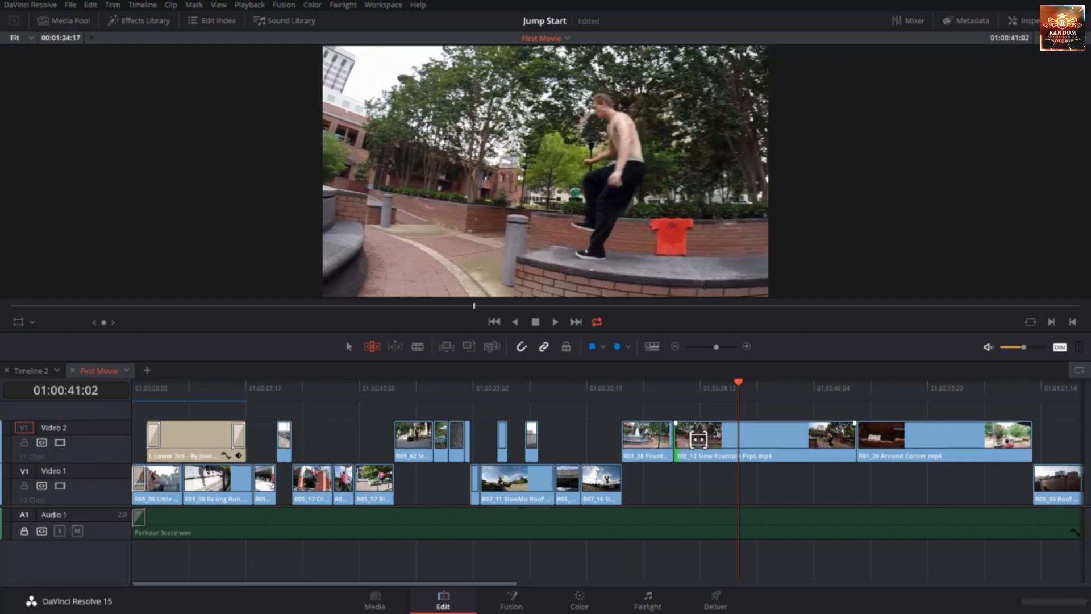
pyautogui.hotkey('shift', '[')
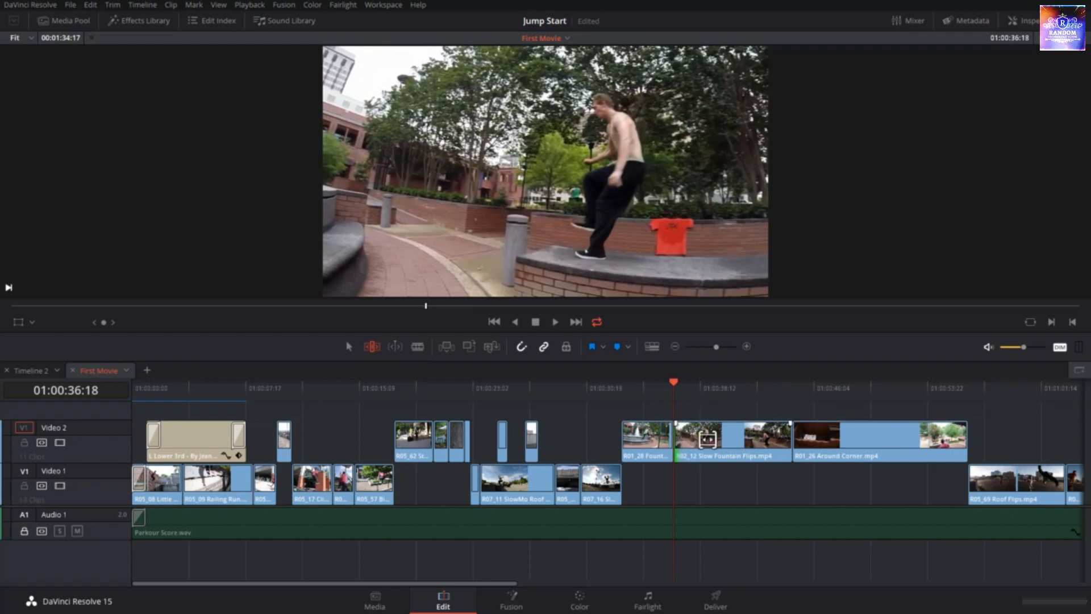
# Nudge the end of R01_28 Fountain Skip frame by frame to match the action at the start of R02_12 Slow Fountain Flips.
pyautogui.moveTo(674, 381); pyautogui.dragTo(700, 386)
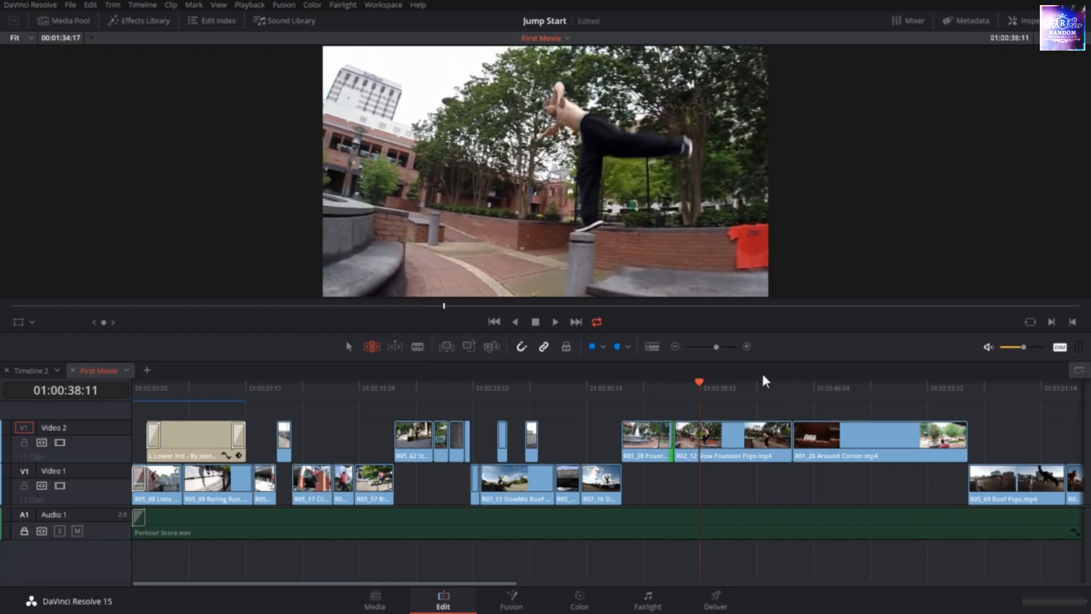
pyautogui.press('.')
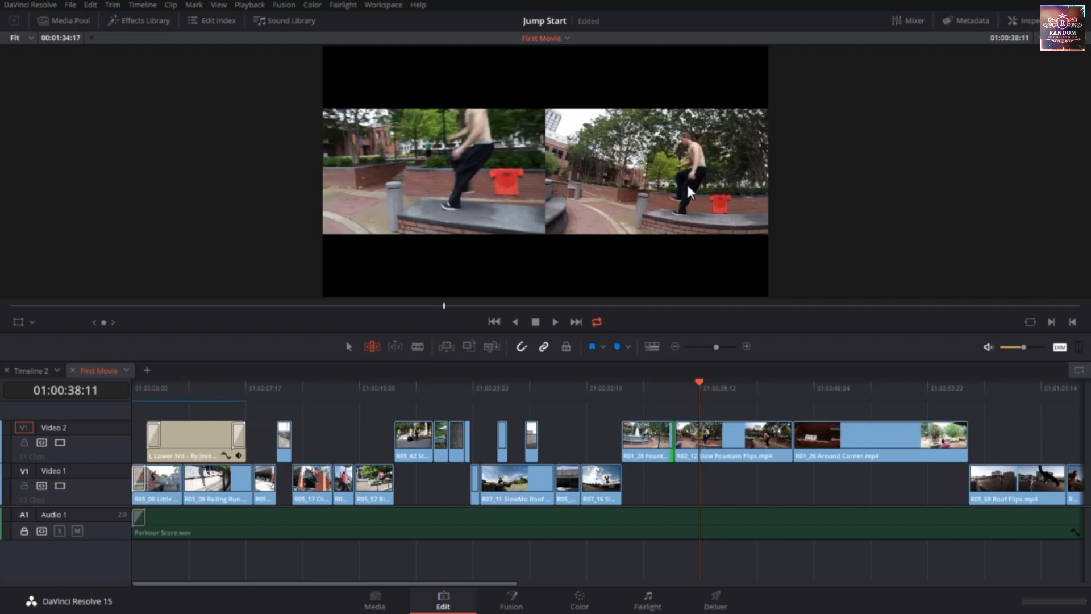
pyautogui.press('.')
pyautogui.press('.')
pyautogui.press('.')
pyautogui.press('.')
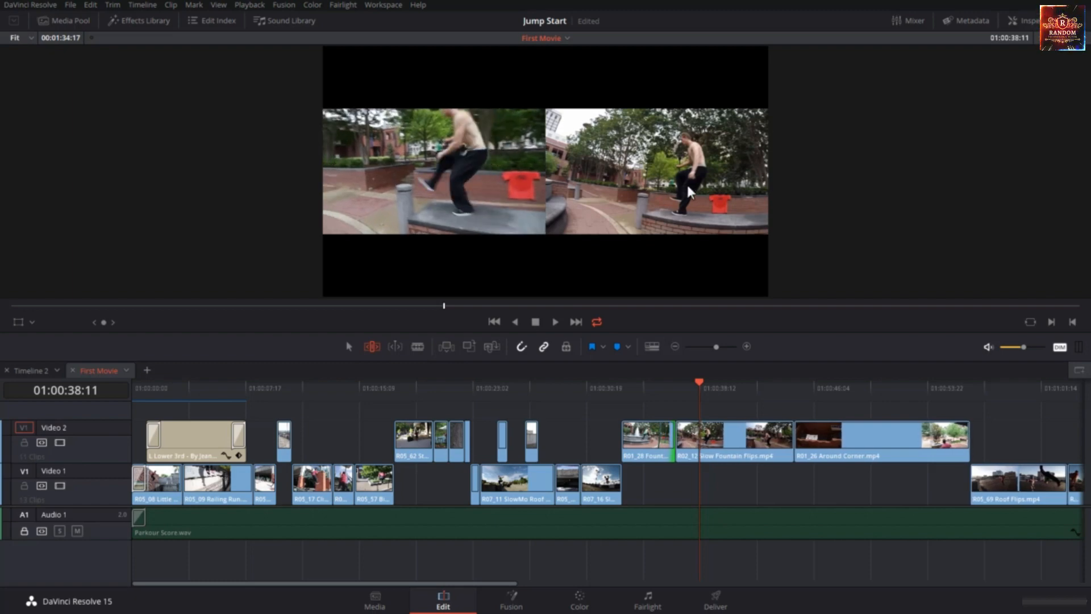
pyautogui.press(',')
pyautogui.press(',')
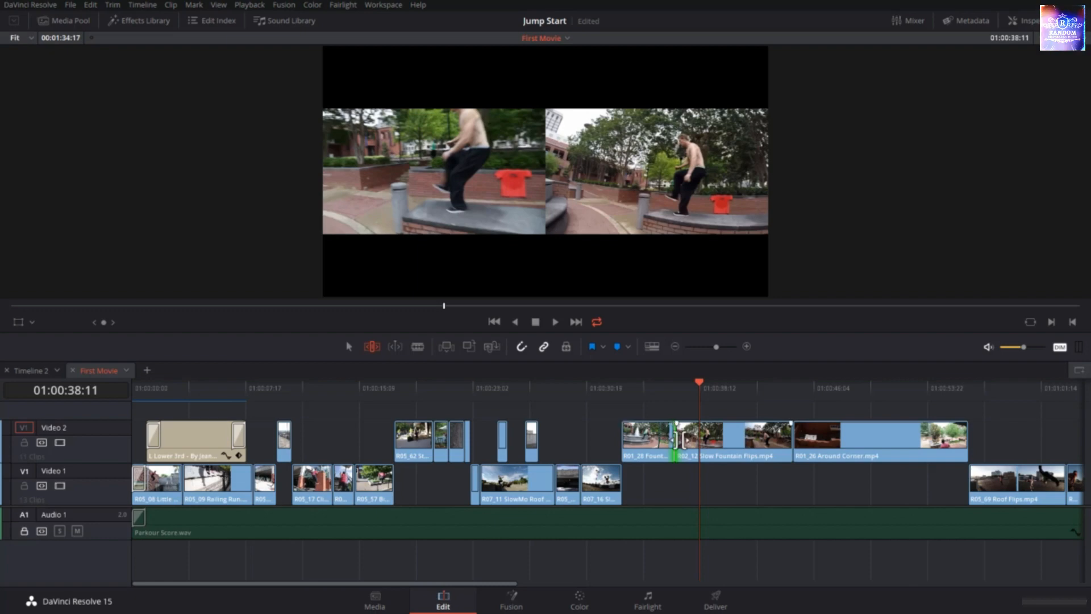
# Try rolling the cut between R01_28 Fountain Skip and R02_12 Slow Fountain Flips back and forth in single-frame and multi-frame nudges.
pyautogui.moveTo(682, 439); pyautogui.dragTo(685, 441)
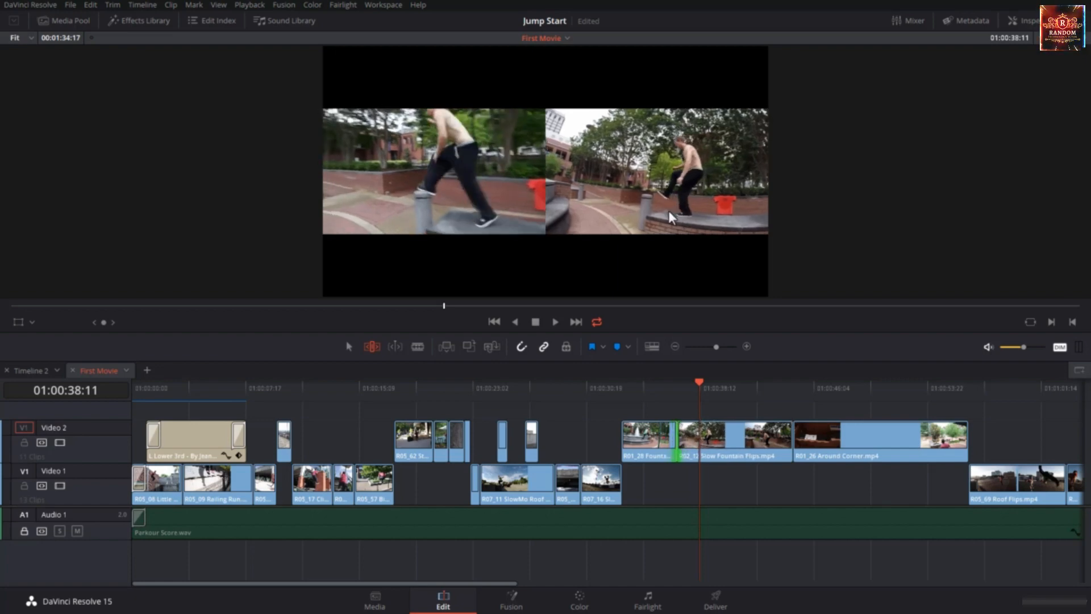
pyautogui.press(',')
pyautogui.press(',')
pyautogui.press(',')
pyautogui.press(',')
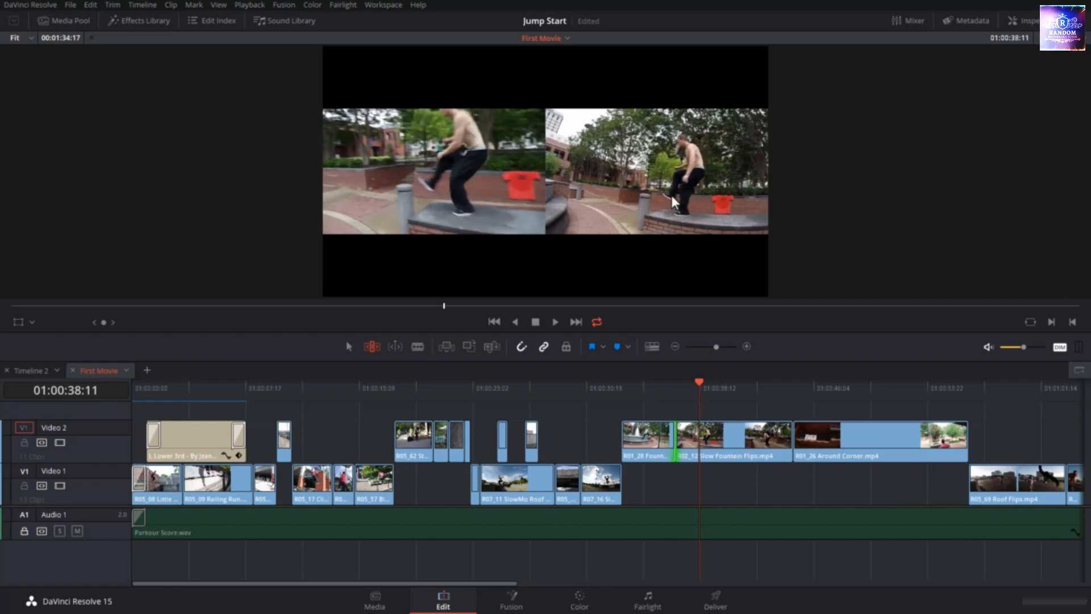
pyautogui.hotkey('shift', '.')
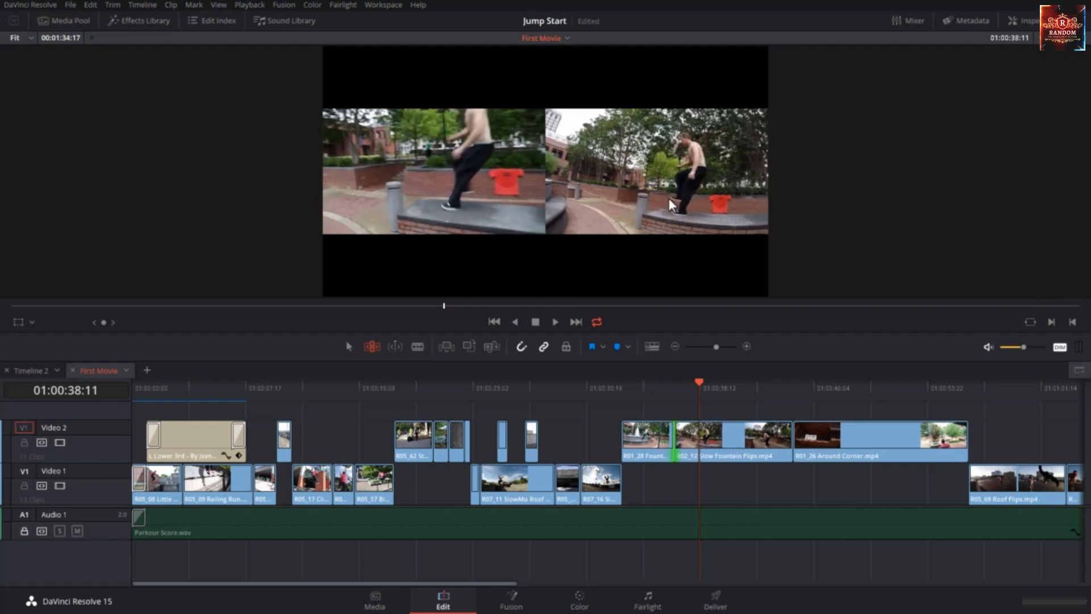
pyautogui.hotkey('shift', ',')
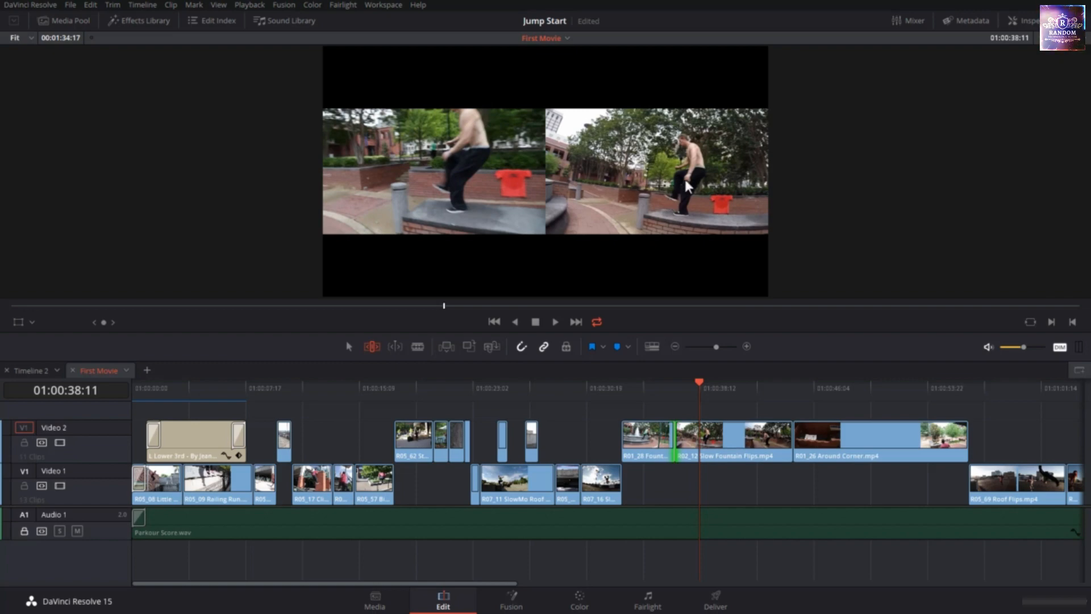
pyautogui.press(',')
pyautogui.press(',')
pyautogui.press(',')
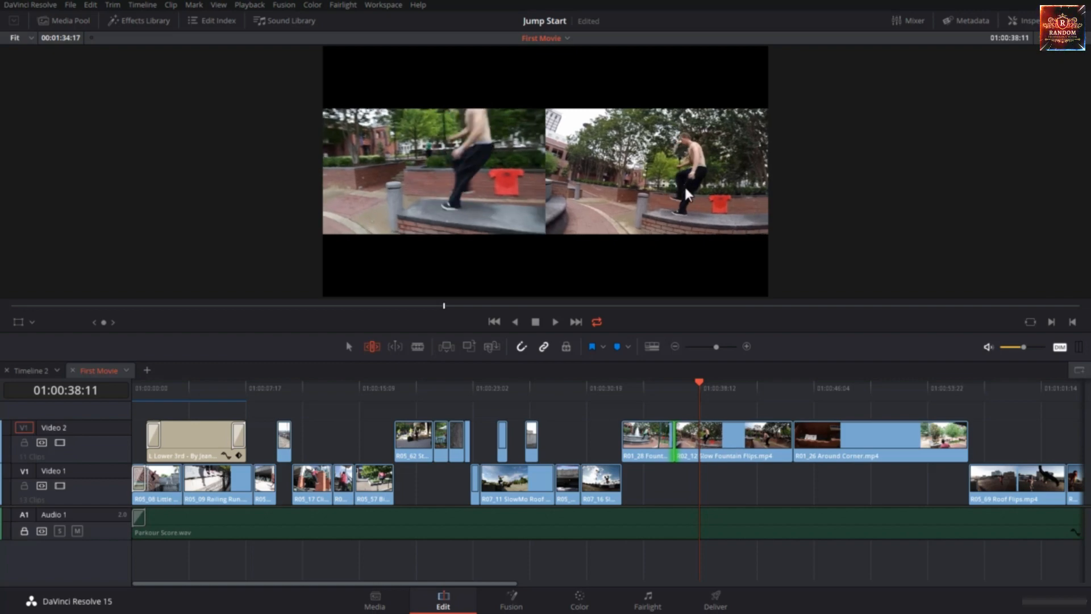
pyautogui.press(',')
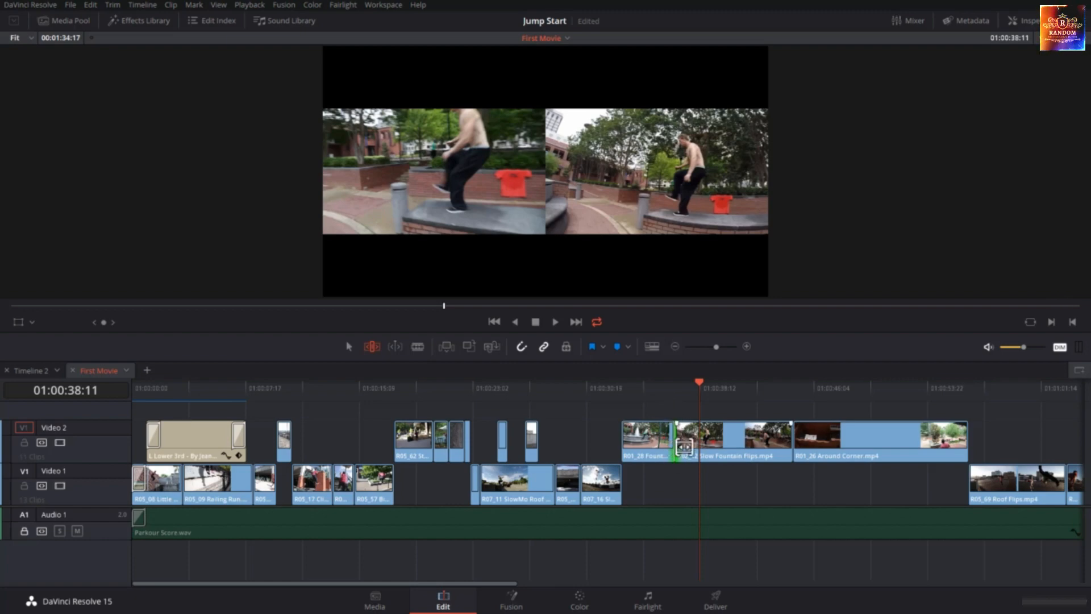
# Play around the cut and fine-tune it by rippling the end of R01_28 Fountain Skip and the start of R02_12 Slow Fountain Flips.
pyautogui.press('/')
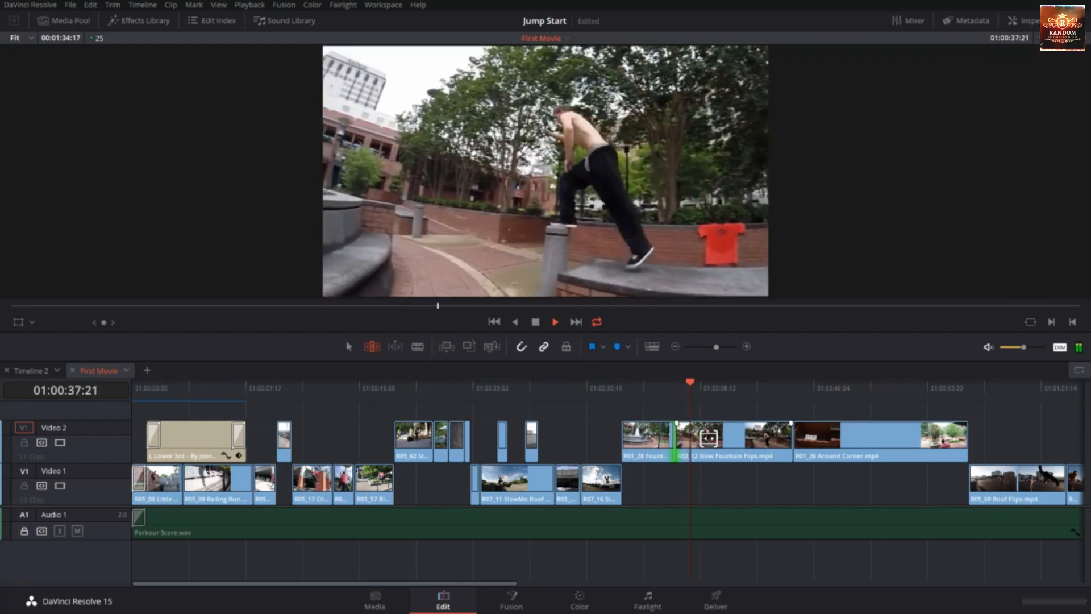
pyautogui.click(675, 393)
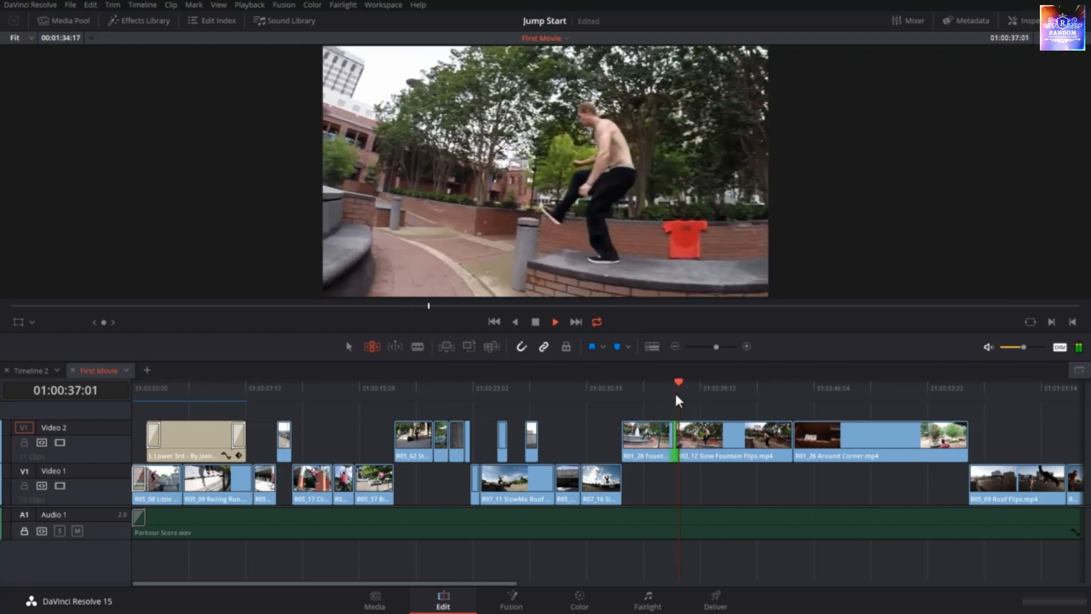
pyautogui.press('space')
pyautogui.click(668, 437)
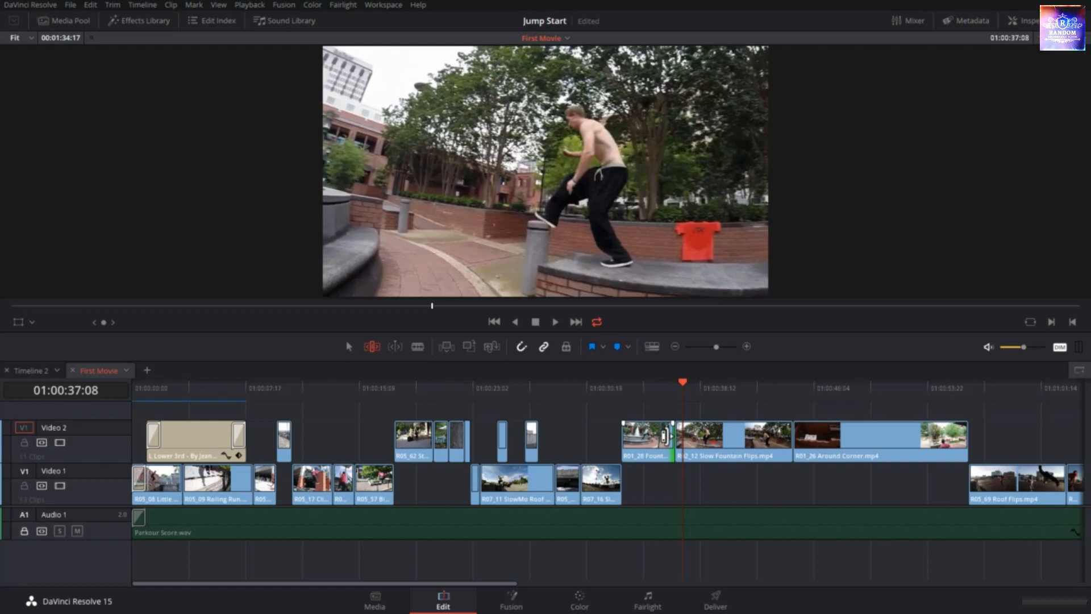
pyautogui.moveTo(665, 437); pyautogui.dragTo(684, 436)
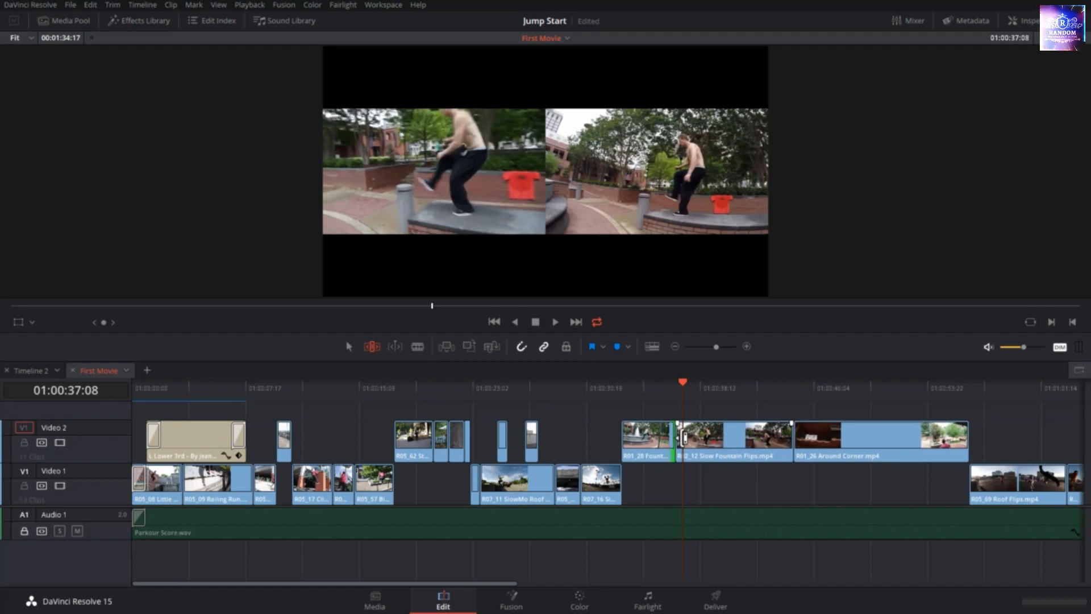
pyautogui.moveTo(684, 436)
pyautogui.mouseDown()
pyautogui.moveTo(682, 446)
pyautogui.moveTo(676, 435)
pyautogui.mouseUp()
pyautogui.press('/')
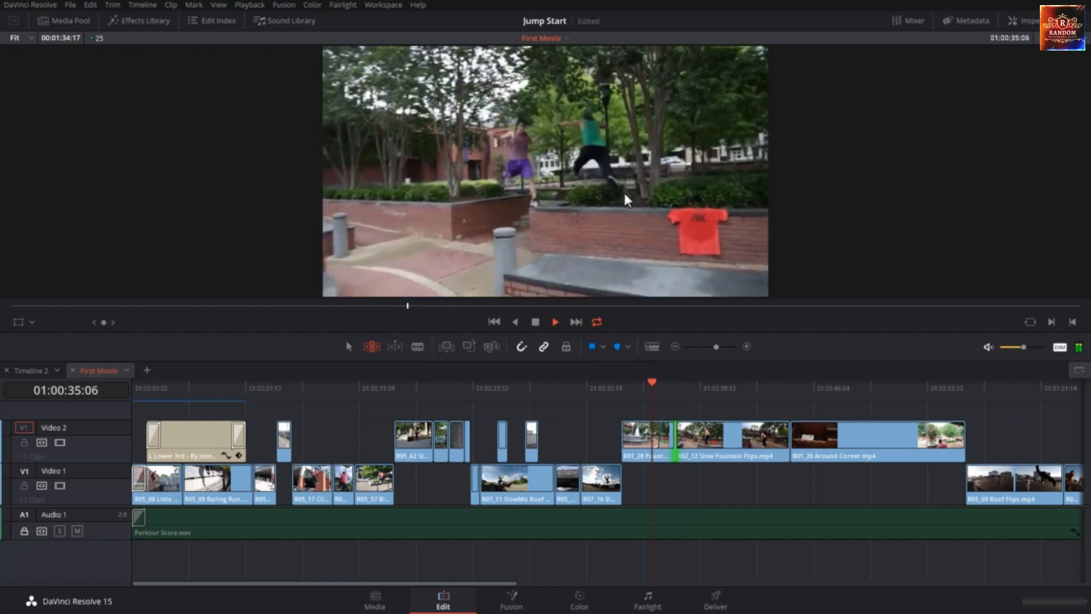
# Ripple-trim the end of R02_12 Slow Fountain Flips to the playhead at 01:00:41:02.
pyautogui.click(653, 395)
pyautogui.moveTo(653, 396); pyautogui.dragTo(739, 400)
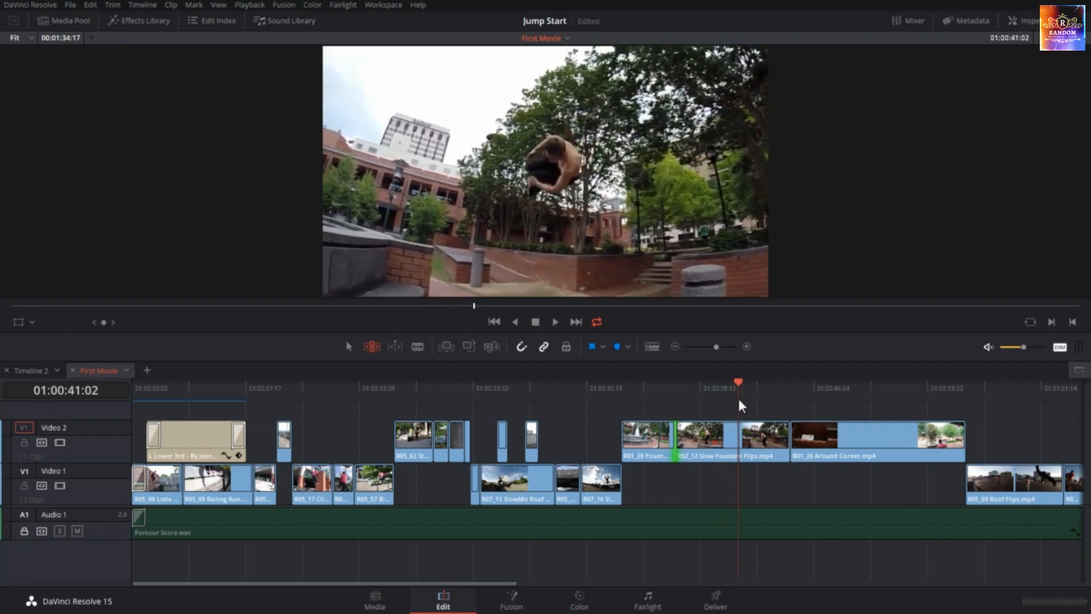
pyautogui.click(783, 442)
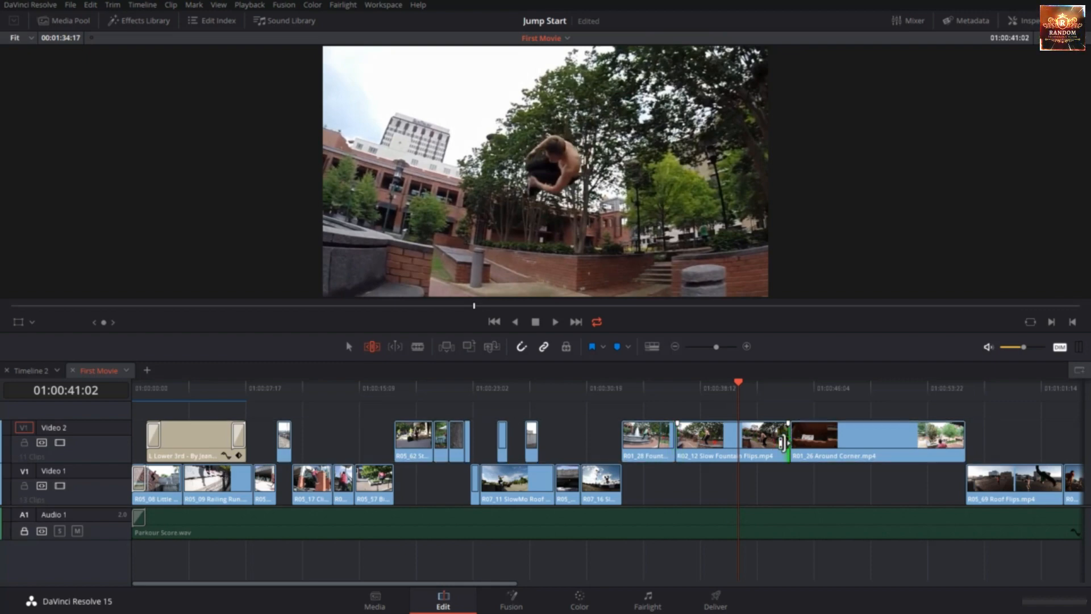
pyautogui.moveTo(783, 442); pyautogui.dragTo(738, 443)
# Select R01_28 Fountain Skip and R02_12 Slow Fountain Flips and play back the trimmed section around their cut.
pyautogui.click(666, 391)
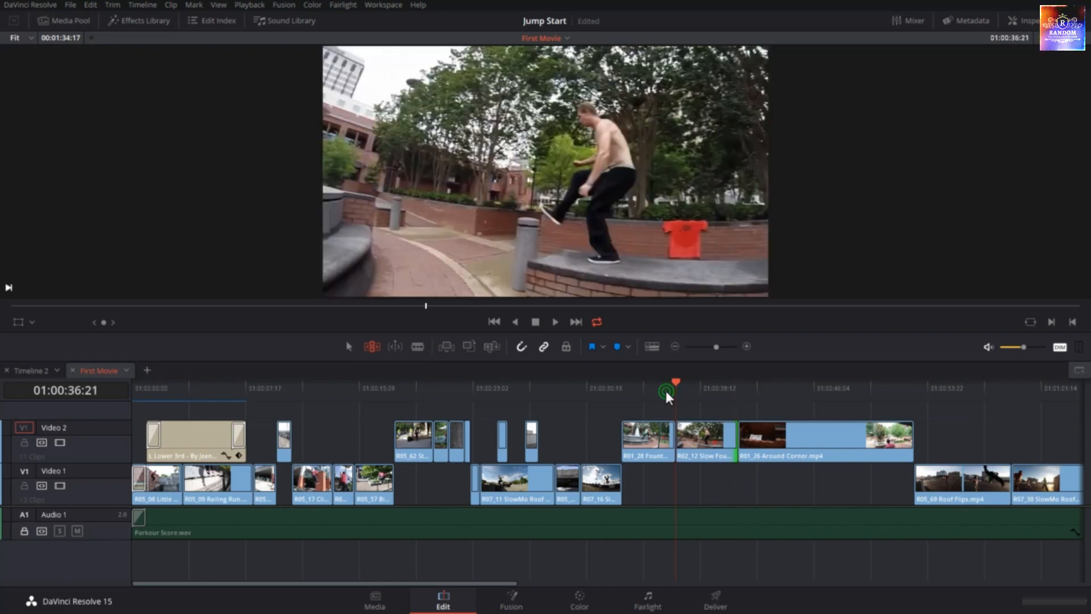
pyautogui.click(655, 435)
pyautogui.keyDown('ctrl'); pyautogui.click(700, 440); pyautogui.keyUp('ctrl')
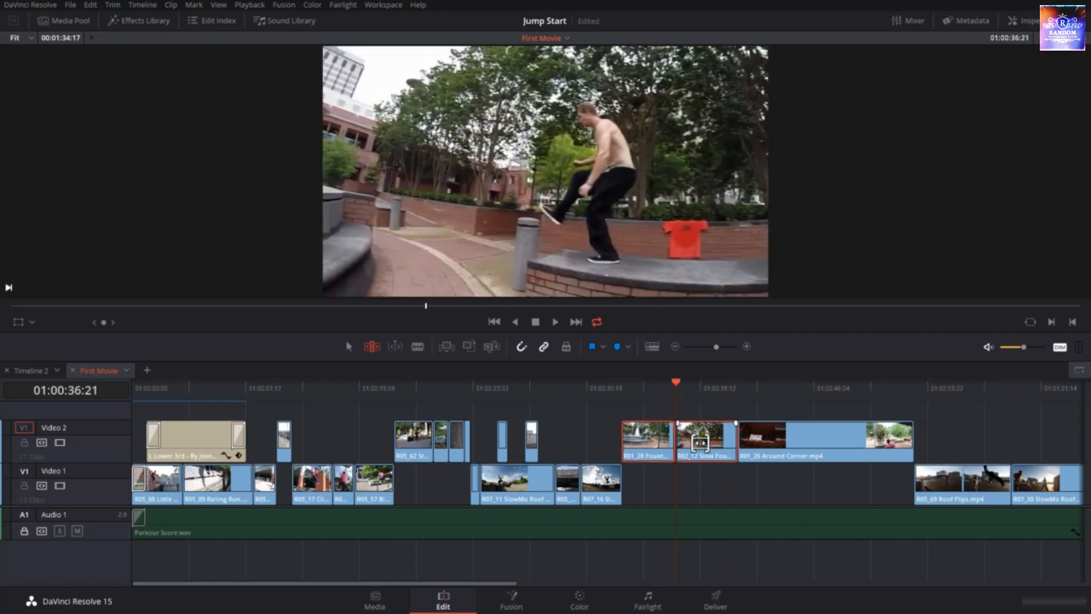
pyautogui.press('/')
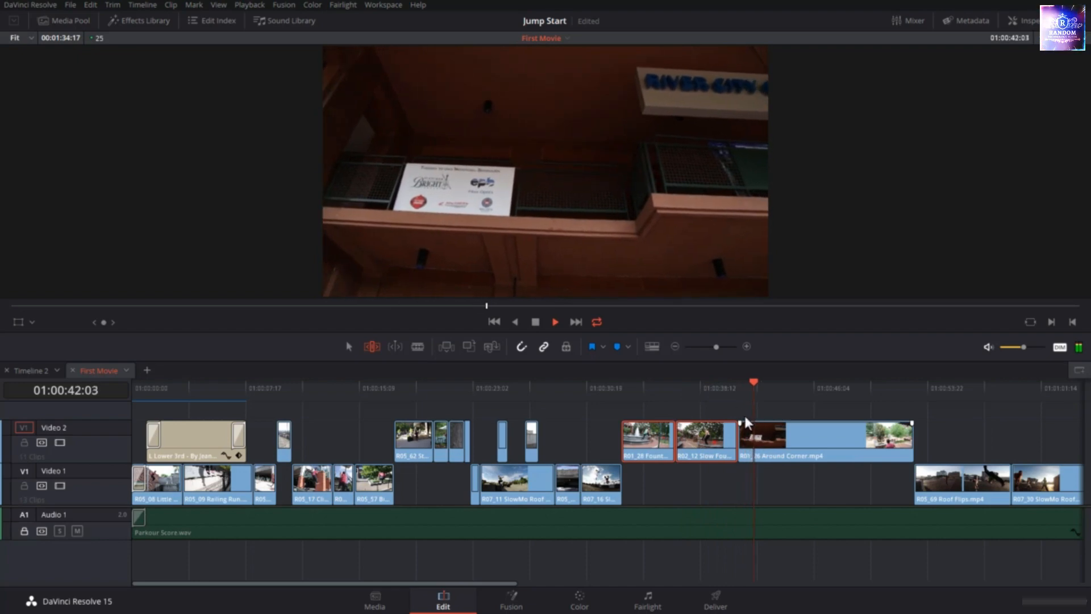
# Jump back through the edit points and step frame by frame to 01:00:41:06 at the start of R01_26 Around Corner.
pyautogui.press('Up')
pyautogui.press('Up')
pyautogui.press('Up')
pyautogui.press('Right')
pyautogui.press('Right')
pyautogui.press('Right')
pyautogui.press('Right')
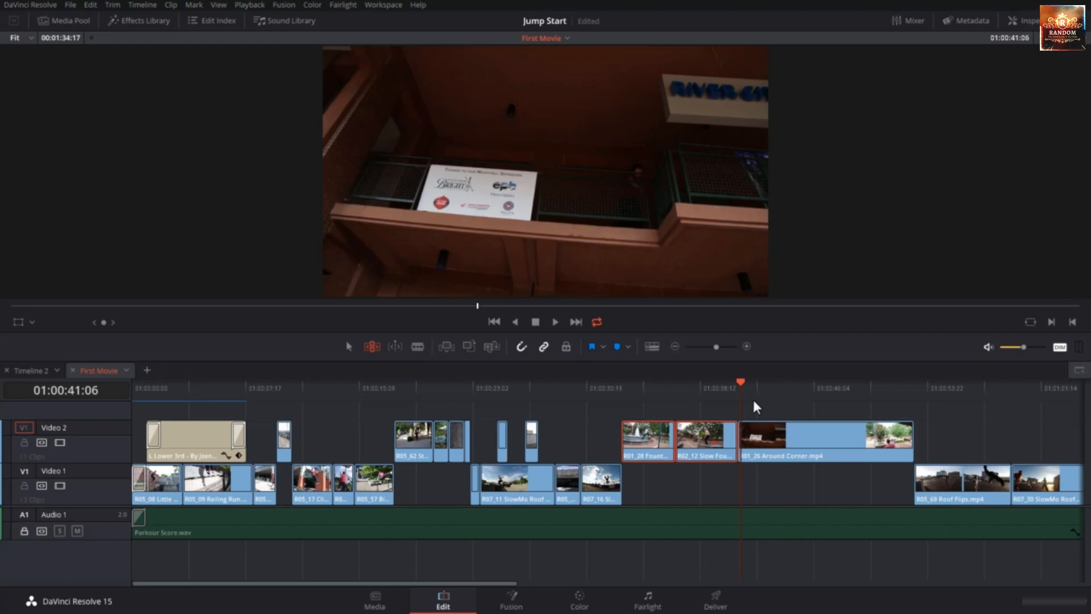
# In Timeline 2, roll the cut between R05_71 Jump to Beam and R05_62 Stairs Railing earlier with a multi-frame nudge.
pyautogui.click(575, 388)
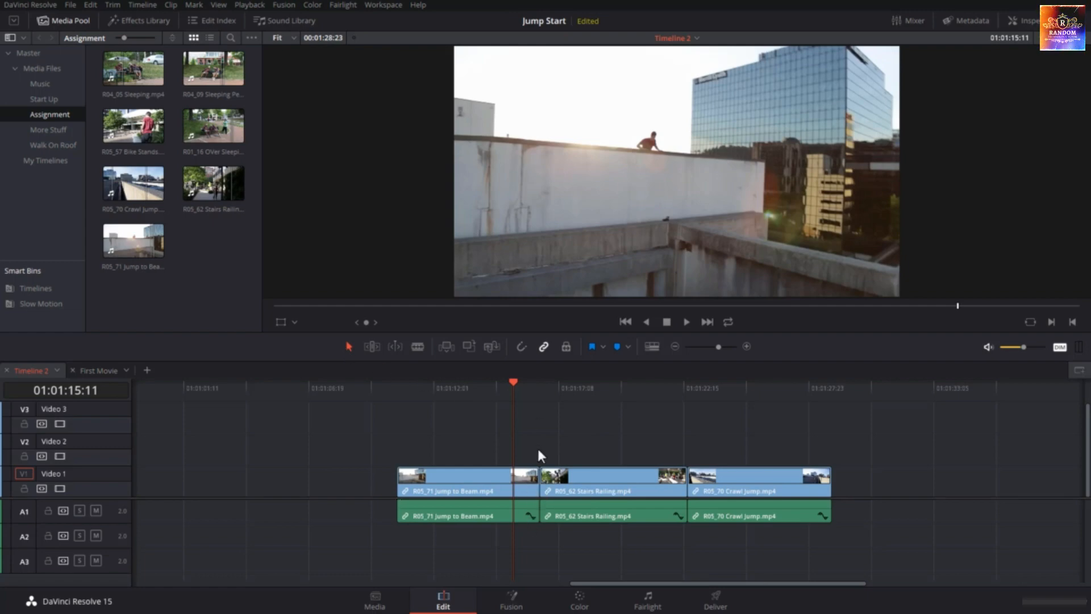
pyautogui.click(540, 481)
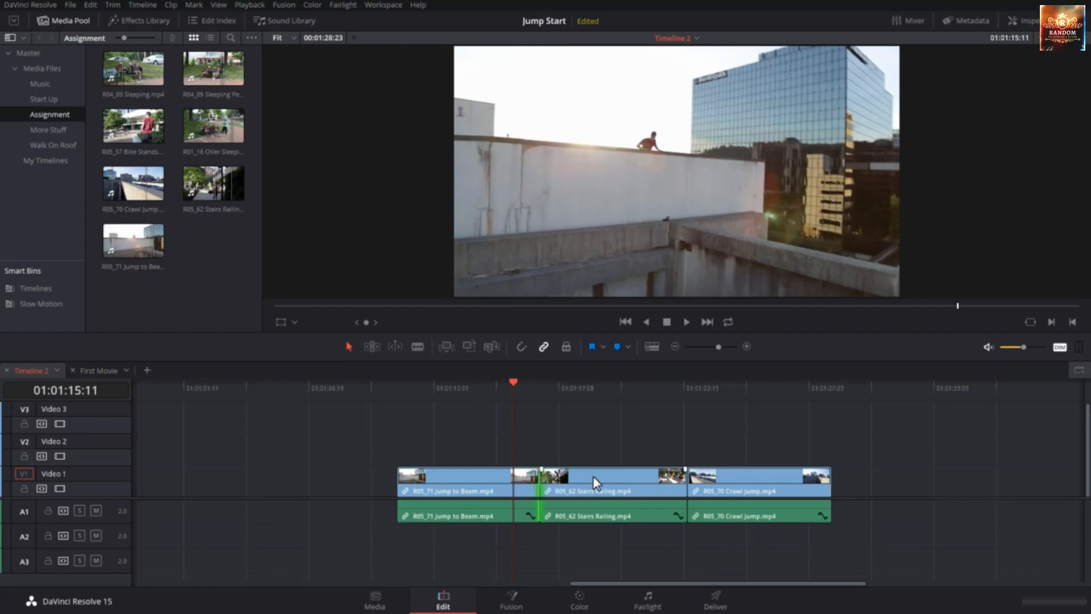
pyautogui.hotkey('shift', ',')
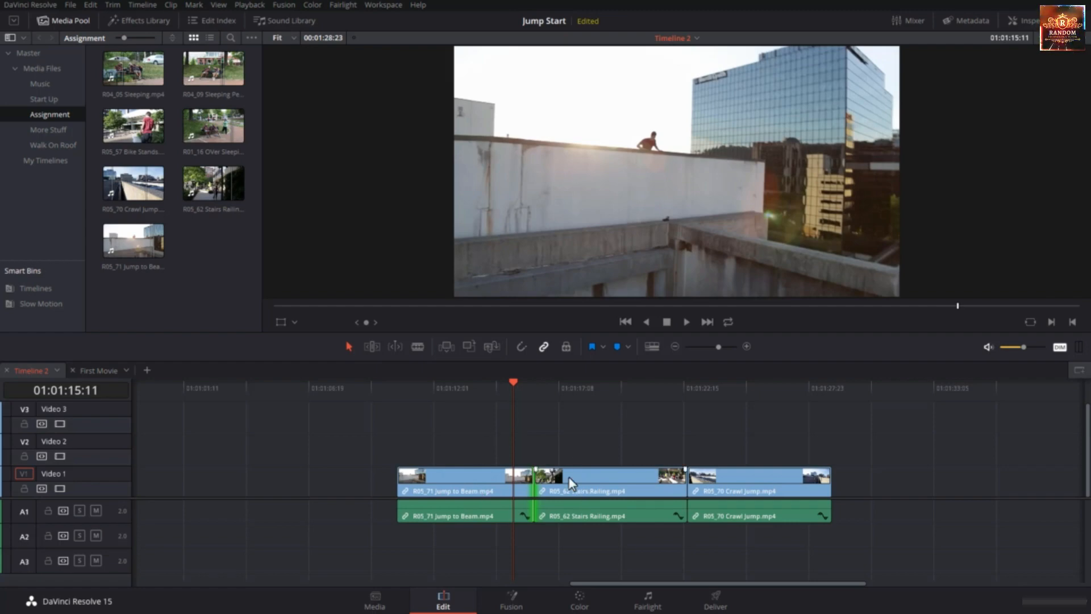
# Roll the edit between R05_71 Jump to Beam and R05_62 Stairs Railing slightly later, comparing both frames on the way.
pyautogui.moveTo(532, 480); pyautogui.dragTo(546, 481)
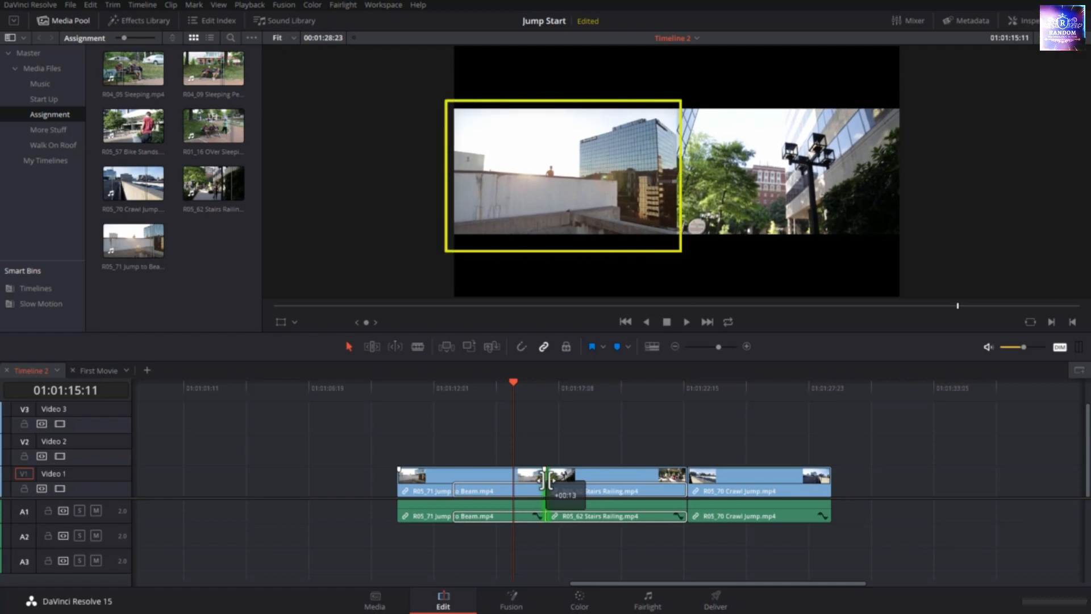
pyautogui.moveTo(546, 480); pyautogui.dragTo(624, 496)
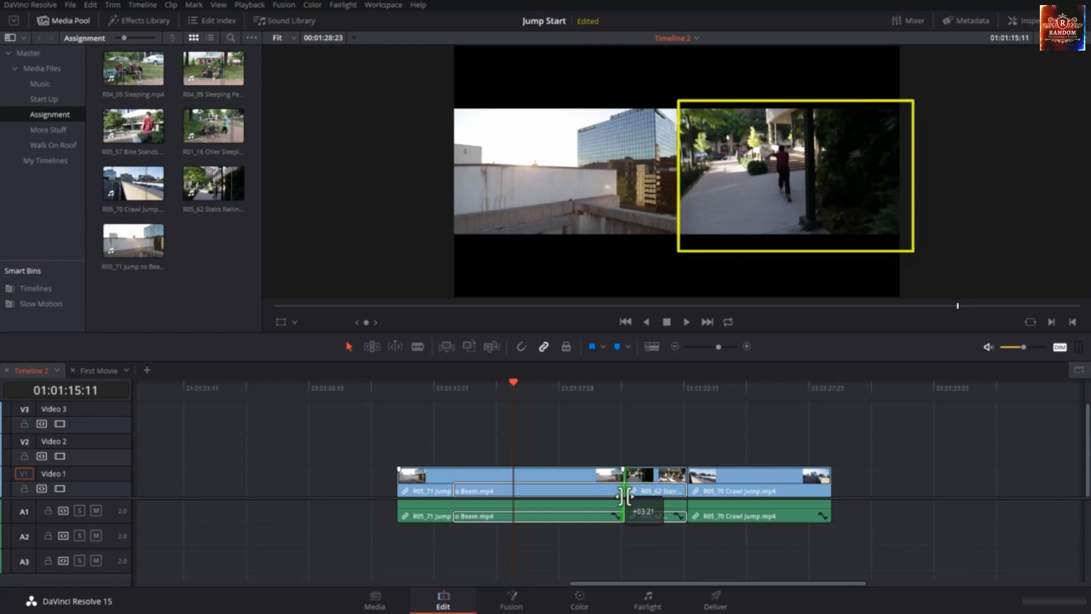
pyautogui.moveTo(624, 496); pyautogui.dragTo(576, 506)
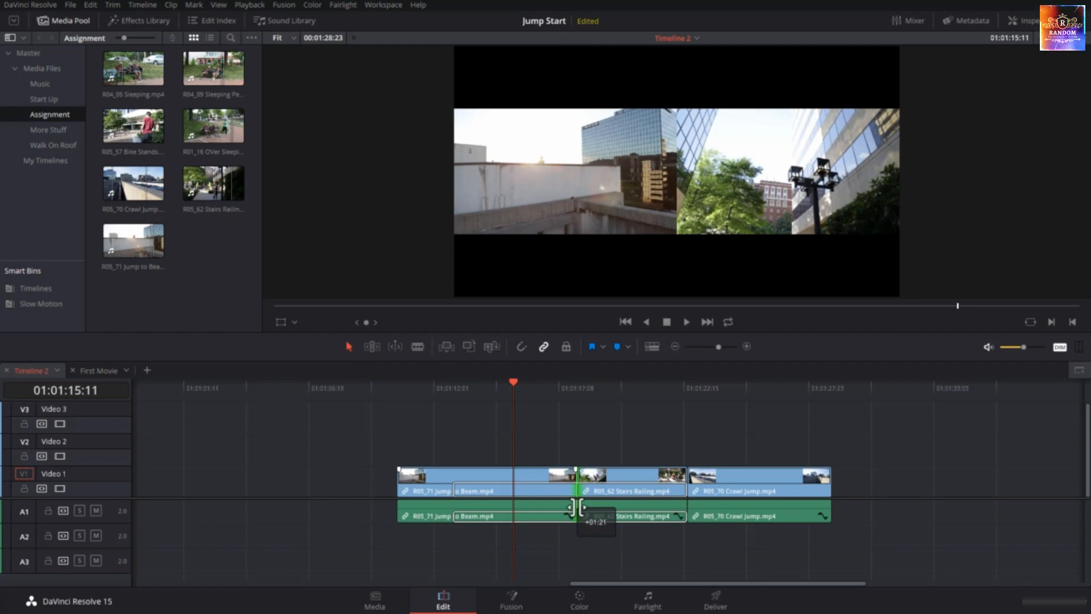
pyautogui.moveTo(576, 506); pyautogui.dragTo(551, 515)
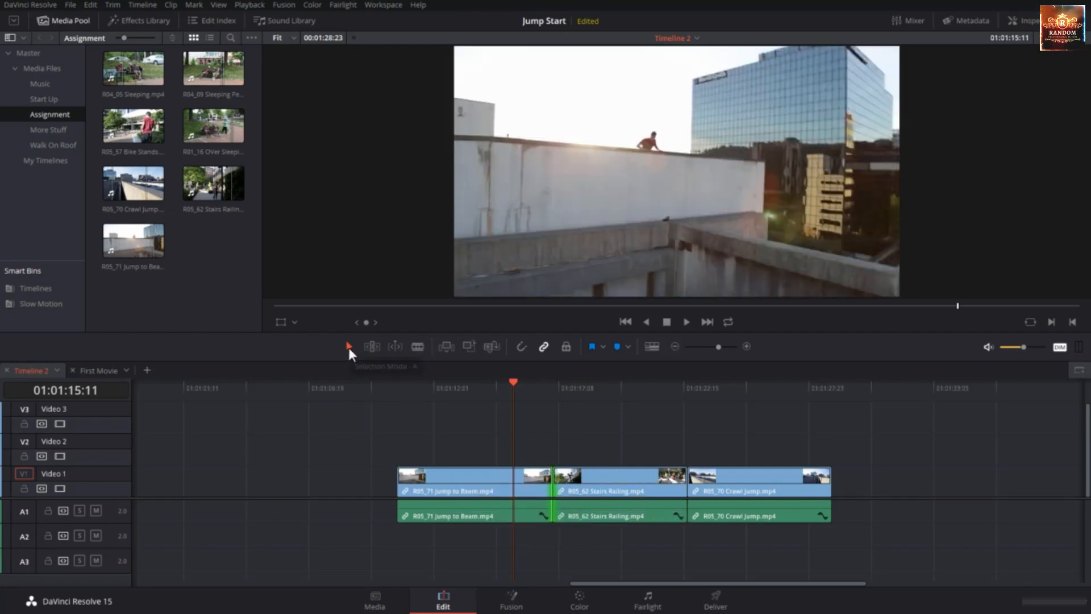
# Switch to Trim Edit mode and roll the cut between Jump to Beam and Stairs Railing a few frames later.
pyautogui.click(373, 345)
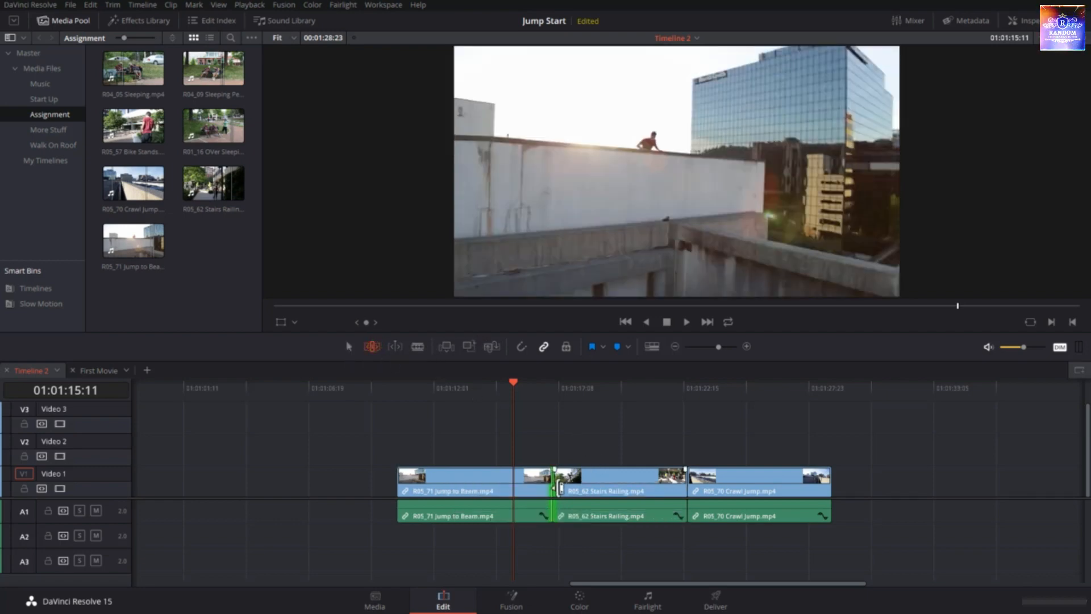
pyautogui.click(552, 492)
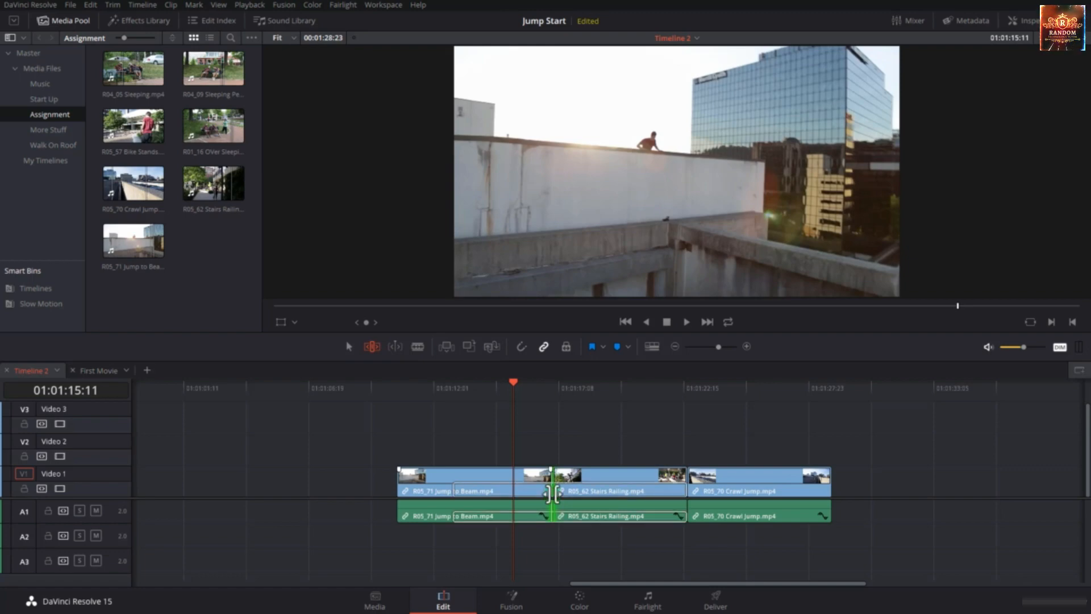
pyautogui.moveTo(552, 492); pyautogui.dragTo(558, 492)
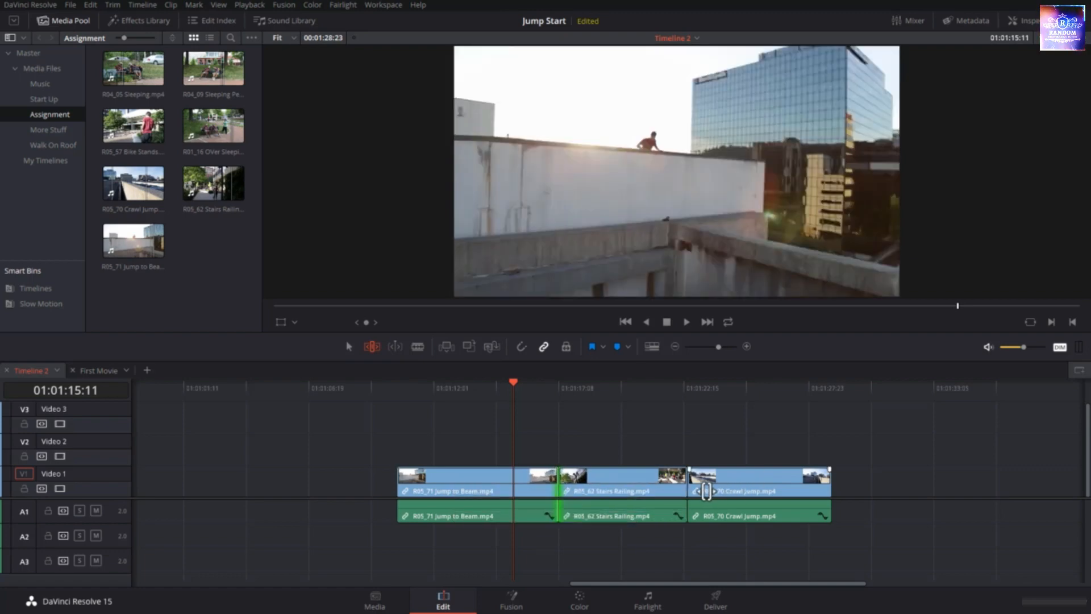
# Roll the cut between R05_62 Stairs Railing and R05_70 Crawl Jump a few frames earlier.
pyautogui.click(685, 490)
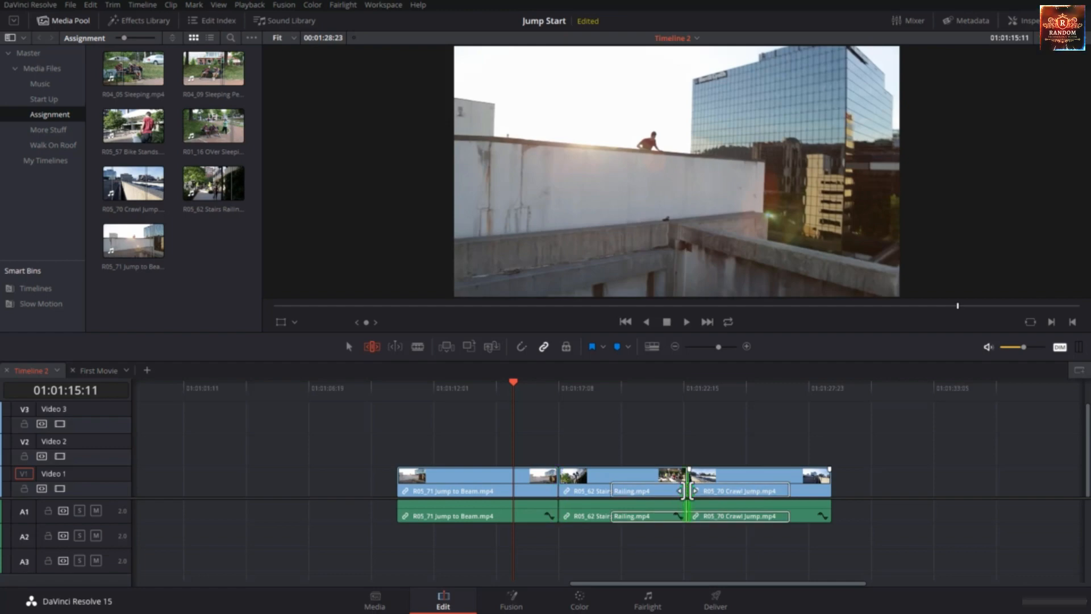
pyautogui.moveTo(685, 490); pyautogui.dragTo(678, 492)
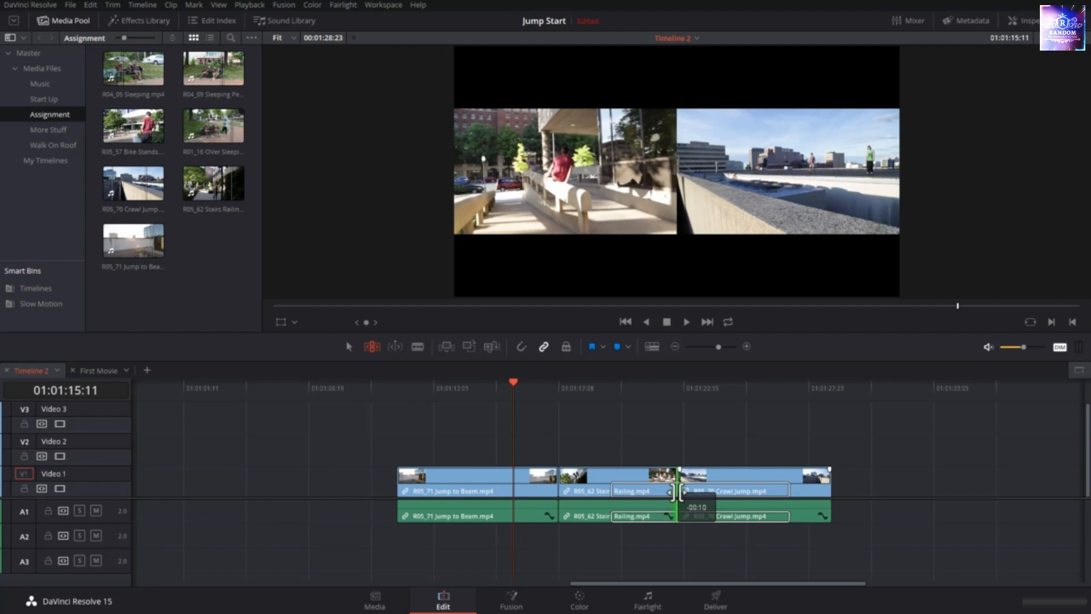
pyautogui.moveTo(677, 492)
pyautogui.mouseDown()
pyautogui.moveTo(726, 496)
pyautogui.moveTo(684, 498)
pyautogui.mouseUp()
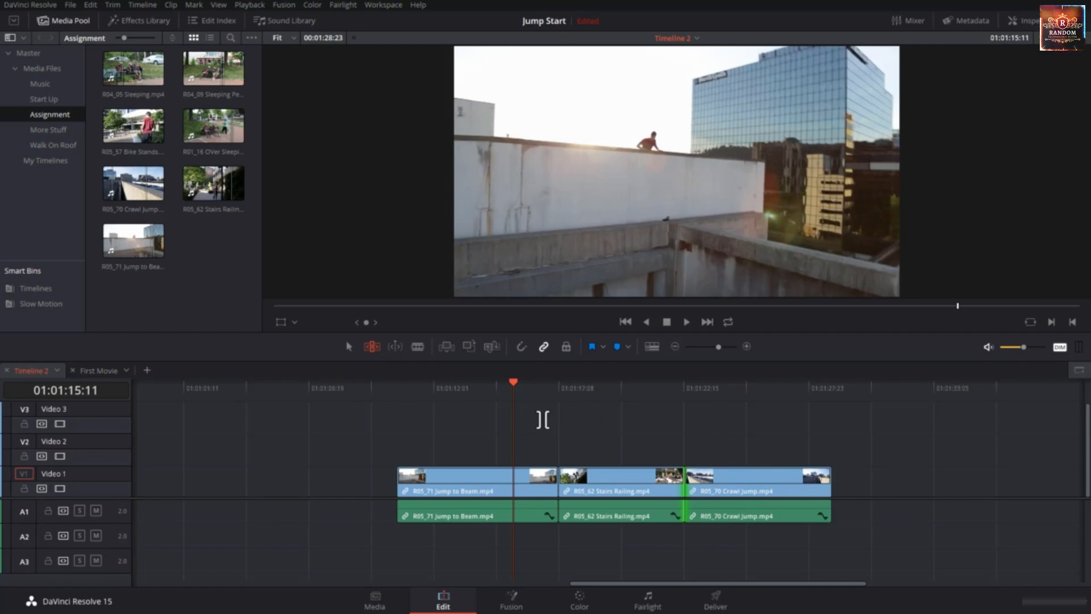
# Select the edit points on both sides of R05_62 Stairs Railing and roll them together earlier from its first cut.
pyautogui.moveTo(543, 419); pyautogui.dragTo(719, 488)
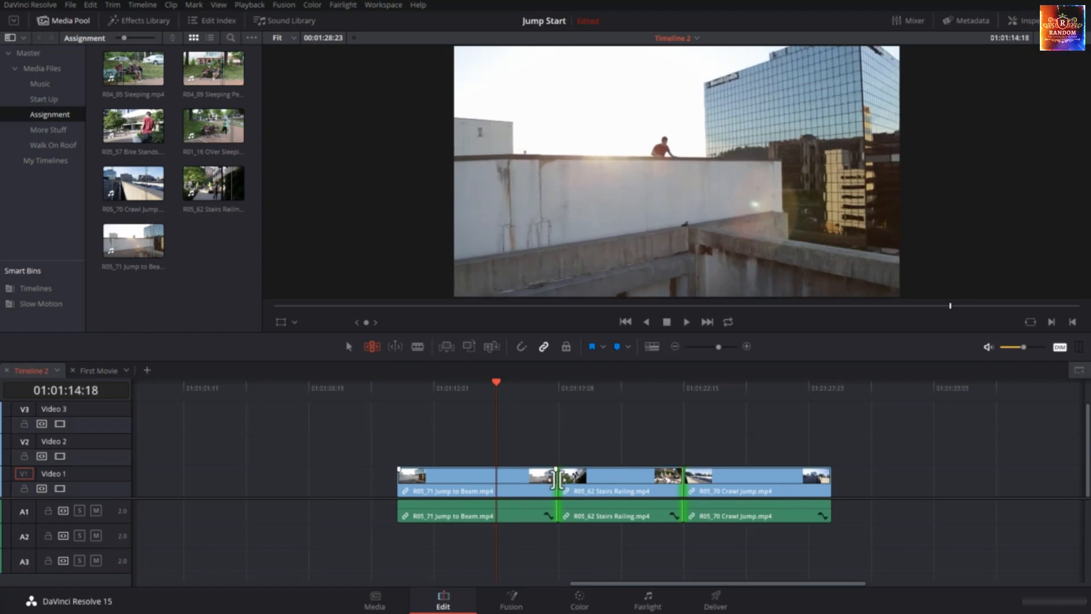
pyautogui.moveTo(556, 480); pyautogui.dragTo(543, 484)
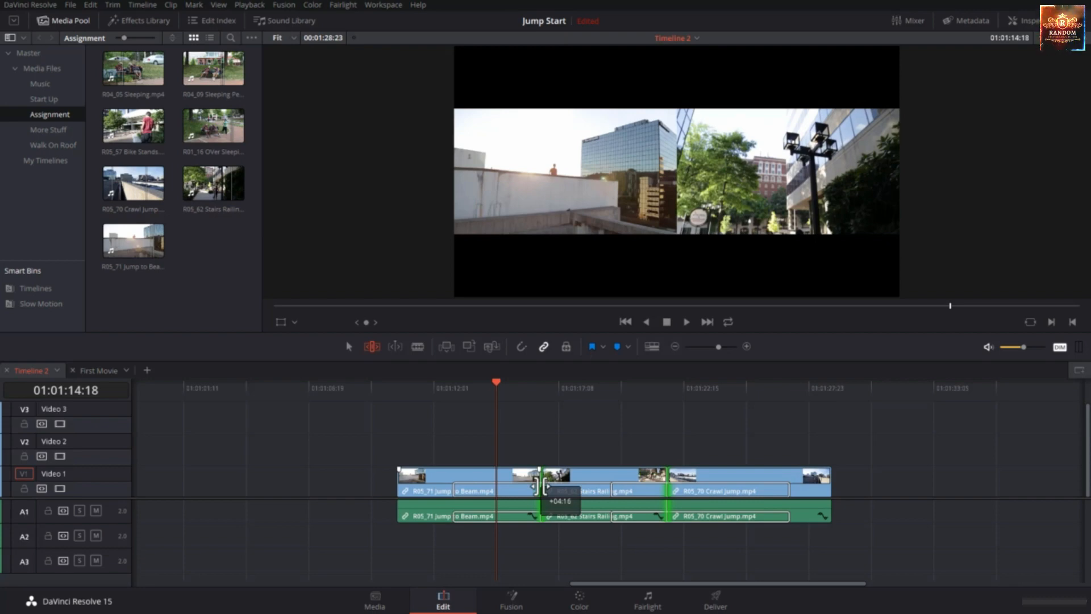
pyautogui.moveTo(544, 486); pyautogui.dragTo(563, 506)
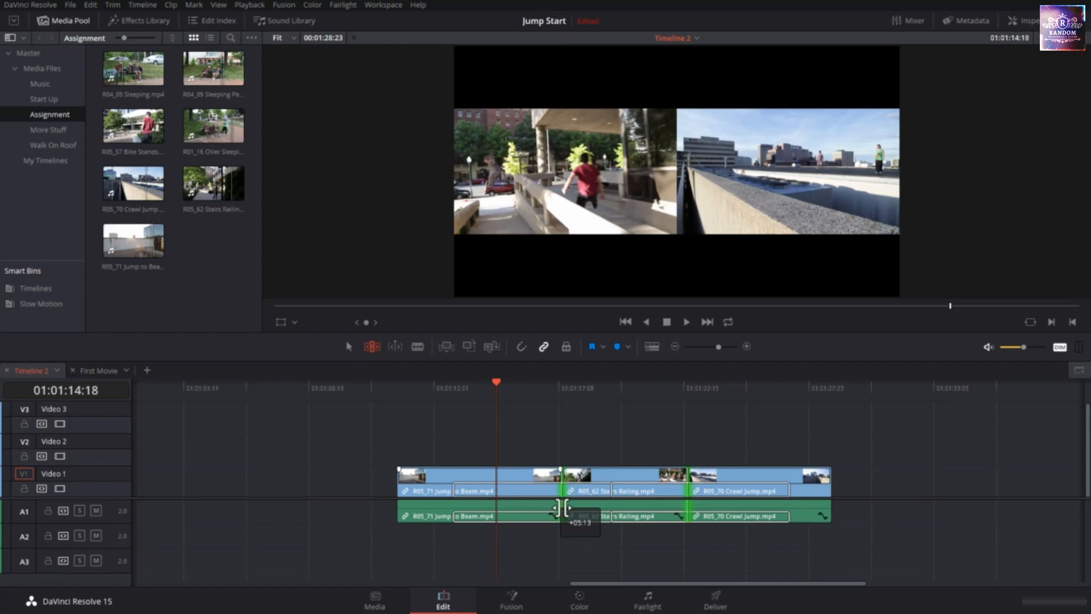
pyautogui.moveTo(562, 506)
pyautogui.mouseDown()
pyautogui.moveTo(576, 507)
pyautogui.moveTo(560, 509)
pyautogui.mouseUp()
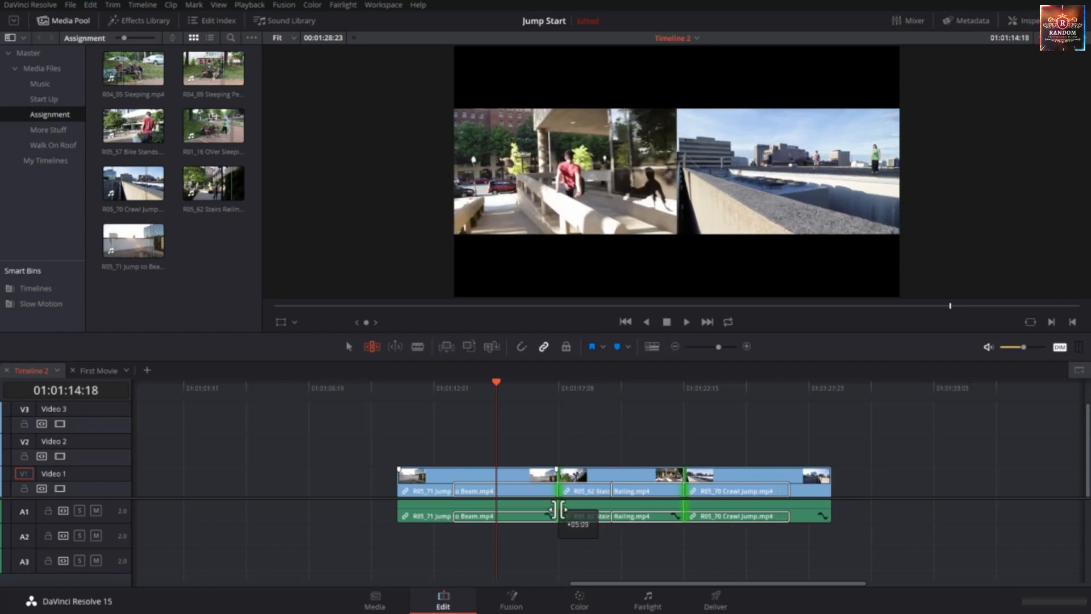
pyautogui.moveTo(561, 510)
pyautogui.mouseDown()
pyautogui.moveTo(594, 512)
pyautogui.moveTo(548, 512)
pyautogui.mouseUp()
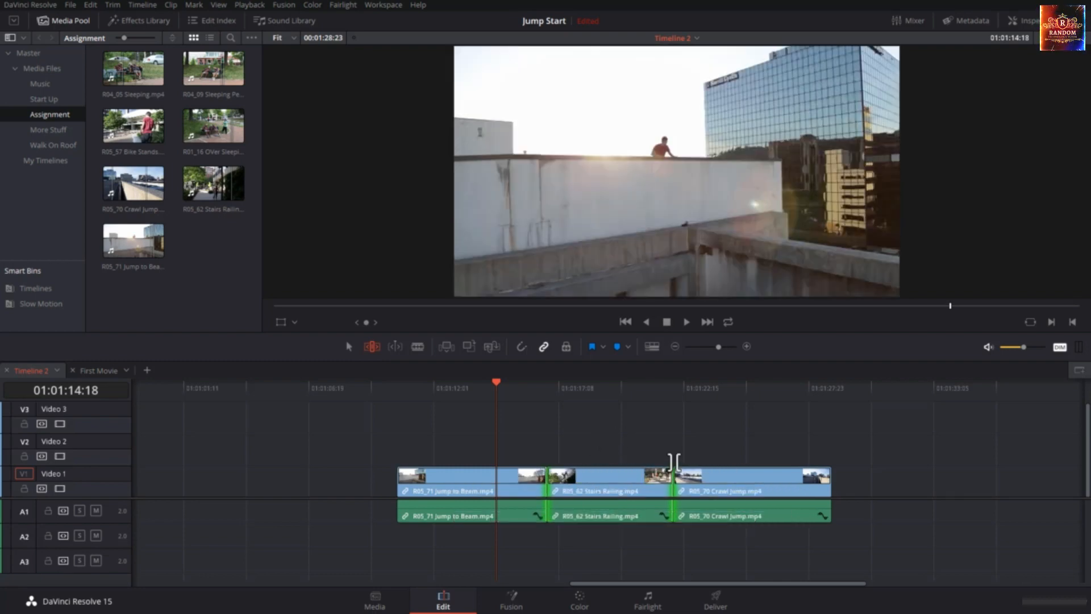
# Roll both selected edits together about 24 frames earlier, using the cut before R05_70 Crawl Jump.
pyautogui.moveTo(672, 483); pyautogui.dragTo(696, 488)
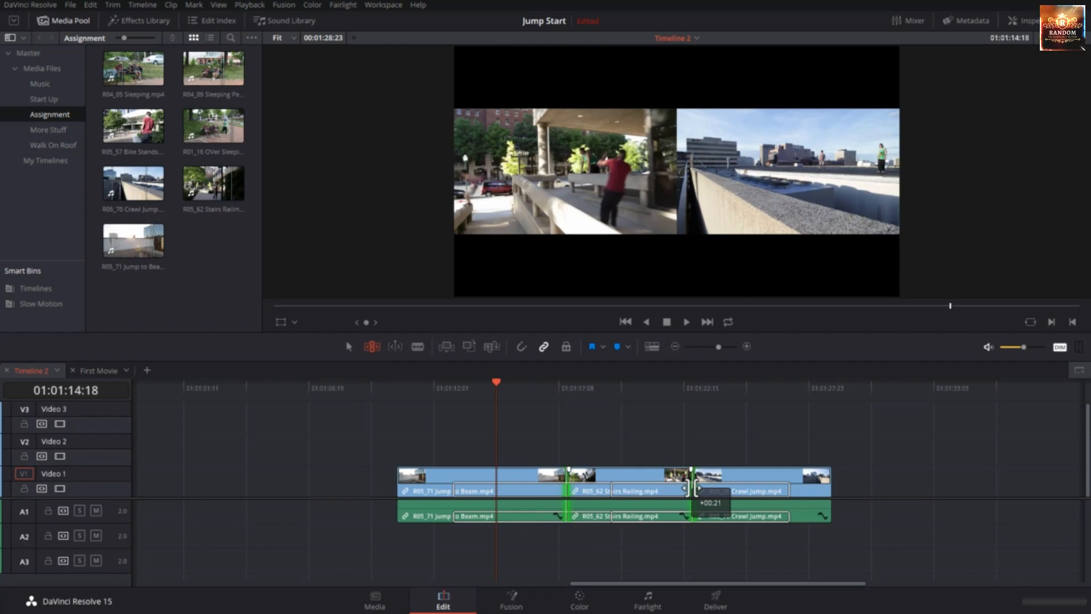
pyautogui.moveTo(696, 488); pyautogui.dragTo(652, 490)
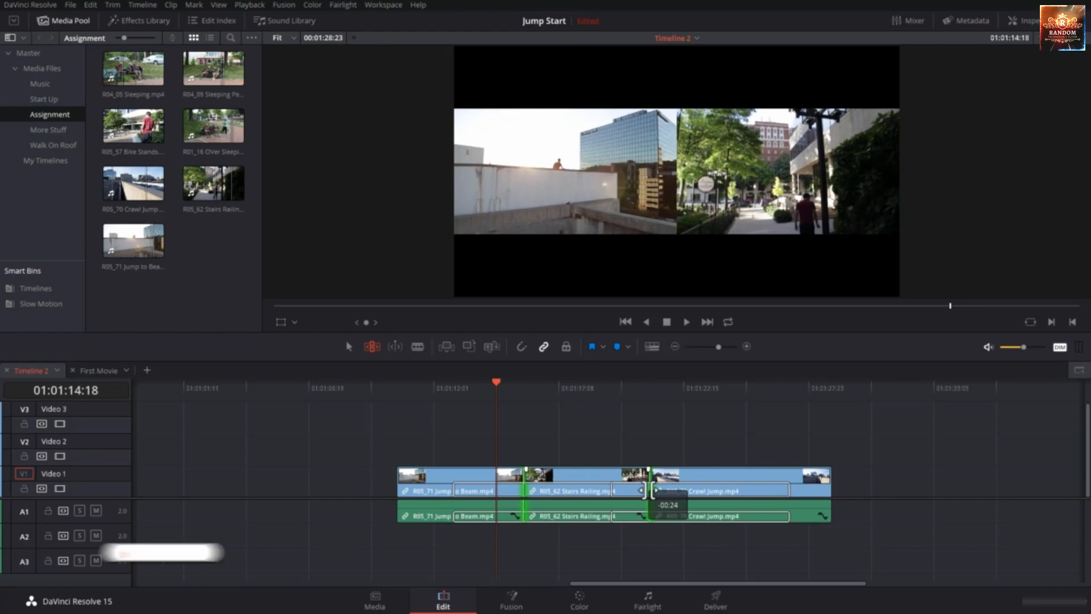
pyautogui.moveTo(652, 490); pyautogui.dragTo(651, 490)
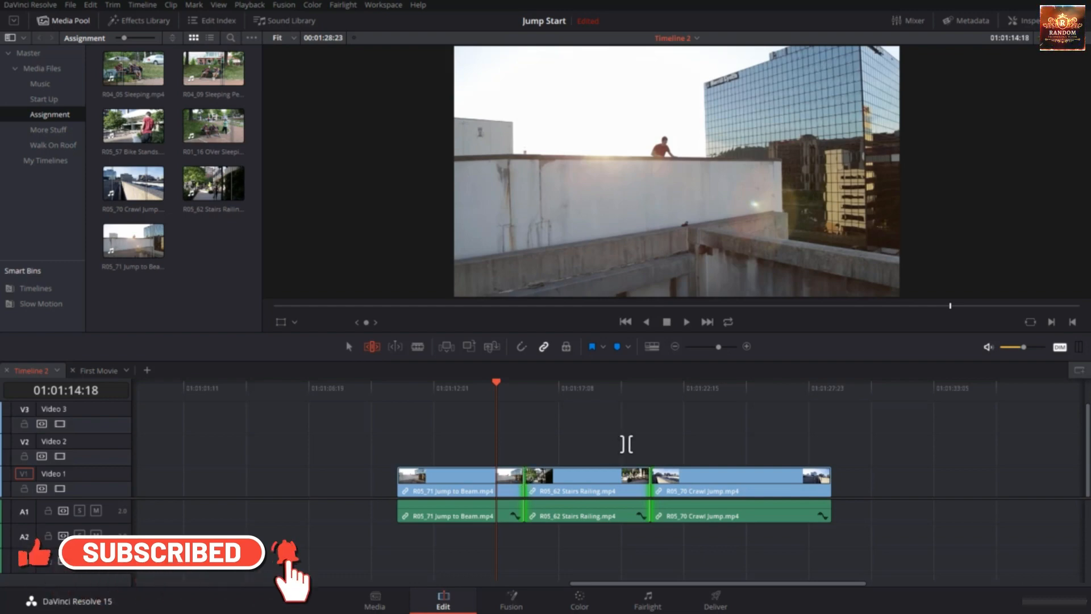
# Nudge both selected edit points eight frames later and clear the selection.
pyautogui.press('.')
pyautogui.press('.')
pyautogui.press('.')
pyautogui.press('.')
pyautogui.press('.')
pyautogui.press('.')
pyautogui.press('.')
pyautogui.press('.')
pyautogui.click(588, 445)
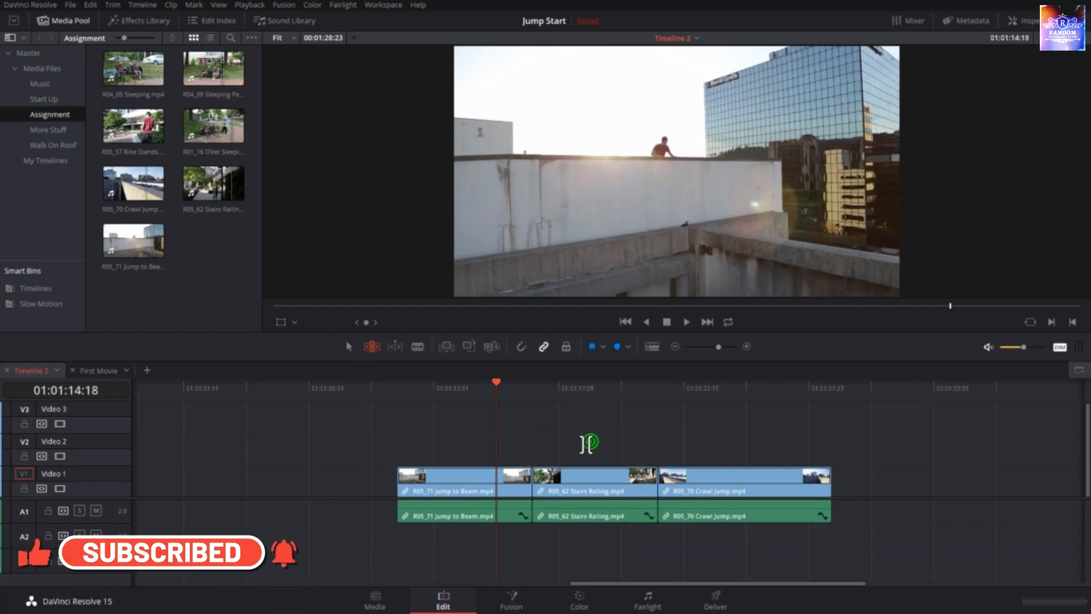
# Select the single edit point between Jump to Beam and Stairs Railing and move it slightly later.
pyautogui.click(533, 483)
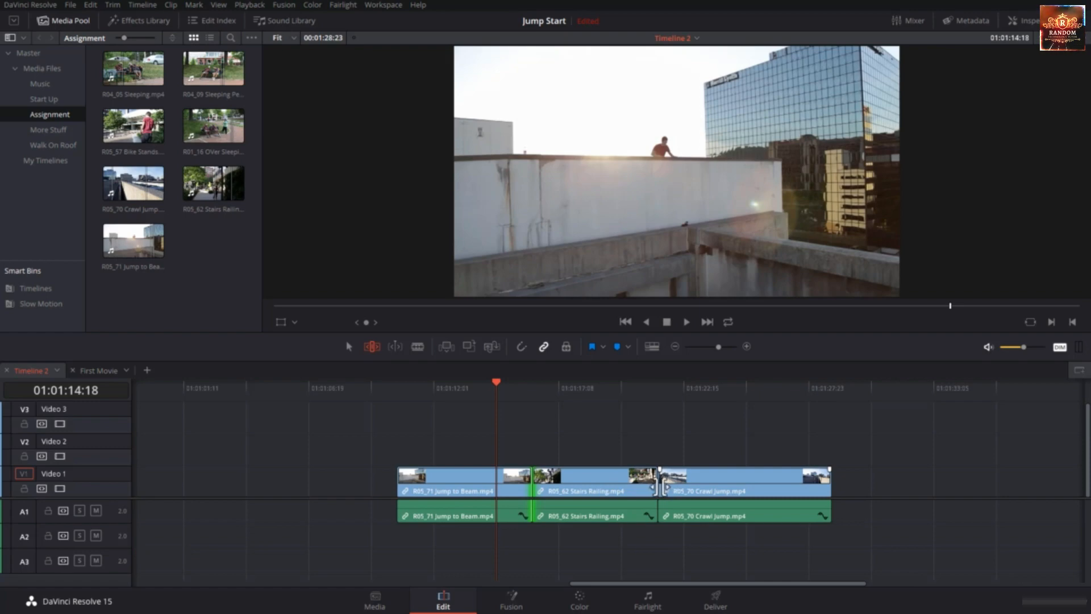
pyautogui.click(660, 488)
pyautogui.moveTo(523, 486); pyautogui.dragTo(528, 486)
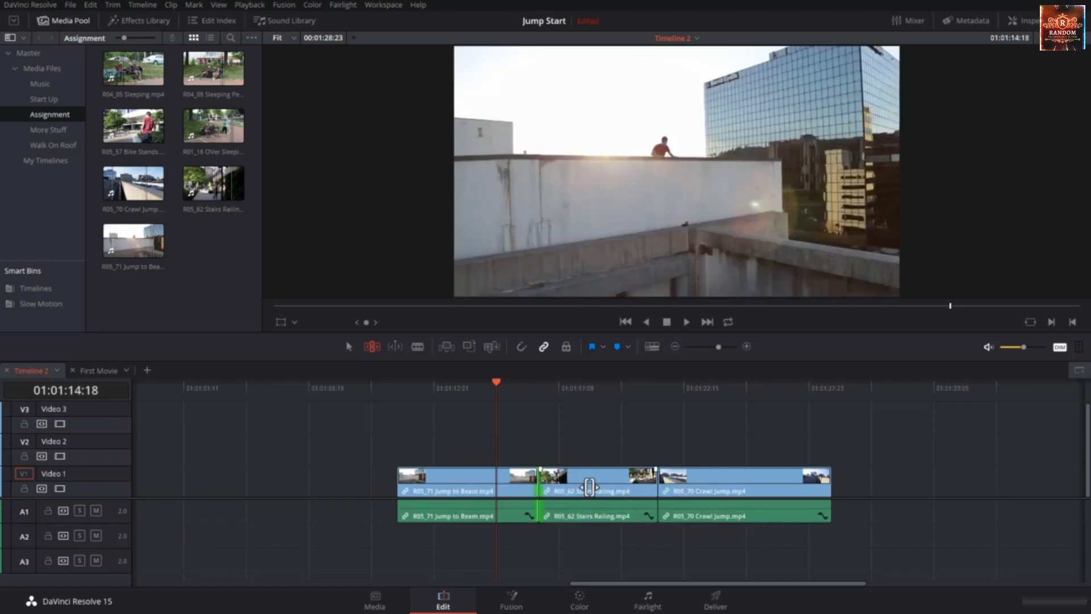
# Reselect the two edit points around Stairs Railing as a group and roll them earlier from the second cut.
pyautogui.moveTo(525, 446); pyautogui.dragTo(697, 505)
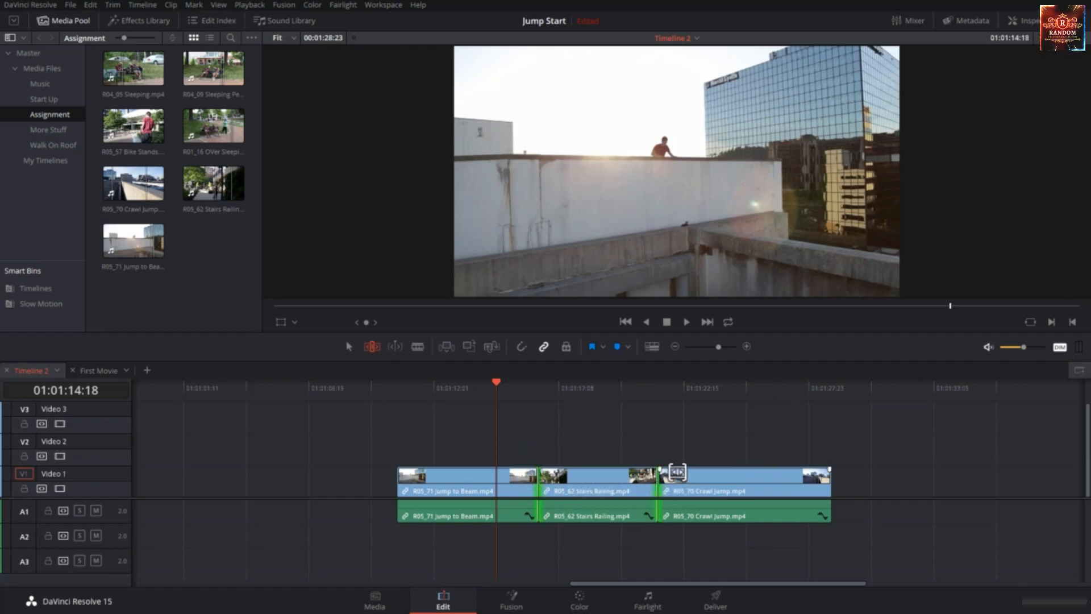
pyautogui.moveTo(657, 486); pyautogui.dragTo(599, 492)
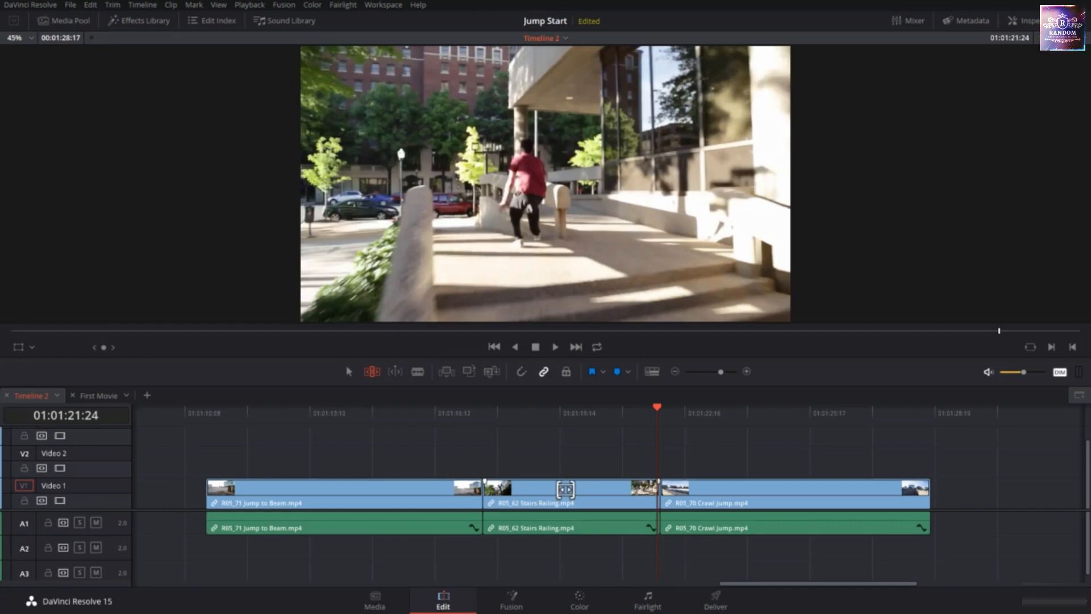
# Slip the content of the R05_62 Stairs Railing clip by +10 frames without moving the clip.
pyautogui.click(565, 489)
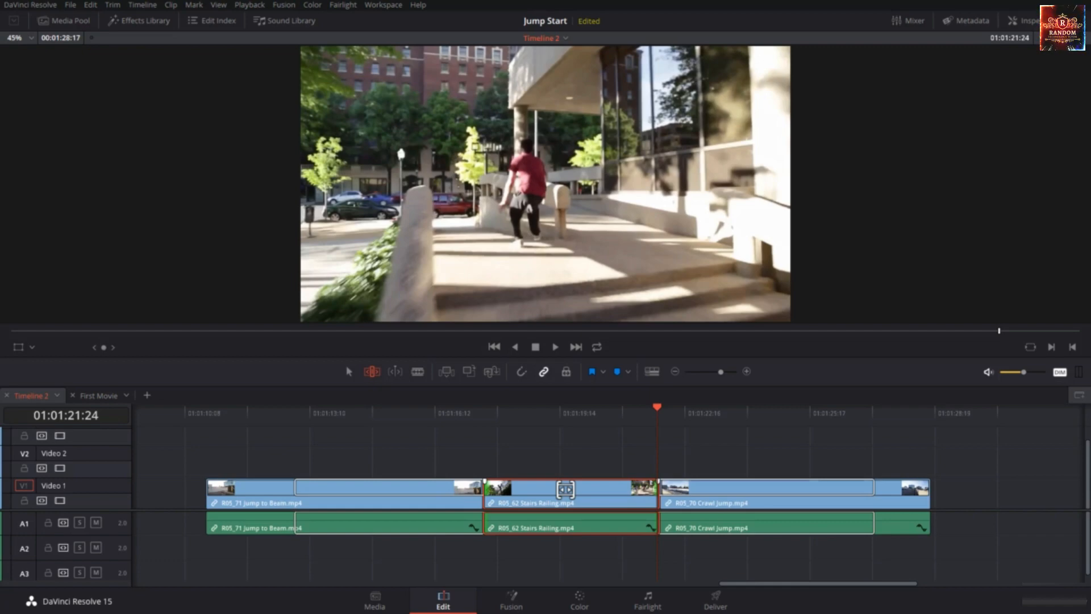
pyautogui.moveTo(565, 489)
pyautogui.mouseDown()
pyautogui.moveTo(544, 492)
pyautogui.moveTo(616, 491)
pyautogui.moveTo(554, 491)
pyautogui.mouseUp()
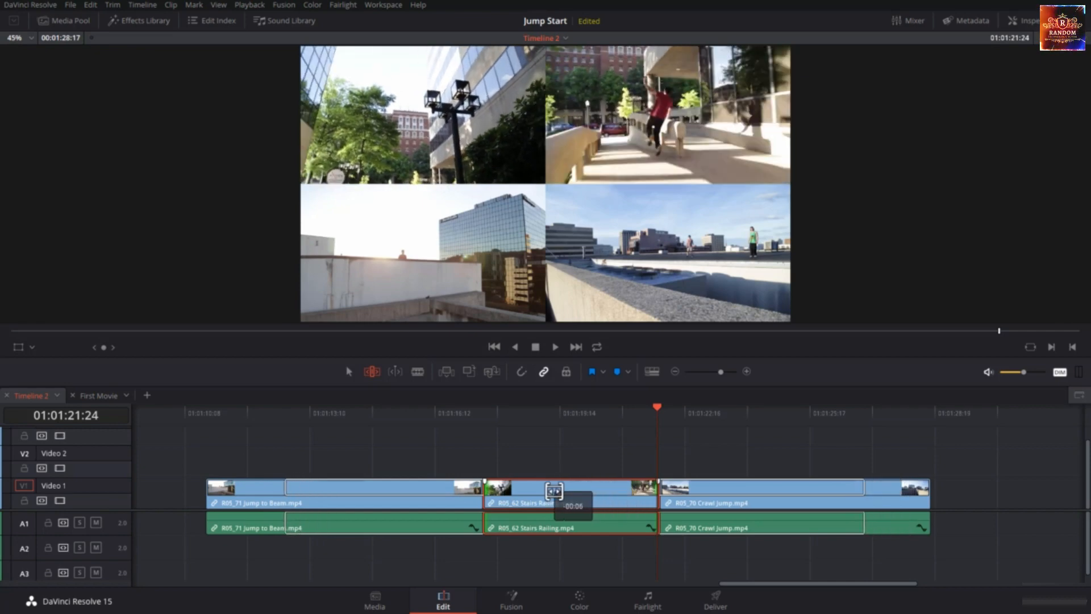
pyautogui.moveTo(554, 490)
pyautogui.mouseDown()
pyautogui.moveTo(616, 490)
pyautogui.moveTo(569, 490)
pyautogui.mouseUp()
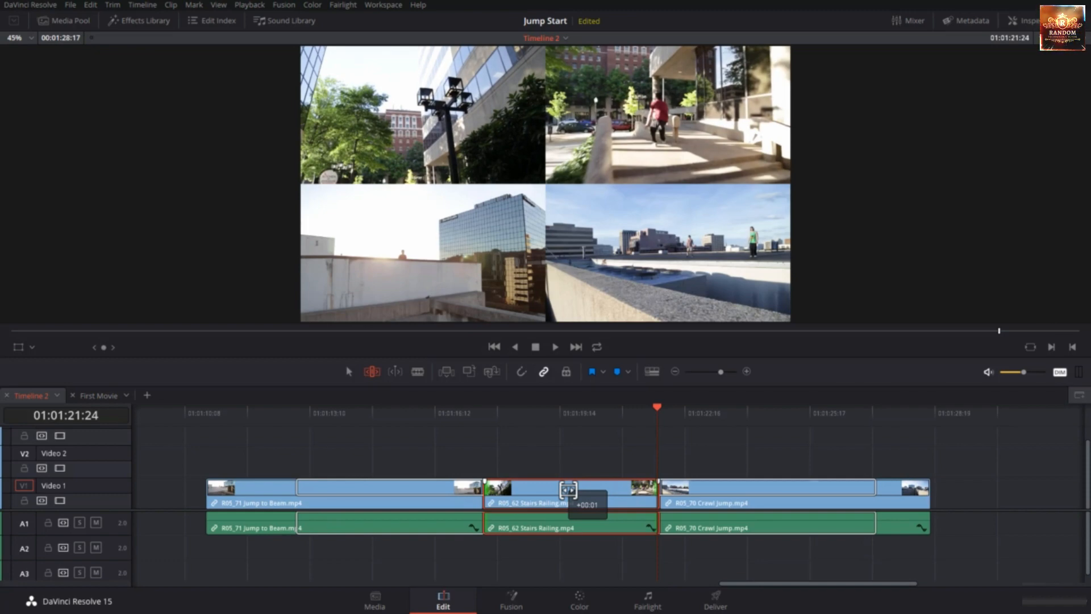
pyautogui.moveTo(568, 490)
pyautogui.mouseDown()
pyautogui.moveTo(538, 491)
pyautogui.moveTo(619, 491)
pyautogui.moveTo(582, 491)
pyautogui.mouseUp()
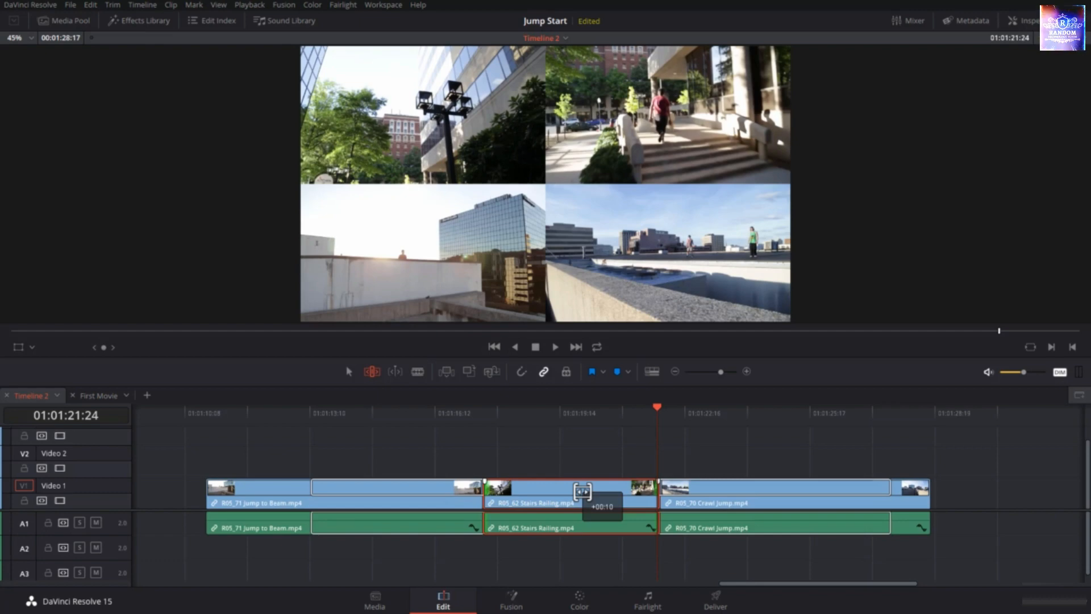
pyautogui.moveTo(582, 491)
pyautogui.mouseDown()
pyautogui.moveTo(612, 491)
pyautogui.moveTo(529, 492)
pyautogui.moveTo(623, 492)
pyautogui.moveTo(539, 494)
pyautogui.moveTo(602, 492)
pyautogui.moveTo(551, 493)
pyautogui.moveTo(582, 492)
pyautogui.mouseUp()
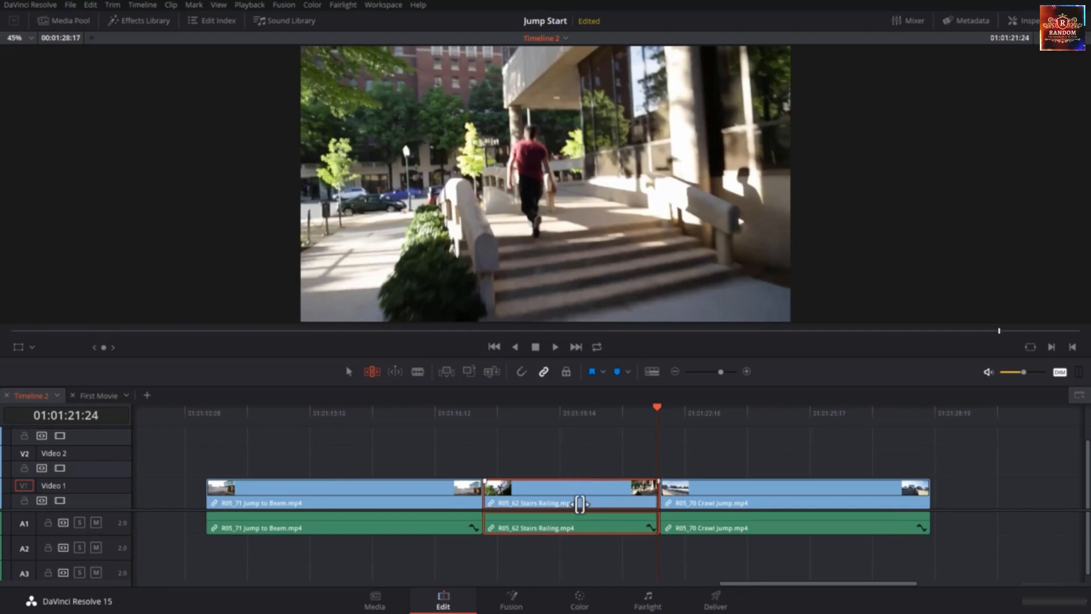
# Slide the R05_62 Stairs Railing clip slightly earlier between its two neighbouring clips.
pyautogui.moveTo(580, 504); pyautogui.dragTo(556, 507)
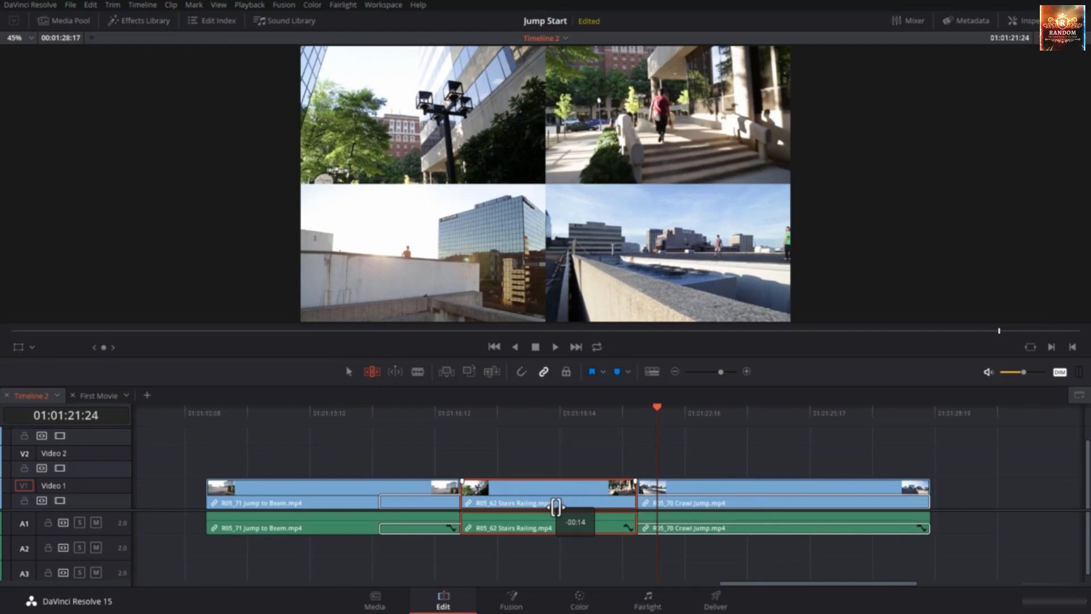
pyautogui.moveTo(556, 507)
pyautogui.mouseDown()
pyautogui.moveTo(589, 506)
pyautogui.moveTo(557, 506)
pyautogui.mouseUp()
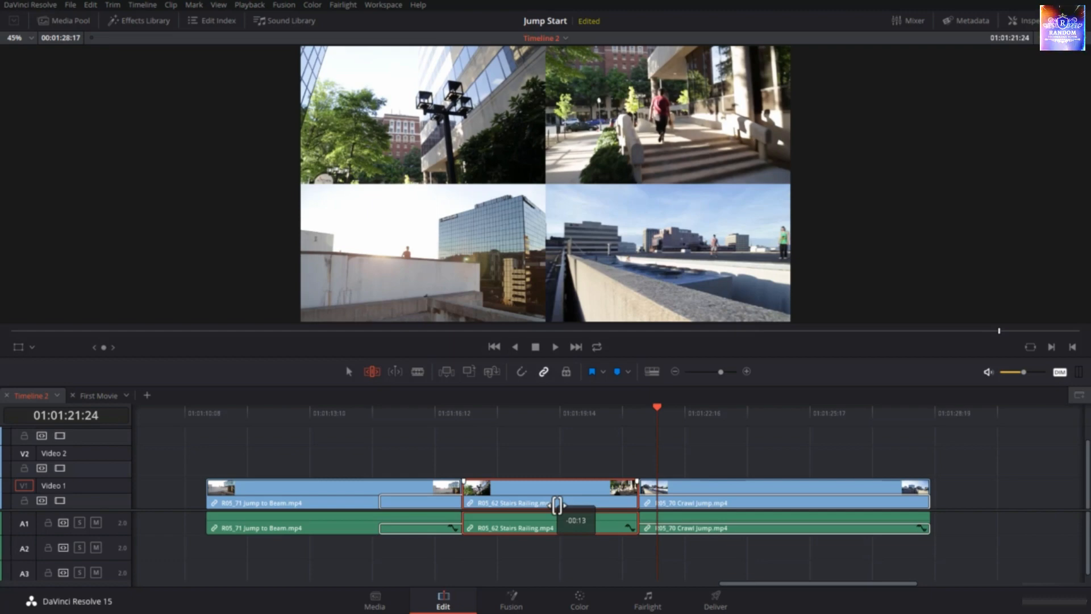
pyautogui.moveTo(557, 505)
pyautogui.mouseDown()
pyautogui.moveTo(637, 506)
pyautogui.moveTo(568, 505)
pyautogui.mouseUp()
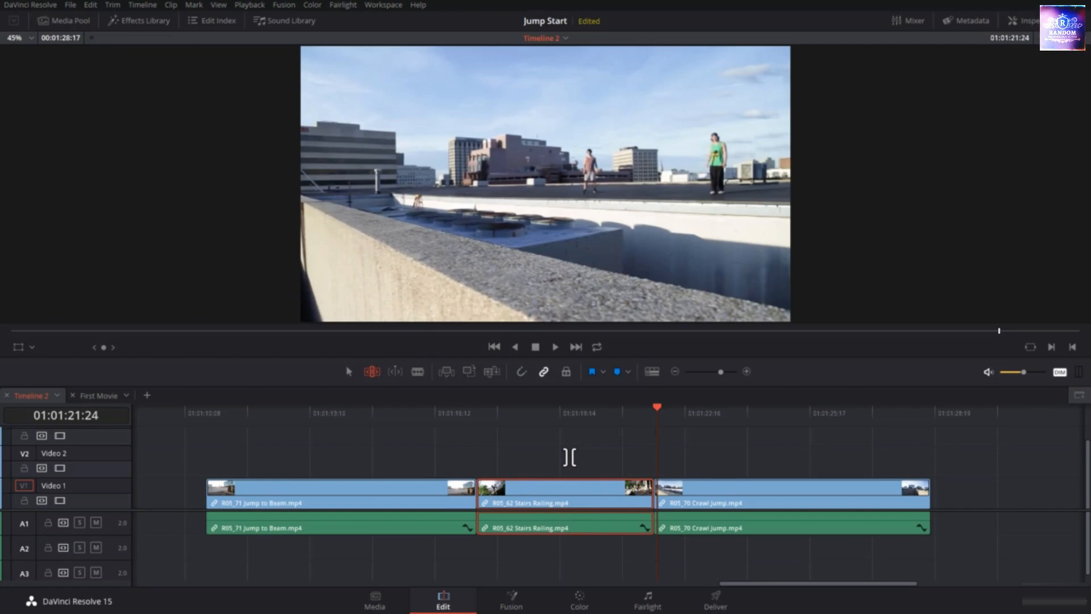
# Examine the available trim commands and the shortcuts for nudging by one or multiple frames.
pyautogui.click(112, 5)
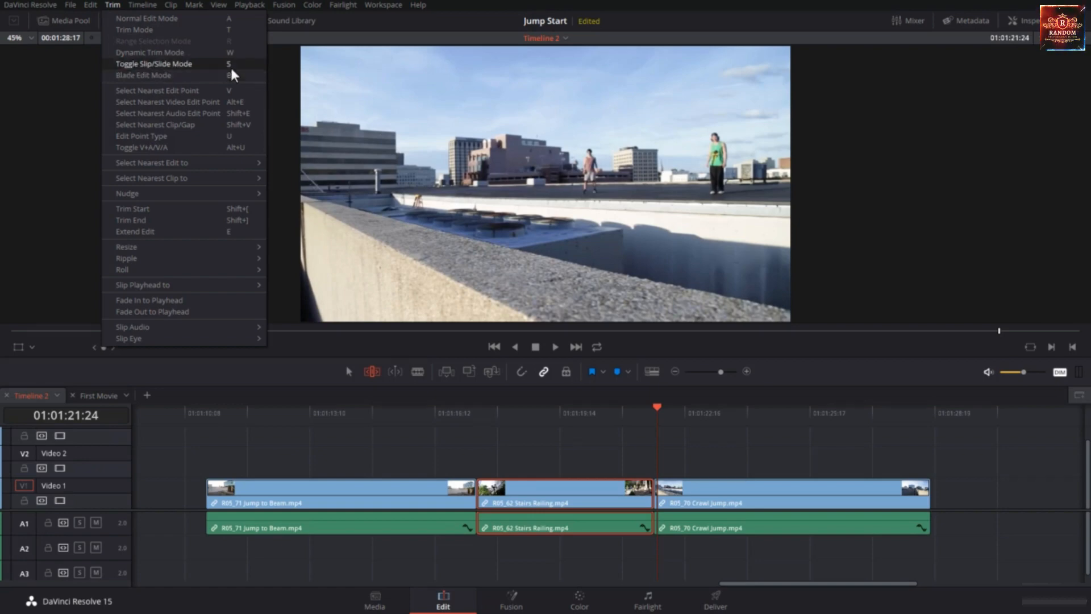
pyautogui.moveTo(209, 196)
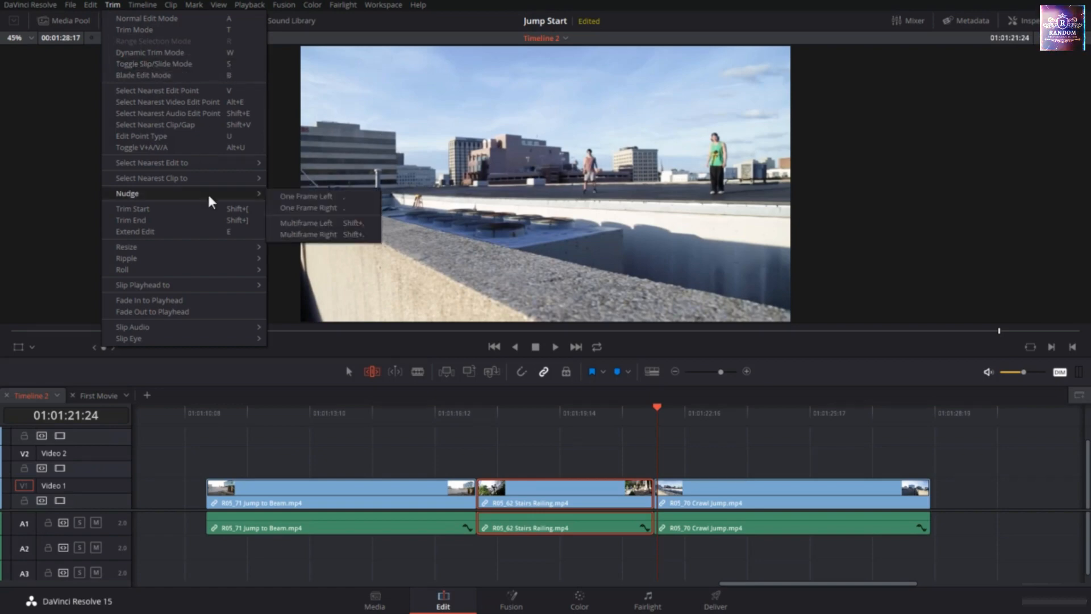
pyautogui.click(538, 441)
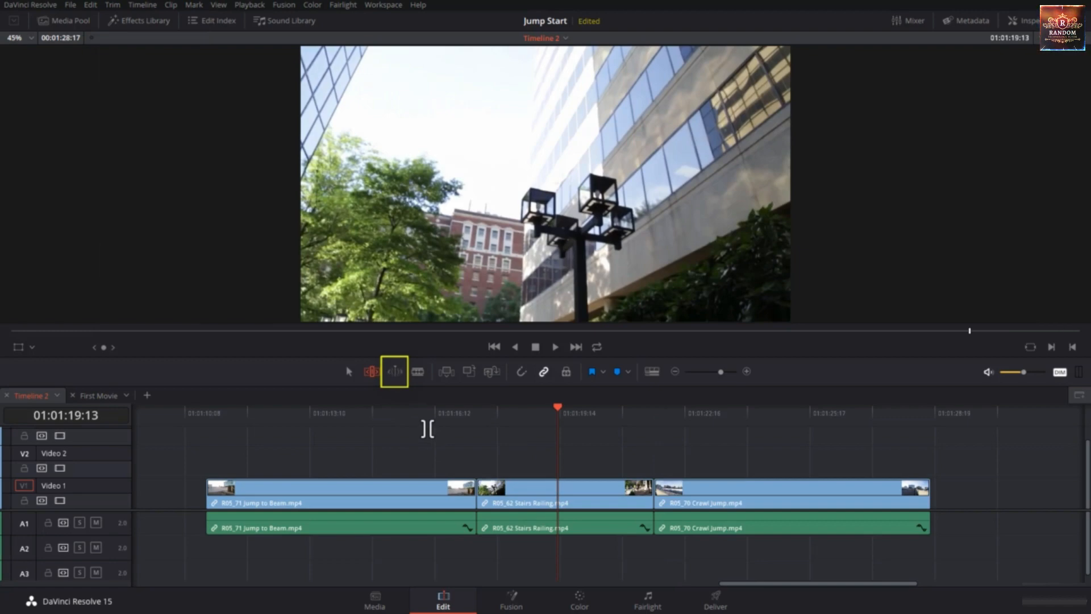
# Slide the R05_62 Stairs Railing clip later between its neighbouring clips in repeated frame nudges.
pyautogui.rightClick(395, 373)
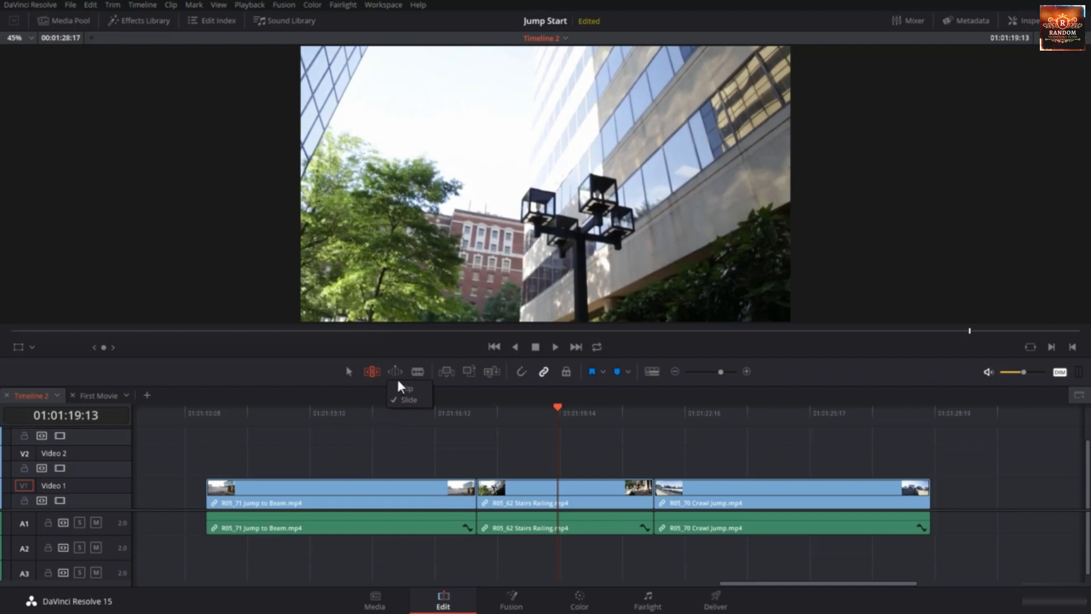
pyautogui.click(418, 438)
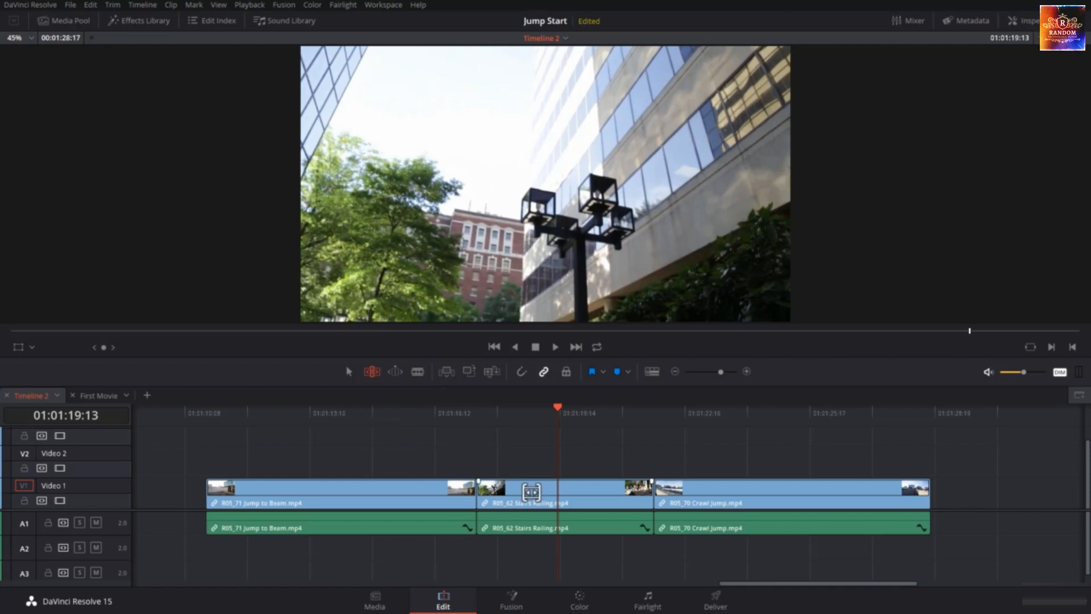
pyautogui.click(532, 492)
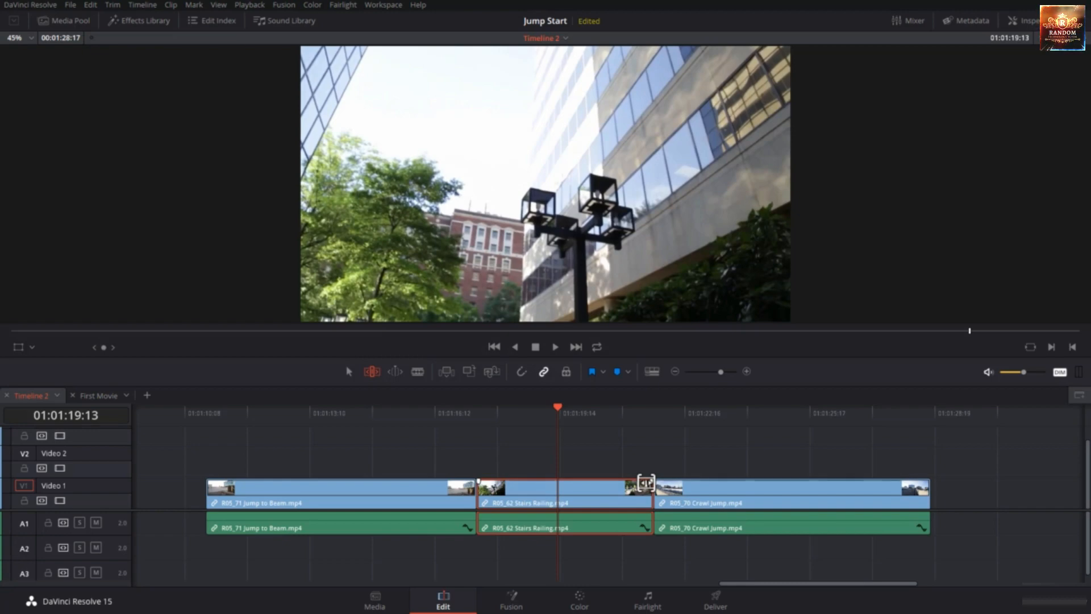
pyautogui.moveTo(646, 483); pyautogui.dragTo(671, 483)
pyautogui.press('.')
pyautogui.press('.')
pyautogui.press('.')
pyautogui.press('.')
pyautogui.press('.')
pyautogui.press('.')
pyautogui.press('.')
pyautogui.press('.')
pyautogui.press('.')
pyautogui.press('.')
pyautogui.press('.')
pyautogui.press('.')
pyautogui.press('.')
pyautogui.press('.')
pyautogui.press('.')
pyautogui.press('.')
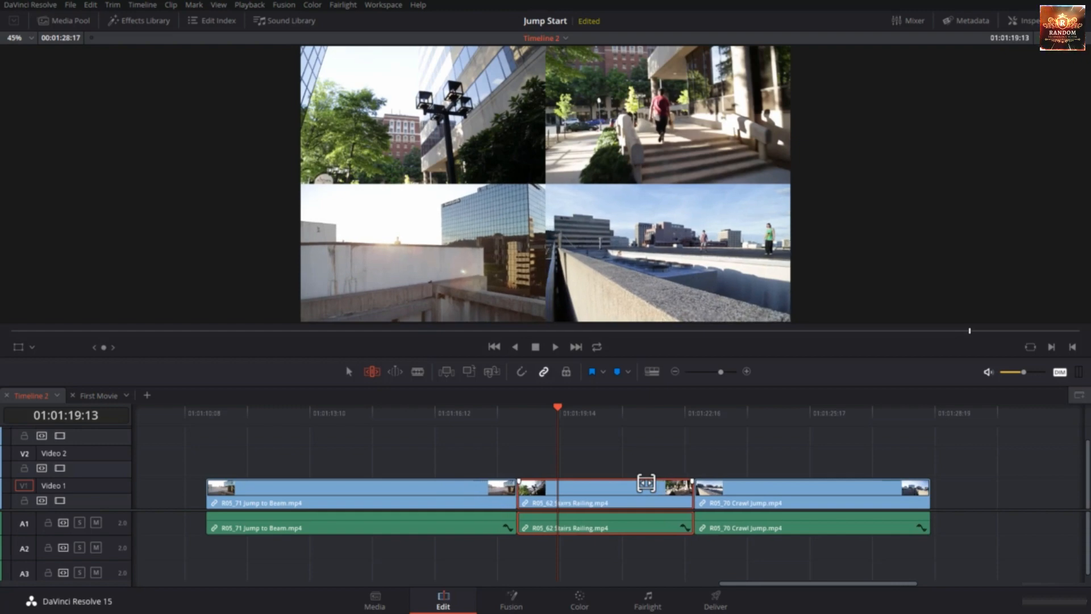
pyautogui.press(',')
pyautogui.press(',')
pyautogui.press(',')
pyautogui.press(',')
pyautogui.press(',')
pyautogui.press(',')
pyautogui.press(',')
pyautogui.press(',')
pyautogui.press(',')
pyautogui.press(',')
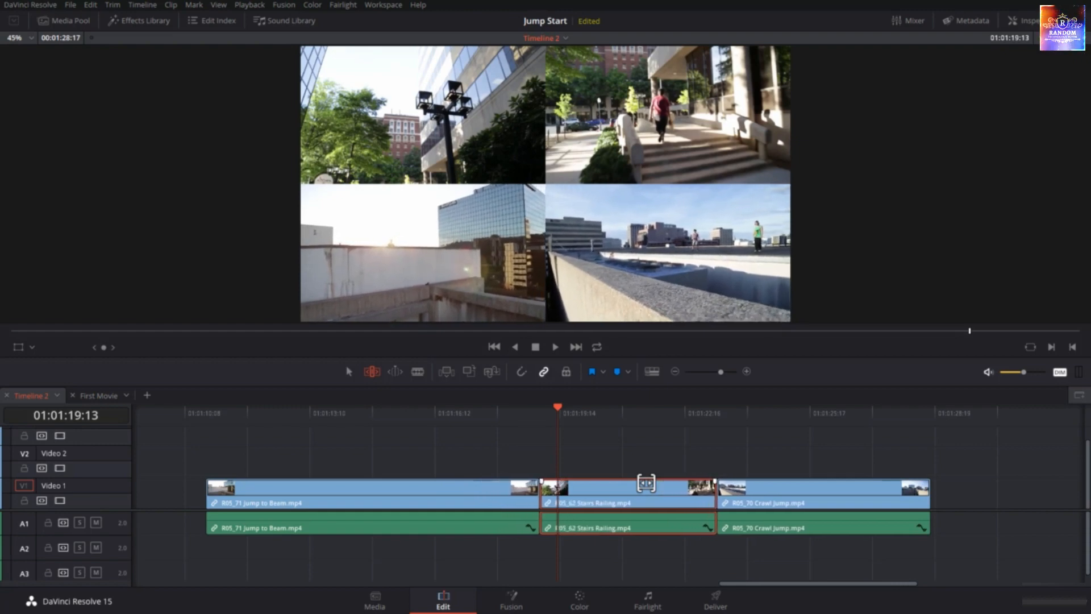
# Nudge the R05_62 Stairs Railing clip partway back earlier, still sliding it between its neighbours.
pyautogui.press(',')
pyautogui.press(',')
pyautogui.press(',')
pyautogui.press(',')
pyautogui.press(',')
pyautogui.press(',')
pyautogui.press(',')
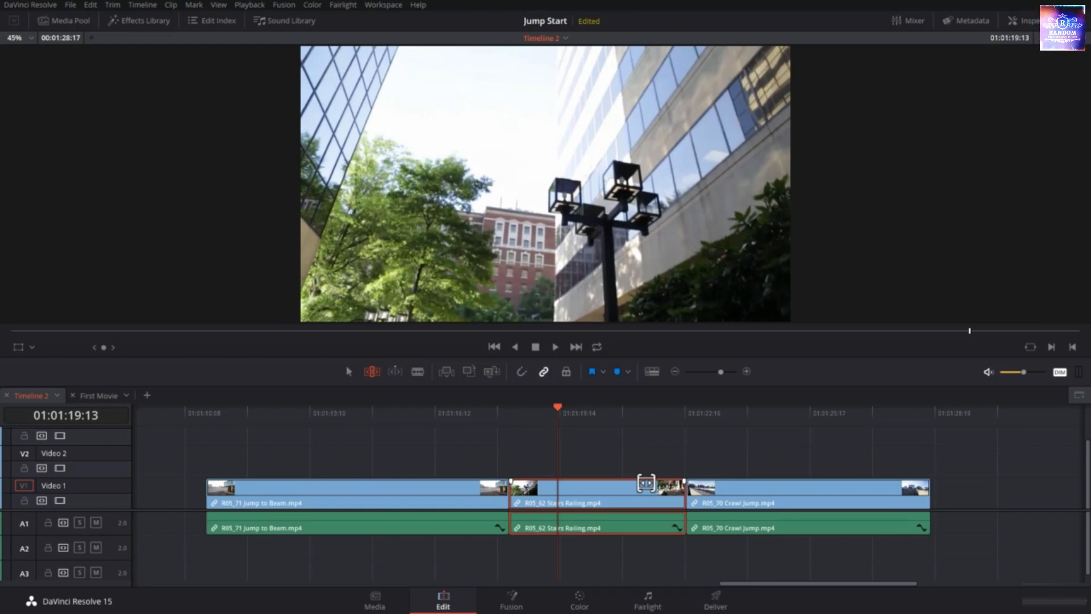
# Switch to slip mode and slip the R05_62 Stairs Railing content by repeated frame nudges without moving the clip.
pyautogui.press('.')
pyautogui.press('.')
pyautogui.press('.')
pyautogui.press('.')
pyautogui.press('.')
pyautogui.press('.')
pyautogui.press('.')
pyautogui.press('.')
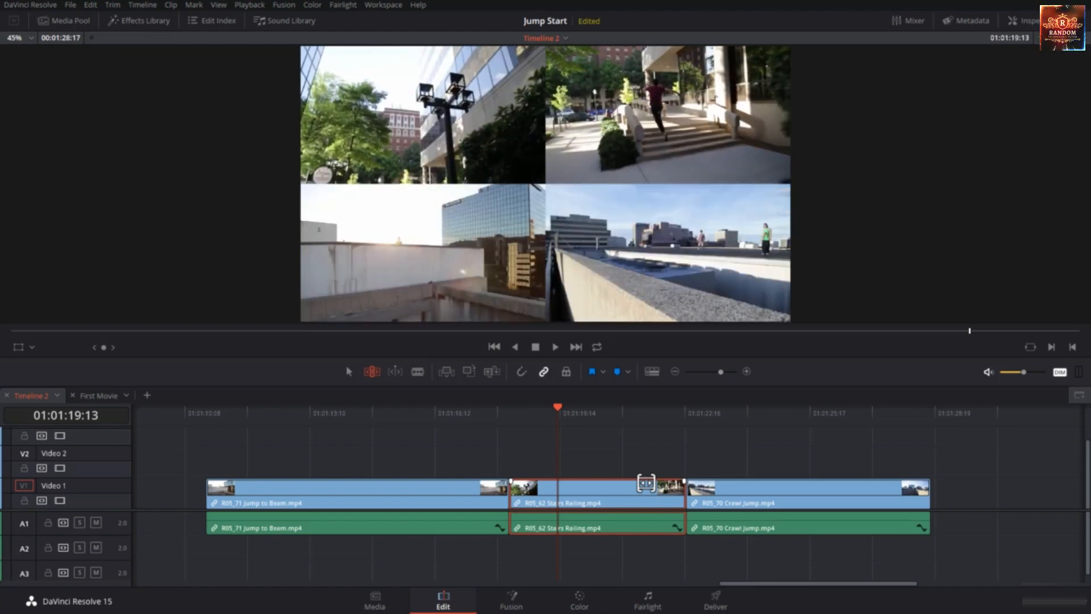
pyautogui.press('.')
pyautogui.press('.')
pyautogui.press('.')
pyautogui.press('.')
pyautogui.press('.')
pyautogui.press('.')
pyautogui.press('.')
pyautogui.press('.')
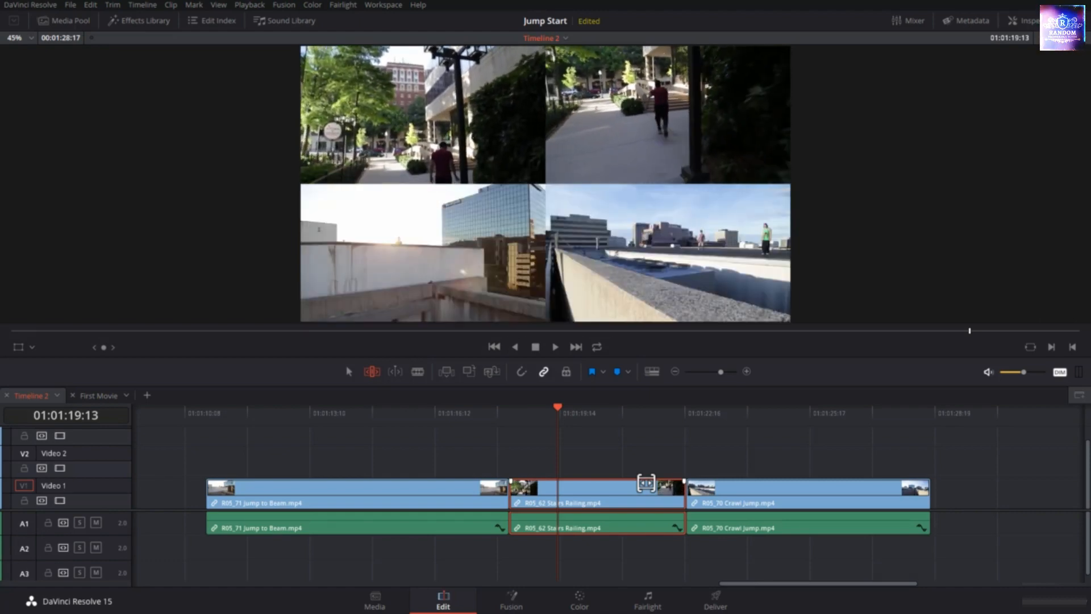
pyautogui.press('.')
pyautogui.press('.')
pyautogui.press('.')
pyautogui.press('.')
pyautogui.press('.')
pyautogui.press('.')
pyautogui.press('.')
pyautogui.press('.')
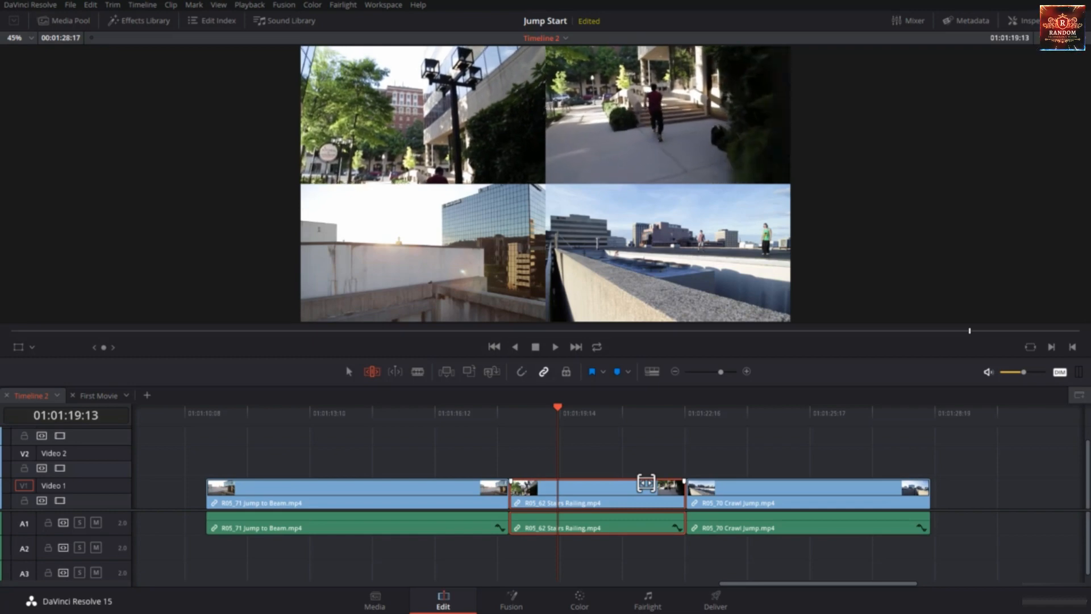
pyautogui.press('.')
pyautogui.press('.')
pyautogui.press('.')
pyautogui.press('.')
pyautogui.press('.')
pyautogui.press('.')
pyautogui.press('.')
pyautogui.press('.')
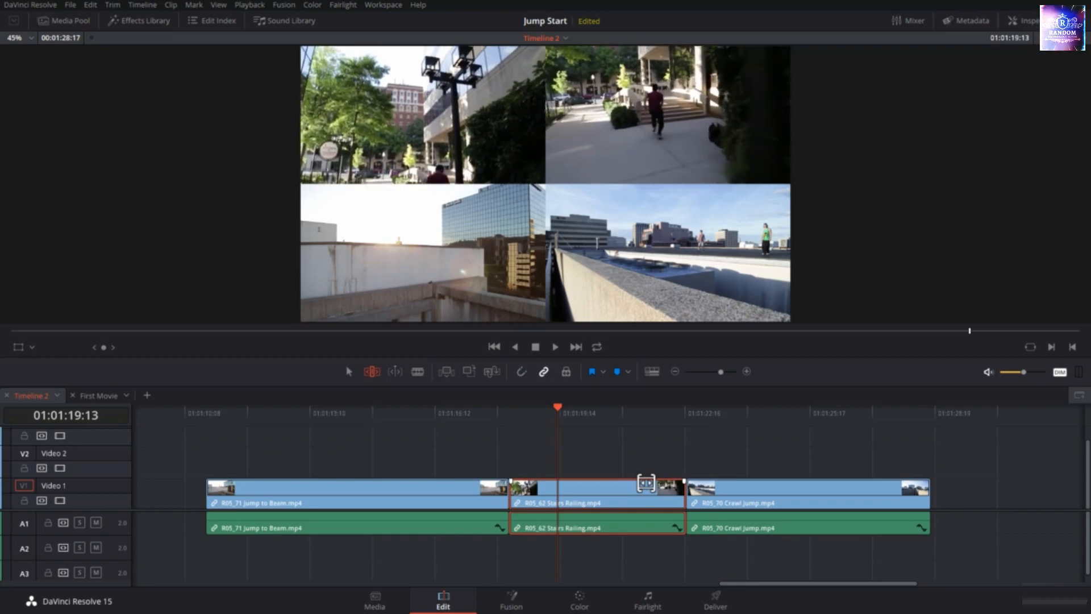
pyautogui.press('.')
pyautogui.press('.')
pyautogui.press('.')
pyautogui.press('.')
pyautogui.press('.')
pyautogui.press('.')
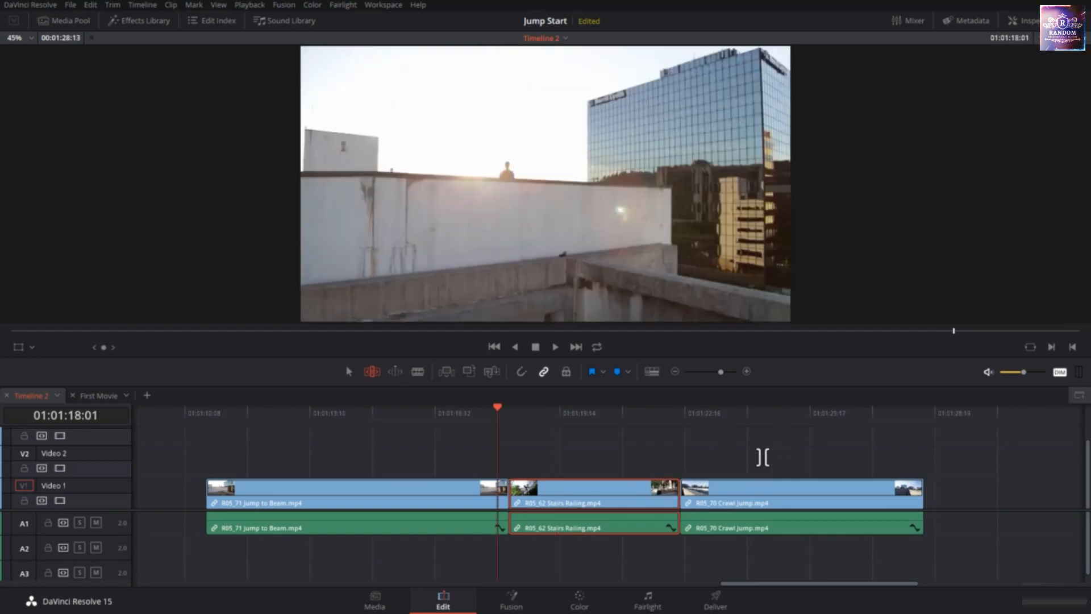
# Select the R05_70 Crawl Jump clip and slip its content in both directions by frame nudges, keeping its timeline position.
pyautogui.click(766, 490)
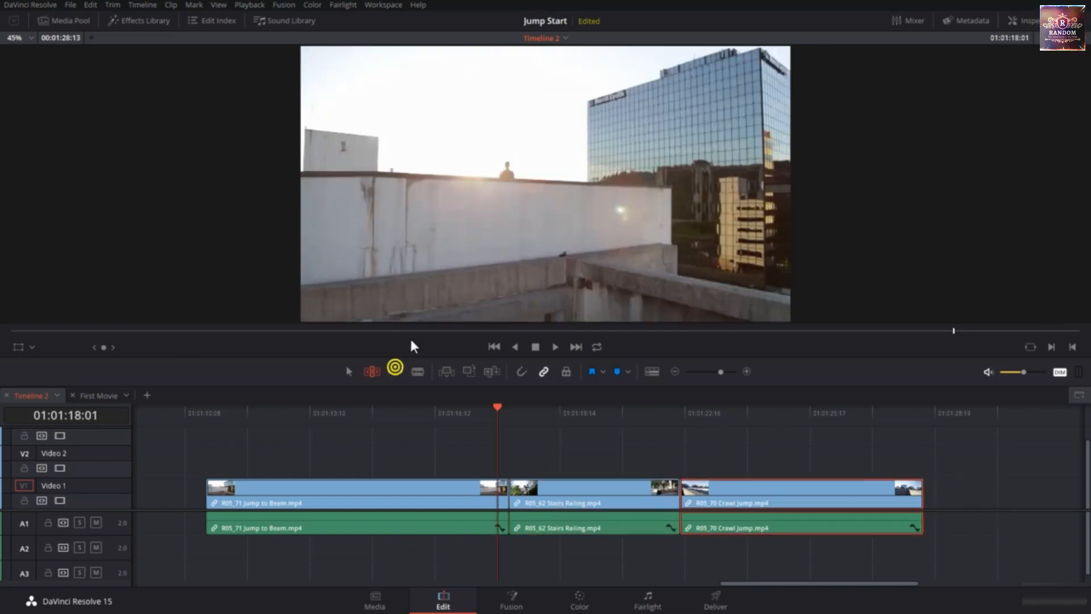
pyautogui.rightClick(396, 373)
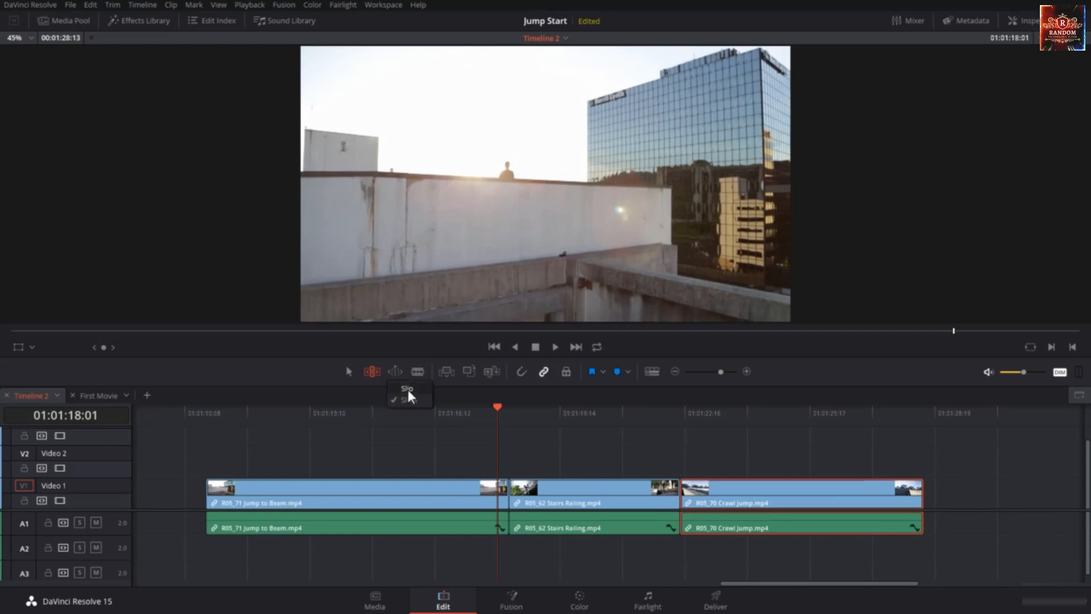
pyautogui.click(407, 389)
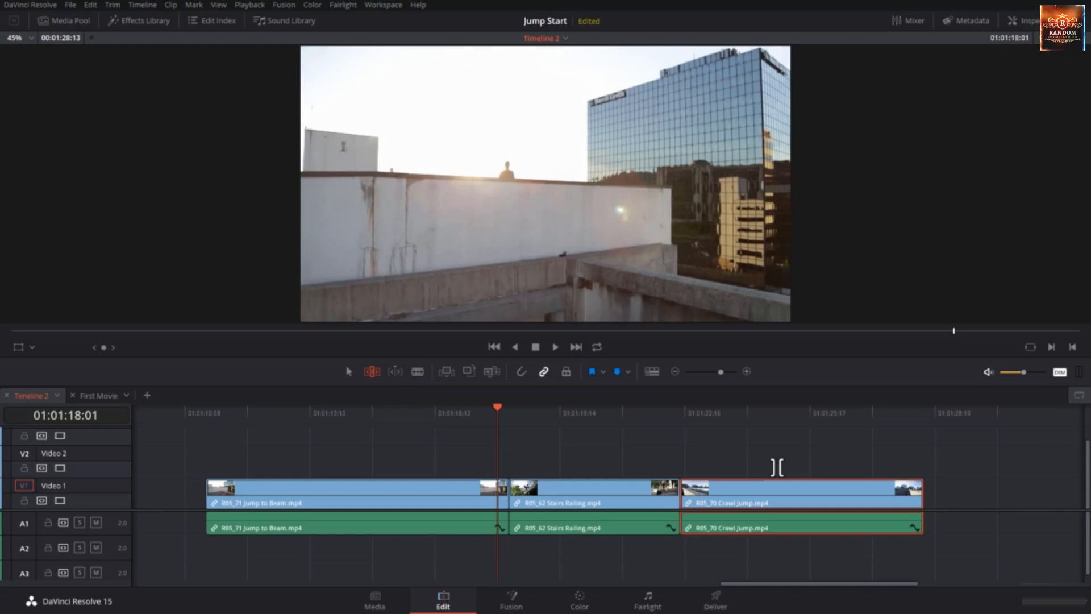
pyautogui.press(',')
pyautogui.press(',')
pyautogui.press(',')
pyautogui.press(',')
pyautogui.press(',')
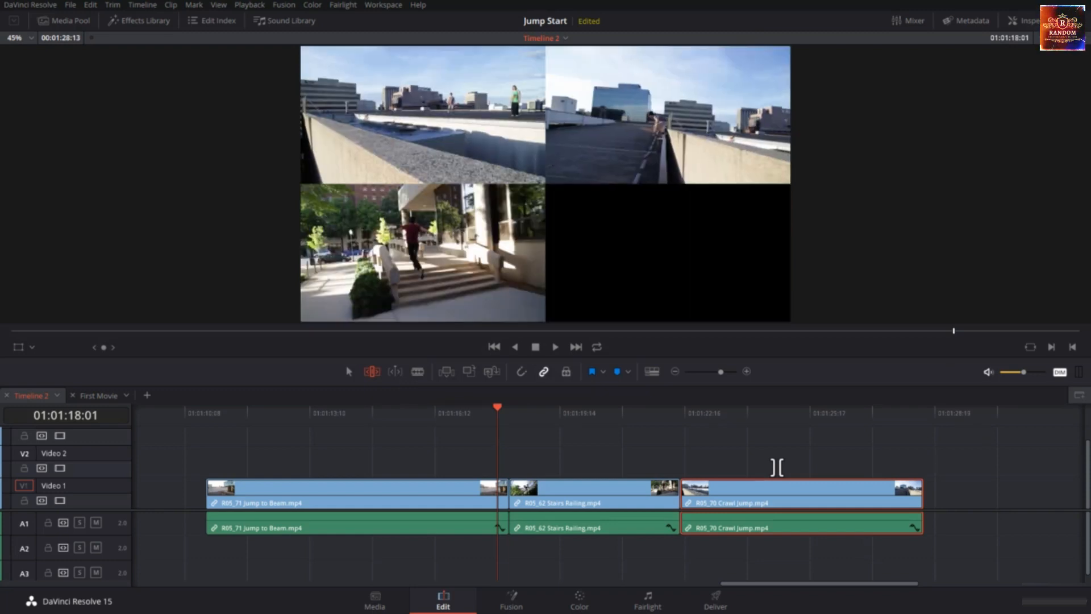
pyautogui.press('.')
pyautogui.press('.')
pyautogui.press('.')
pyautogui.press('.')
pyautogui.press('.')
pyautogui.press('.')
pyautogui.press('.')
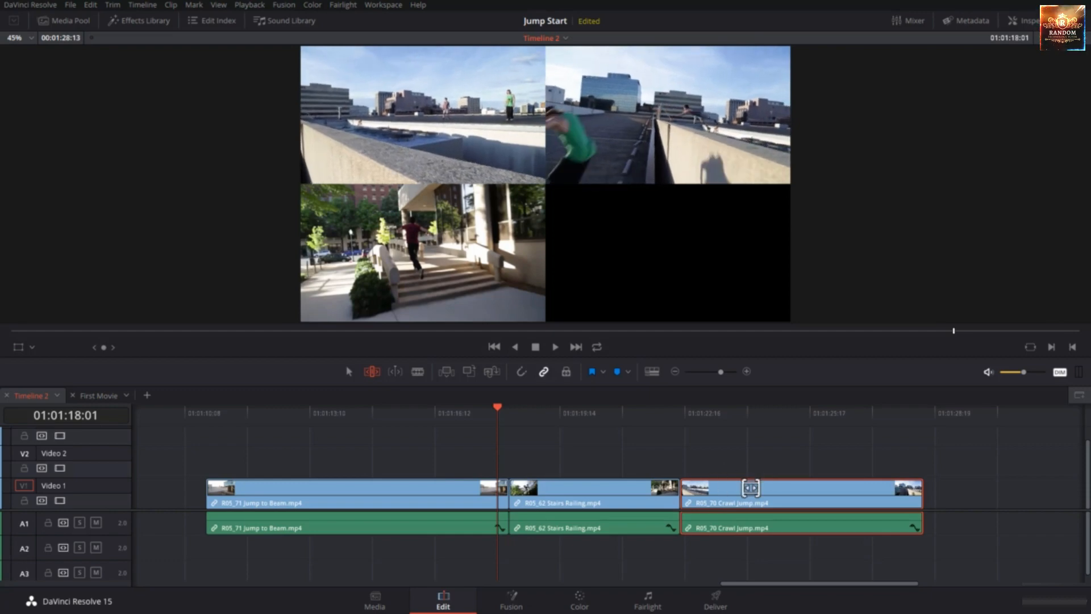
pyautogui.press('.')
pyautogui.press('.')
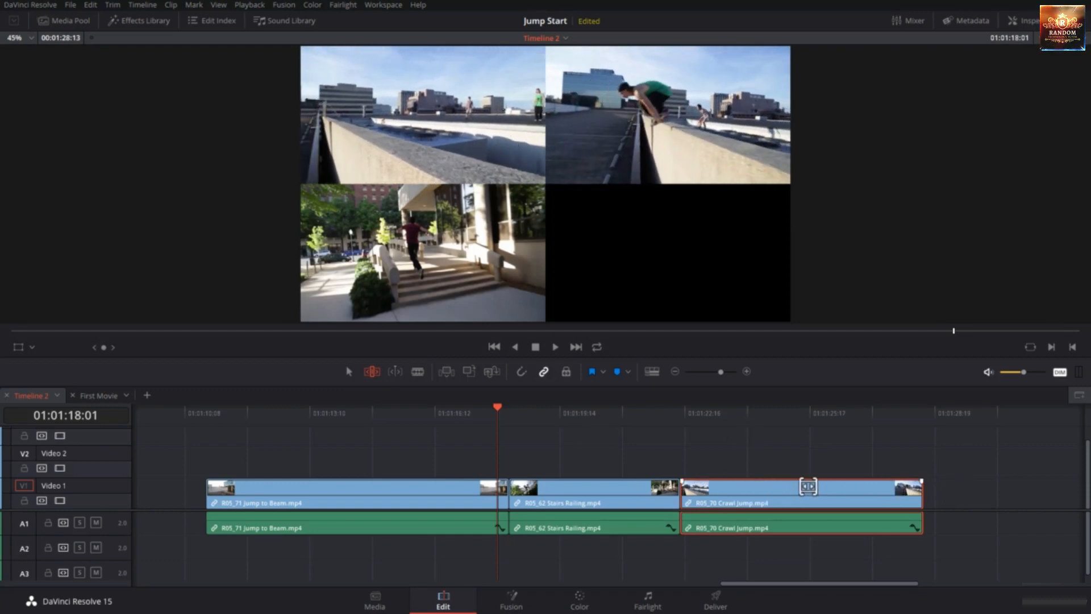
pyautogui.press('.')
pyautogui.press('.')
pyautogui.press('.')
pyautogui.press('.')
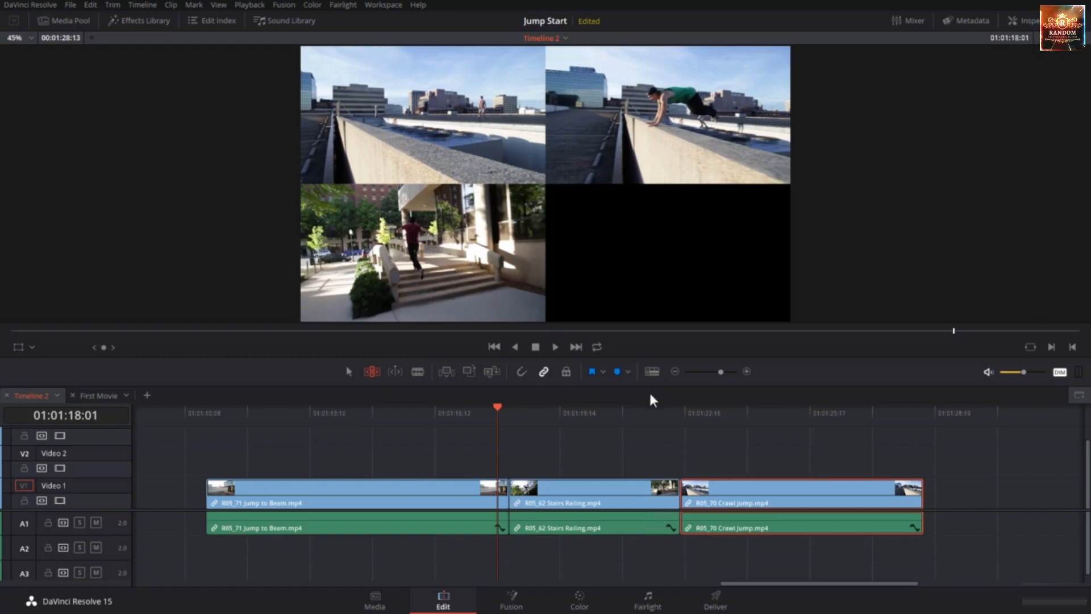
pyautogui.press('.')
pyautogui.press('.')
pyautogui.press('.')
pyautogui.press('.')
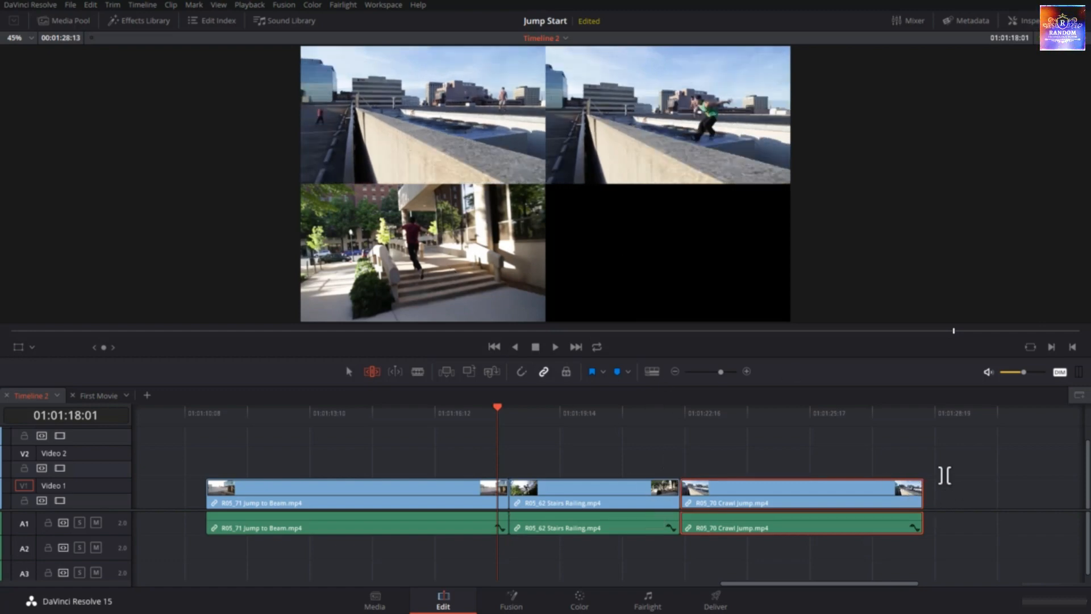
pyautogui.press('.')
pyautogui.press('.')
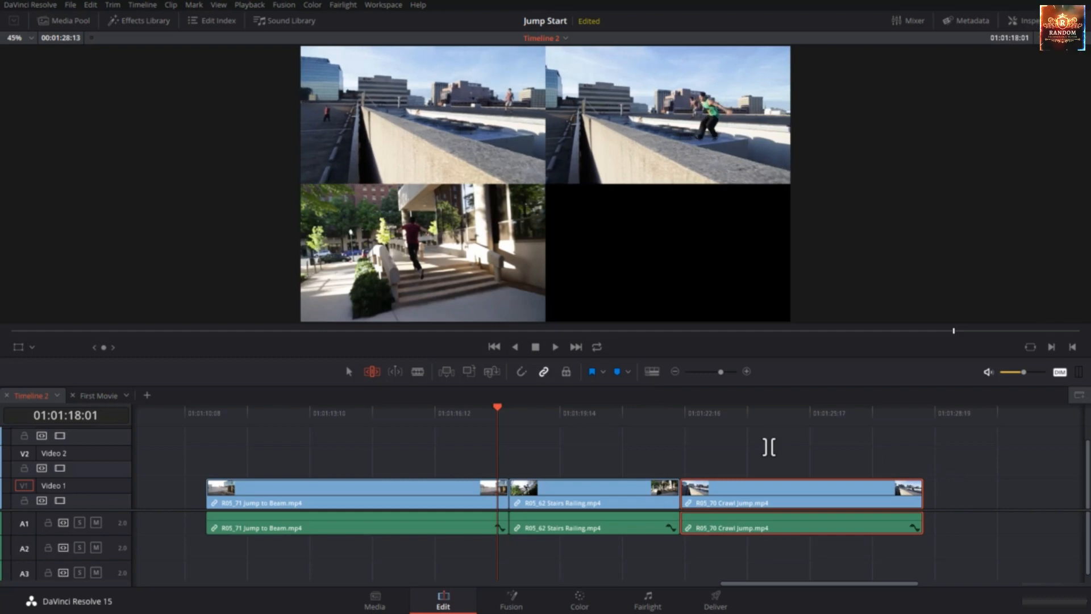
# Place the playhead at 01:01:25:17, switch to slide mode and slide the R05_70 Crawl Jump clip slightly later.
pyautogui.click(791, 412)
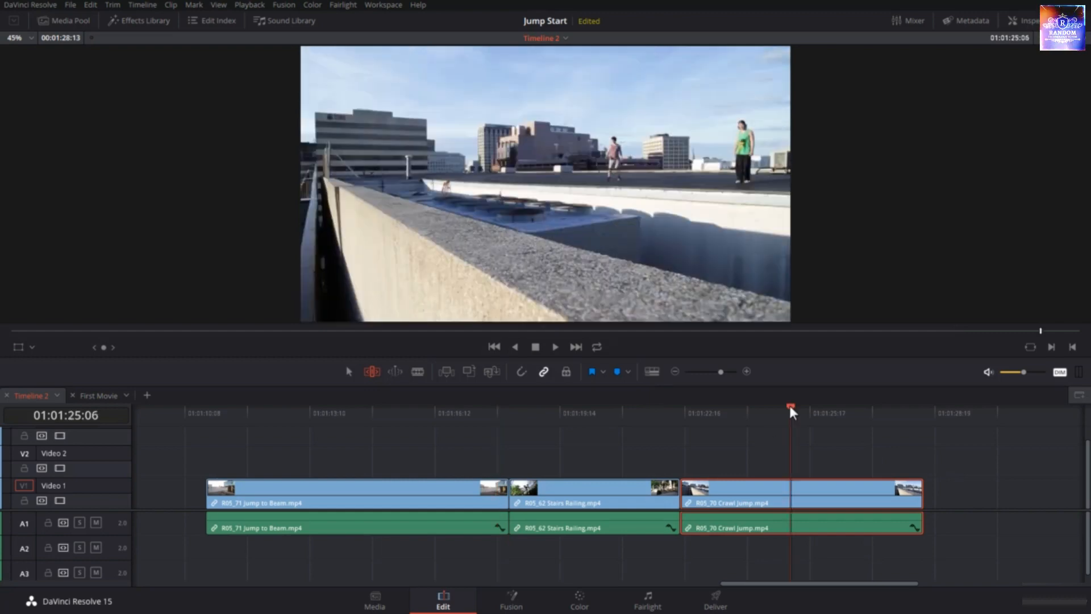
pyautogui.rightClick(396, 373)
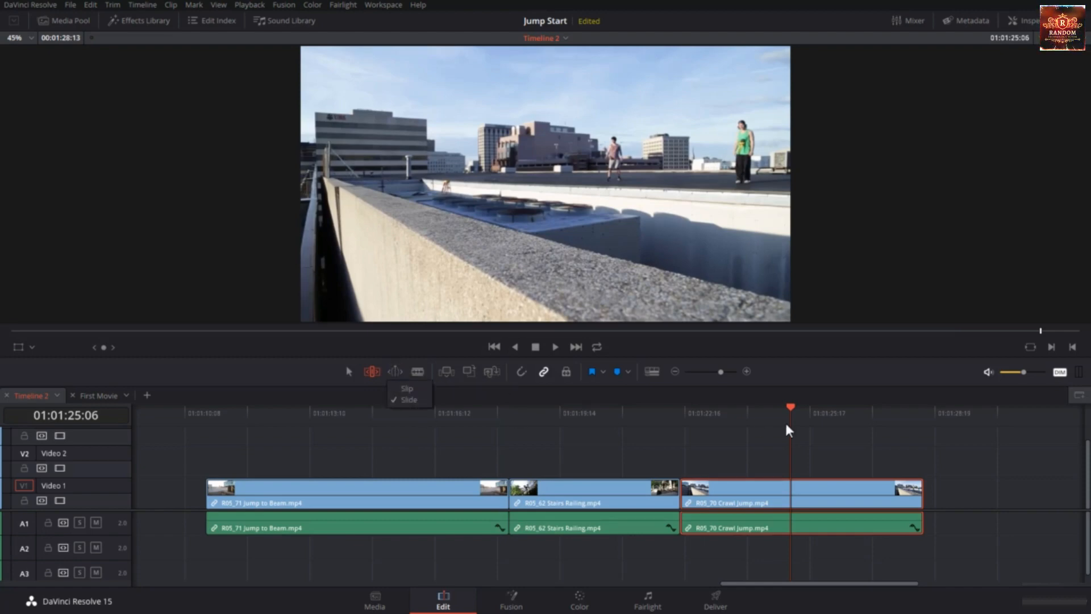
pyautogui.moveTo(850, 420); pyautogui.dragTo(809, 420)
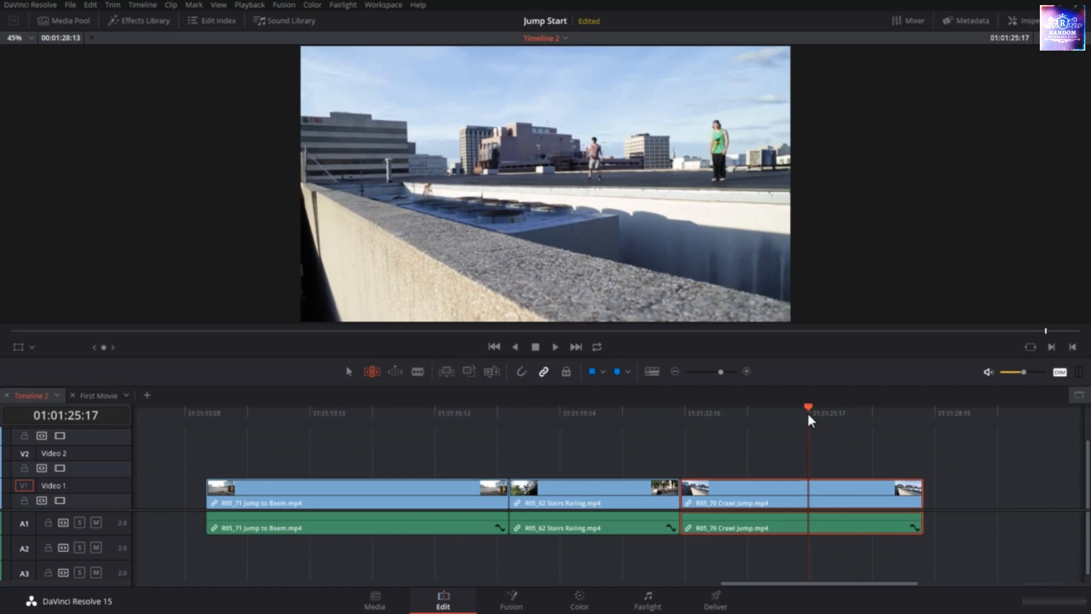
pyautogui.moveTo(718, 484); pyautogui.dragTo(691, 484)
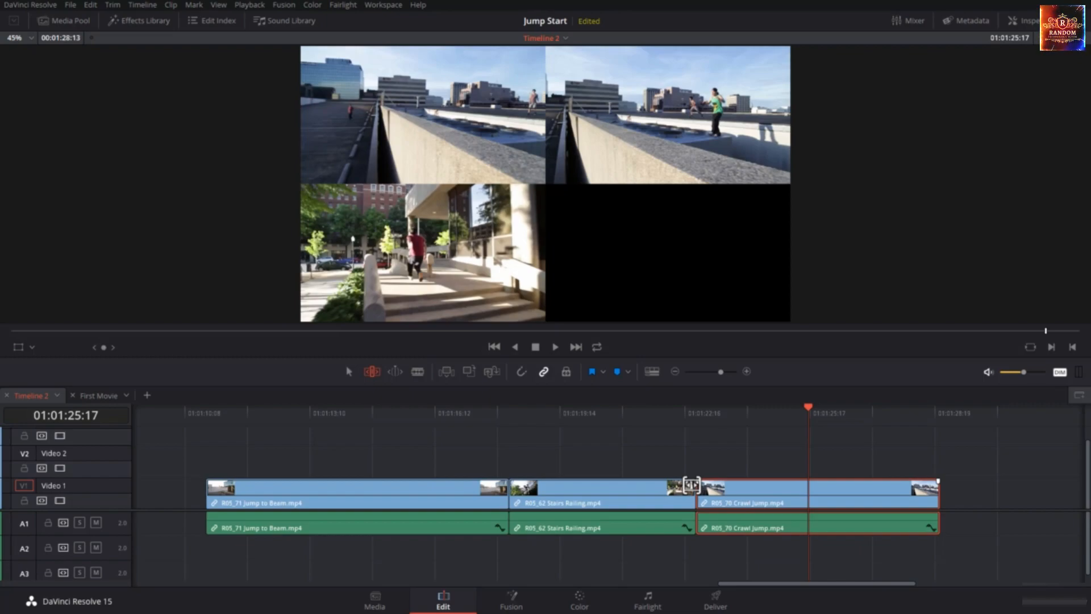
pyautogui.moveTo(692, 485); pyautogui.dragTo(692, 484)
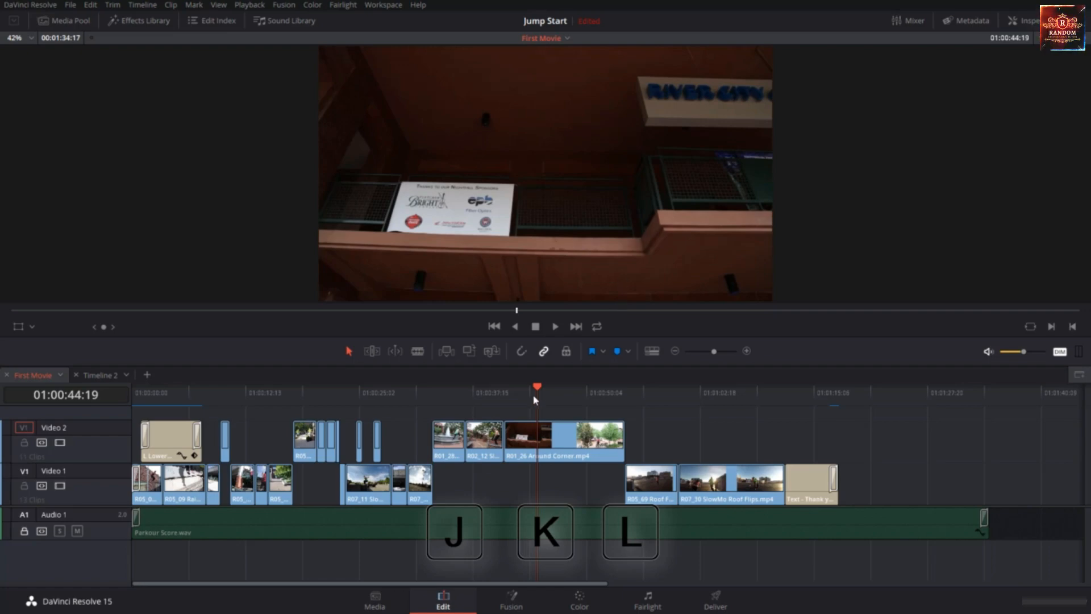
# Return to the start of the First Movie timeline, play it forward, stop, play it in reverse and stop again.
pyautogui.moveTo(538, 389); pyautogui.dragTo(325, 392)
pyautogui.press('Home')
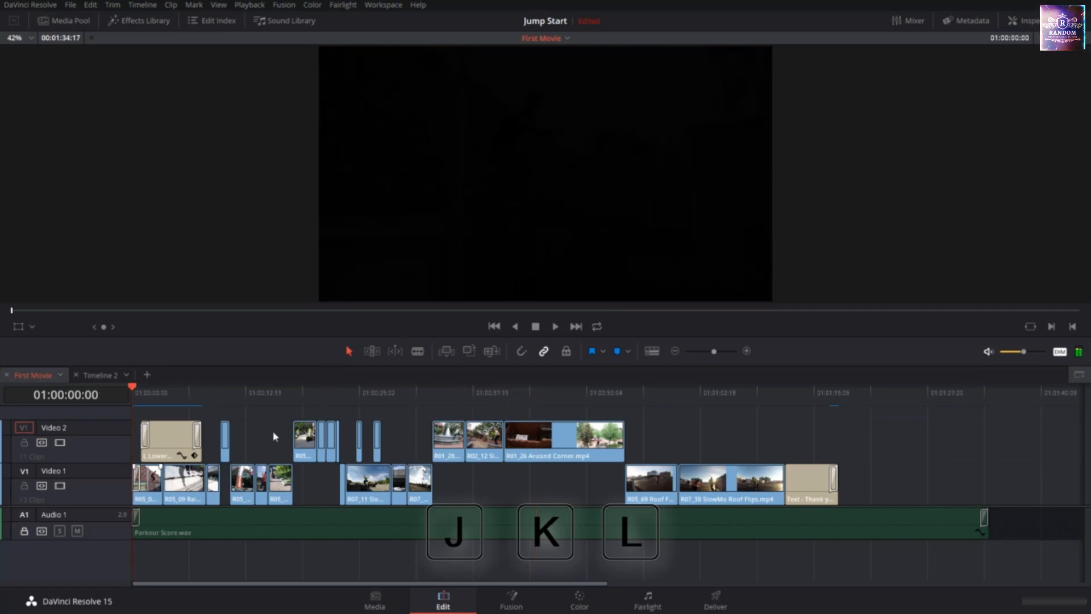
pyautogui.press('l')
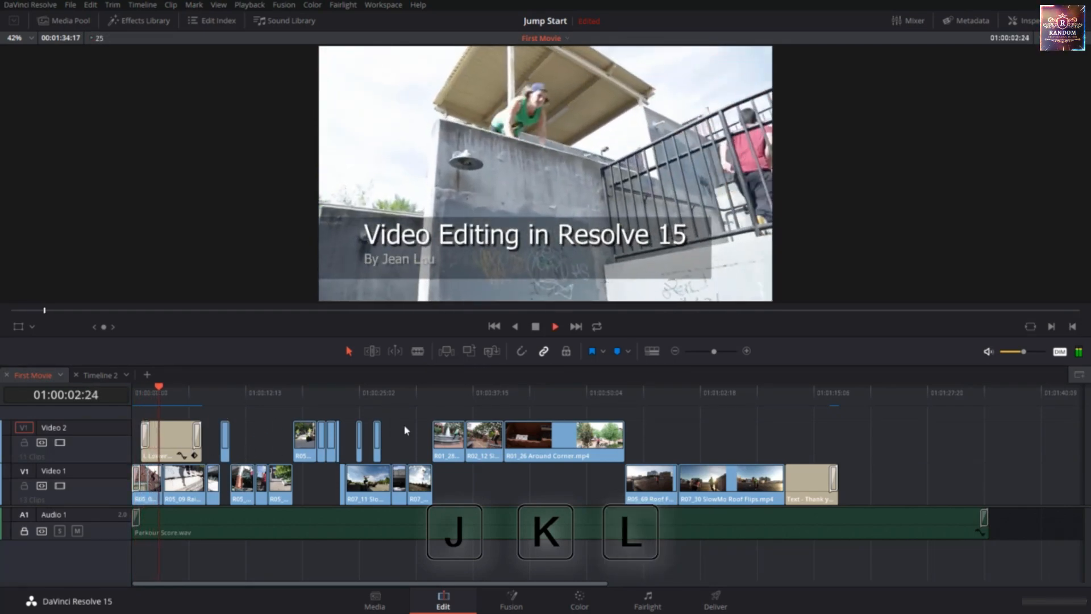
pyautogui.press('k')
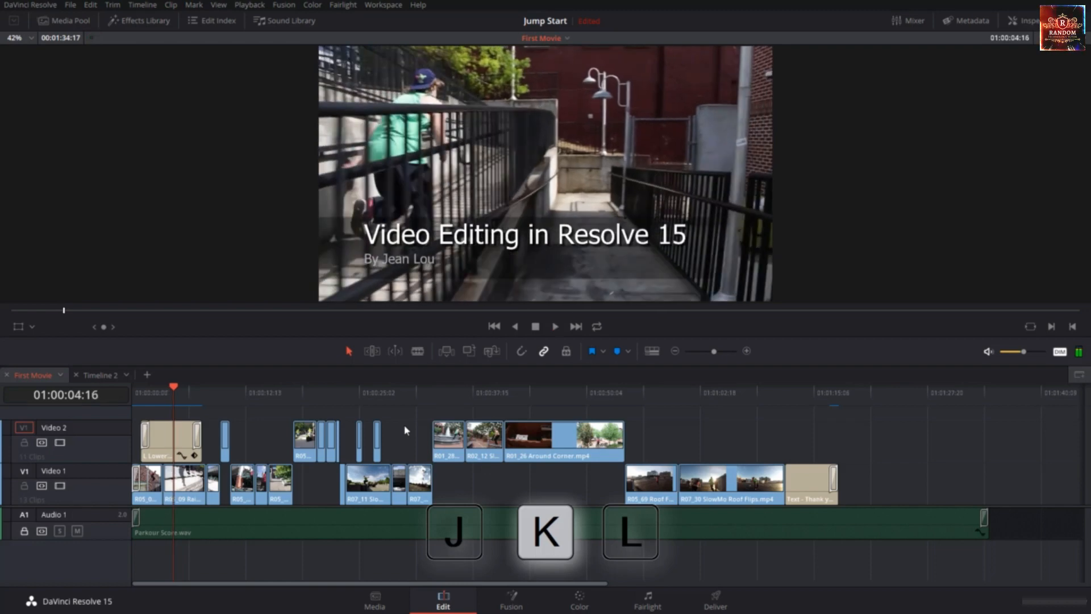
pyautogui.press('j')
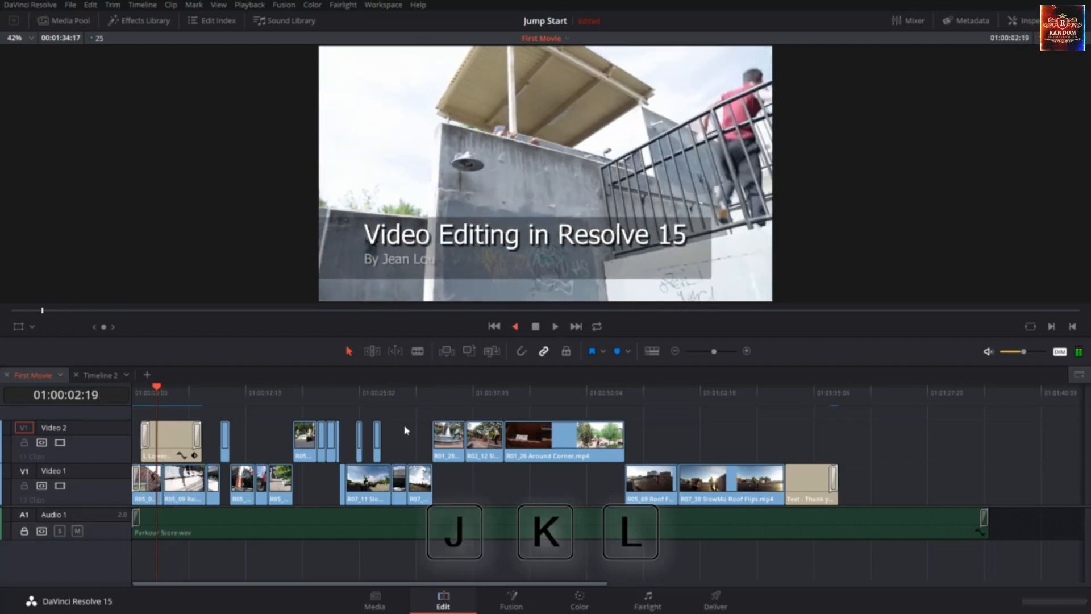
pyautogui.press('k')
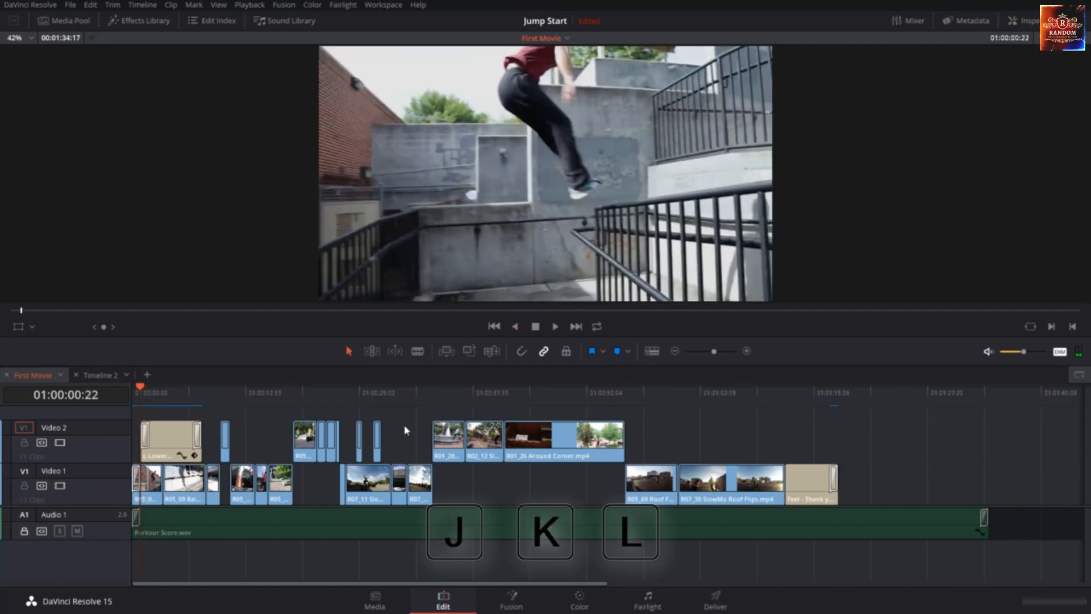
# Play the First Movie timeline forward at increasing speed, stop at 01:00:45:00 and play it in reverse.
pyautogui.press('l')
pyautogui.press('l')
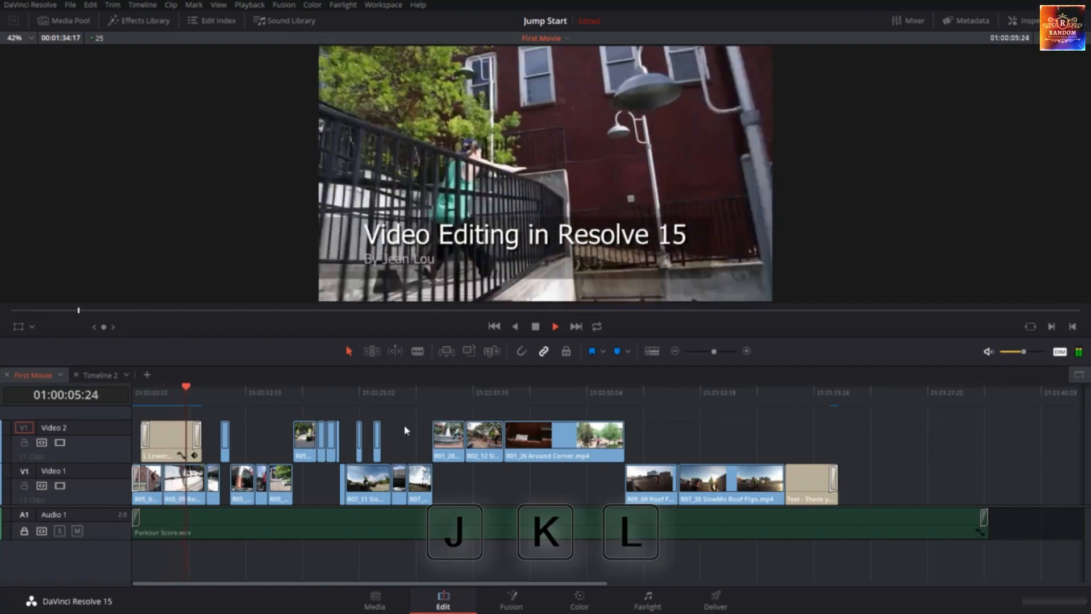
pyautogui.press('l')
pyautogui.press('l')
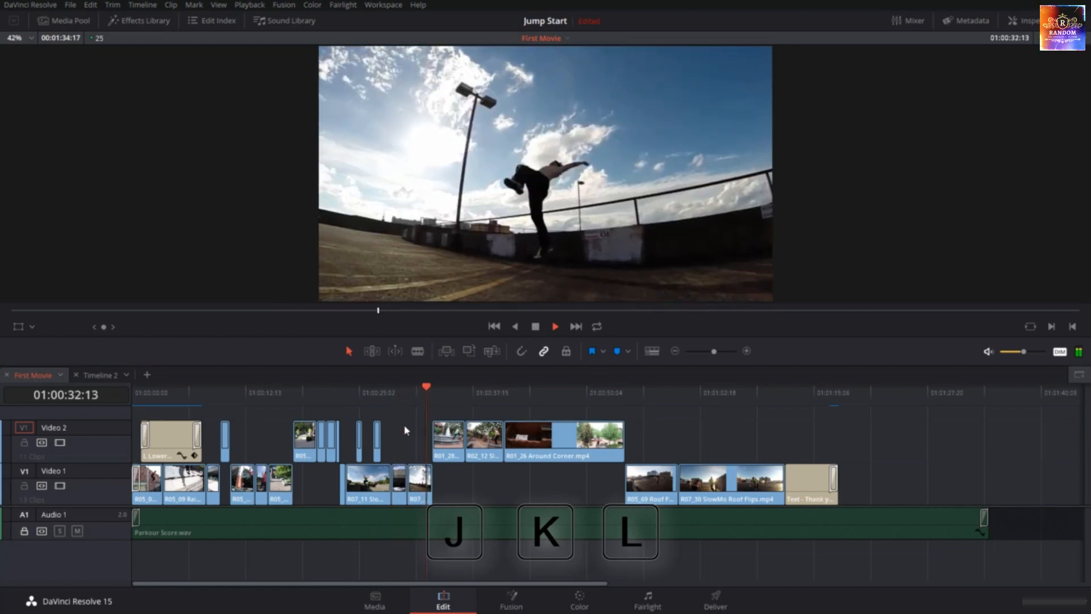
pyautogui.press('k')
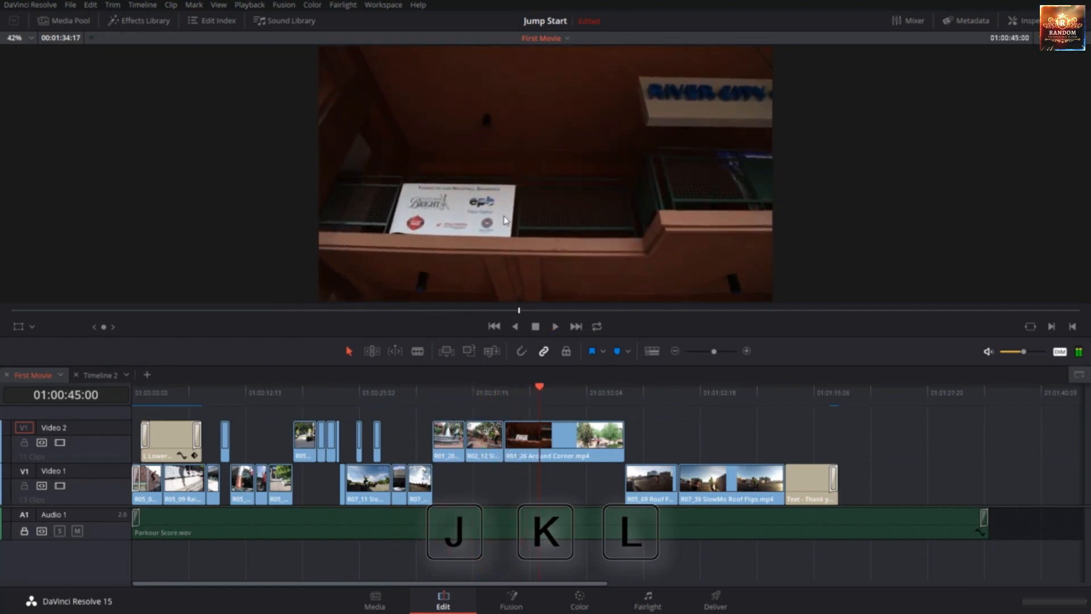
pyautogui.press('k')
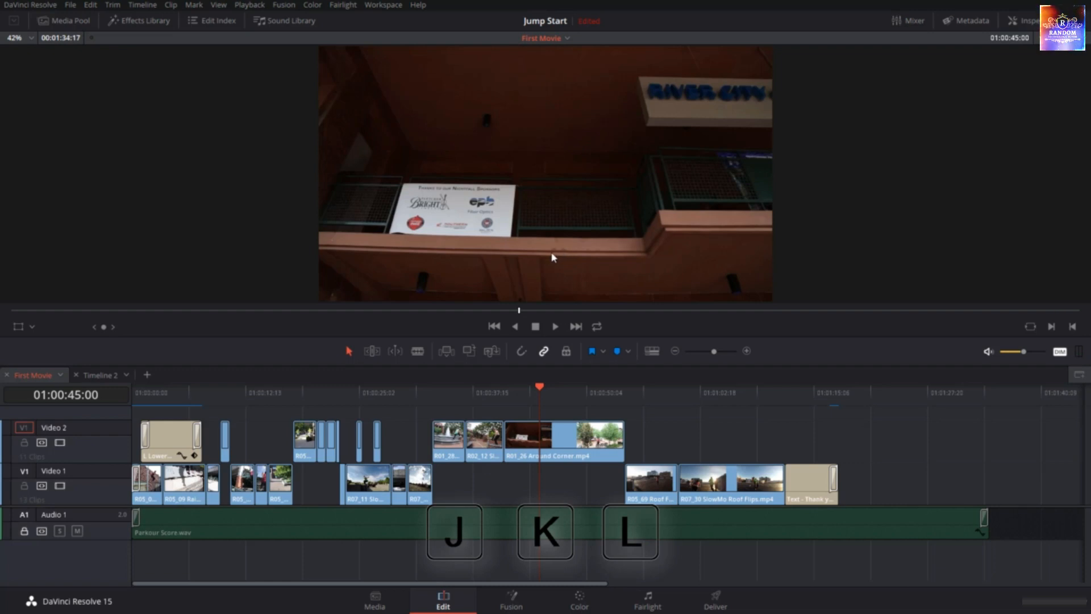
pyautogui.press('j')
pyautogui.press('j')
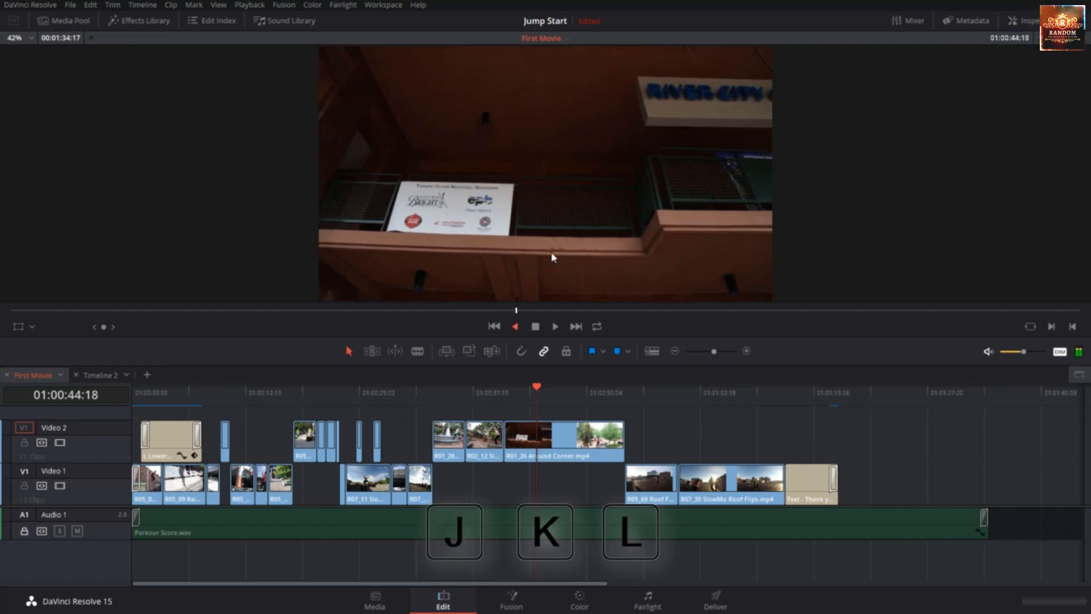
# Play the First Movie timeline in reverse at increasing speed, stop at 01:00:06:19, then reverse again and stop at 01:00:03:03.
pyautogui.press('j')
pyautogui.press('j')
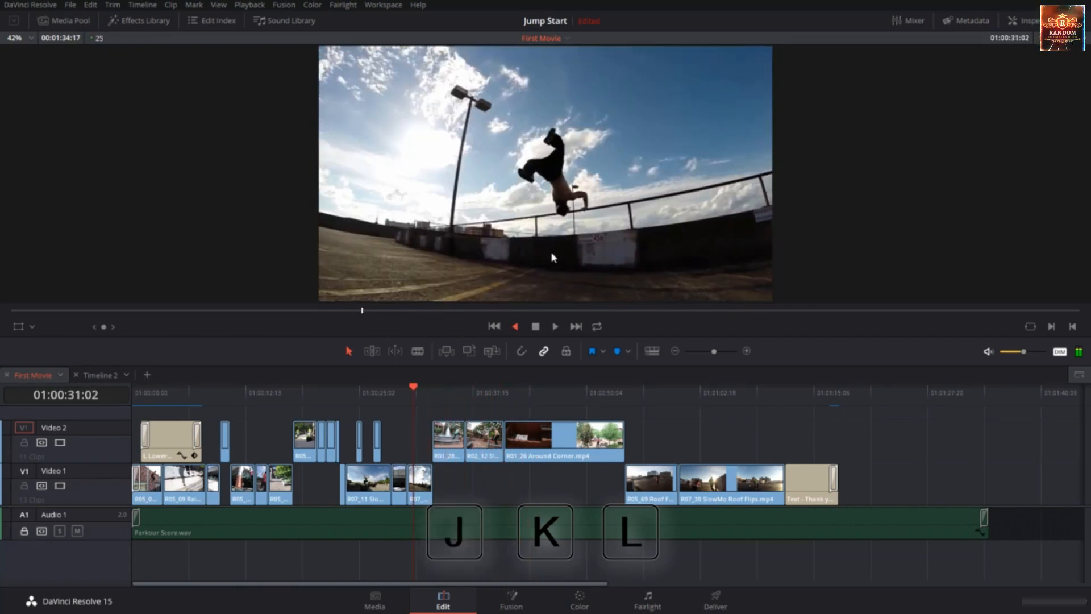
pyautogui.press('j')
pyautogui.press('k')
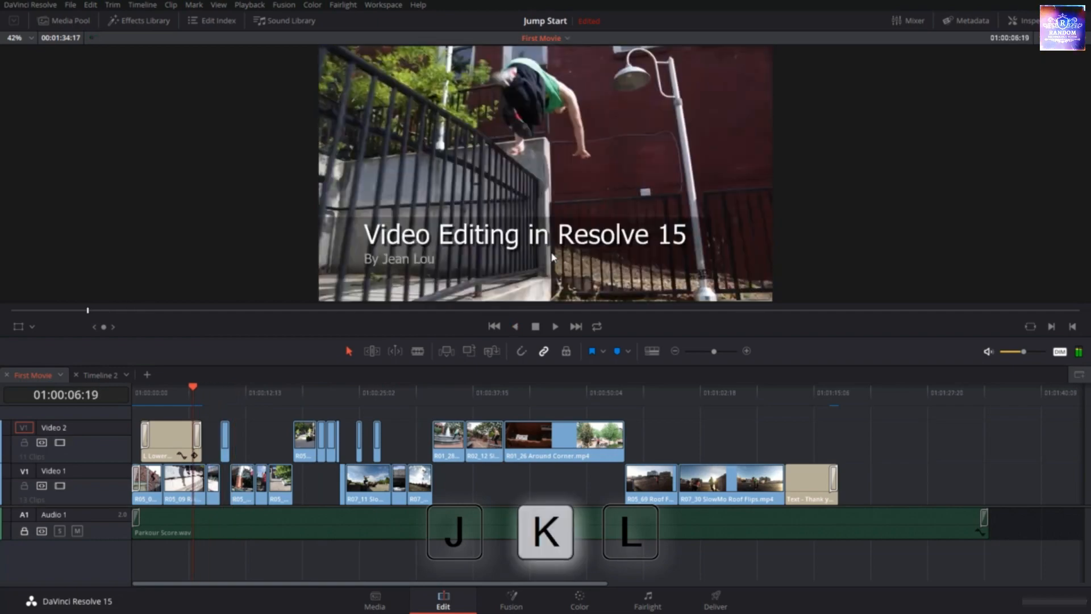
pyautogui.press('j')
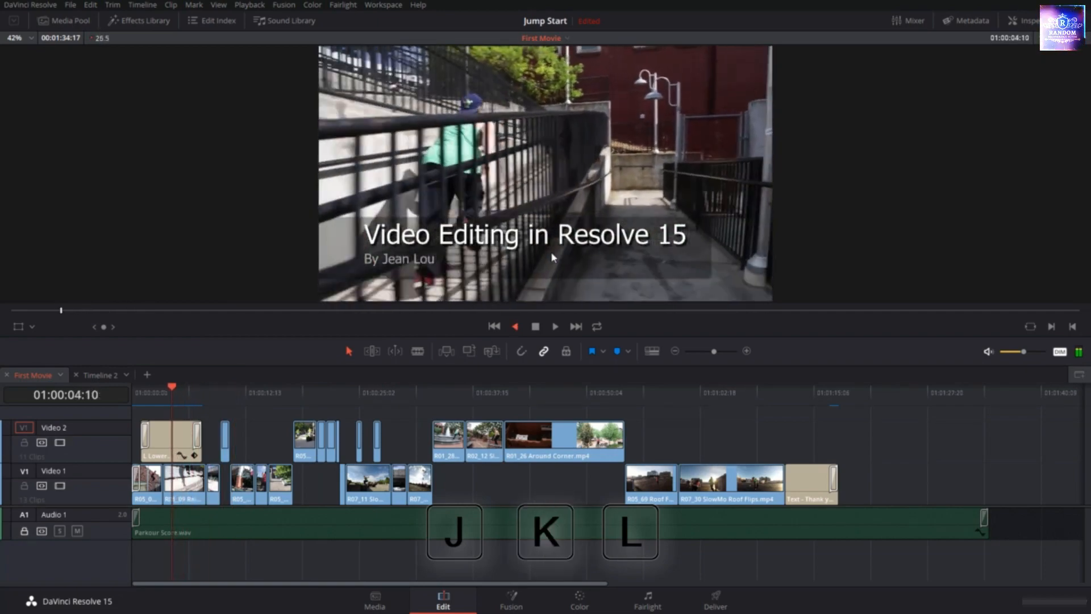
pyautogui.press('k')
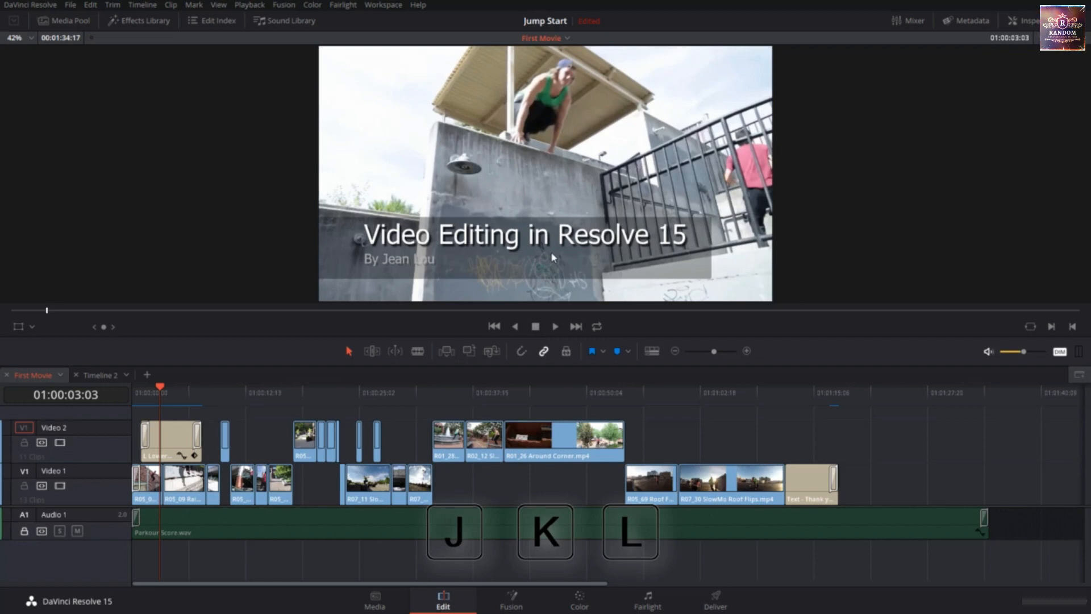
# Place the playhead at 01:00:40:17 near the end of the R02_12 clip and advance it in slow motion to 01:00:41:03.
pyautogui.click(540, 391)
pyautogui.moveTo(539, 392); pyautogui.dragTo(503, 410)
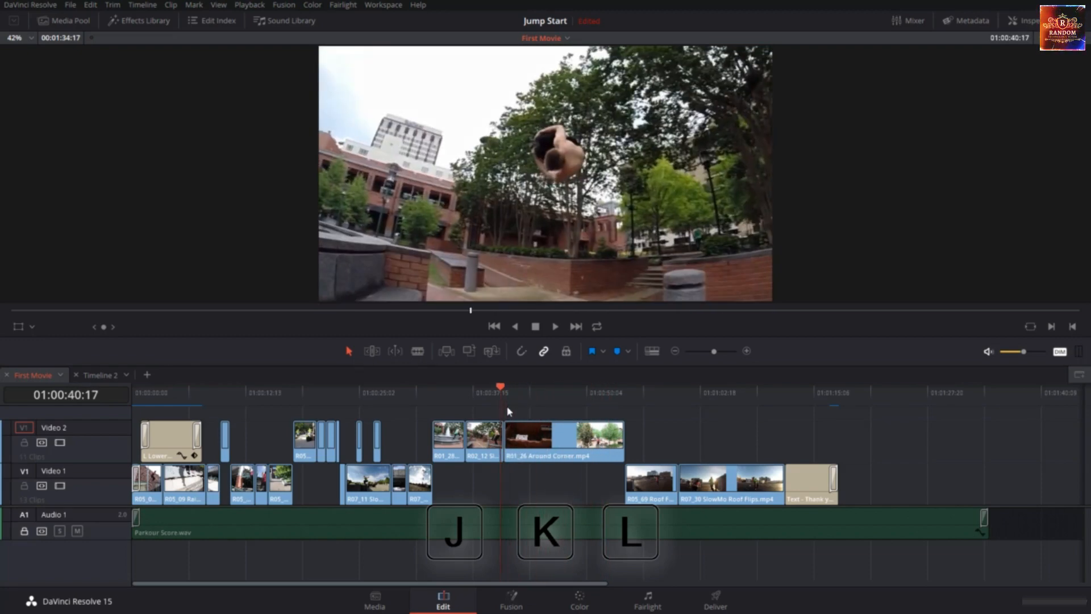
pyautogui.press('k')
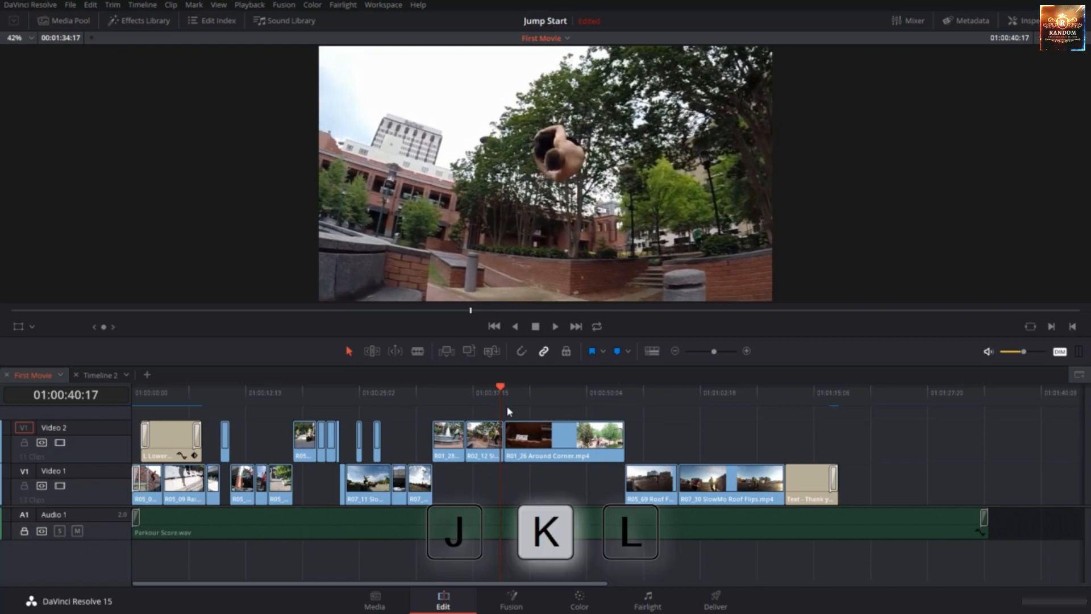
pyautogui.press('l')
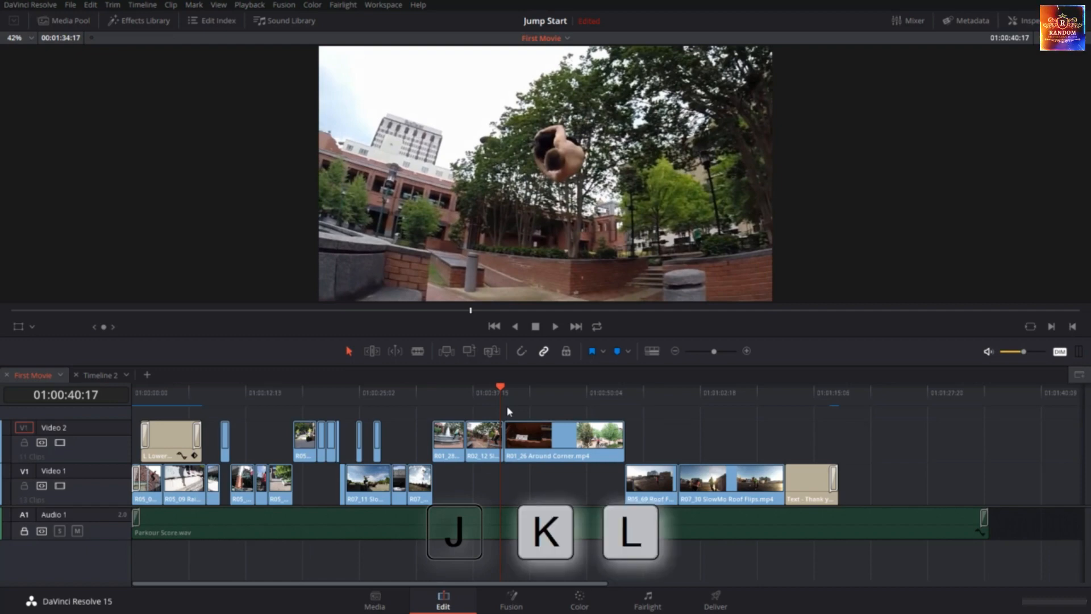
pyautogui.press('k')
pyautogui.press('l')
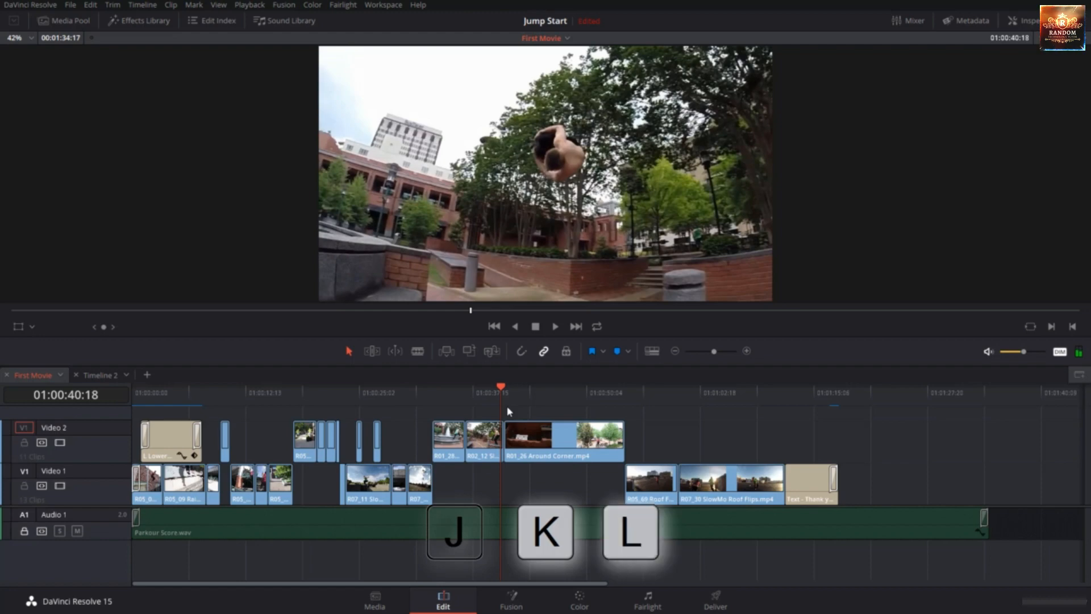
pyautogui.press('l')
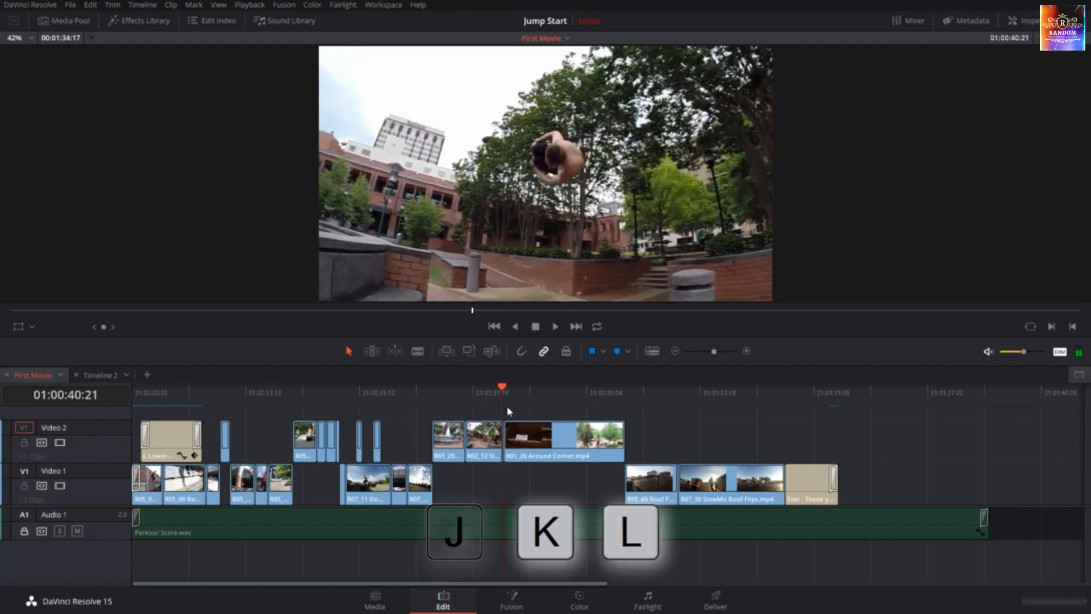
pyautogui.press('l')
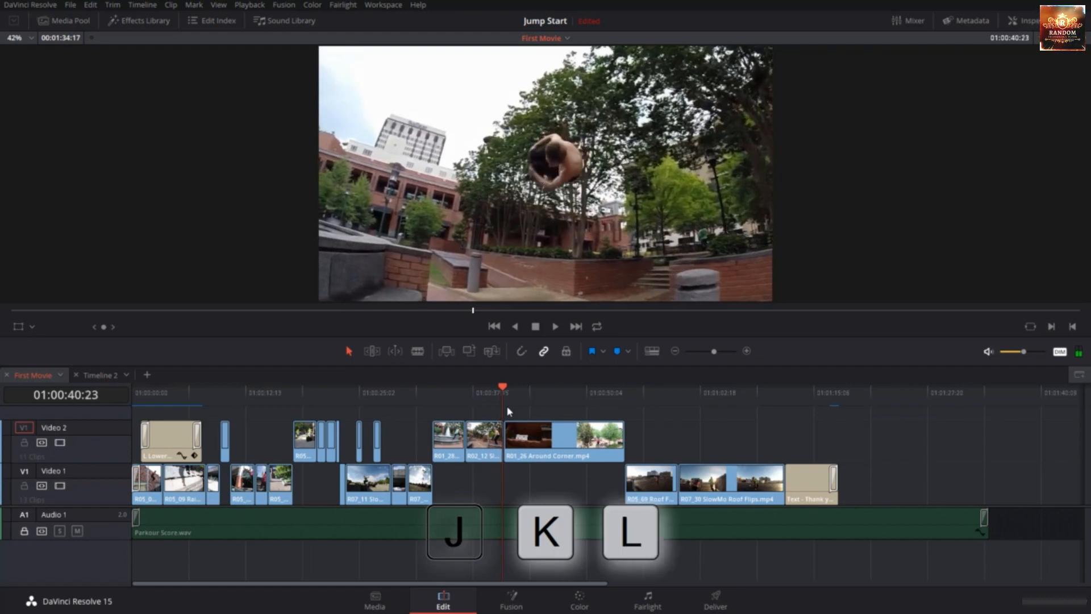
pyautogui.press('l')
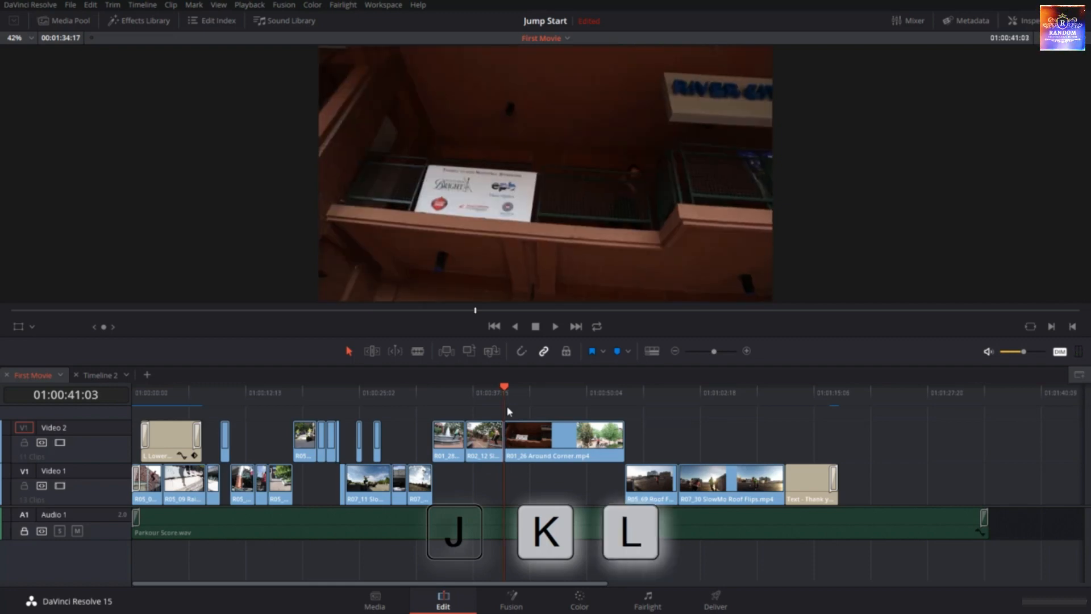
# Play the R01_26 Around Corner clip forward, stop at 01:00:48:03 and advance in slow motion to 01:00:49:03.
pyautogui.press('l')
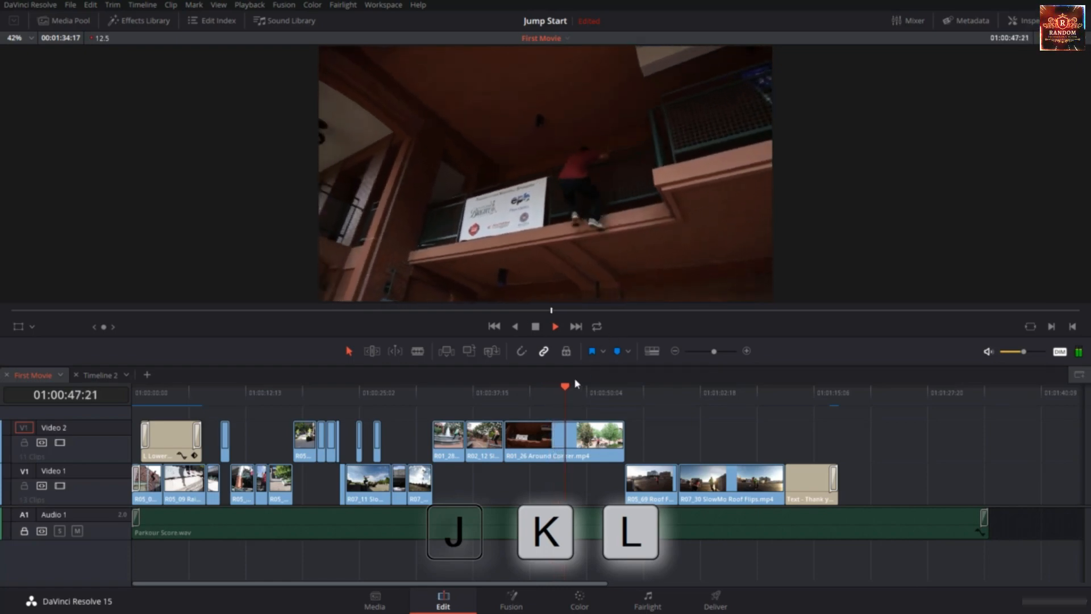
pyautogui.press('k')
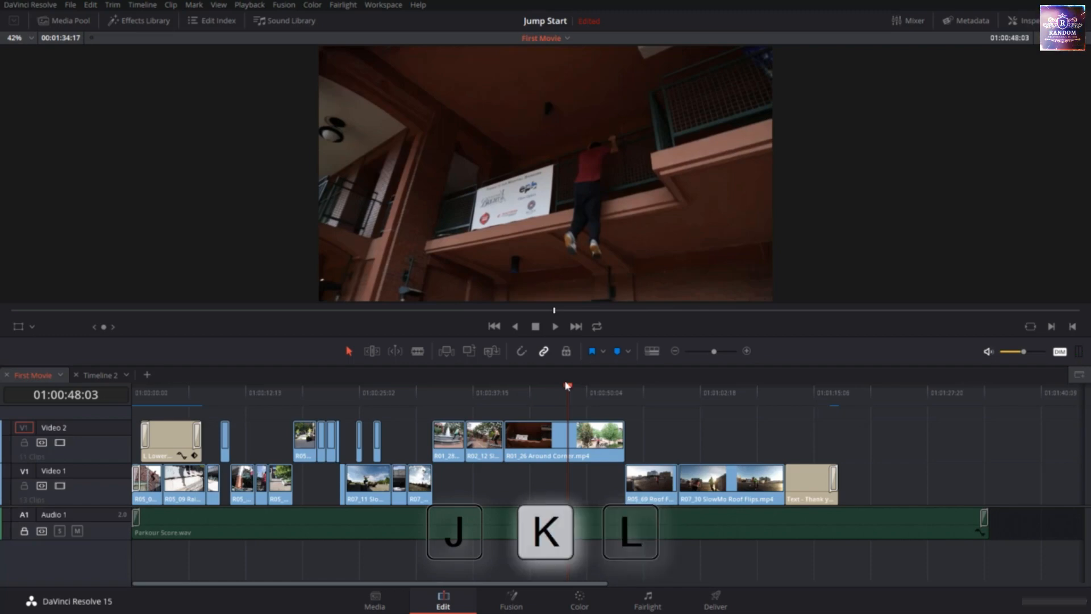
pyautogui.press('l')
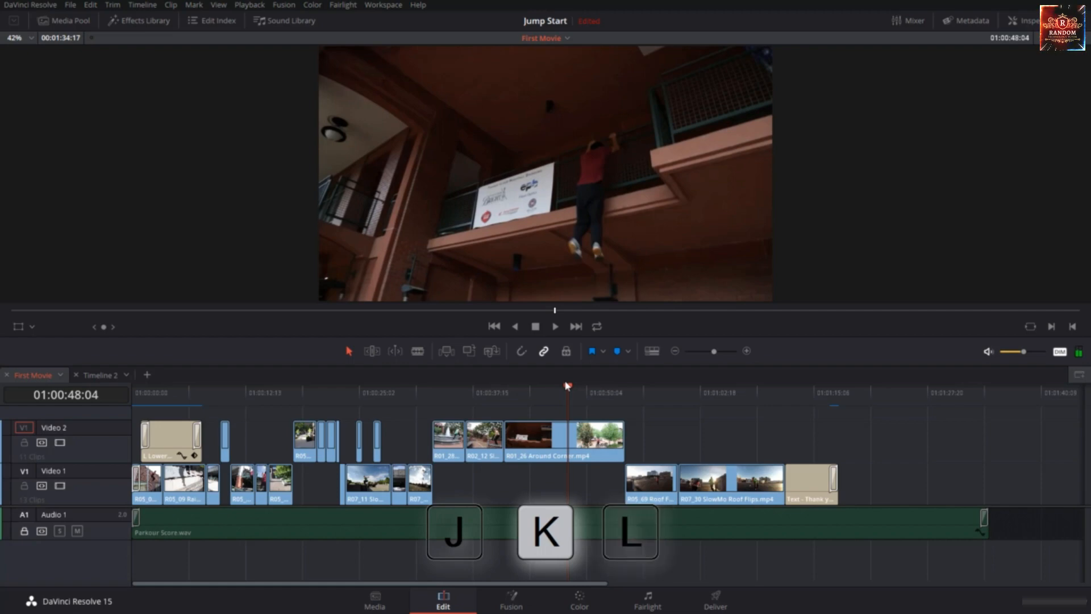
pyautogui.press('l')
pyautogui.press('l')
pyautogui.press('l')
pyautogui.press('l')
pyautogui.press('l')
pyautogui.press('l')
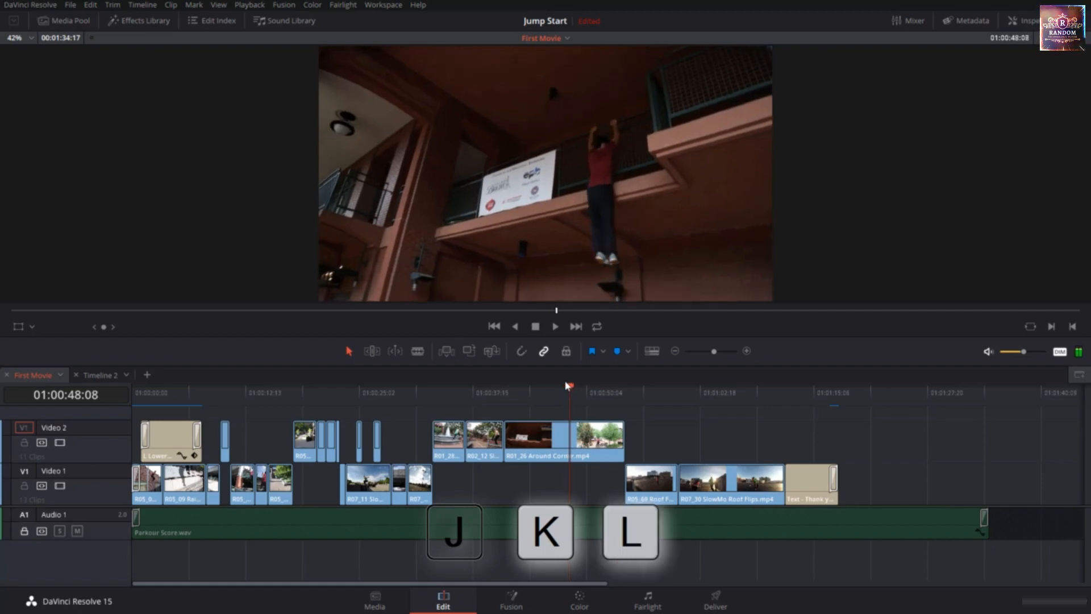
pyautogui.press('l')
pyautogui.press('l')
pyautogui.press('l')
pyautogui.press('l')
pyautogui.press('l')
pyautogui.press('l')
pyautogui.press('l')
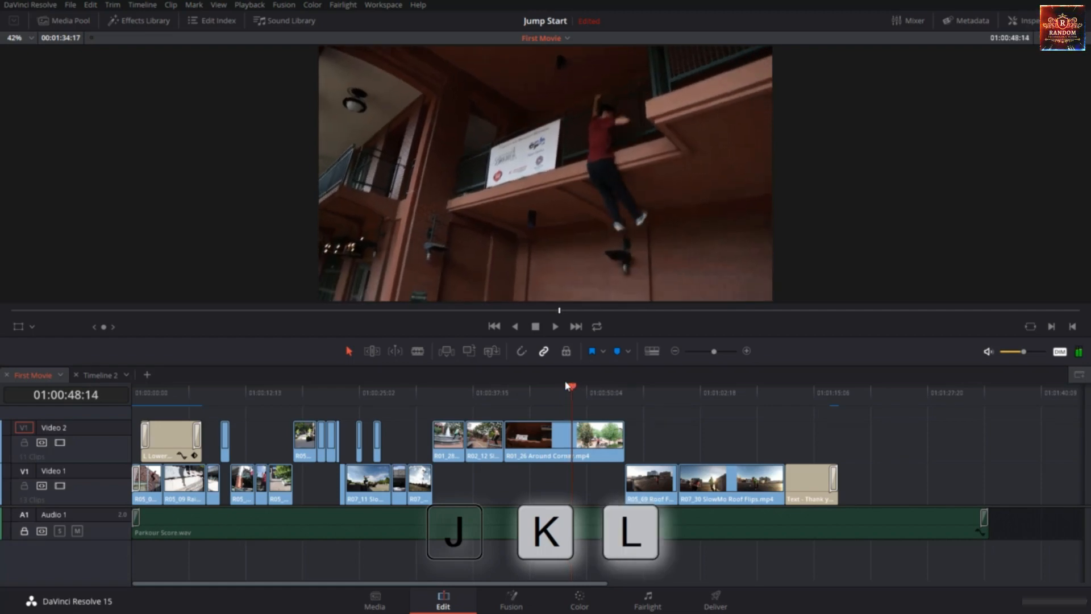
pyautogui.press('l')
pyautogui.press('l')
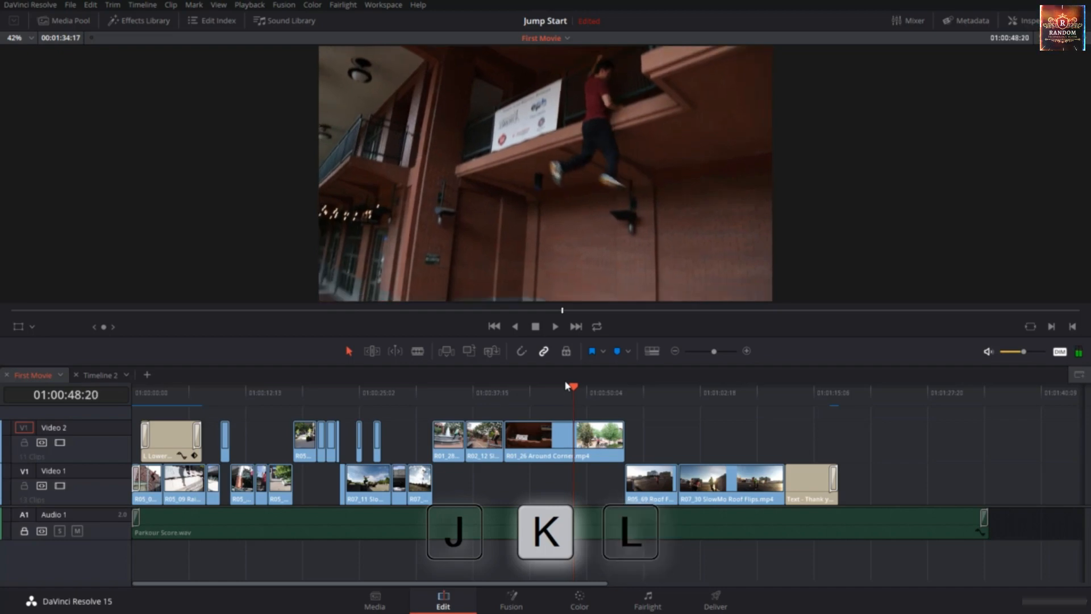
pyautogui.press('l')
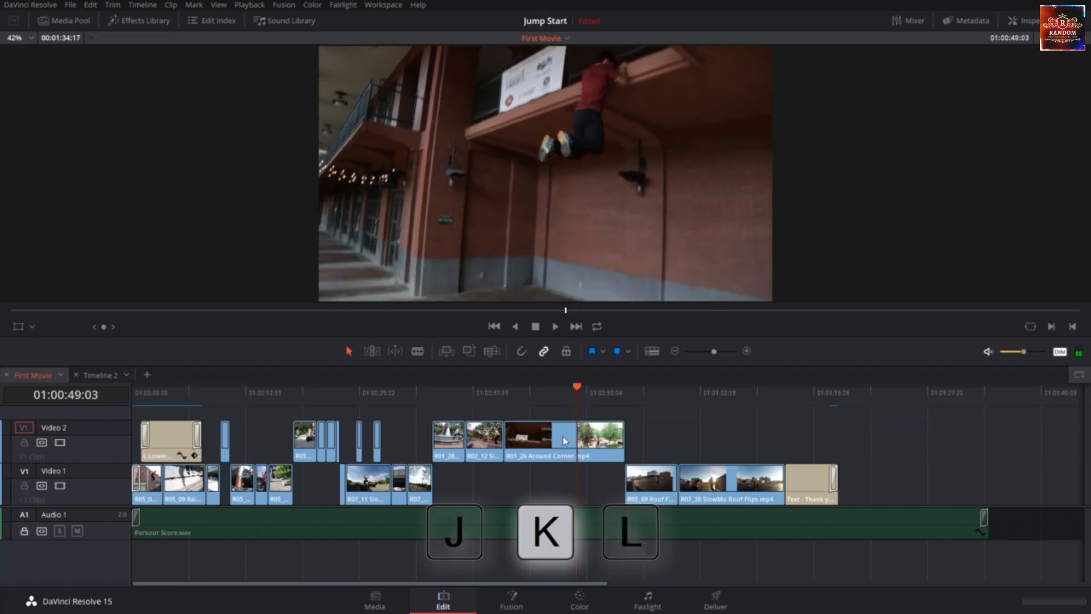
# Ripple trim the start of the R01_26 Around Corner clip to the playhead in trim mode.
pyautogui.click(506, 438)
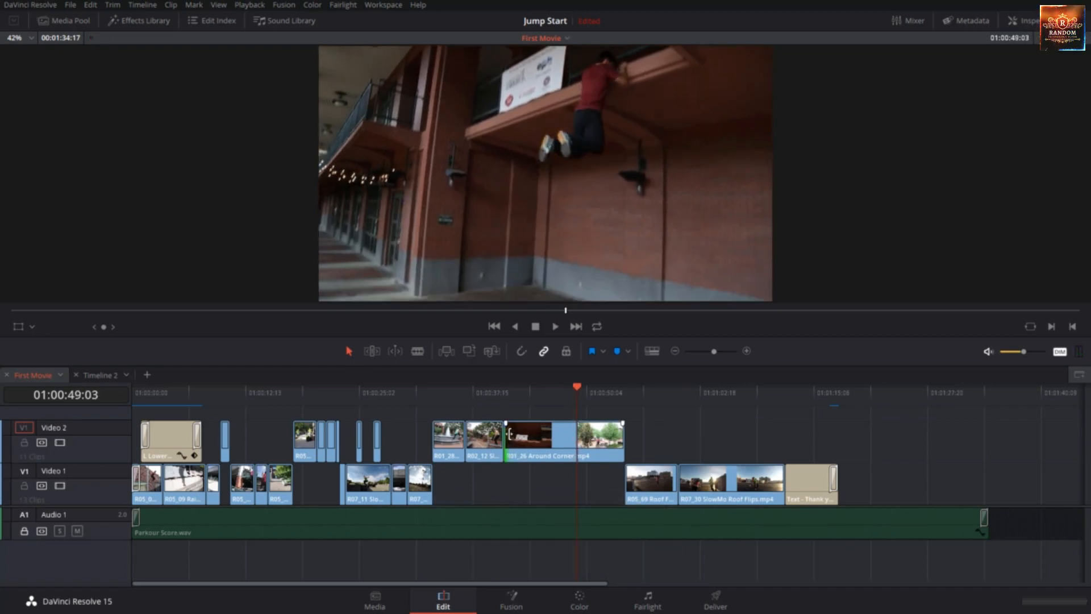
pyautogui.click(372, 351)
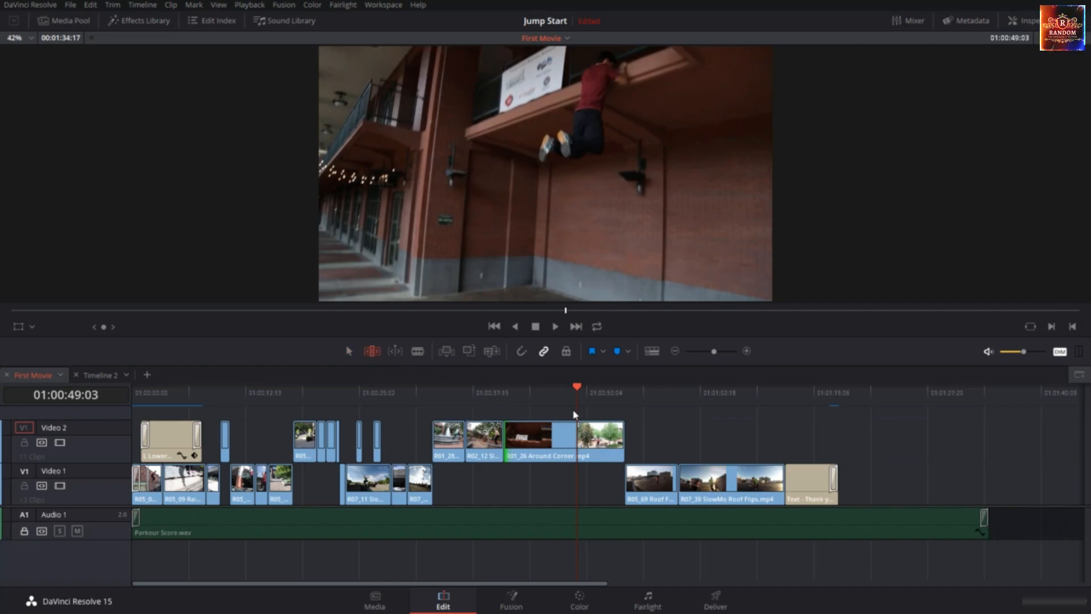
pyautogui.hotkey('ctrl', 'shift', '[')
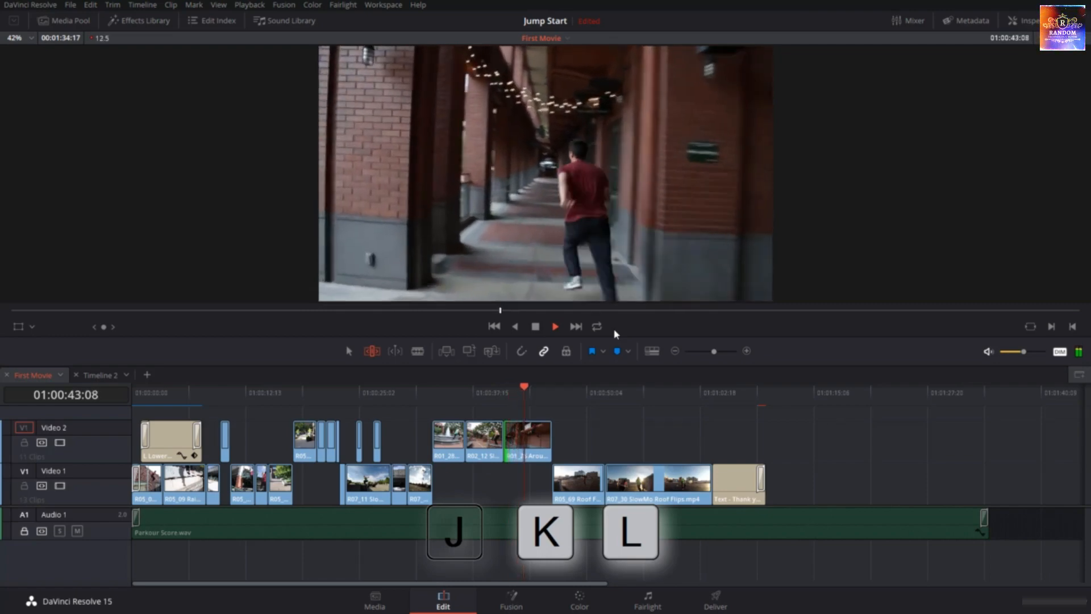
# Stop playback of the trimmed R01_26 clip at 01:00:44:05 and advance in slow motion to about 01:00:44:23.
pyautogui.press('k')
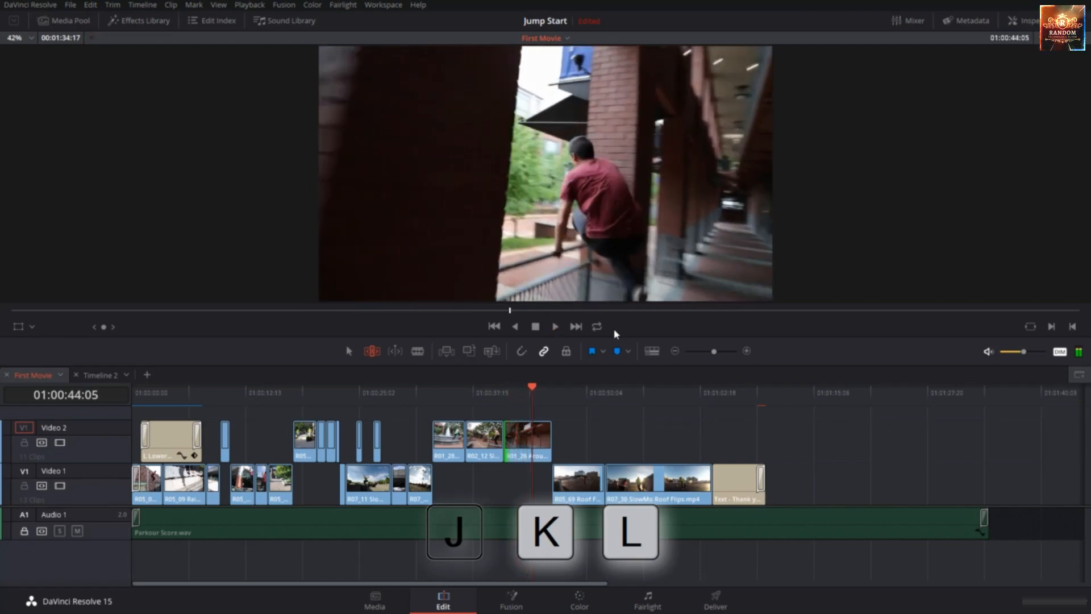
pyautogui.hotkey('k', 'l')
pyautogui.hotkey('k', 'l')
pyautogui.hotkey('k', 'l')
pyautogui.hotkey('k', 'l')
pyautogui.hotkey('k', 'l')
pyautogui.hotkey('k', 'l')
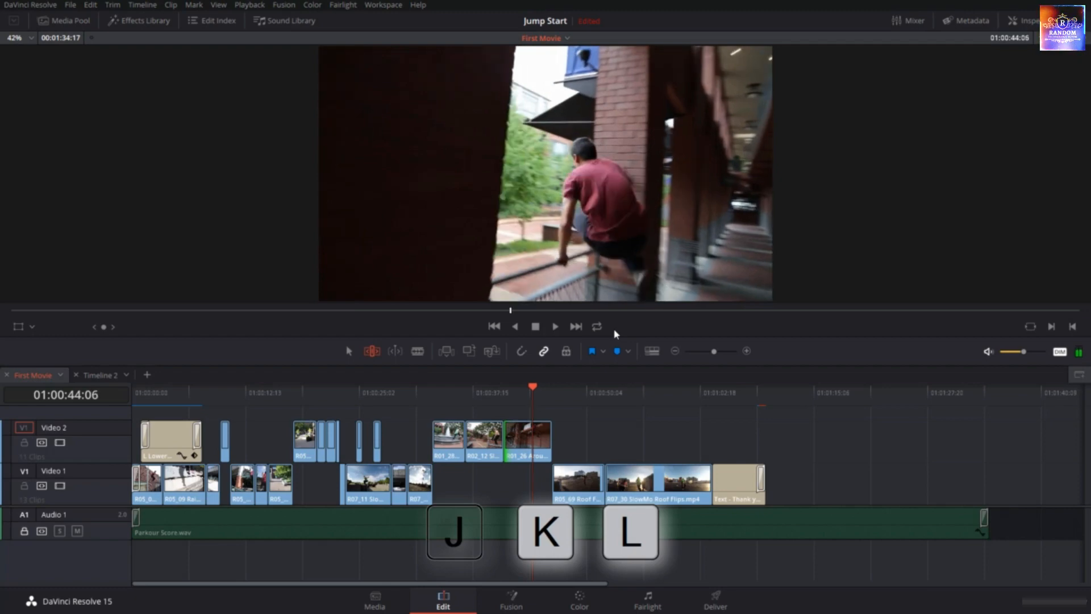
pyautogui.hotkey('k', 'l')
pyautogui.hotkey('k', 'l')
pyautogui.hotkey('k', 'l')
pyautogui.hotkey('k', 'l')
pyautogui.hotkey('k', 'l')
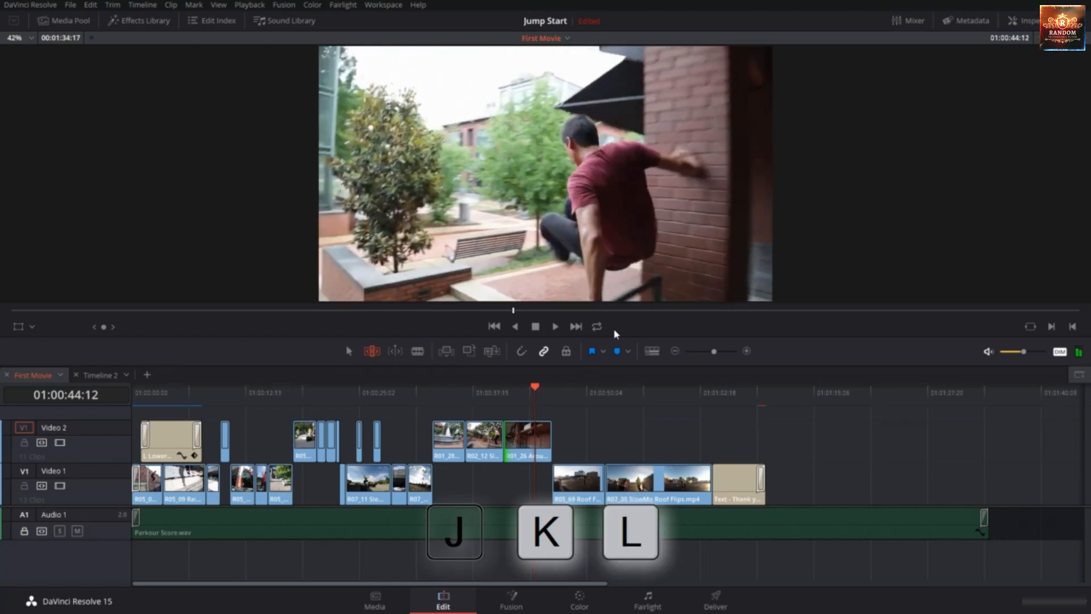
pyautogui.hotkey('k', 'l')
pyautogui.hotkey('k', 'l')
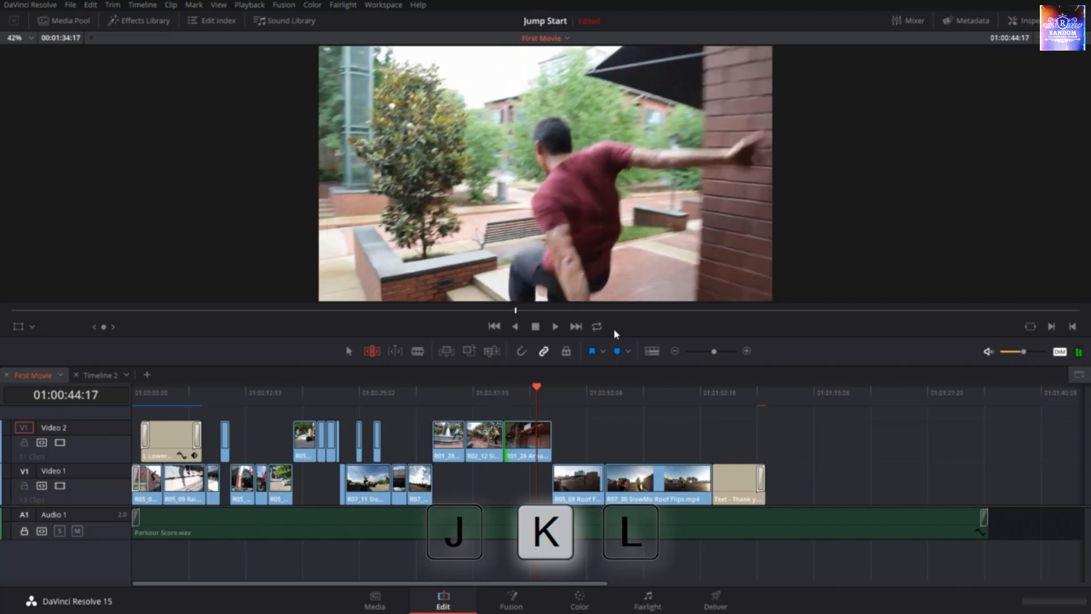
pyautogui.hotkey('k', 'l')
# Jog slowly back and forth to 01:00:44:14 and ripple the end of the R01_26 clip to the playhead with Extend Edit.
pyautogui.hotkey('k', 'j')
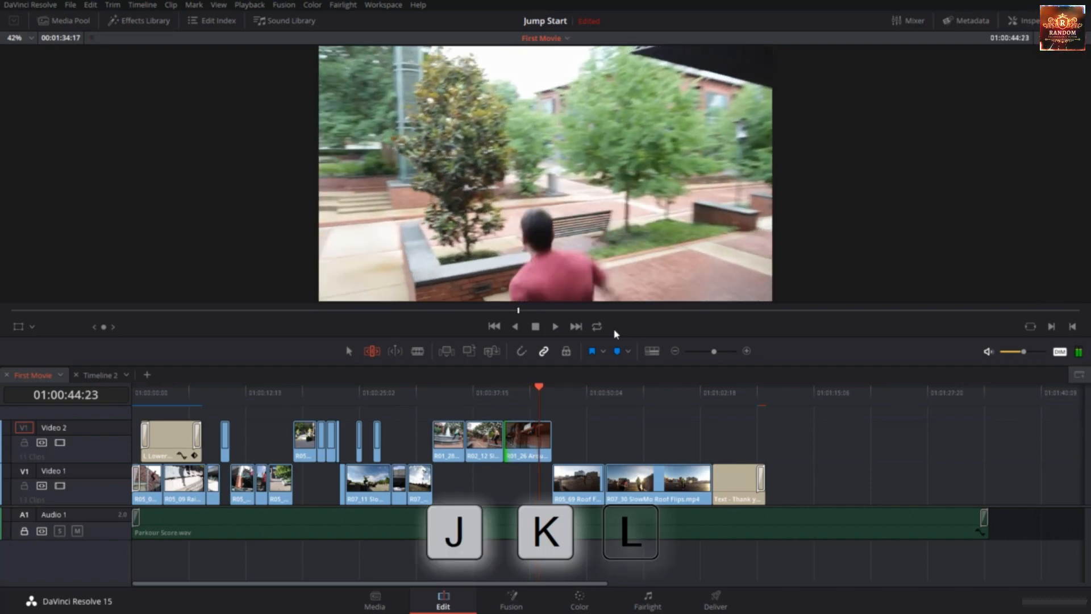
pyautogui.hotkey('k', 'j')
pyautogui.hotkey('k', 'j')
pyautogui.hotkey('k', 'j')
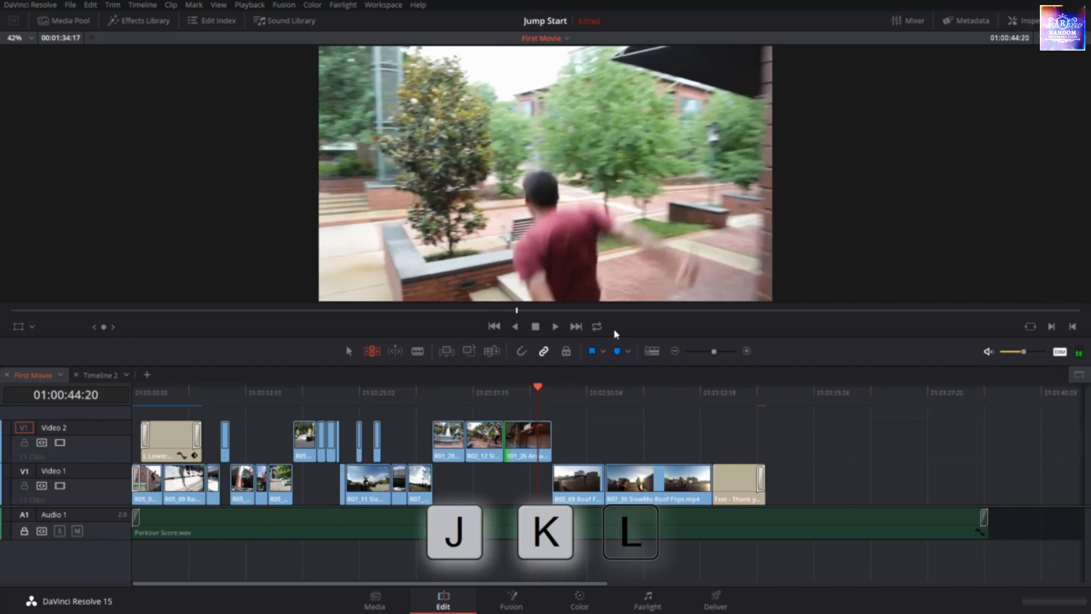
pyautogui.hotkey('k', 'l')
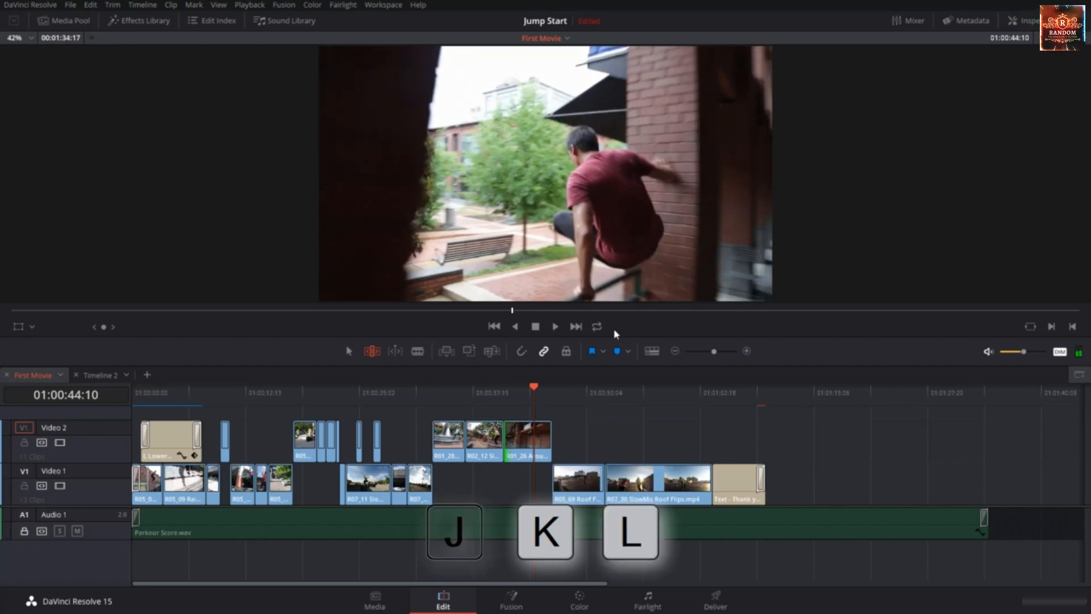
pyautogui.hotkey('k', 'l')
pyautogui.hotkey('k', 'l')
pyautogui.hotkey('k', 'l')
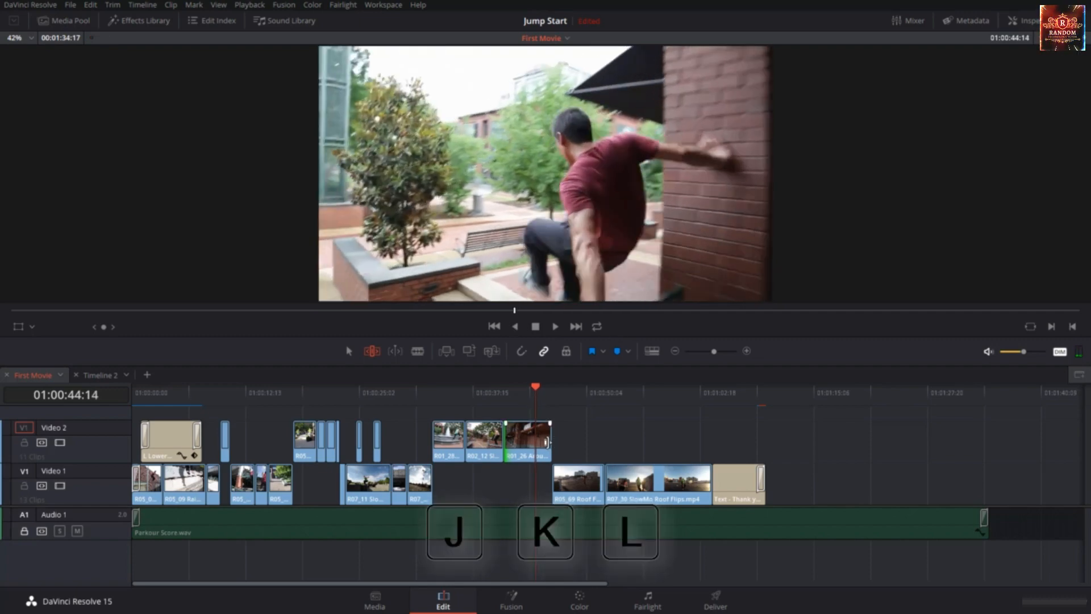
pyautogui.click(548, 442)
pyautogui.press('e')
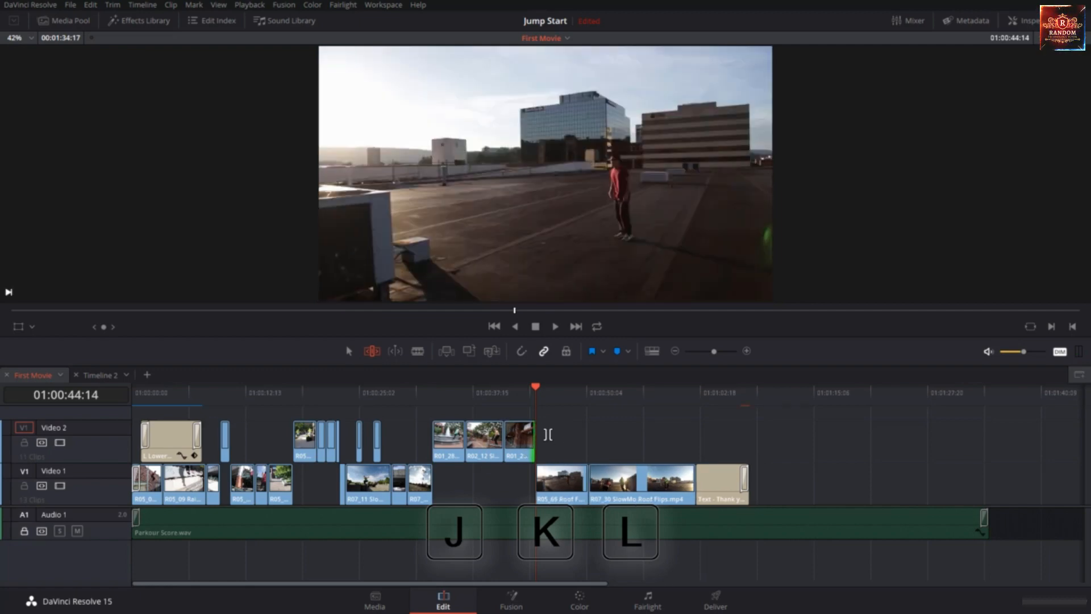
# Place the playhead at 01:00:41:00 and play the First Movie timeline in reverse at increasing speed.
pyautogui.click(504, 388)
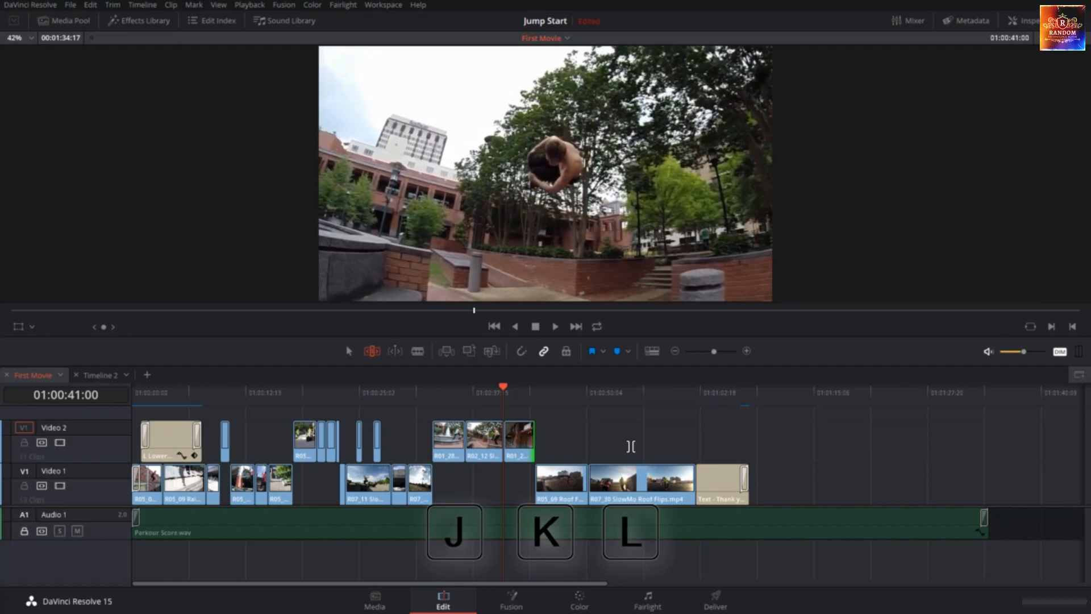
pyautogui.press('j')
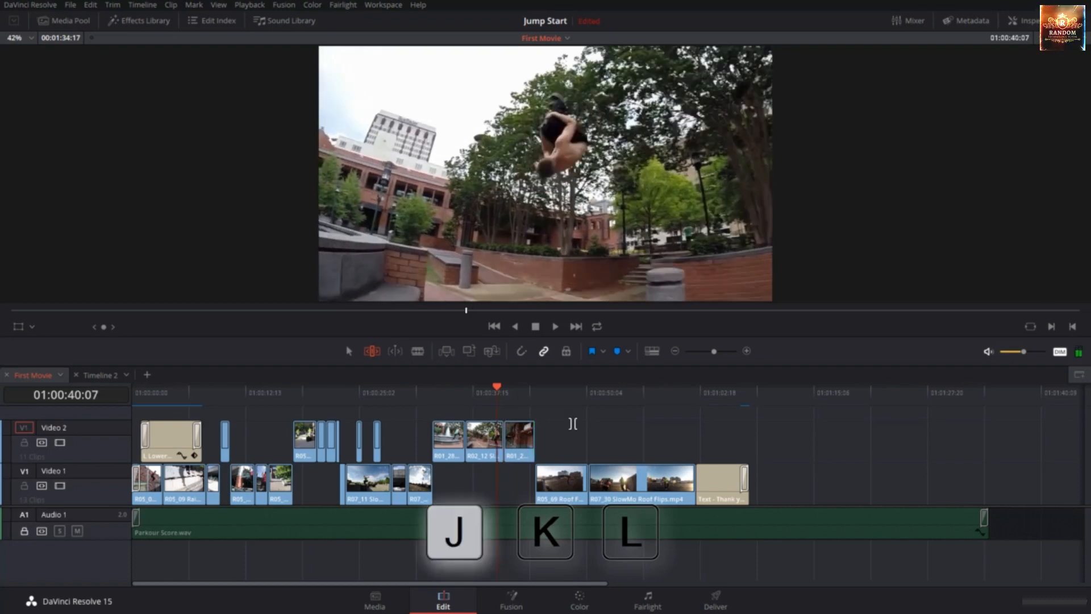
pyautogui.press('j')
pyautogui.press('j')
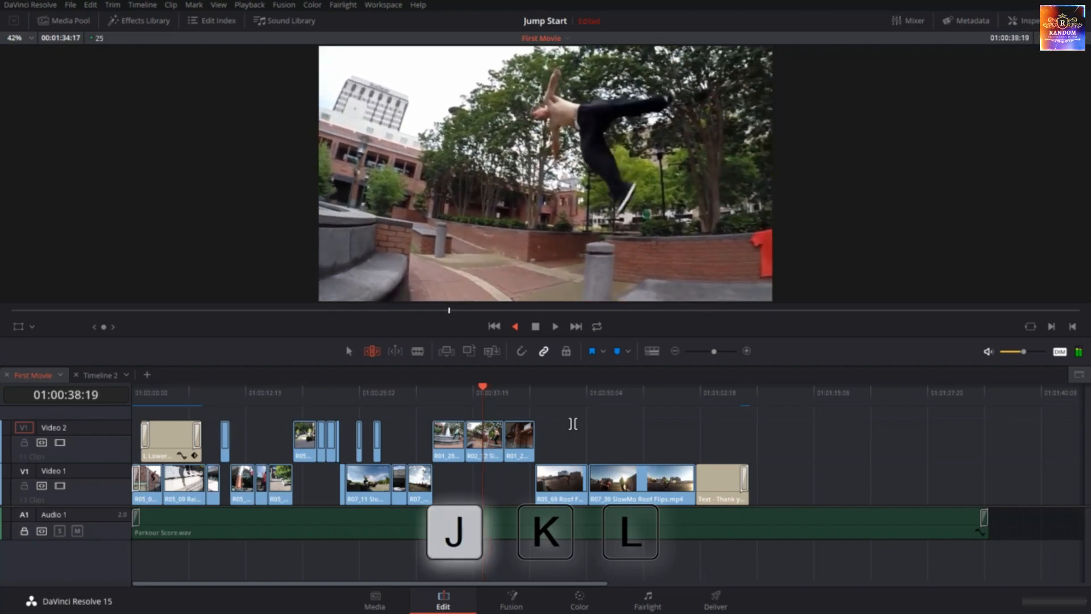
pyautogui.press('j')
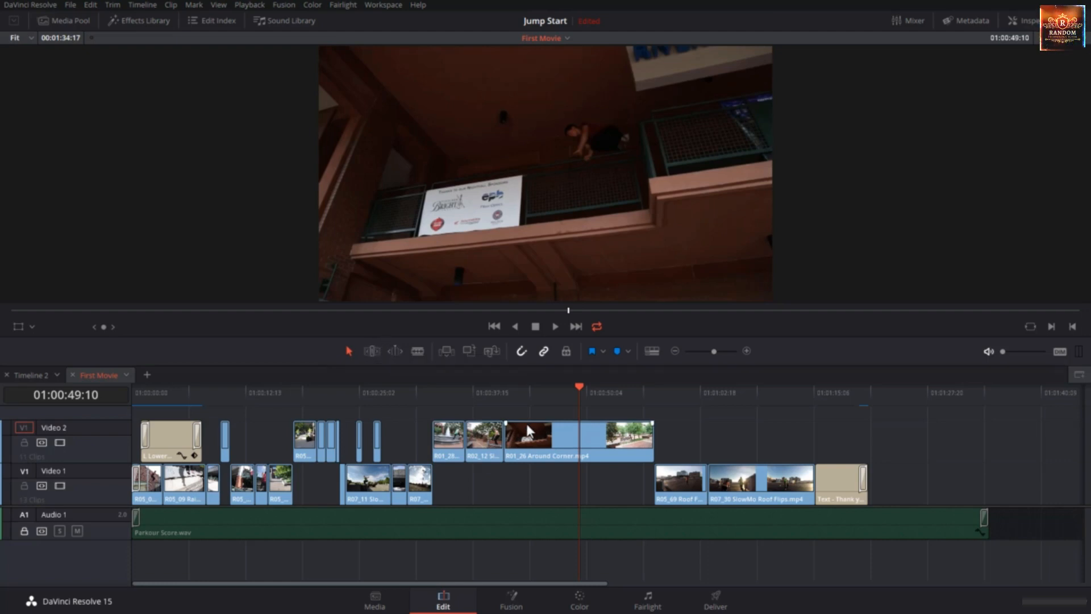
pyautogui.click(112, 5)
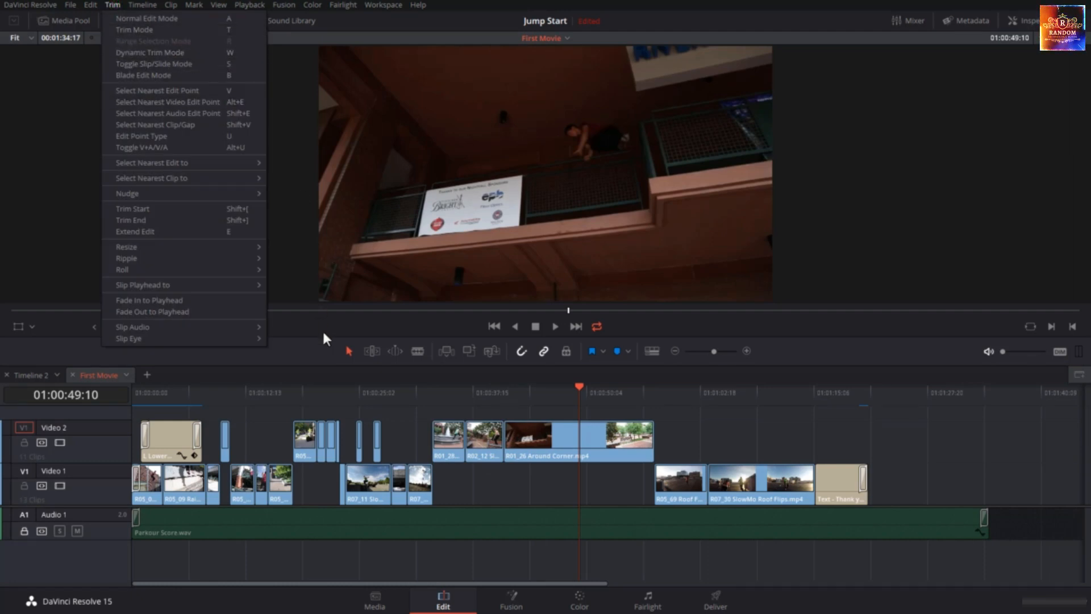
pyautogui.click(316, 349)
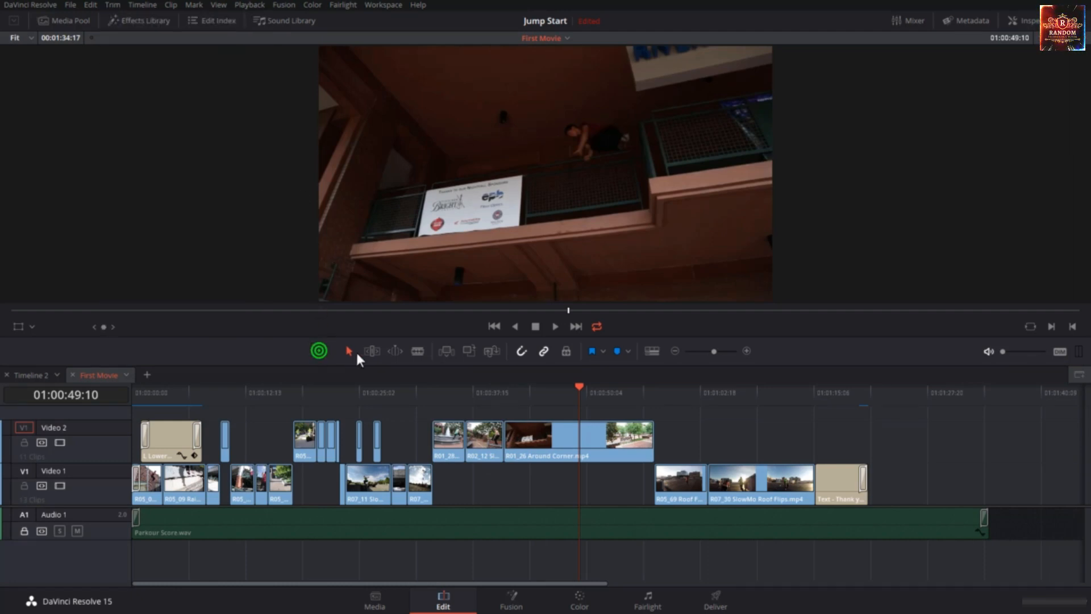
pyautogui.rightClick(397, 348)
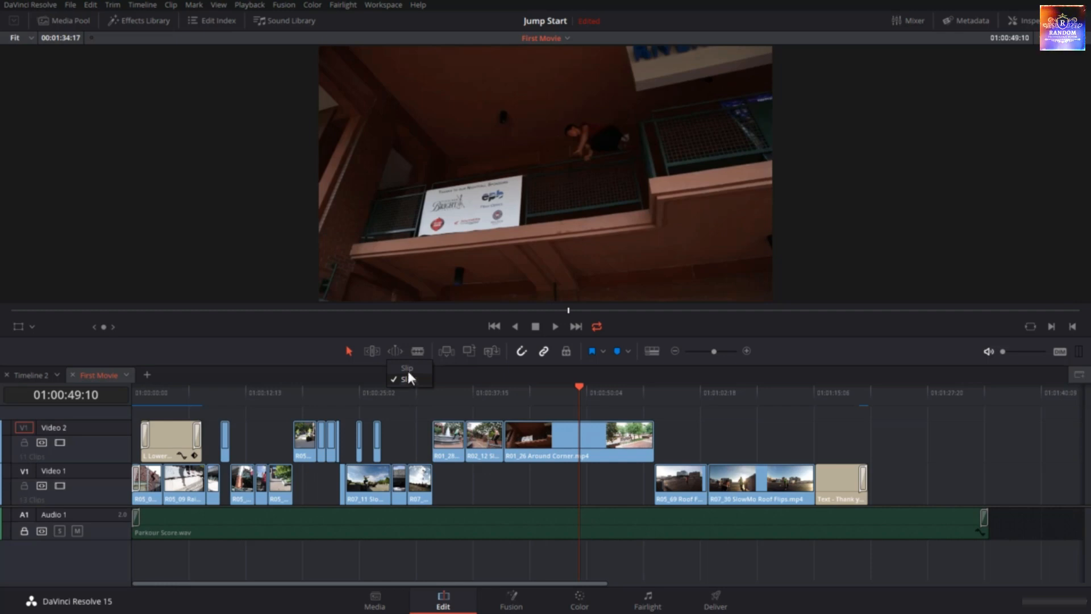
pyautogui.click(309, 347)
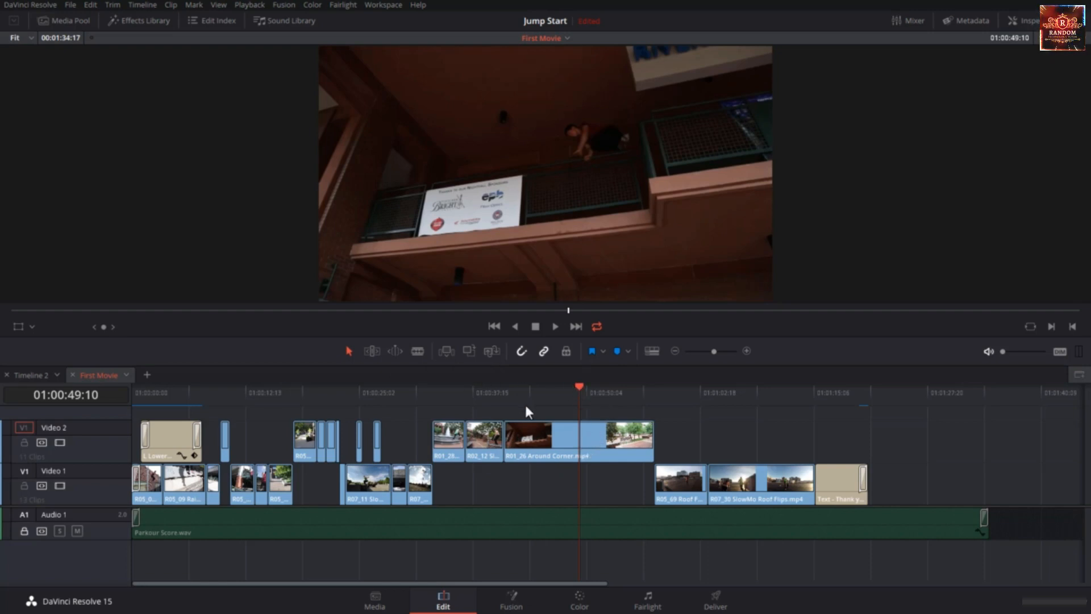
# Turn on dynamic trim mode for the start edit of the R01_26 Around Corner clip and move the playhead to 01:00:49:17.
pyautogui.press('w')
pyautogui.press('Up')
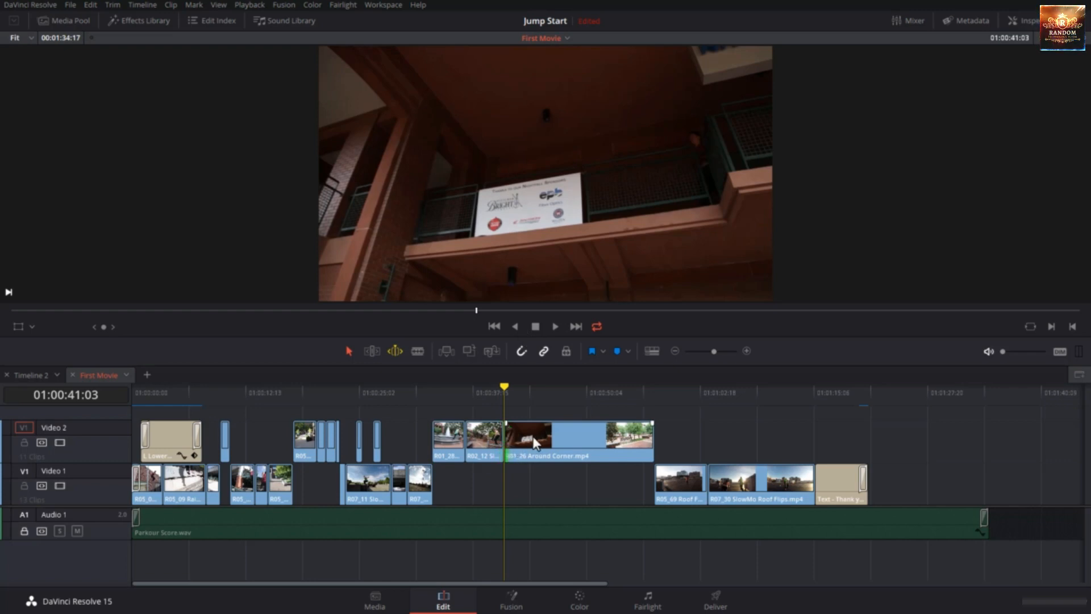
pyautogui.moveTo(528, 387); pyautogui.dragTo(580, 394)
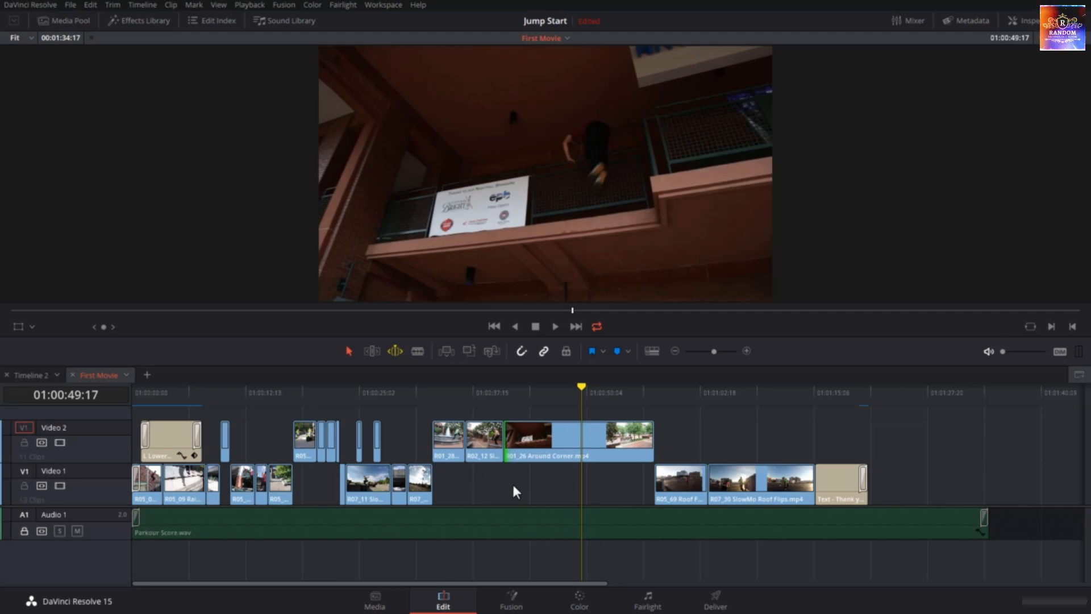
# Dynamically trim the start of the R01_26 Around Corner clip forward to 01:00:51:12, then in reverse to 01:00:46:05.
pyautogui.press('Up')
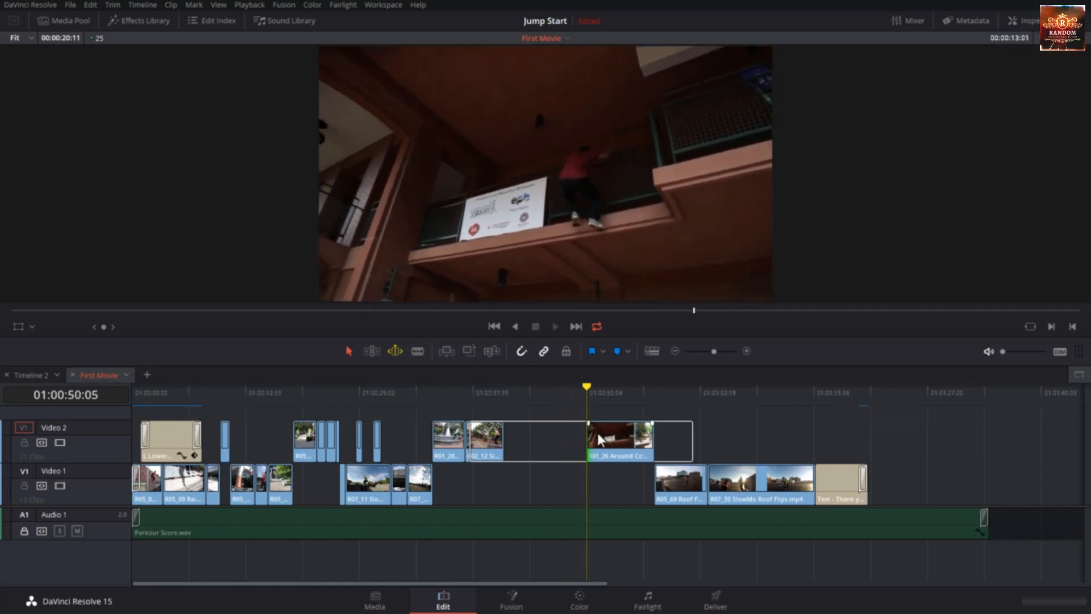
pyautogui.press('k')
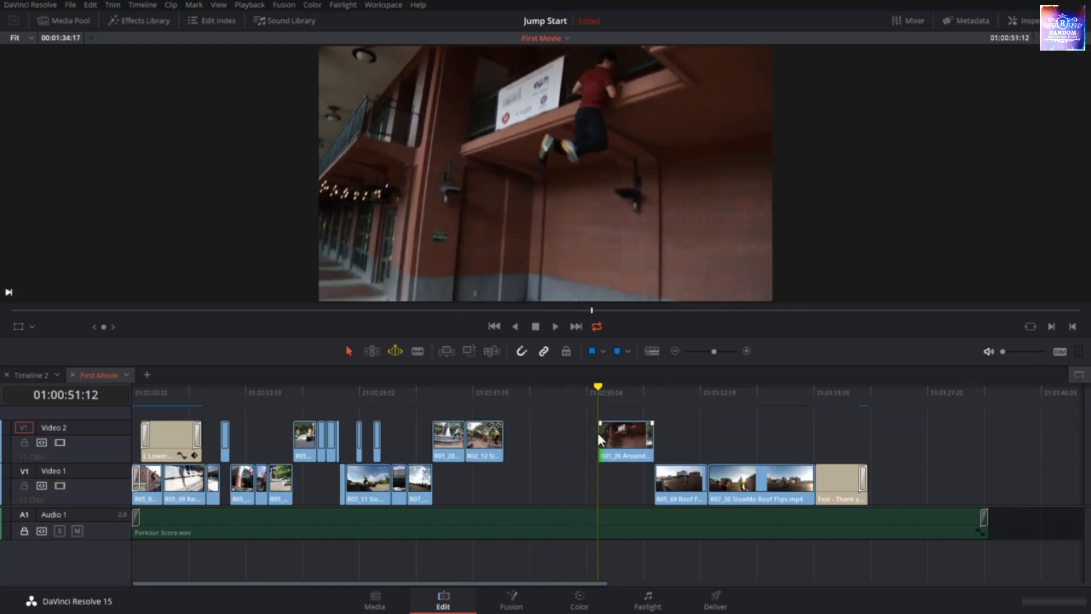
pyautogui.press('j')
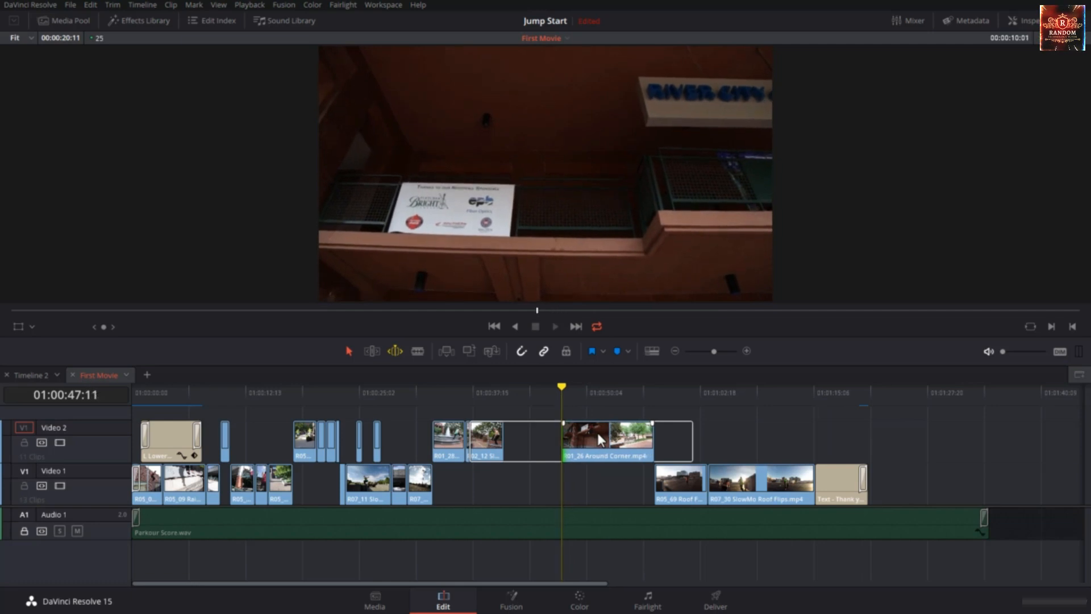
pyautogui.press('k')
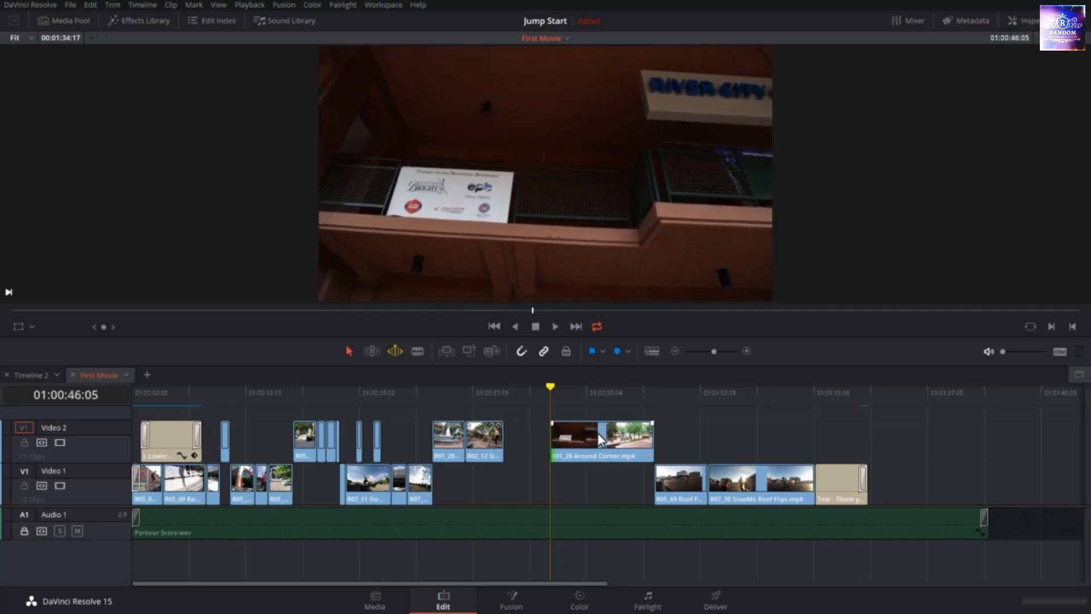
# Nudge and dynamically trim the start of the R01_26 clip forward to 01:00:51:07, then undo all trims of its start.
pyautogui.press('.')
pyautogui.press('.')
pyautogui.press('.')
pyautogui.press('.')
pyautogui.press('.')
pyautogui.press('.')
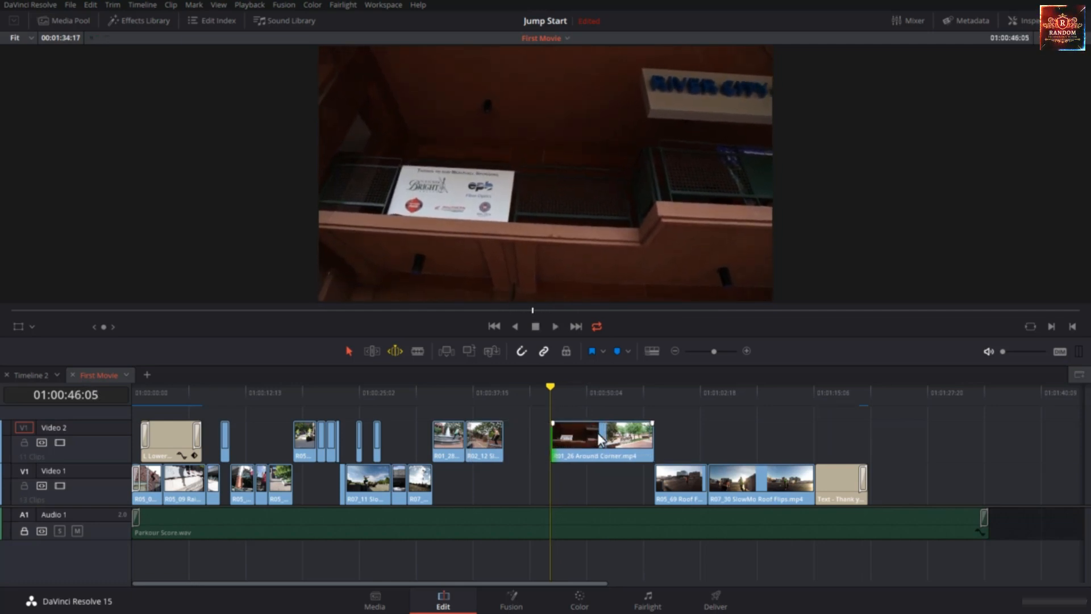
pyautogui.press('.')
pyautogui.press('l')
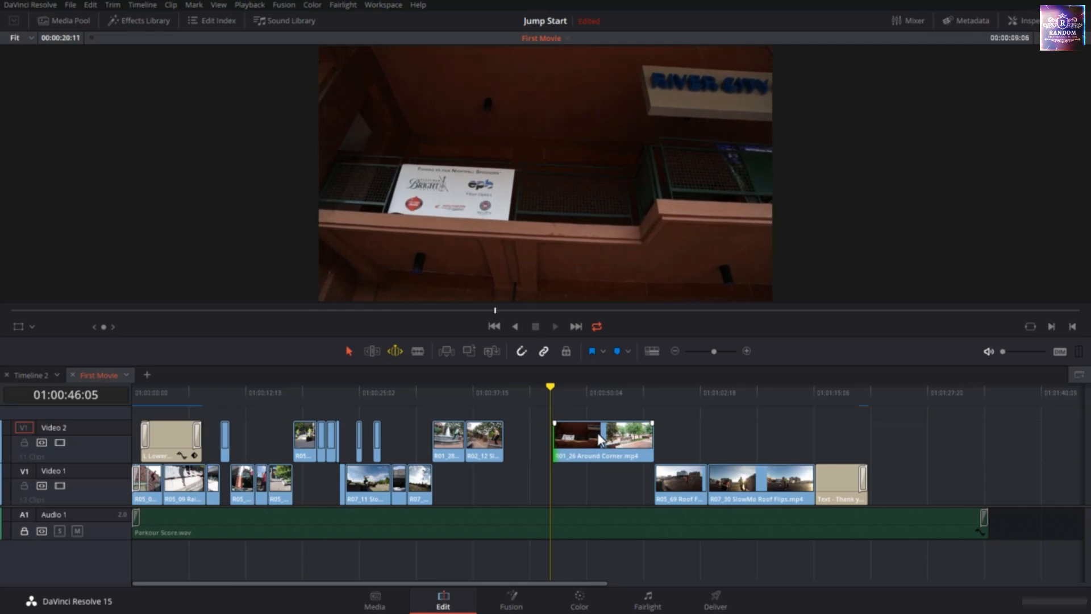
pyautogui.press('k')
pyautogui.press('l')
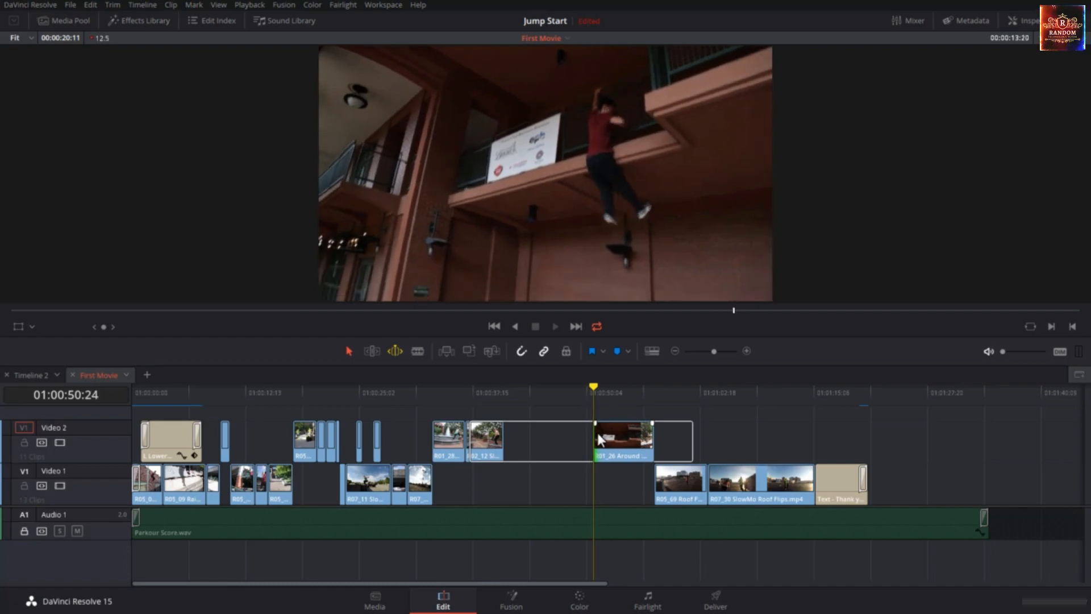
pyautogui.press('k')
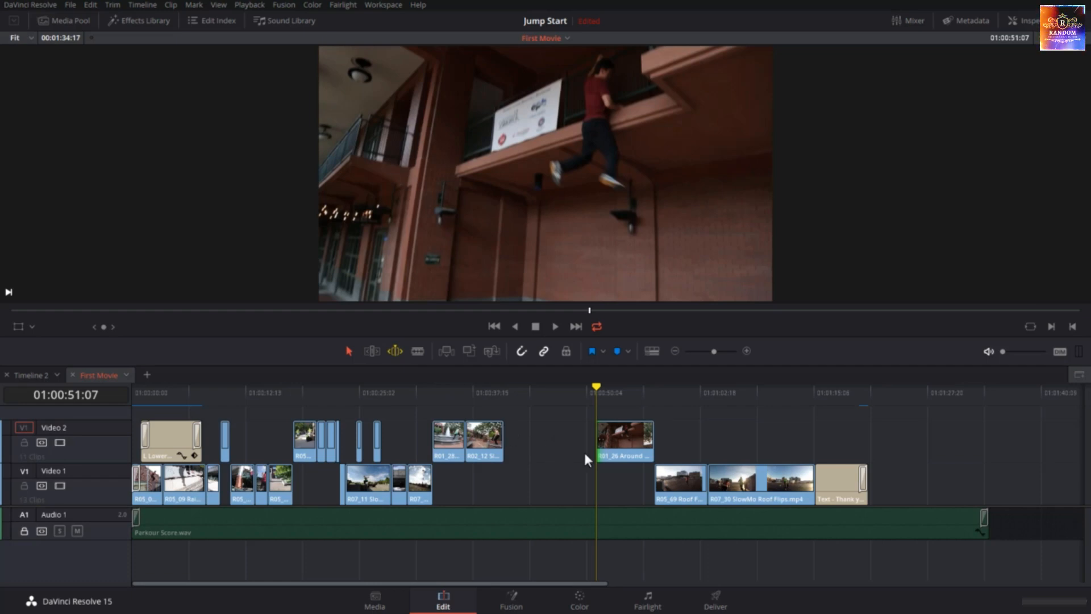
pyautogui.hotkey('ctrl', 'z')
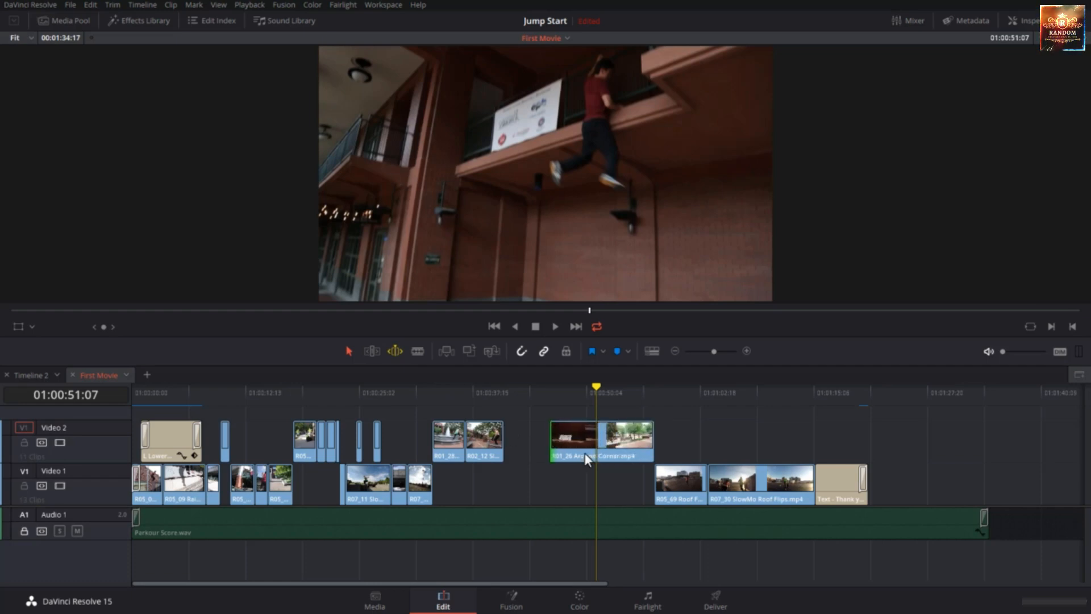
pyautogui.hotkey('ctrl', 'z')
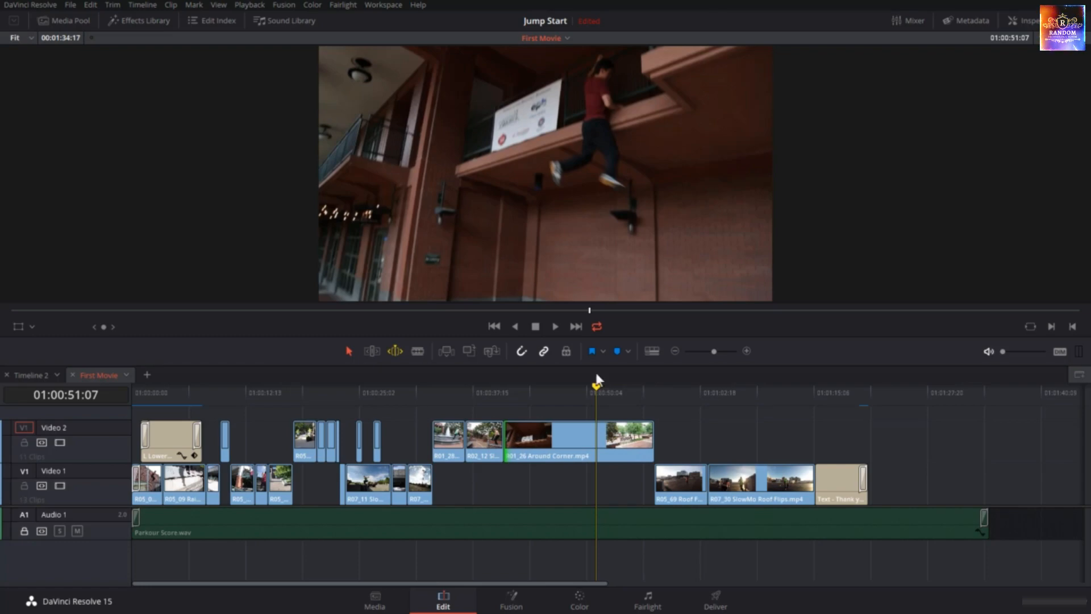
# Dynamically trim the end of the R01_26 Around Corner clip in reverse to 01:00:53:04, then forward to 01:00:54:17.
pyautogui.click(650, 440)
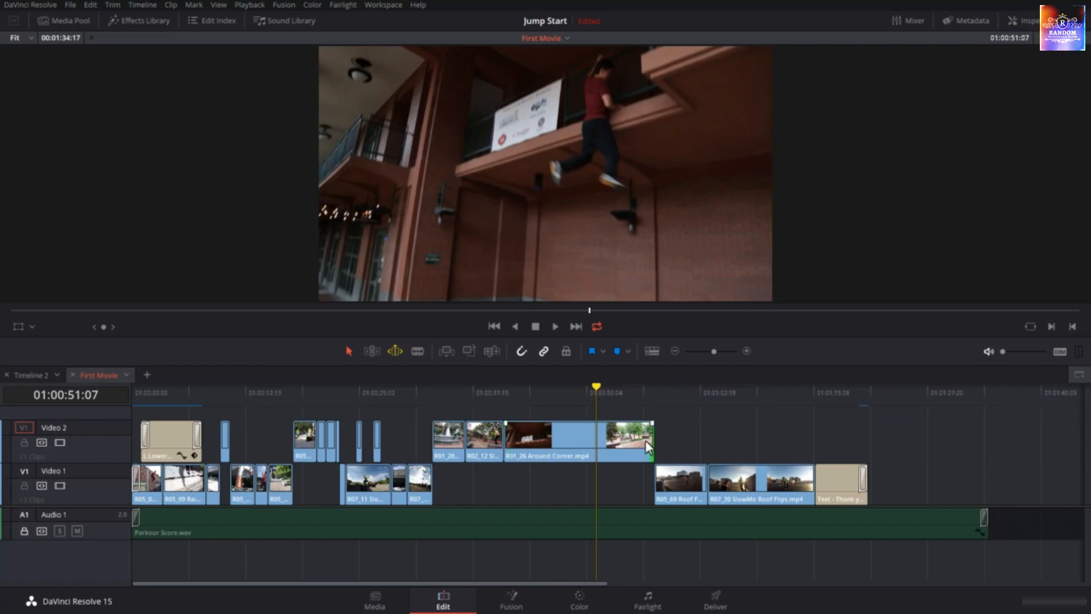
pyautogui.moveTo(646, 441); pyautogui.dragTo(634, 442)
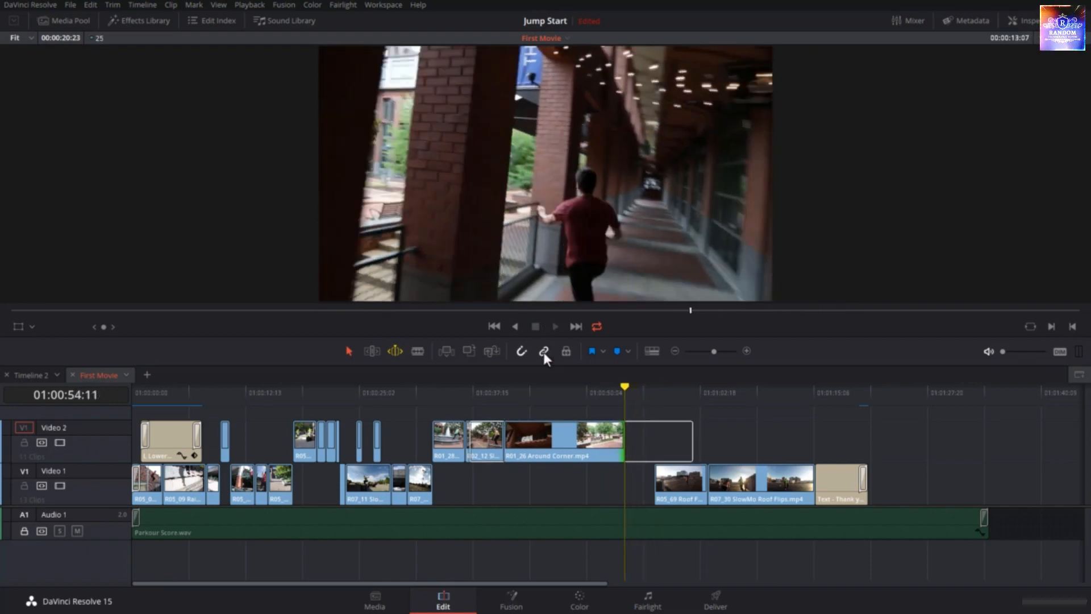
pyautogui.press('k')
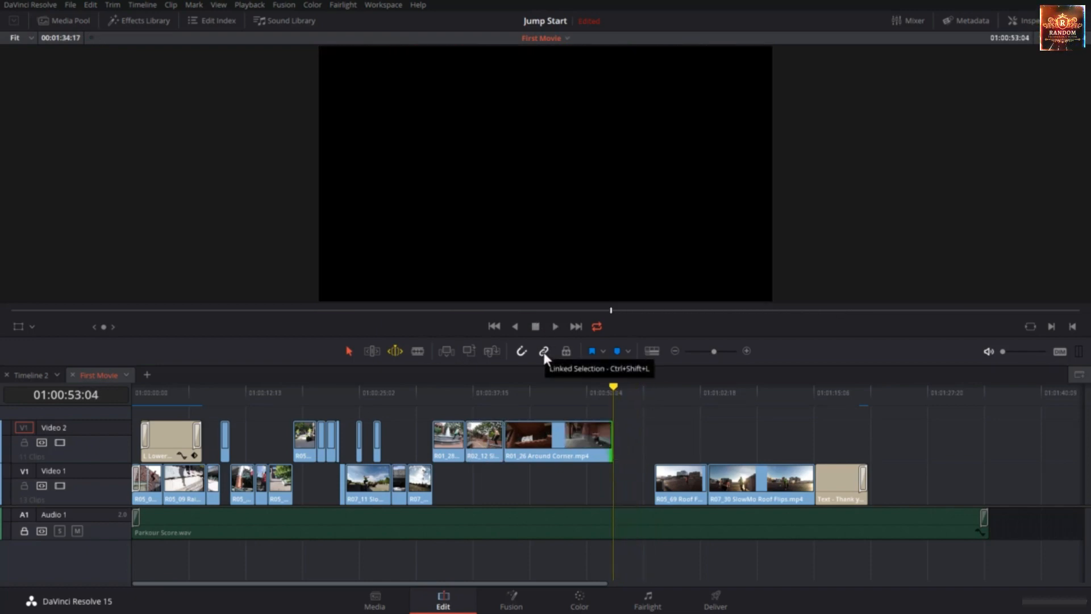
pyautogui.press('l')
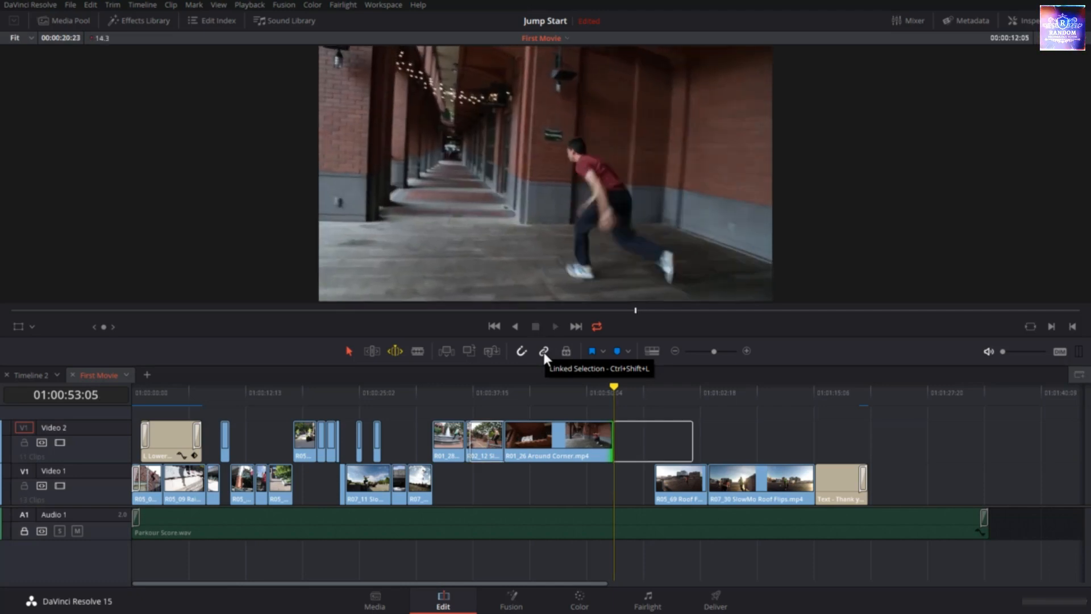
pyautogui.press('k')
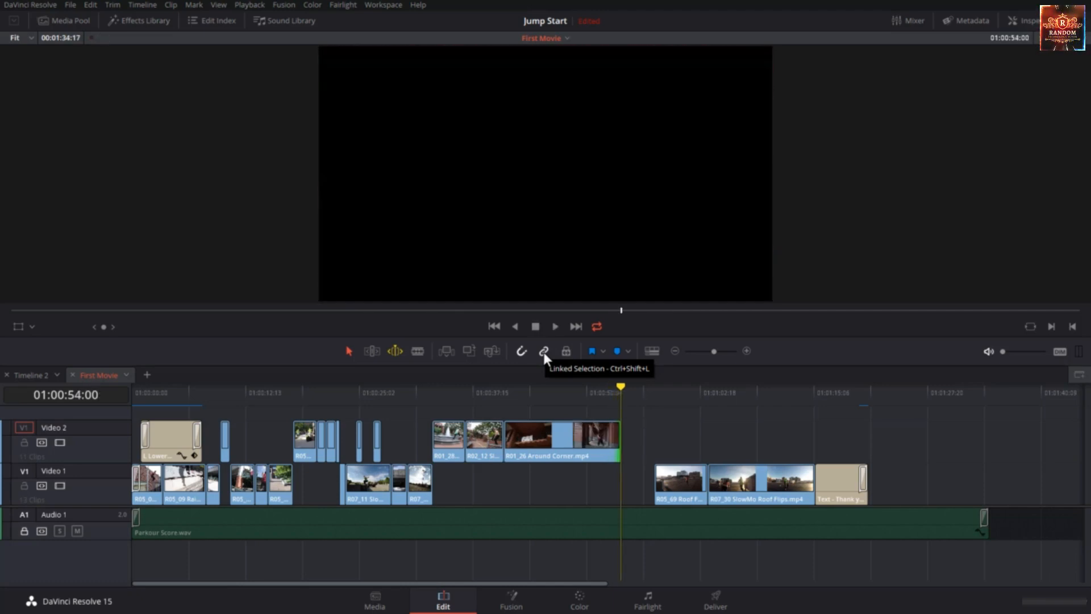
pyautogui.press('l')
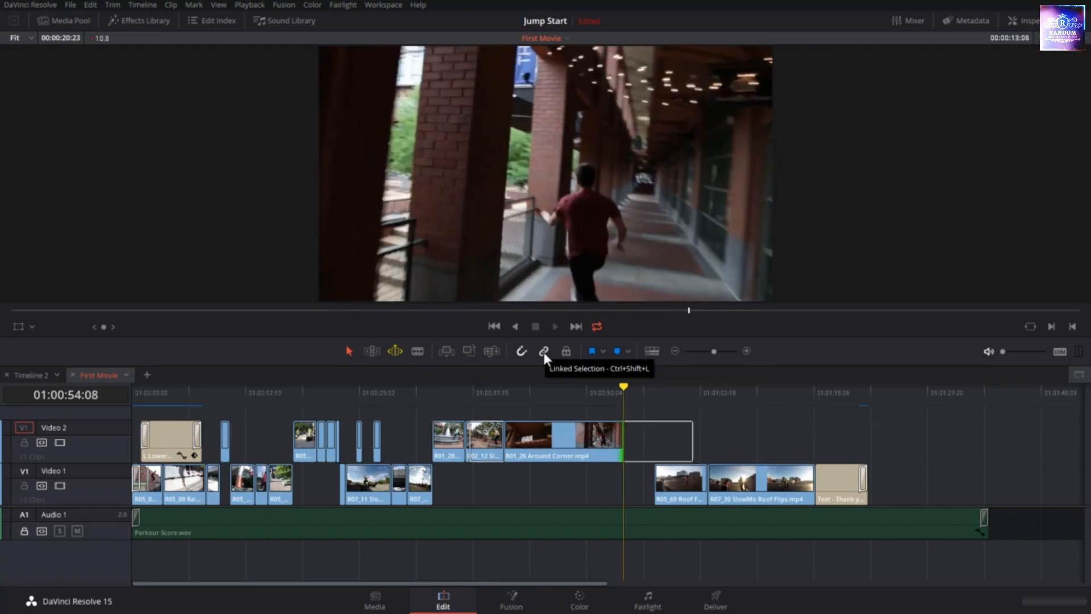
pyautogui.press('k')
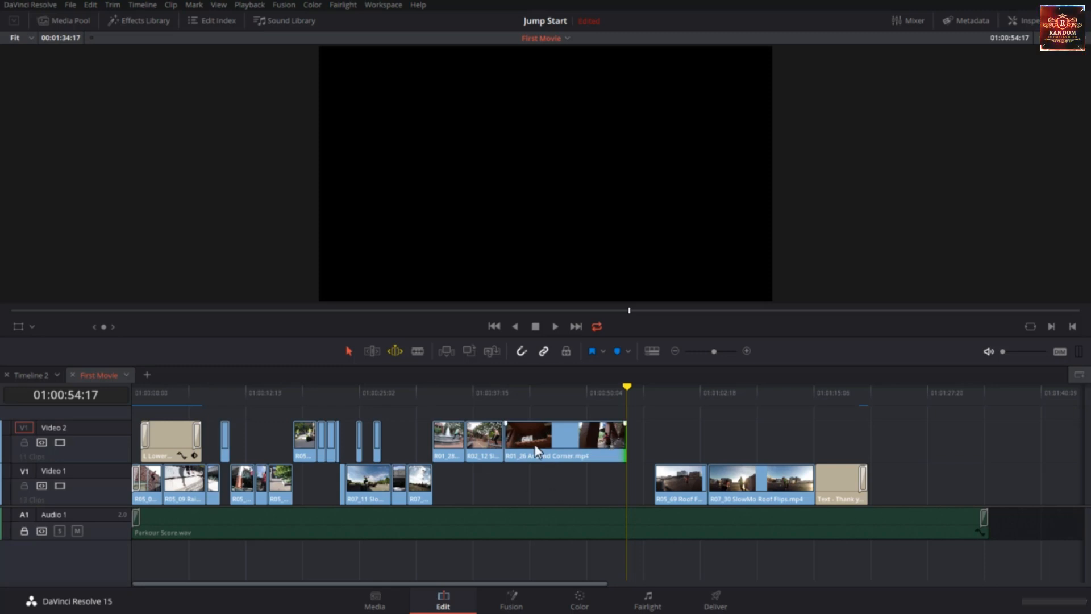
# Try a dynamic roll of the edit between R02_12 and R01_26 forward to 01:00:50:22 and back to 01:00:41:24, then undo it.
pyautogui.click(504, 437)
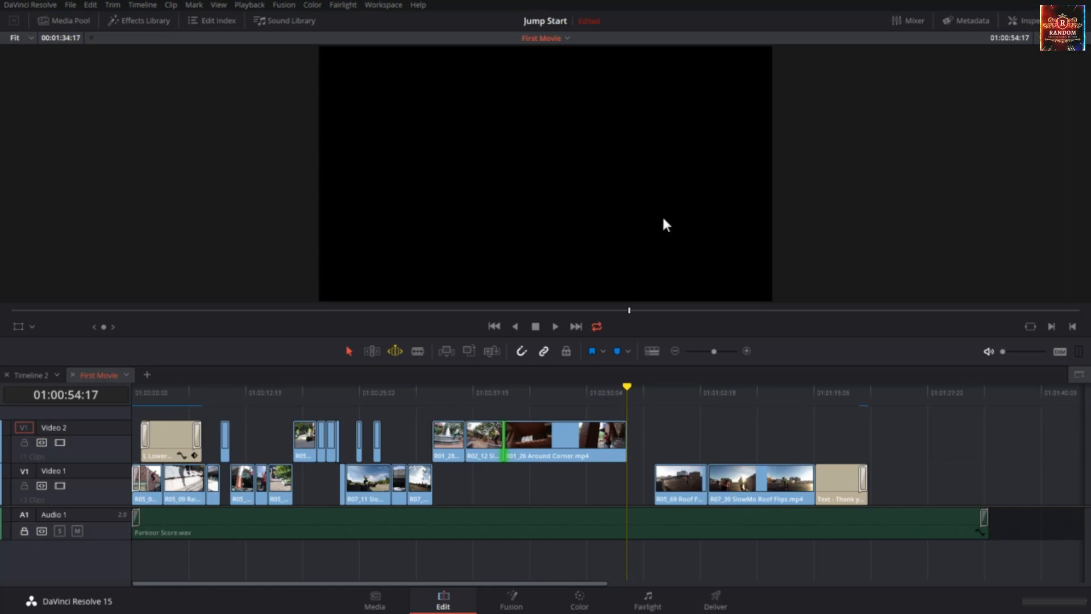
pyautogui.press('l')
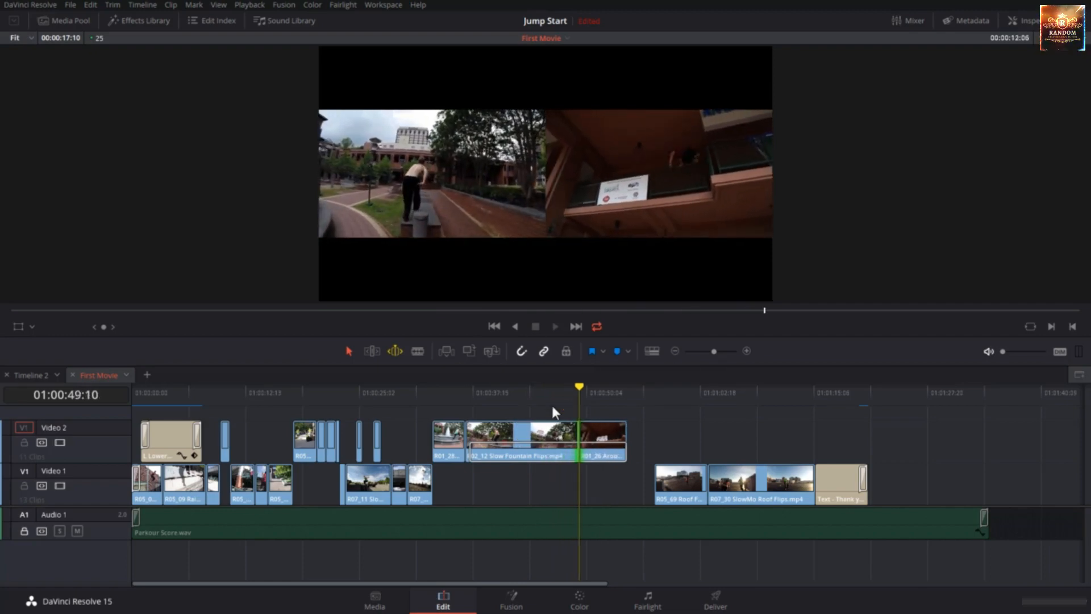
pyautogui.press('k')
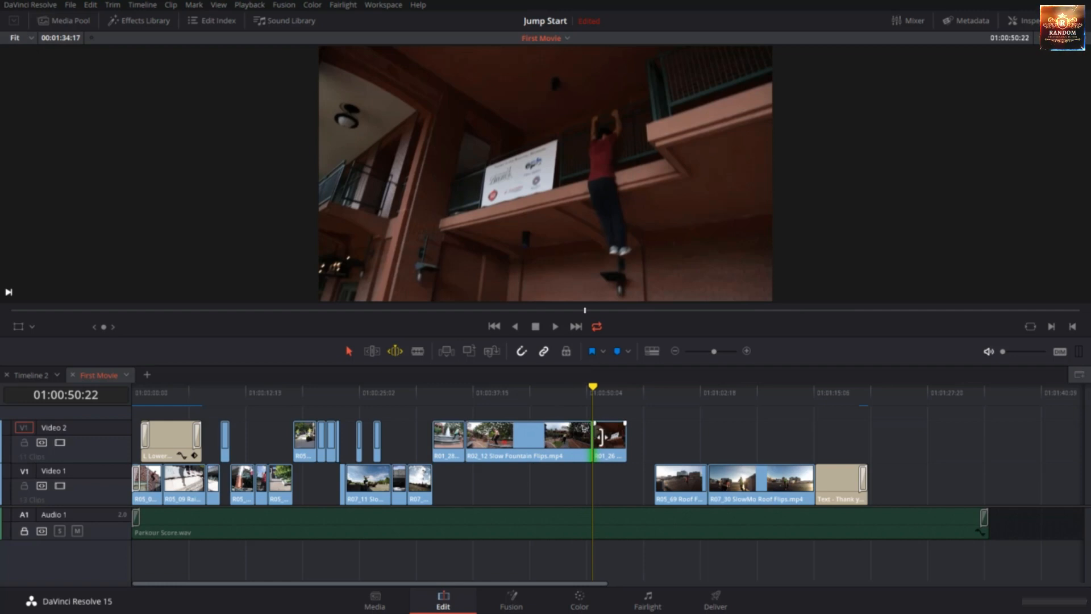
pyautogui.press('j')
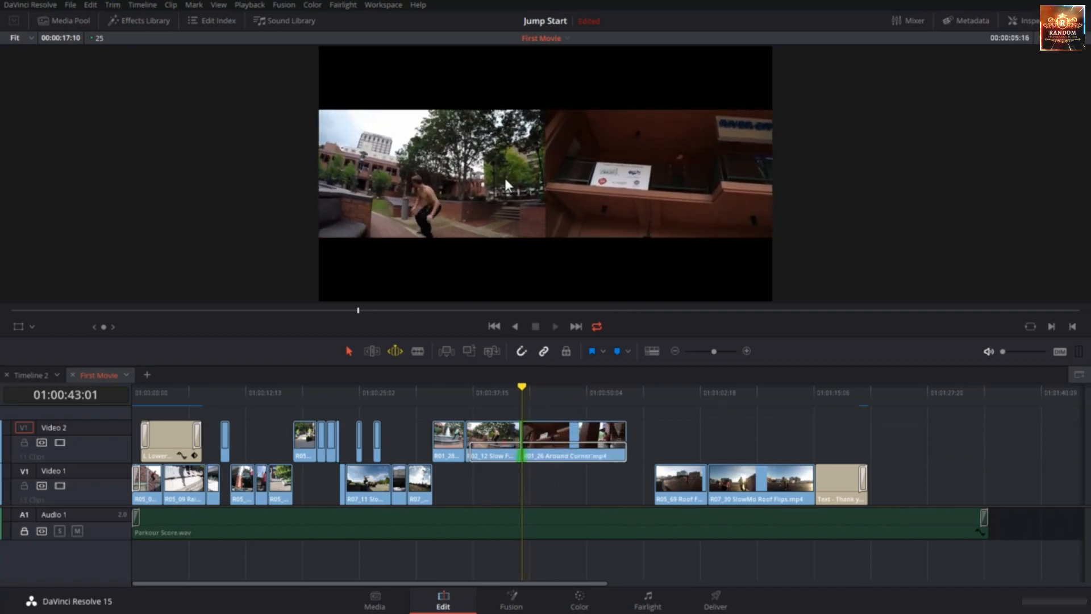
pyautogui.press('k')
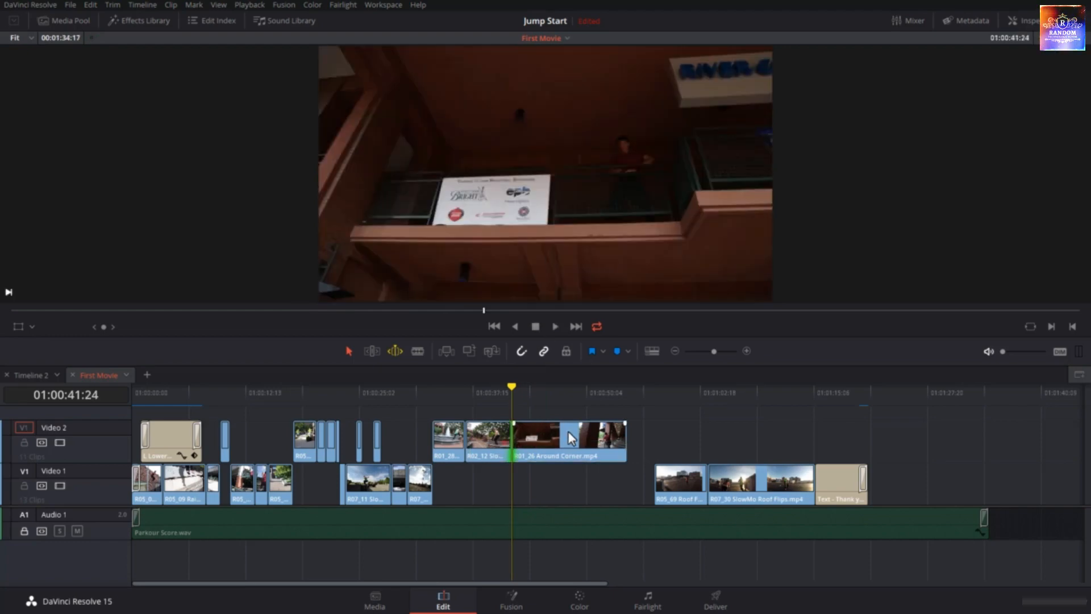
pyautogui.hotkey('ctrl', 'z')
pyautogui.hotkey('ctrl', 'z')
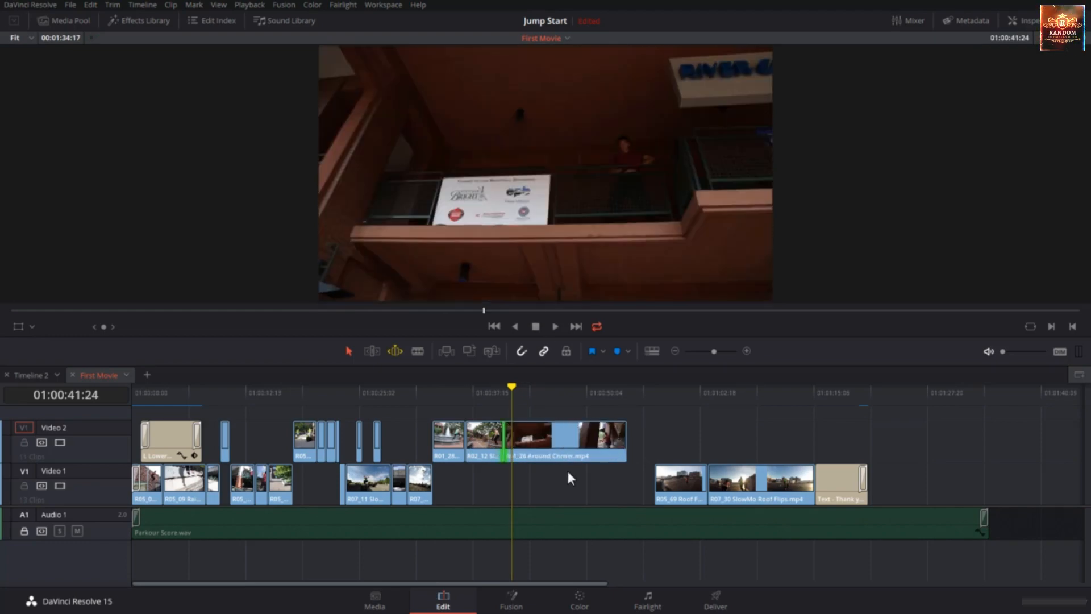
# Select the whole R01_26 Around Corner clip and, with dynamic trim kept on Slide, nudge it later until it ends just before the R05_69 Roof clip.
pyautogui.click(572, 557)
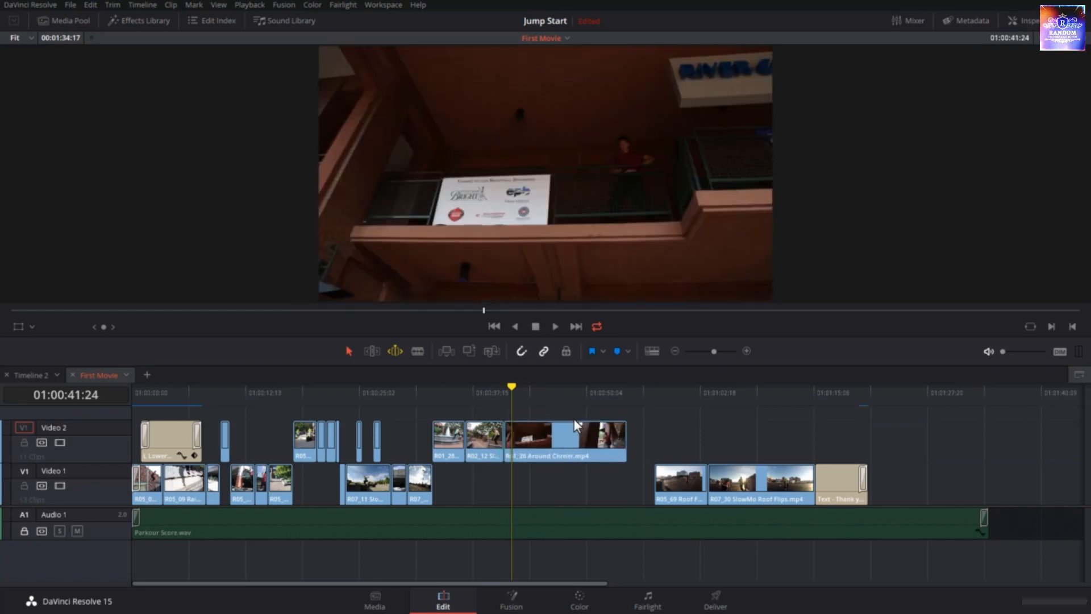
pyautogui.click(554, 446)
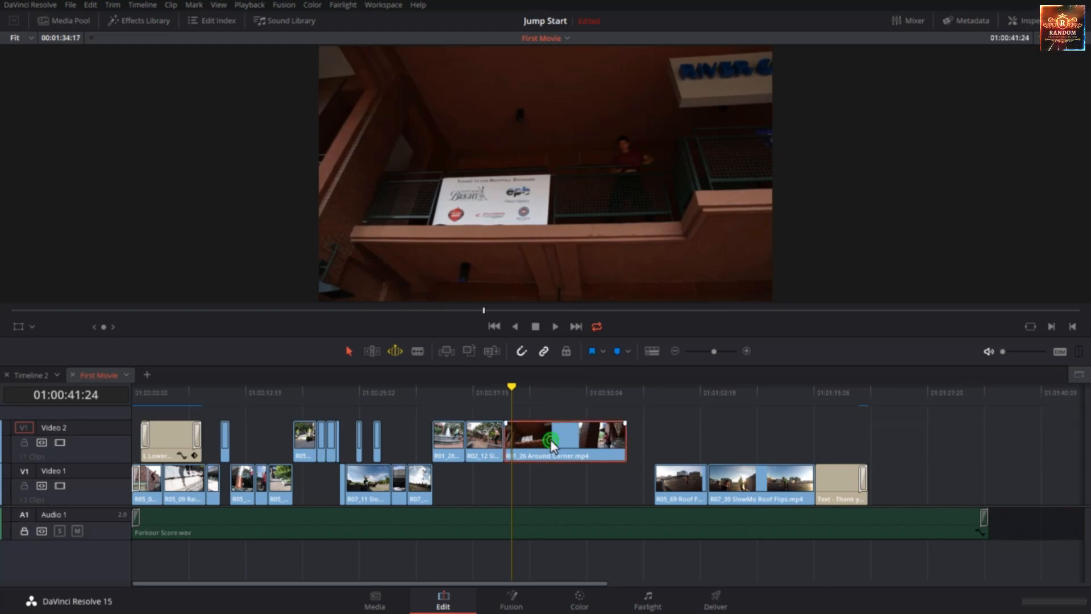
pyautogui.rightClick(396, 349)
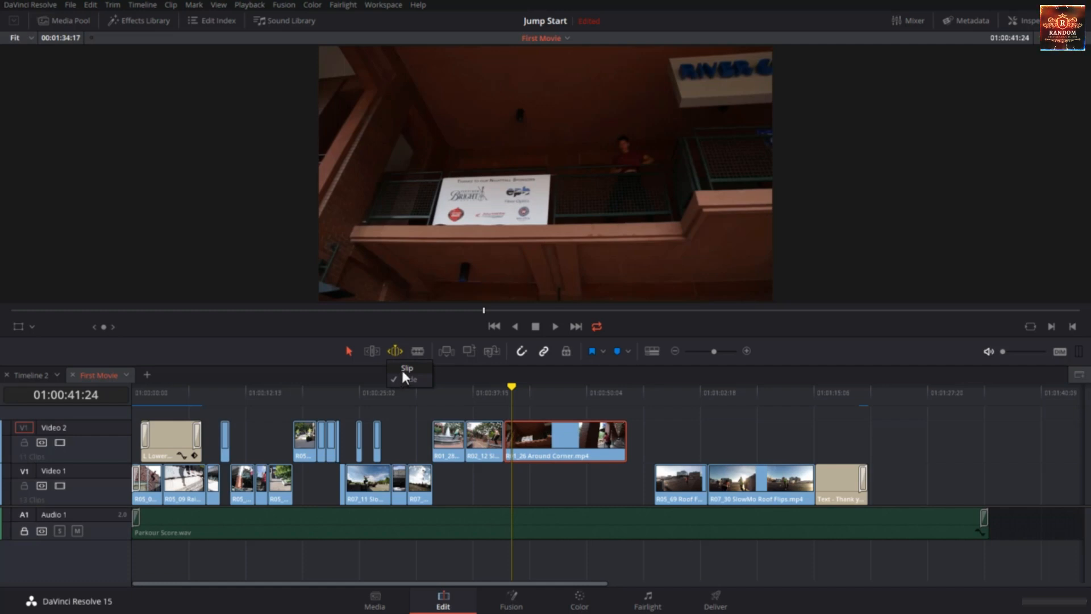
pyautogui.click(347, 353)
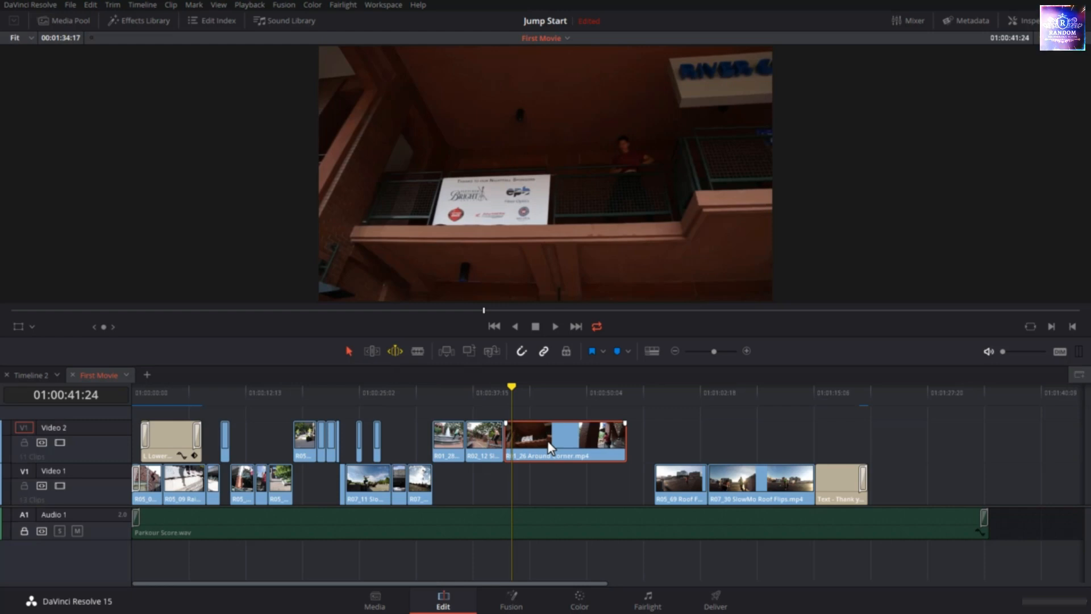
pyautogui.hotkey('shift', '.')
pyautogui.hotkey('shift', '.')
pyautogui.hotkey('shift', '.')
pyautogui.hotkey('shift', '.')
pyautogui.hotkey('shift', '.')
pyautogui.hotkey('shift', '.')
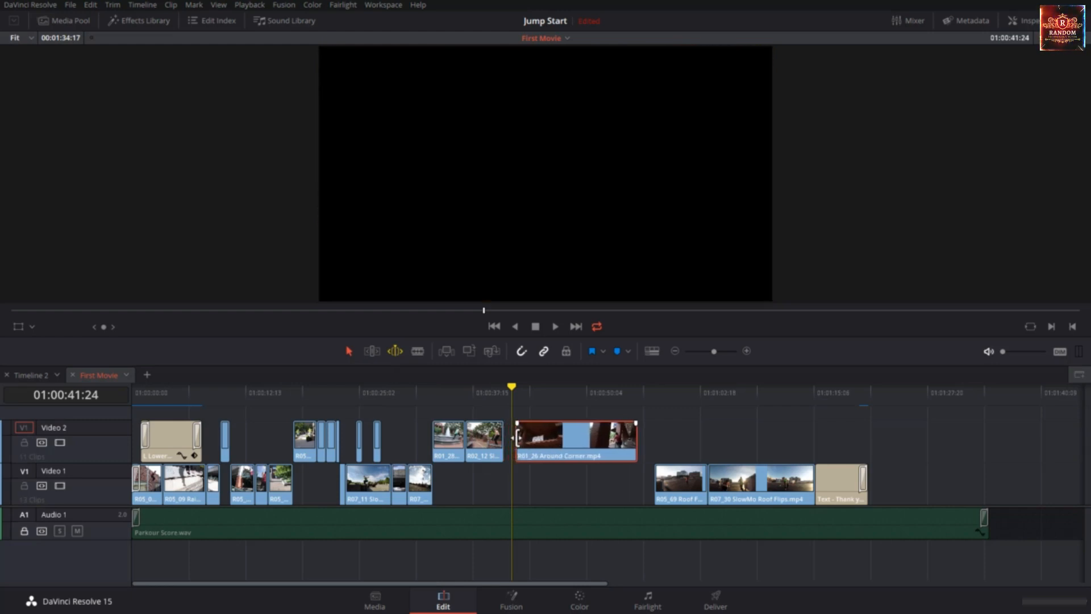
pyautogui.hotkey('shift', '.')
pyautogui.hotkey('shift', '.')
pyautogui.hotkey('shift', '.')
pyautogui.hotkey('shift', '.')
pyautogui.hotkey('shift', '.')
pyautogui.hotkey('shift', '.')
pyautogui.hotkey('shift', '.')
pyautogui.hotkey('shift', '.')
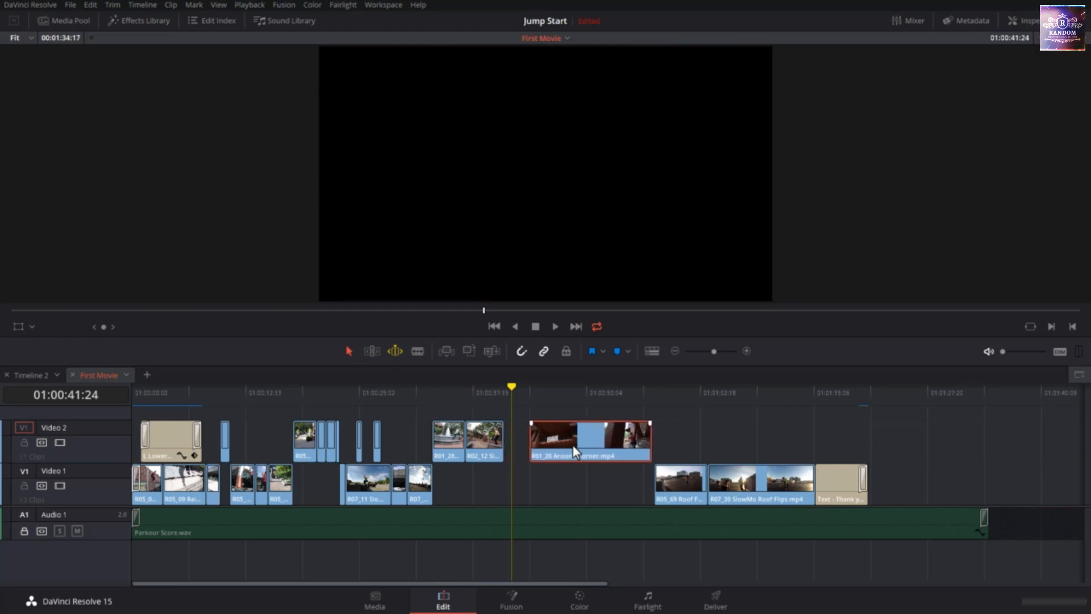
# Try nudging the R01_26 Around Corner clip later in multi-frame steps until it starts where the closing text clip ends, then undo the move.
pyautogui.hotkey('shift', '.')
pyautogui.hotkey('shift', '.')
pyautogui.hotkey('shift', '.')
pyautogui.hotkey('shift', '.')
pyautogui.hotkey('shift', '.')
pyautogui.hotkey('shift', '.')
pyautogui.hotkey('shift', '.')
pyautogui.hotkey('shift', '.')
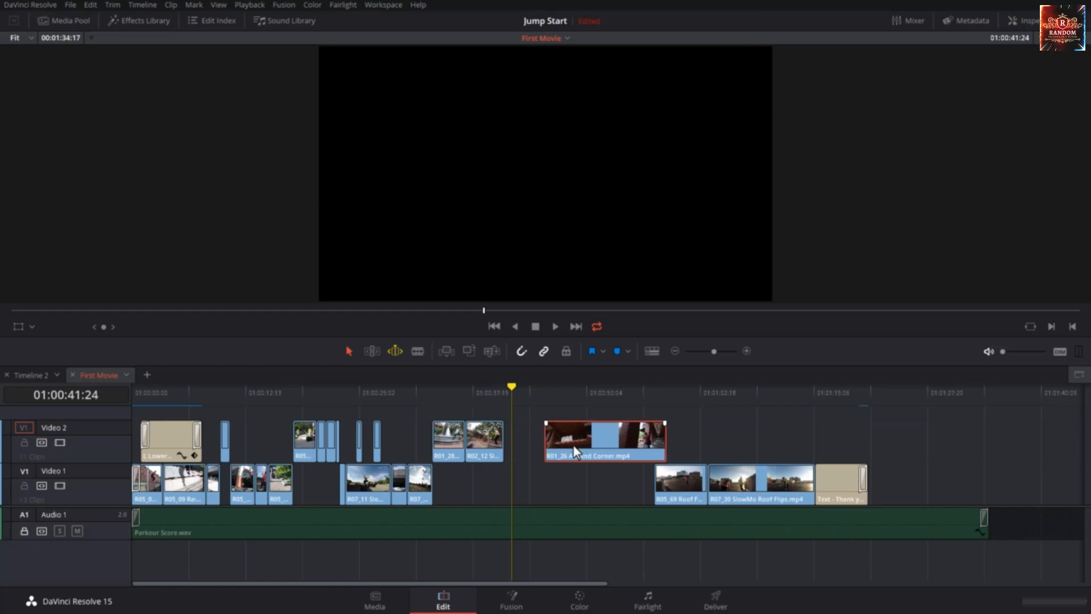
pyautogui.hotkey('shift', '.')
pyautogui.hotkey('shift', '.')
pyautogui.hotkey('shift', '.')
pyautogui.hotkey('shift', '.')
pyautogui.hotkey('shift', '.')
pyautogui.hotkey('shift', '.')
pyautogui.hotkey('shift', '.')
pyautogui.hotkey('shift', '.')
pyautogui.hotkey('shift', '.')
pyautogui.hotkey('shift', '.')
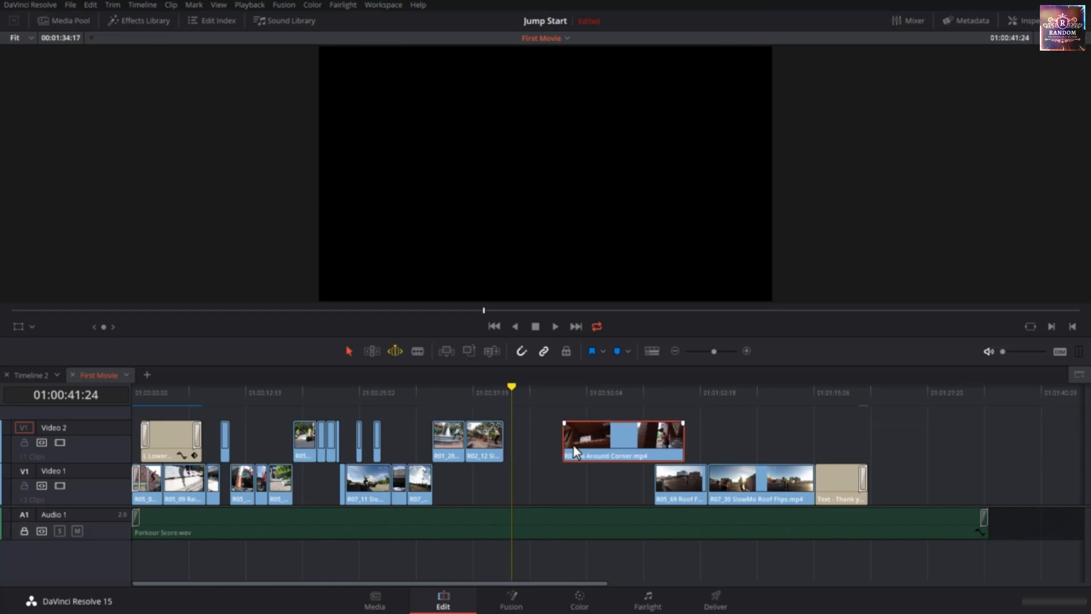
pyautogui.hotkey('shift', '.')
pyautogui.hotkey('shift', '.')
pyautogui.hotkey('shift', '.')
pyautogui.hotkey('shift', '.')
pyautogui.hotkey('shift', '.')
pyautogui.hotkey('shift', '.')
pyautogui.hotkey('shift', '.')
pyautogui.hotkey('shift', '.')
pyautogui.hotkey('shift', '.')
pyautogui.hotkey('shift', '.')
pyautogui.hotkey('shift', '.')
pyautogui.hotkey('shift', '.')
pyautogui.hotkey('shift', '.')
pyautogui.hotkey('shift', '.')
pyautogui.hotkey('shift', '.')
pyautogui.hotkey('shift', '.')
pyautogui.hotkey('shift', '.')
pyautogui.hotkey('shift', '.')
pyautogui.hotkey('shift', '.')
pyautogui.hotkey('shift', '.')
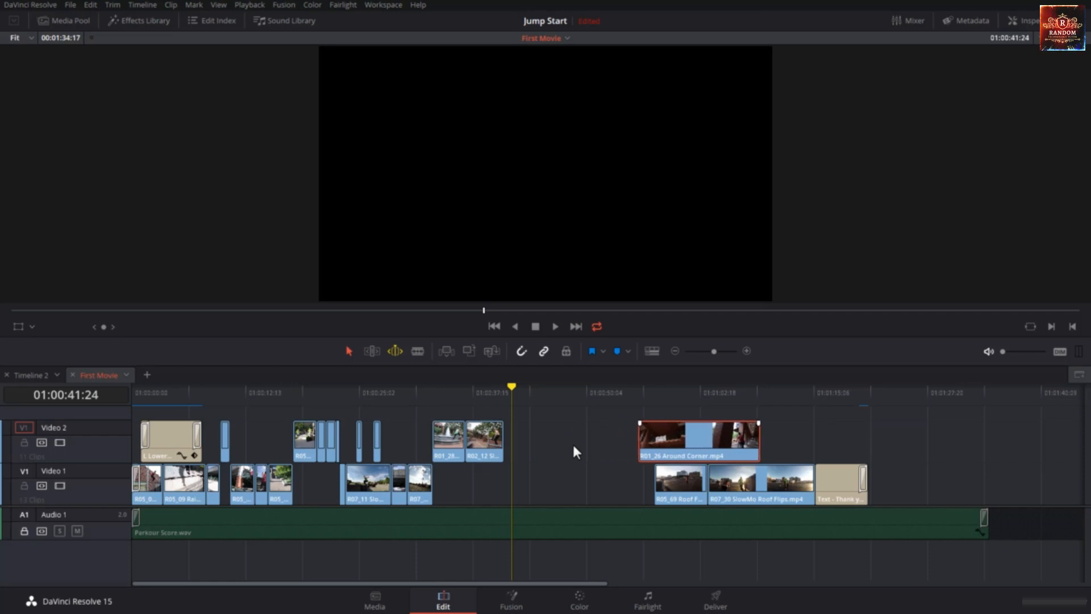
pyautogui.hotkey('shift', '.')
pyautogui.hotkey('shift', '.')
pyautogui.hotkey('shift', '.')
pyautogui.hotkey('shift', '.')
pyautogui.hotkey('shift', '.')
pyautogui.hotkey('shift', '.')
pyautogui.hotkey('shift', '.')
pyautogui.hotkey('shift', '.')
pyautogui.hotkey('shift', '.')
pyautogui.hotkey('shift', '.')
pyautogui.hotkey('shift', '.')
pyautogui.hotkey('shift', '.')
pyautogui.hotkey('shift', '.')
pyautogui.hotkey('shift', '.')
pyautogui.hotkey('shift', '.')
pyautogui.hotkey('shift', '.')
pyautogui.hotkey('shift', '.')
pyautogui.hotkey('shift', '.')
pyautogui.hotkey('shift', '.')
pyautogui.hotkey('shift', '.')
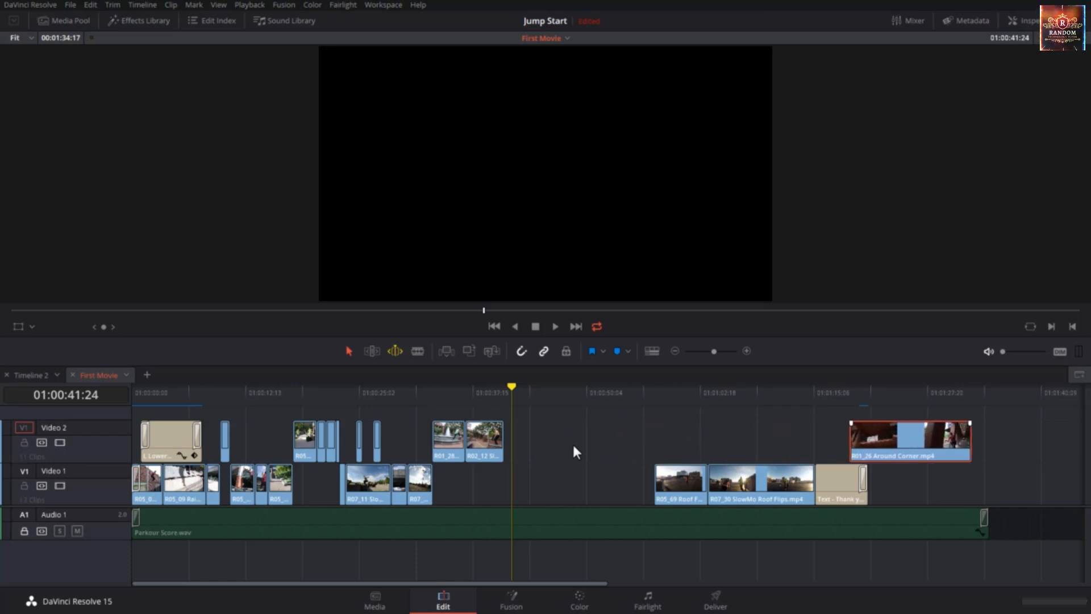
pyautogui.hotkey('shift', '.')
pyautogui.hotkey('shift', '.')
pyautogui.hotkey('shift', '.')
pyautogui.hotkey('shift', '.')
pyautogui.hotkey('shift', '.')
pyautogui.hotkey('shift', '.')
pyautogui.hotkey('shift', '.')
pyautogui.hotkey('shift', '.')
pyautogui.hotkey('shift', '.')
pyautogui.hotkey('shift', '.')
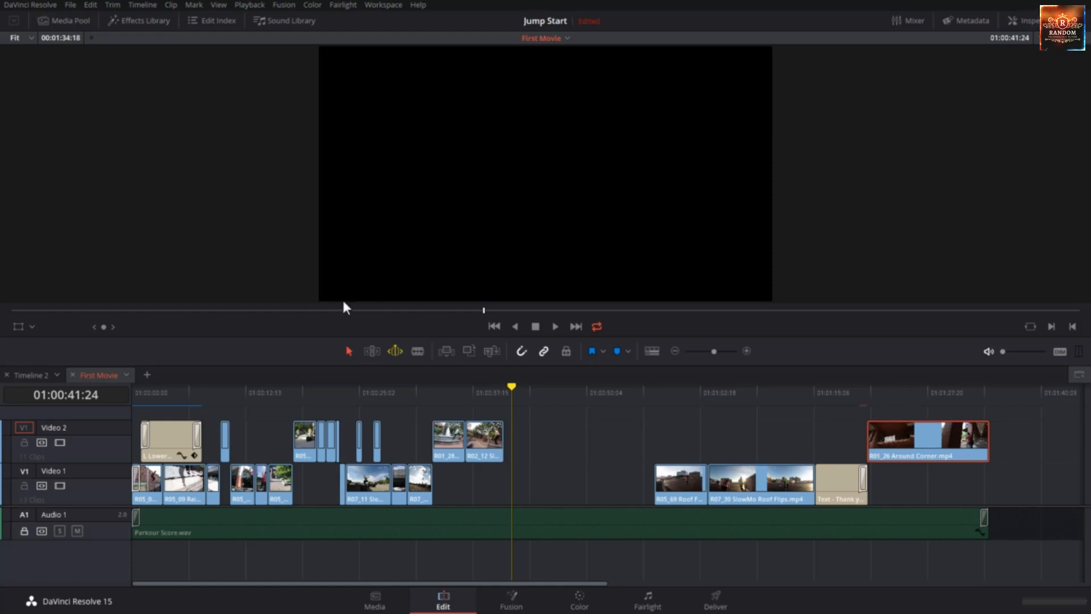
pyautogui.hotkey('ctrl', 'z')
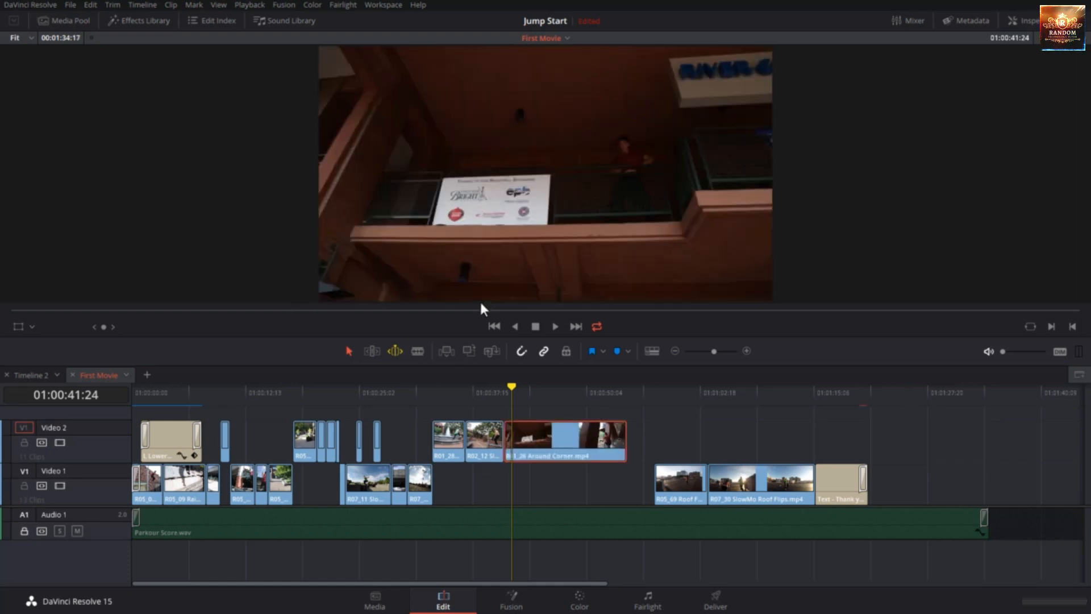
# Nudge the R01_26 Around Corner clip earlier frame by frame over the R02_12 clip until it starts beside the clip preceding R02_12.
pyautogui.press(',')
pyautogui.press(',')
pyautogui.press(',')
pyautogui.press(',')
pyautogui.press(',')
pyautogui.press(',')
pyautogui.press(',')
pyautogui.press(',')
pyautogui.press(',')
pyautogui.press(',')
pyautogui.press(',')
pyautogui.press(',')
pyautogui.press(',')
pyautogui.press(',')
pyautogui.press(',')
pyautogui.press(',')
pyautogui.press(',')
pyautogui.press(',')
pyautogui.press(',')
pyautogui.press(',')
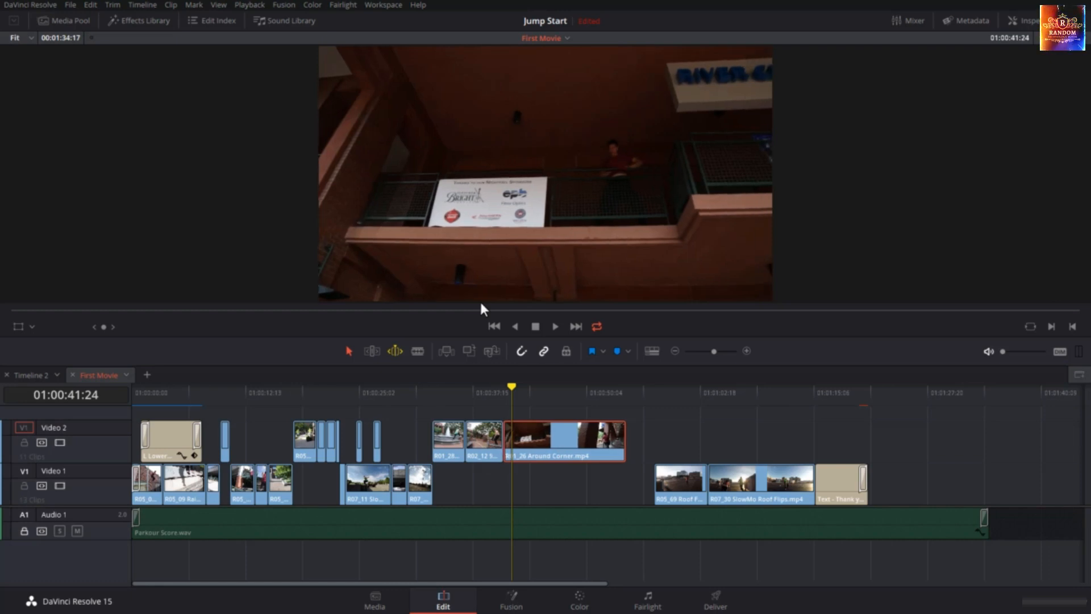
pyautogui.press(',')
pyautogui.press(',')
pyautogui.press(',')
pyautogui.press(',')
pyautogui.press(',')
pyautogui.press(',')
pyautogui.press(',')
pyautogui.press(',')
pyautogui.press(',')
pyautogui.press(',')
pyautogui.press(',')
pyautogui.press(',')
pyautogui.press(',')
pyautogui.press(',')
pyautogui.press(',')
pyautogui.press(',')
pyautogui.press(',')
pyautogui.press(',')
pyautogui.press(',')
pyautogui.press(',')
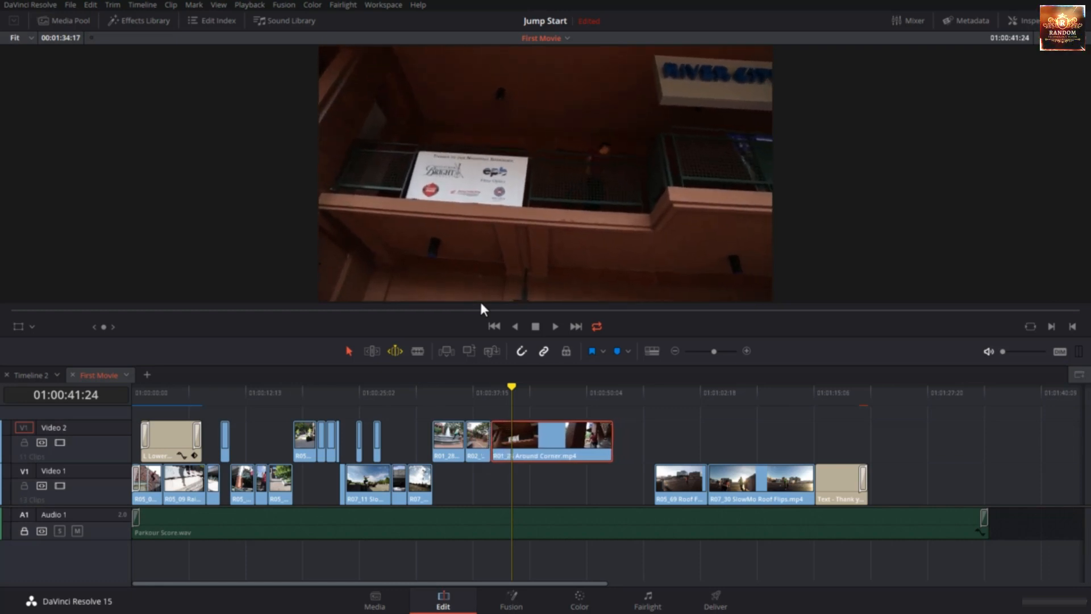
pyautogui.press(',')
pyautogui.press(',')
pyautogui.press(',')
pyautogui.press(',')
pyautogui.press(',')
pyautogui.press(',')
pyautogui.press(',')
pyautogui.press(',')
pyautogui.press(',')
pyautogui.press(',')
pyautogui.press(',')
pyautogui.press(',')
pyautogui.press(',')
pyautogui.press(',')
pyautogui.press(',')
pyautogui.press(',')
pyautogui.press(',')
pyautogui.press(',')
pyautogui.press(',')
pyautogui.press(',')
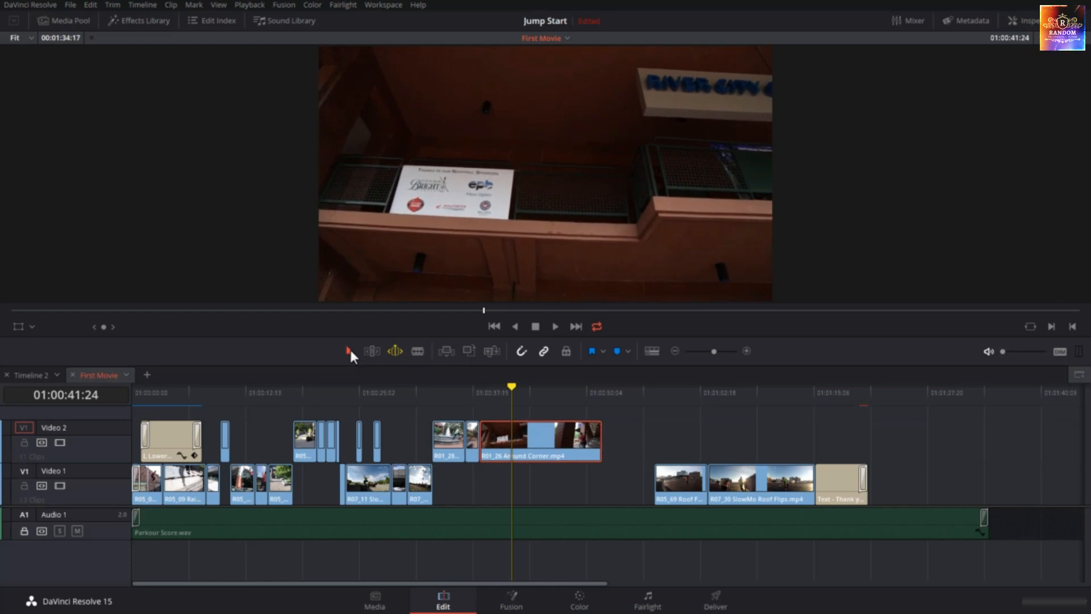
pyautogui.press(',')
pyautogui.press(',')
pyautogui.press(',')
pyautogui.press(',')
pyautogui.press(',')
pyautogui.press(',')
pyautogui.press(',')
pyautogui.press(',')
pyautogui.press(',')
pyautogui.press(',')
pyautogui.press(',')
pyautogui.press(',')
pyautogui.press(',')
pyautogui.press(',')
pyautogui.press(',')
pyautogui.press(',')
pyautogui.press(',')
pyautogui.press(',')
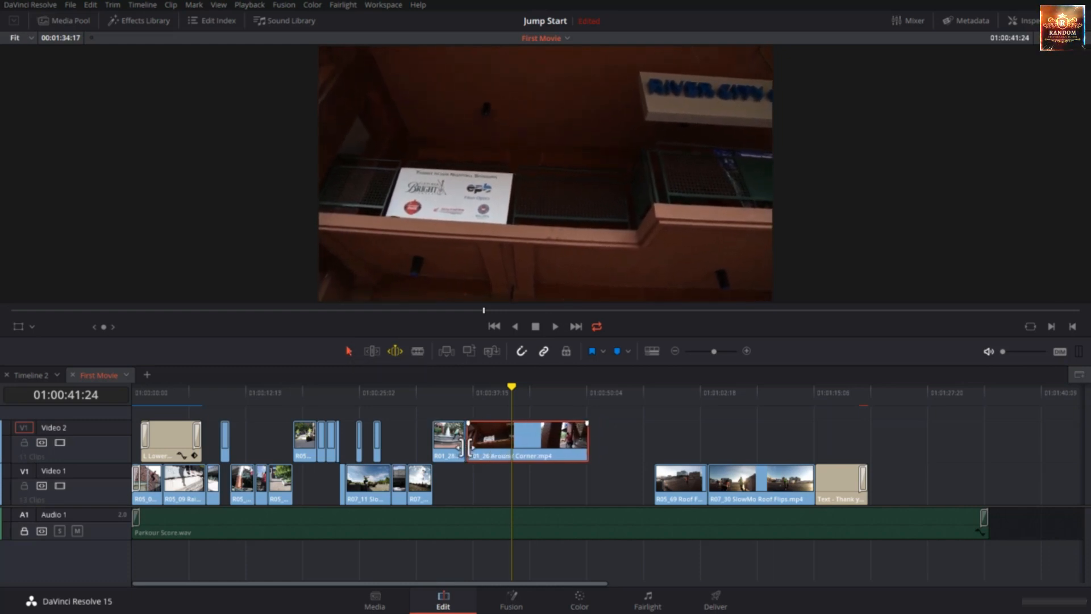
# Nudge the R01_26 Around Corner clip earlier across the neighbouring Video 2 clips until it starts over the end of the R05 clip.
pyautogui.press(',')
pyautogui.press(',')
pyautogui.press(',')
pyautogui.press(',')
pyautogui.press(',')
pyautogui.press(',')
pyautogui.press(',')
pyautogui.press(',')
pyautogui.press(',')
pyautogui.press(',')
pyautogui.press(',')
pyautogui.press(',')
pyautogui.press(',')
pyautogui.press(',')
pyautogui.press(',')
pyautogui.press(',')
pyautogui.press(',')
pyautogui.press(',')
pyautogui.press(',')
pyautogui.press(',')
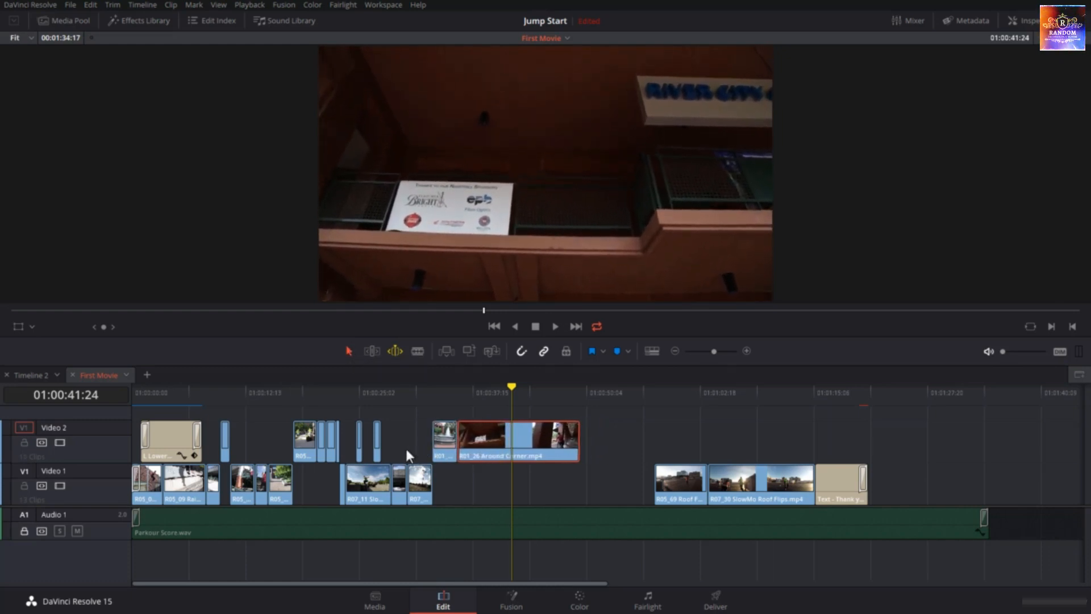
pyautogui.press(',')
pyautogui.press(',')
pyautogui.press(',')
pyautogui.press(',')
pyautogui.press(',')
pyautogui.press(',')
pyautogui.press(',')
pyautogui.press(',')
pyautogui.press(',')
pyautogui.press(',')
pyautogui.press(',')
pyautogui.press(',')
pyautogui.press(',')
pyautogui.press(',')
pyautogui.press(',')
pyautogui.press(',')
pyautogui.press(',')
pyautogui.press(',')
pyautogui.press(',')
pyautogui.press(',')
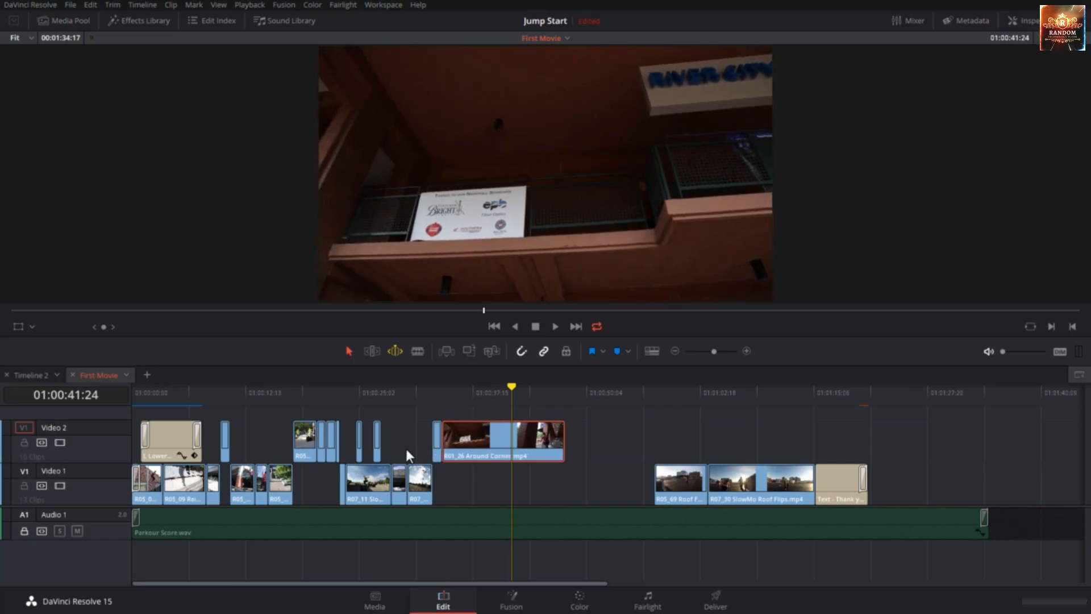
pyautogui.press(',')
pyautogui.press(',')
pyautogui.press(',')
pyautogui.press(',')
pyautogui.press(',')
pyautogui.press(',')
pyautogui.press(',')
pyautogui.press(',')
pyautogui.press(',')
pyautogui.press(',')
pyautogui.press(',')
pyautogui.press(',')
pyautogui.press(',')
pyautogui.press(',')
pyautogui.press(',')
pyautogui.press(',')
pyautogui.press(',')
pyautogui.press(',')
pyautogui.press(',')
pyautogui.press(',')
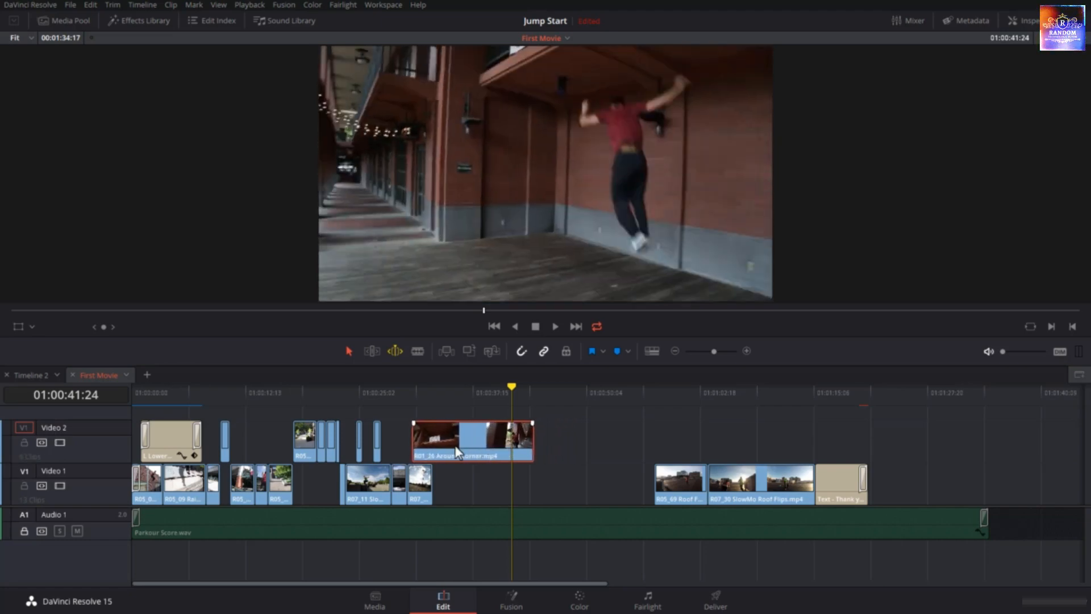
pyautogui.press(',')
pyautogui.press(',')
pyautogui.press(',')
pyautogui.press(',')
pyautogui.press(',')
pyautogui.press(',')
pyautogui.press(',')
pyautogui.press(',')
pyautogui.press(',')
pyautogui.press(',')
pyautogui.press(',')
pyautogui.press(',')
pyautogui.press(',')
pyautogui.press(',')
pyautogui.press(',')
pyautogui.press(',')
pyautogui.press(',')
pyautogui.press(',')
pyautogui.press(',')
pyautogui.press(',')
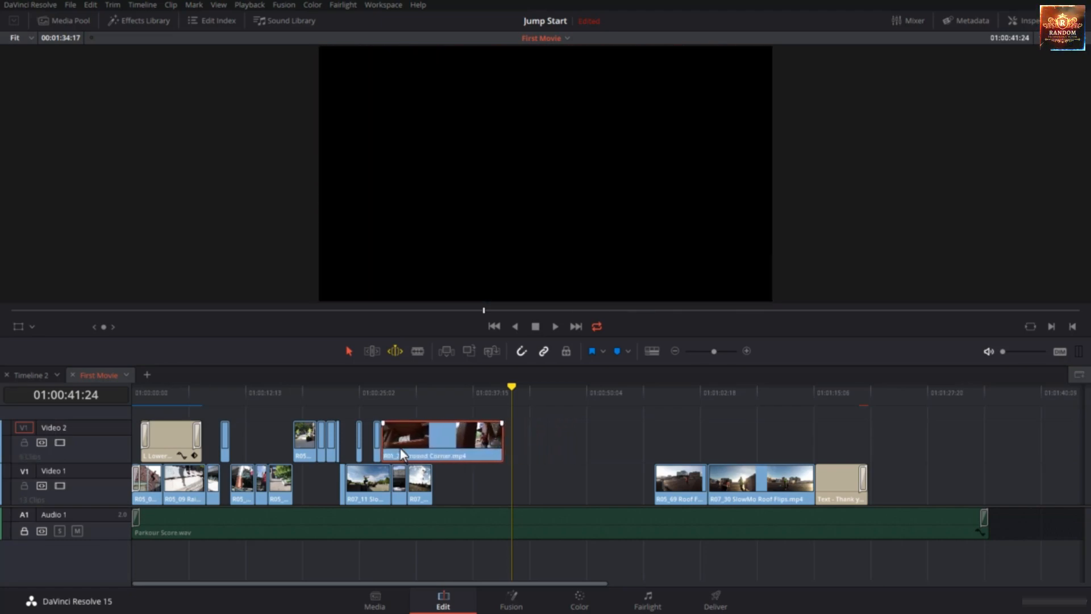
pyautogui.press(',')
pyautogui.press(',')
pyautogui.press(',')
pyautogui.press(',')
pyautogui.press(',')
pyautogui.press(',')
pyautogui.press(',')
pyautogui.press(',')
pyautogui.press(',')
pyautogui.press(',')
pyautogui.press(',')
pyautogui.press(',')
pyautogui.press(',')
pyautogui.press(',')
pyautogui.press(',')
pyautogui.press(',')
pyautogui.press(',')
pyautogui.press(',')
pyautogui.press(',')
pyautogui.press(',')
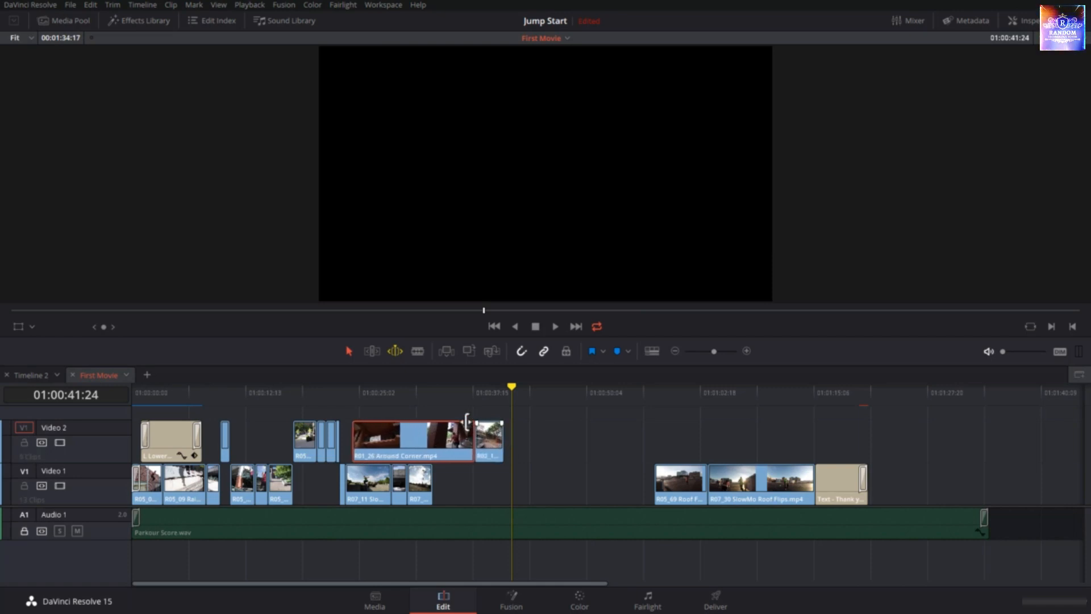
pyautogui.press(',')
pyautogui.press(',')
pyautogui.press(',')
pyautogui.press(',')
pyautogui.press(',')
pyautogui.press(',')
pyautogui.press(',')
pyautogui.press(',')
pyautogui.press(',')
pyautogui.press(',')
pyautogui.press(',')
pyautogui.press(',')
pyautogui.press(',')
pyautogui.press(',')
pyautogui.press(',')
pyautogui.press(',')
pyautogui.press(',')
pyautogui.press(',')
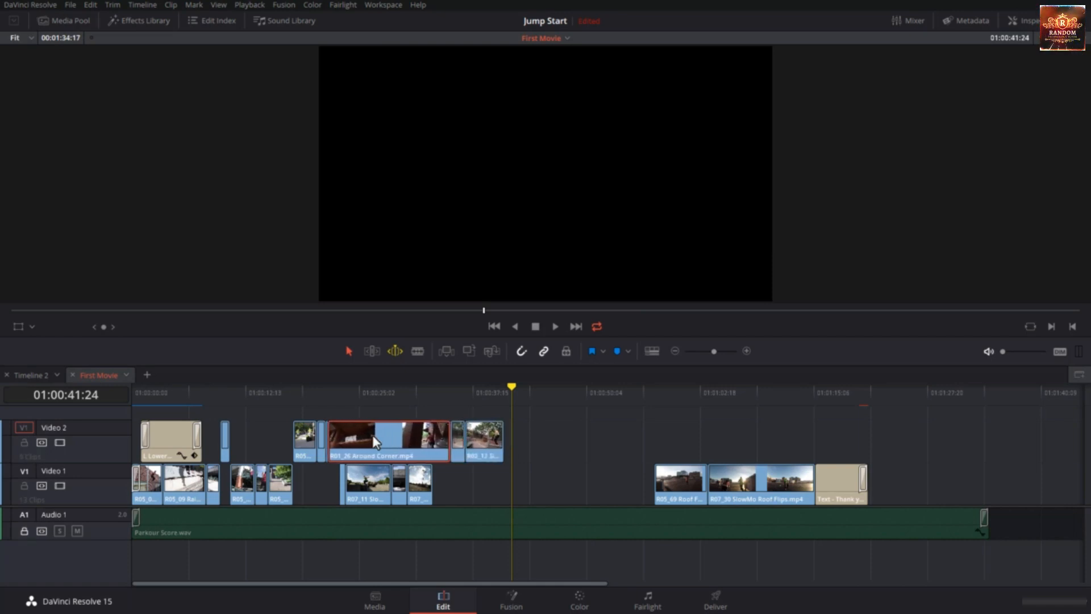
pyautogui.press(',')
pyautogui.press(',')
pyautogui.press(',')
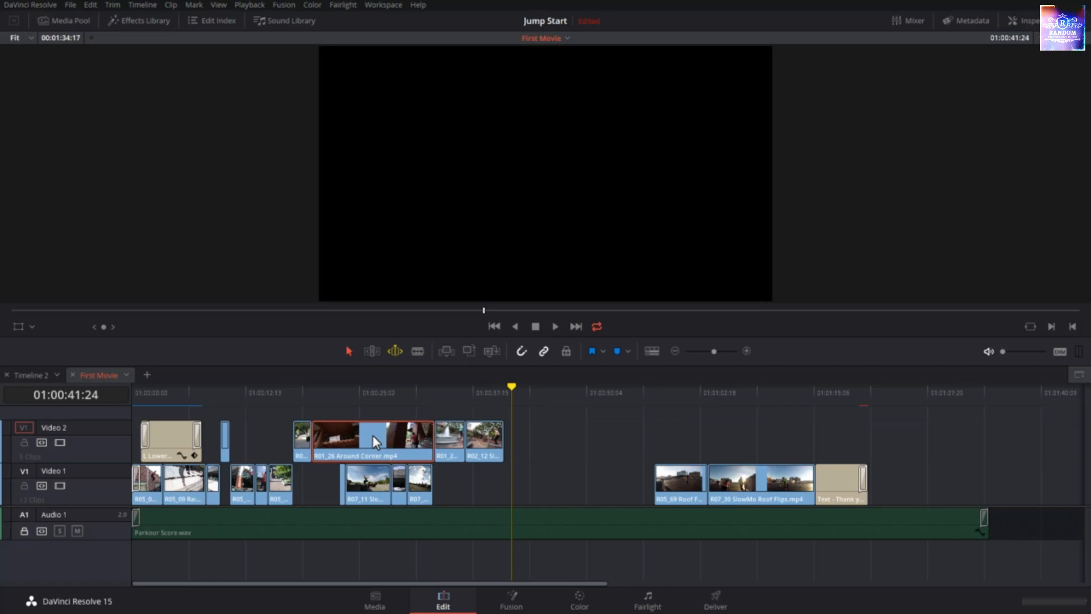
# Try nudging the R01_26 Around Corner clip later across the Video 2 clips until it starts past the R02_12 clip, then undo the nudging.
pyautogui.press('.')
pyautogui.press('.')
pyautogui.press('.')
pyautogui.press('.')
pyautogui.press('.')
pyautogui.press('.')
pyautogui.press('.')
pyautogui.press('.')
pyautogui.press('.')
pyautogui.press('.')
pyautogui.press('.')
pyautogui.press('.')
pyautogui.press('.')
pyautogui.press('.')
pyautogui.press('.')
pyautogui.press('.')
pyautogui.press('.')
pyautogui.press('.')
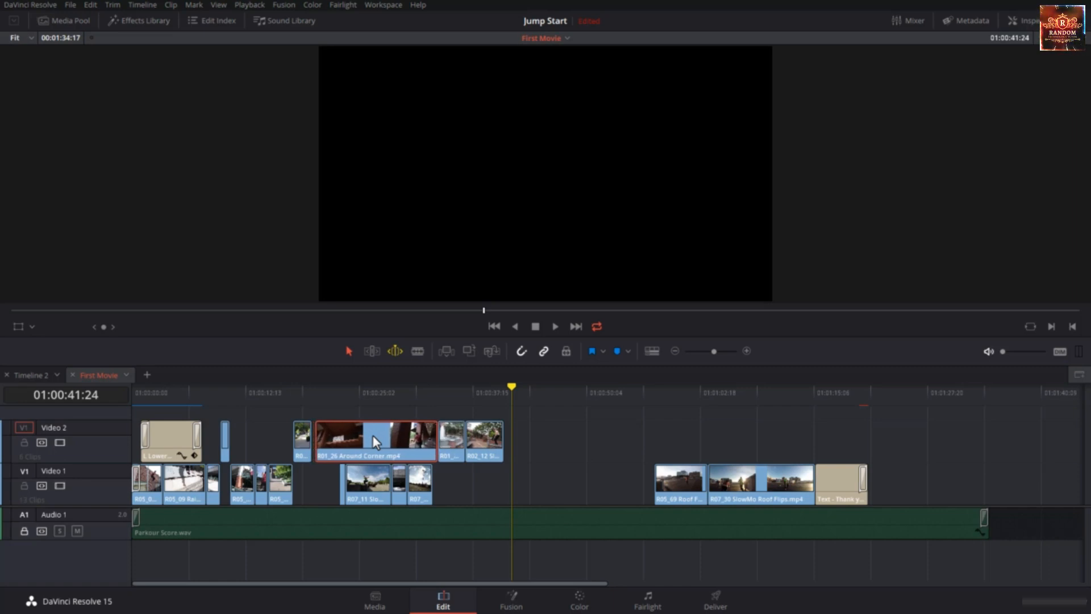
pyautogui.press('.')
pyautogui.press('.')
pyautogui.press('.')
pyautogui.press('.')
pyautogui.press('.')
pyautogui.press('.')
pyautogui.press('.')
pyautogui.press('.')
pyautogui.press('.')
pyautogui.press('.')
pyautogui.press('.')
pyautogui.press('.')
pyautogui.press('.')
pyautogui.press('.')
pyautogui.press('.')
pyautogui.press('.')
pyautogui.press('.')
pyautogui.press('.')
pyautogui.press('.')
pyautogui.press('.')
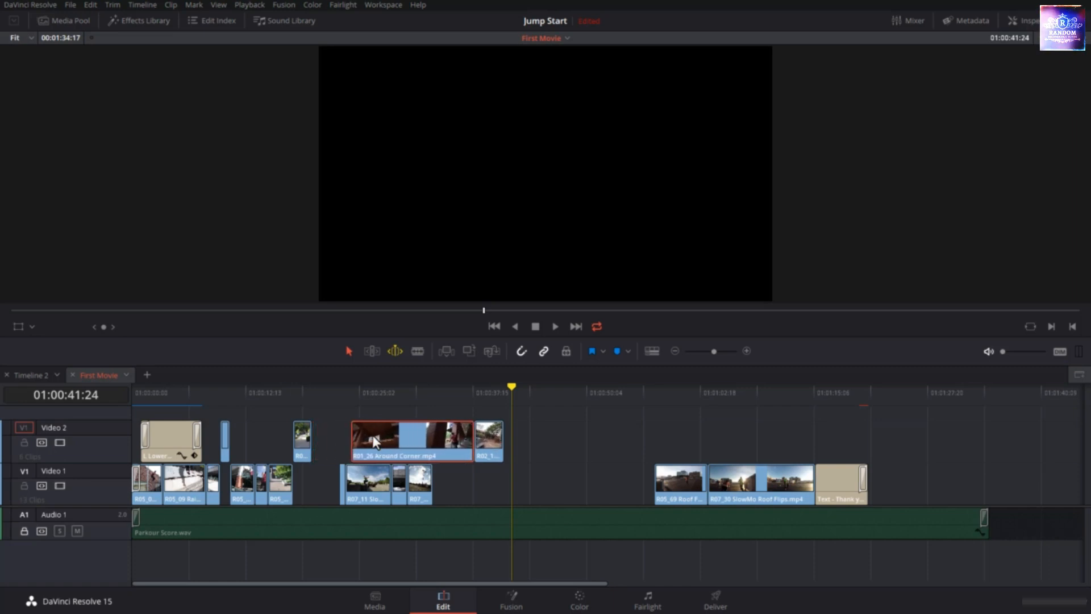
pyautogui.press('.')
pyautogui.press('.')
pyautogui.press('.')
pyautogui.press('.')
pyautogui.press('.')
pyautogui.press('.')
pyautogui.press('.')
pyautogui.press('.')
pyautogui.press('.')
pyautogui.press('.')
pyautogui.press('.')
pyautogui.press('.')
pyautogui.press('.')
pyautogui.press('.')
pyautogui.press('.')
pyautogui.press('.')
pyautogui.press('.')
pyautogui.press('.')
pyautogui.press('.')
pyautogui.press('.')
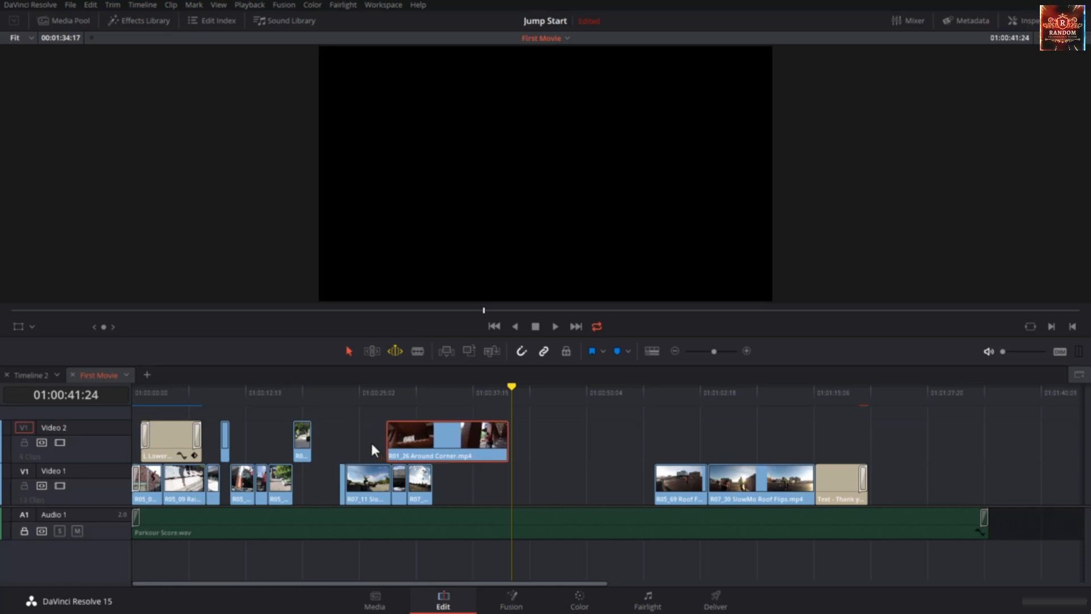
pyautogui.press('.')
pyautogui.press('.')
pyautogui.press('.')
pyautogui.press('.')
pyautogui.press('.')
pyautogui.press('.')
pyautogui.press('.')
pyautogui.press('.')
pyautogui.press('.')
pyautogui.press('.')
pyautogui.press('.')
pyautogui.press('.')
pyautogui.press('.')
pyautogui.press('.')
pyautogui.press('.')
pyautogui.press('.')
pyautogui.press('.')
pyautogui.press('.')
pyautogui.press('.')
pyautogui.press('.')
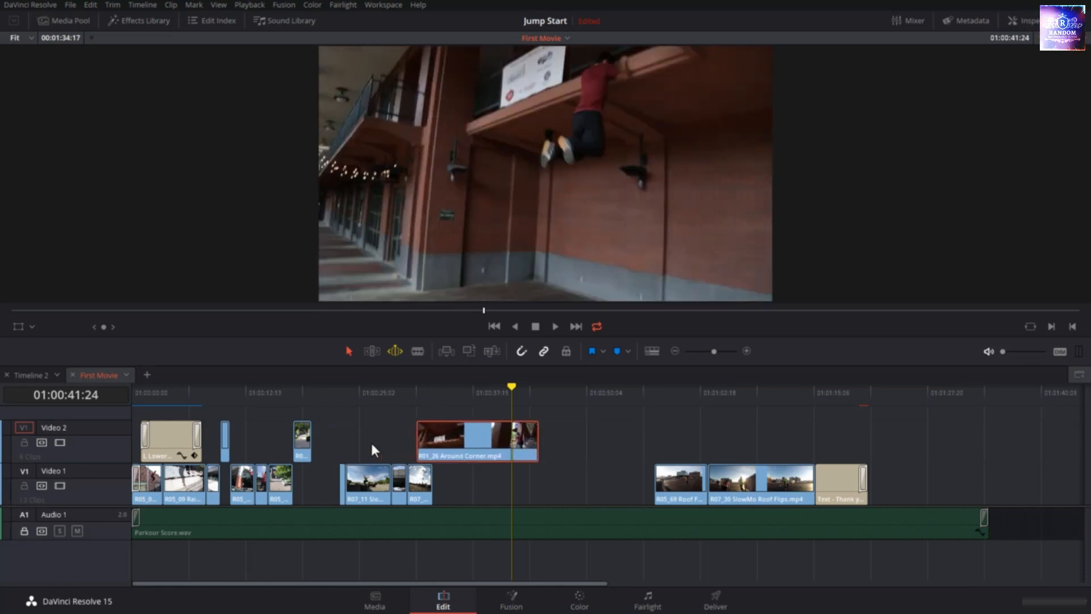
pyautogui.press('.')
pyautogui.press('.')
pyautogui.press('.')
pyautogui.press('.')
pyautogui.press('.')
pyautogui.press('.')
pyautogui.press('.')
pyautogui.press('.')
pyautogui.press('.')
pyautogui.press('.')
pyautogui.press('.')
pyautogui.press('.')
pyautogui.press('.')
pyautogui.press('.')
pyautogui.press('.')
pyautogui.press('.')
pyautogui.press('.')
pyautogui.press('.')
pyautogui.press('.')
pyautogui.press('.')
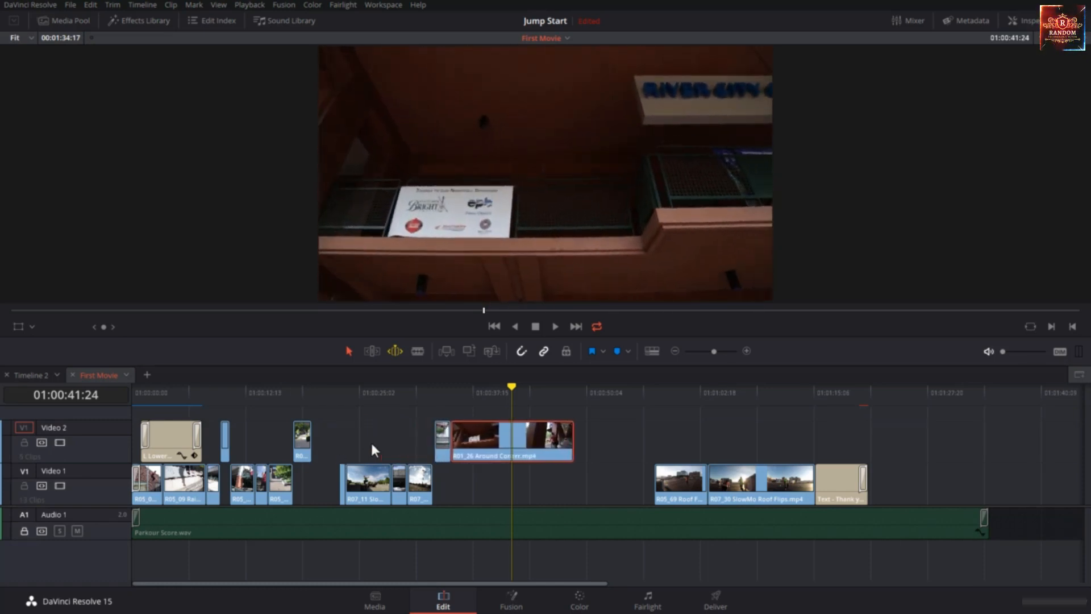
pyautogui.press('.')
pyautogui.press('.')
pyautogui.press('.')
pyautogui.press('.')
pyautogui.press('.')
pyautogui.press('.')
pyautogui.press('.')
pyautogui.press('.')
pyautogui.press('.')
pyautogui.press('.')
pyautogui.press('.')
pyautogui.press('.')
pyautogui.press('.')
pyautogui.press('.')
pyautogui.press('.')
pyautogui.press('.')
pyautogui.press('.')
pyautogui.press('.')
pyautogui.press('.')
pyautogui.press('.')
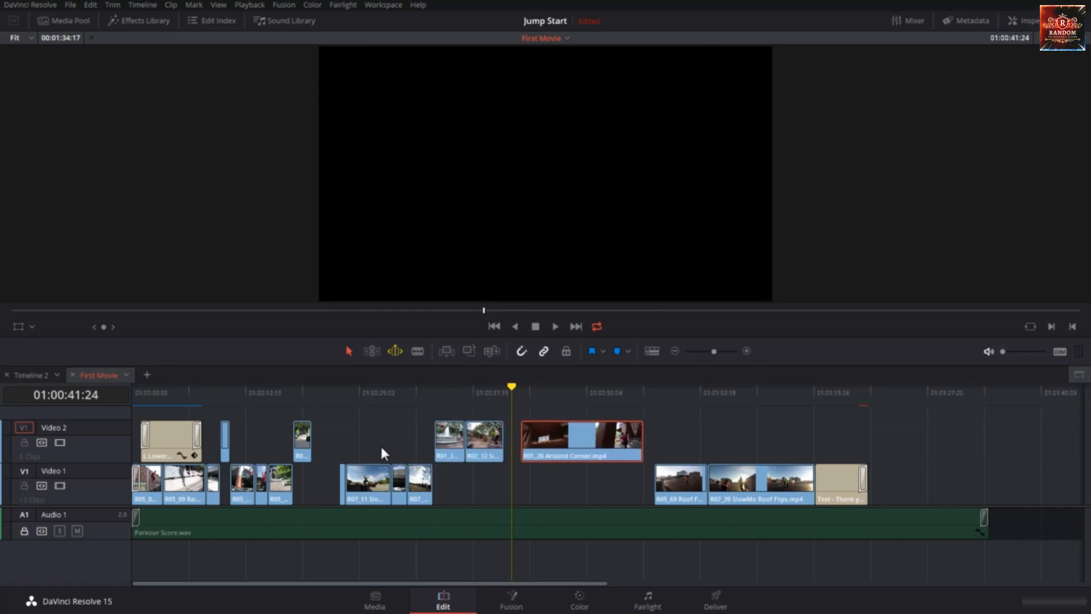
pyautogui.hotkey('ctrl', 'z')
pyautogui.hotkey('ctrl', 'z')
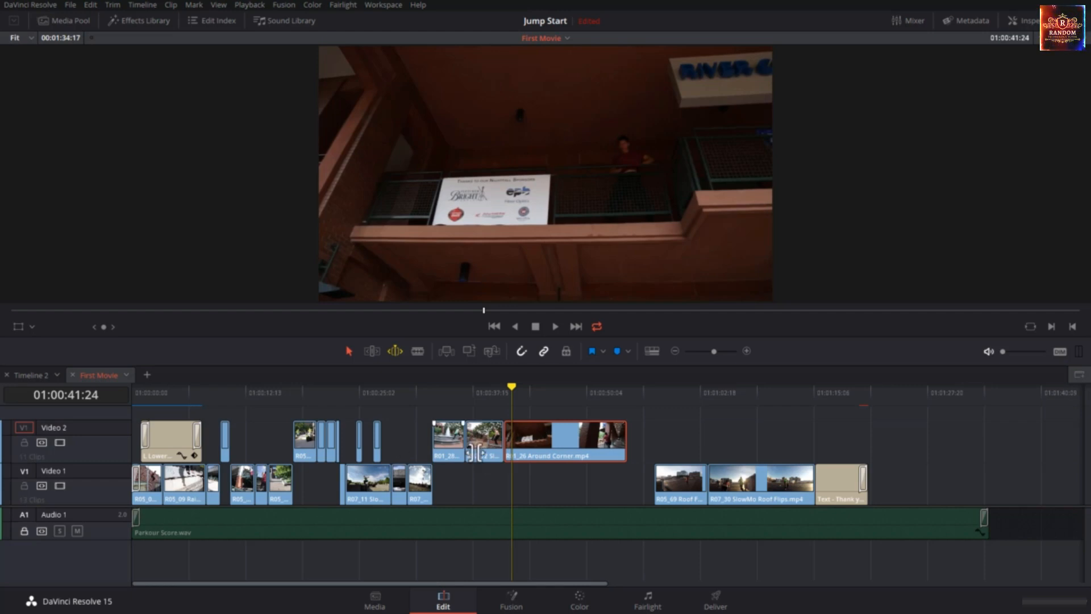
# Select the start edge and the end edge of the R01_26 Around Corner clip in turn, then clear the edge selection.
pyautogui.click(508, 437)
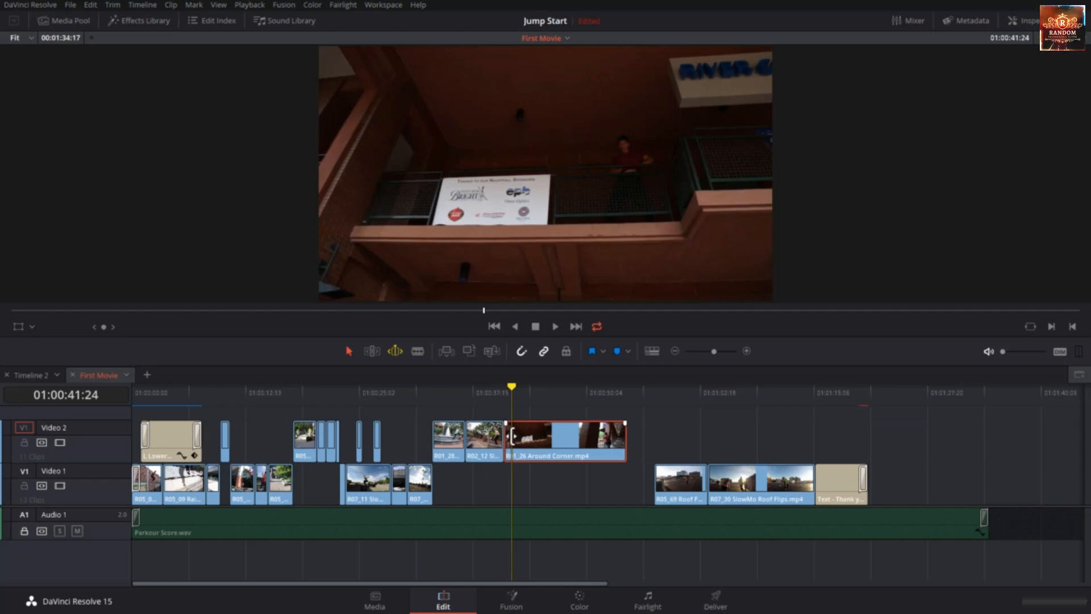
pyautogui.click(625, 439)
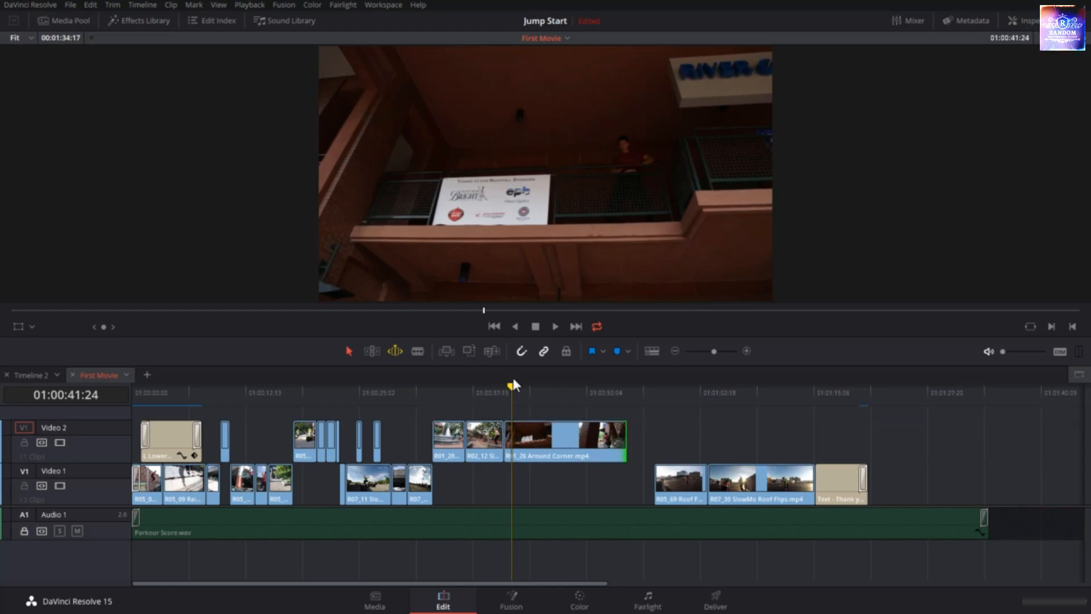
pyautogui.click(506, 434)
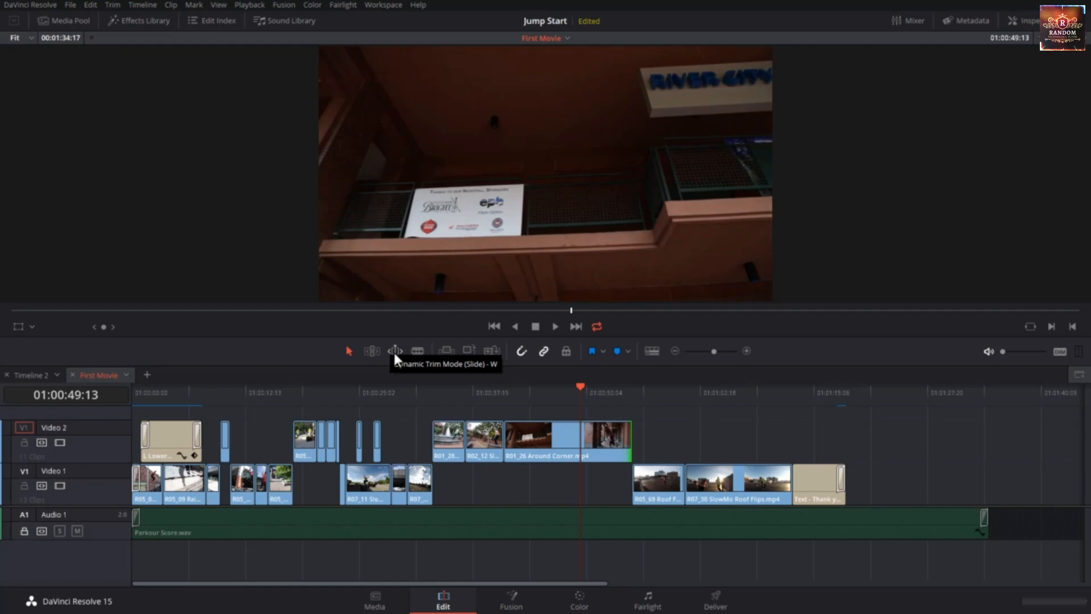
pyautogui.click(615, 562)
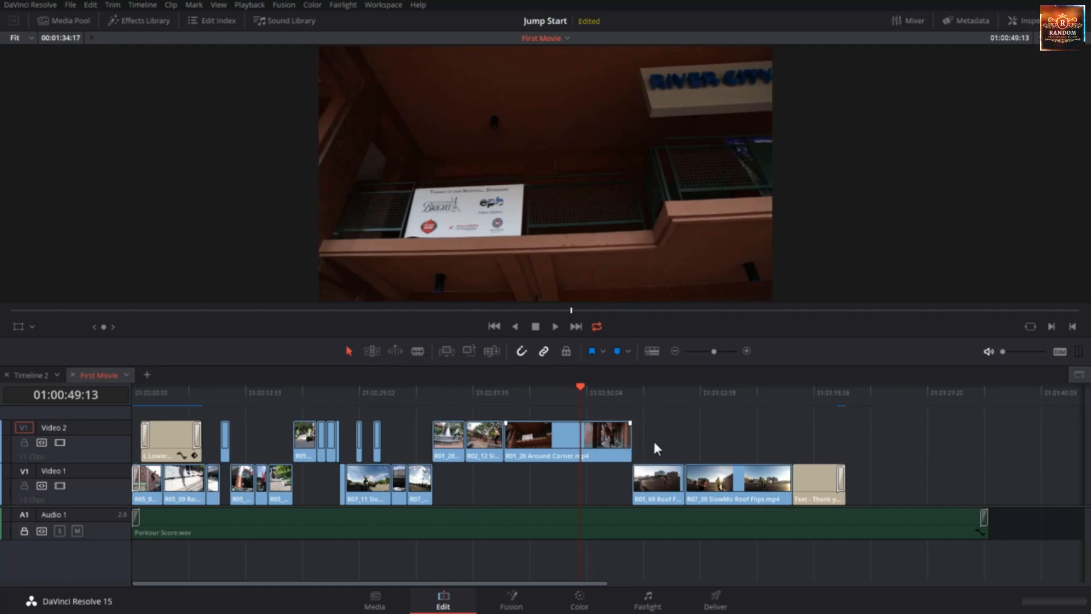
# Switch to Trim Edit mode, move the playhead to the start of the R05_69 Roof clip, and select the start edge of R01_26 Around Corner.
pyautogui.click(369, 349)
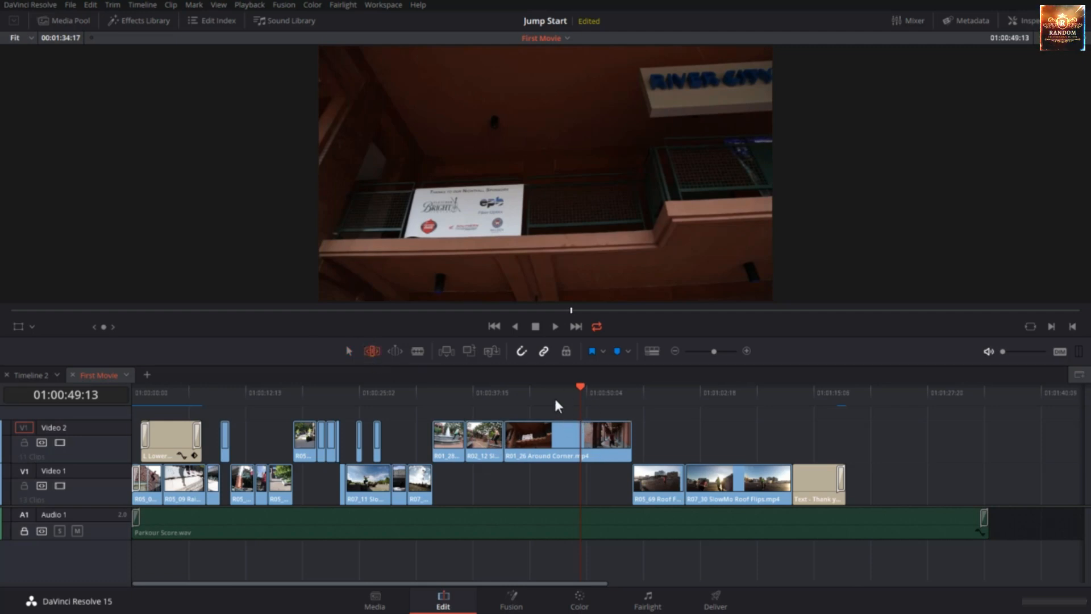
pyautogui.press('Down')
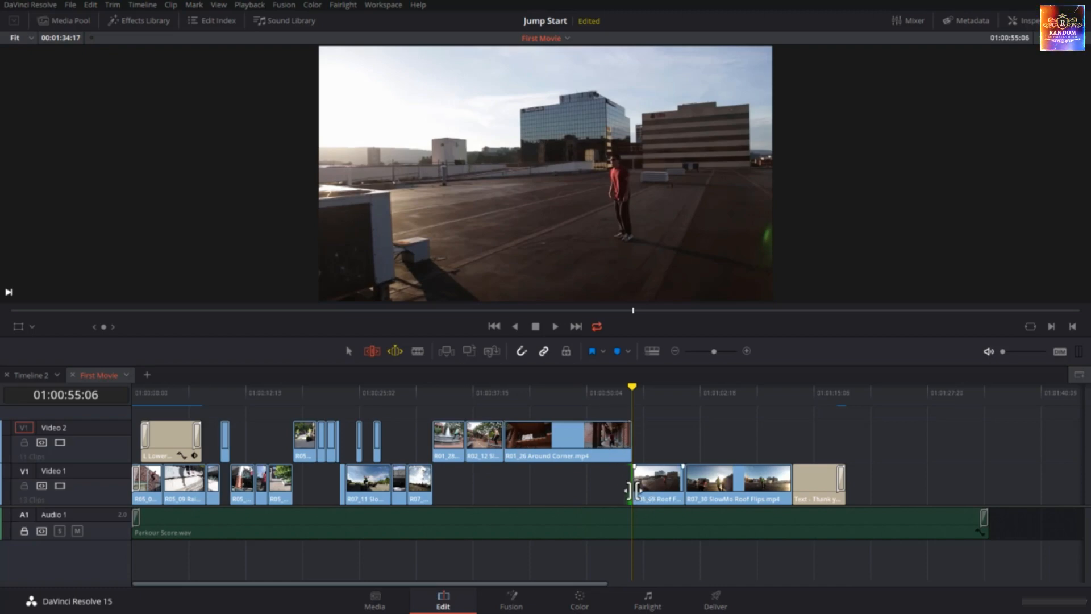
pyautogui.click(506, 436)
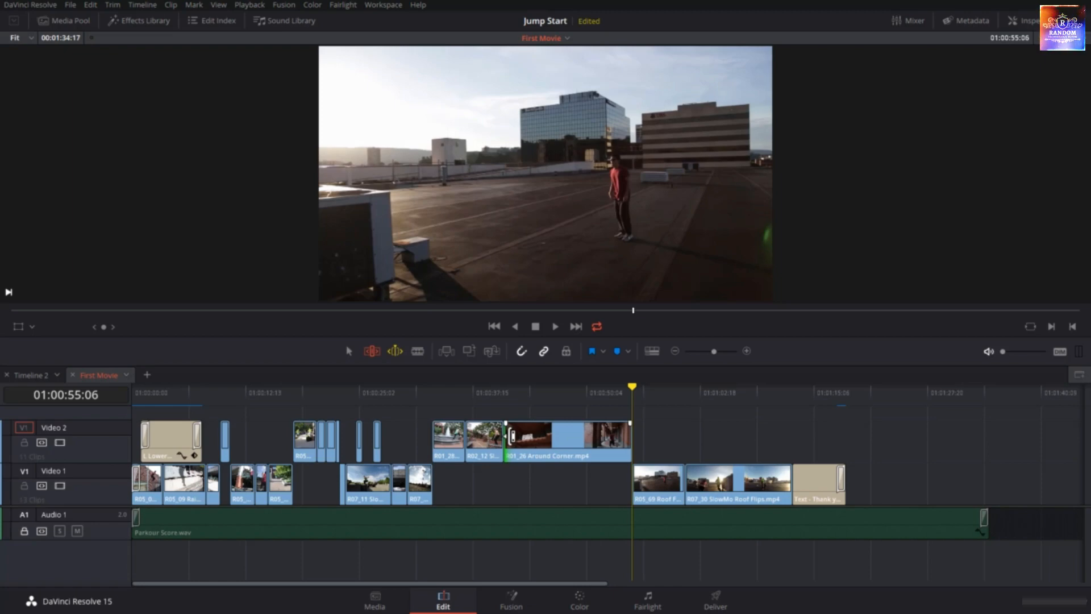
# Ripple-trim the start of the R01_26 Around Corner clip with forward dynamic trimming in two passes until only a short piece remains.
pyautogui.press('l')
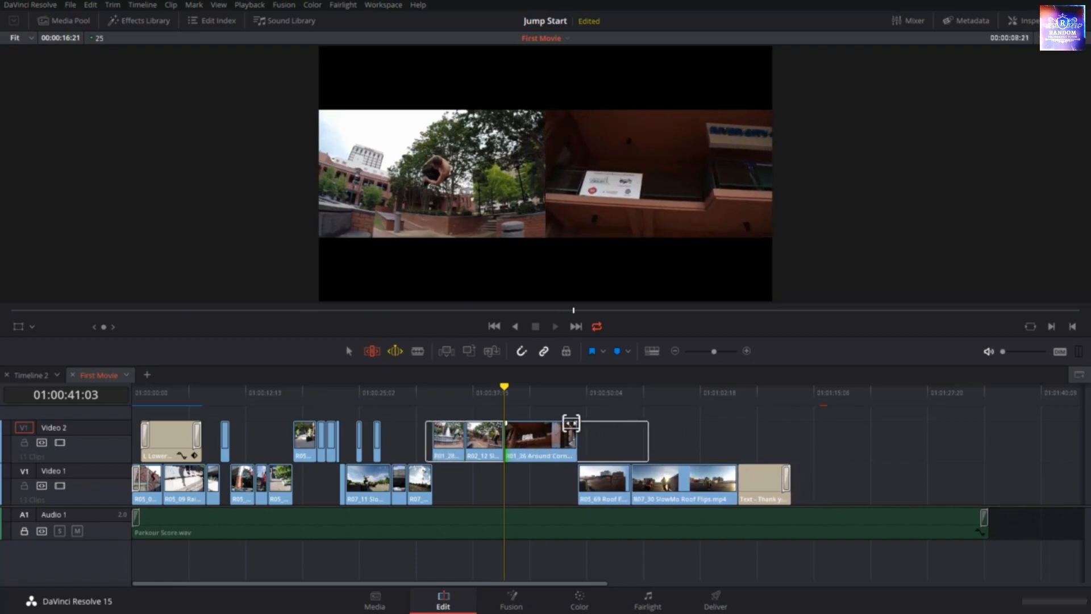
pyautogui.press('k')
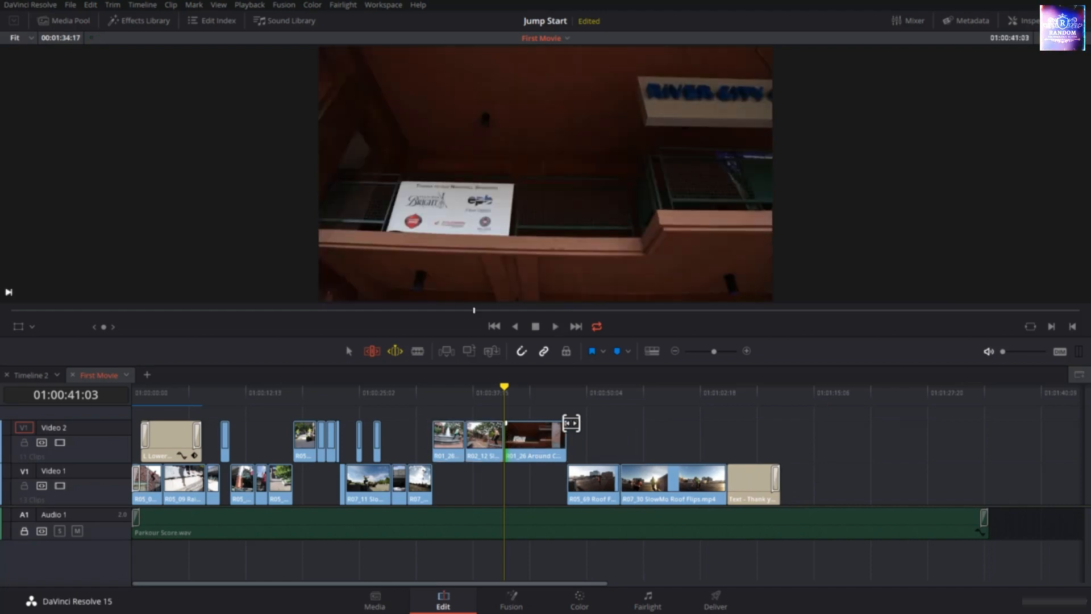
pyautogui.press('l')
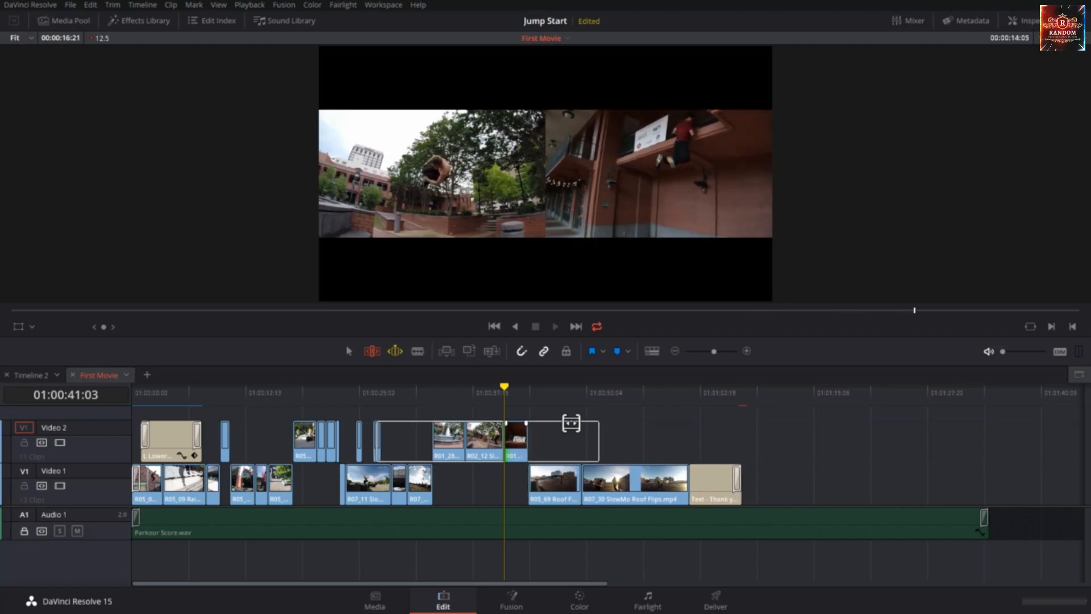
pyautogui.press('k')
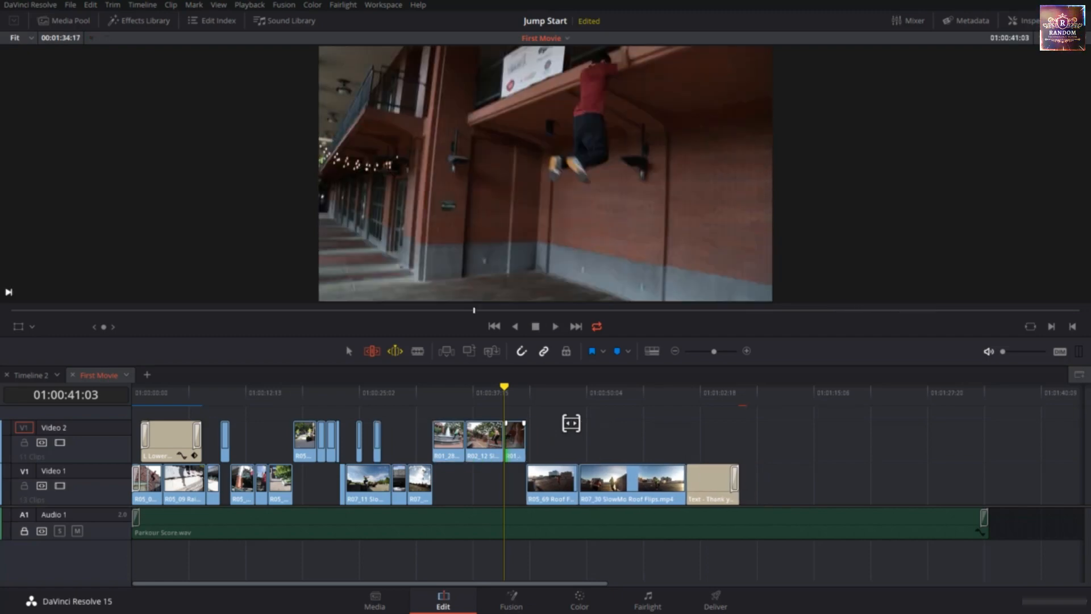
# Try dynamically trimming the end of the shortened R01_26 Around Corner clip later and earlier, then undo the start and end trims.
pyautogui.click(519, 439)
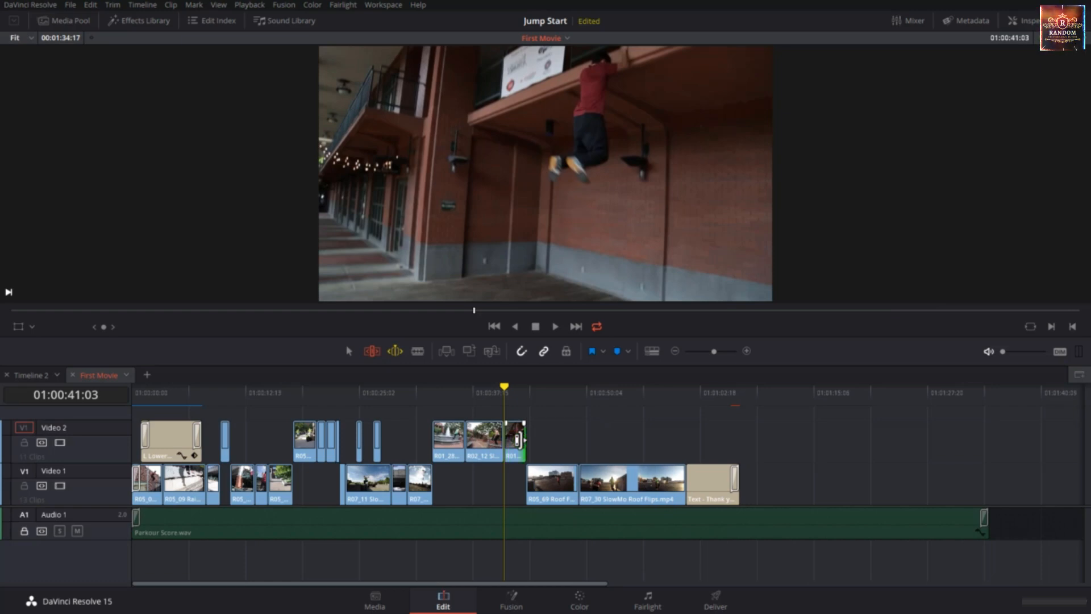
pyautogui.press('l')
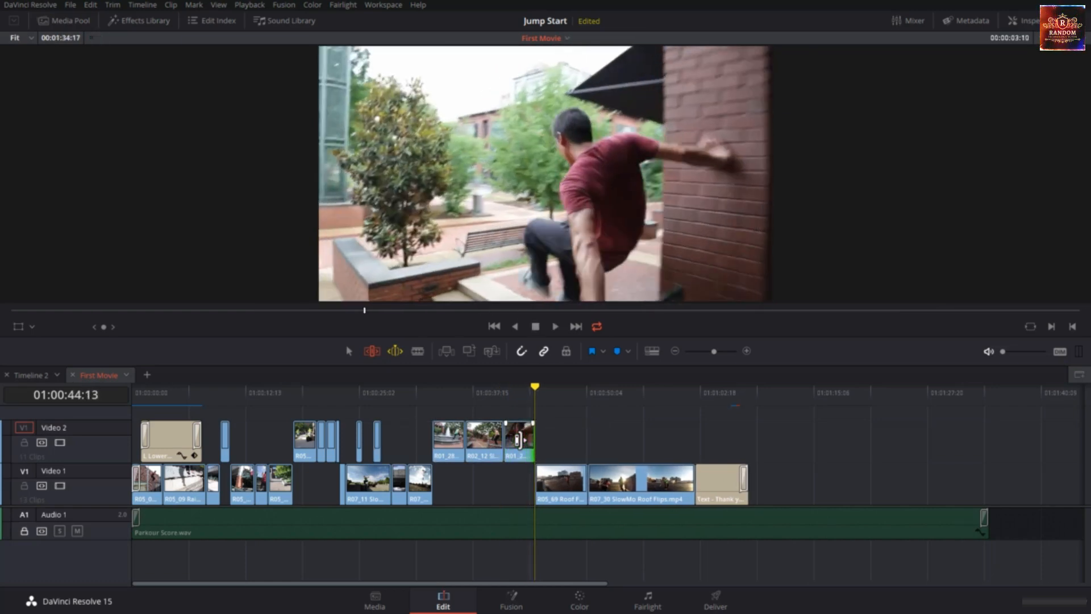
pyautogui.press('j')
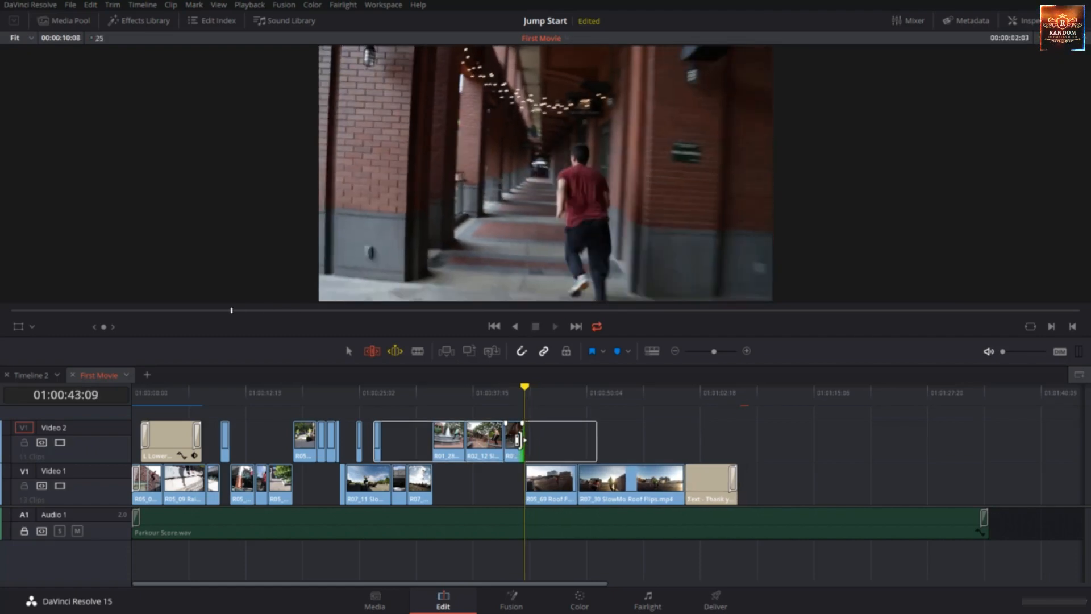
pyautogui.press('k')
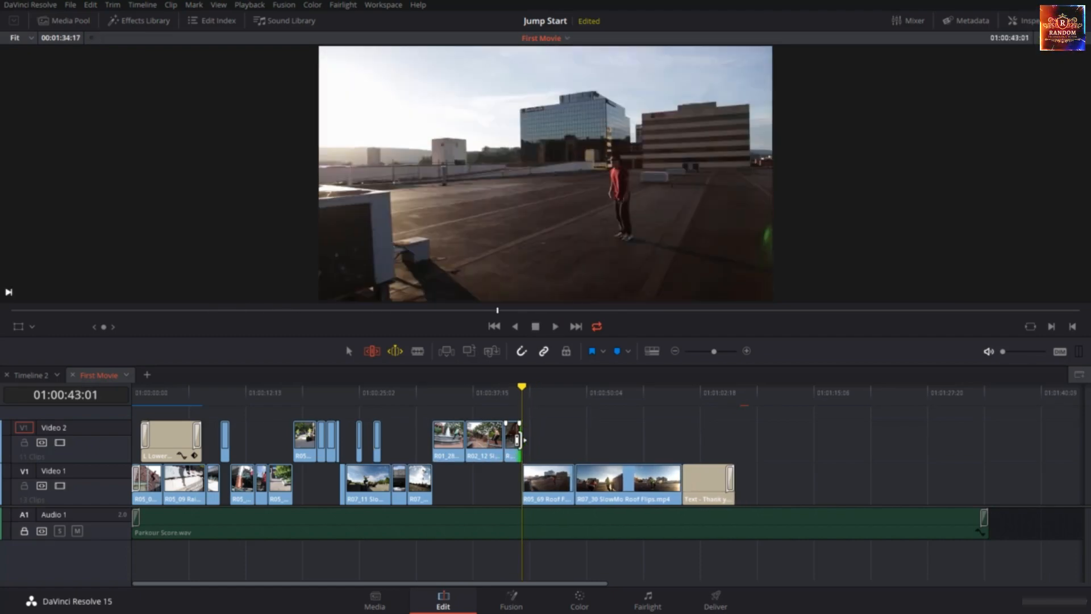
pyautogui.press('l')
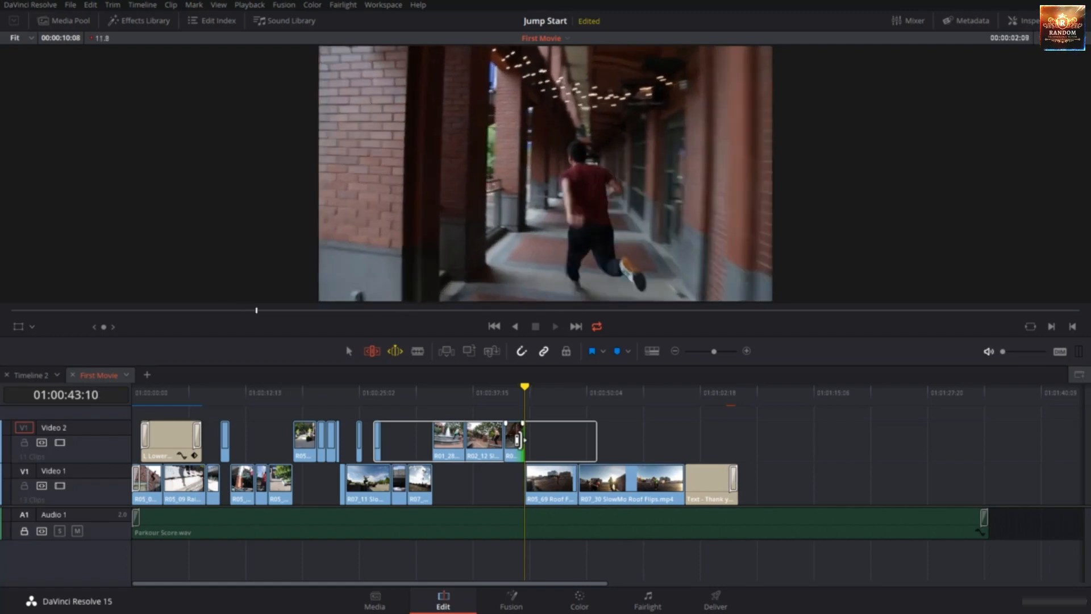
pyautogui.press('k')
pyautogui.press('l')
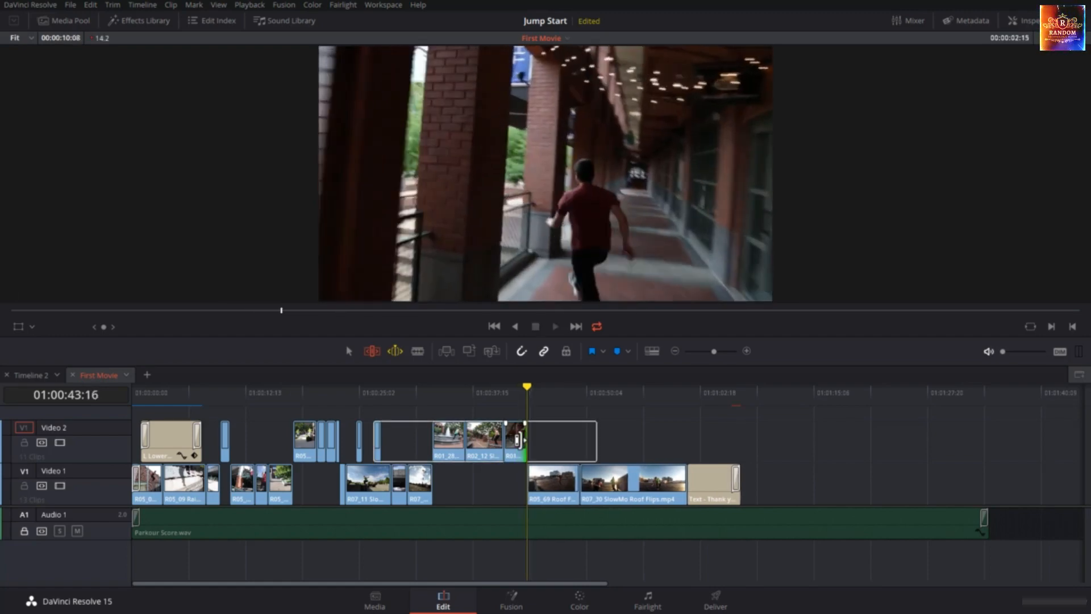
pyautogui.press('k')
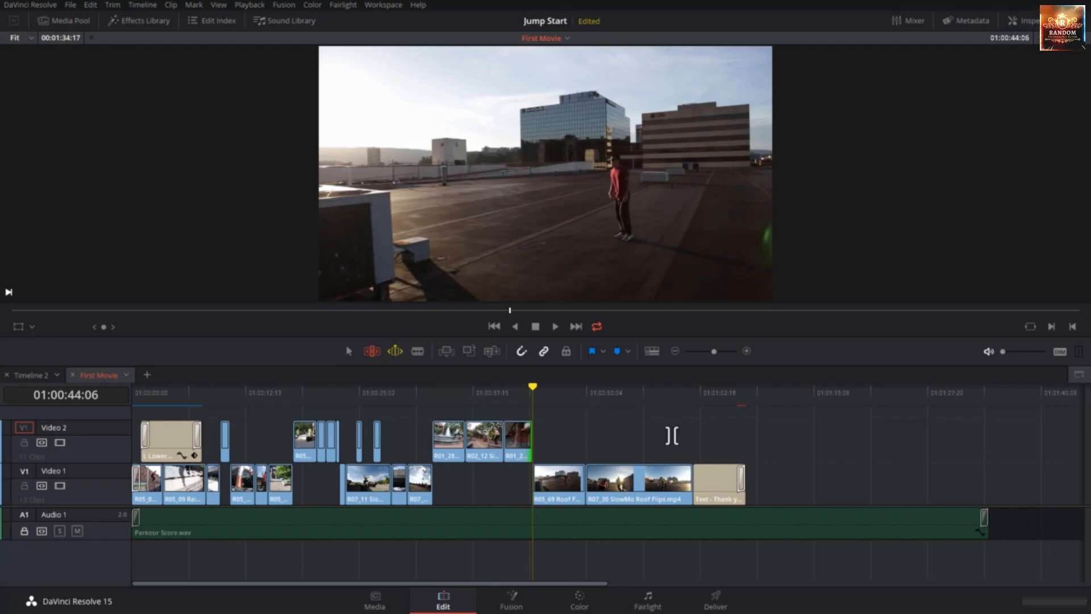
pyautogui.press('l')
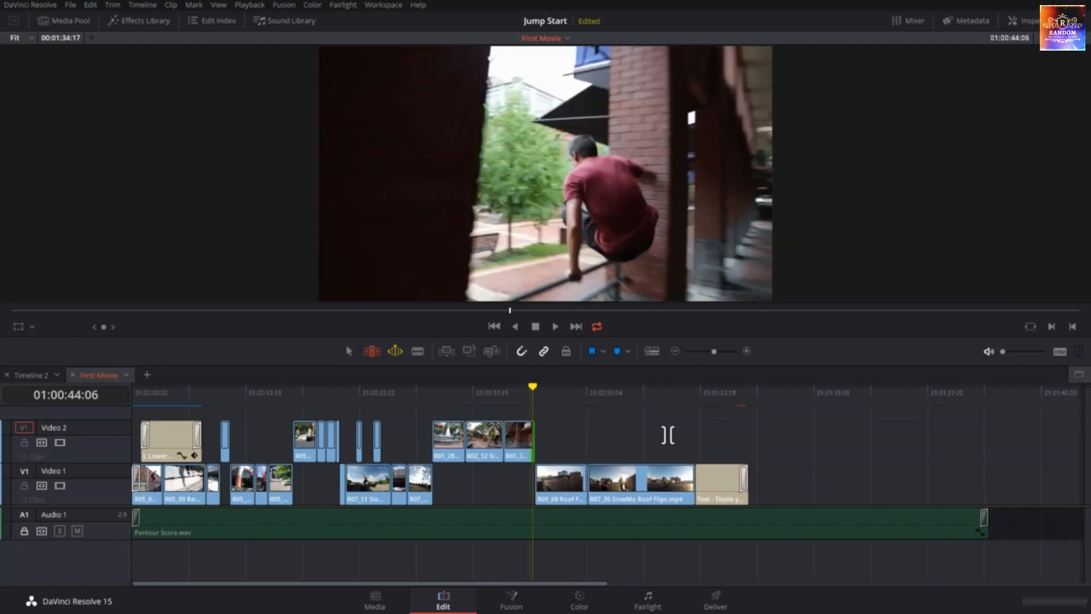
pyautogui.hotkey('ctrl', 'z')
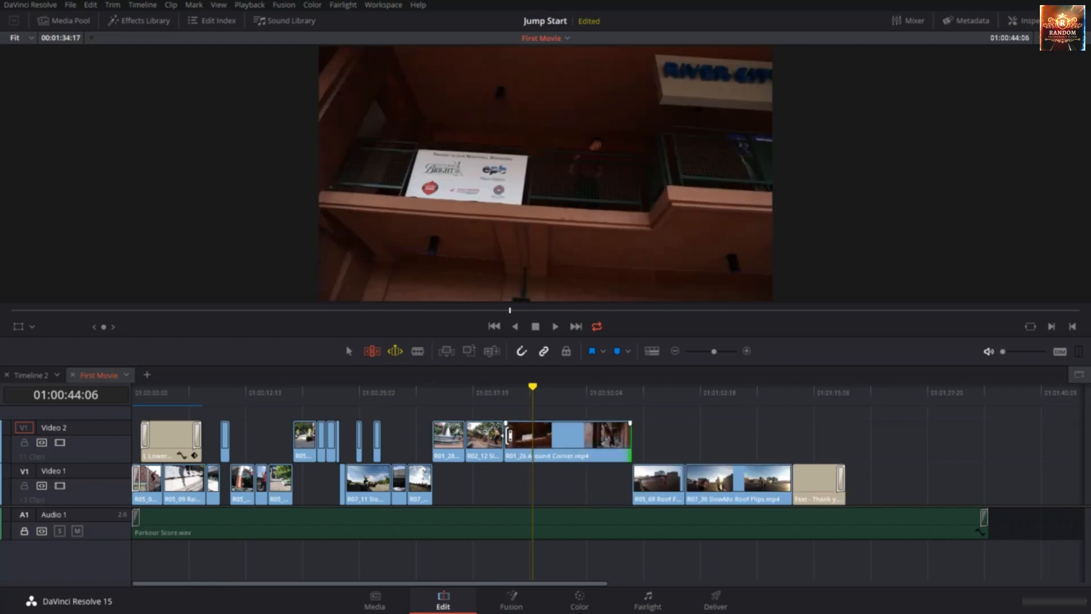
# Try rolling the edit between R02_12 and R01_26 Around Corner later and then earlier to 01:00:38:18 with dynamic trim, then undo the roll.
pyautogui.click(510, 437)
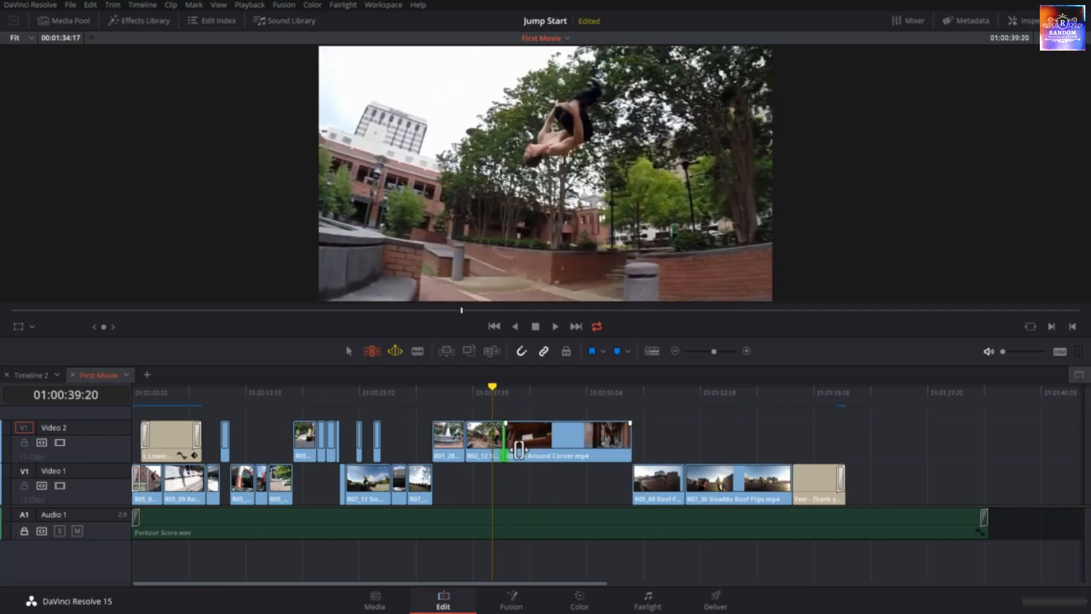
pyautogui.press('l')
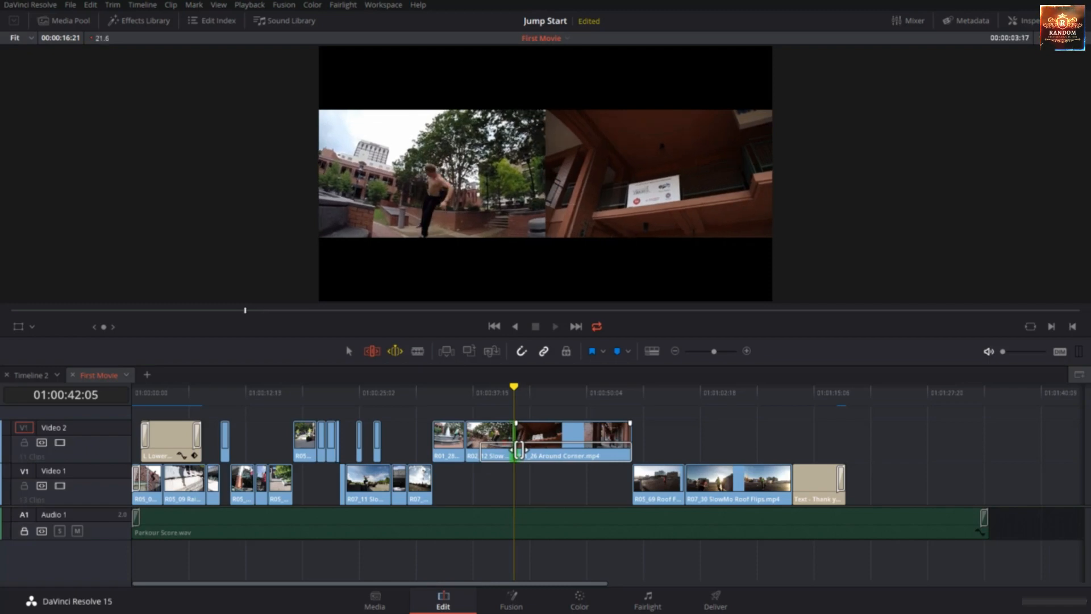
pyautogui.press('j')
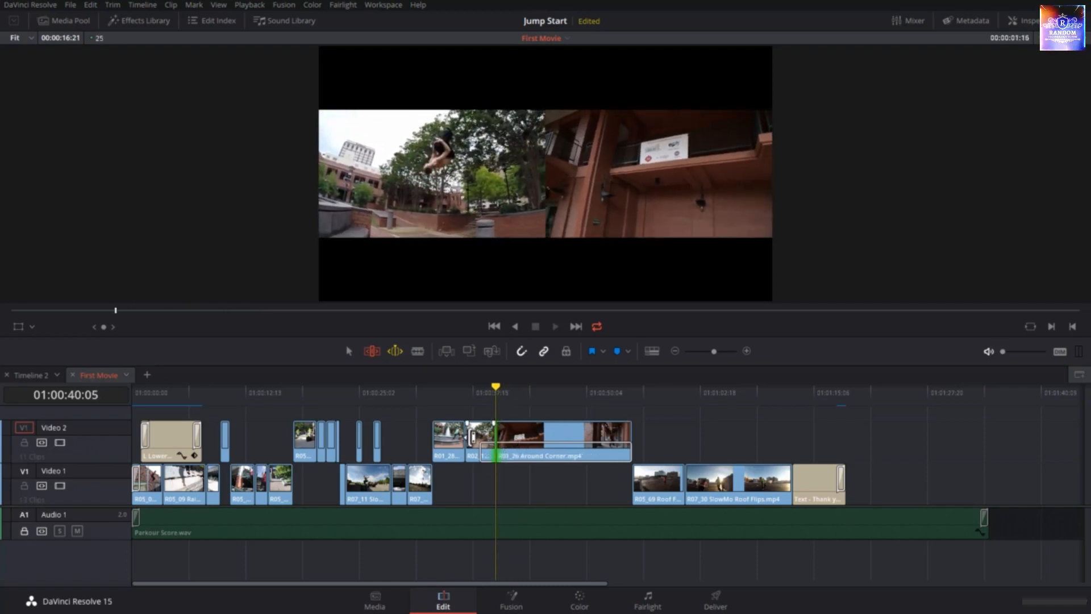
pyautogui.press('k')
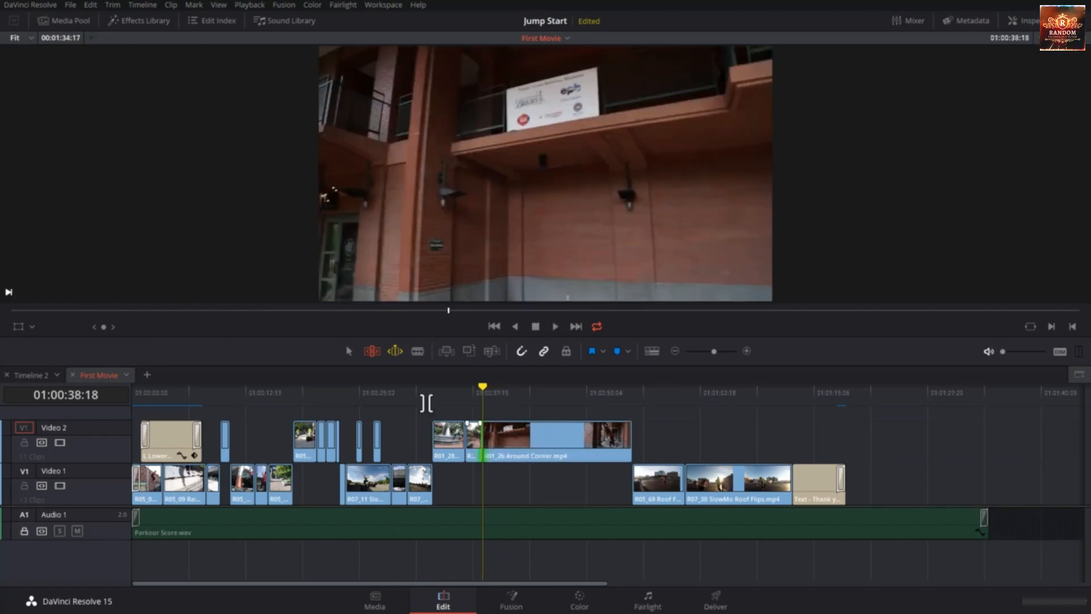
pyautogui.hotkey('ctrl', 'z')
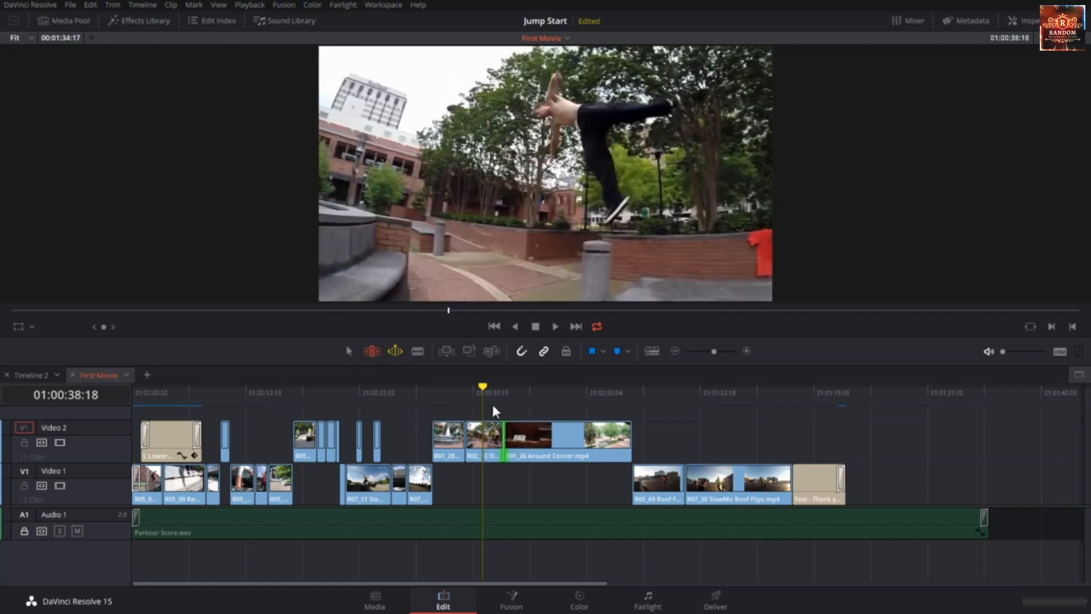
# Select the whole R01_26 Around Corner clip and switch the dynamic trim mode to Slip.
pyautogui.click(547, 442)
pyautogui.rightClick(395, 350)
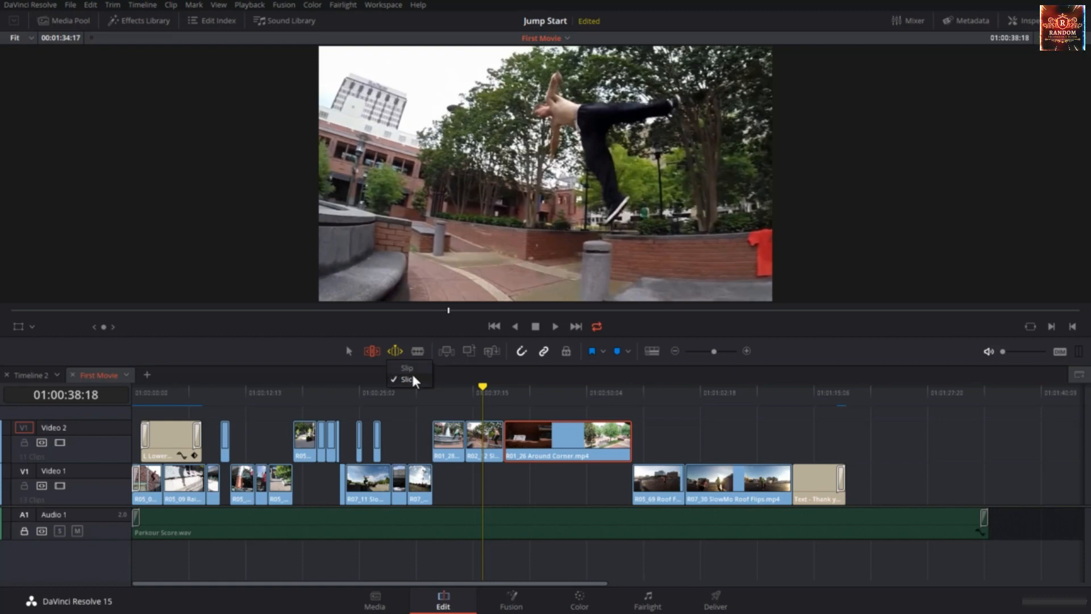
pyautogui.click(413, 369)
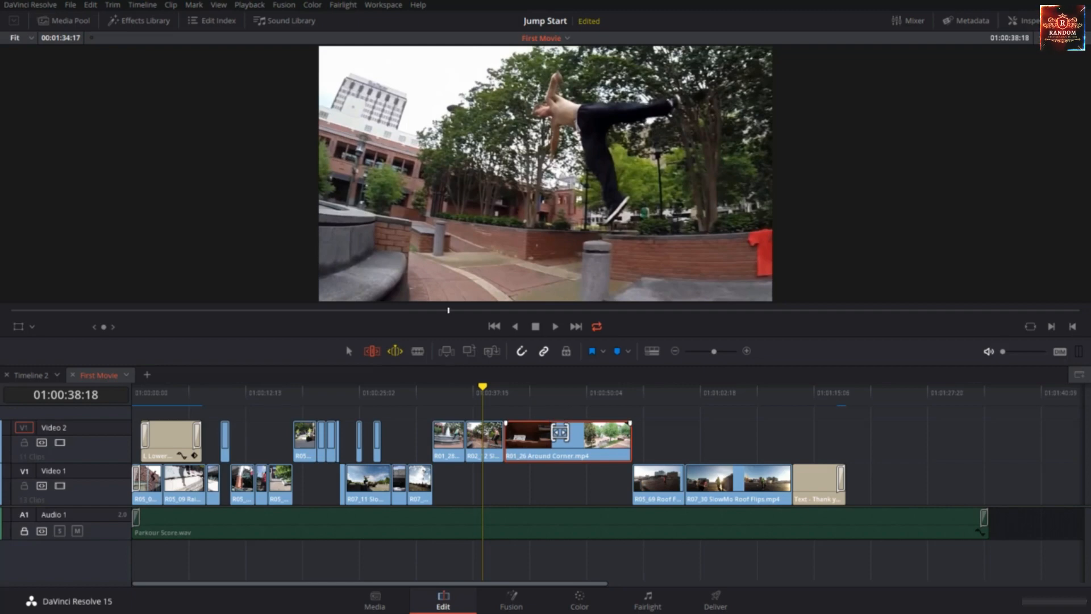
pyautogui.moveTo(561, 440)
pyautogui.mouseDown()
pyautogui.moveTo(579, 442)
pyautogui.moveTo(559, 457)
pyautogui.mouseUp()
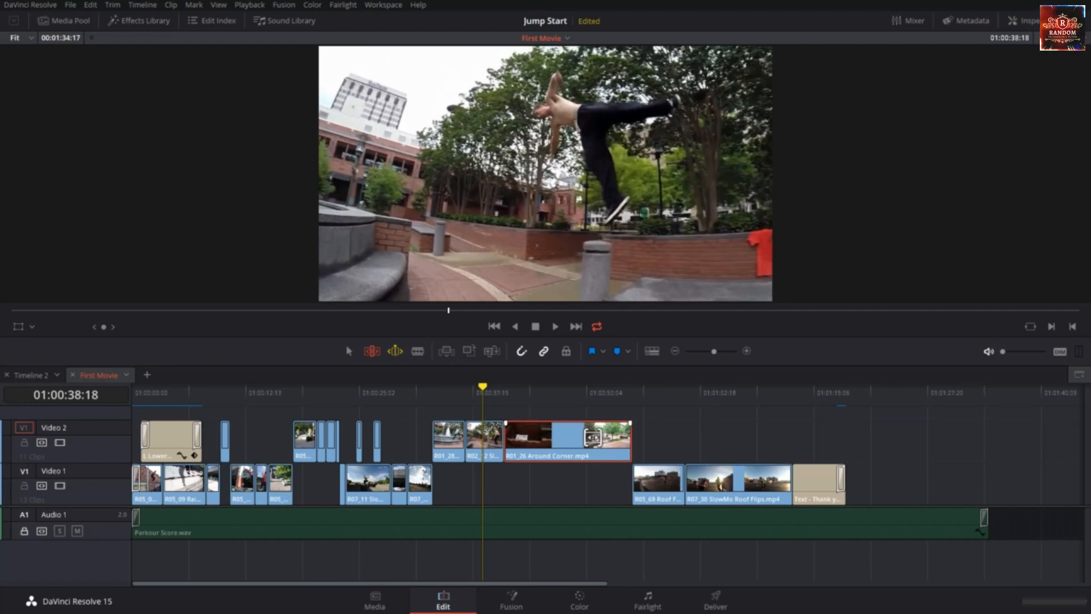
# Try sliding the R01_26 Around Corner clip later to 01:00:49:23 with dynamic trim, then undo the slide.
pyautogui.moveTo(590, 434); pyautogui.dragTo(588, 435)
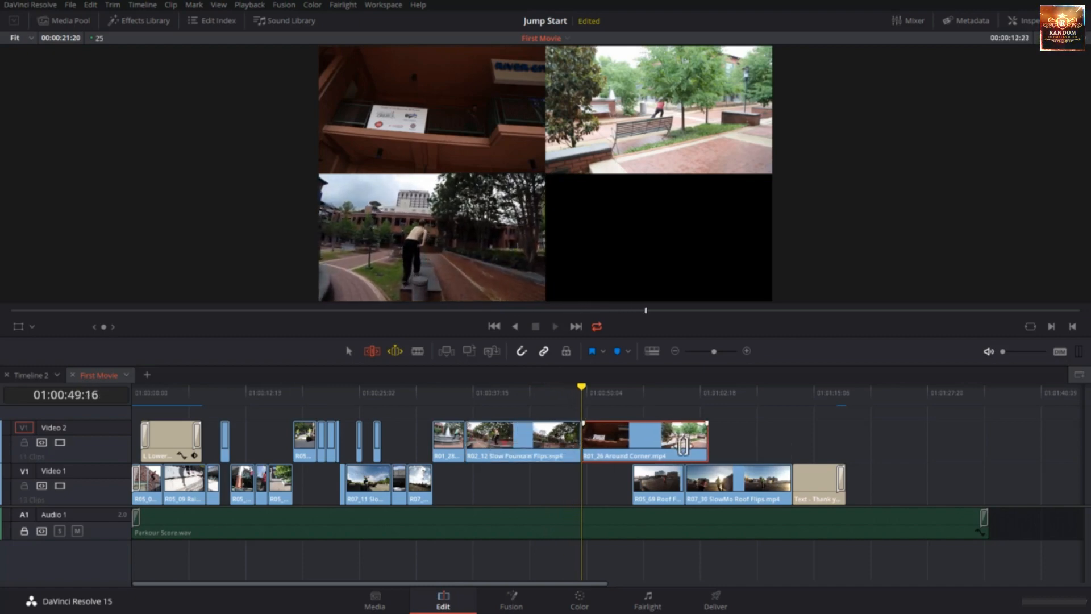
pyautogui.press('k')
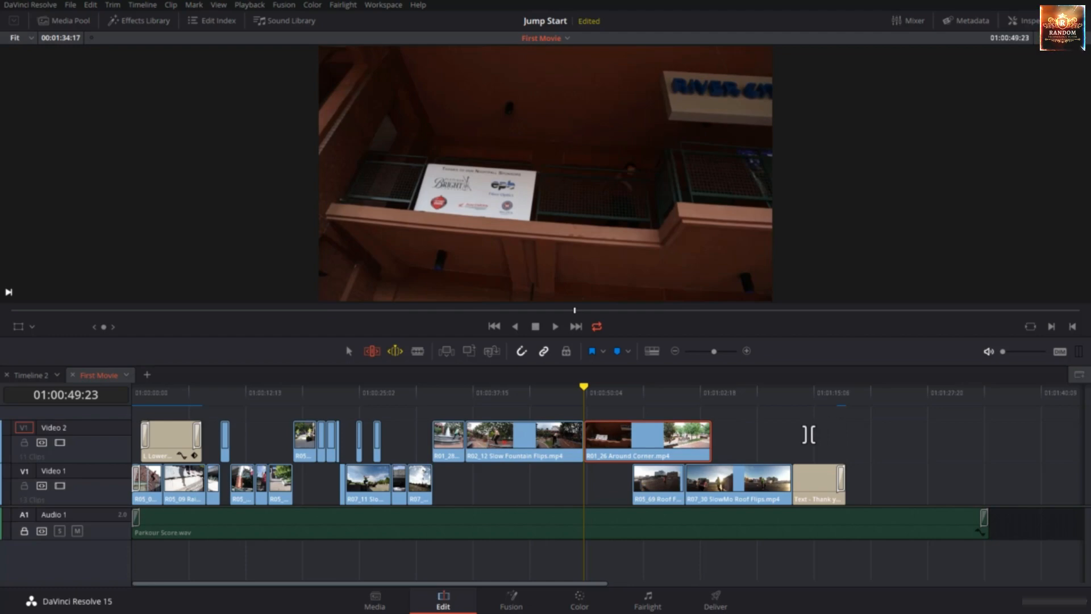
pyautogui.hotkey('ctrl', 'z')
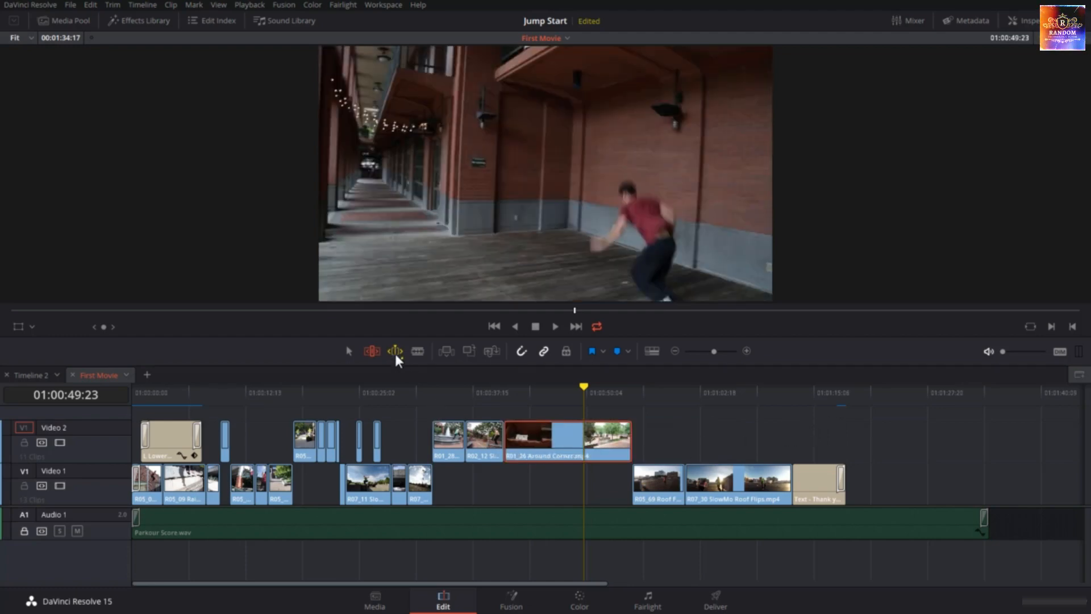
# Switch the dynamic trim mode to Slip and slip the R01_26 Around Corner clip's content forward in two passes.
pyautogui.rightClick(396, 355)
pyautogui.click(407, 369)
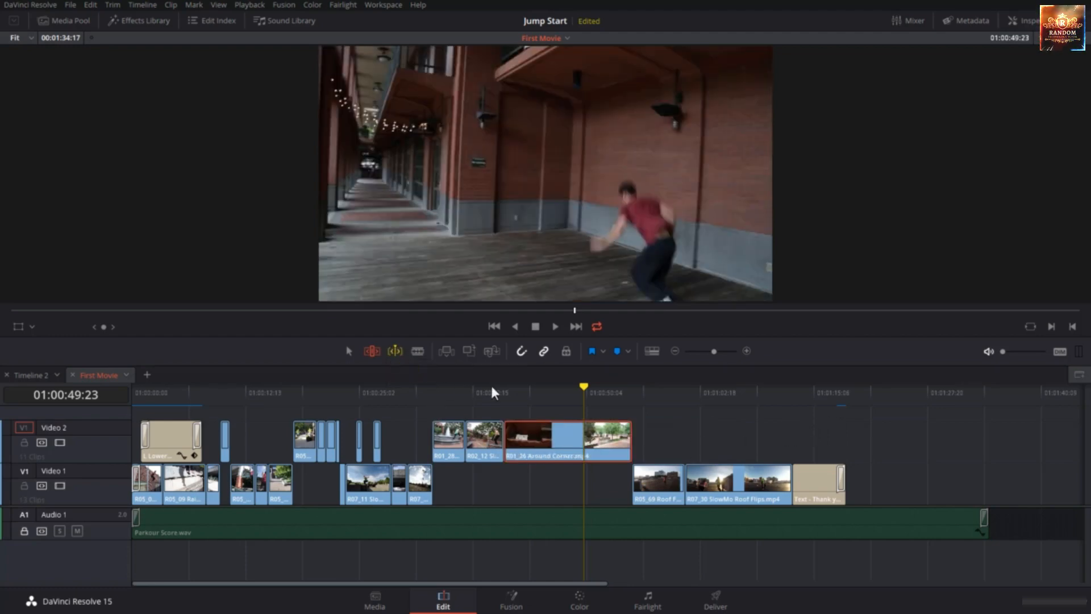
pyautogui.press('l')
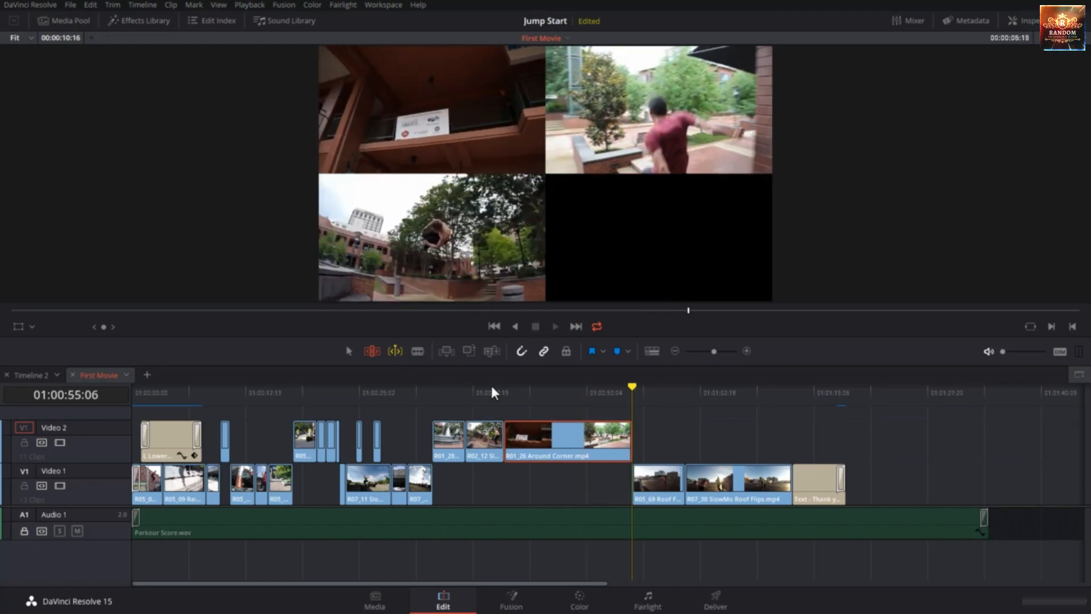
pyautogui.press('k')
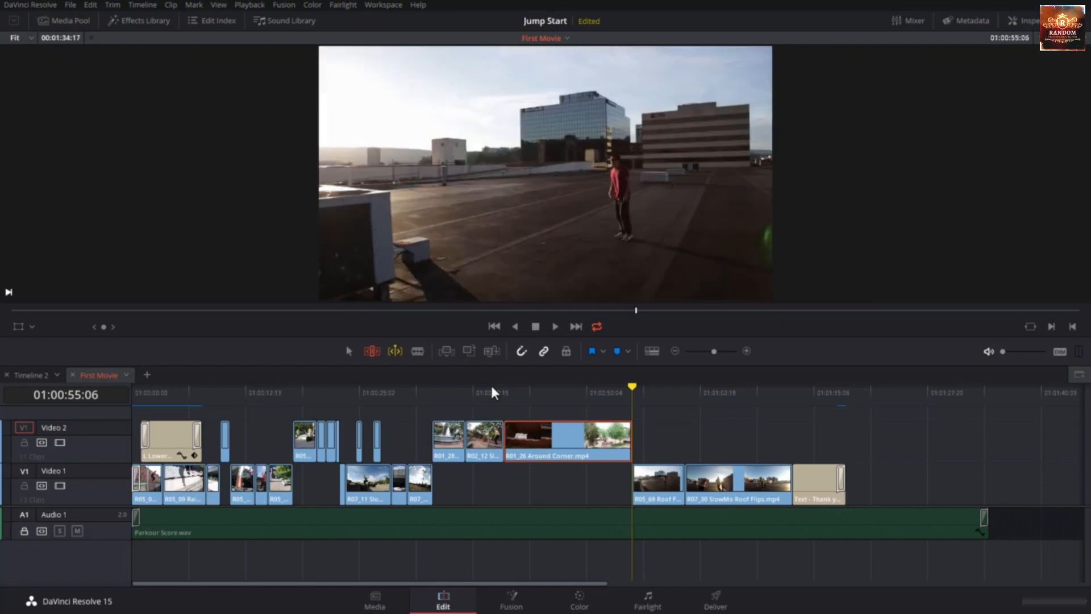
pyautogui.press('l')
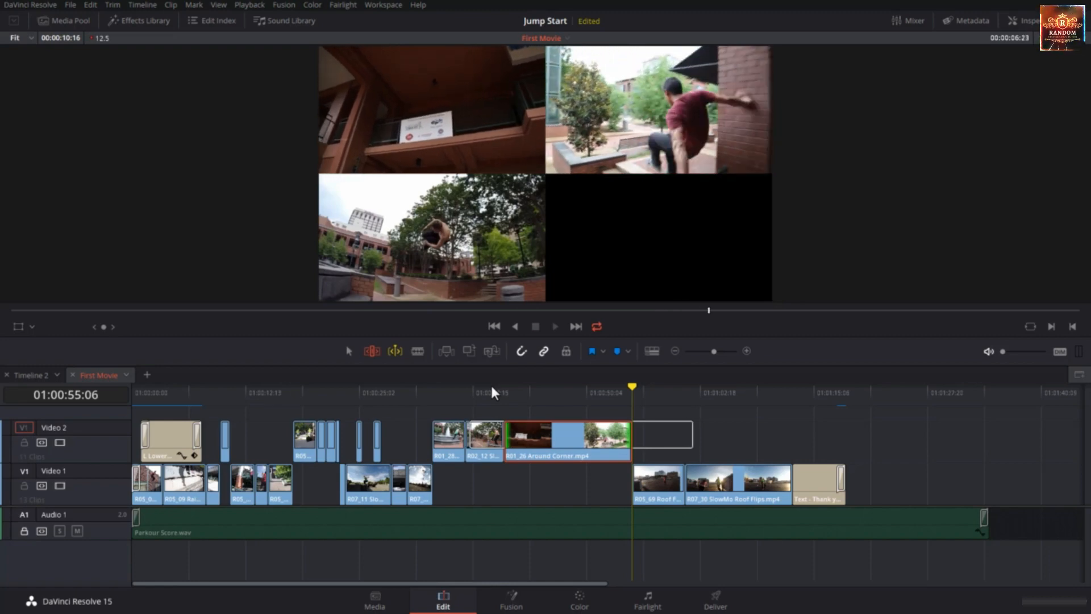
pyautogui.press('k')
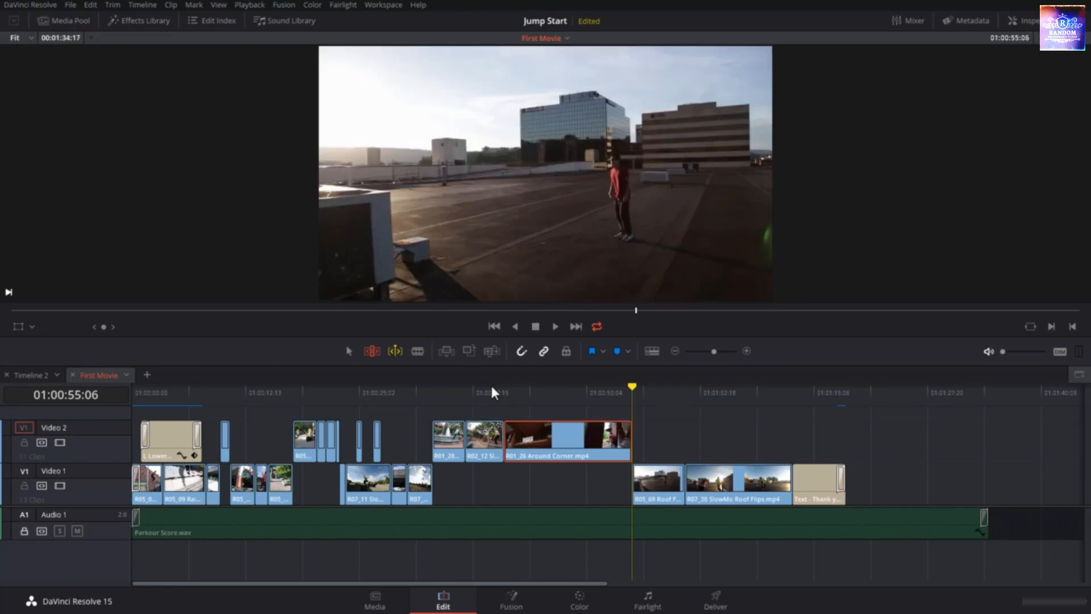
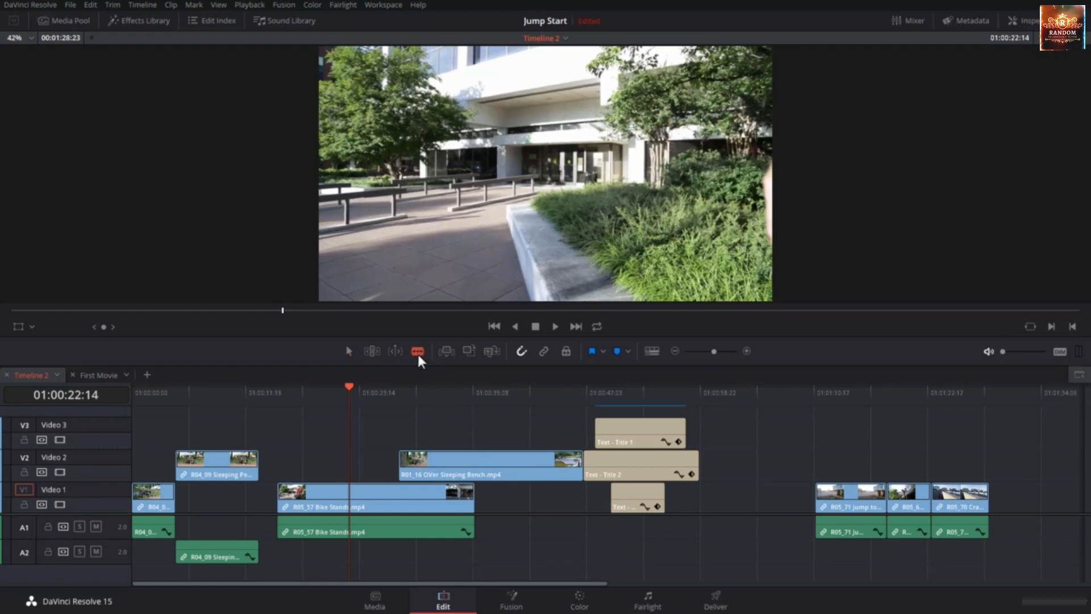
# Split the R01_16 Over Sleeping Bench clip on Video 2 of Timeline 2 at two points with the Blade tool.
pyautogui.click(349, 351)
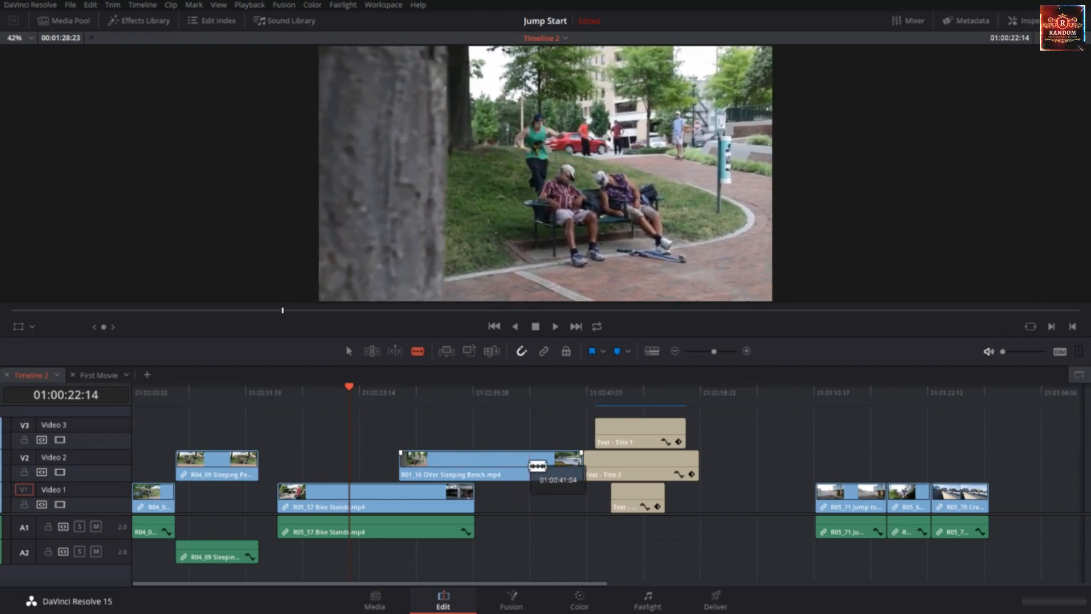
pyautogui.click(530, 466)
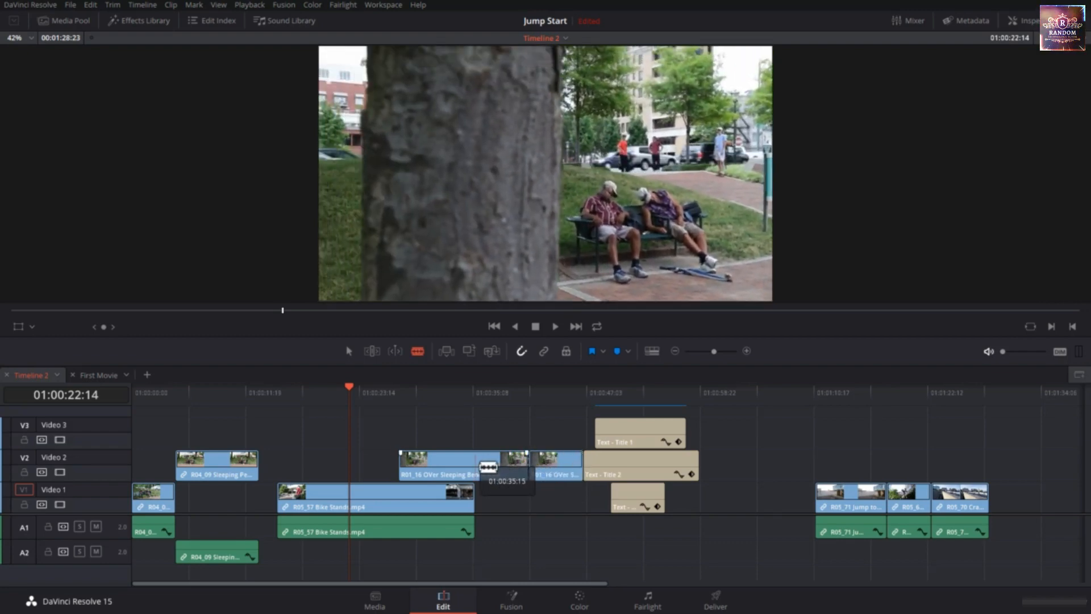
pyautogui.click(488, 471)
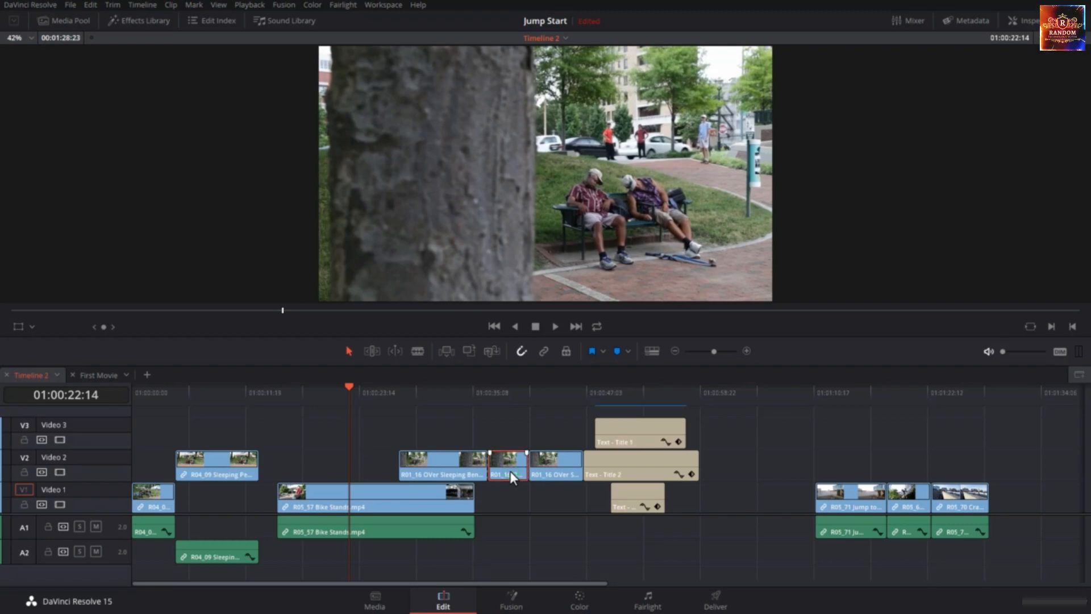
# Ripple-delete the middle piece of the R01_16 Over Sleeping Bench clip, then undo the deletion and both cuts.
pyautogui.press('Delete')
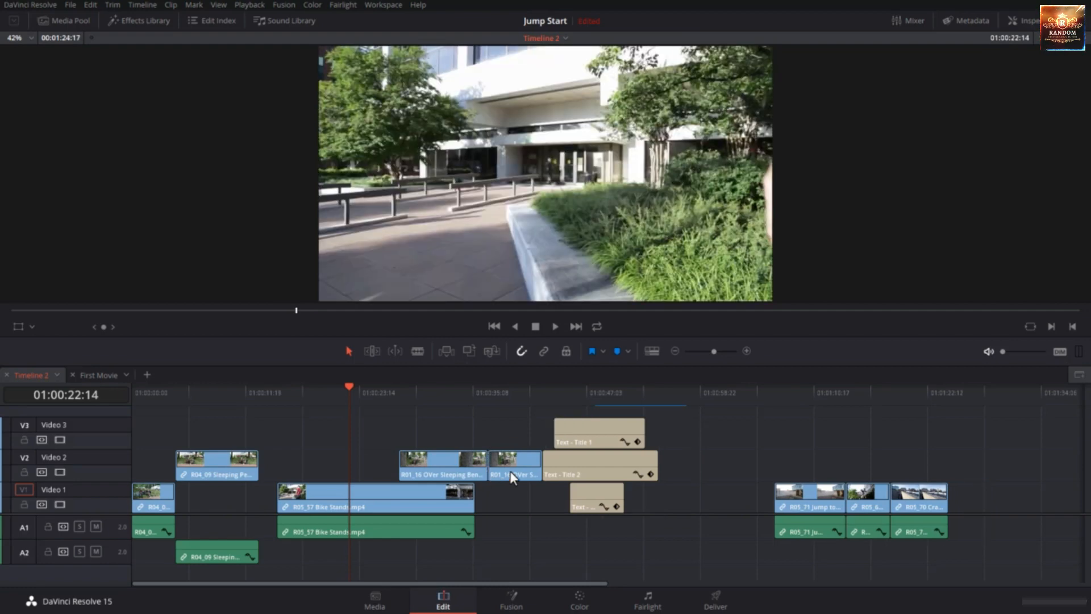
pyautogui.hotkey('ctrl', 'z')
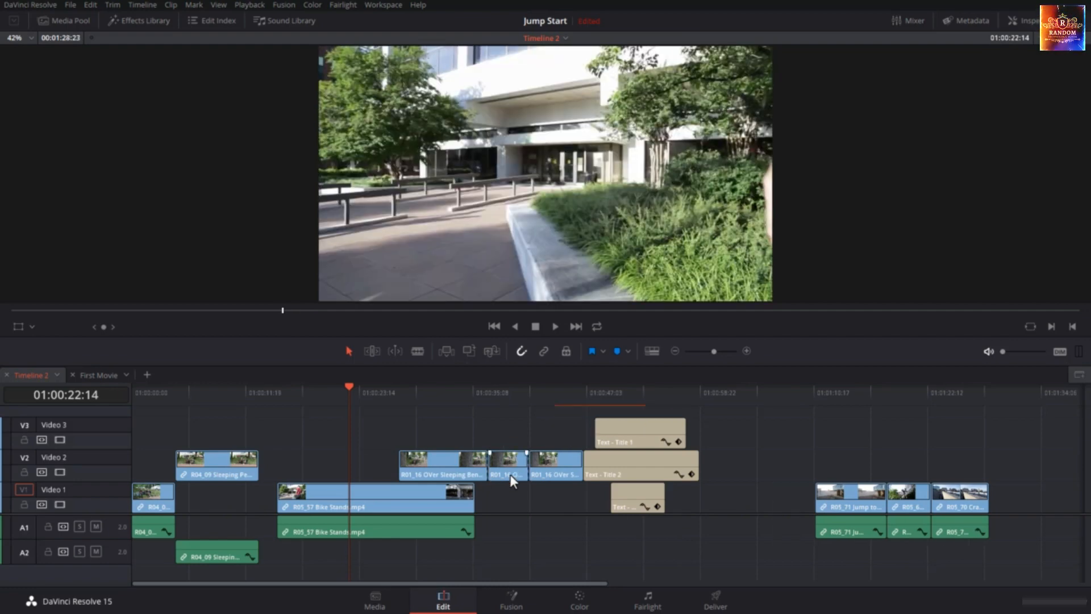
pyautogui.hotkey('ctrl', 'z')
# Try cutting the Title 1, Title 2 and Title 3 clips individually with the Blade tool, then undo the three cuts.
pyautogui.press('b')
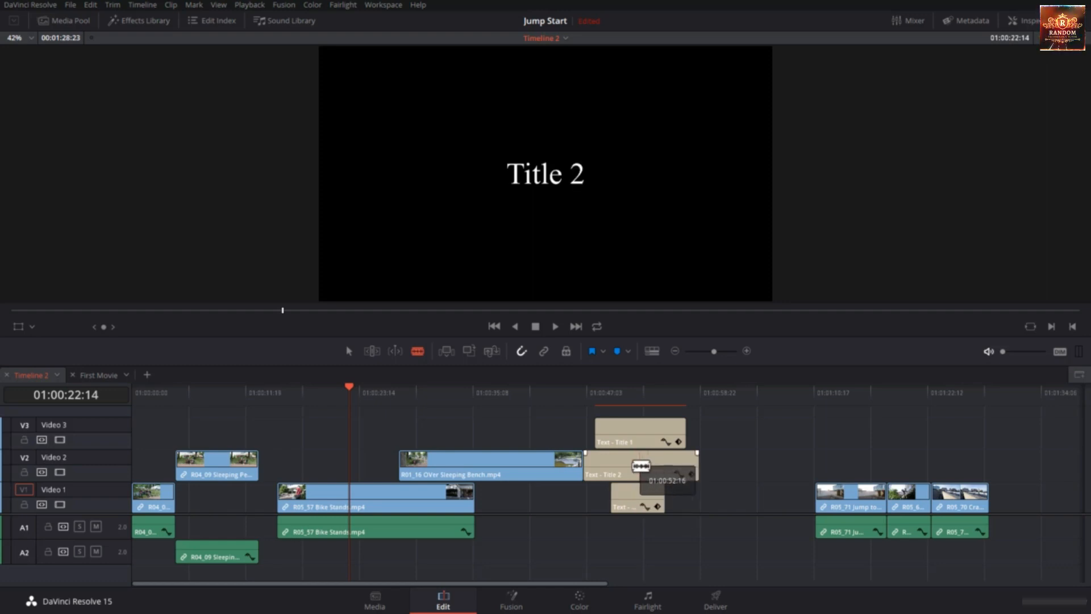
pyautogui.click(638, 439)
pyautogui.click(612, 465)
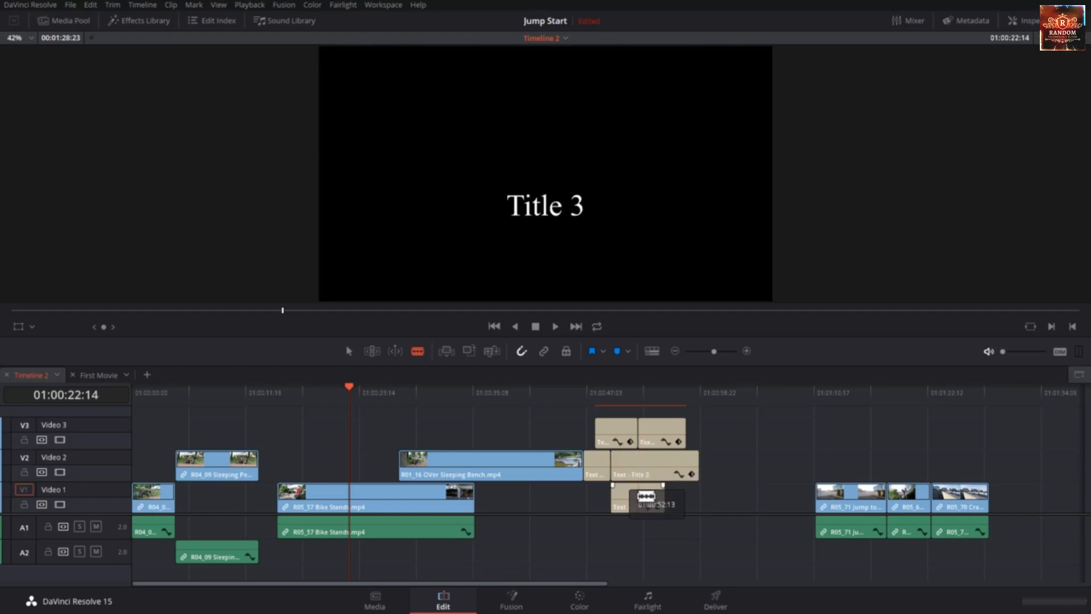
pyautogui.click(638, 497)
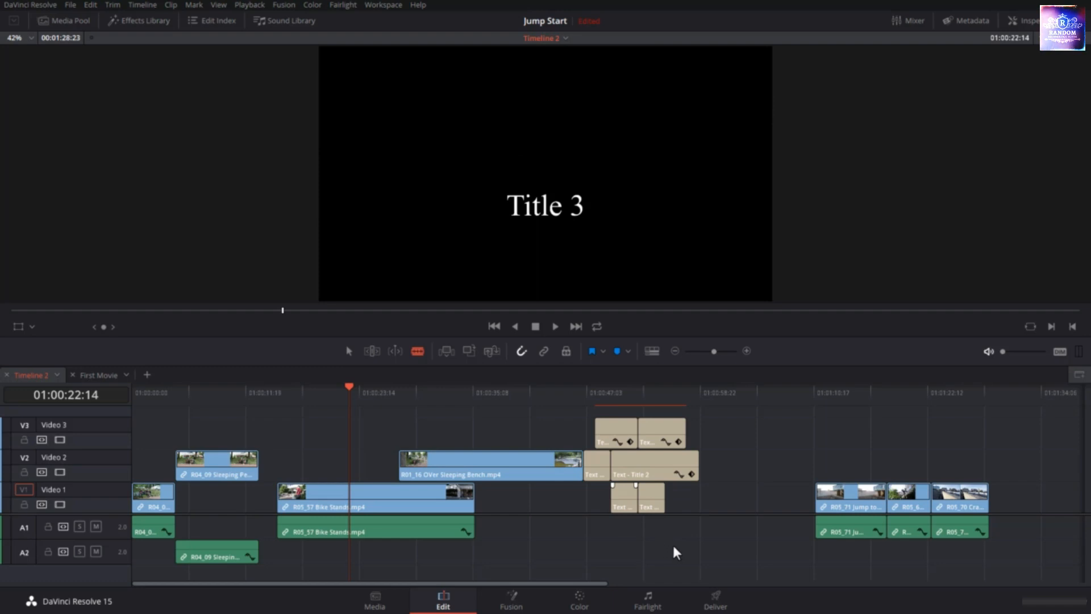
pyautogui.hotkey('ctrl', 'z')
pyautogui.hotkey('ctrl', 'z')
pyautogui.hotkey('ctrl', 'z')
# Try cutting Title 1 with the Blade tool while all three title clips are selected, then undo the cut and deselect them.
pyautogui.moveTo(725, 556); pyautogui.dragTo(633, 425)
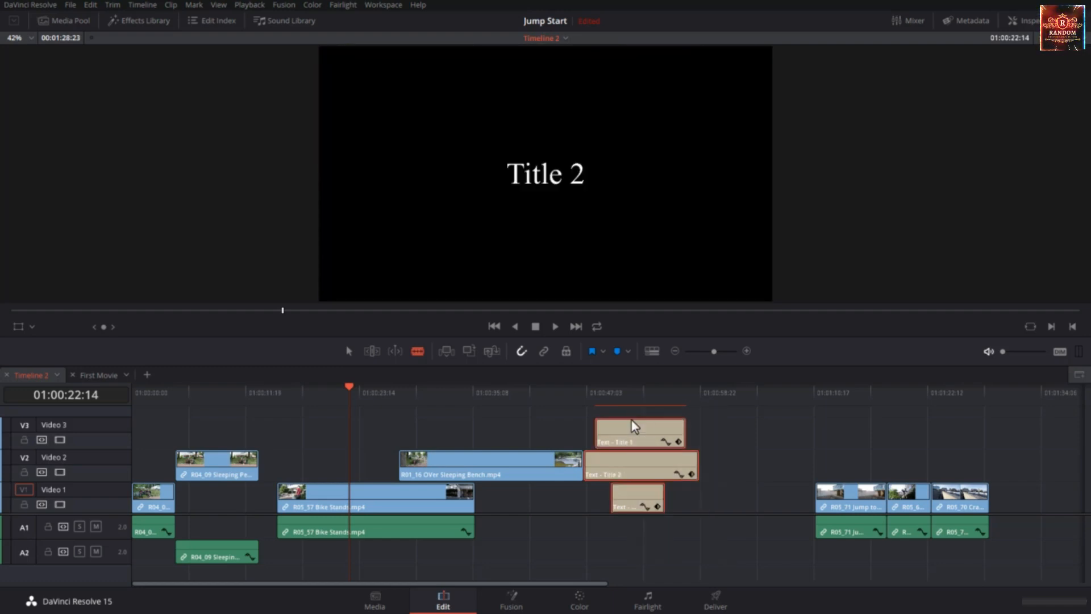
pyautogui.click(632, 434)
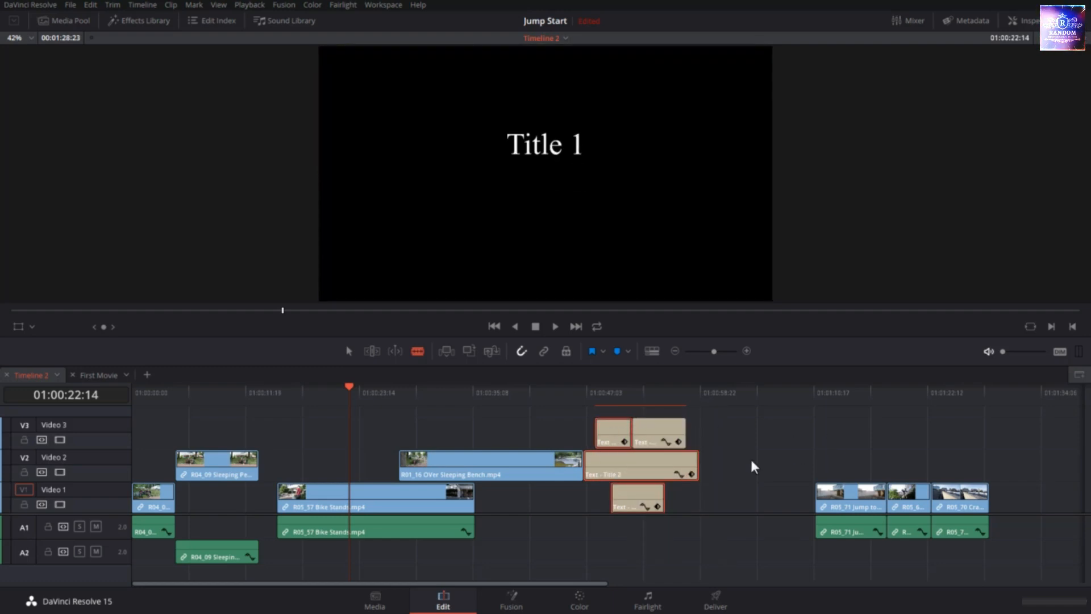
pyautogui.hotkey('ctrl', 'z')
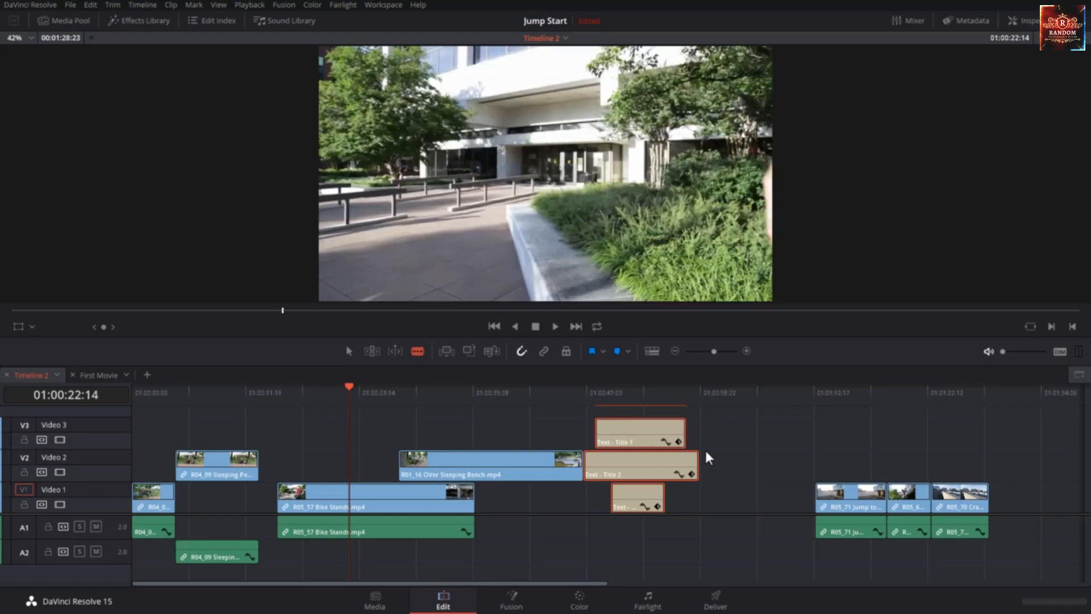
pyautogui.click(682, 559)
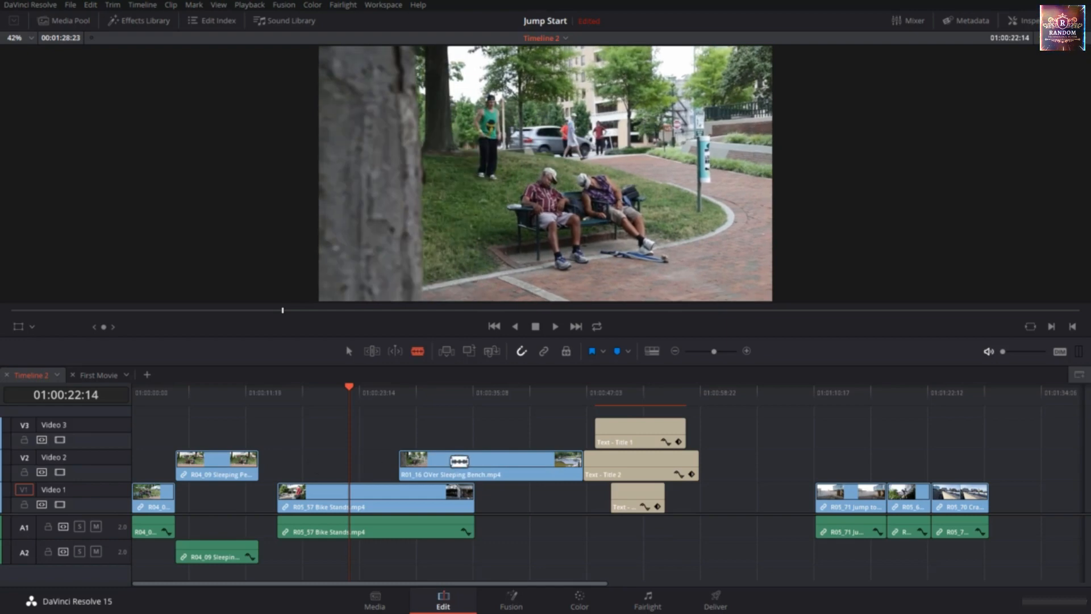
# Cut the R01_16 Over Sleeping Bench clip on Video 2 into five pieces with the Blade tool.
pyautogui.click(429, 466)
pyautogui.click(460, 466)
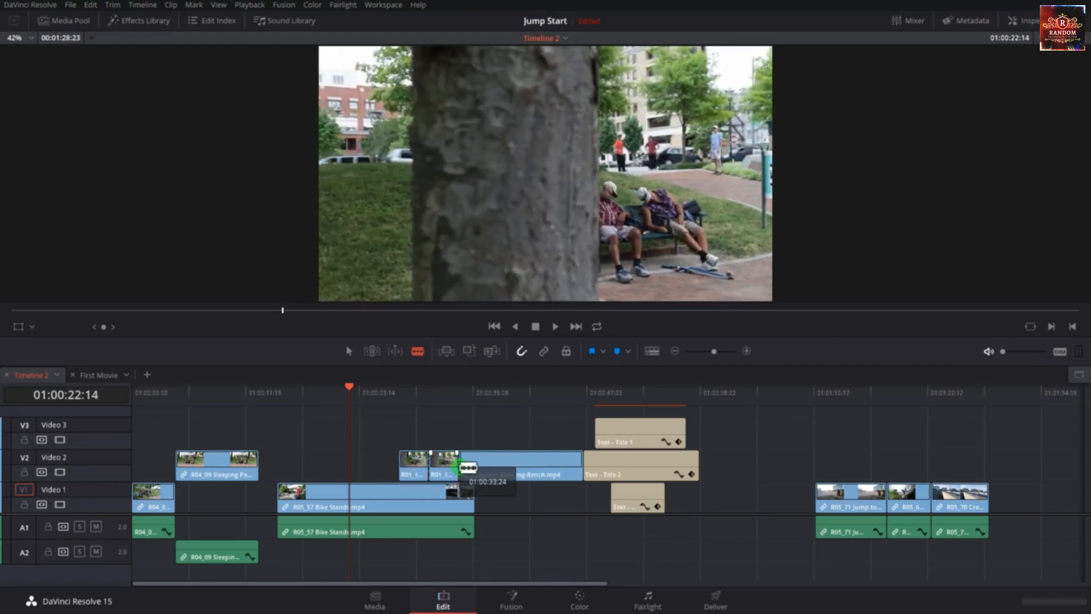
pyautogui.click(516, 463)
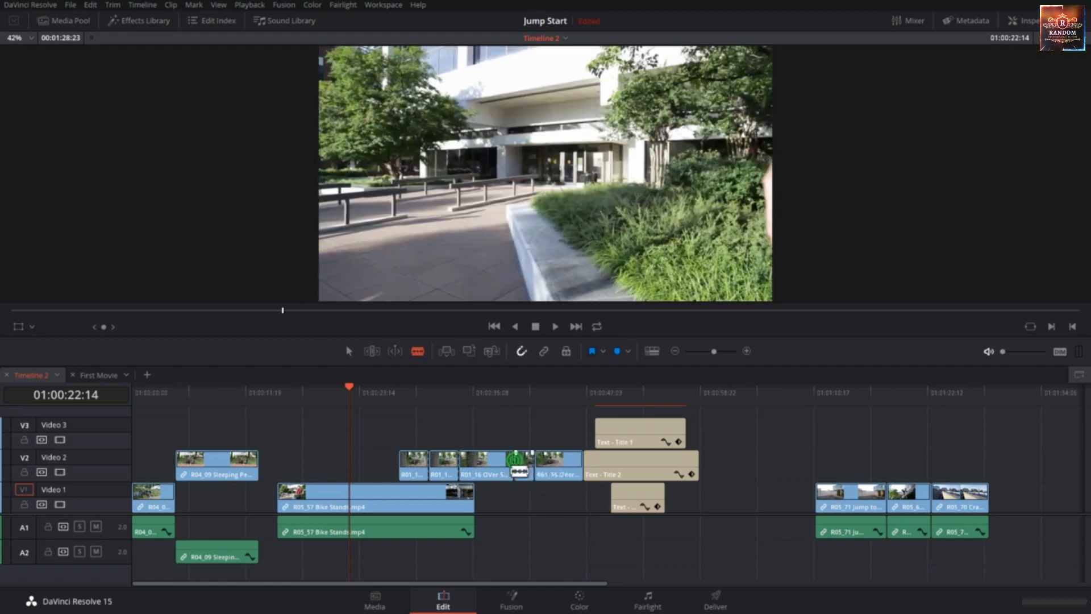
# Select the second and fourth pieces of the R01_16 Over Sleeping Bench clip together and ripple-delete them.
pyautogui.press('a')
pyautogui.click(520, 476)
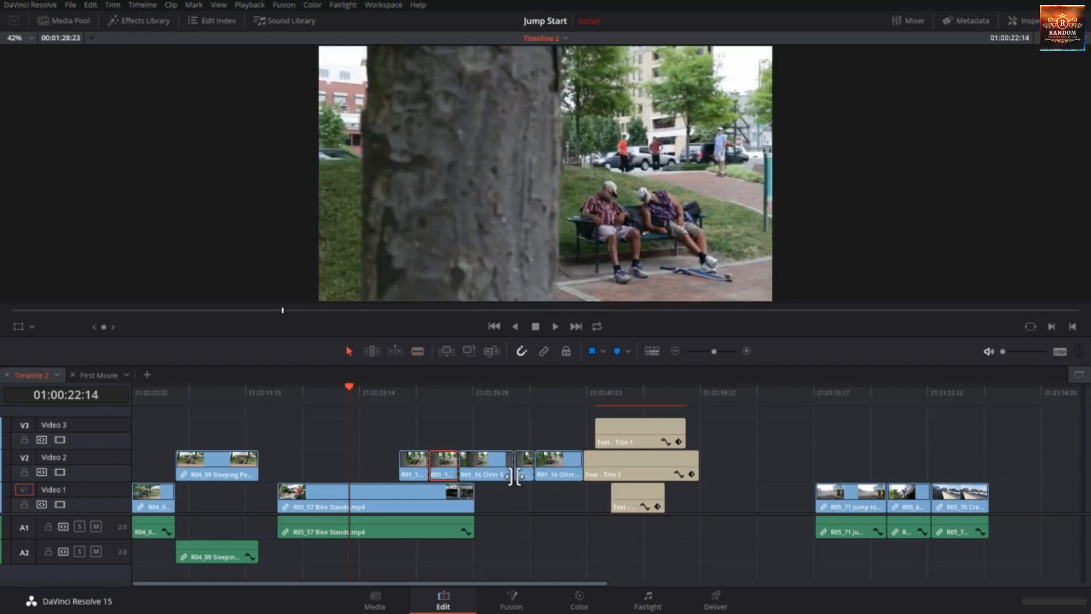
pyautogui.click(450, 468)
pyautogui.keyDown('ctrl'); pyautogui.click(524, 475); pyautogui.keyUp('ctrl')
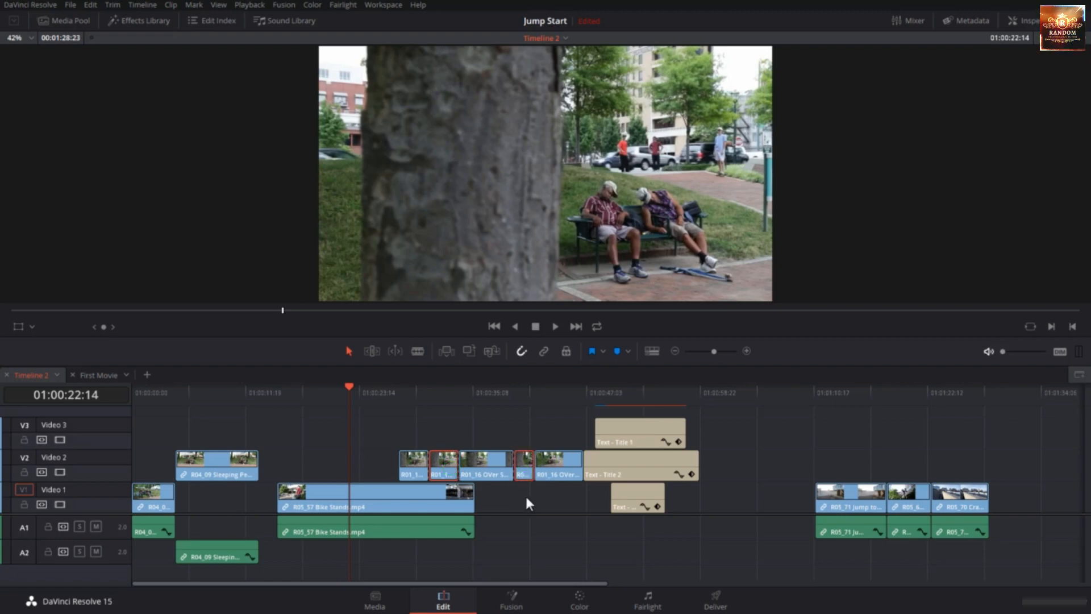
pyautogui.press('Delete')
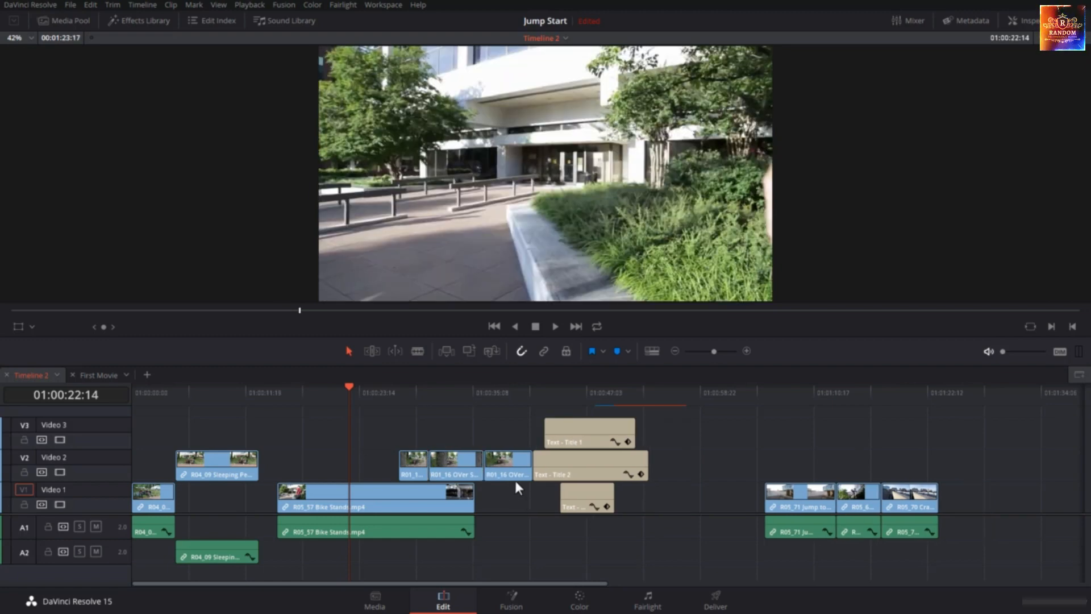
# Undo the deletion of the two pieces and the cuts in the R01_16 Over Sleeping Bench clip.
pyautogui.hotkey('ctrl', 'z')
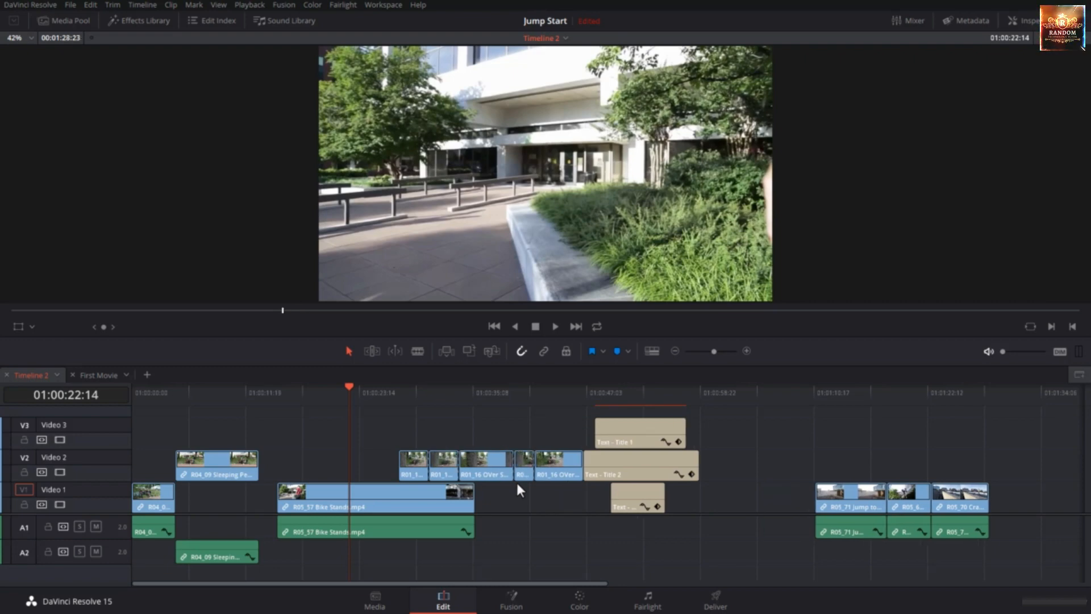
pyautogui.hotkey('ctrl', 'z')
pyautogui.hotkey('ctrl', 'z')
pyautogui.hotkey('ctrl', 'z')
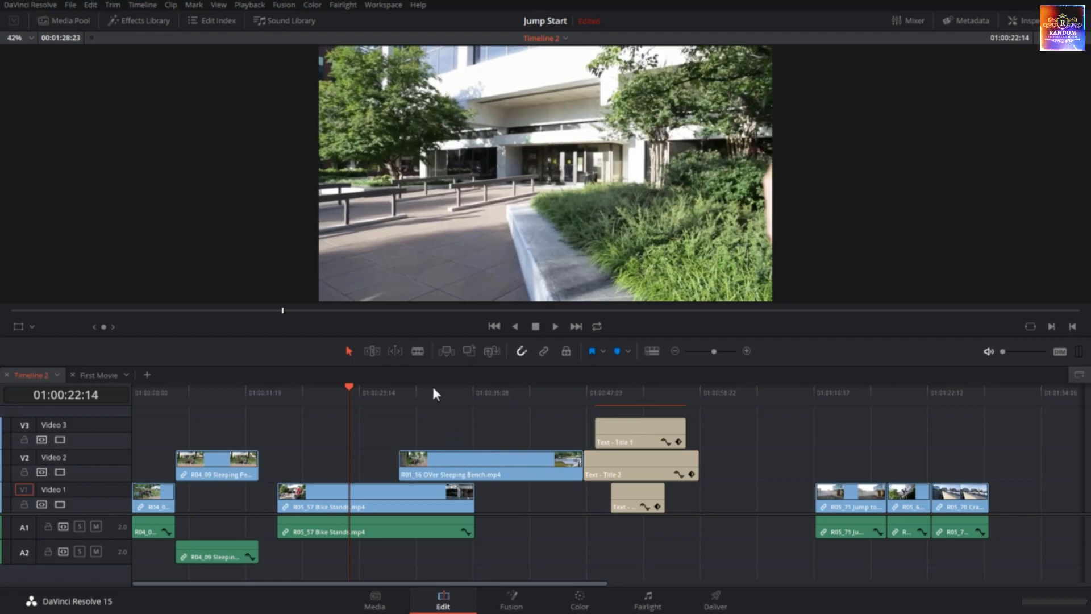
# Try cutting the R05_57 Bike Stands audio with the Blade tool while Linked Selection is on, then undo the cut.
pyautogui.press('b')
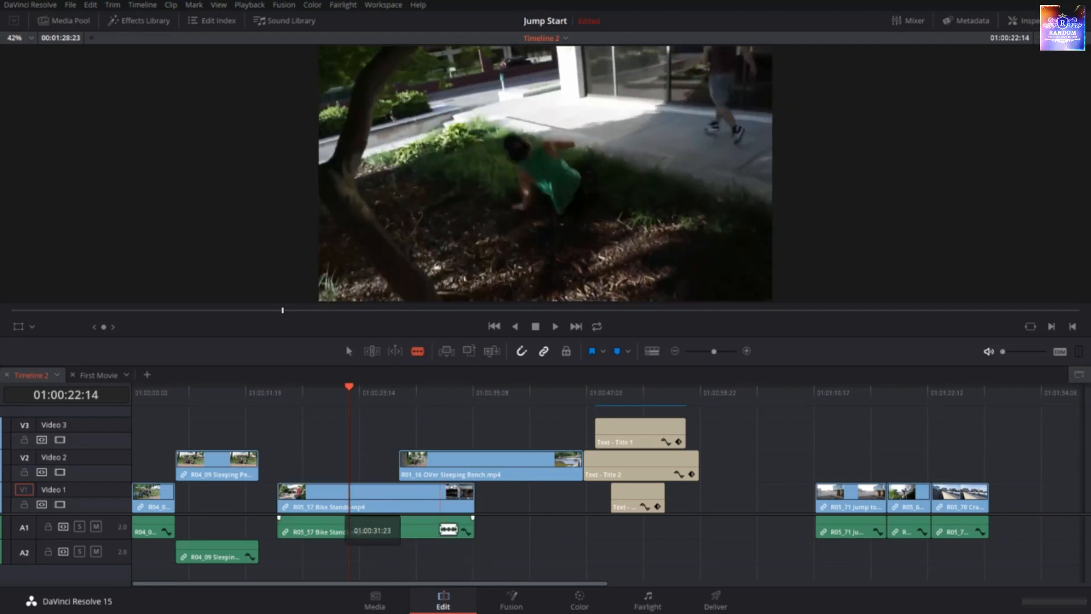
pyautogui.moveTo(458, 561); pyautogui.dragTo(484, 528)
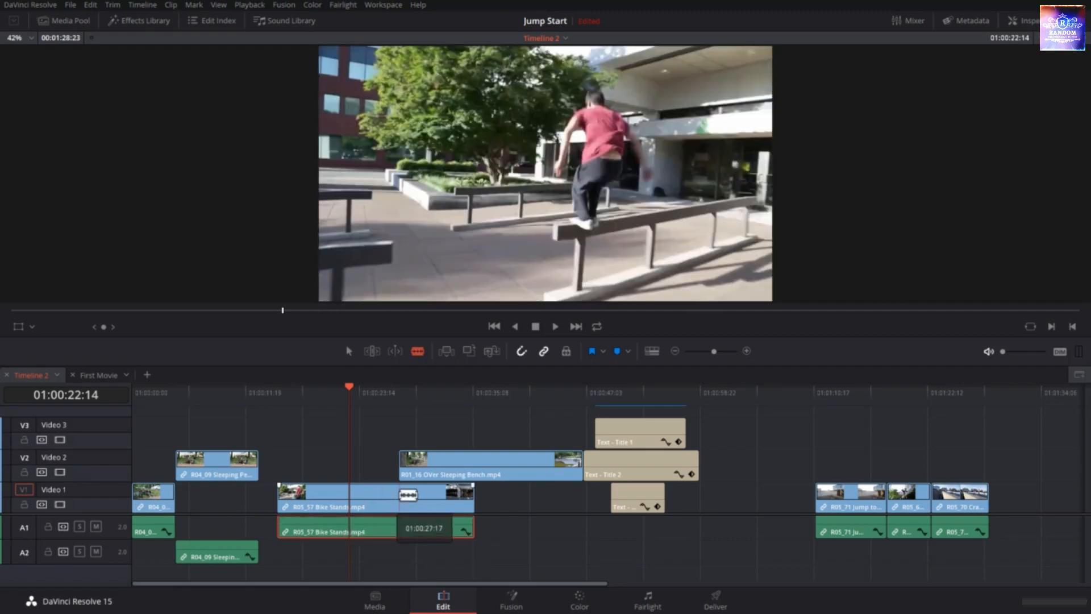
pyautogui.click(380, 525)
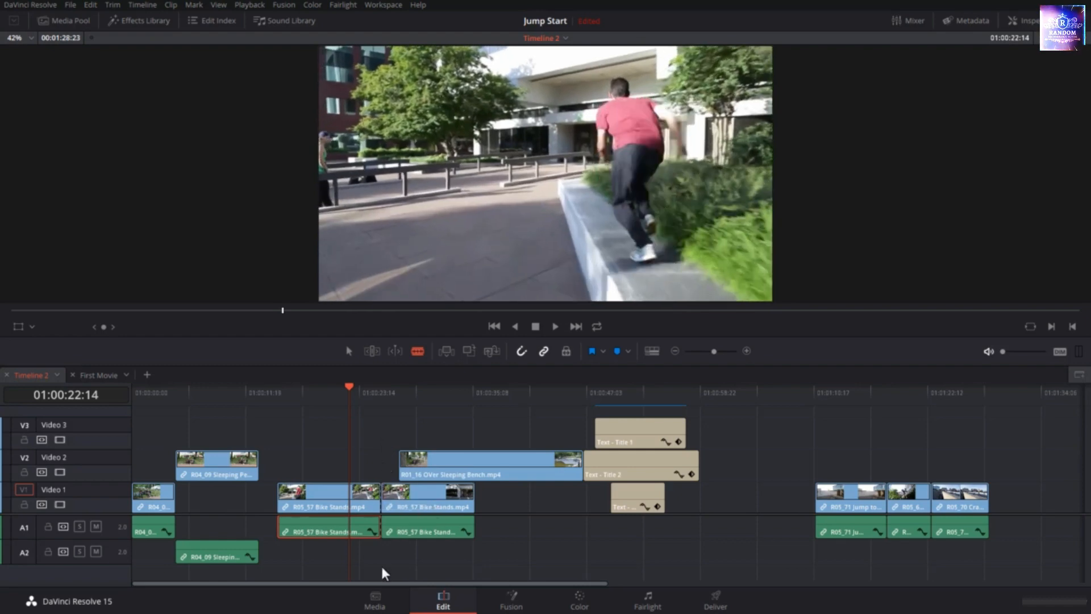
pyautogui.hotkey('ctrl', 'z')
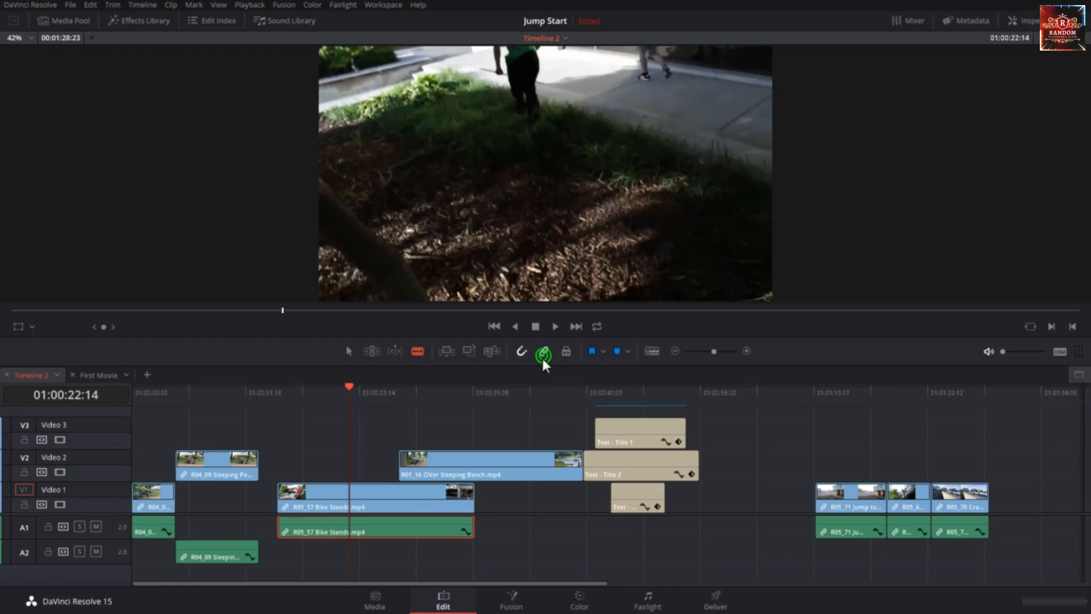
# Turn off Linked Selection and try cutting only the R05_57 Bike Stands audio at two points, then undo both cuts.
pyautogui.click(543, 353)
pyautogui.moveTo(469, 533); pyautogui.dragTo(416, 524)
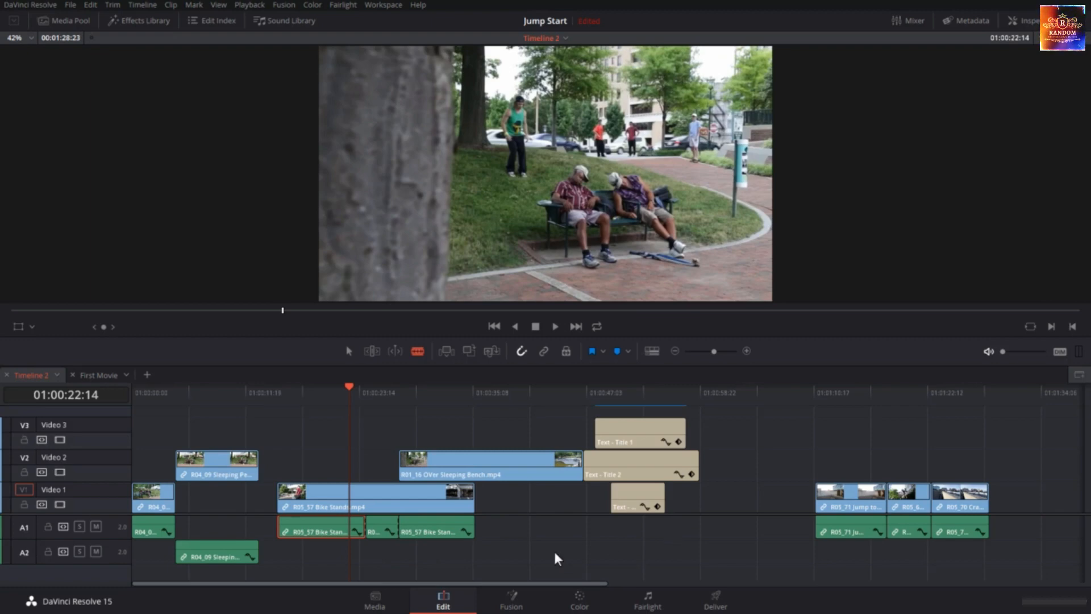
pyautogui.hotkey('ctrl', 'z')
pyautogui.hotkey('ctrl', 'z')
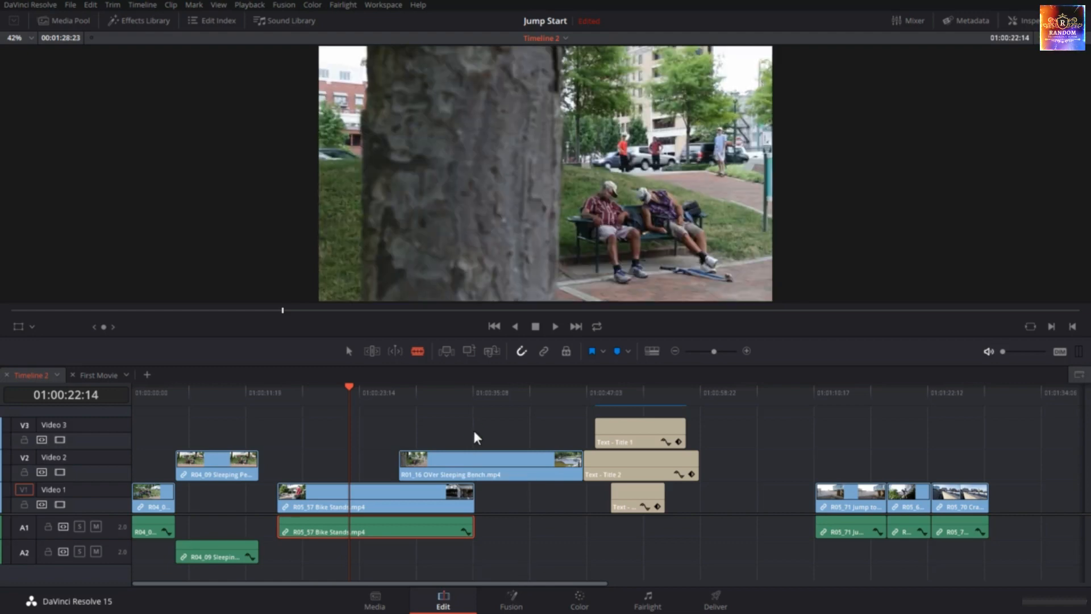
# Razor-cut the R01_16 OVer Sleeping Bench clip at 01:00:41:05.
pyautogui.click(473, 427)
pyautogui.click(149, 5)
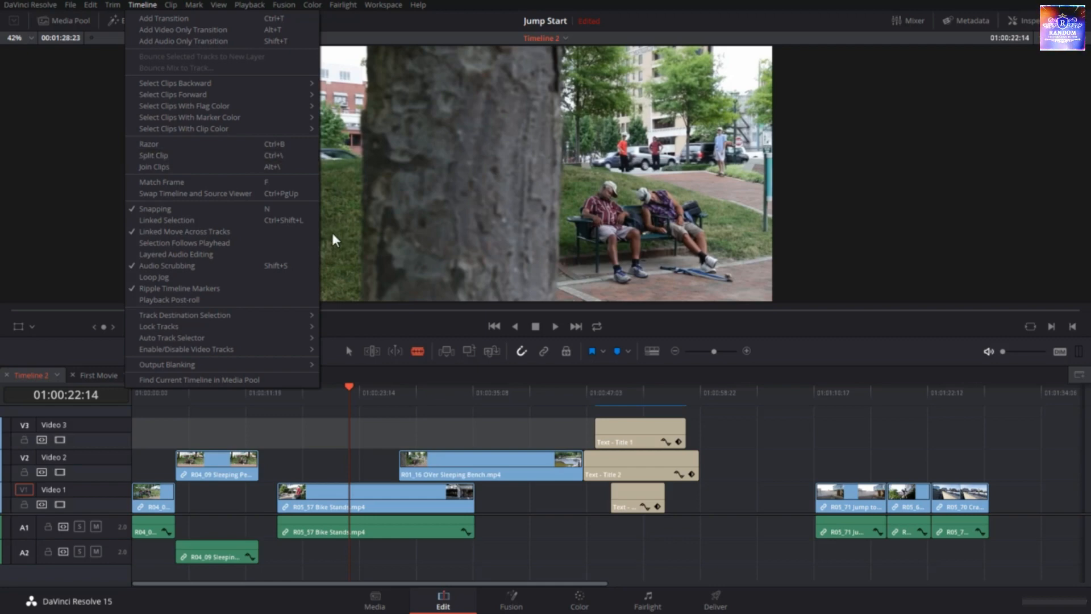
pyautogui.moveTo(469, 397); pyautogui.dragTo(529, 389)
pyautogui.press('Left')
pyautogui.press('Left')
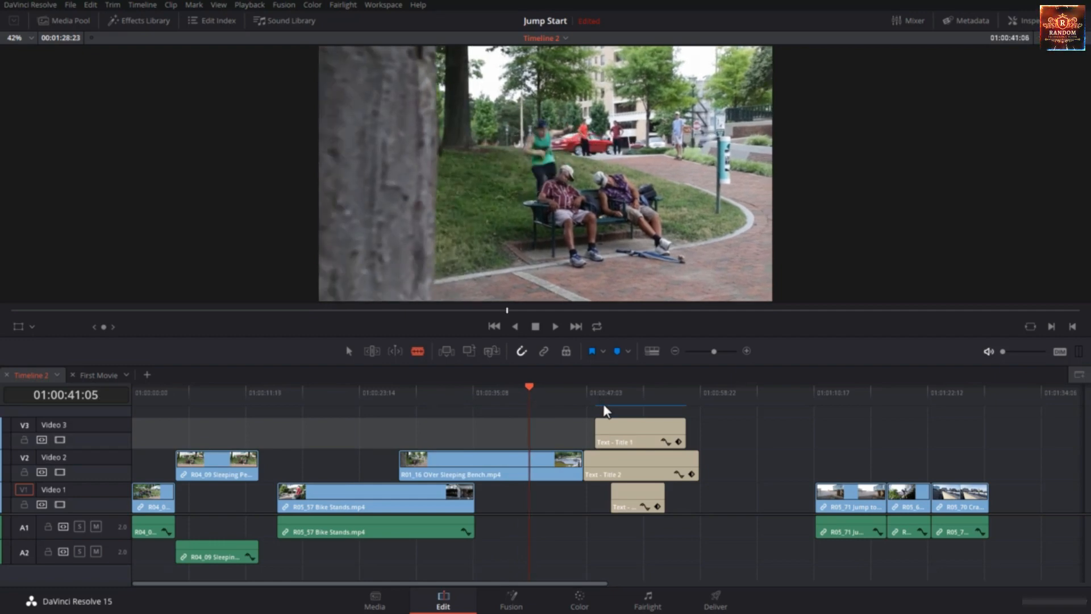
pyautogui.press('Right')
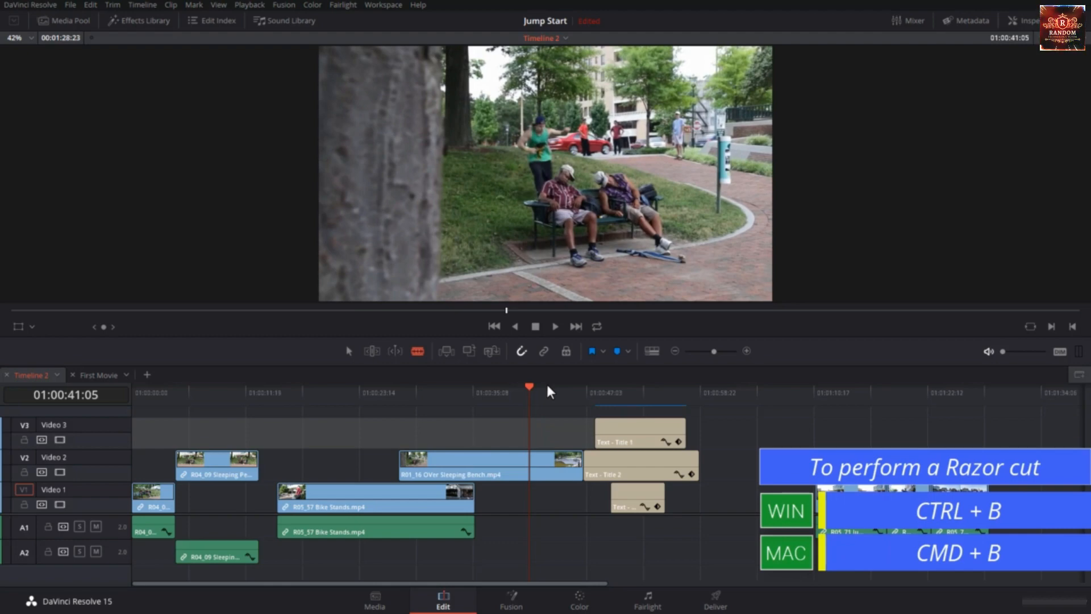
pyautogui.hotkey('ctrl', 'b')
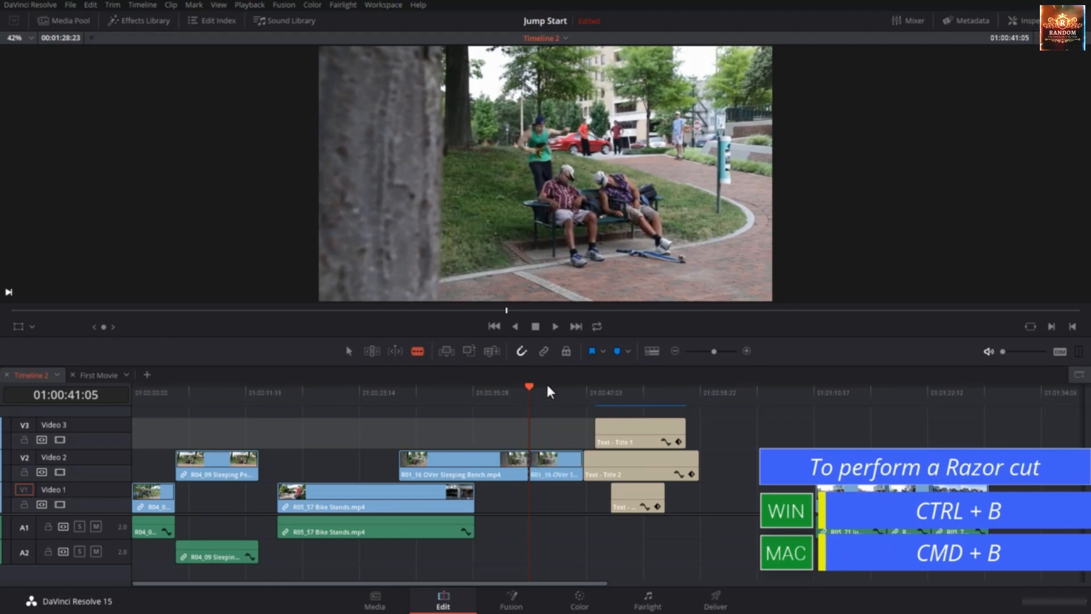
# Razor-cut the R01_16 OVer Sleeping Bench clip again at 01:00:36:24, select the middle piece, then undo both cuts.
pyautogui.click(489, 391)
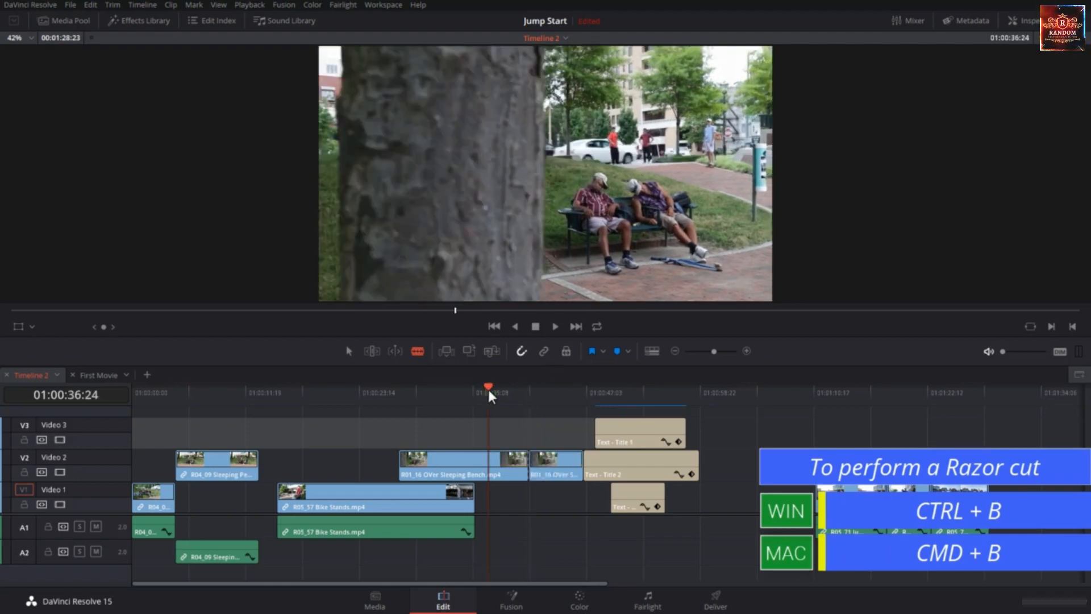
pyautogui.hotkey('ctrl', 'b')
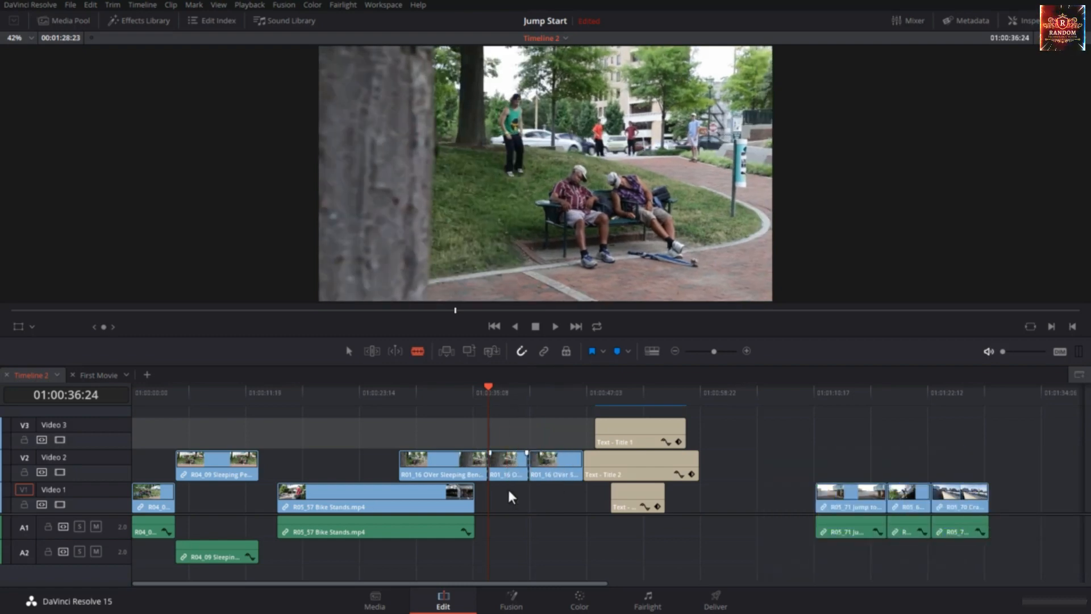
pyautogui.click(513, 468)
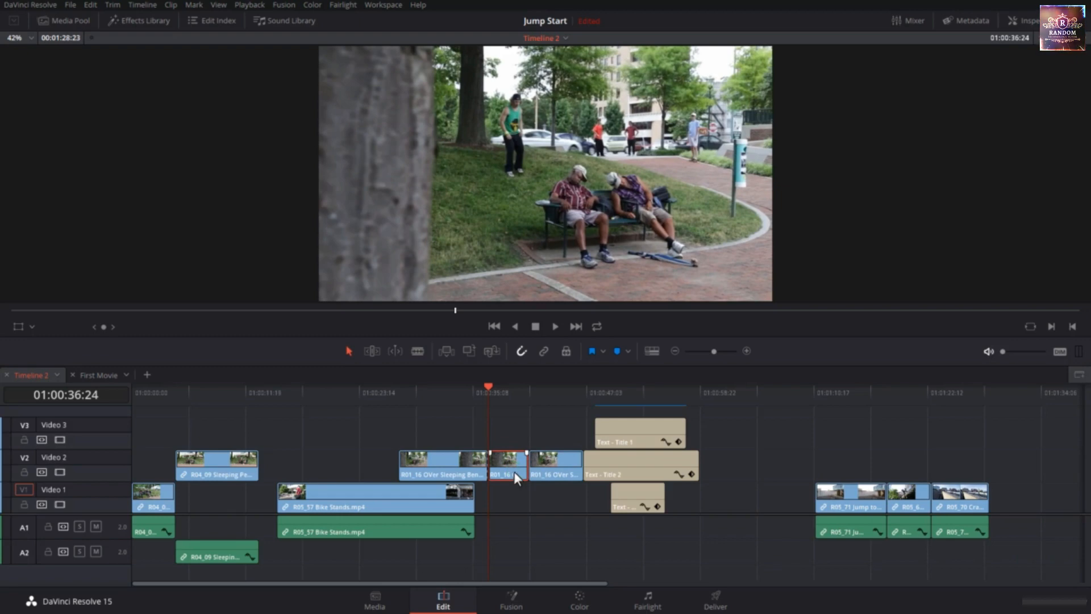
pyautogui.hotkey('ctrl', 'z')
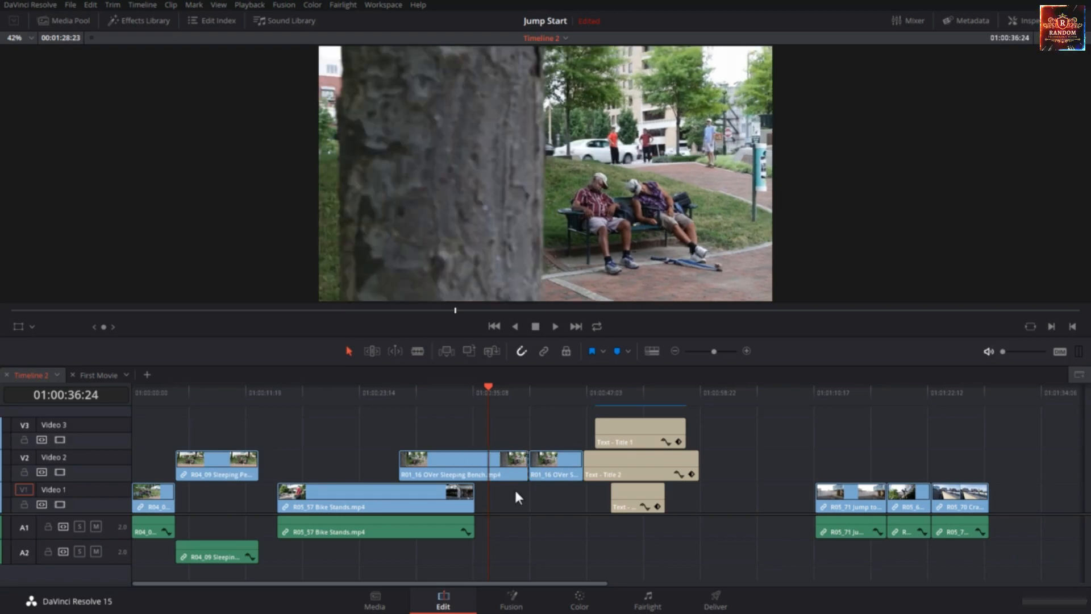
pyautogui.hotkey('ctrl', 'z')
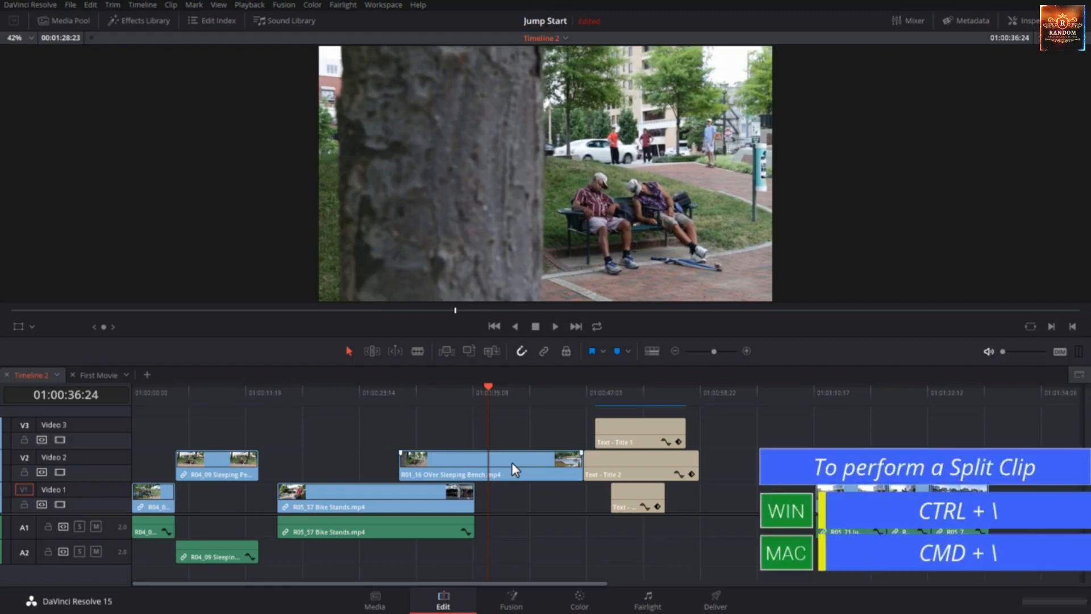
# Try Split Clip on the R01_16 OVer Sleeping Bench clip at 01:00:36:24 and 01:00:42:13, then undo both splits.
pyautogui.hotkey('ctrl', '\\')
pyautogui.click(540, 392)
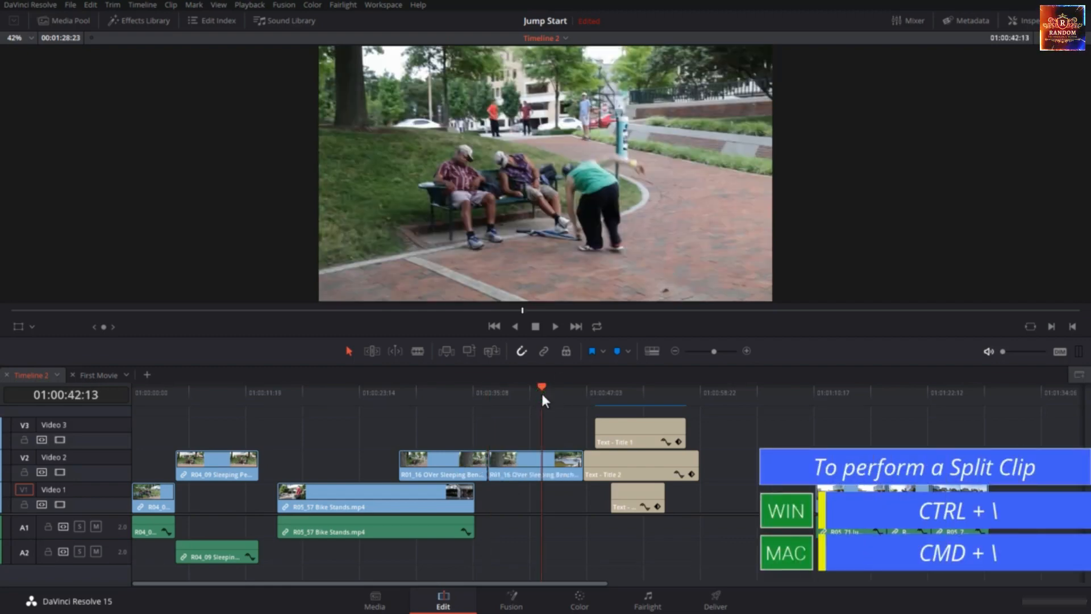
pyautogui.hotkey('ctrl', '\\')
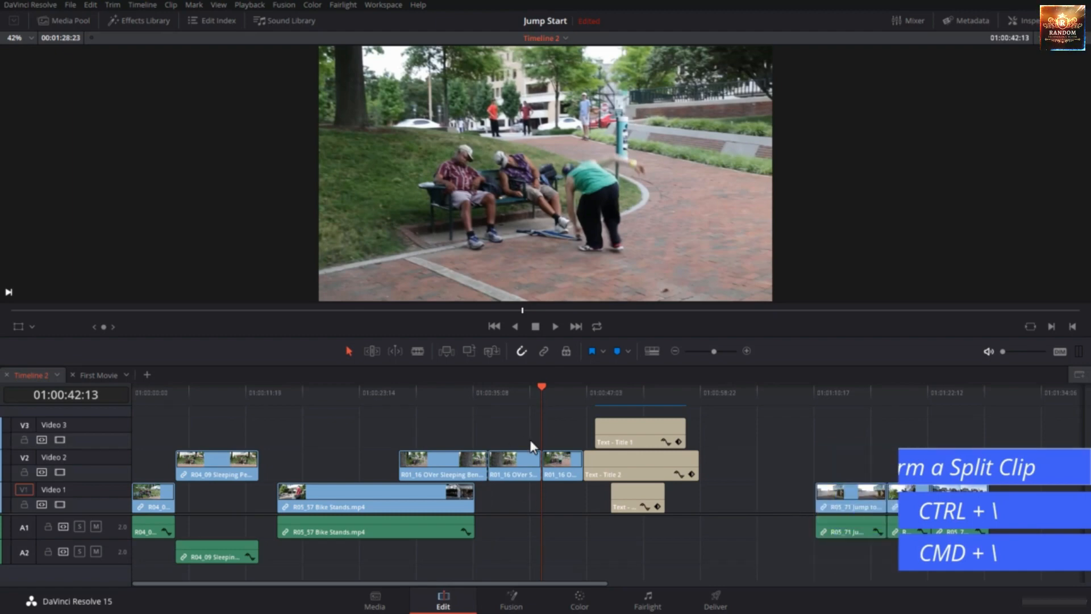
pyautogui.click(521, 471)
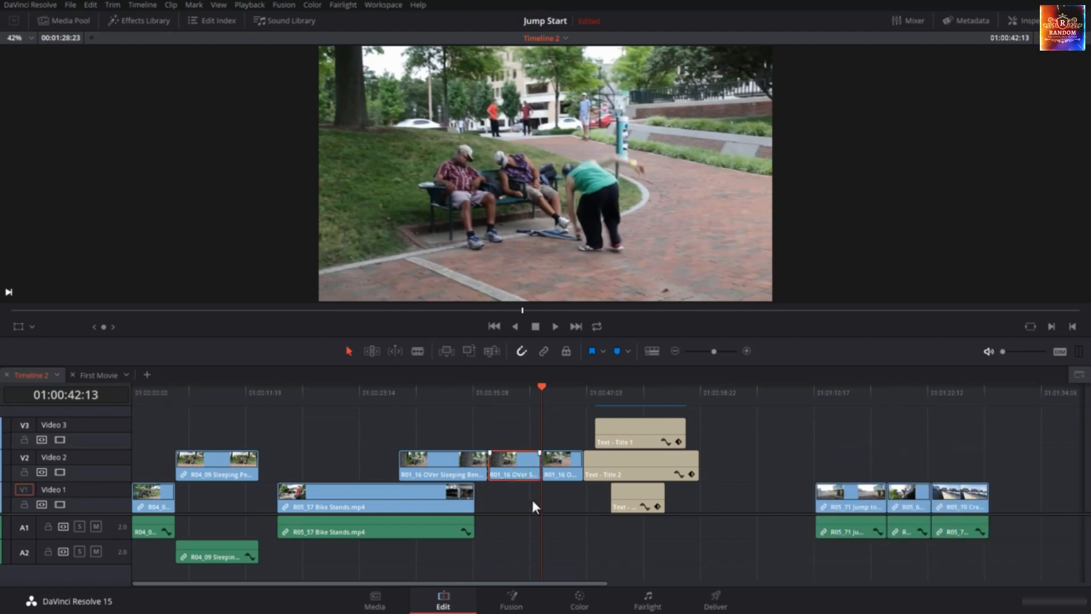
pyautogui.hotkey('ctrl', 'z')
pyautogui.hotkey('ctrl', 'z')
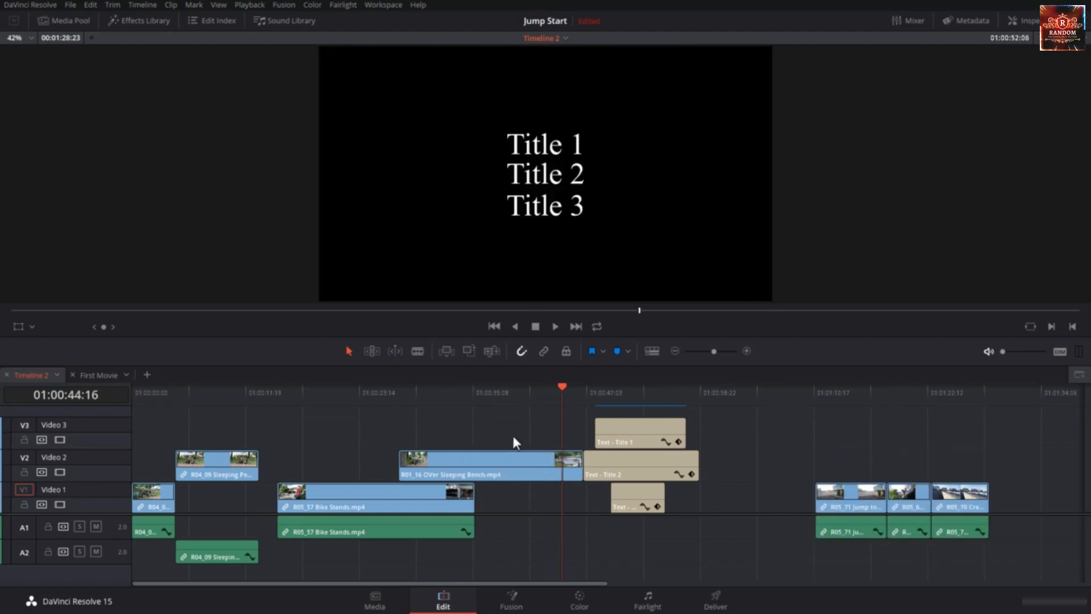
# Razor-cut all three stacked title clips at 01:00:52:00 and again at 01:00:49:16.
pyautogui.moveTo(514, 438); pyautogui.dragTo(633, 438)
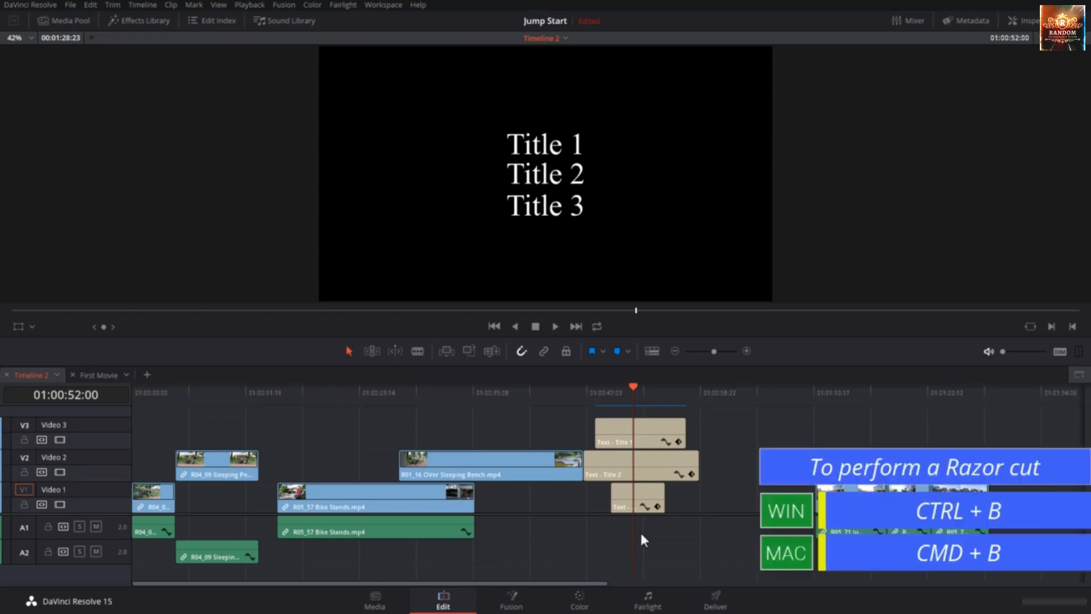
pyautogui.hotkey('ctrl', 'b')
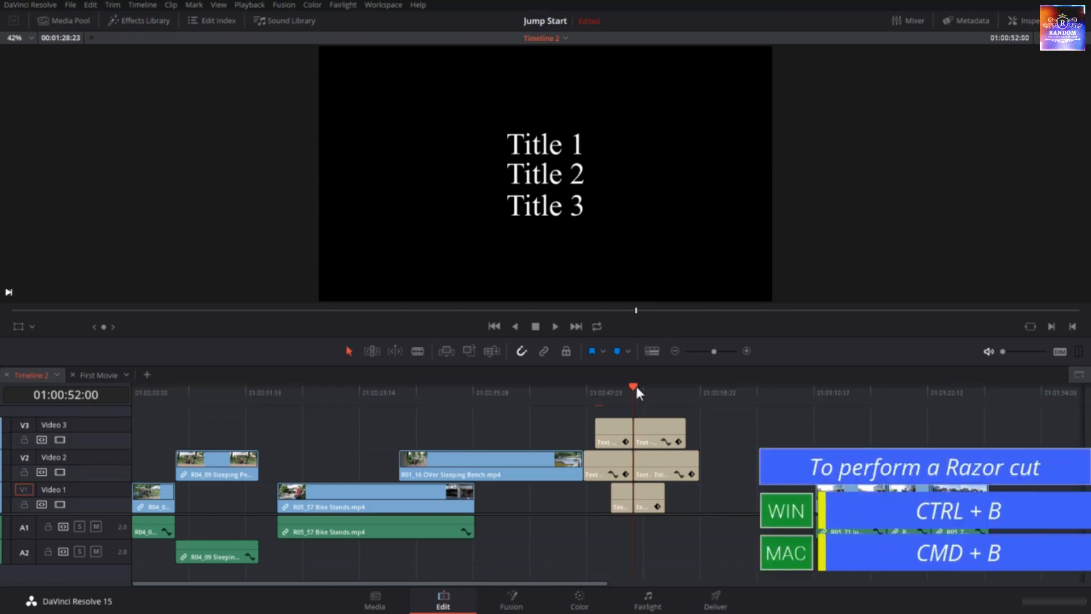
pyautogui.click(610, 391)
pyautogui.hotkey('ctrl', 'b')
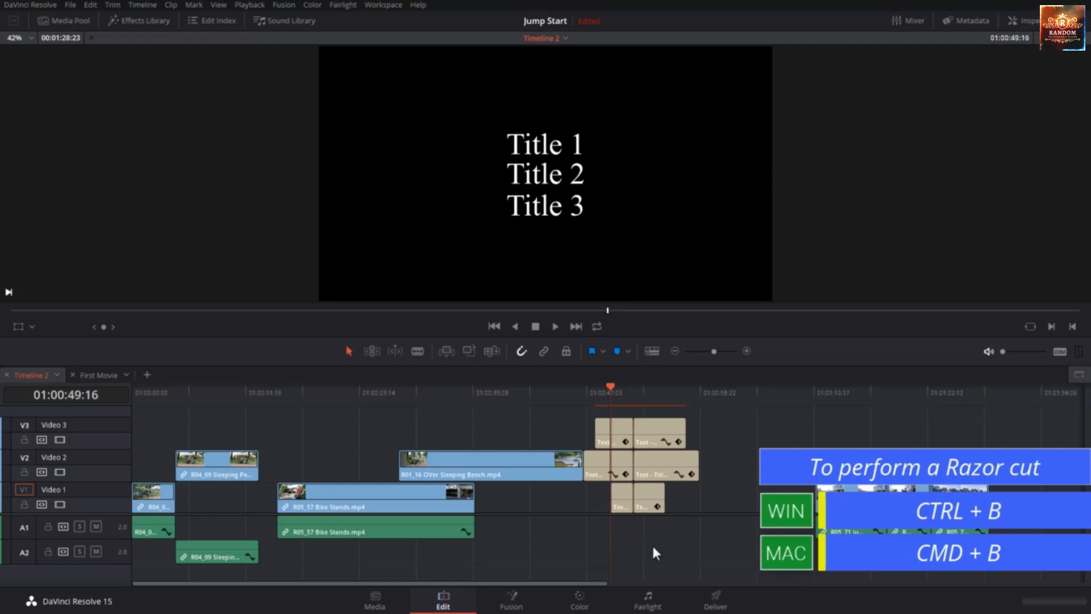
# Try deleting the title pieces after 01:00:52:00 on all three video tracks, then undo the deletion and the title cuts.
pyautogui.moveTo(652, 543); pyautogui.dragTo(686, 429)
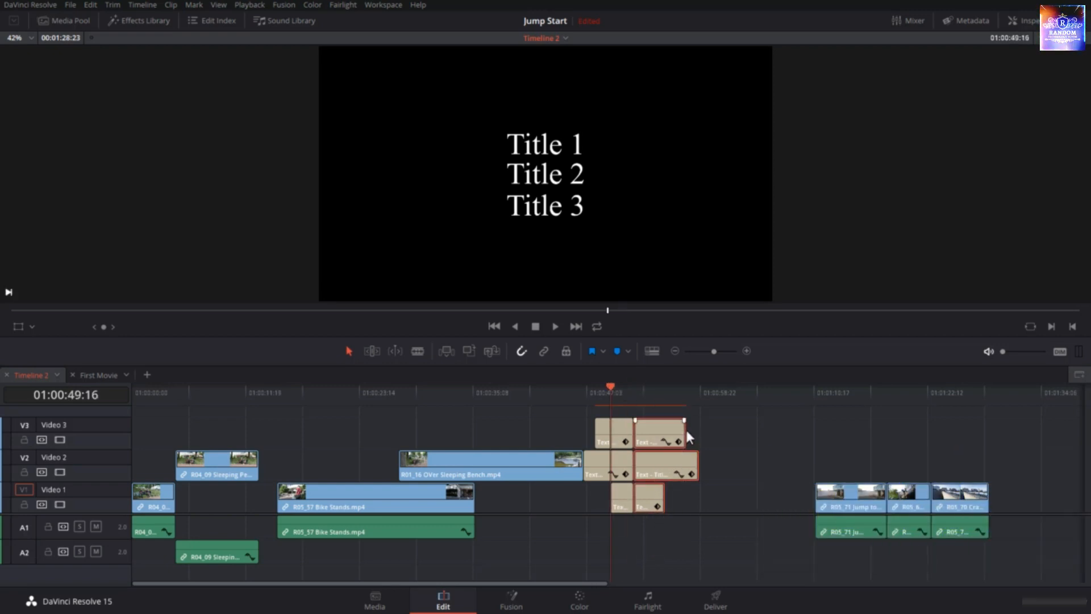
pyautogui.press('BackSpace')
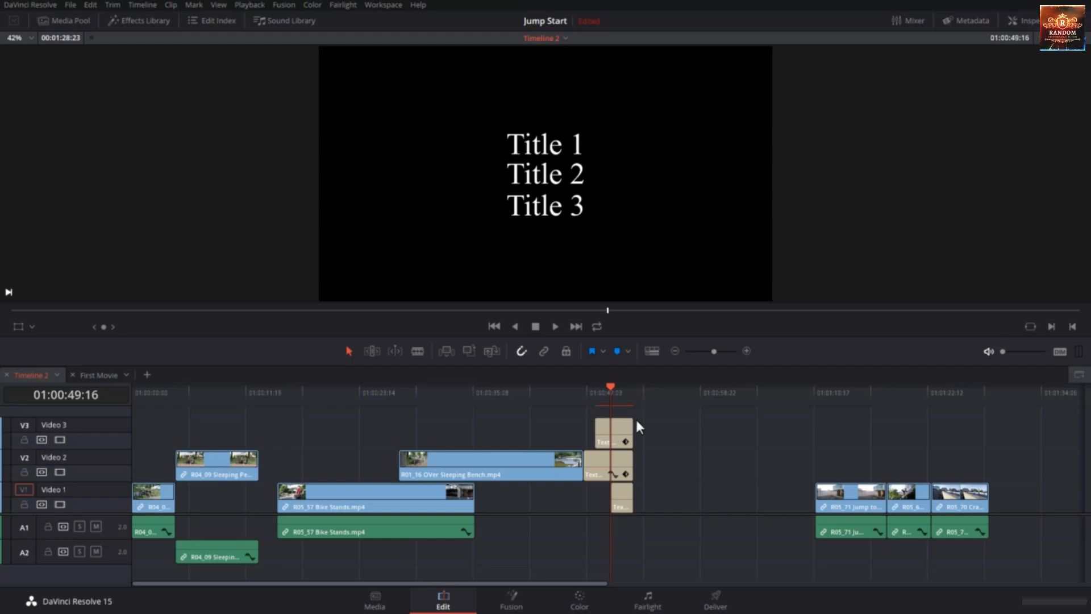
pyautogui.hotkey('ctrl', 'z')
pyautogui.hotkey('ctrl', 'z')
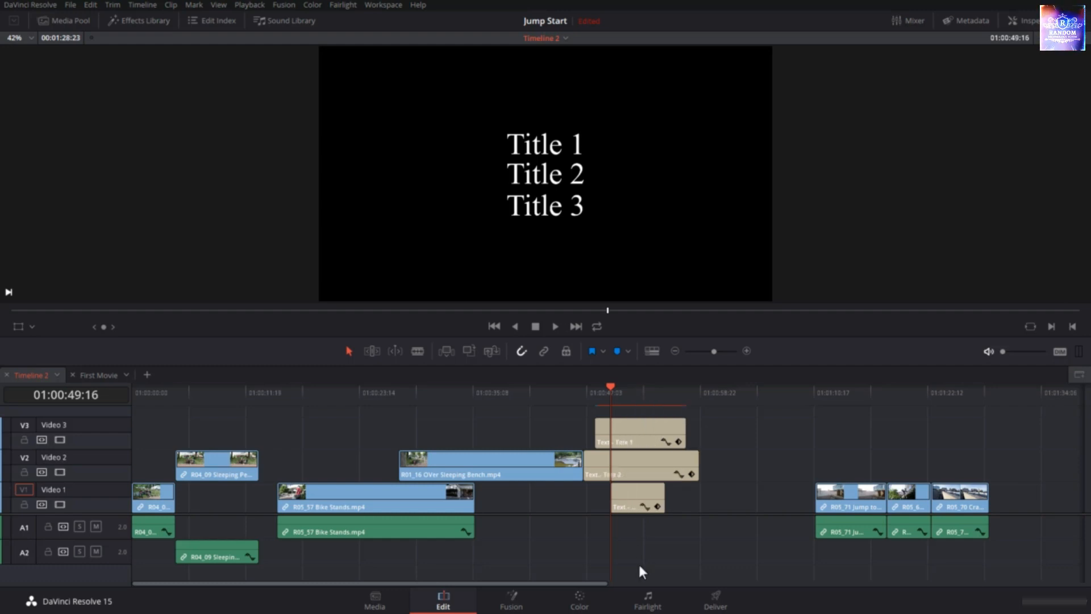
# Try Split Clip on all three stacked titles at 01:00:51:21, then undo the split.
pyautogui.click(632, 393)
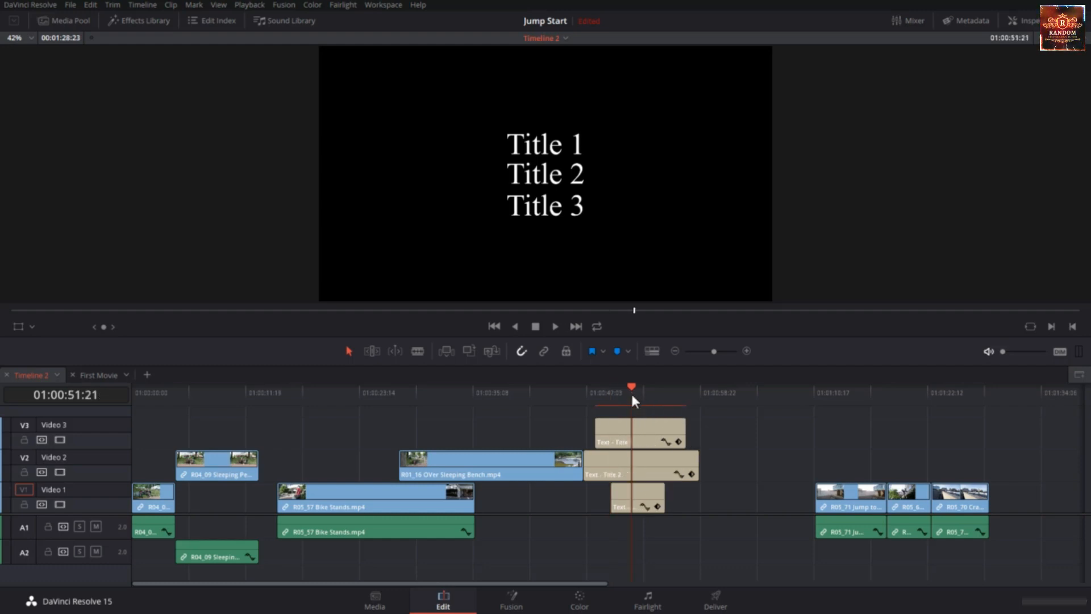
pyautogui.hotkey('ctrl', '\\')
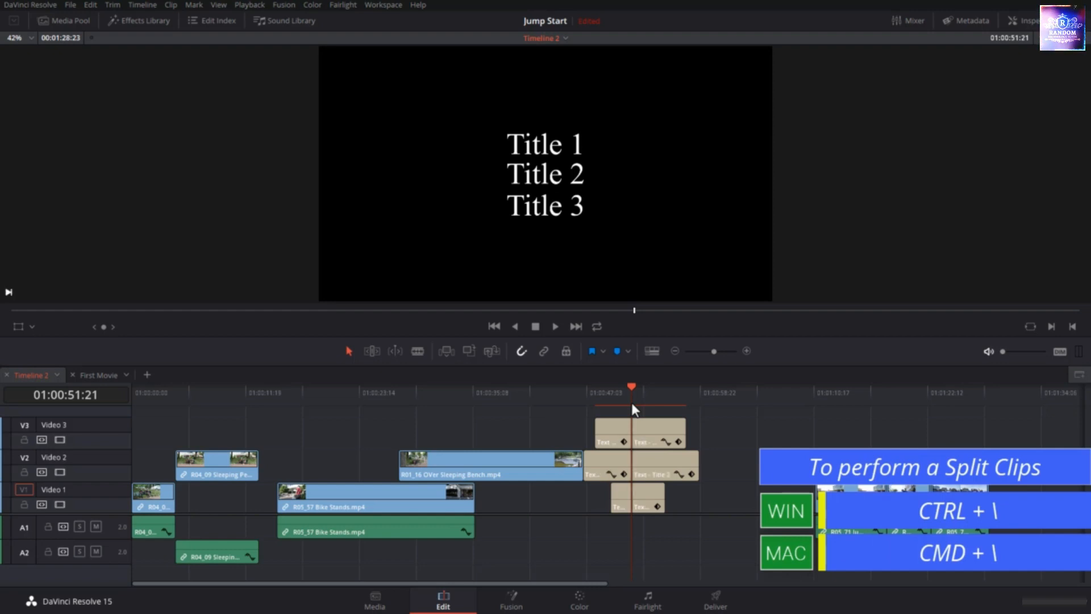
pyautogui.moveTo(632, 389); pyautogui.dragTo(643, 419)
pyautogui.hotkey('ctrl', 'z')
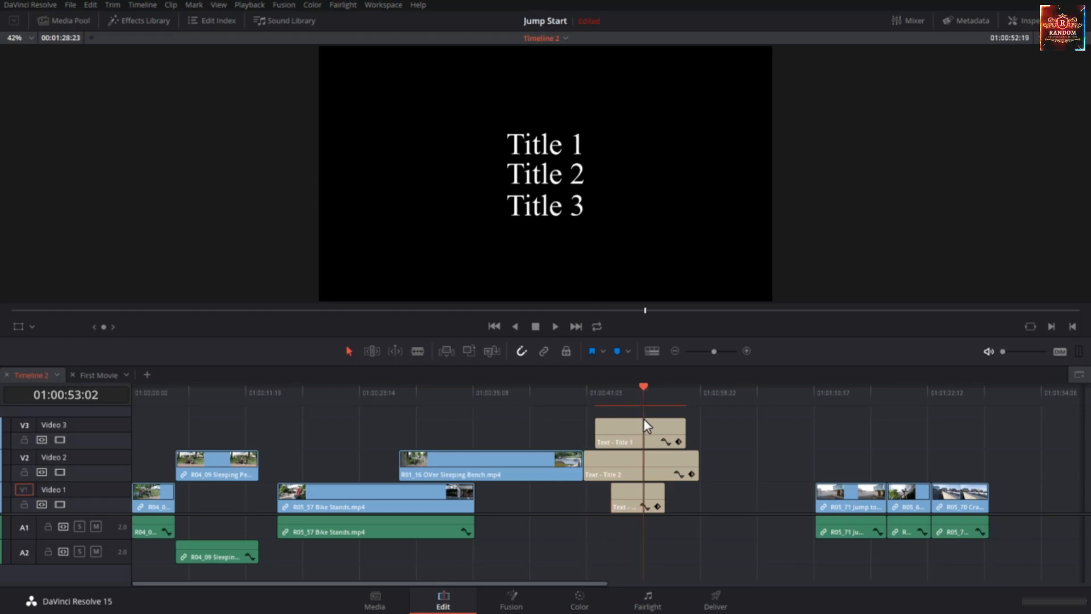
# Select only the Title 2 clip and razor-cut it at 01:00:53:02, then undo the cut.
pyautogui.click(630, 472)
pyautogui.click(647, 463)
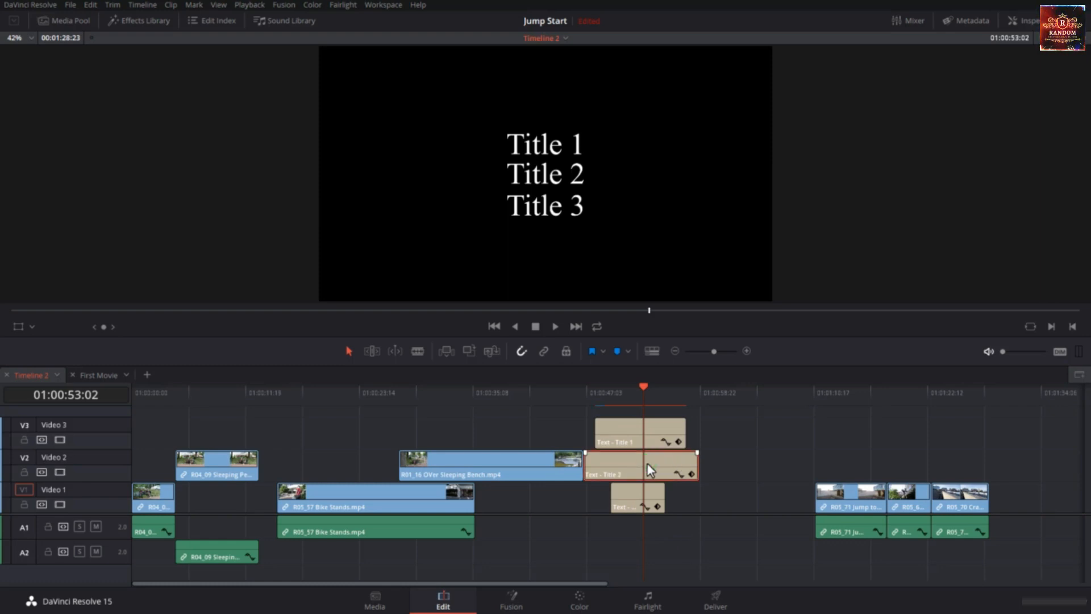
pyautogui.hotkey('ctrl', 'b')
pyautogui.rightClick(648, 463)
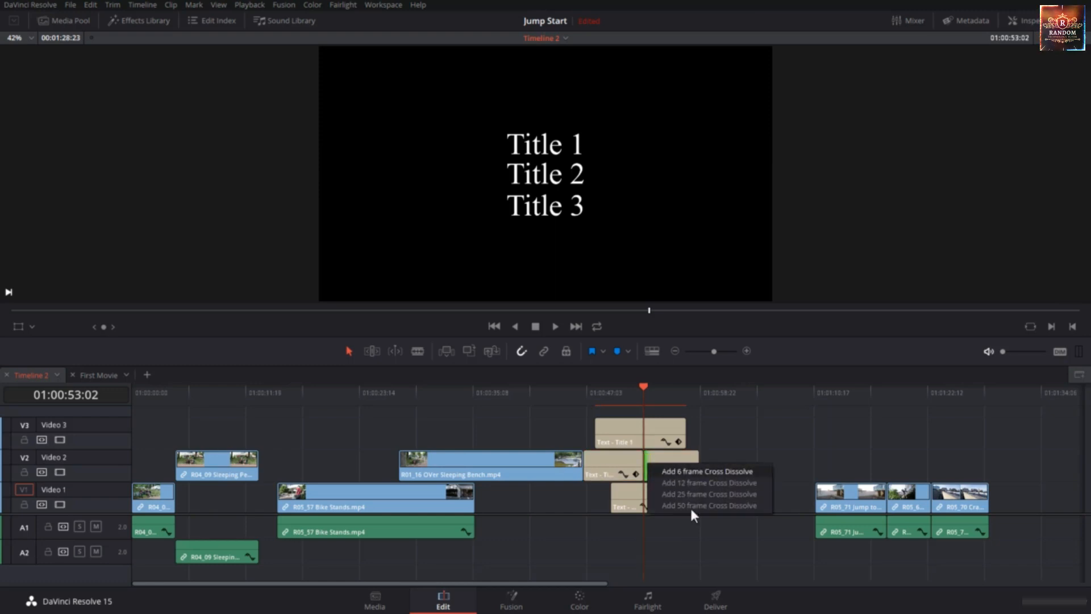
pyautogui.click(695, 548)
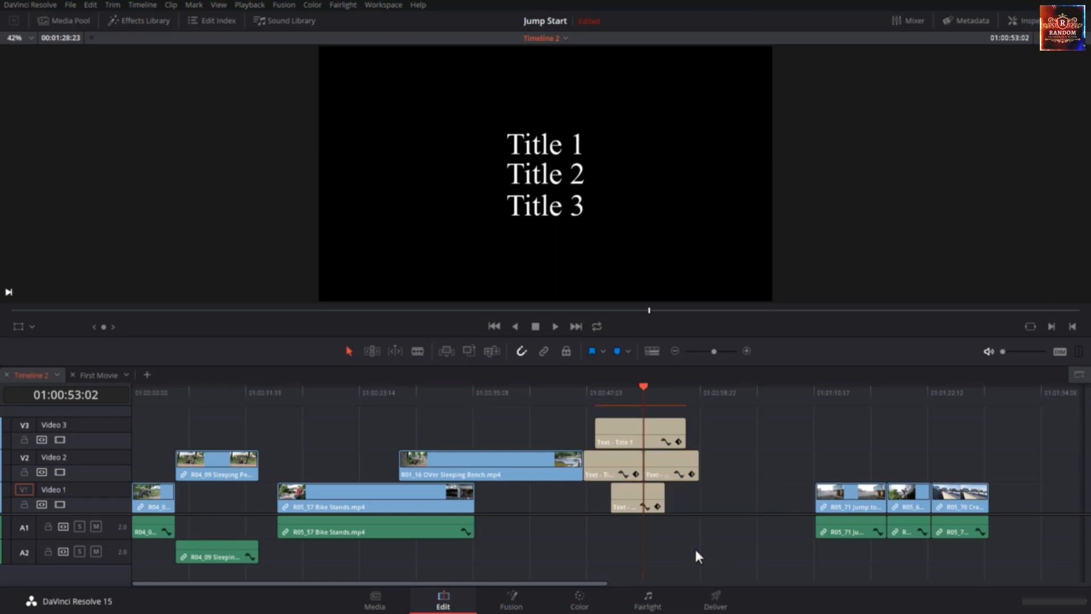
pyautogui.hotkey('ctrl', 'z')
# Blade the R01_16 OVer Sleeping Bench clip at 01:00:40:05 and where the R05_57 Bike Stands clip below it ends.
pyautogui.click(520, 397)
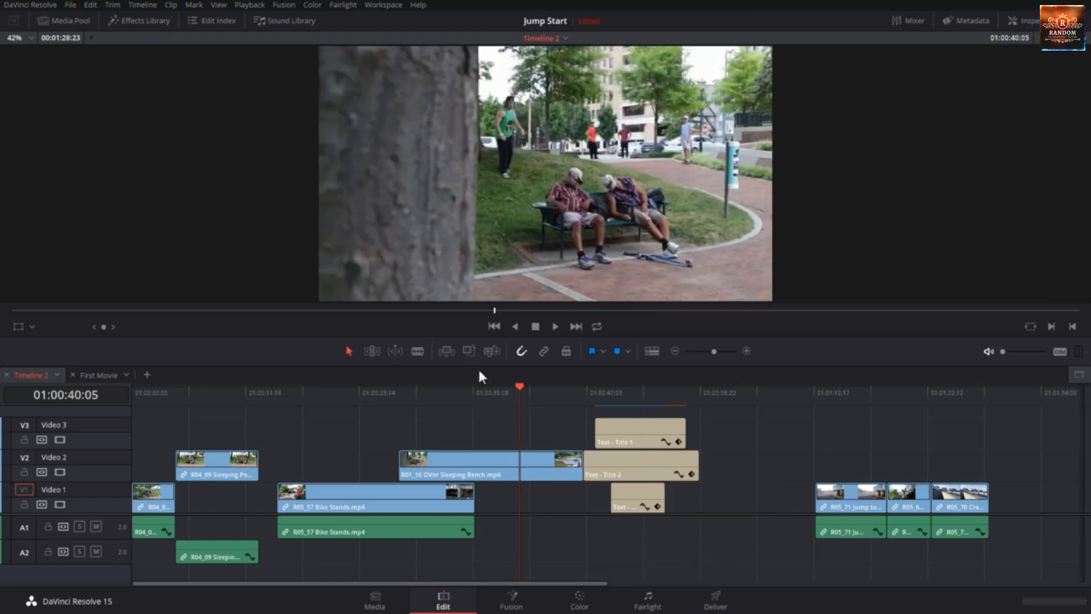
pyautogui.click(419, 351)
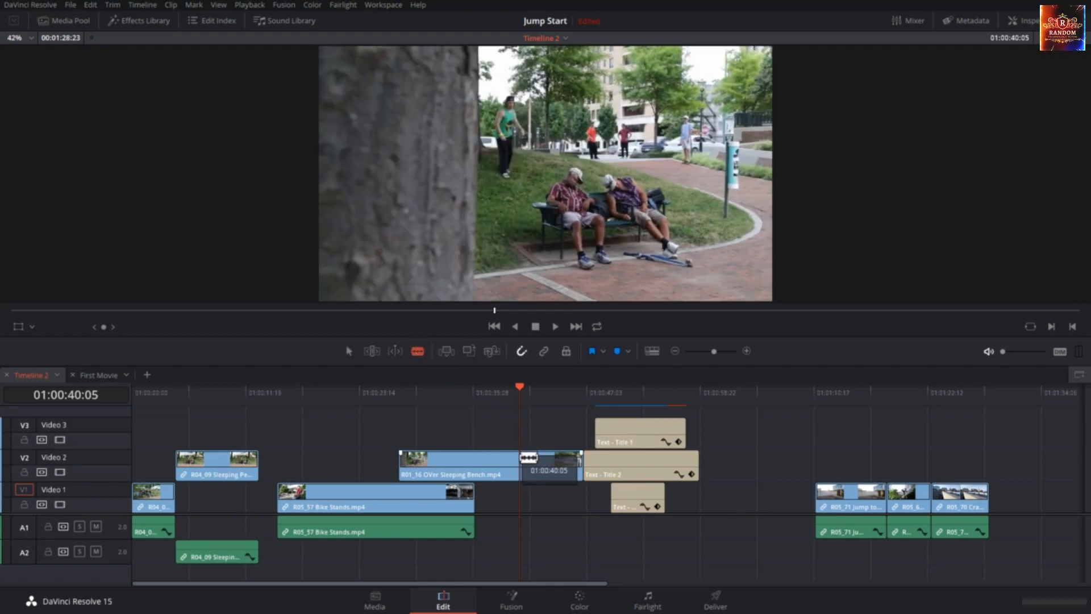
pyautogui.click(475, 465)
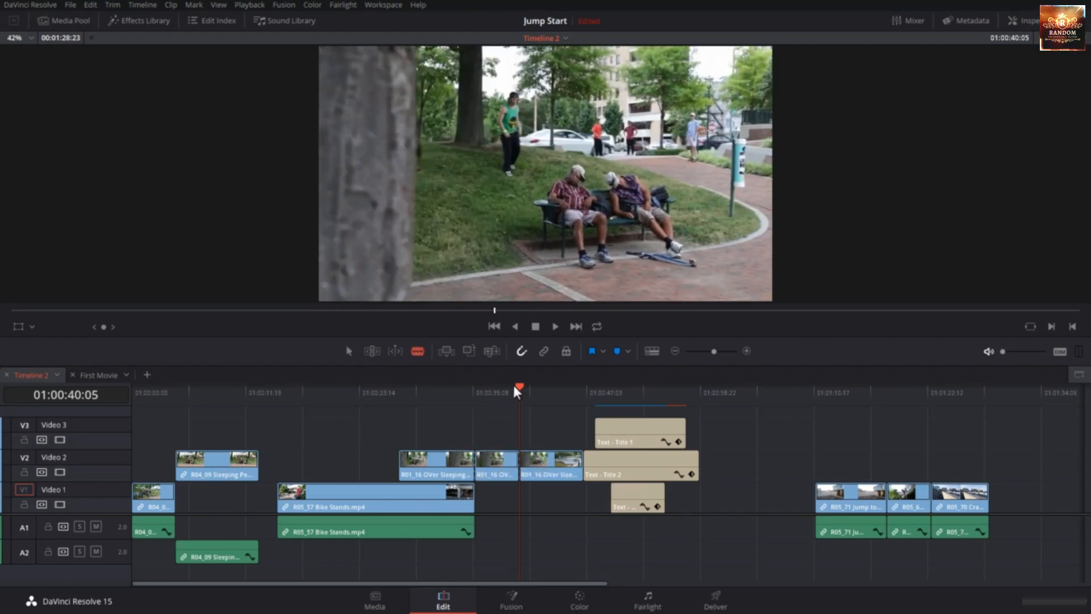
# Examine up close the edit at 01:00:40:05 between the second and third R01_16 OVer Sleeping Bench pieces.
pyautogui.click(516, 385)
pyautogui.click(765, 393)
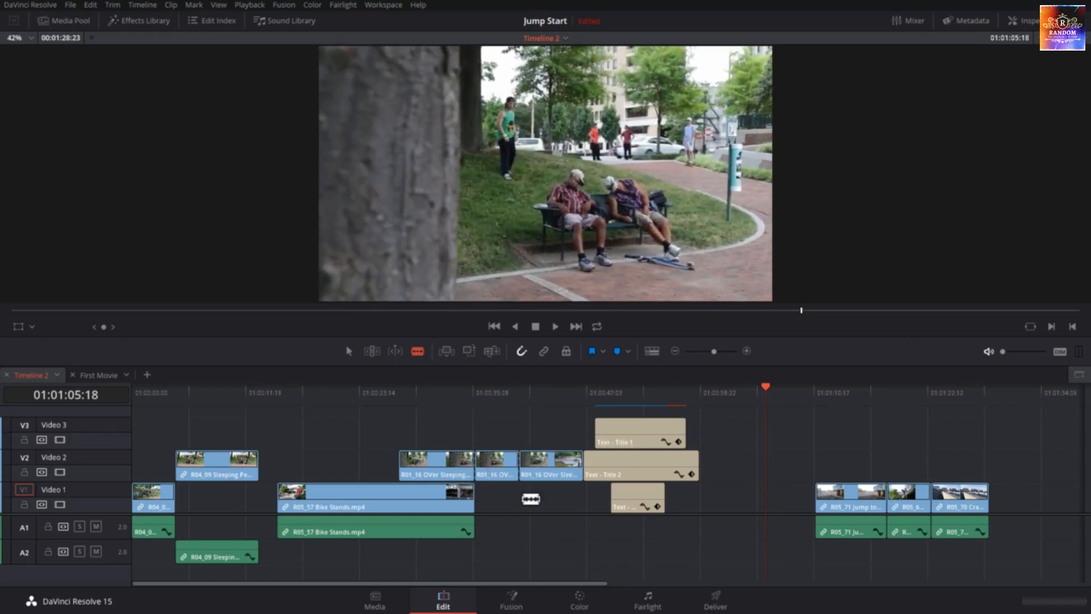
pyautogui.hotkey('ctrl', '-')
pyautogui.click(414, 390)
pyautogui.press('Up')
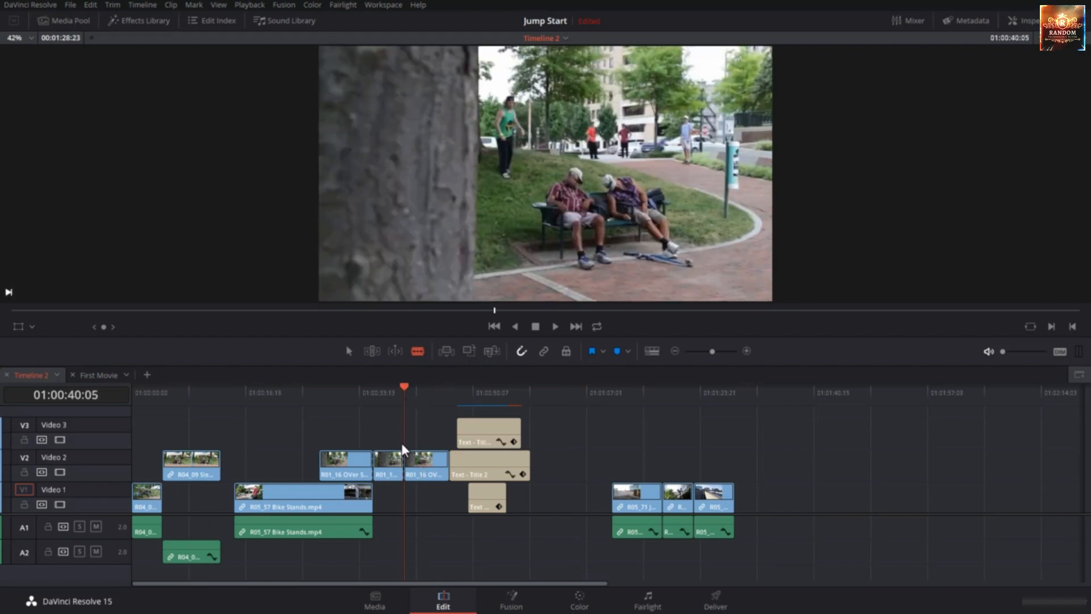
pyautogui.hotkey('ctrl', '=')
pyautogui.hotkey('ctrl', '=')
pyautogui.hotkey('ctrl', '=')
pyautogui.hotkey('ctrl', '=')
pyautogui.hotkey('ctrl', '=')
pyautogui.moveTo(607, 389); pyautogui.dragTo(644, 389)
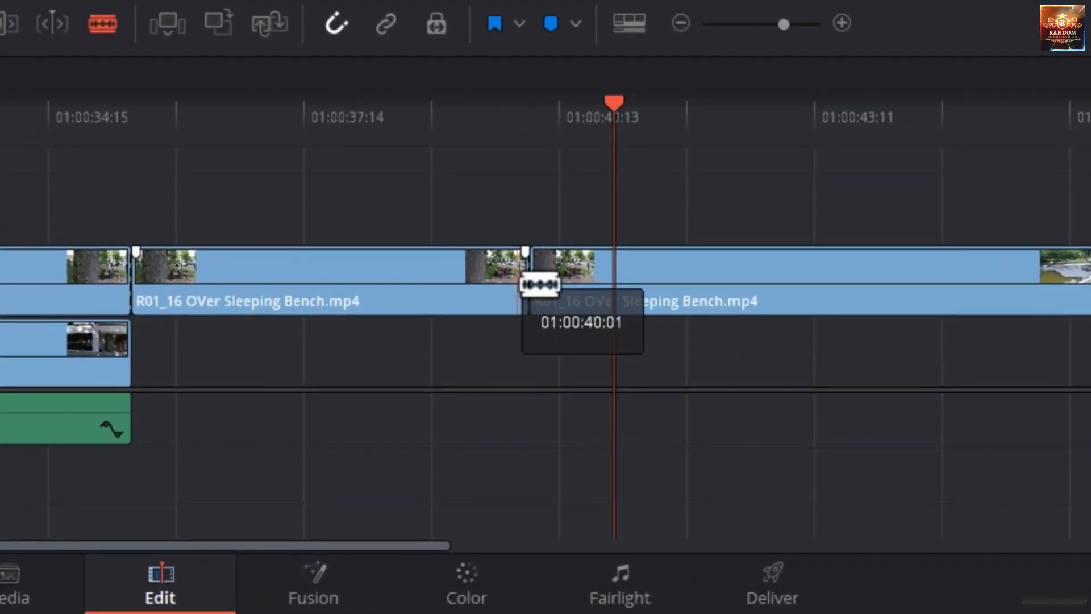
# Switch to selection mode and join the second and third R01_16 OVer Sleeping Bench pieces at the 01:00:40:05 edit.
pyautogui.press('a')
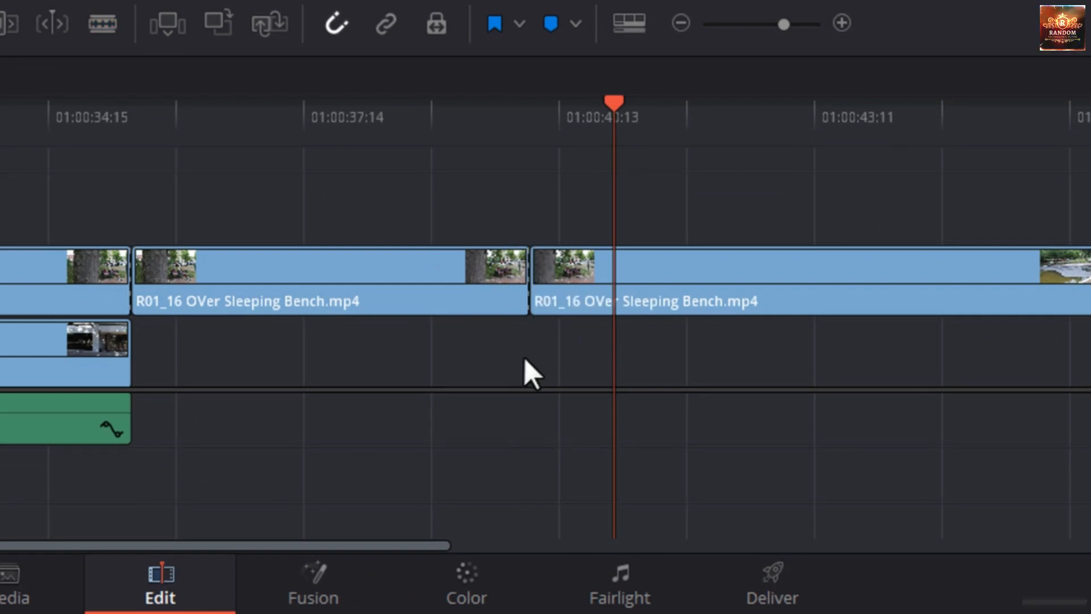
pyautogui.moveTo(465, 292); pyautogui.dragTo(824, 438)
pyautogui.moveTo(760, 361); pyautogui.dragTo(417, 270)
pyautogui.click(458, 371)
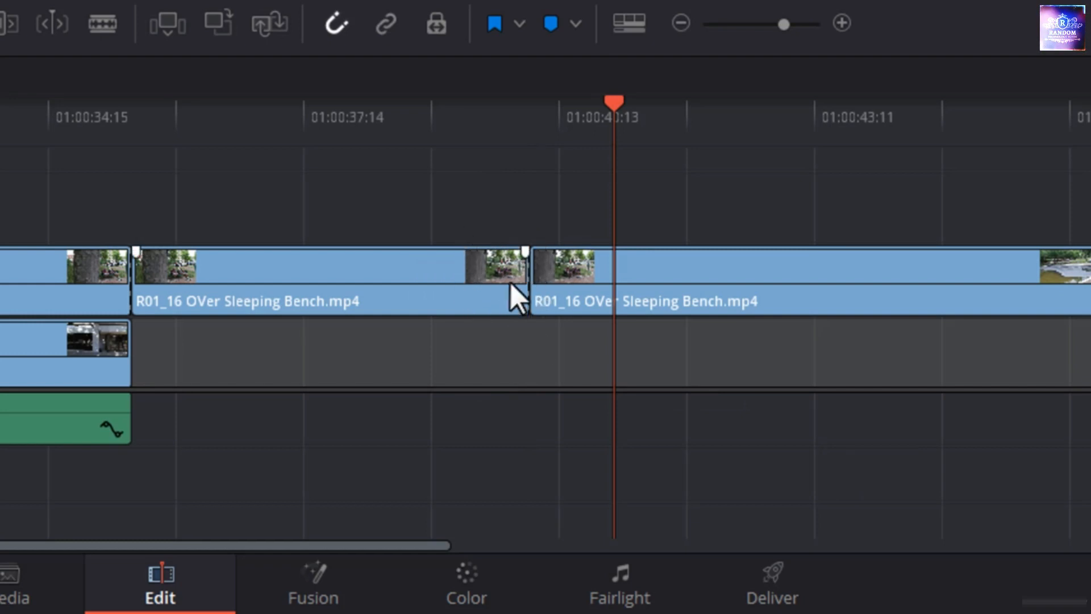
pyautogui.click(562, 110)
pyautogui.moveTo(609, 121); pyautogui.dragTo(519, 152)
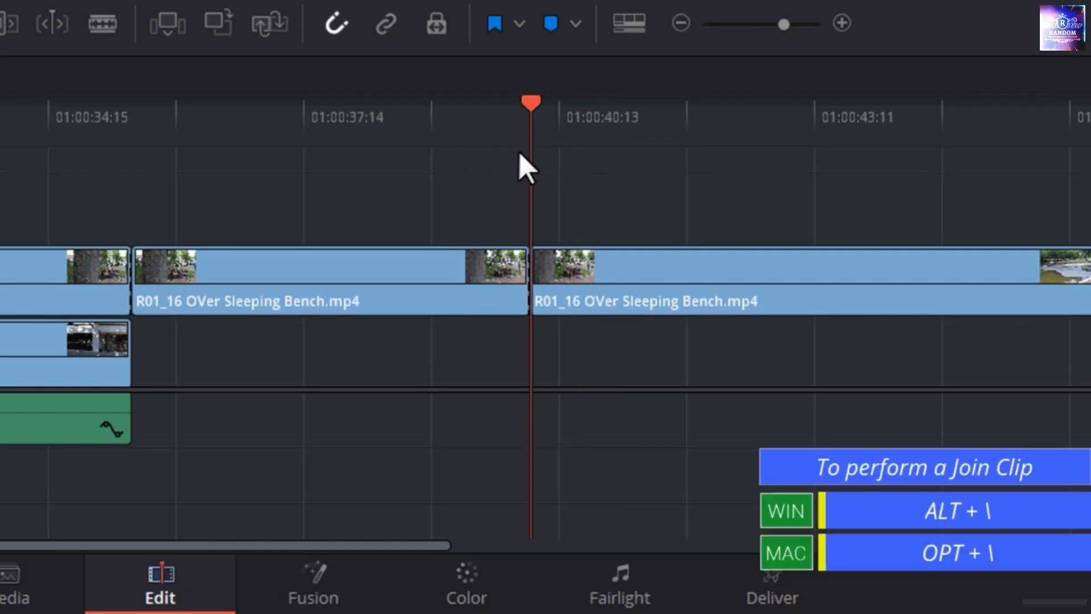
pyautogui.hotkey('alt', '\\')
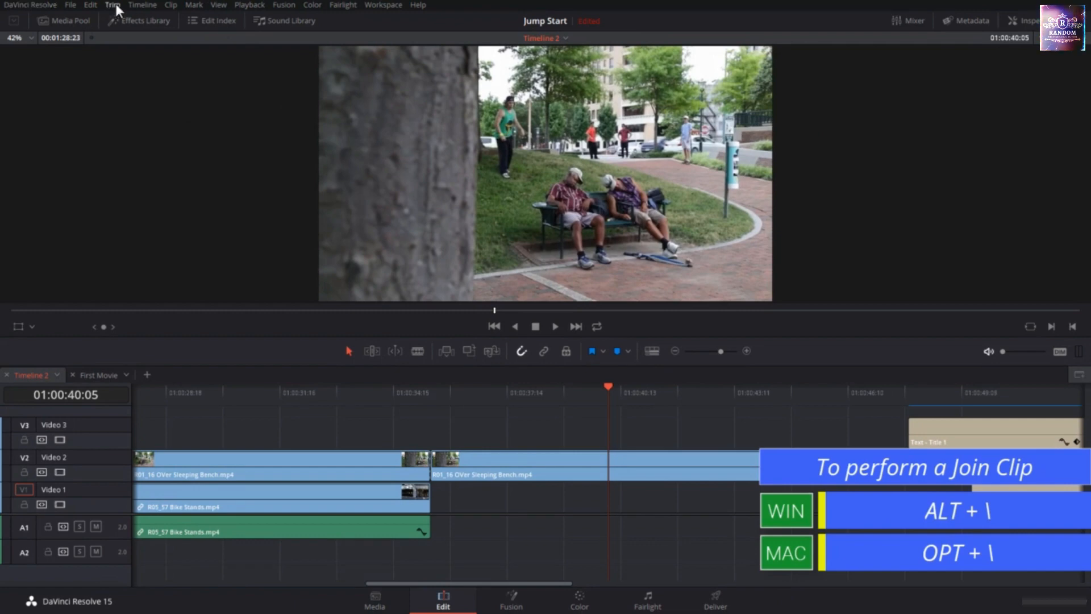
# Blade the second R01_16 OVer Sleeping Bench piece at three points past the R05_57 Bike Stands clip, the middle cut at 01:00:40:18.
pyautogui.click(143, 5)
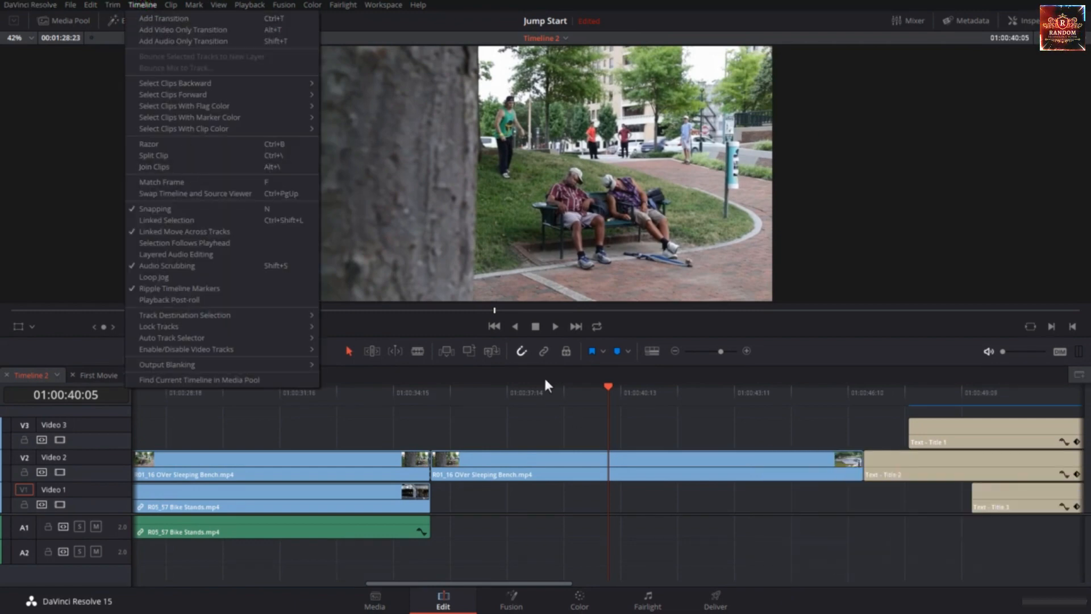
pyautogui.click(607, 386)
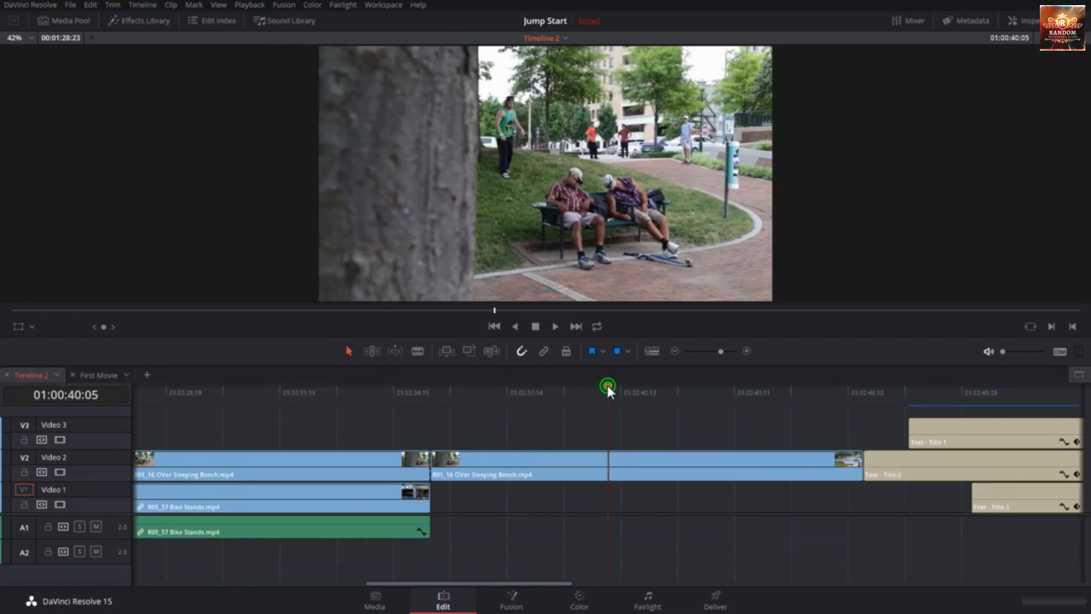
pyautogui.click(418, 351)
pyautogui.click(533, 458)
pyautogui.click(627, 458)
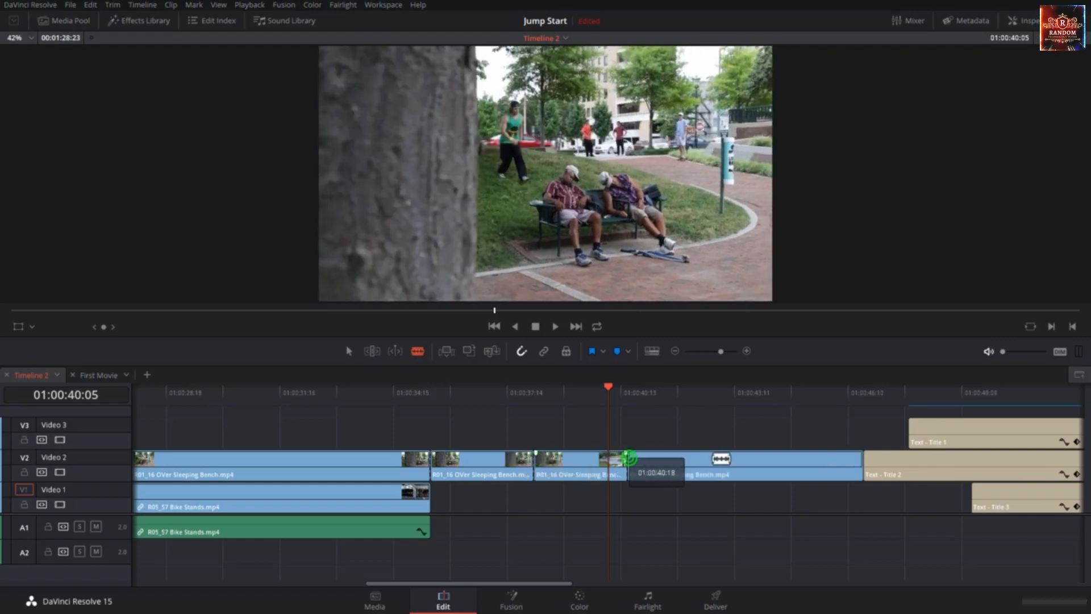
pyautogui.click(722, 458)
# Join the pieces at the first new cut, then try joining at the 01:00:40:18 edit with the playhead on Title 2 at 01:00:47:08.
pyautogui.click(608, 387)
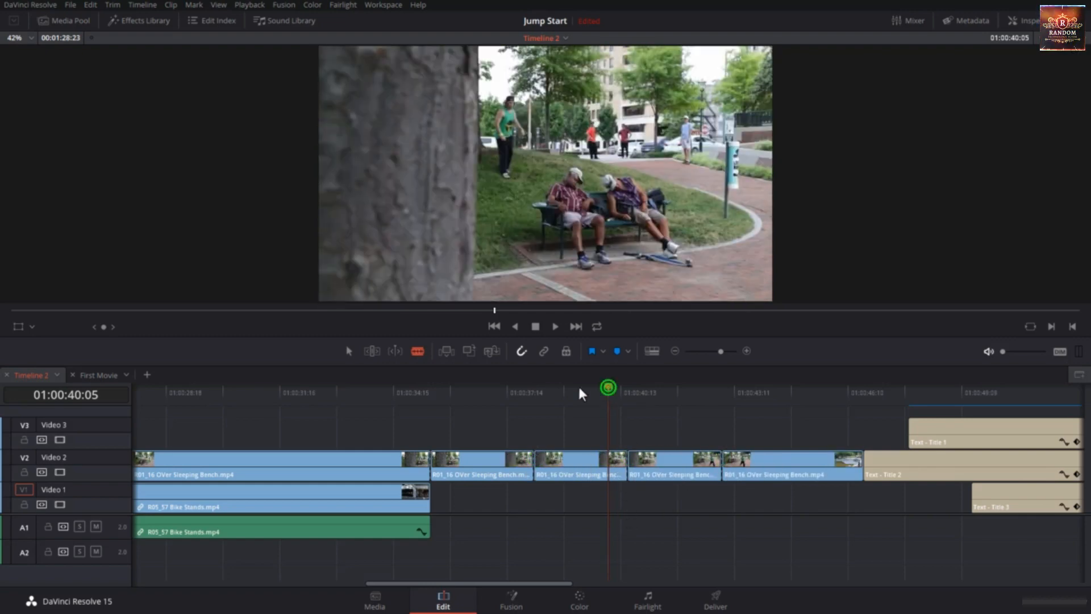
pyautogui.click(574, 394)
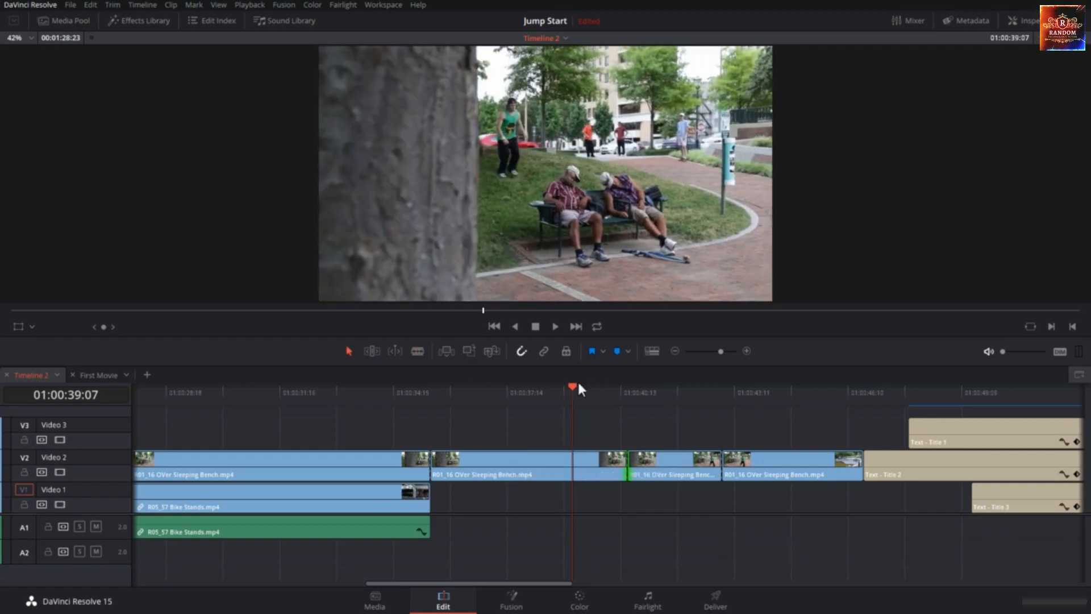
pyautogui.moveTo(575, 385); pyautogui.dragTo(885, 452)
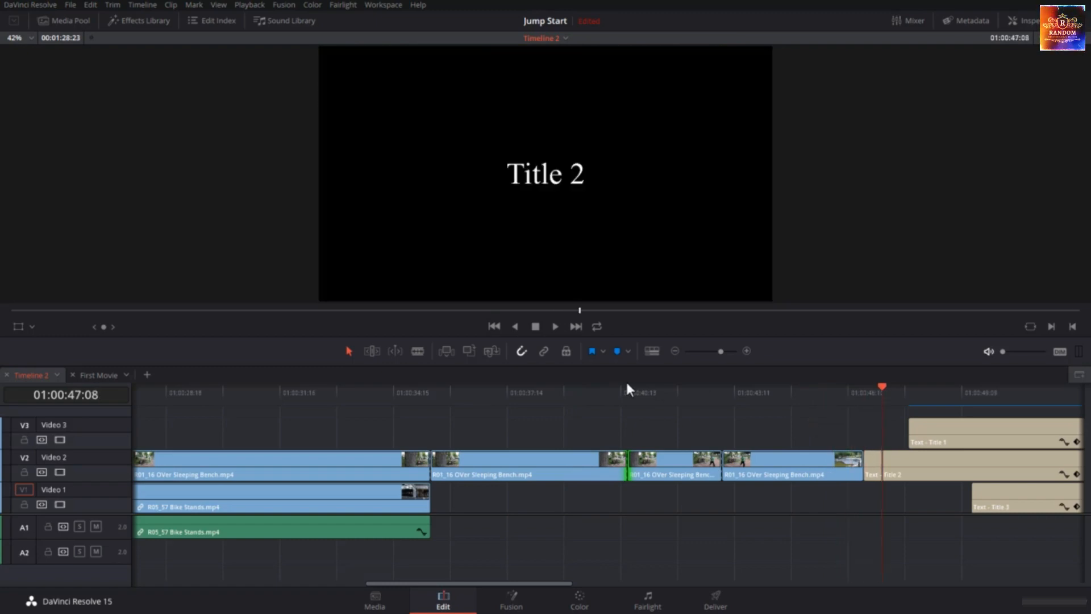
pyautogui.hotkey('alt', '\\')
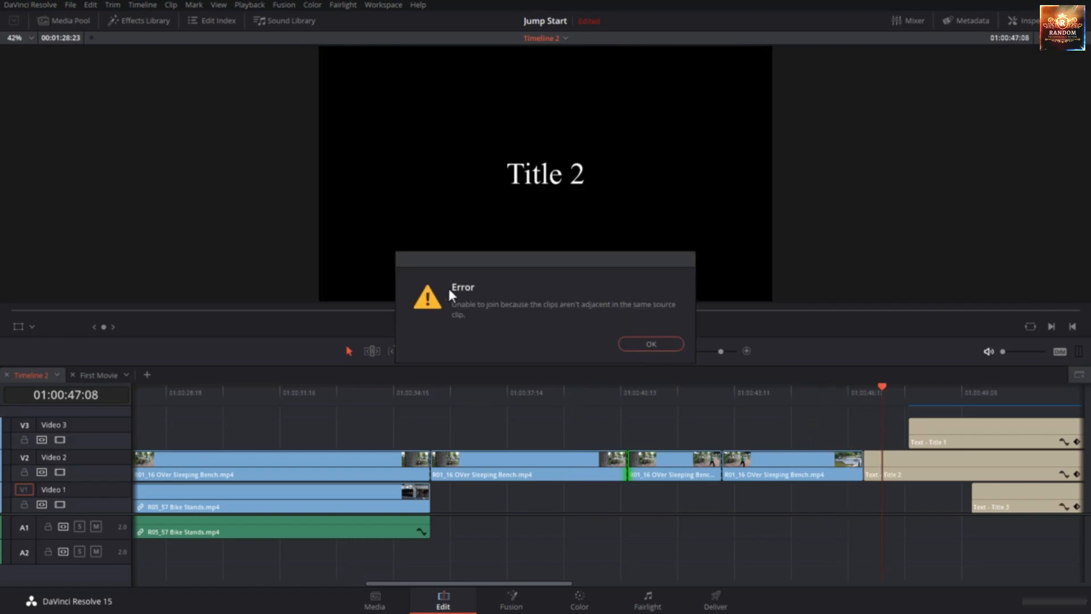
pyautogui.click(656, 343)
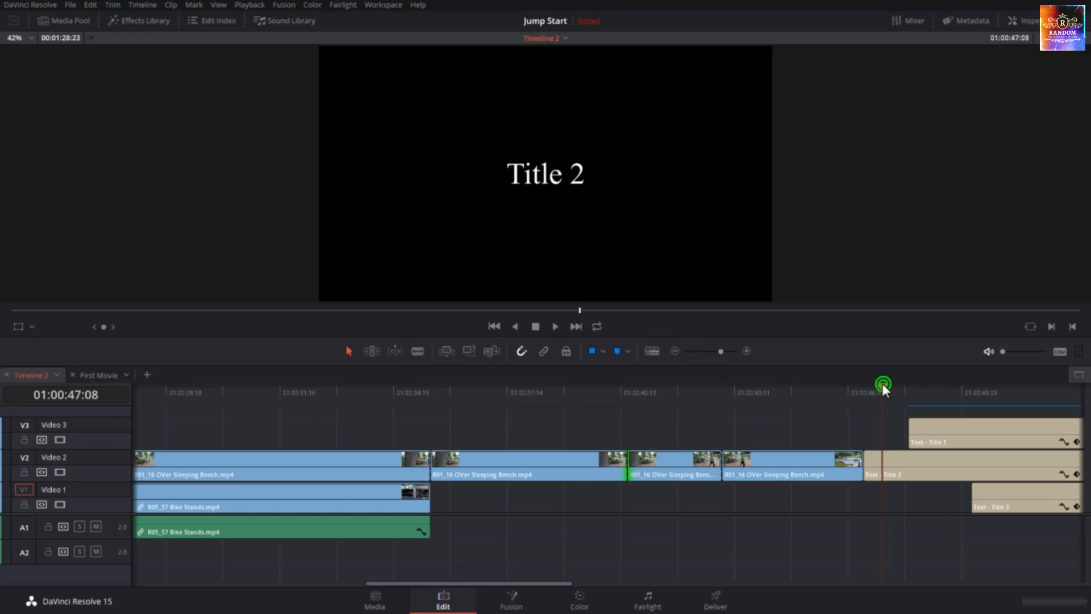
# Try to extend the selected 01:00:40:18 edit to the playhead at 01:00:41:08.
pyautogui.moveTo(882, 383); pyautogui.dragTo(650, 428)
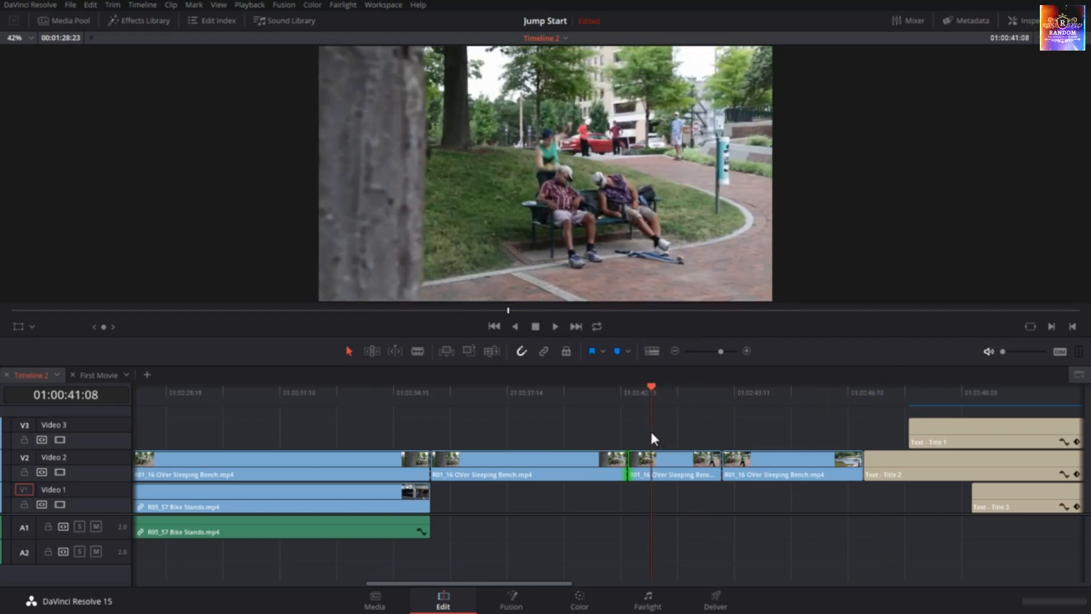
pyautogui.press('e')
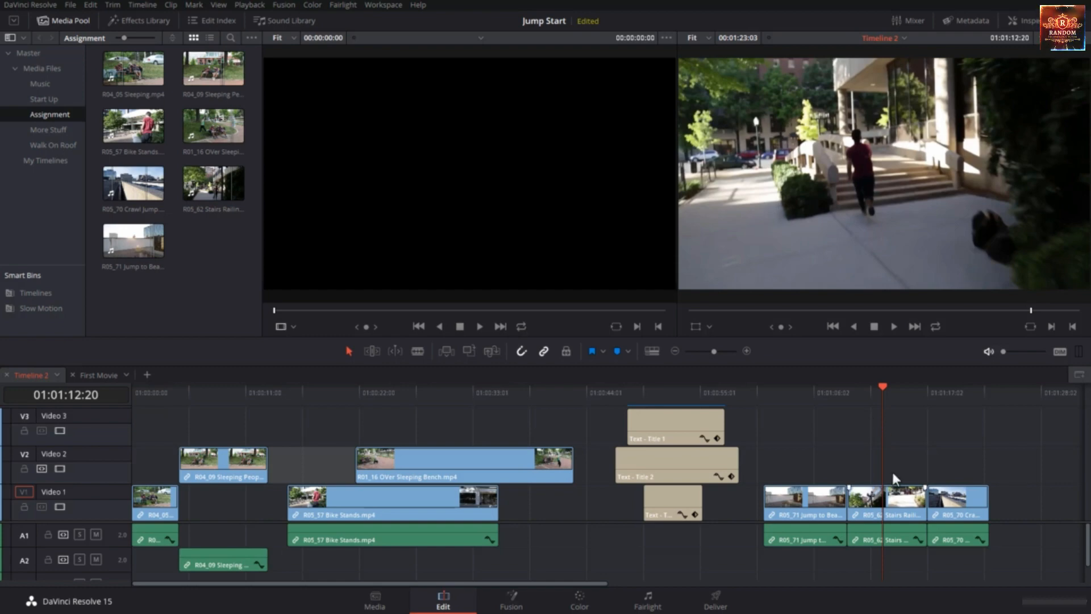
# Set a timeline In point at 01:01:10:02, near the start of the R05_62 Stairs Railing clip.
pyautogui.hotkey('ctrl', '=')
pyautogui.hotkey('ctrl', '=')
pyautogui.hotkey('ctrl', '=')
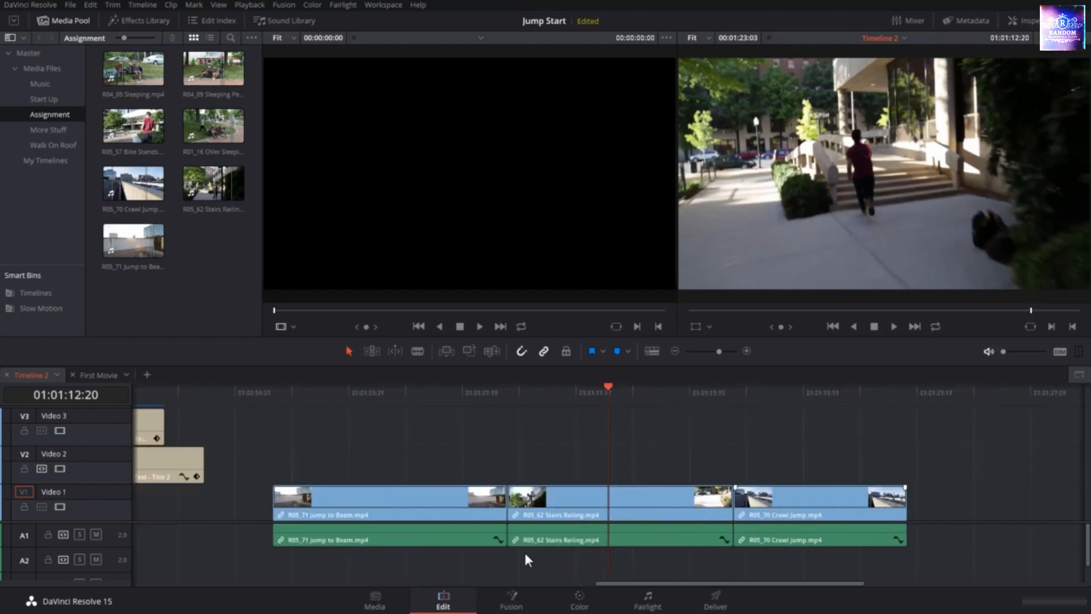
pyautogui.hotkey('ctrl', '=')
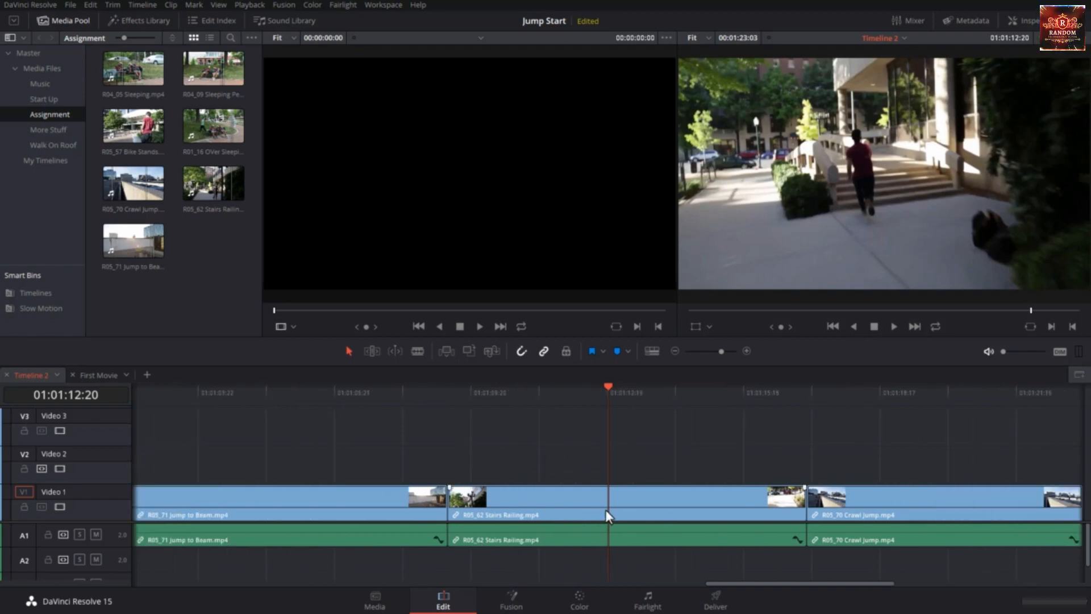
pyautogui.hotkey('ctrl', '=')
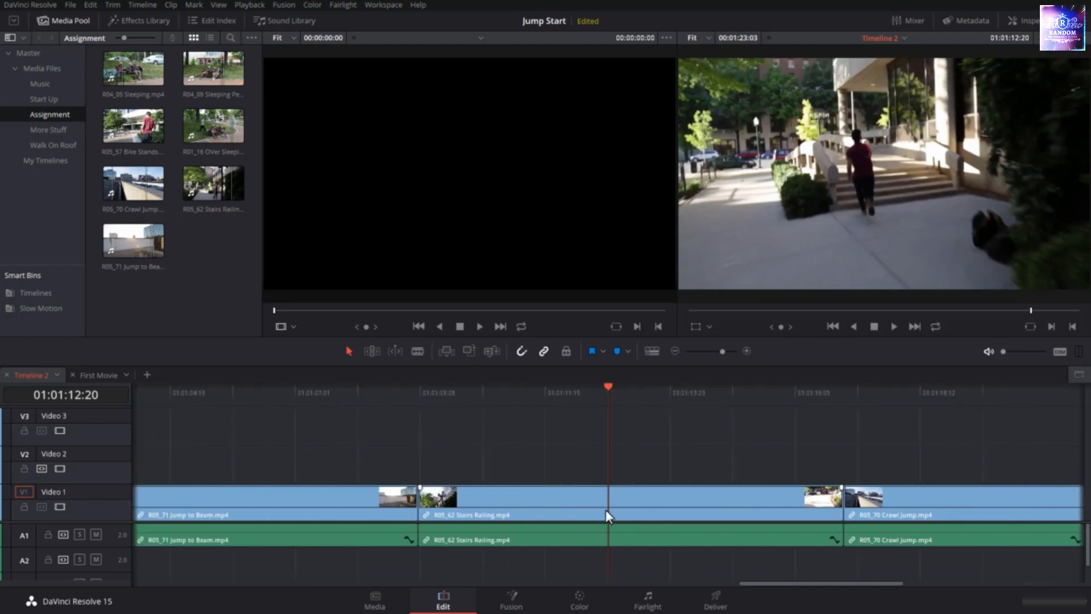
pyautogui.moveTo(420, 390); pyautogui.dragTo(481, 409)
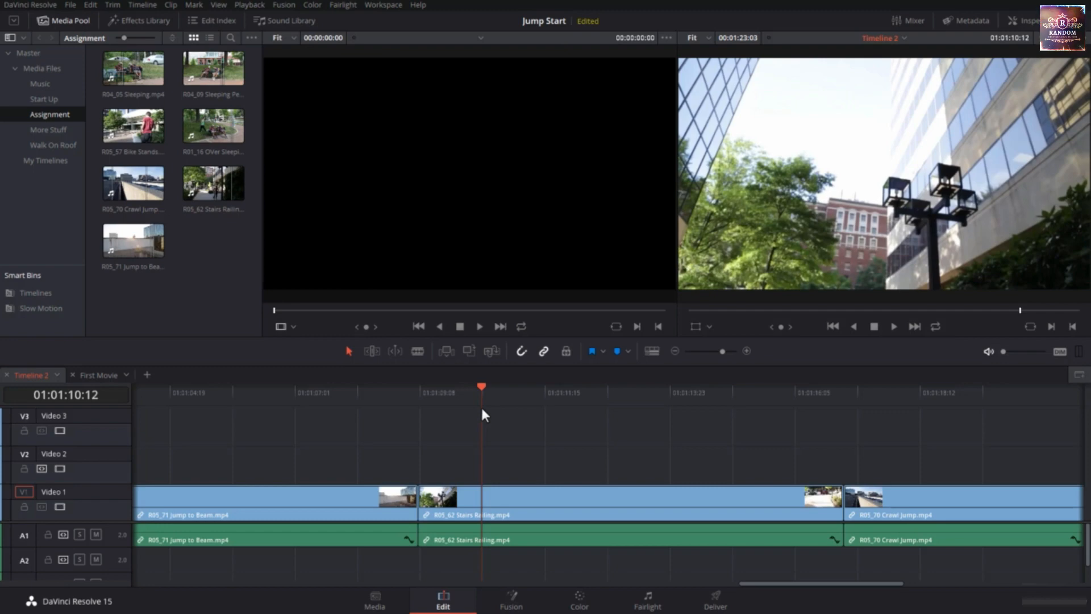
pyautogui.moveTo(482, 414); pyautogui.dragTo(459, 440)
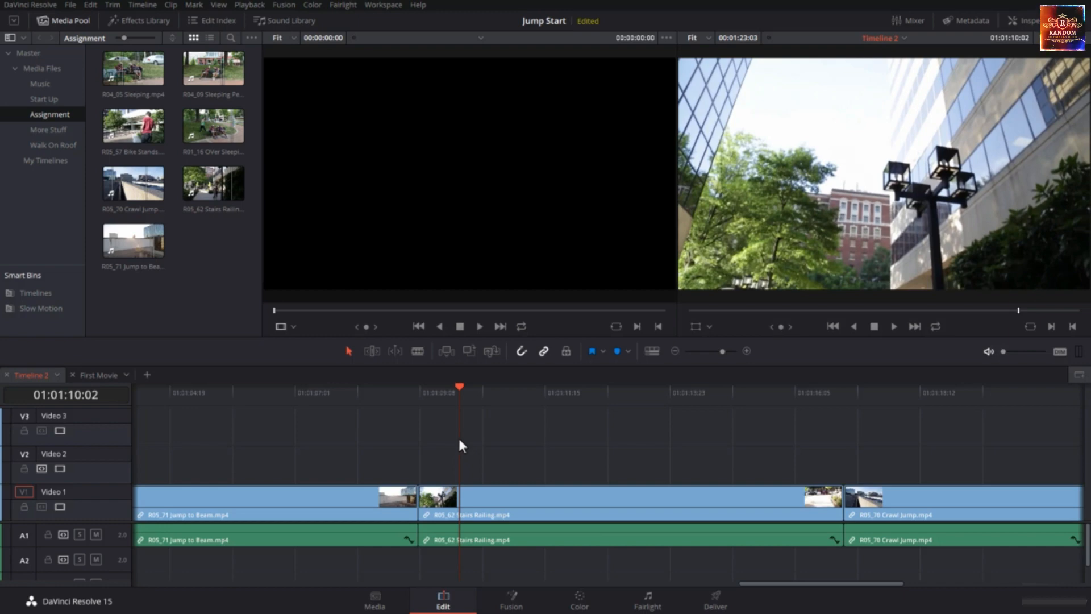
pyautogui.press('i')
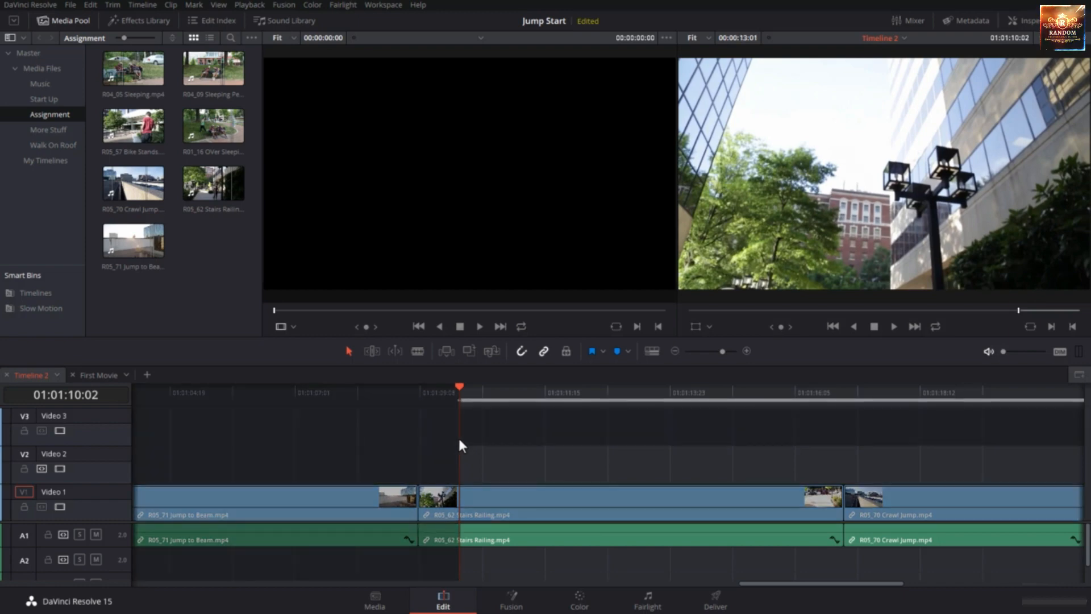
# Set a timeline Out point at 01:01:12:18 within the R05_62 Stairs Railing clip.
pyautogui.press('space')
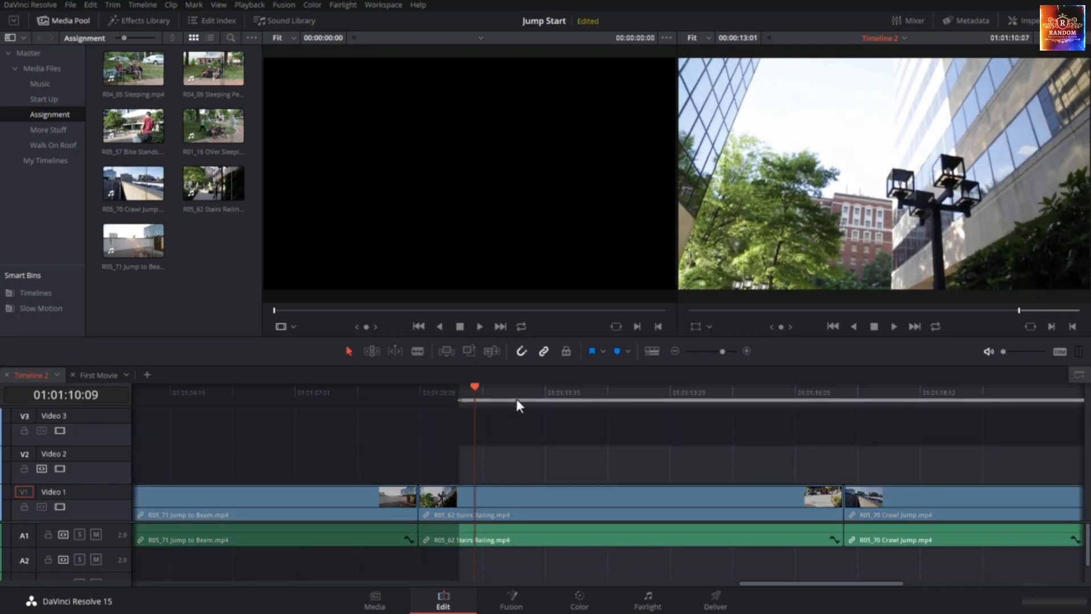
pyautogui.moveTo(599, 410); pyautogui.dragTo(603, 412)
pyautogui.press('o')
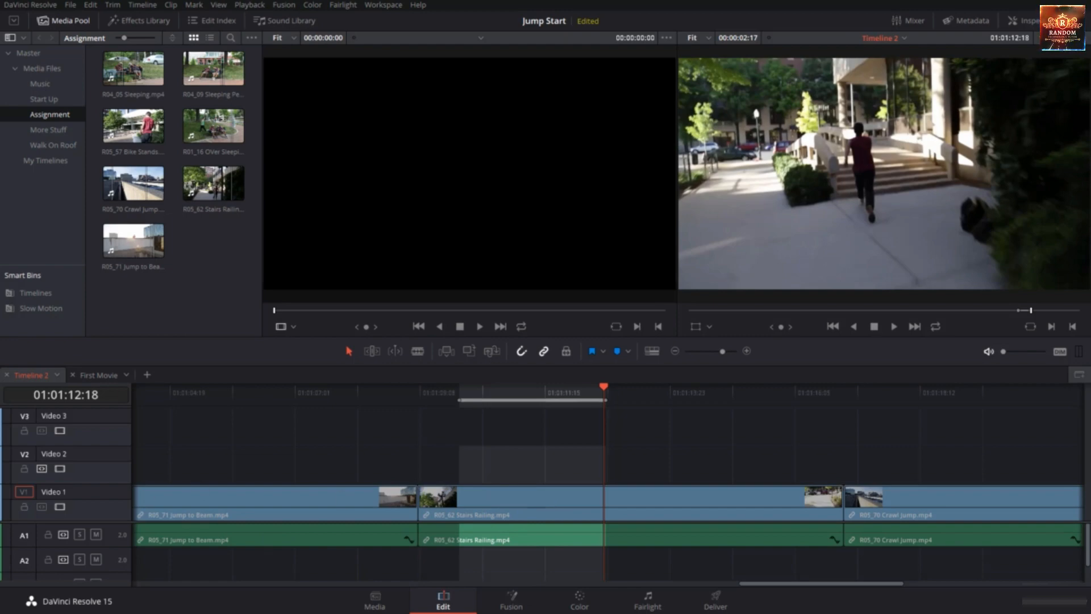
# Enable auto track selection on Video 1, delete the marked R05_62 Stairs Railing range leaving a gap, and undo the deletion.
pyautogui.click(40, 507)
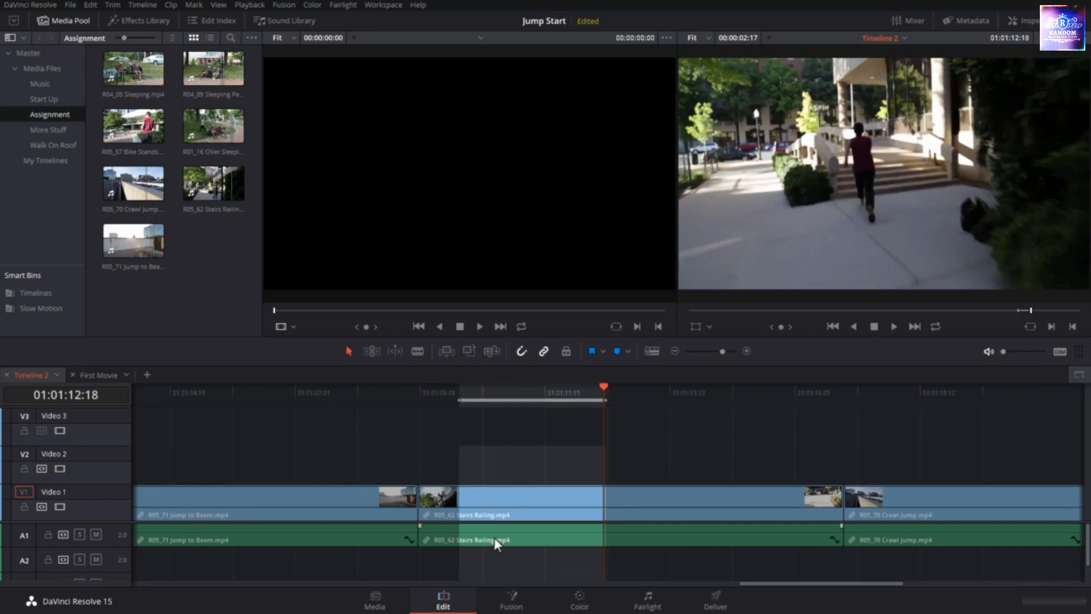
pyautogui.press('BackSpace')
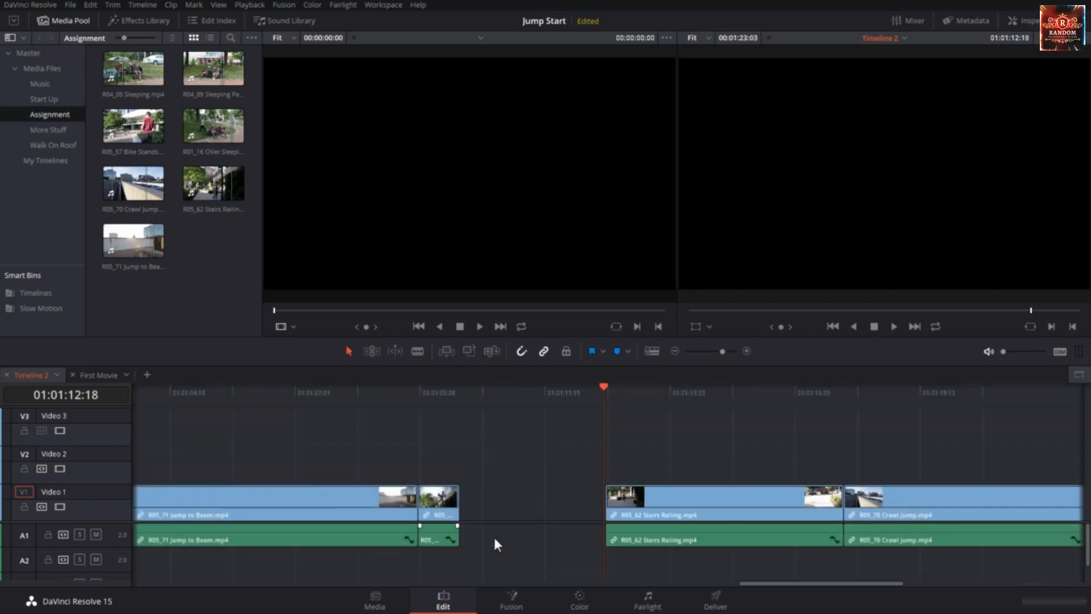
pyautogui.hotkey('ctrl', 'z')
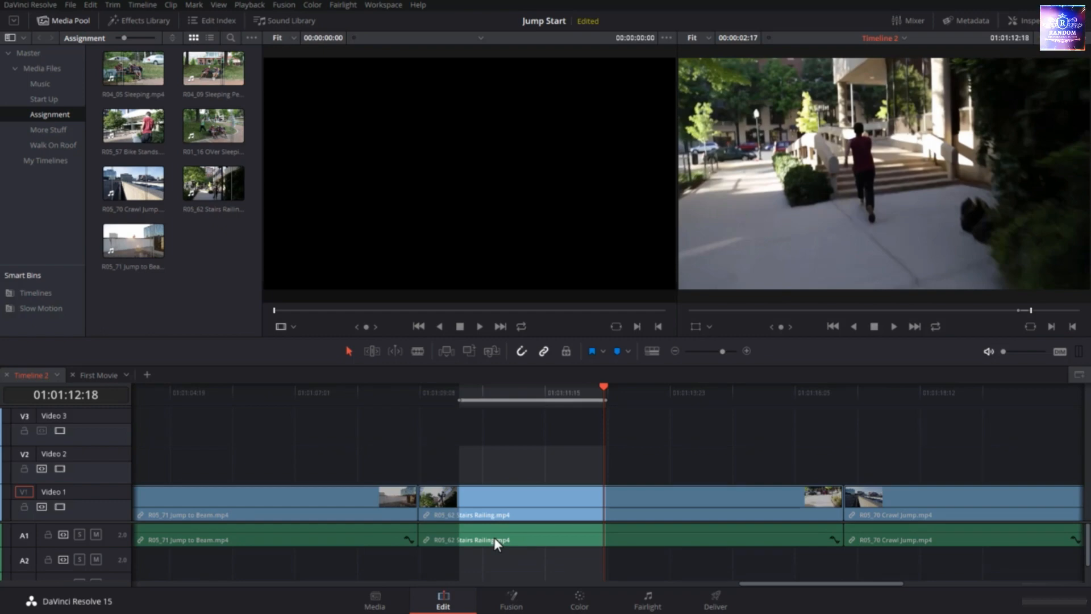
# Ripple delete the marked range of the R05_62 Stairs Railing clip and play through the cut from 01:01:09:19.
pyautogui.press('Delete')
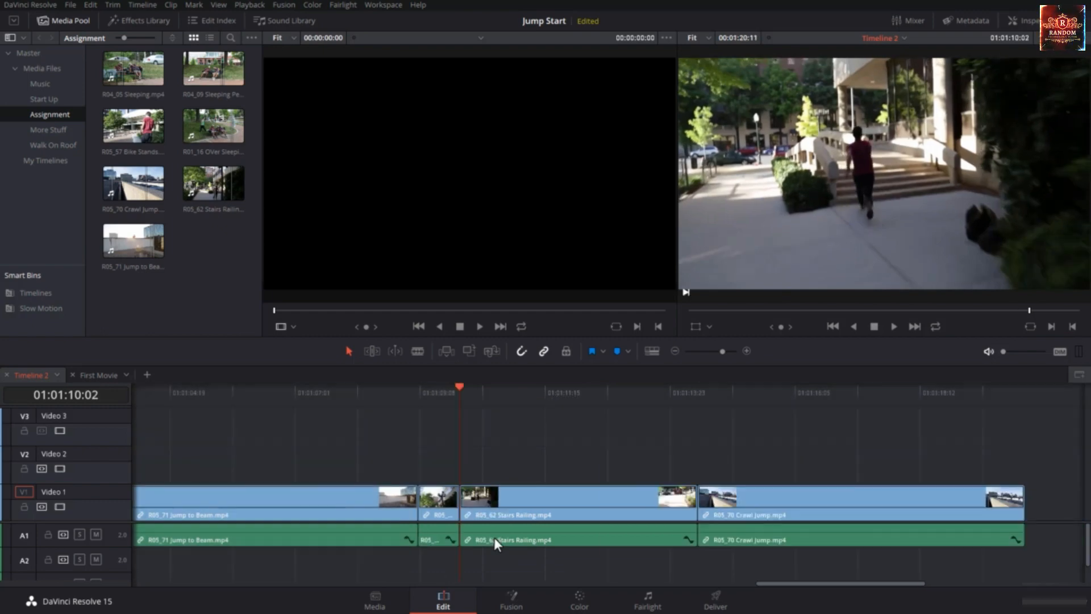
pyautogui.click(440, 392)
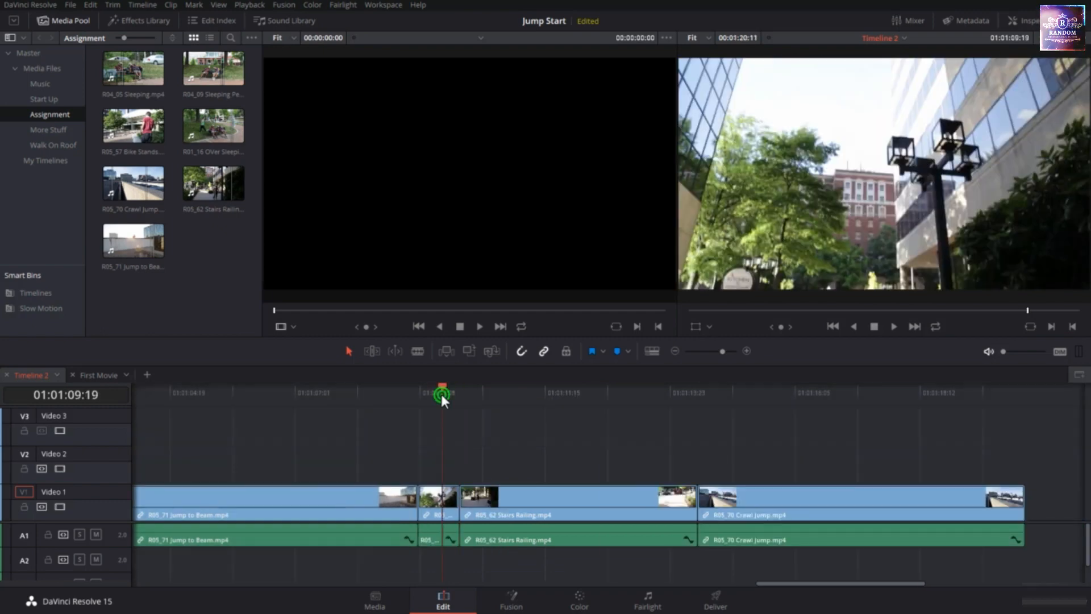
pyautogui.press('space')
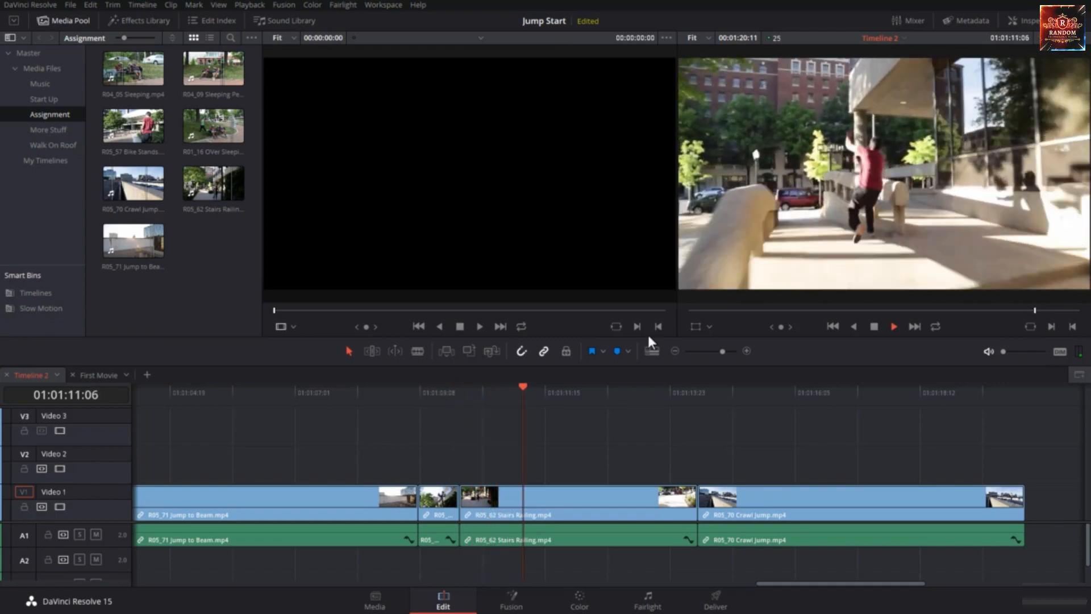
# Undo the ripple delete and clear the timeline In and Out points.
pyautogui.hotkey('ctrl', 'z')
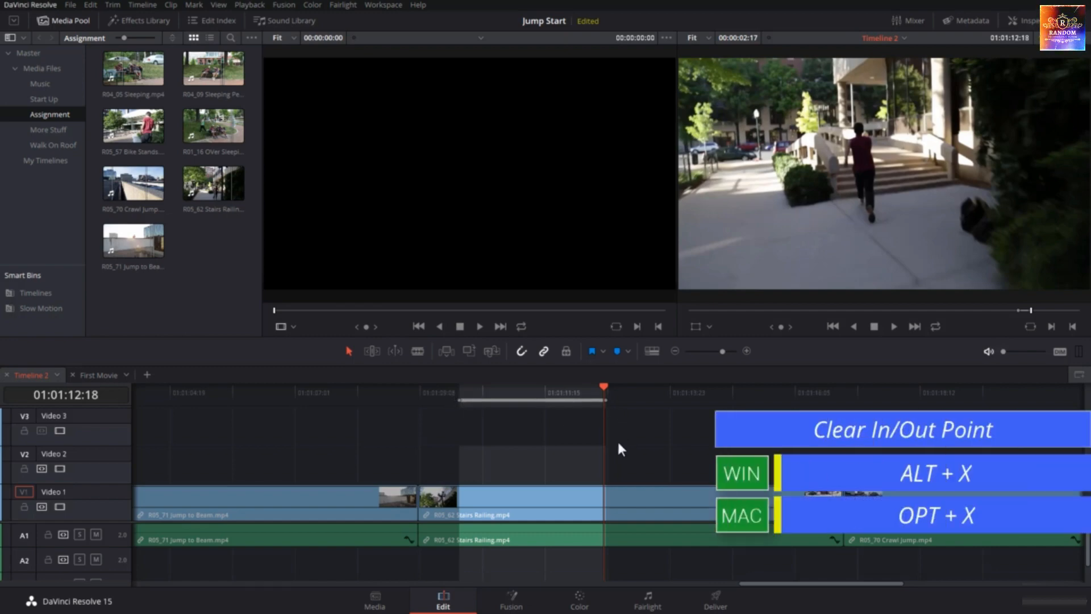
pyautogui.hotkey('alt', 'x')
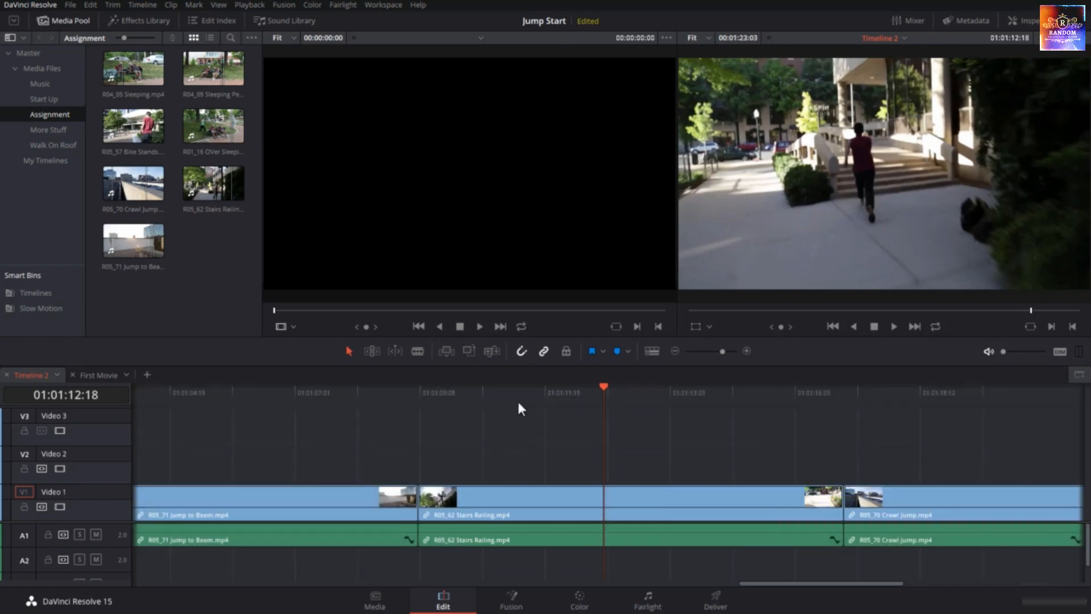
# Blade the R01_16 OVer Sleeping Bench clip on Video 2 at 01:00:24:14.
pyautogui.hotkey('shift', 'z')
pyautogui.moveTo(448, 402); pyautogui.dragTo(389, 401)
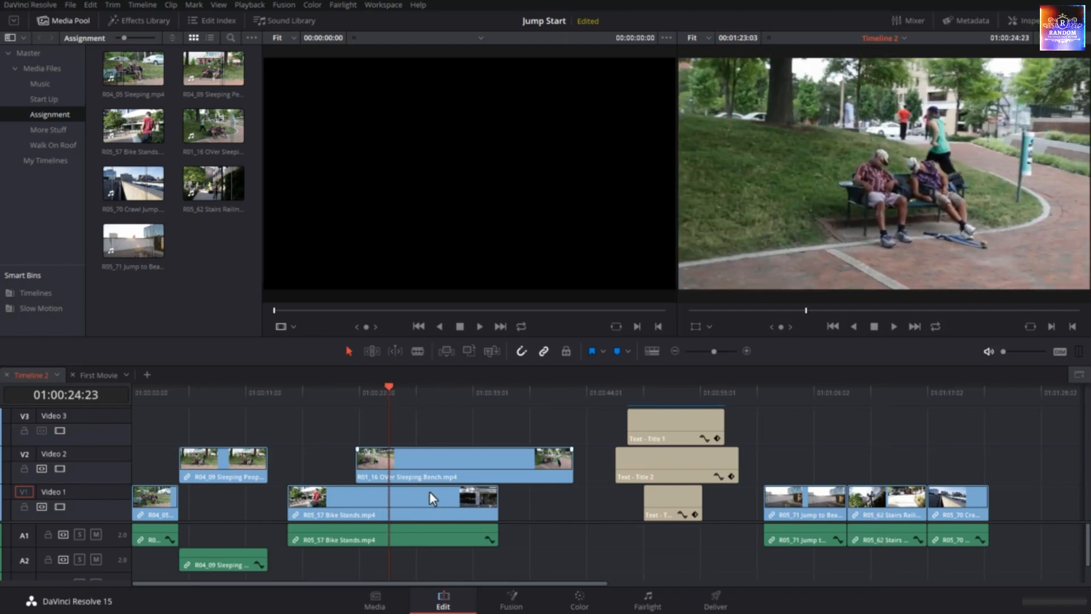
pyautogui.scroll(3, 425, 488)
pyautogui.scroll(-1, 425, 487)
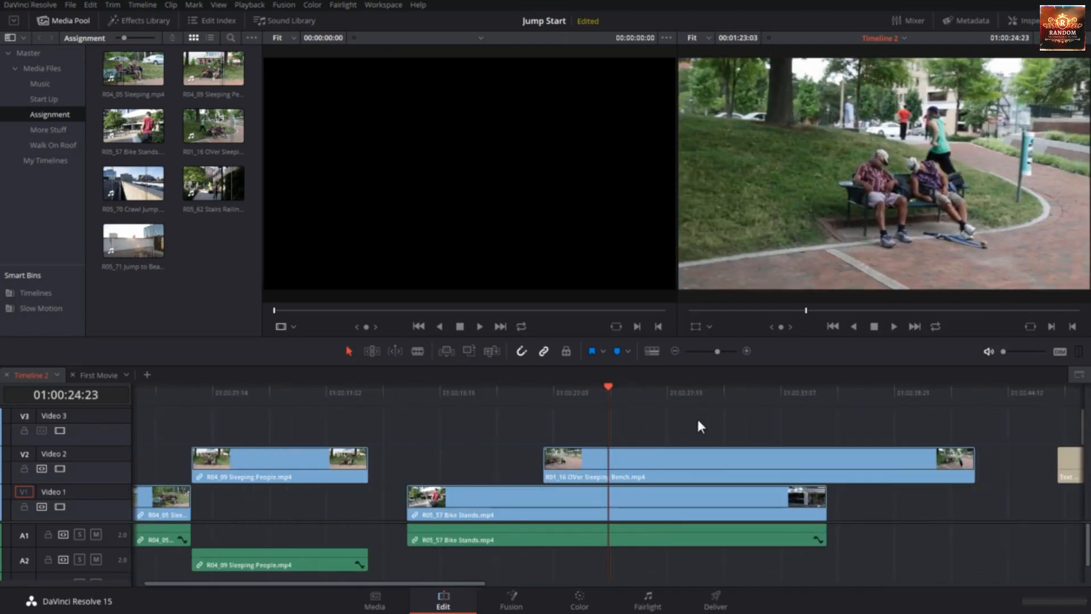
pyautogui.moveTo(608, 387); pyautogui.dragTo(598, 436)
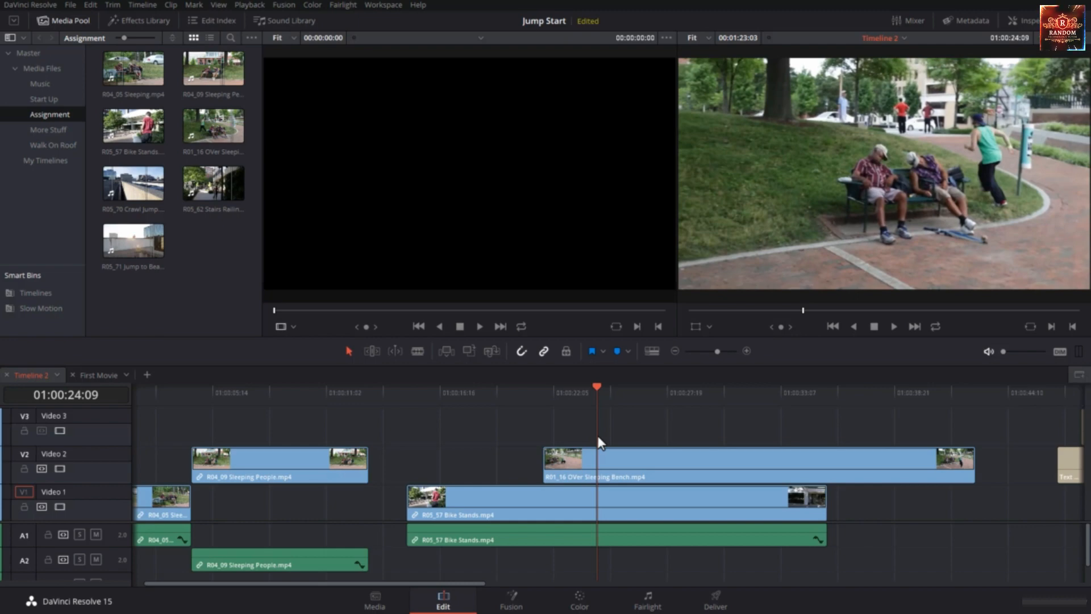
pyautogui.moveTo(598, 435); pyautogui.dragTo(571, 390)
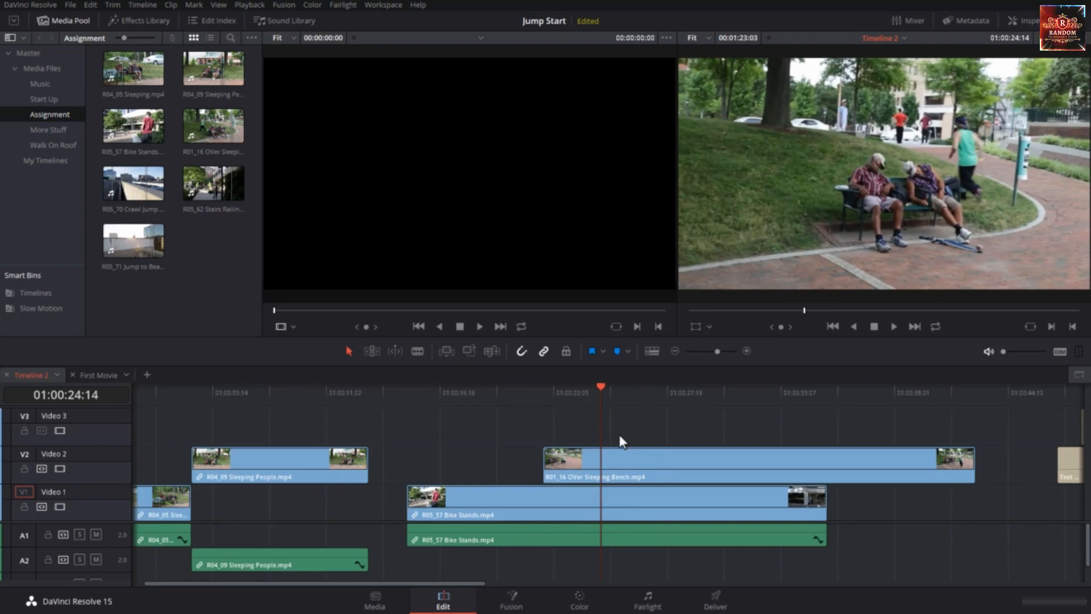
pyautogui.click(417, 351)
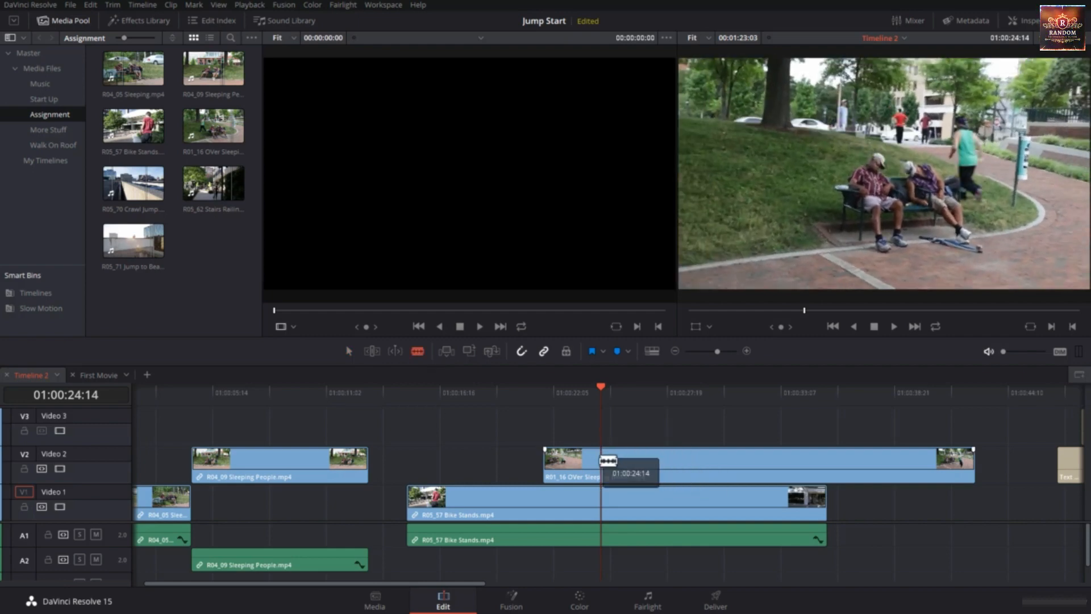
pyautogui.click(601, 461)
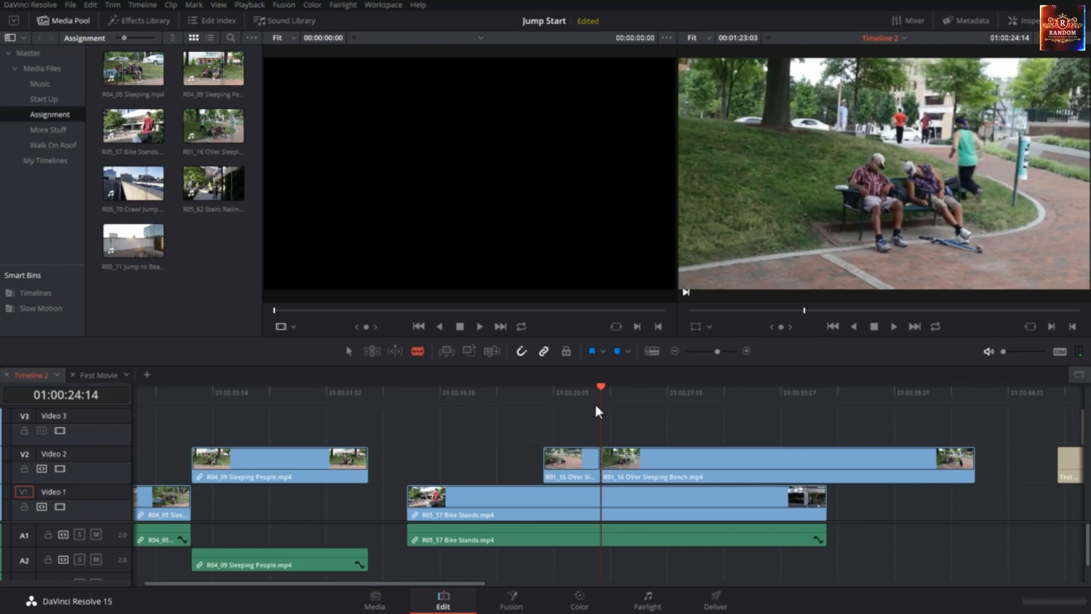
# Move the playhead to 01:00:29:08 and turn off auto track selection for Video 1, A1 and A2.
pyautogui.moveTo(618, 392); pyautogui.dragTo(699, 404)
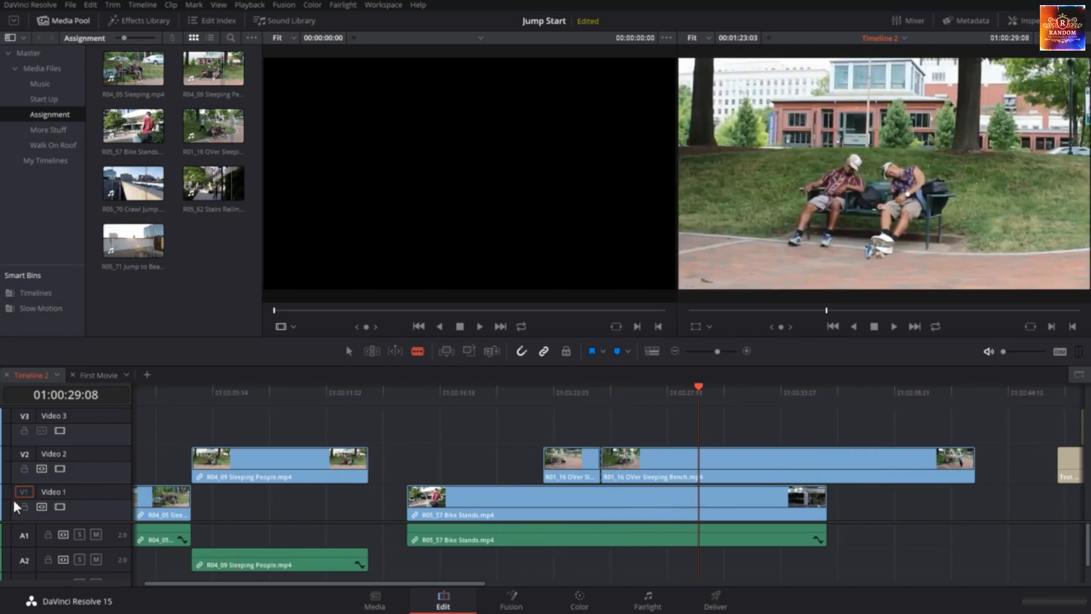
pyautogui.click(43, 507)
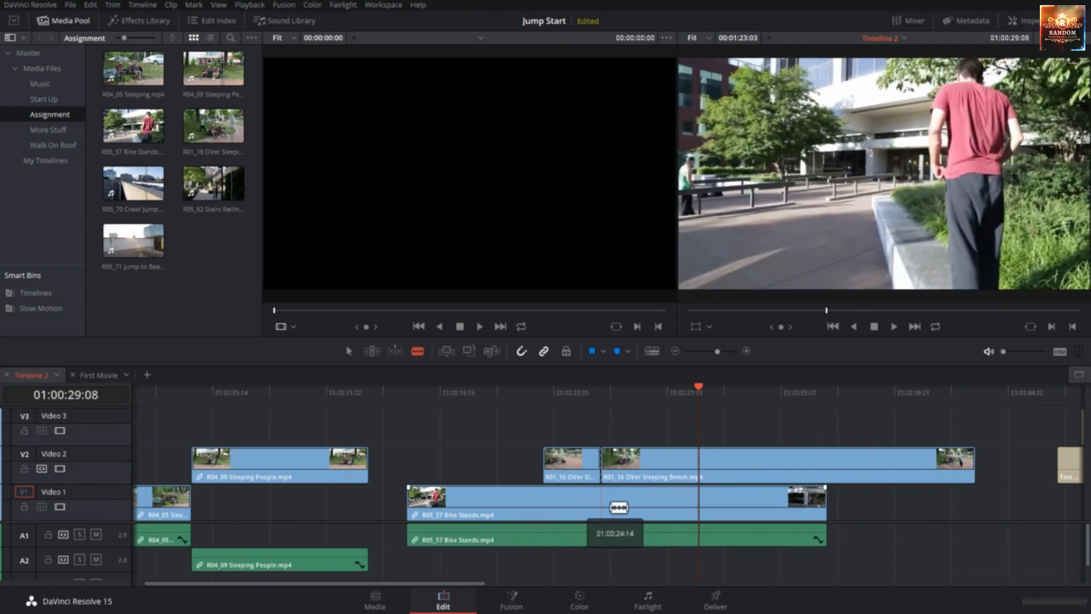
pyautogui.click(67, 534)
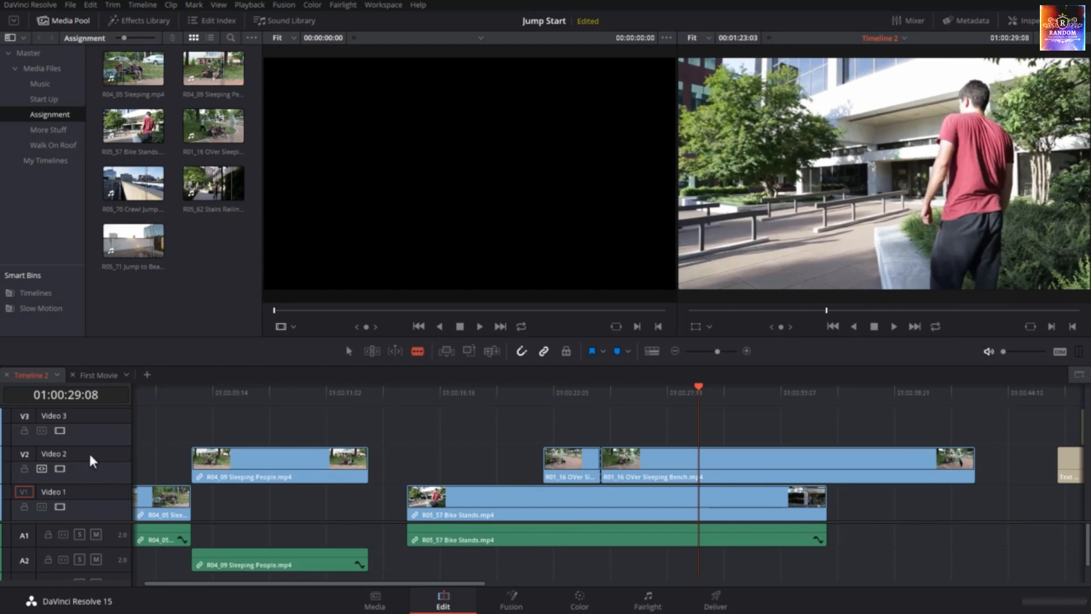
# Trim the start of the second R01_16 OVer Sleeping Bench segment on Video 2 to the playhead at 01:00:29:09 and play through the gap.
pyautogui.click(42, 471)
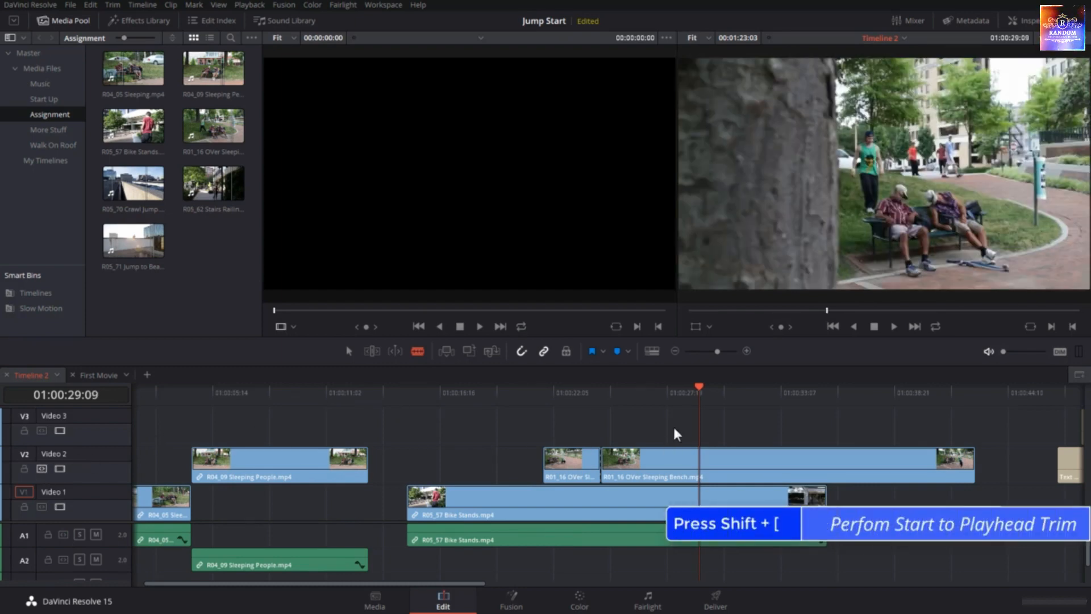
pyautogui.hotkey('shift', '[')
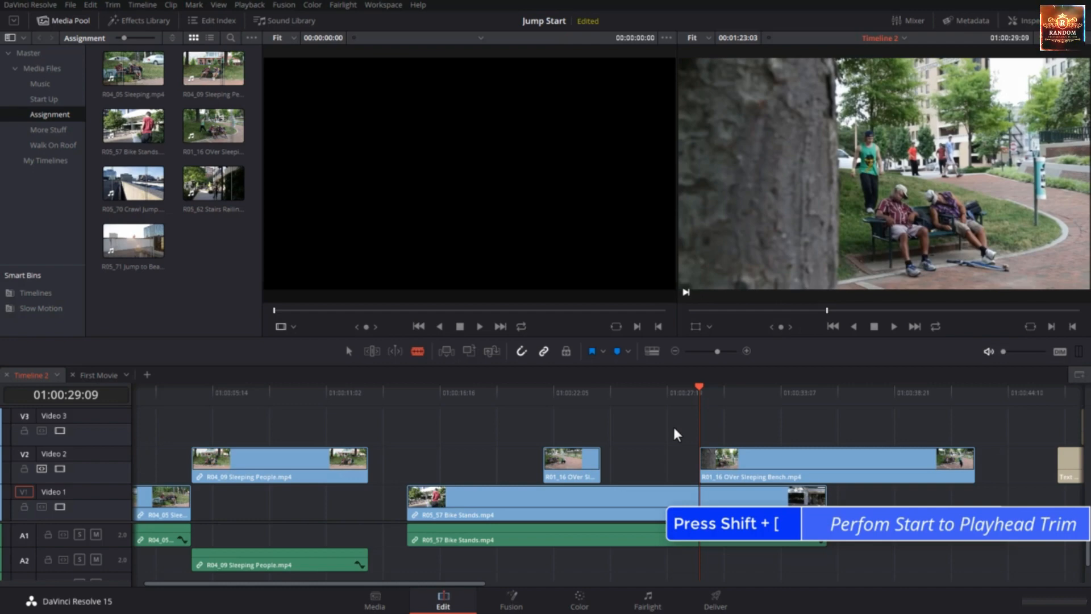
pyautogui.click(595, 391)
pyautogui.press('space')
pyautogui.click(671, 457)
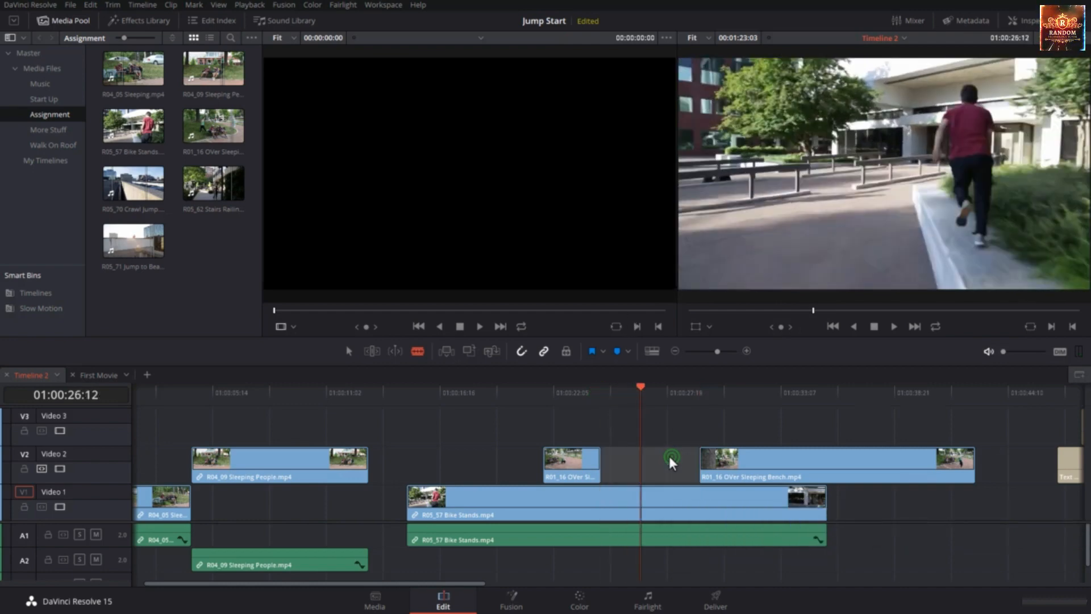
pyautogui.moveTo(641, 387); pyautogui.dragTo(543, 405)
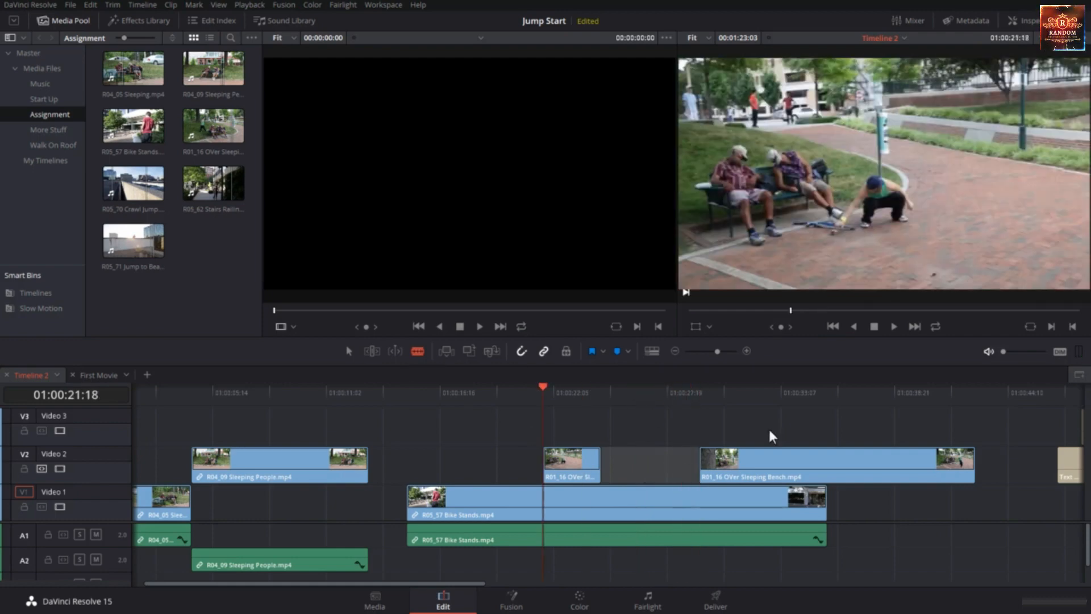
# Blade the last R01_16 OVer Sleeping Bench segment on Video 2 at 01:00:40:22 and trim the end of the part before the cut to 01:00:36:15.
pyautogui.moveTo(644, 404); pyautogui.dragTo(936, 438)
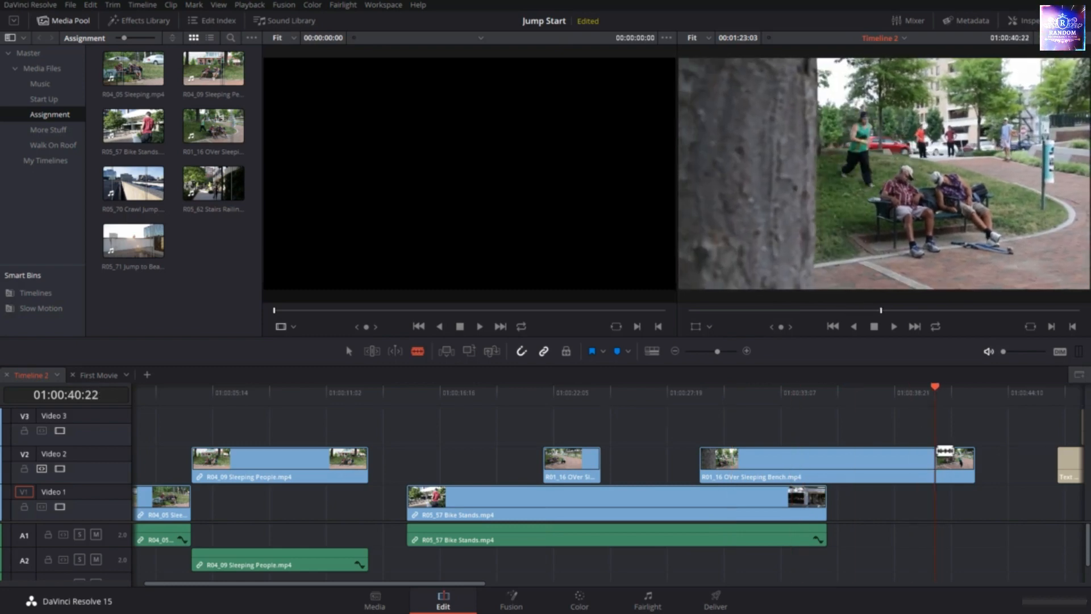
pyautogui.hotkey('ctrl', 'b')
pyautogui.click(934, 385)
pyautogui.moveTo(934, 384); pyautogui.dragTo(847, 392)
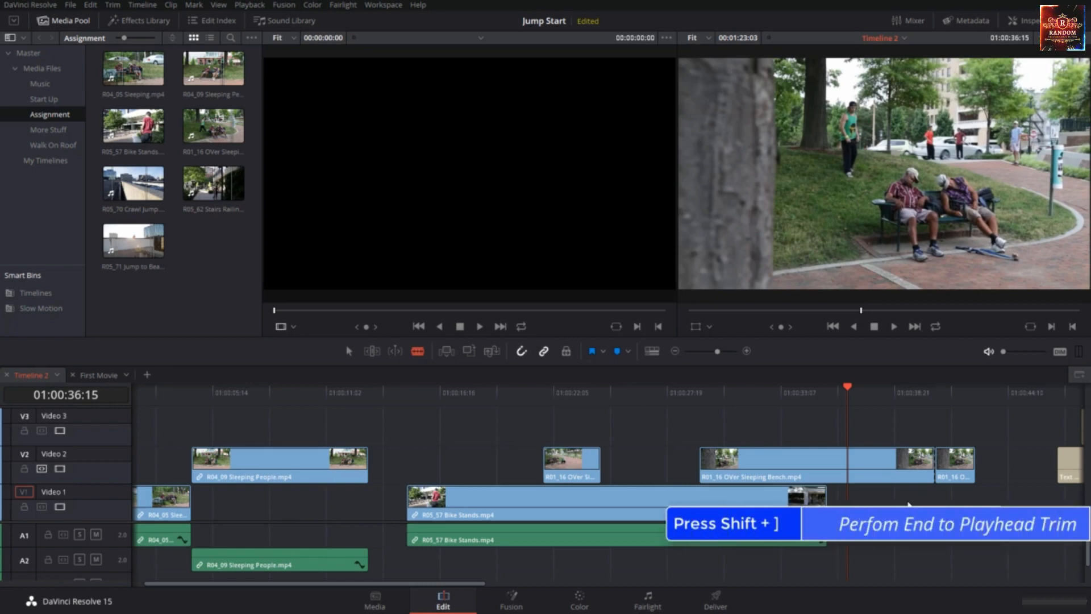
pyautogui.hotkey('shift', ']')
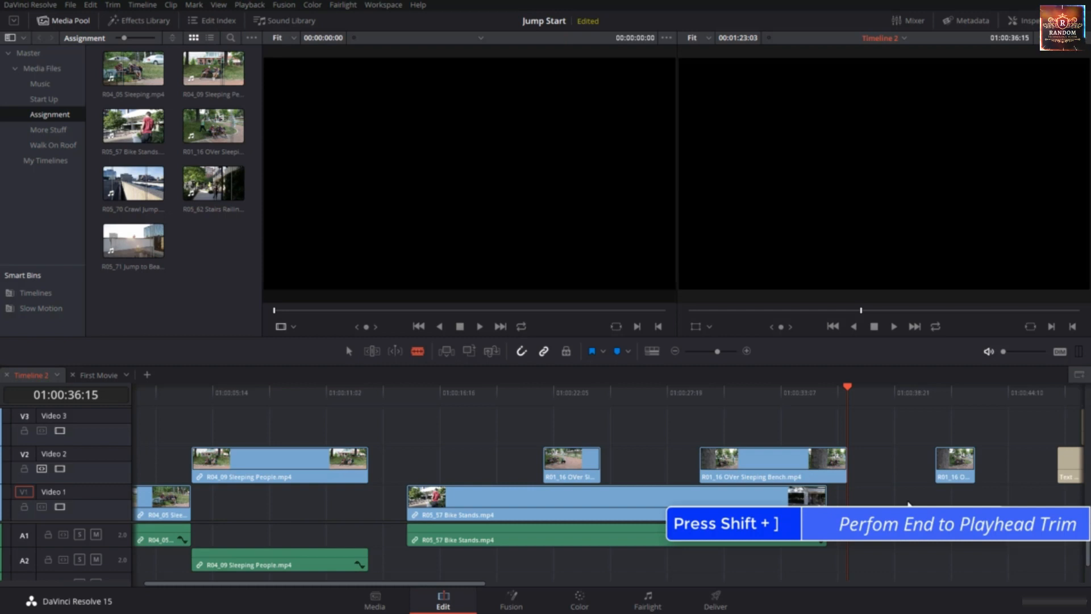